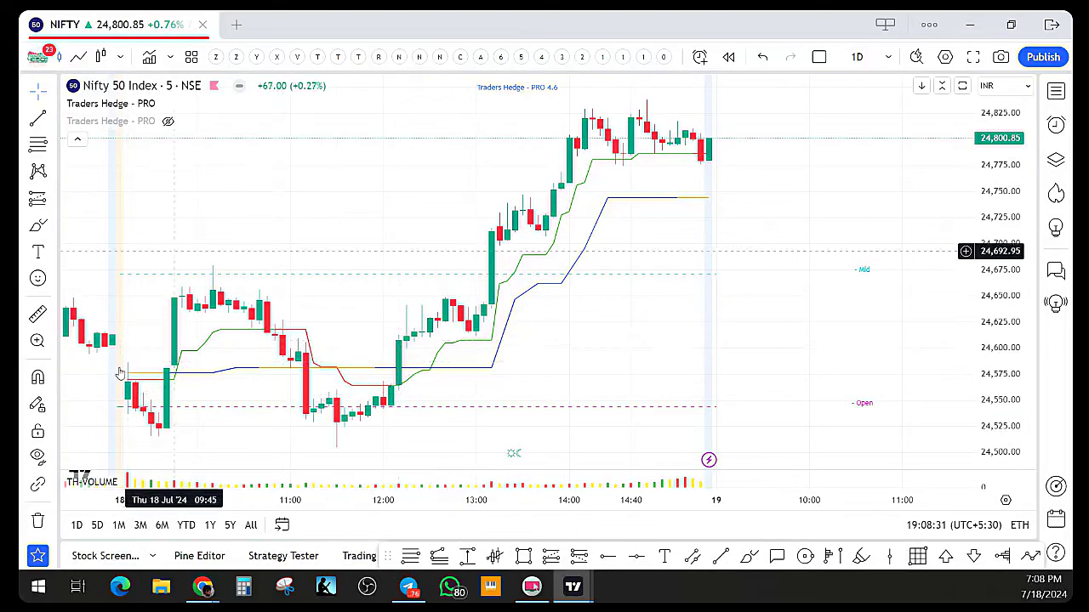
# Handwrite a 1 beside the green indicator line and a 2 beside the blue line on the 18 July rally with the Brush
pyautogui.scroll(-2, 467, 306)
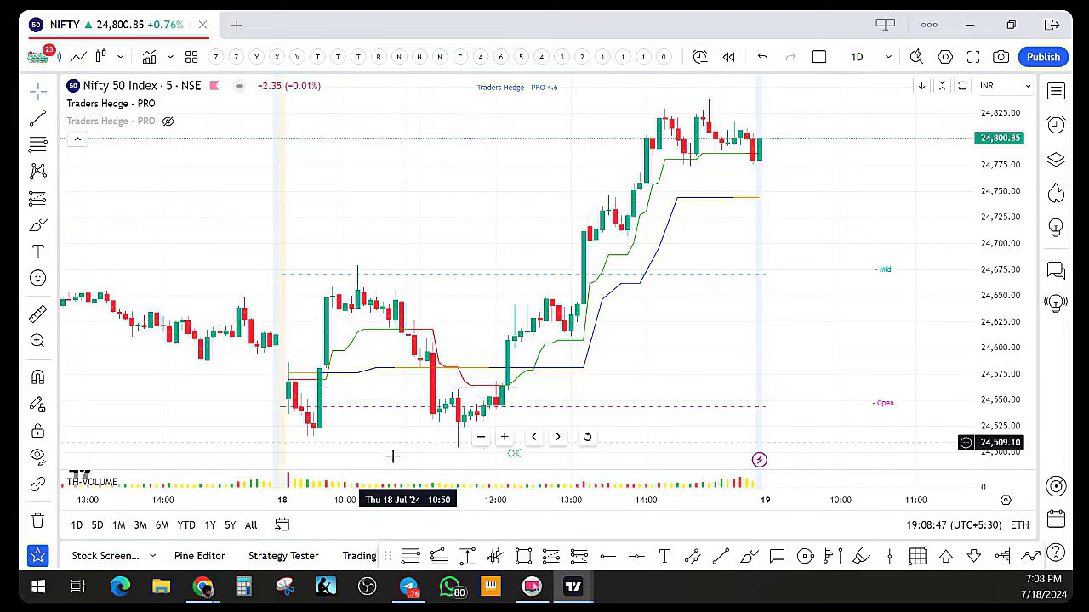
pyautogui.scroll(1, 647, 340)
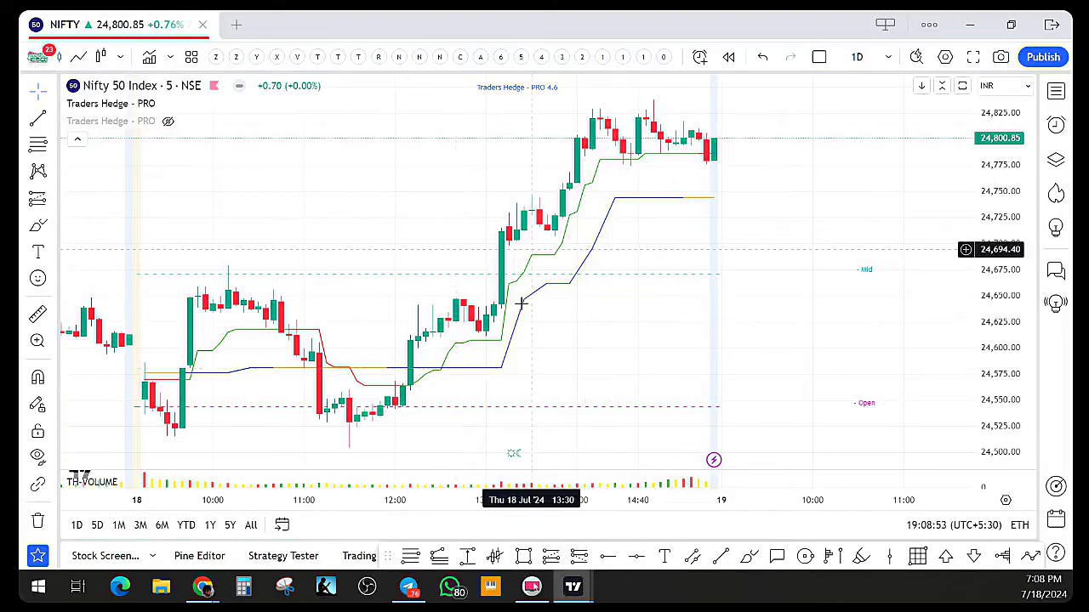
pyautogui.click(749, 559)
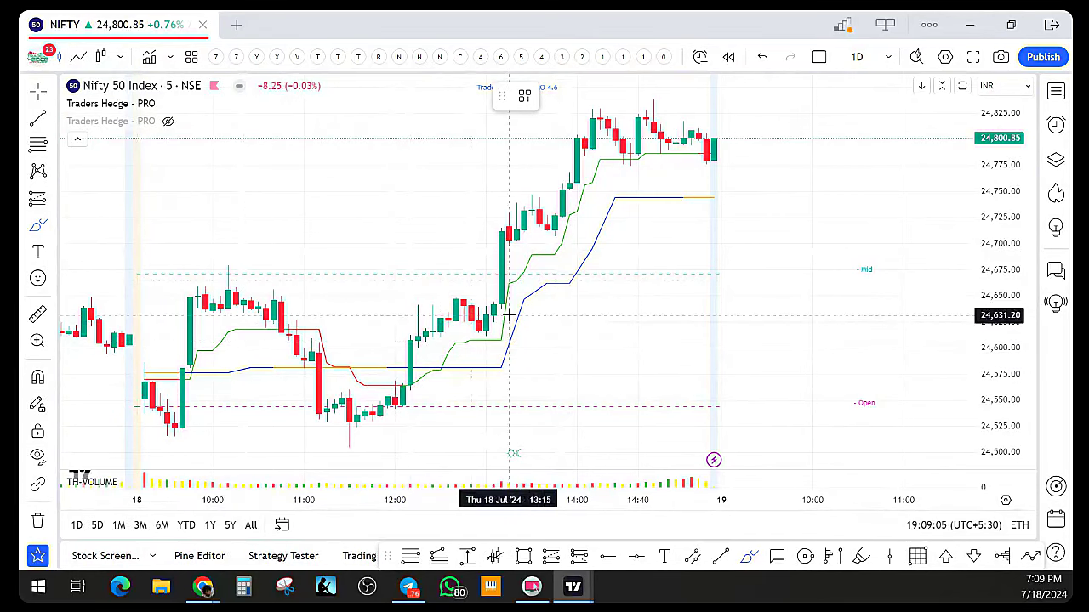
pyautogui.scroll(2, 498, 321)
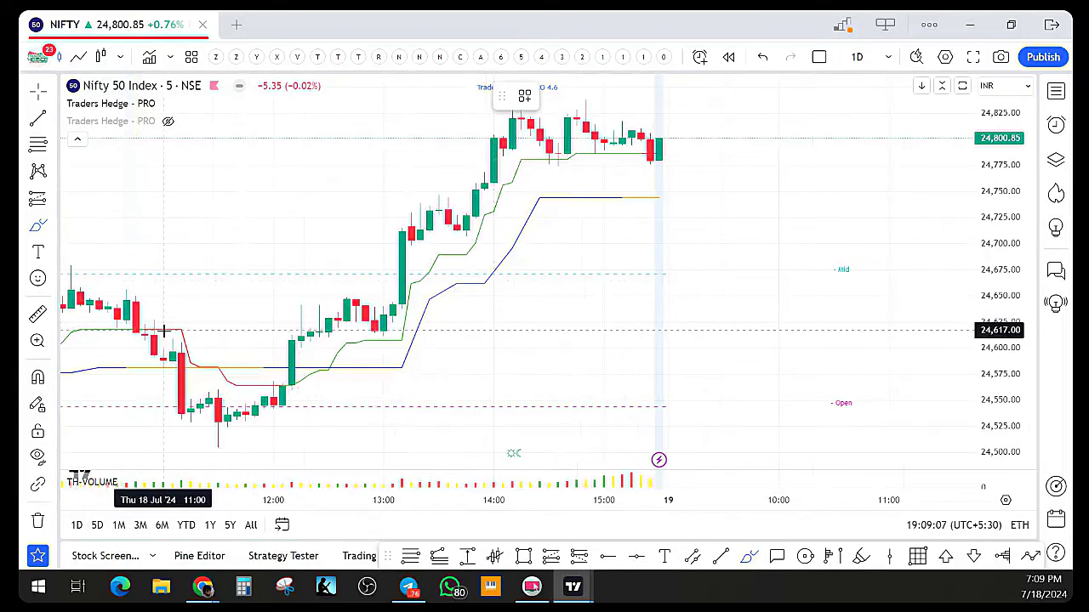
pyautogui.scroll(-2, 528, 243)
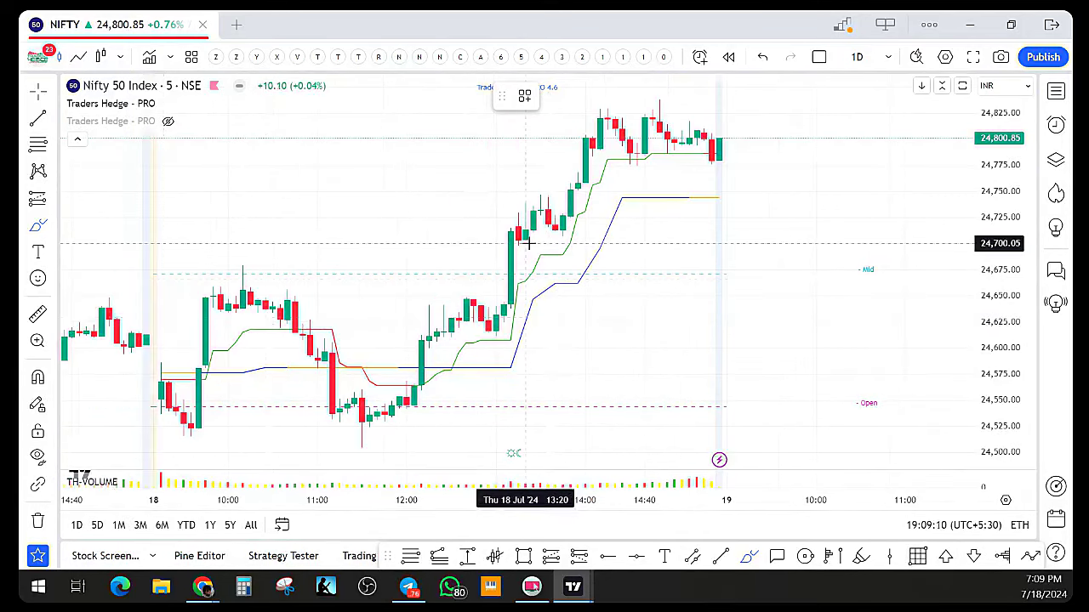
pyautogui.moveTo(529, 244)
pyautogui.mouseDown()
pyautogui.moveTo(530, 274)
pyautogui.moveTo(595, 280)
pyautogui.moveTo(600, 292)
pyautogui.mouseUp()
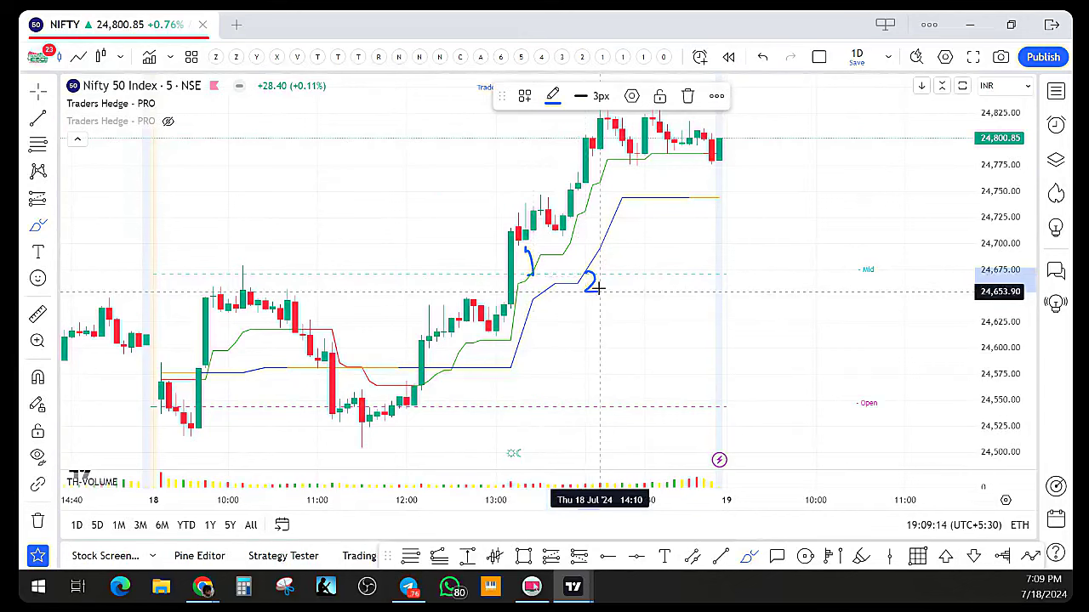
pyautogui.click(768, 330)
# Handwrite the label LTF with a line leading to the 1, and the label HTF with a line leading from the 2
pyautogui.scroll(2, 694, 436)
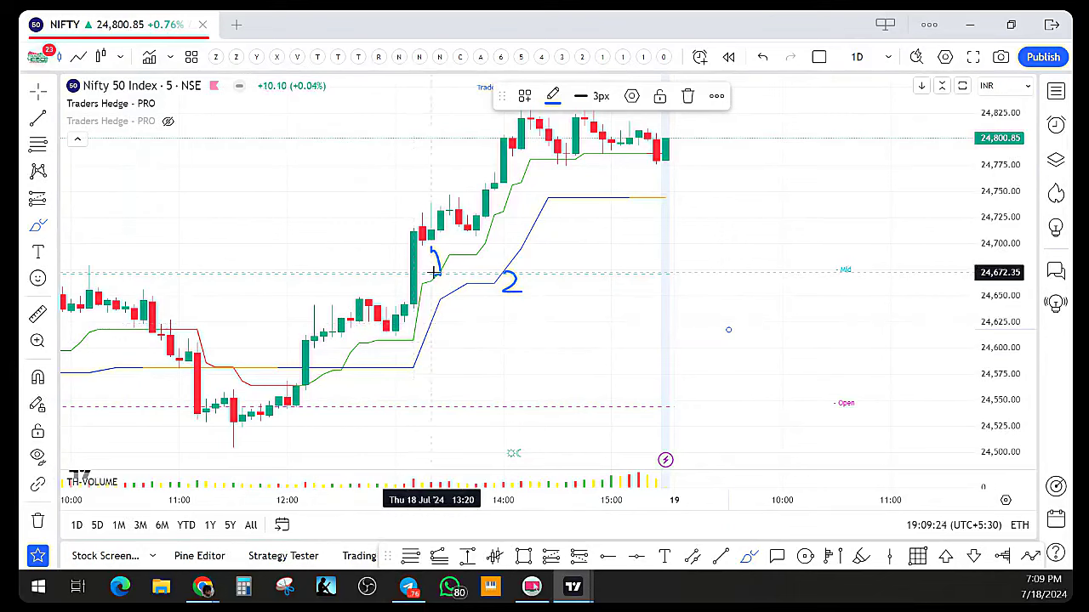
pyautogui.moveTo(417, 248)
pyautogui.mouseDown()
pyautogui.moveTo(312, 223)
pyautogui.moveTo(284, 241)
pyautogui.moveTo(296, 237)
pyautogui.mouseUp()
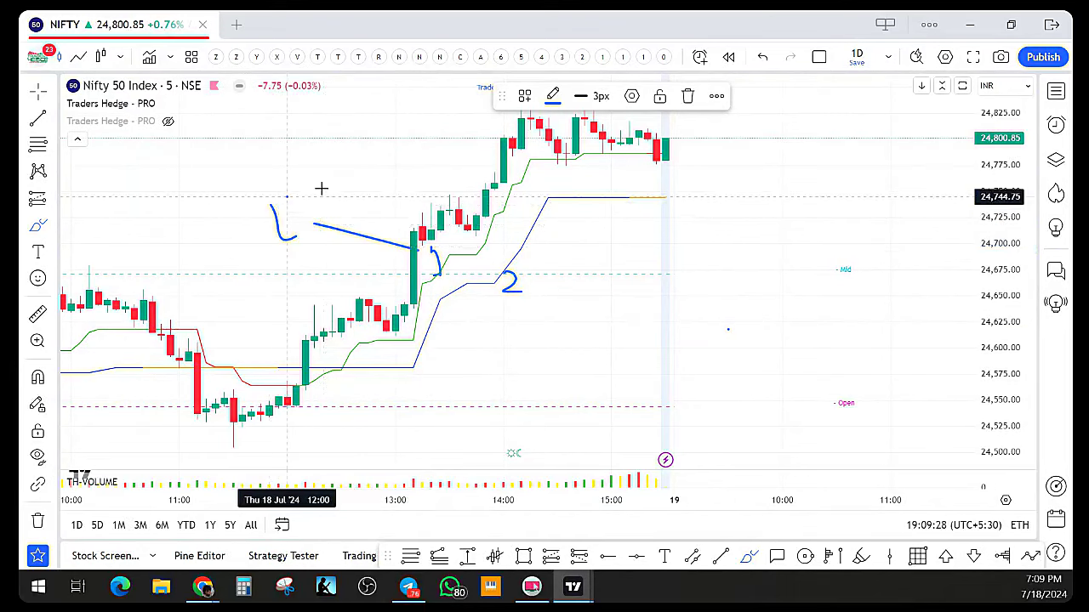
pyautogui.moveTo(303, 196)
pyautogui.mouseDown()
pyautogui.moveTo(299, 240)
pyautogui.moveTo(325, 189)
pyautogui.moveTo(349, 207)
pyautogui.mouseUp()
pyautogui.moveTo(532, 284)
pyautogui.mouseDown()
pyautogui.moveTo(575, 284)
pyautogui.moveTo(583, 298)
pyautogui.moveTo(594, 287)
pyautogui.moveTo(620, 319)
pyautogui.moveTo(630, 282)
pyautogui.moveTo(637, 293)
pyautogui.mouseUp()
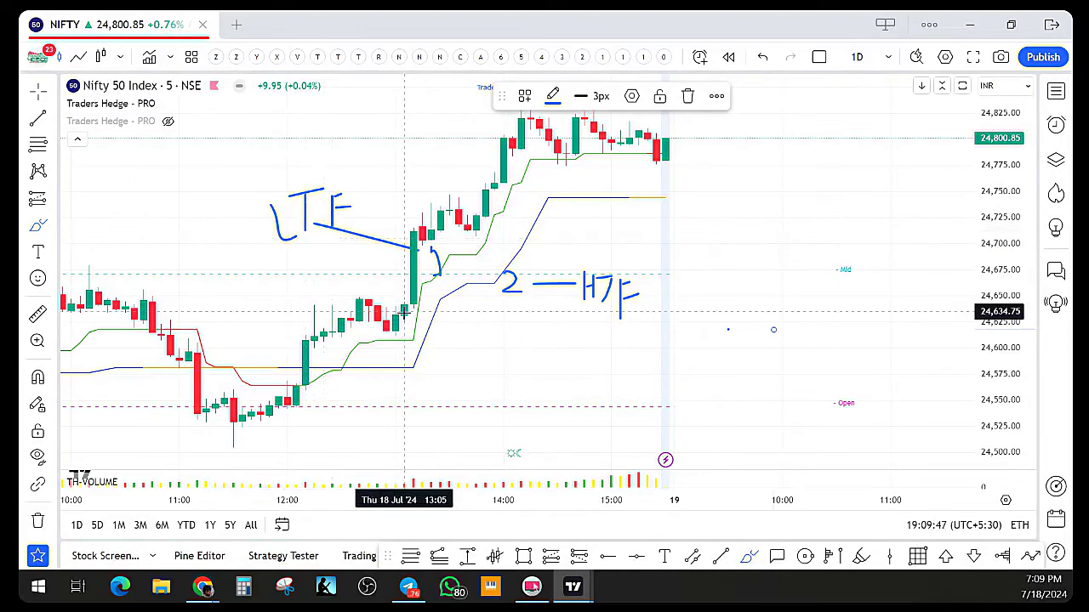
pyautogui.scroll(-1, 378, 387)
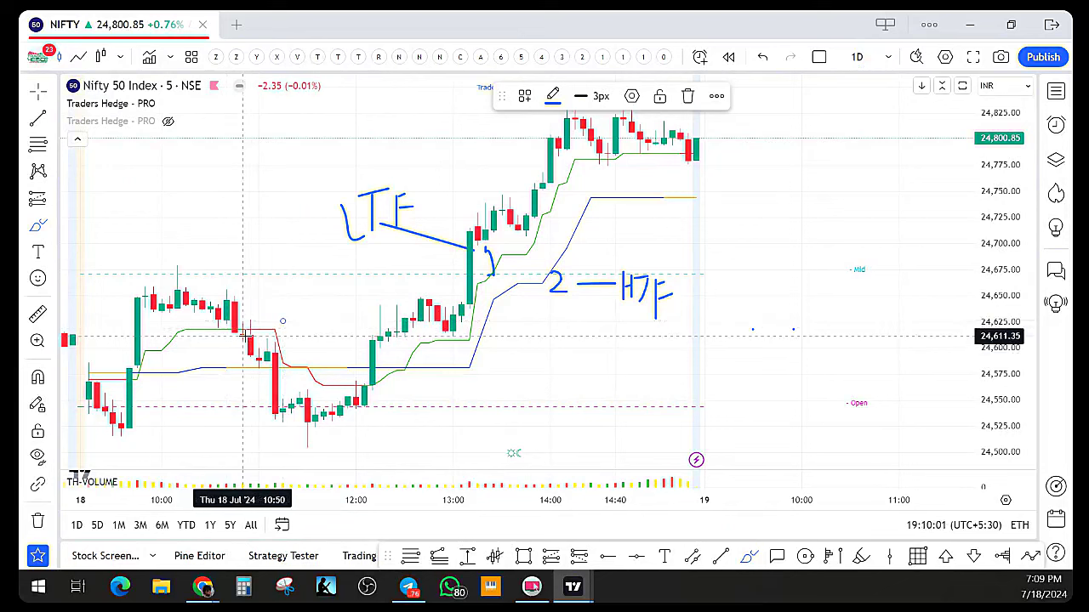
# Sketch two horizontal levels in the empty space after the last candle, each crossed by a candle outline, adding a down arrow on the lower level
pyautogui.moveTo(1004, 270); pyautogui.dragTo(1002, 298)
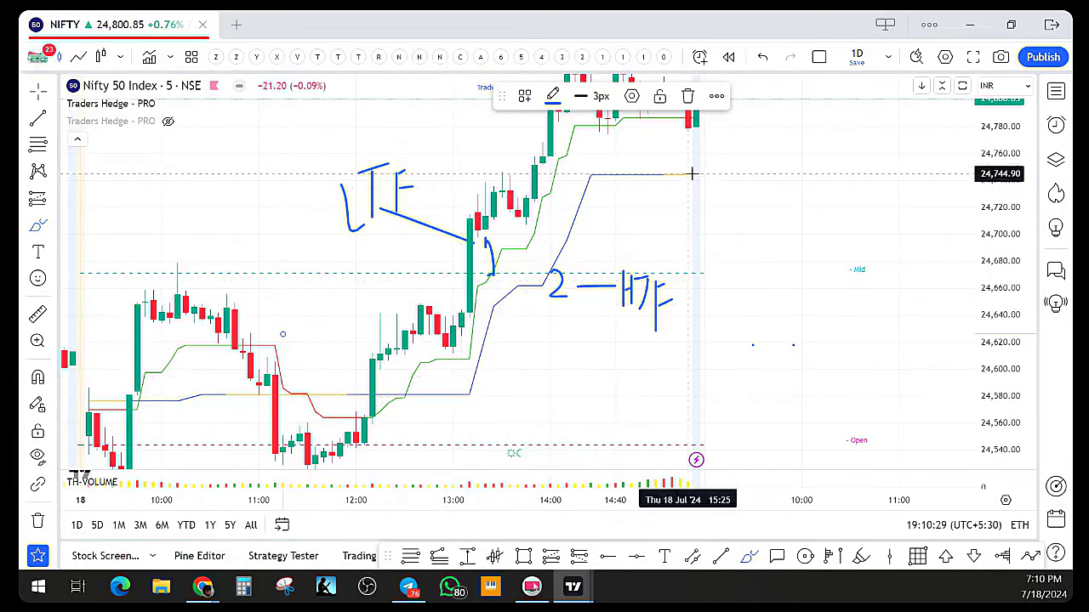
pyautogui.scroll(-2, 816, 243)
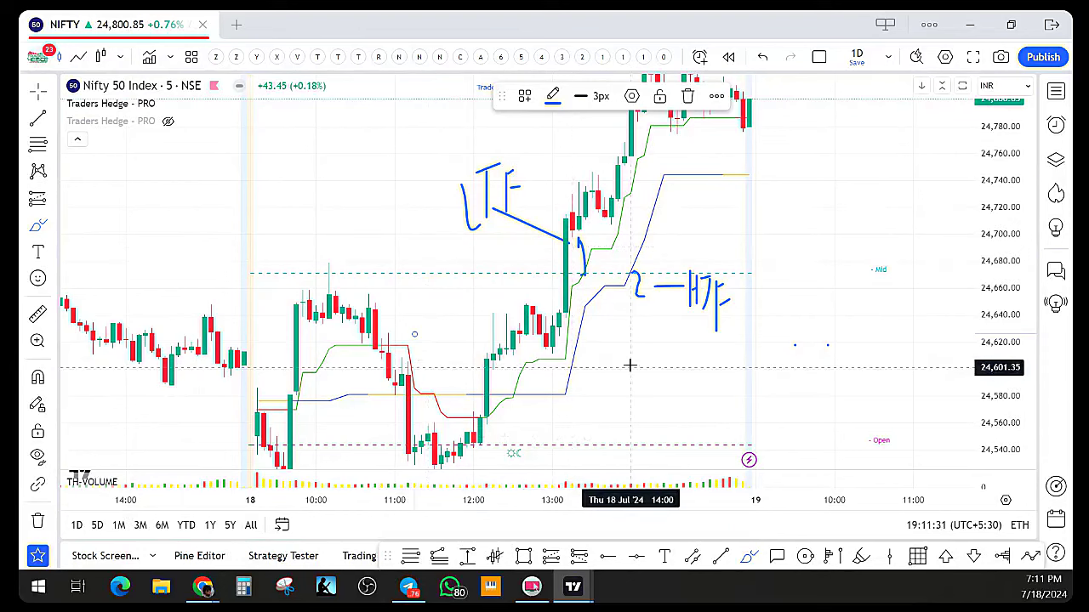
pyautogui.moveTo(780, 227); pyautogui.dragTo(946, 219)
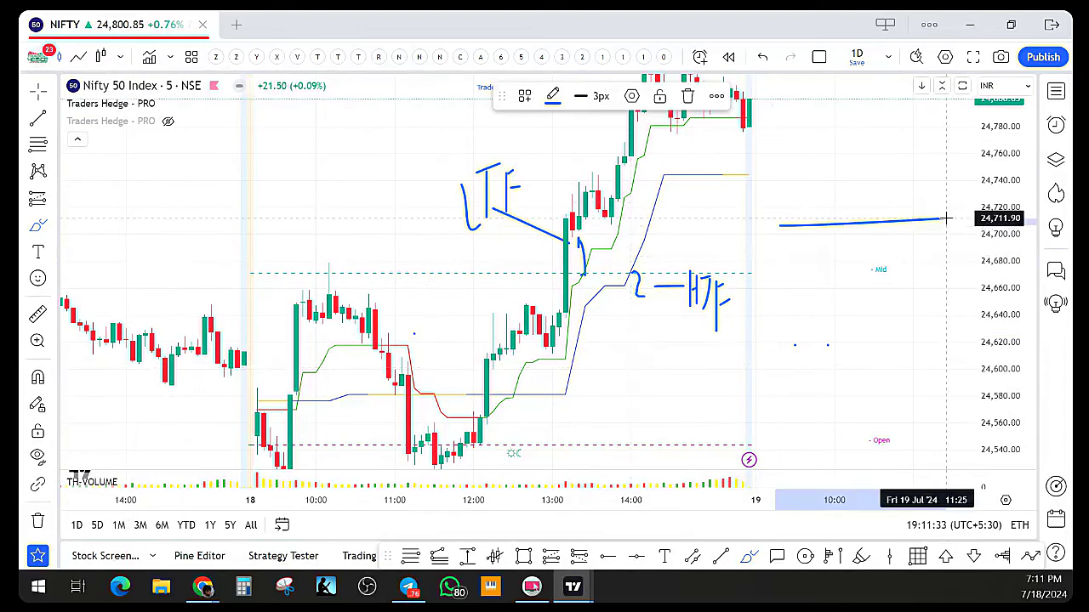
pyautogui.moveTo(841, 174); pyautogui.dragTo(827, 268)
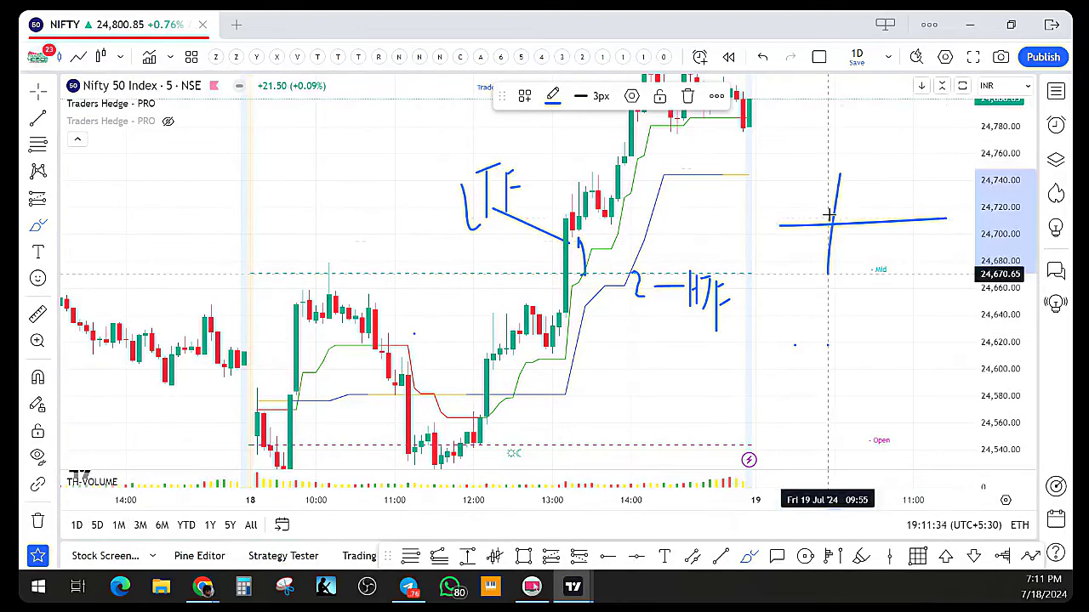
pyautogui.moveTo(847, 174)
pyautogui.mouseDown()
pyautogui.moveTo(856, 204)
pyautogui.moveTo(828, 264)
pyautogui.mouseUp()
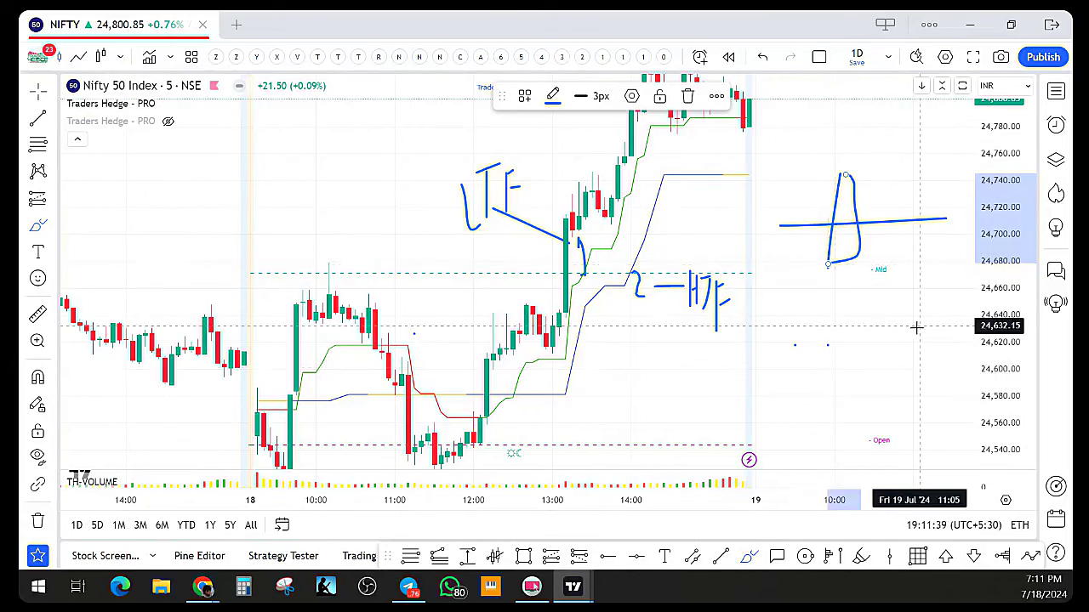
pyautogui.moveTo(828, 346); pyautogui.dragTo(969, 345)
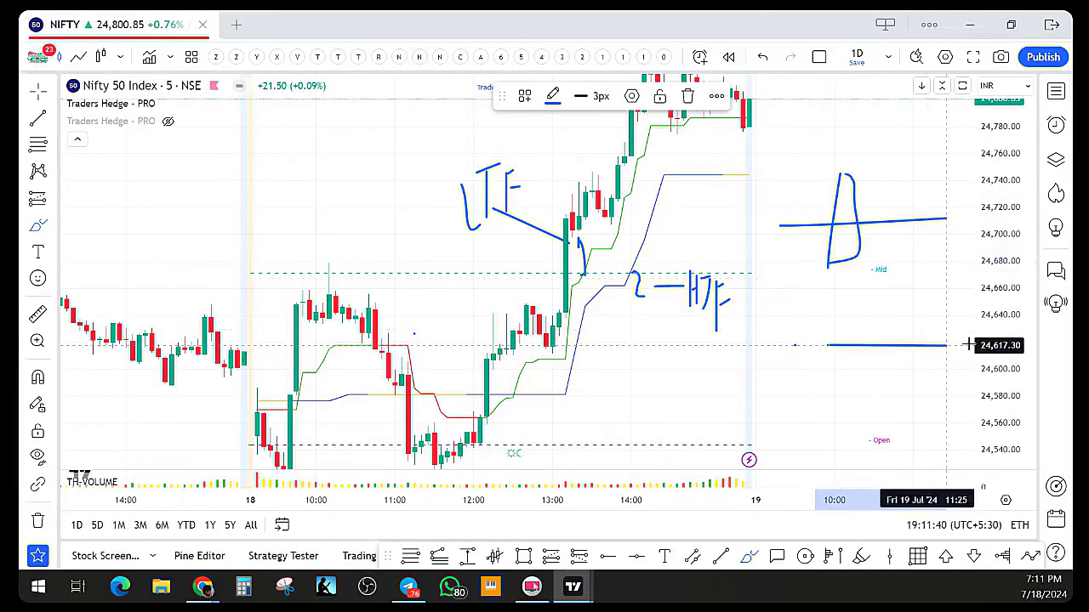
pyautogui.moveTo(904, 323)
pyautogui.mouseDown()
pyautogui.moveTo(902, 380)
pyautogui.moveTo(907, 328)
pyautogui.moveTo(861, 364)
pyautogui.mouseUp()
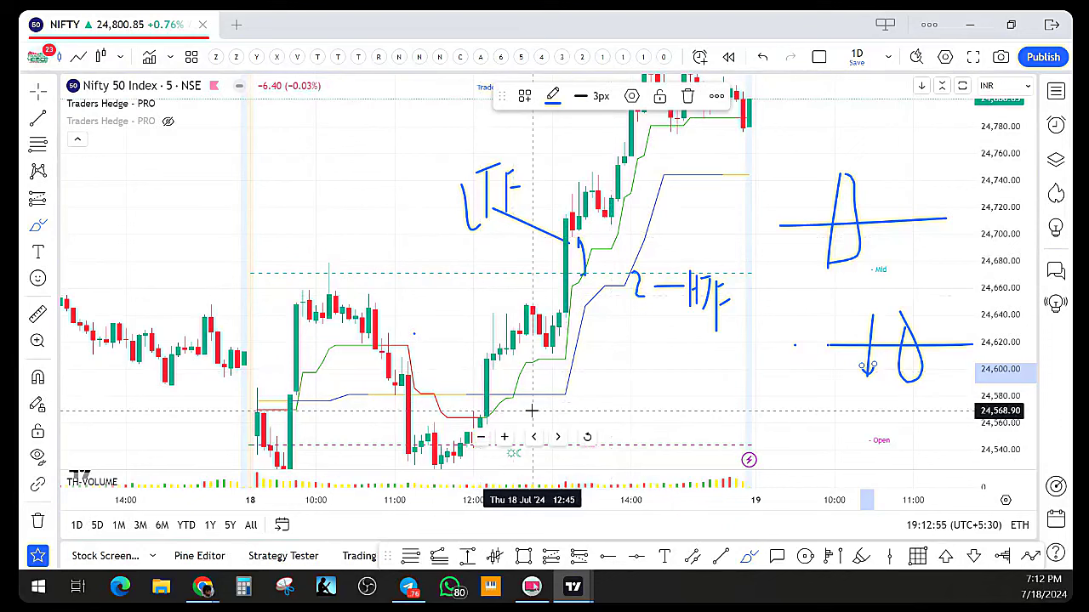
# Clear the LTF and HTF labels and the level sketches by removing all drawings from the chart
pyautogui.scroll(-3, 532, 411)
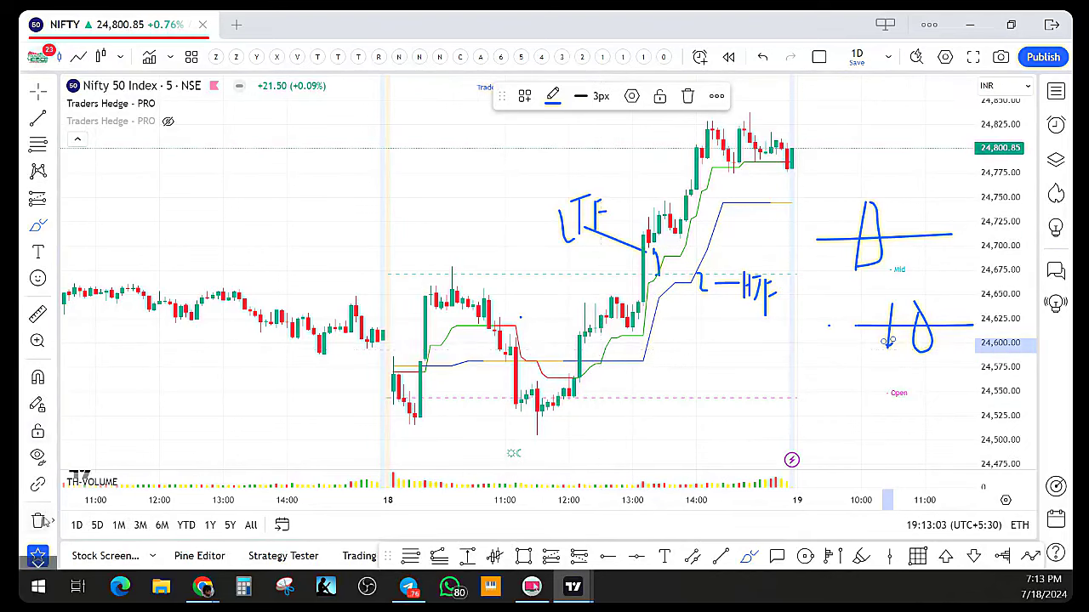
pyautogui.click(37, 521)
pyautogui.click(82, 508)
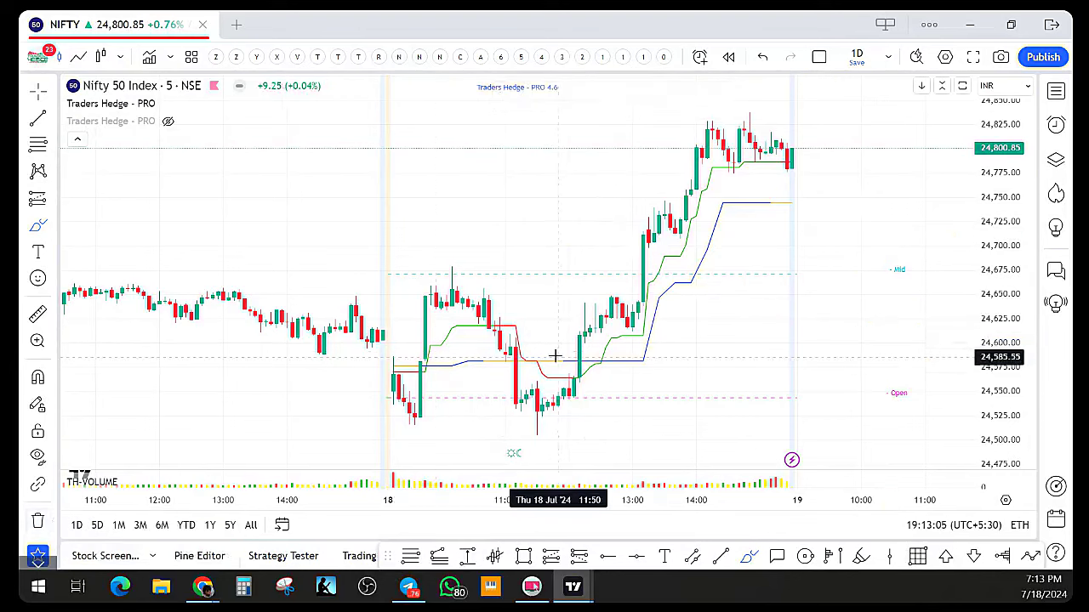
# Annotate the 18 July session with a handwritten 15 beside the flat blue line, circles around four crossover candles and a stroke down the decline
pyautogui.doubleClick(997, 219)
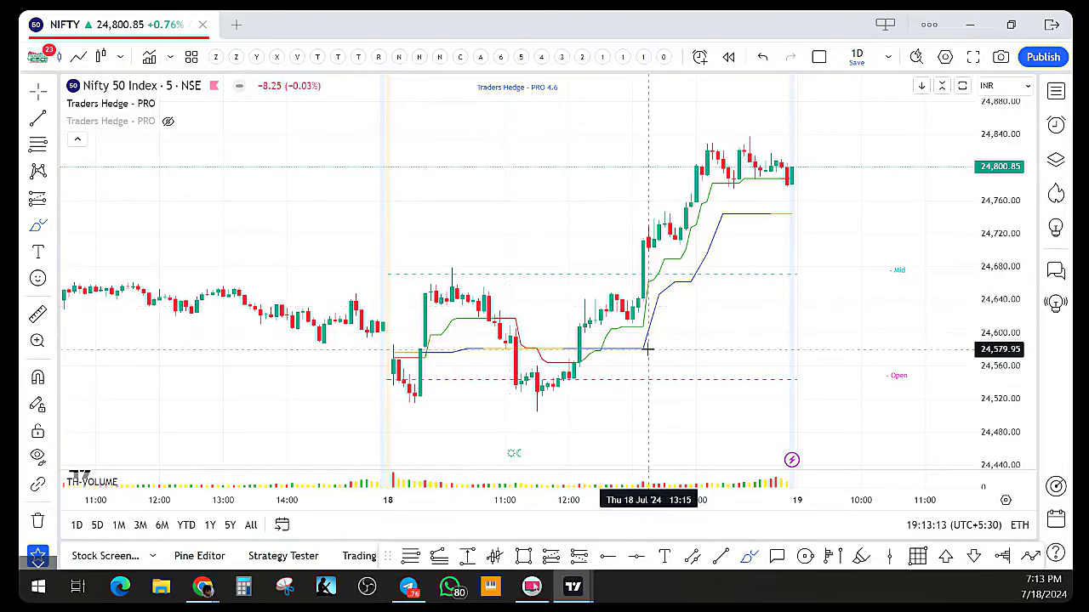
pyautogui.moveTo(655, 348); pyautogui.dragTo(673, 342)
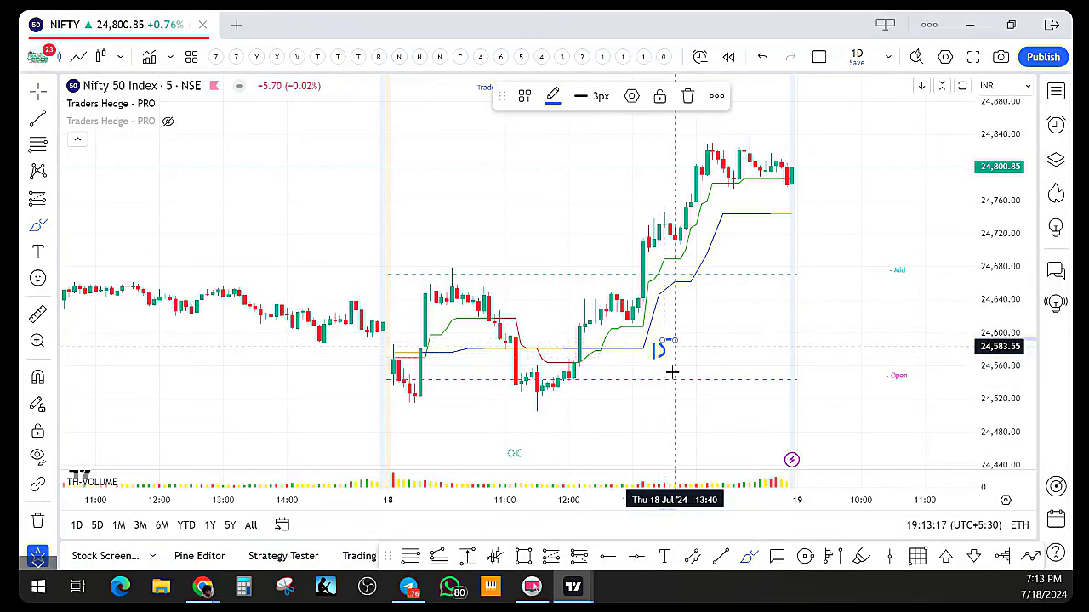
pyautogui.moveTo(576, 318)
pyautogui.mouseDown()
pyautogui.moveTo(570, 345)
pyautogui.moveTo(575, 319)
pyautogui.mouseUp()
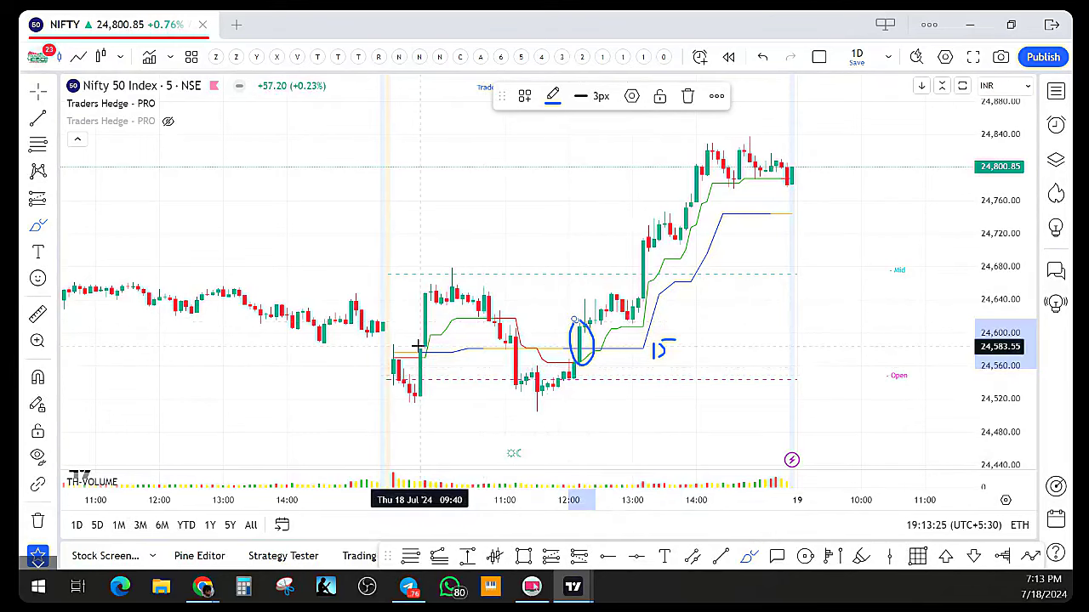
pyautogui.moveTo(409, 362)
pyautogui.mouseDown()
pyautogui.moveTo(410, 395)
pyautogui.moveTo(426, 391)
pyautogui.moveTo(416, 345)
pyautogui.mouseUp()
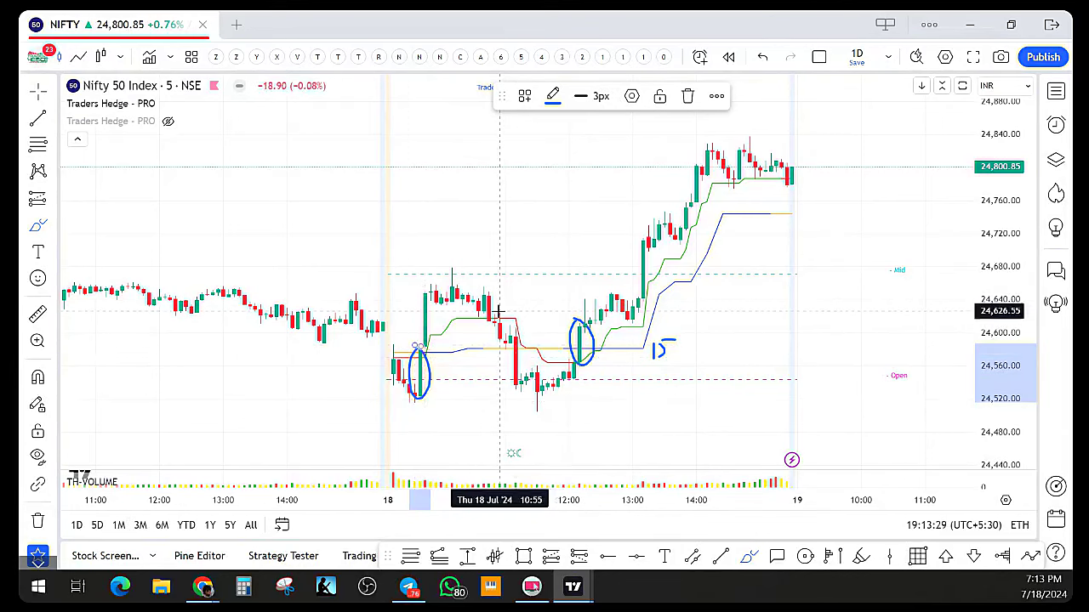
pyautogui.moveTo(484, 290)
pyautogui.mouseDown()
pyautogui.moveTo(487, 323)
pyautogui.moveTo(497, 306)
pyautogui.moveTo(489, 286)
pyautogui.mouseUp()
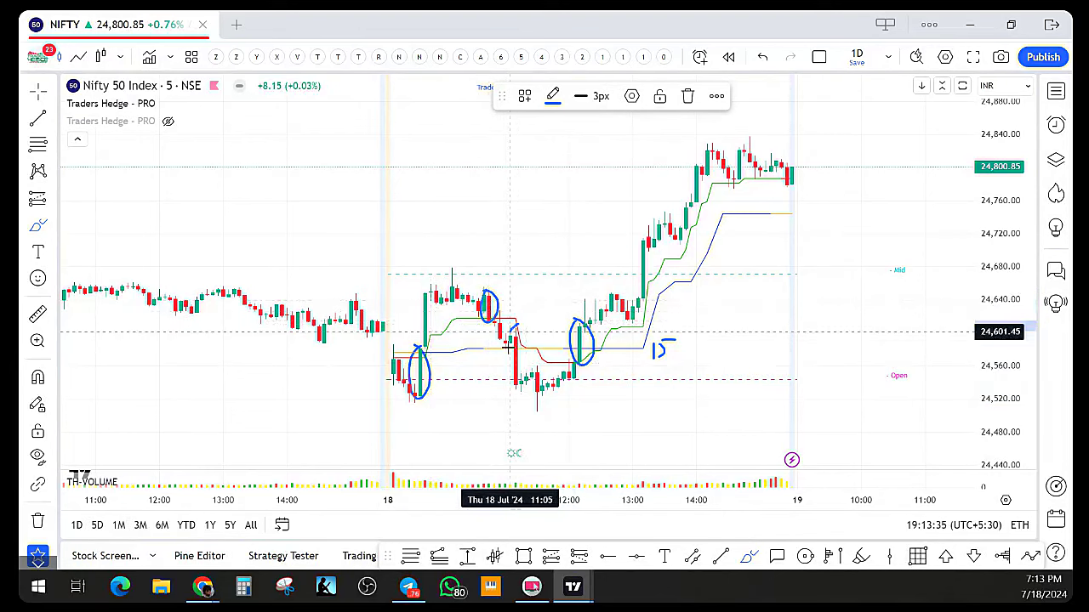
pyautogui.moveTo(518, 330); pyautogui.dragTo(516, 392)
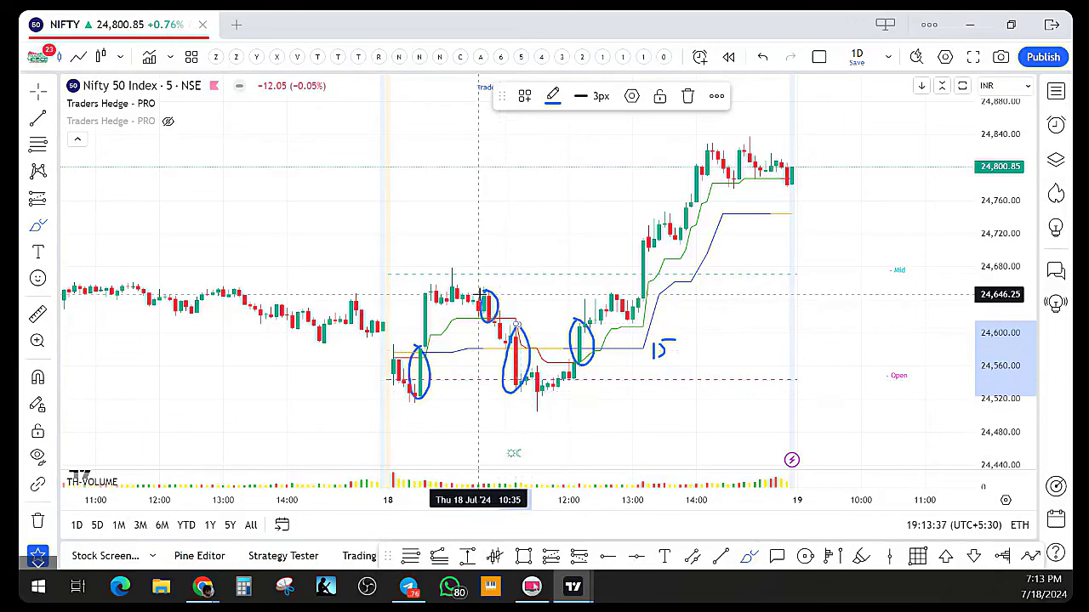
pyautogui.moveTo(479, 295); pyautogui.dragTo(531, 409)
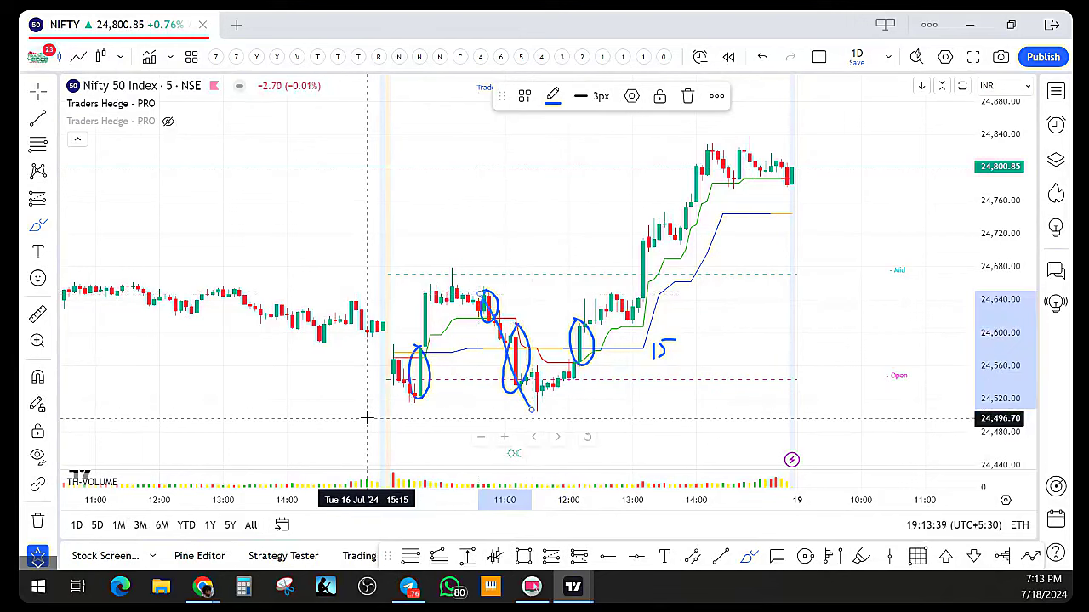
# Remove the 8 drawings from the chart while keeping its indicators
pyautogui.scroll(-3, 451, 414)
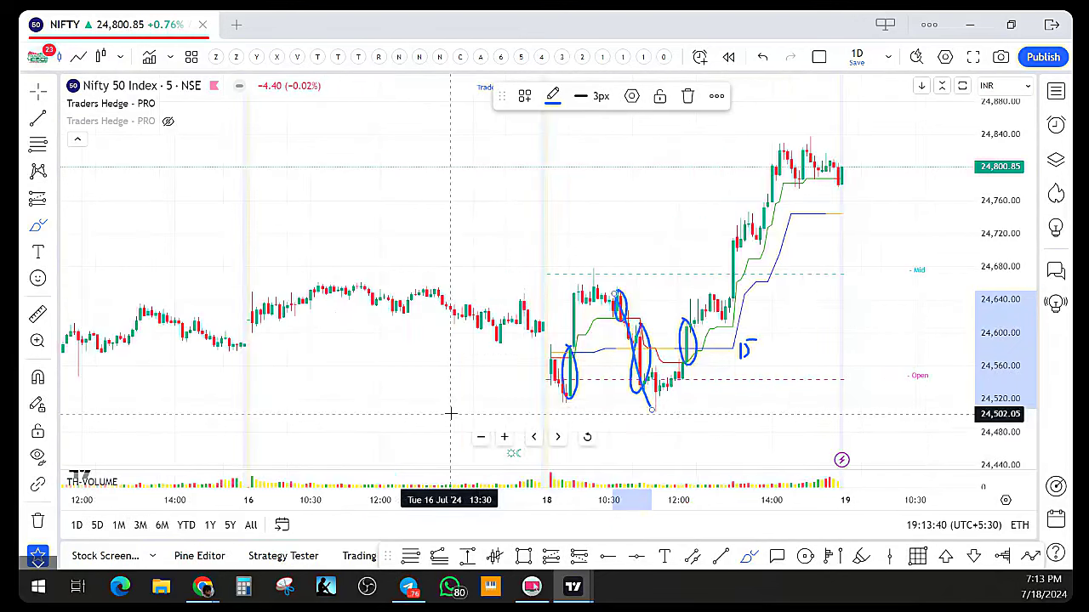
pyautogui.scroll(-3, 463, 414)
pyautogui.scroll(3, 708, 405)
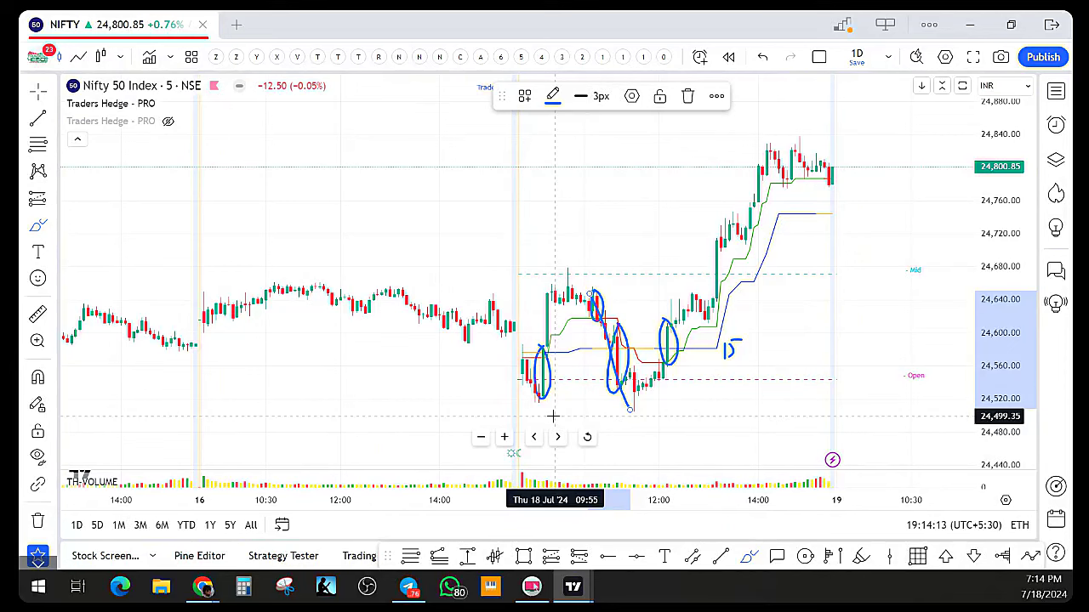
pyautogui.moveTo(571, 333); pyautogui.dragTo(500, 360)
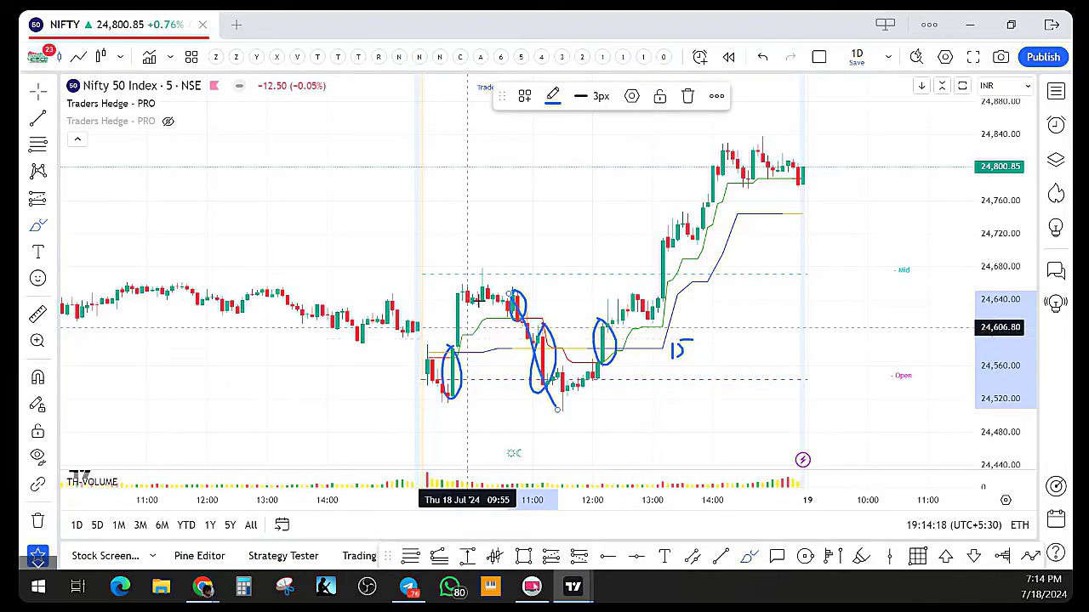
pyautogui.click(38, 521)
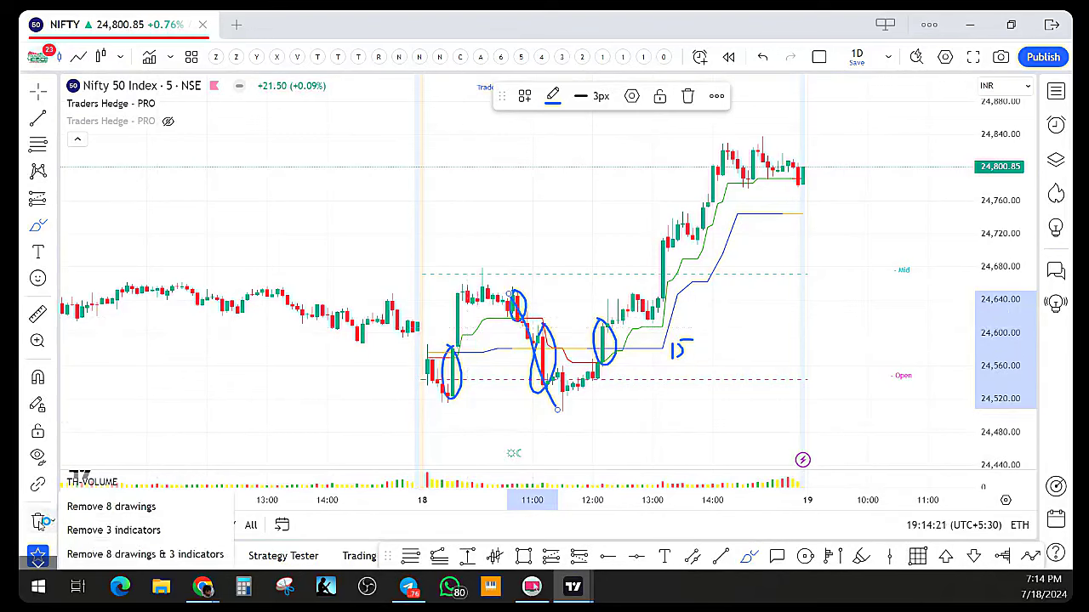
pyautogui.click(88, 507)
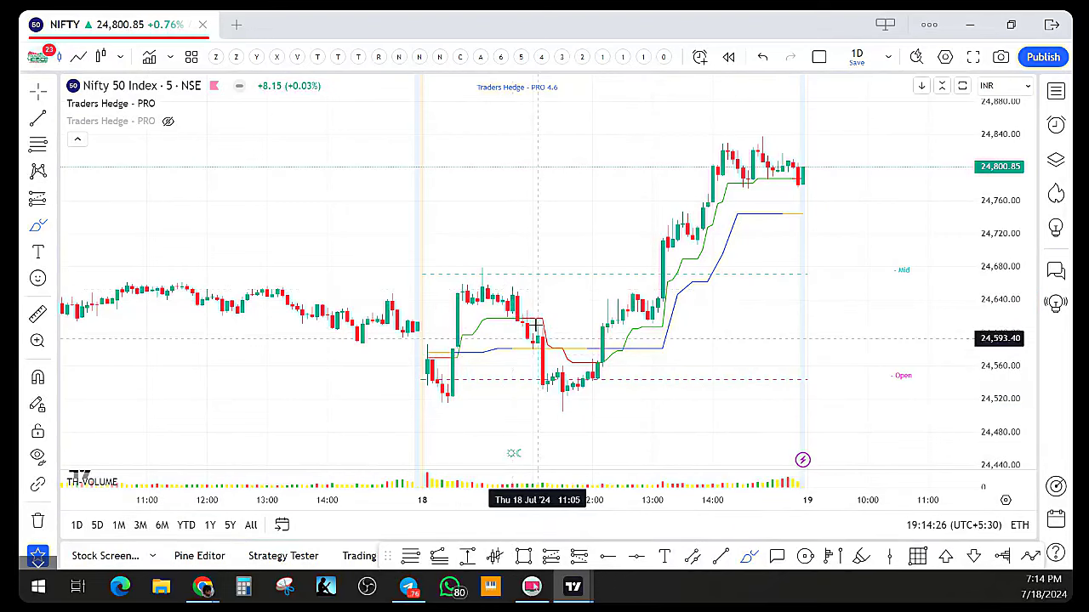
pyautogui.scroll(-4, 470, 356)
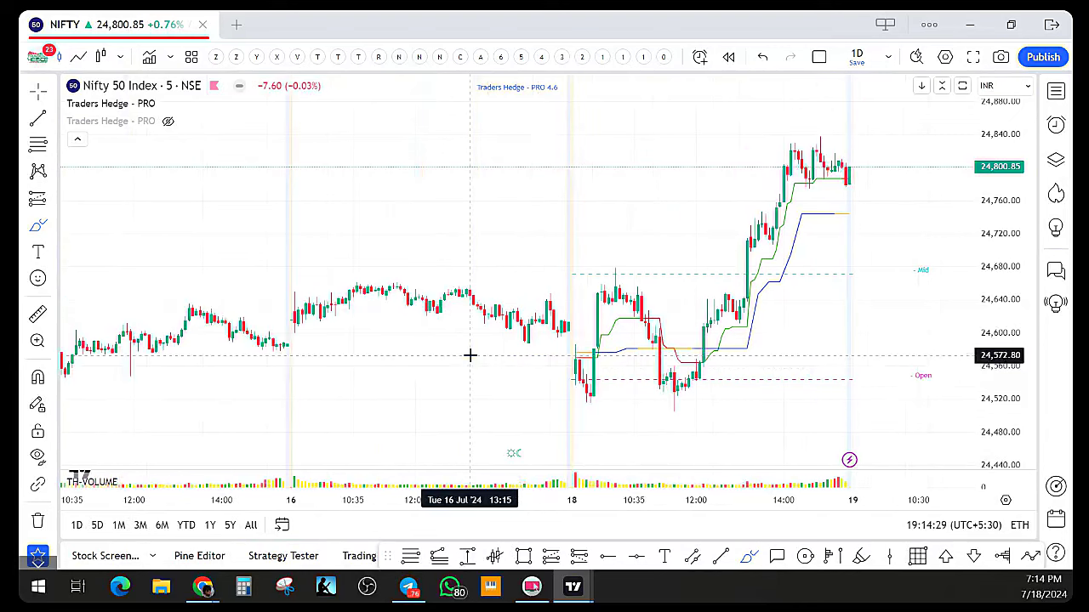
pyautogui.scroll(-3, 732, 409)
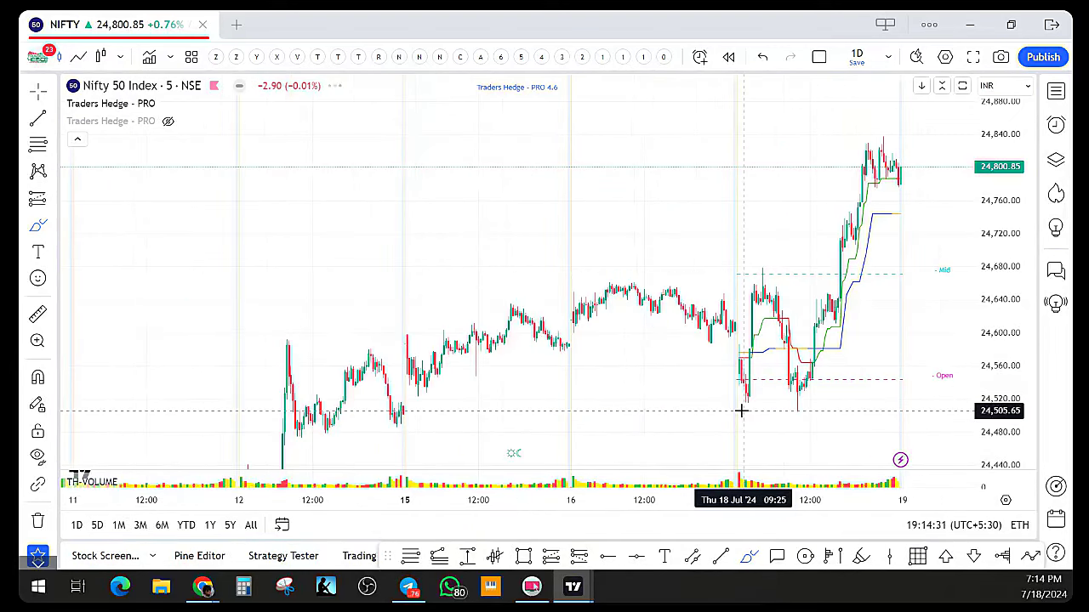
pyautogui.scroll(3, 705, 401)
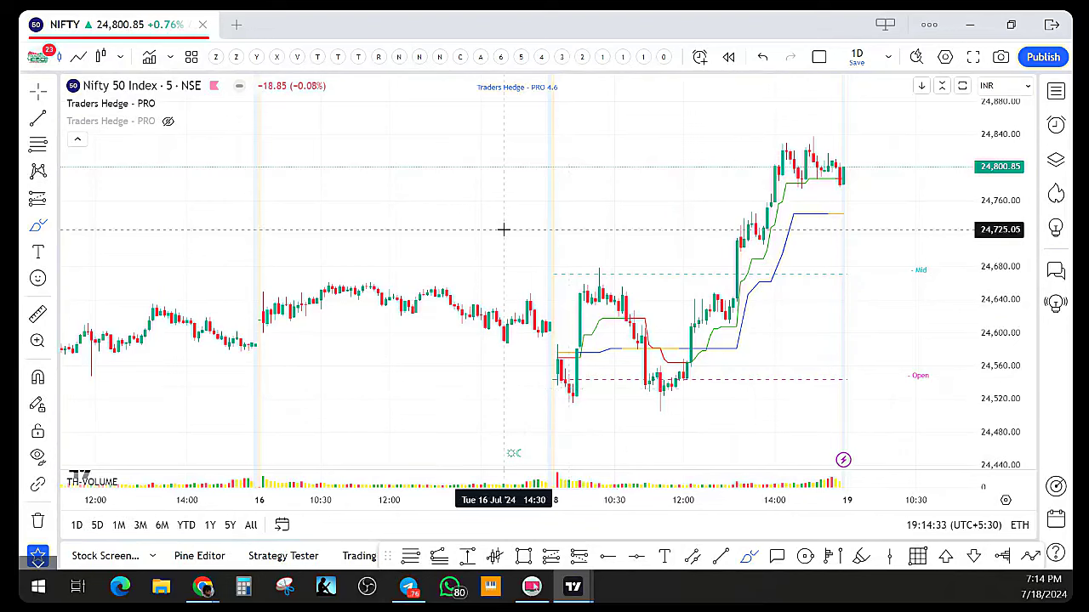
pyautogui.scroll(1, 660, 349)
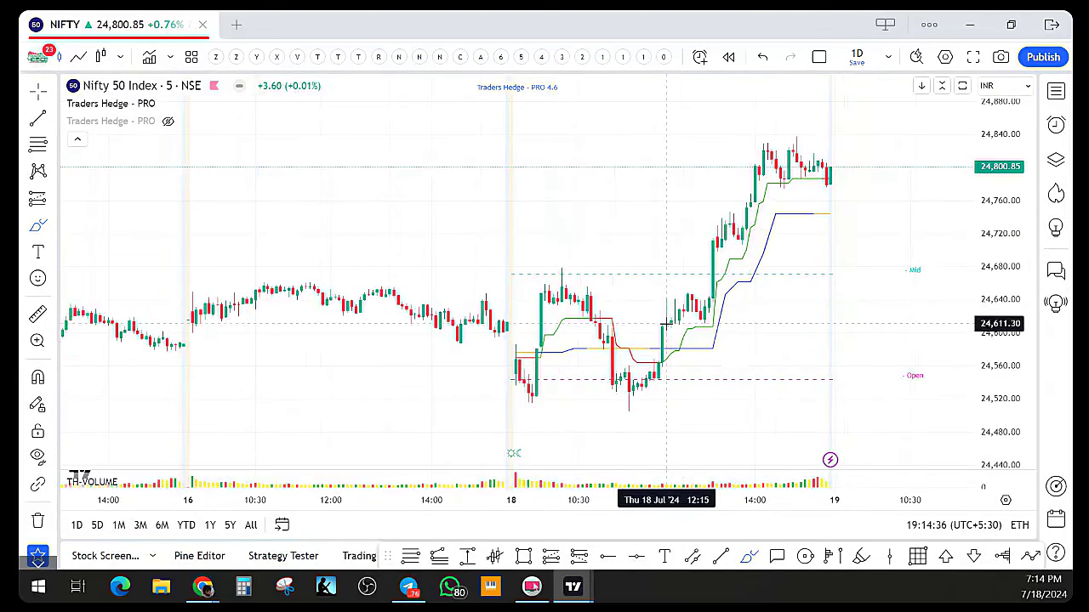
# Circle the green candle crossing both lines just after 12:00 on 18 July and handwrite an encircled 1 beyond the last candle
pyautogui.moveTo(666, 323); pyautogui.dragTo(665, 327)
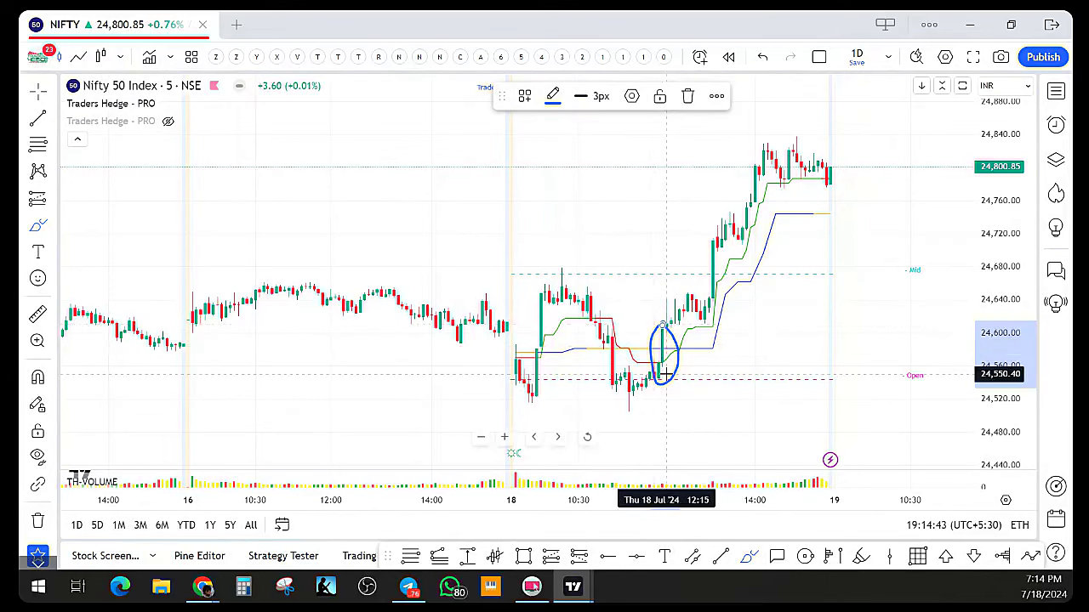
pyautogui.scroll(3, 756, 160)
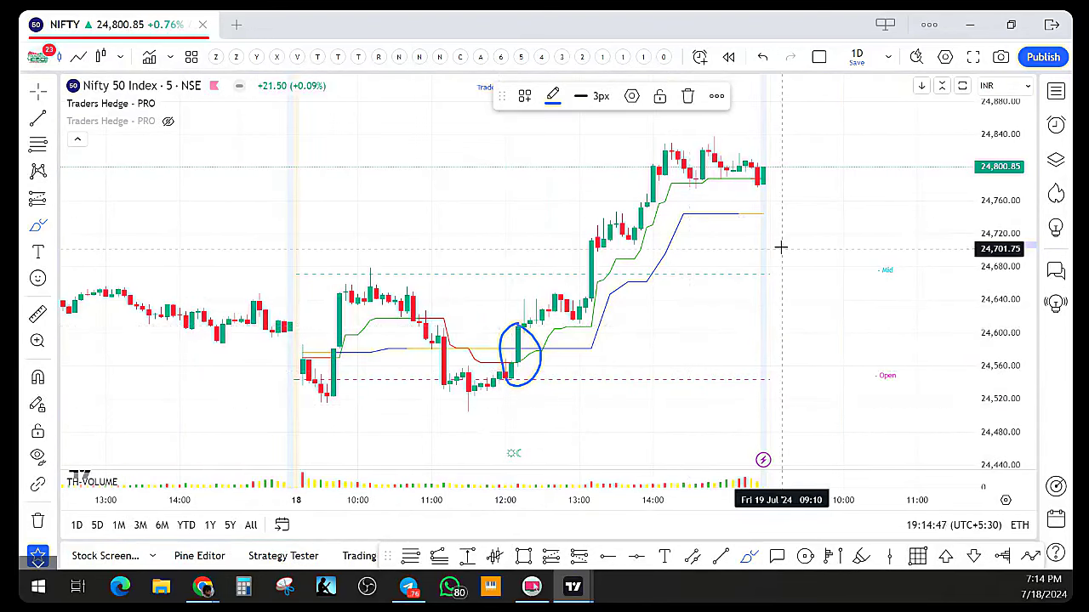
pyautogui.moveTo(781, 247); pyautogui.dragTo(787, 275)
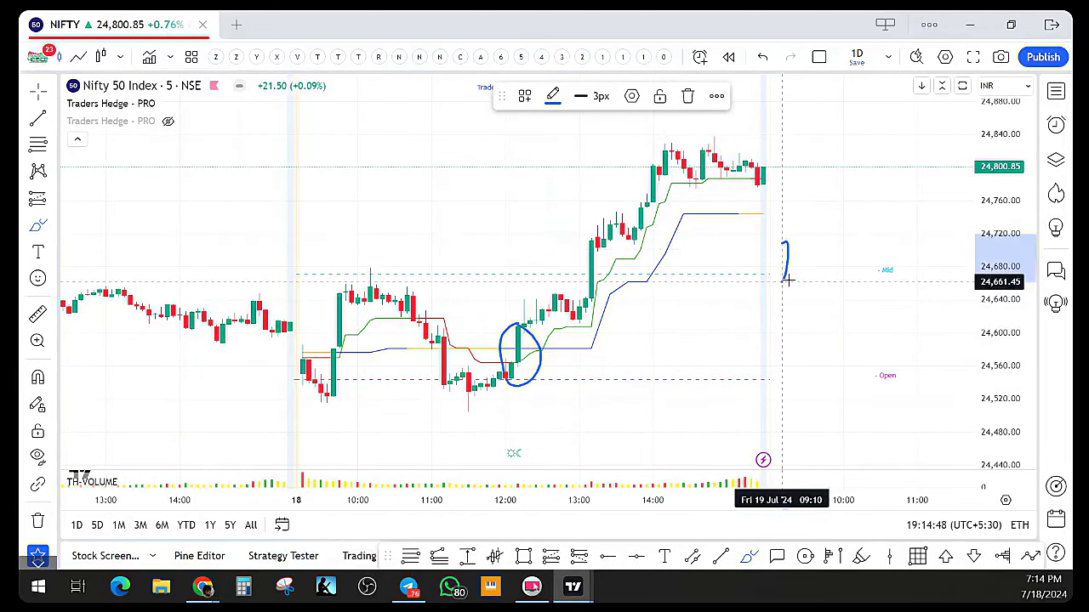
pyautogui.moveTo(790, 227); pyautogui.dragTo(772, 272)
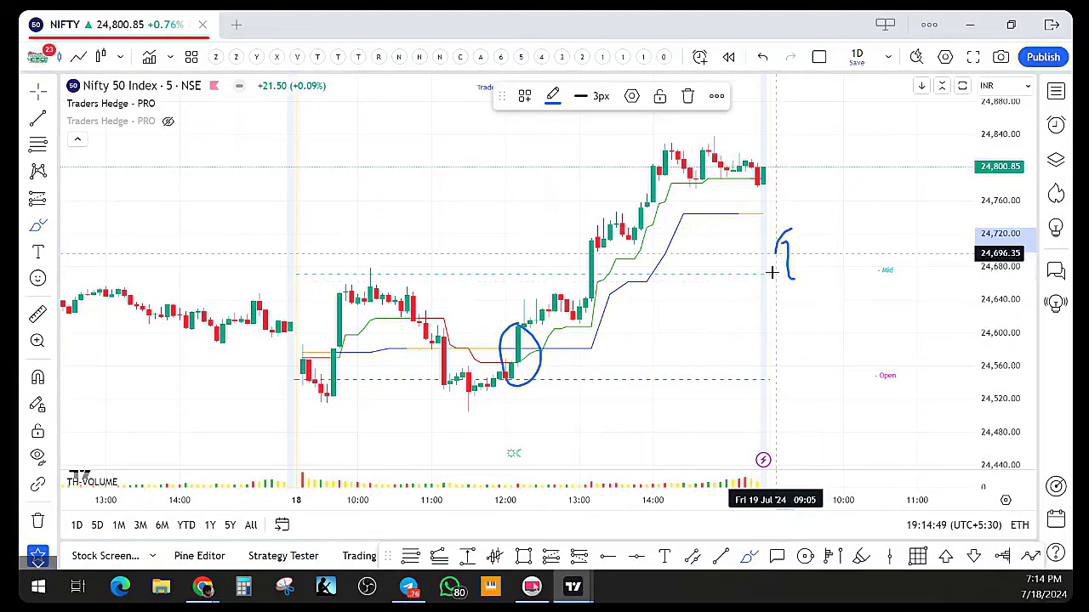
pyautogui.moveTo(772, 272); pyautogui.dragTo(789, 230)
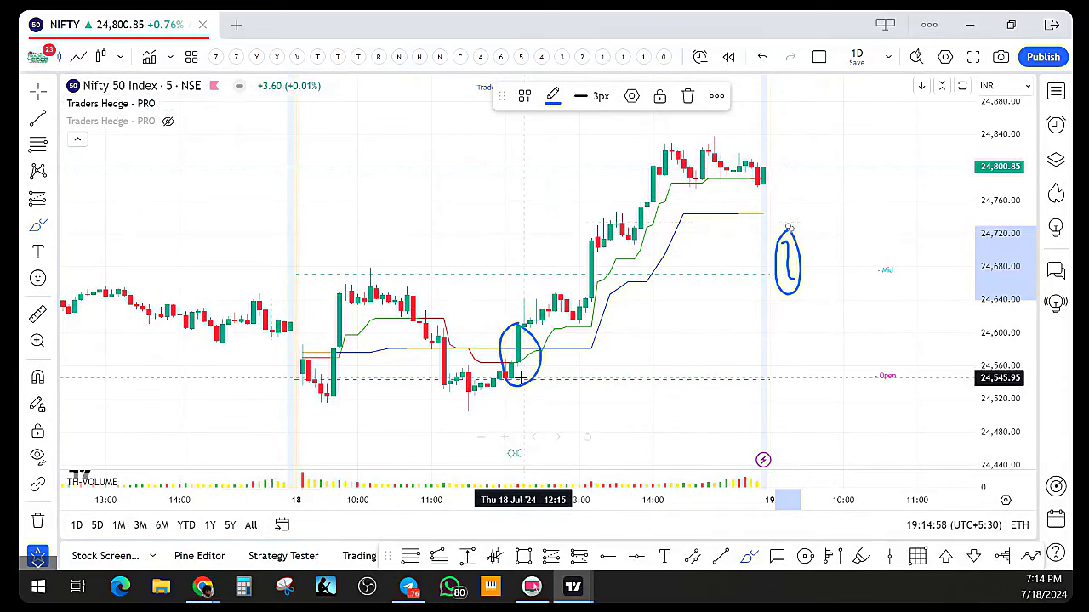
# Remove the 3 drawings from the chart while keeping the indicators
pyautogui.click(54, 517)
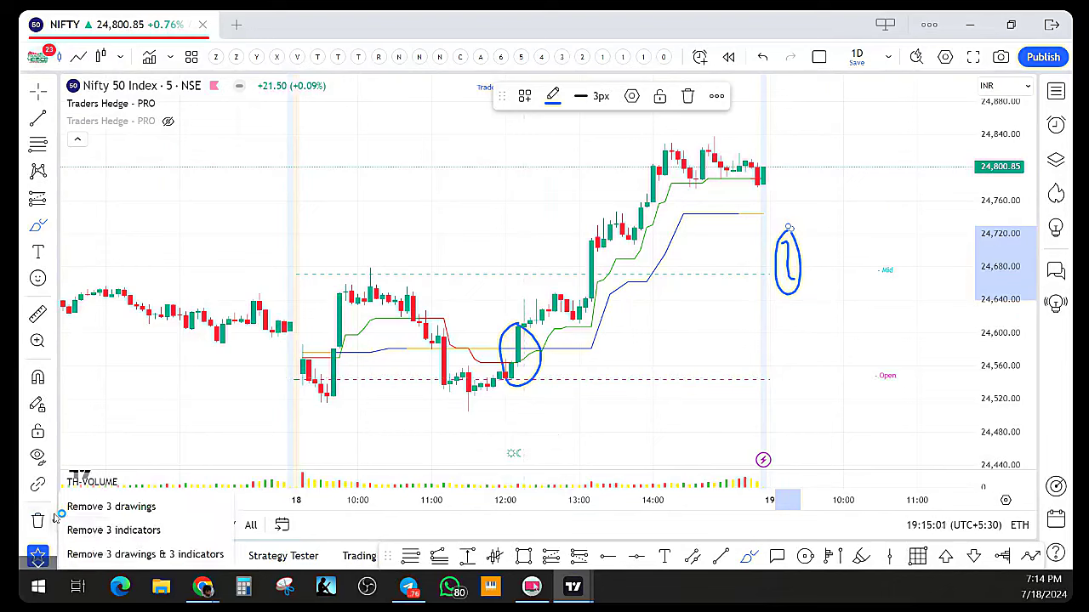
pyautogui.click(111, 506)
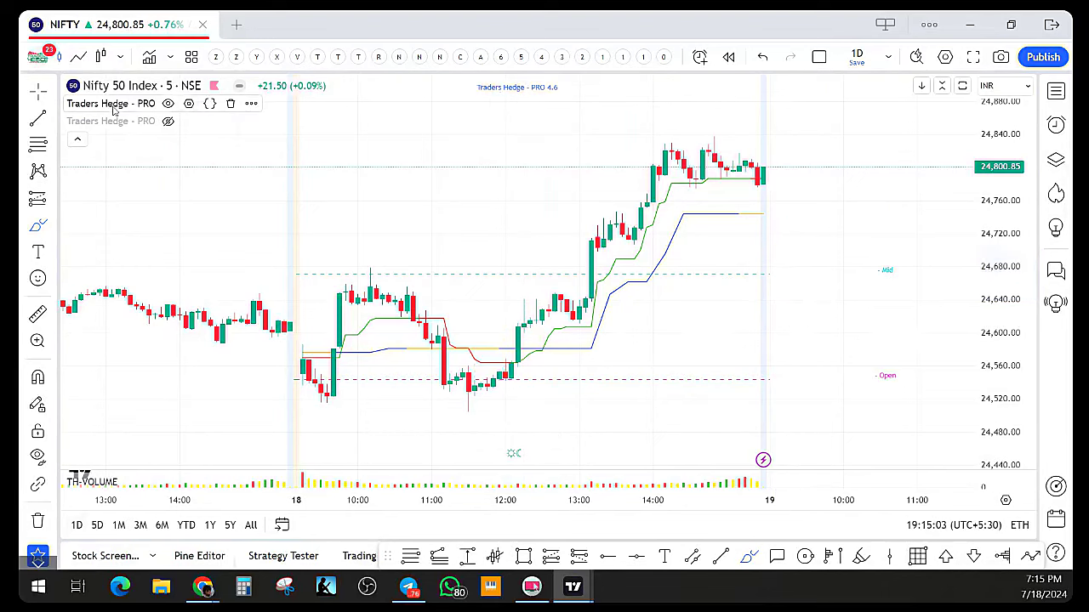
# Enable Buy / Sell Momentum Triggers in the inputs of the visible Traders Hedge - PRO indicator and apply the settings
pyautogui.click(188, 104)
pyautogui.scroll(-10, 494, 366)
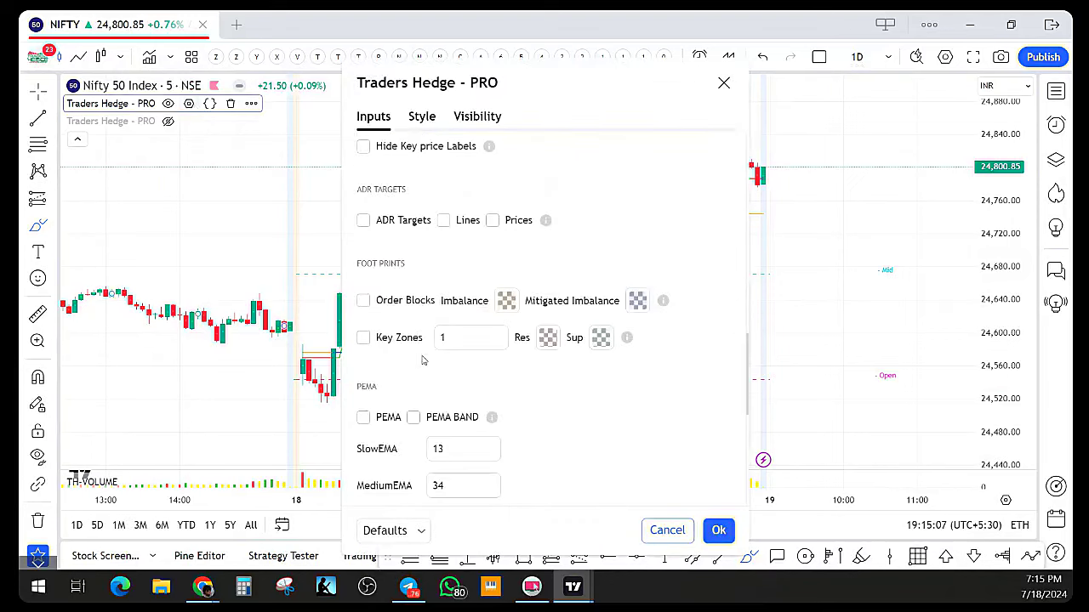
pyautogui.scroll(-4, 422, 358)
pyautogui.click(363, 335)
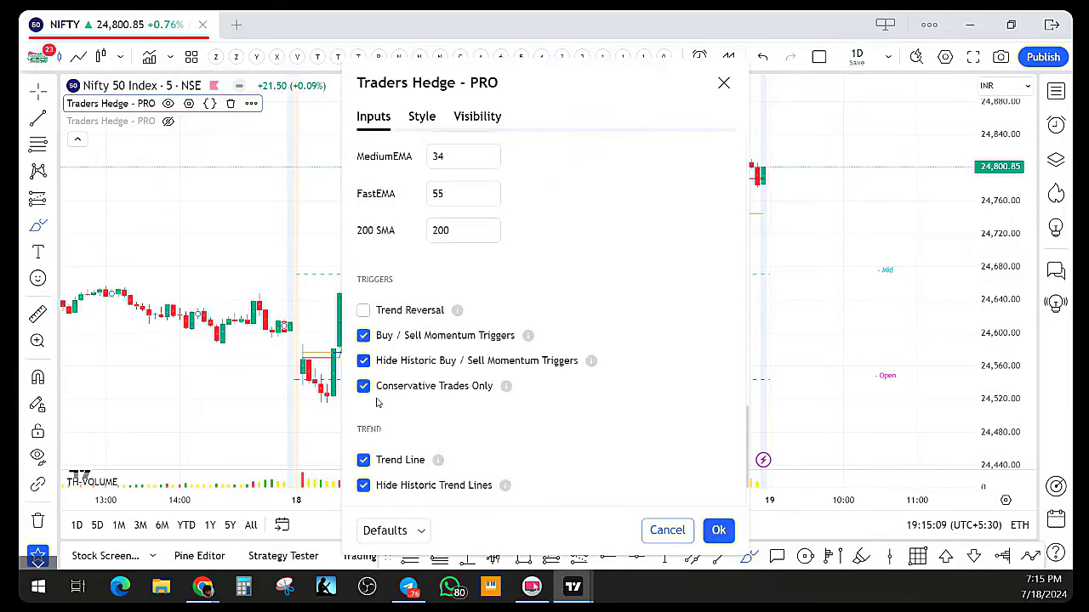
pyautogui.click(718, 531)
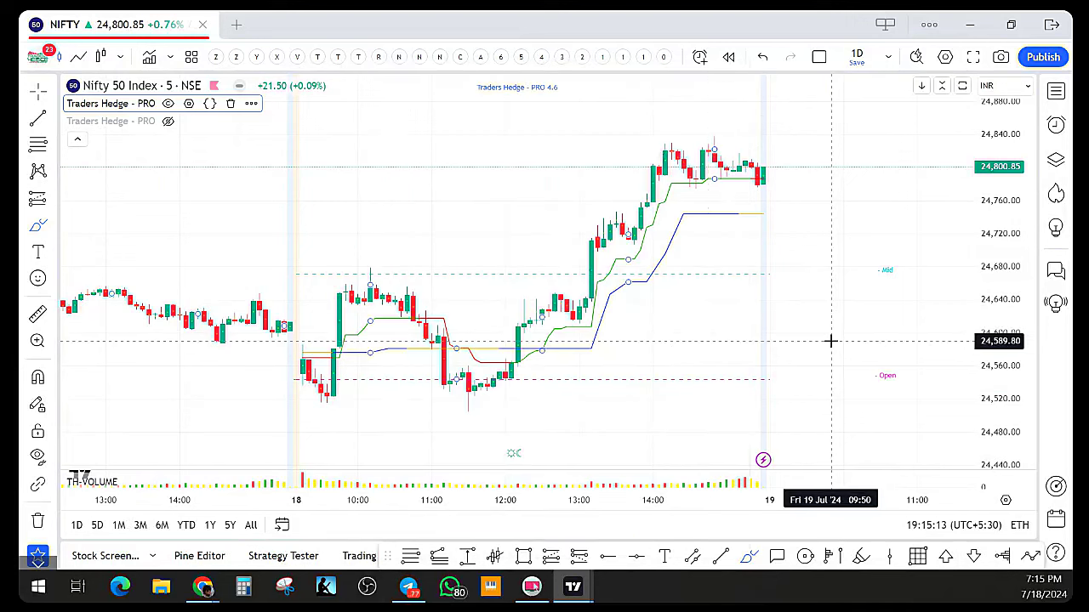
# Circle the first B marker, the S marker near 11:10, and the crossover candles near 09:45, 10:50 and 12:10 on 18 July
pyautogui.click(835, 332)
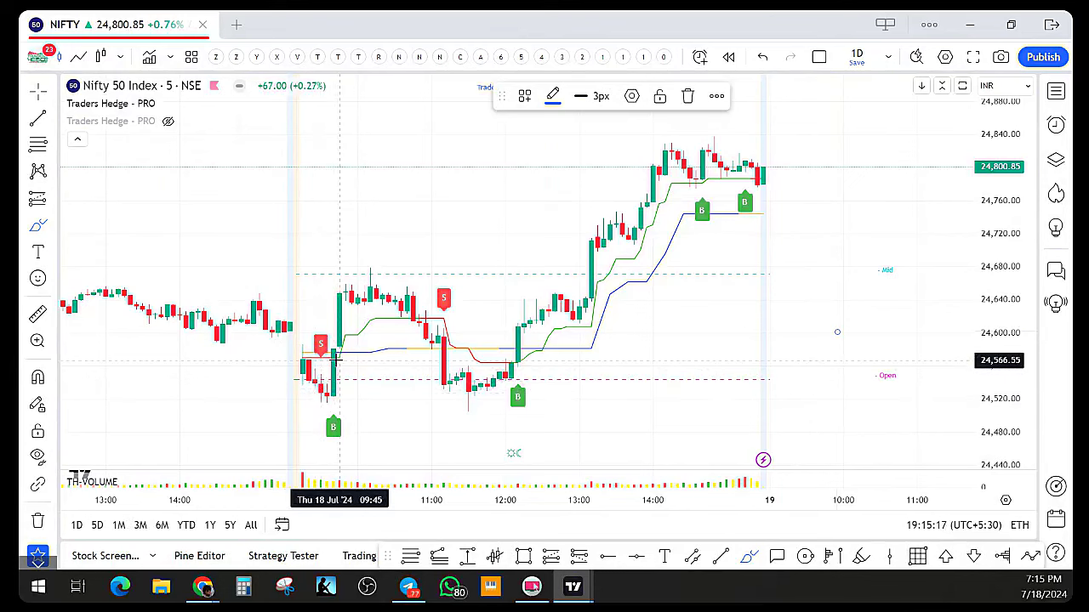
pyautogui.moveTo(340, 414); pyautogui.dragTo(345, 418)
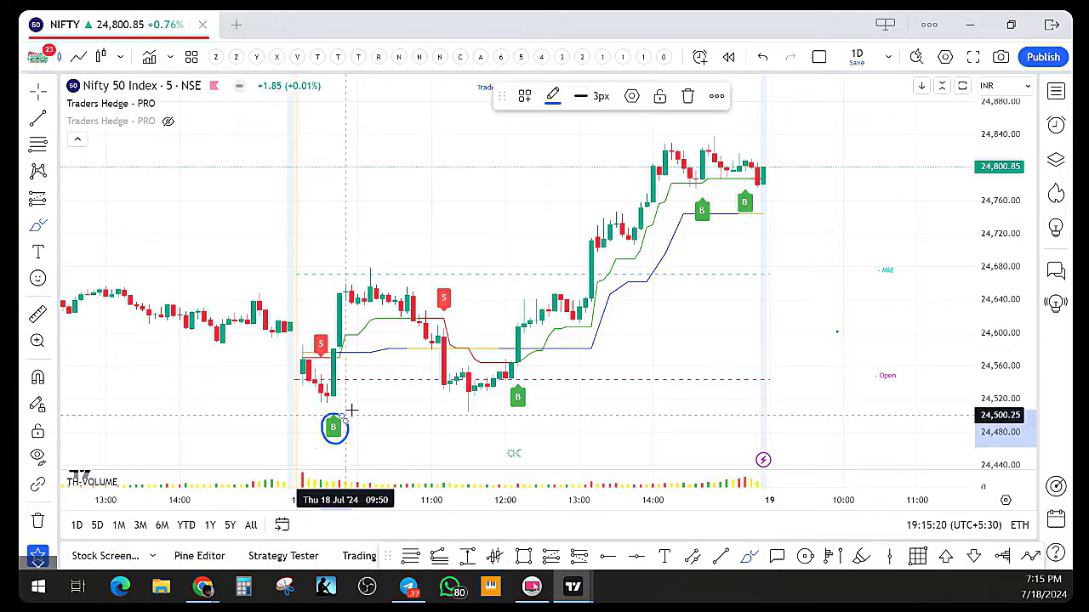
pyautogui.scroll(-4, 351, 411)
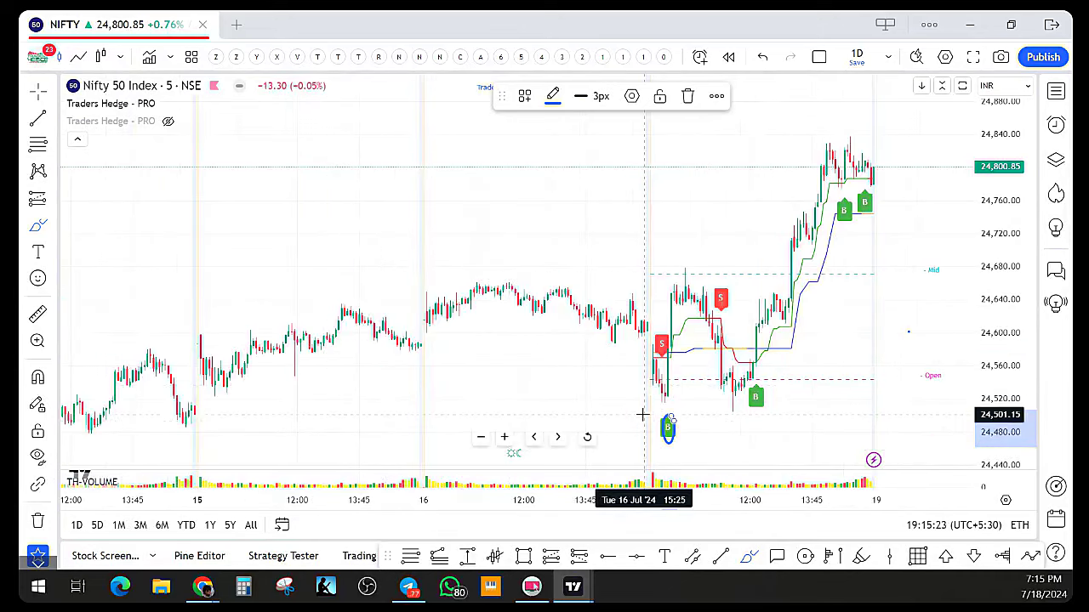
pyautogui.scroll(5, 630, 414)
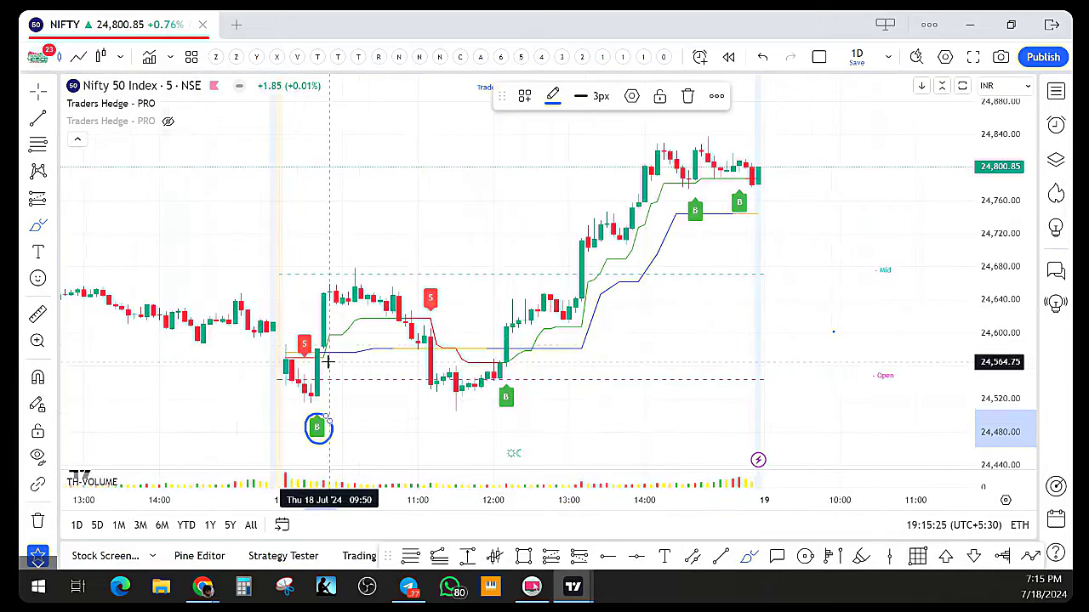
pyautogui.moveTo(318, 347)
pyautogui.mouseDown()
pyautogui.moveTo(312, 399)
pyautogui.moveTo(320, 346)
pyautogui.mouseUp()
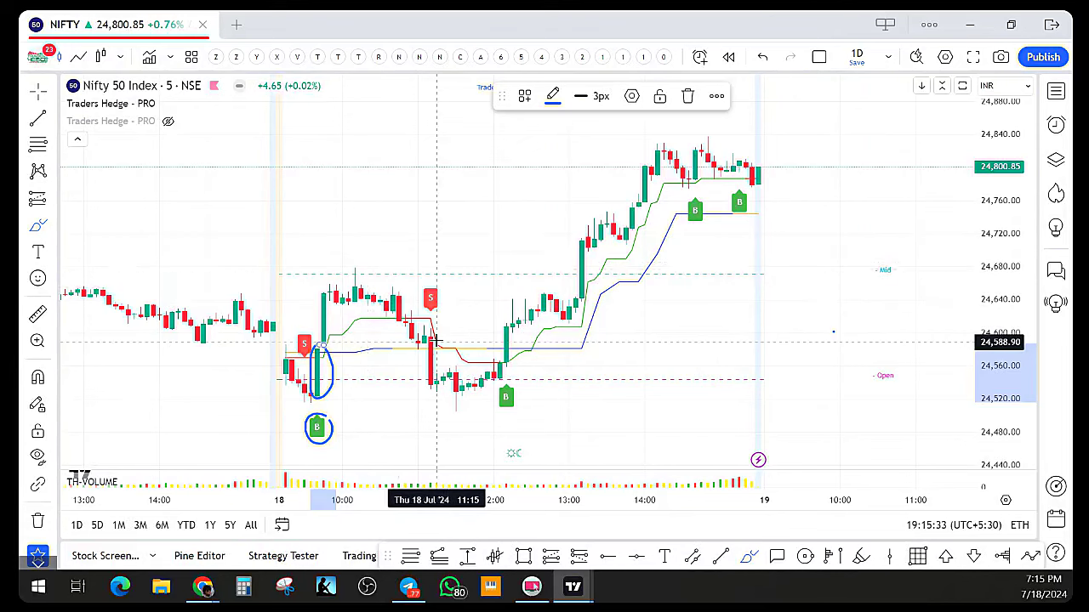
pyautogui.moveTo(434, 279)
pyautogui.mouseDown()
pyautogui.moveTo(444, 311)
pyautogui.moveTo(435, 279)
pyautogui.mouseUp()
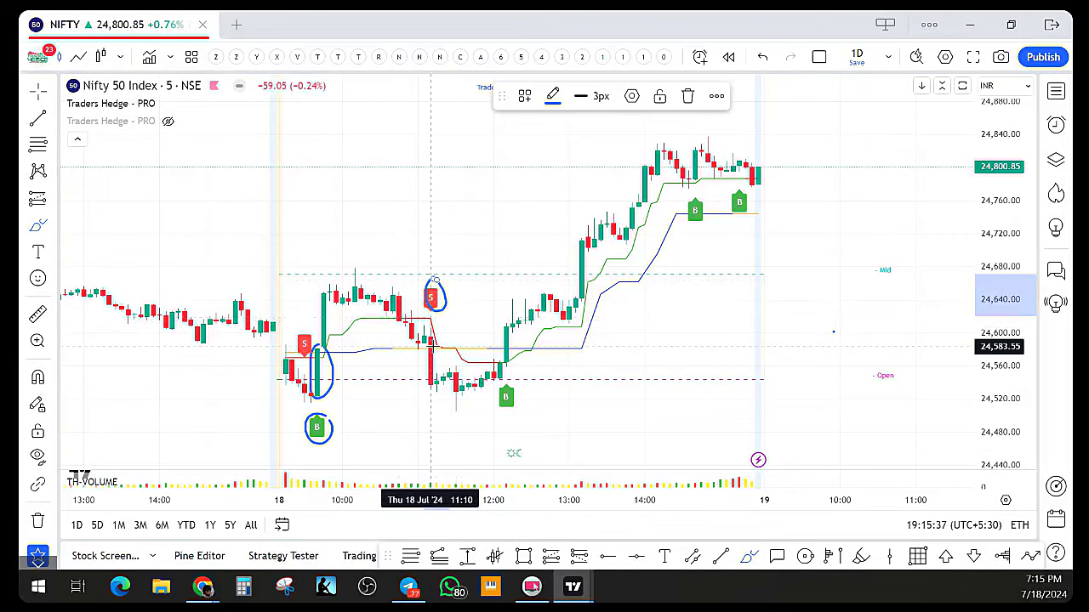
pyautogui.moveTo(399, 287)
pyautogui.mouseDown()
pyautogui.moveTo(400, 332)
pyautogui.moveTo(406, 289)
pyautogui.mouseUp()
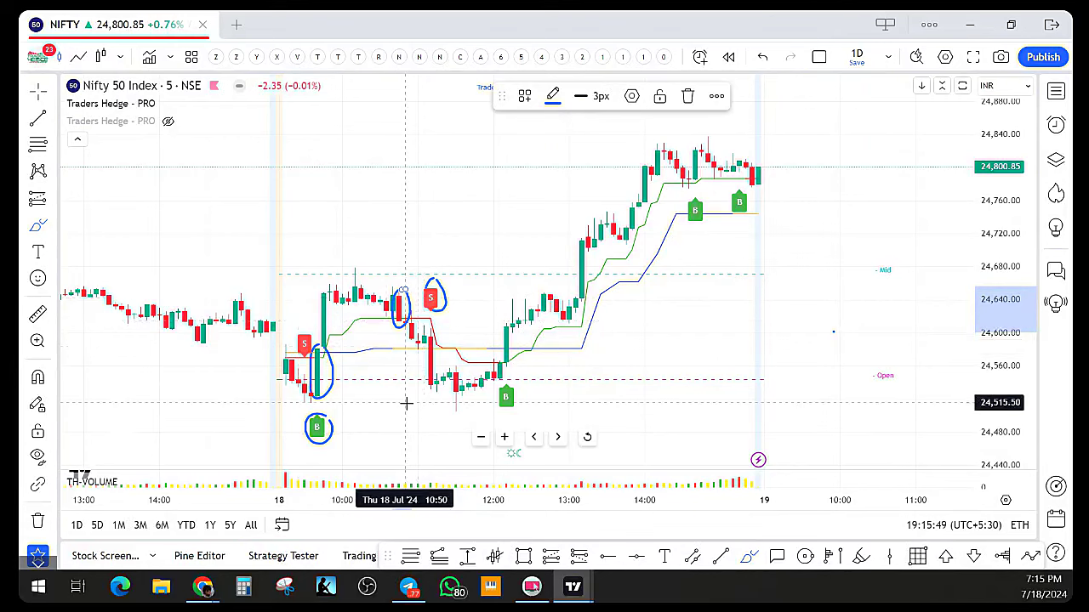
pyautogui.moveTo(509, 319)
pyautogui.mouseDown()
pyautogui.moveTo(496, 340)
pyautogui.moveTo(502, 385)
pyautogui.moveTo(517, 372)
pyautogui.moveTo(510, 319)
pyautogui.mouseUp()
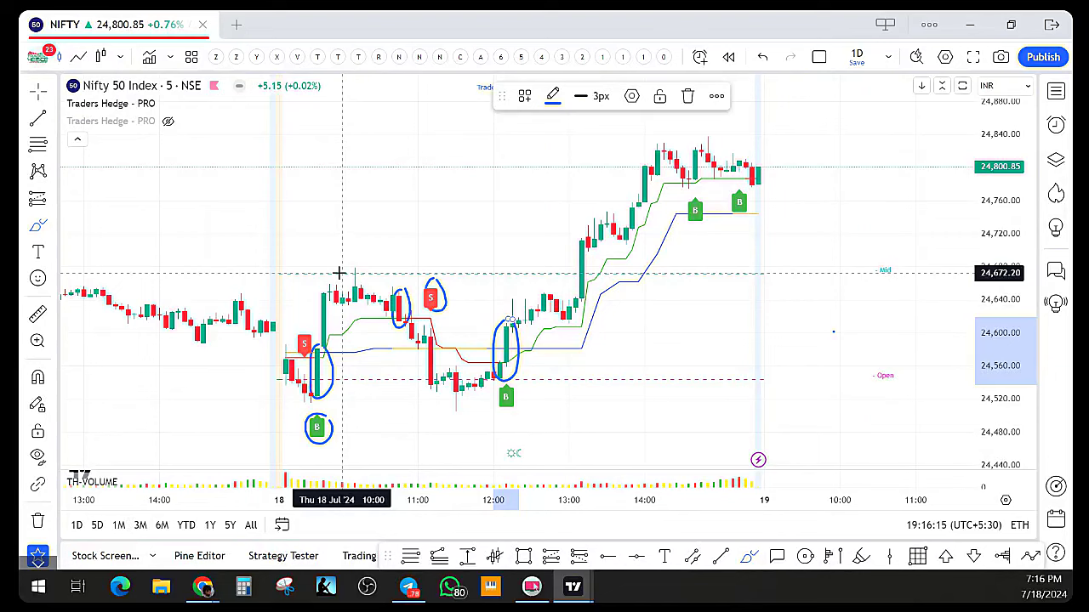
# Clear the circles around the trigger markers and crossover candles by removing all drawings
pyautogui.click(52, 520)
pyautogui.click(83, 505)
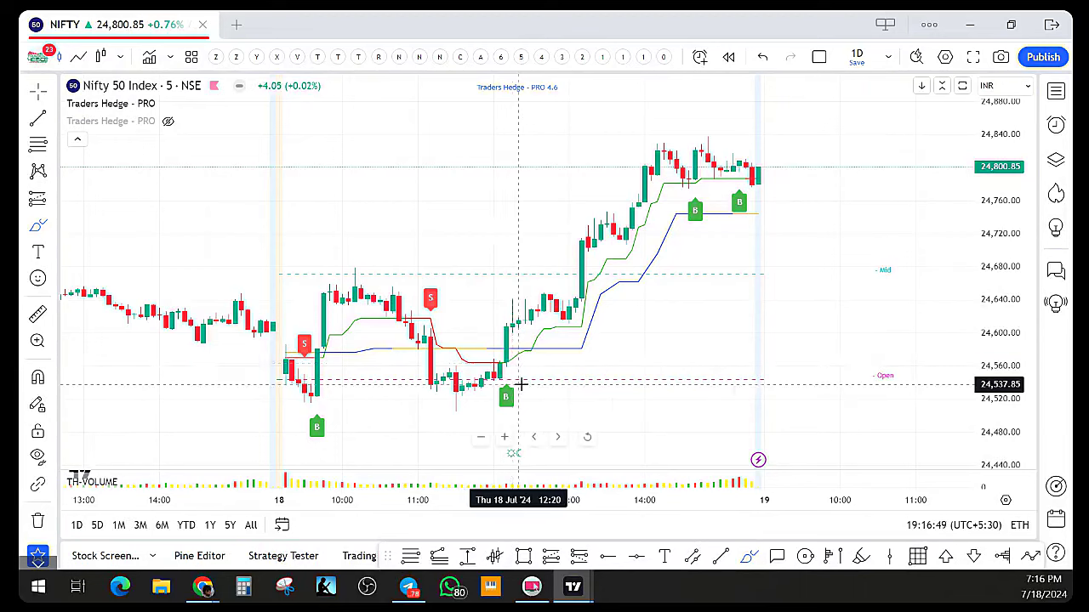
pyautogui.scroll(1, 521, 384)
pyautogui.scroll(1, 520, 385)
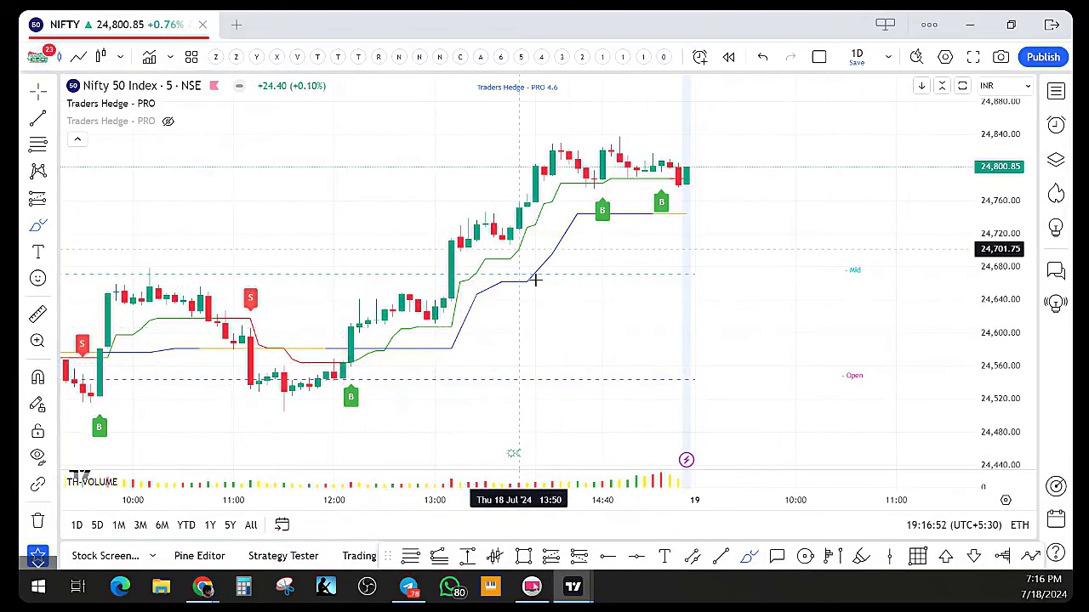
pyautogui.moveTo(1017, 223); pyautogui.dragTo(1016, 210)
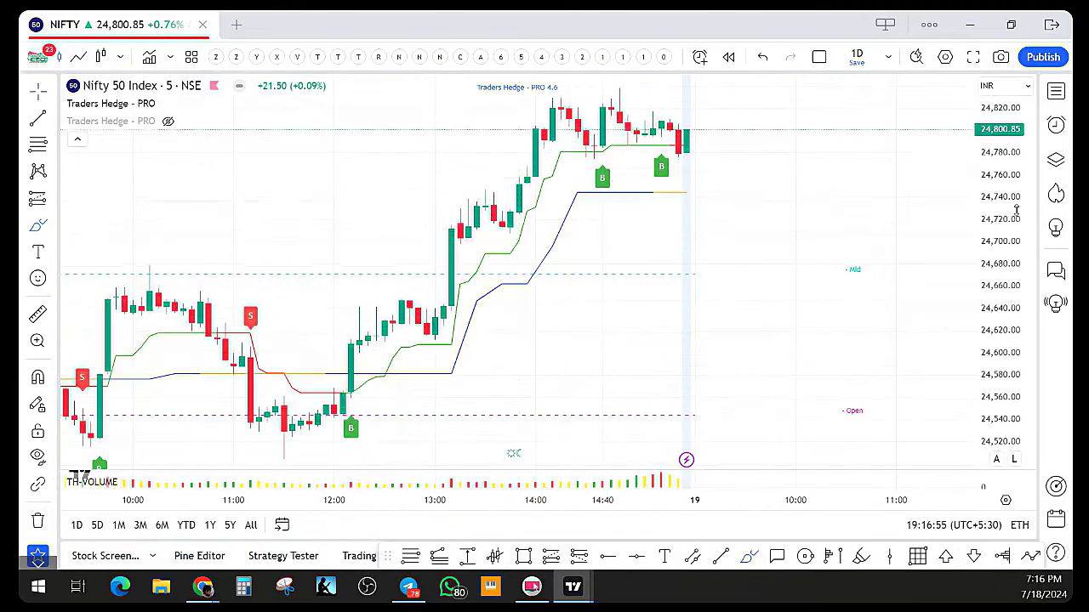
pyautogui.scroll(-1, 892, 293)
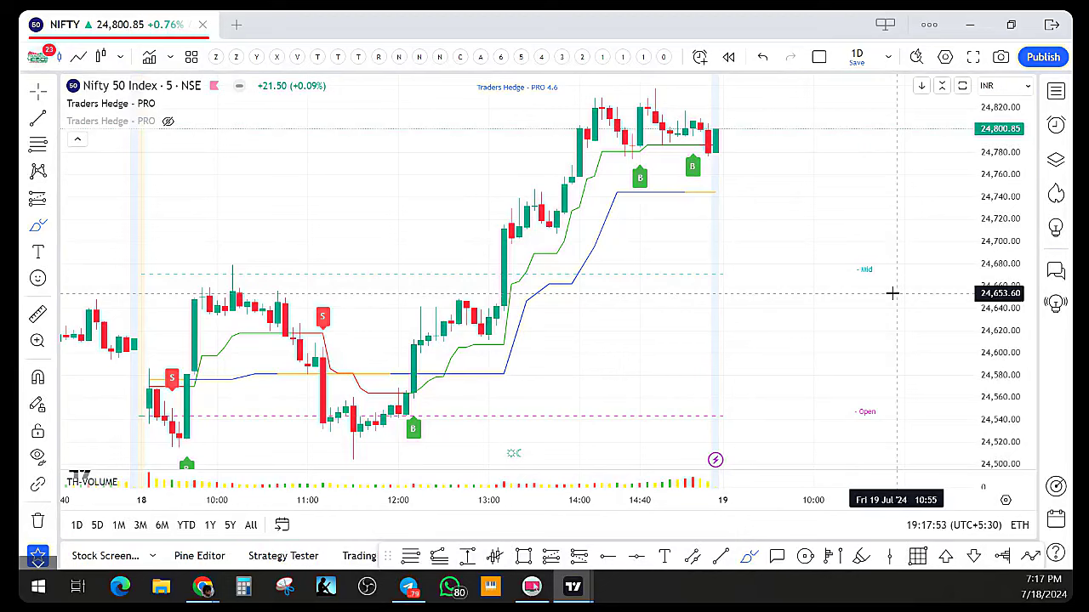
pyautogui.scroll(-2, 437, 255)
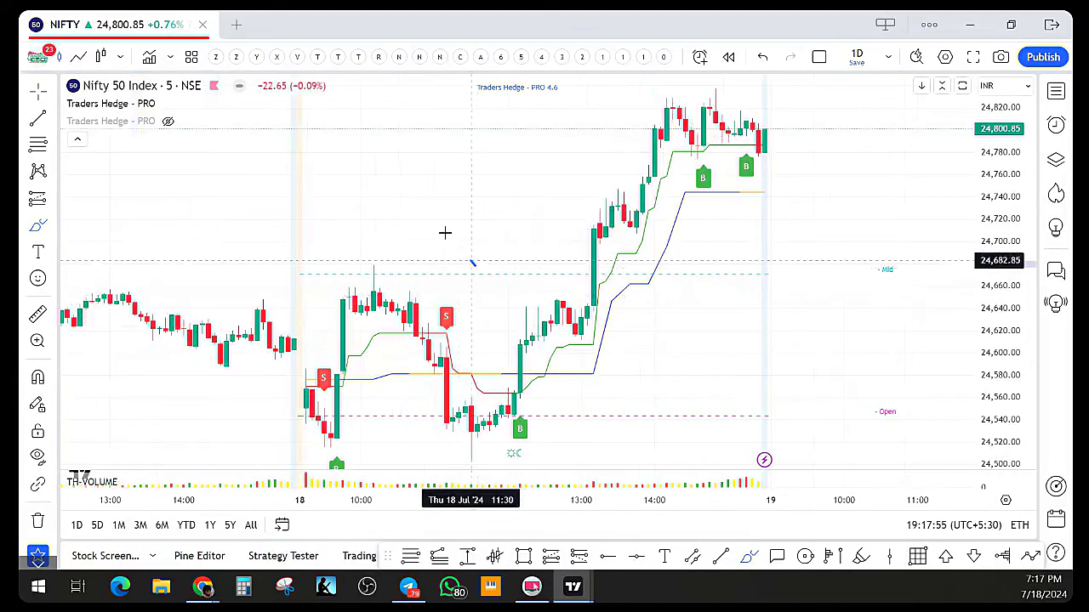
pyautogui.click(421, 217)
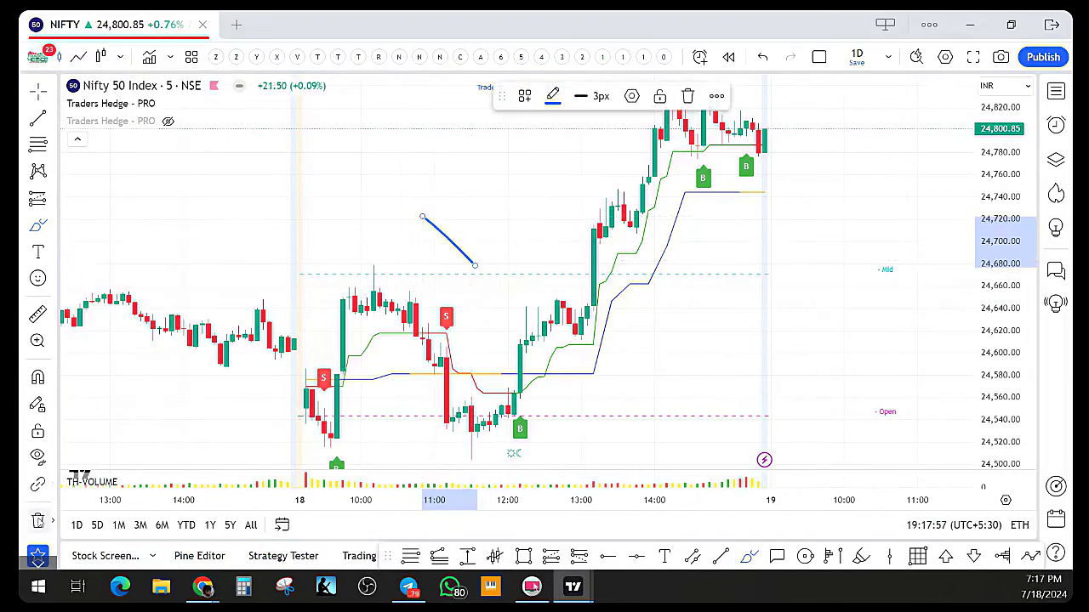
pyautogui.click(37, 521)
pyautogui.click(73, 507)
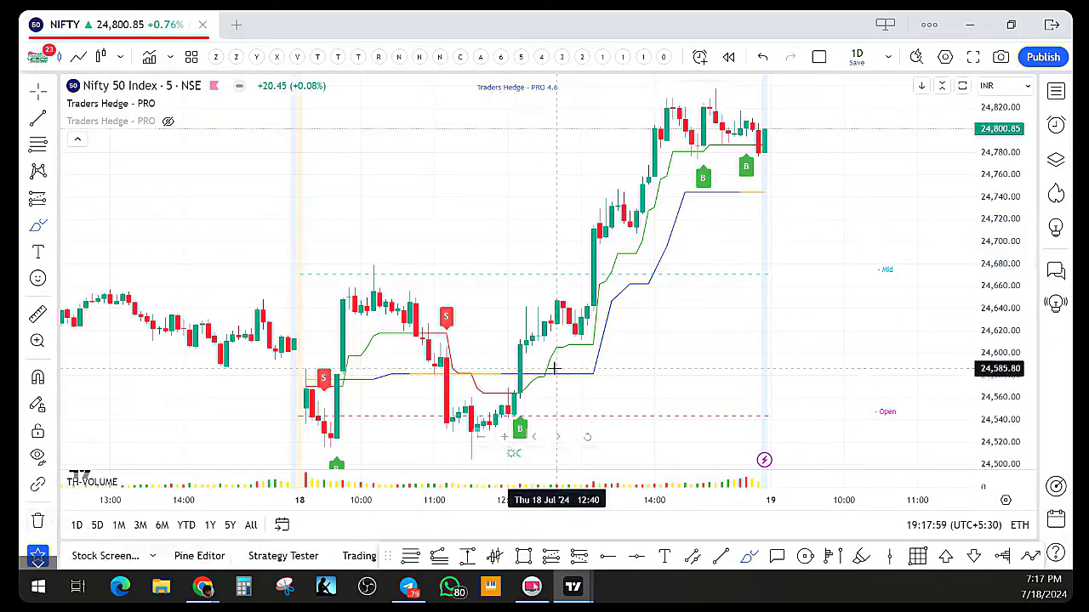
# Circle the two pullback lows at the green line before the last two B markers and draw strokes tracing the swings between them
pyautogui.moveTo(1011, 225); pyautogui.dragTo(1005, 265)
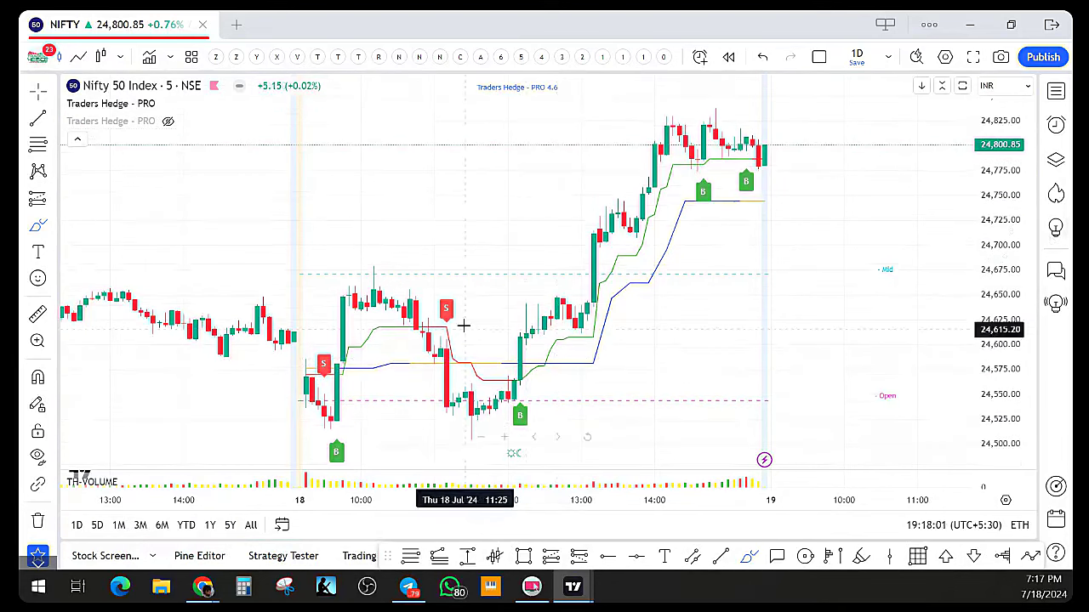
pyautogui.scroll(2, 520, 386)
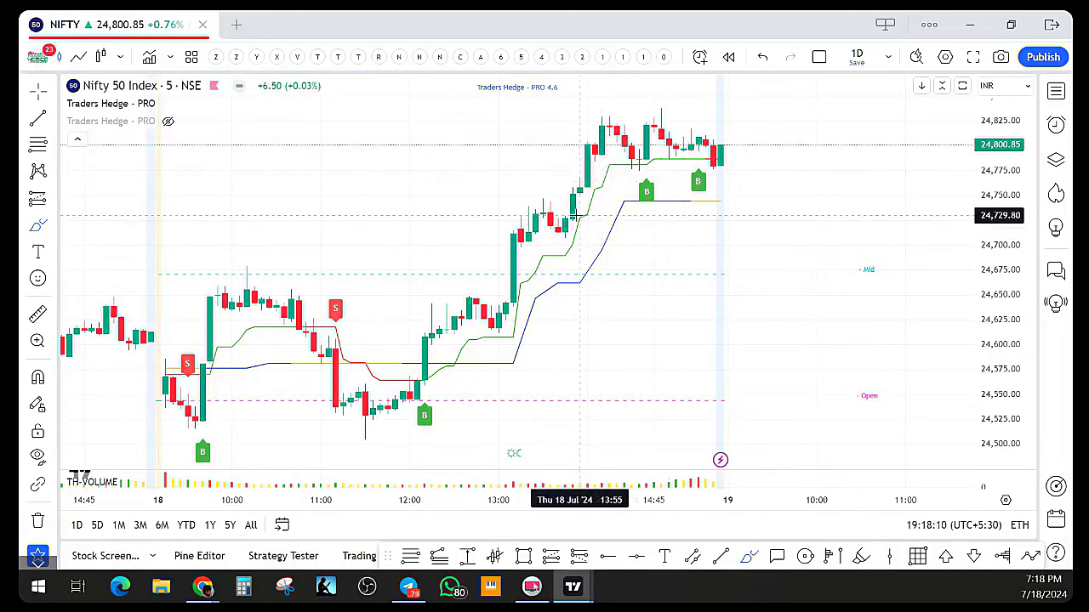
pyautogui.scroll(2, 528, 255)
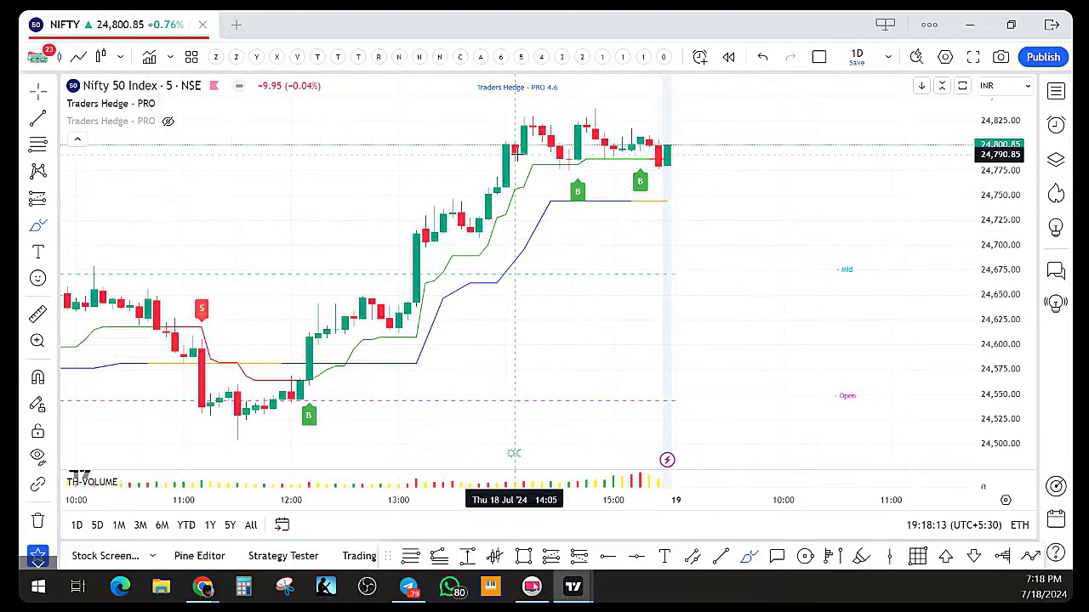
pyautogui.scroll(1, 511, 136)
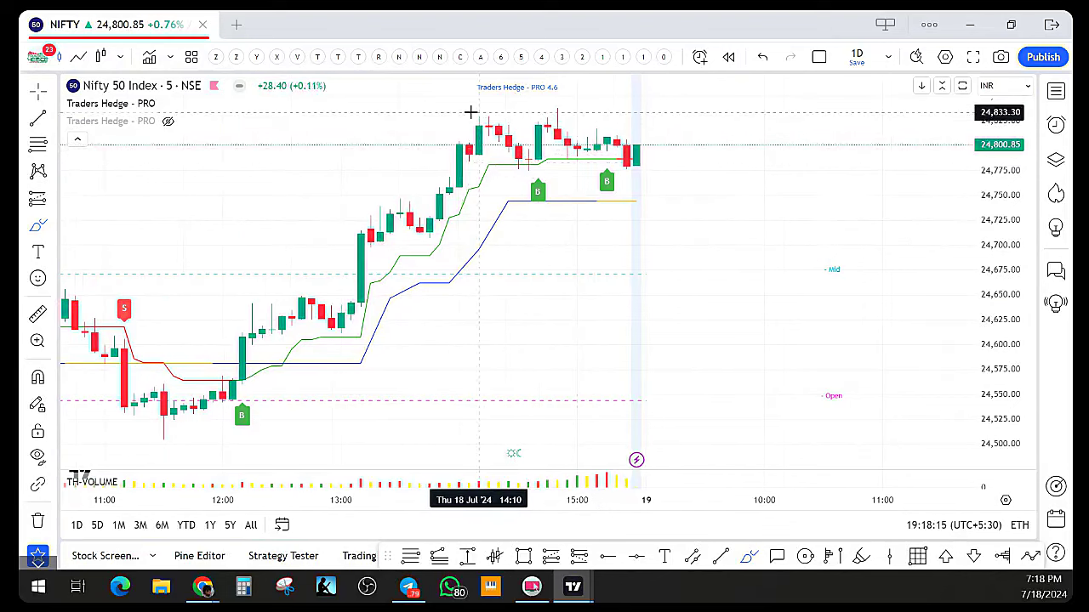
pyautogui.scroll(-1, 561, 106)
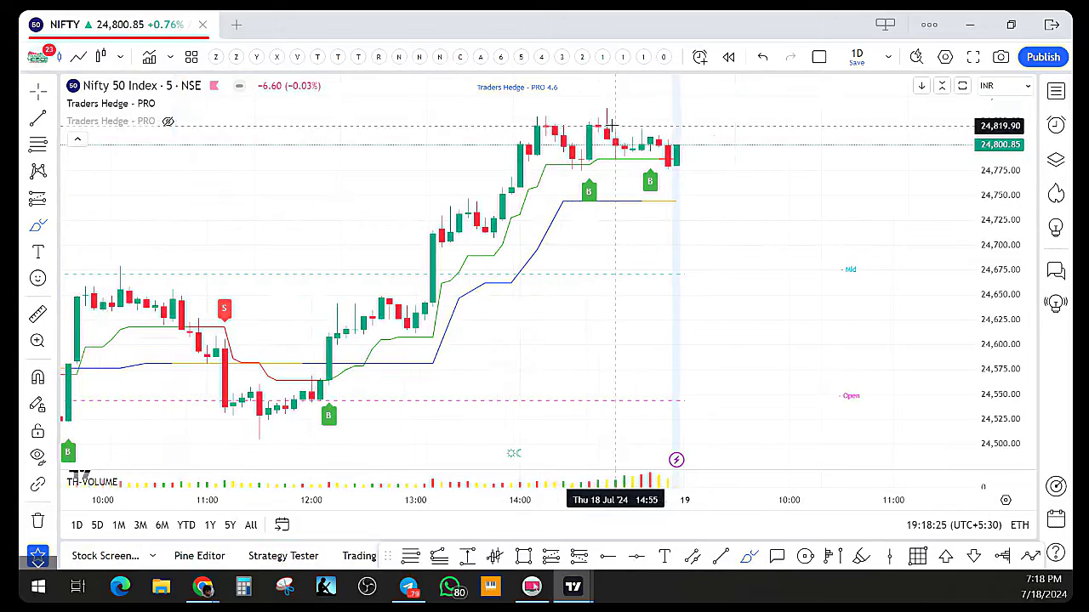
pyautogui.scroll(1, 612, 120)
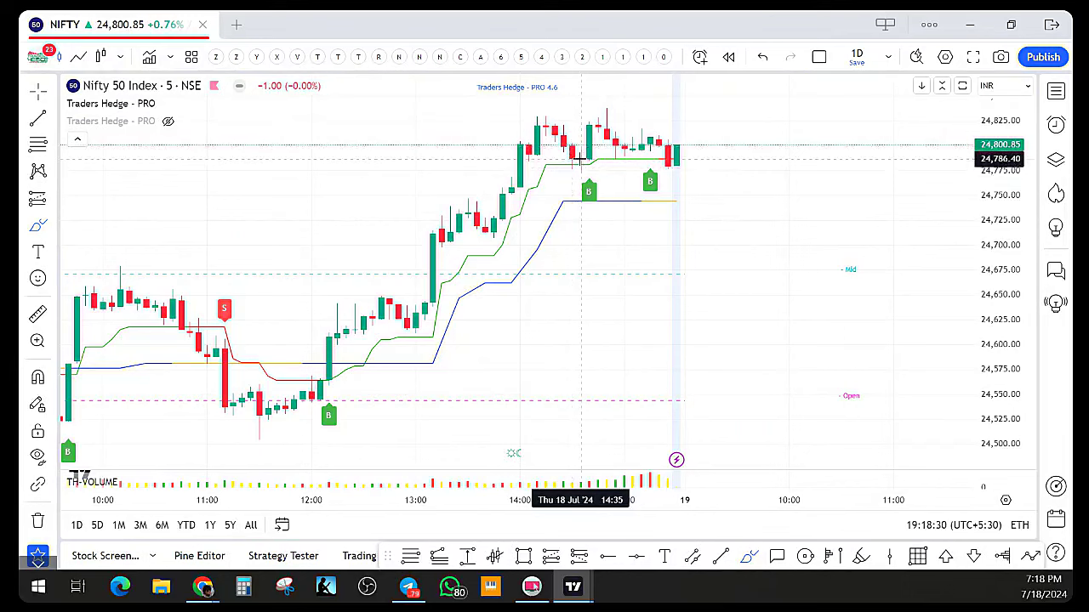
pyautogui.moveTo(581, 159)
pyautogui.mouseDown()
pyautogui.moveTo(624, 168)
pyautogui.moveTo(626, 154)
pyautogui.moveTo(669, 150)
pyautogui.mouseUp()
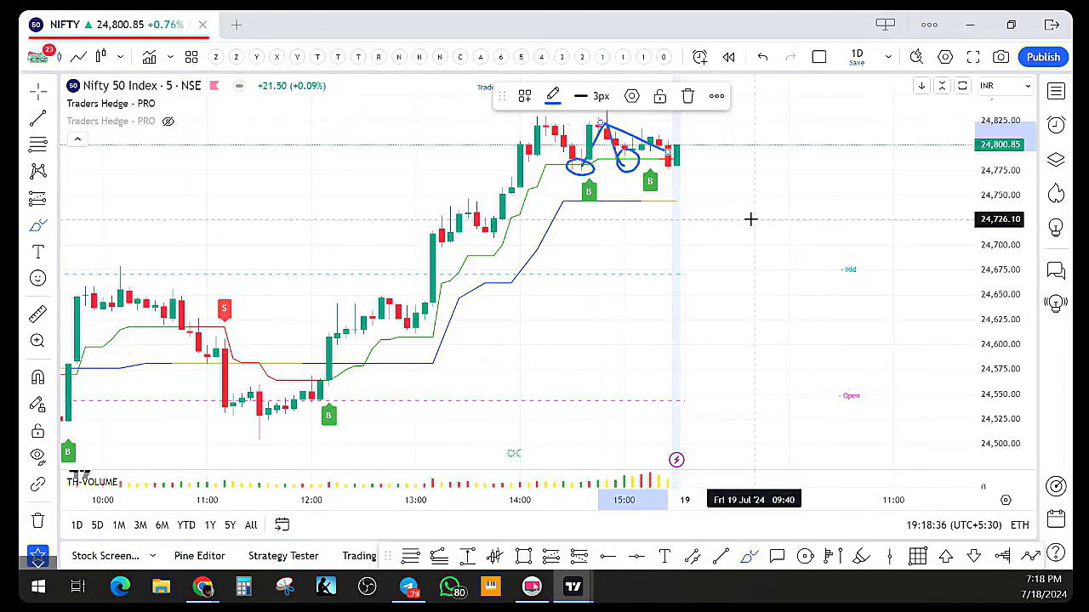
# Circle the swing high just after 14:00 and trace a zigzag from it through the pullbacks to about 15:15
pyautogui.scroll(-3, 750, 219)
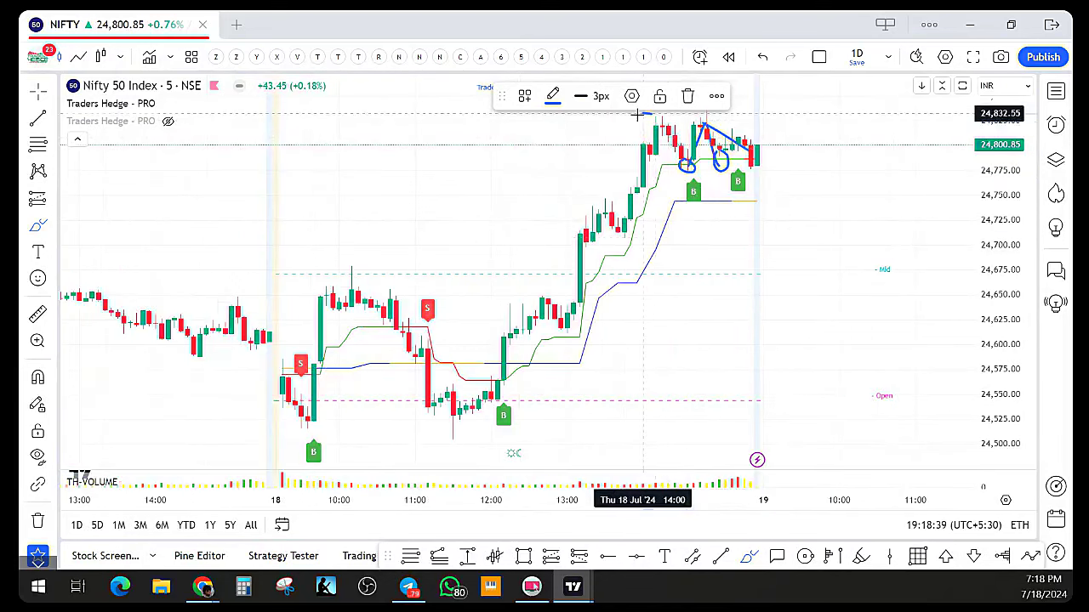
pyautogui.moveTo(636, 113); pyautogui.dragTo(646, 112)
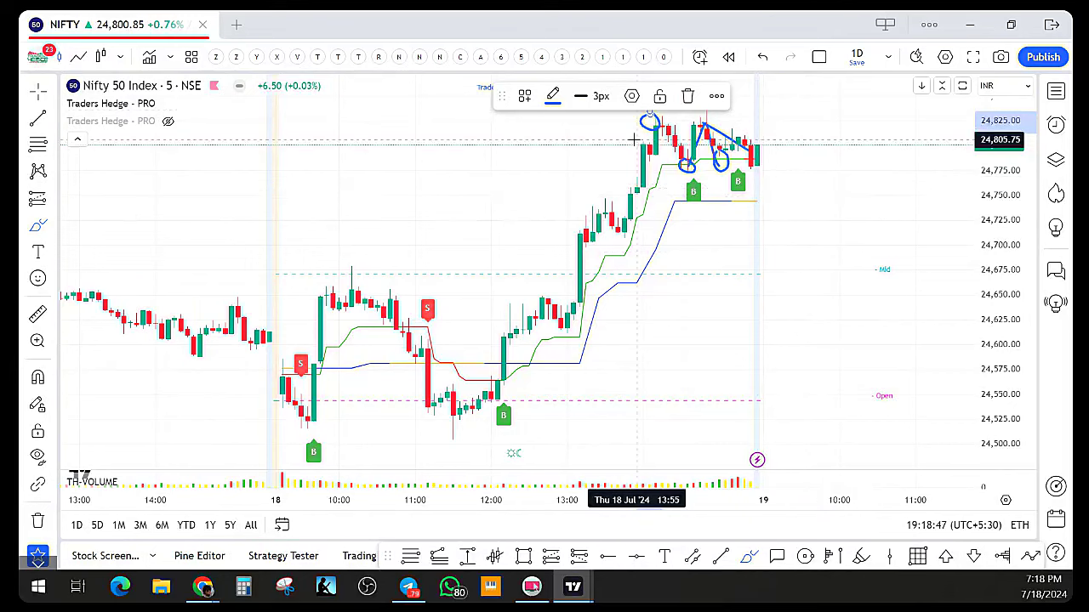
pyautogui.moveTo(634, 139)
pyautogui.mouseDown()
pyautogui.moveTo(681, 136)
pyautogui.moveTo(746, 154)
pyautogui.mouseUp()
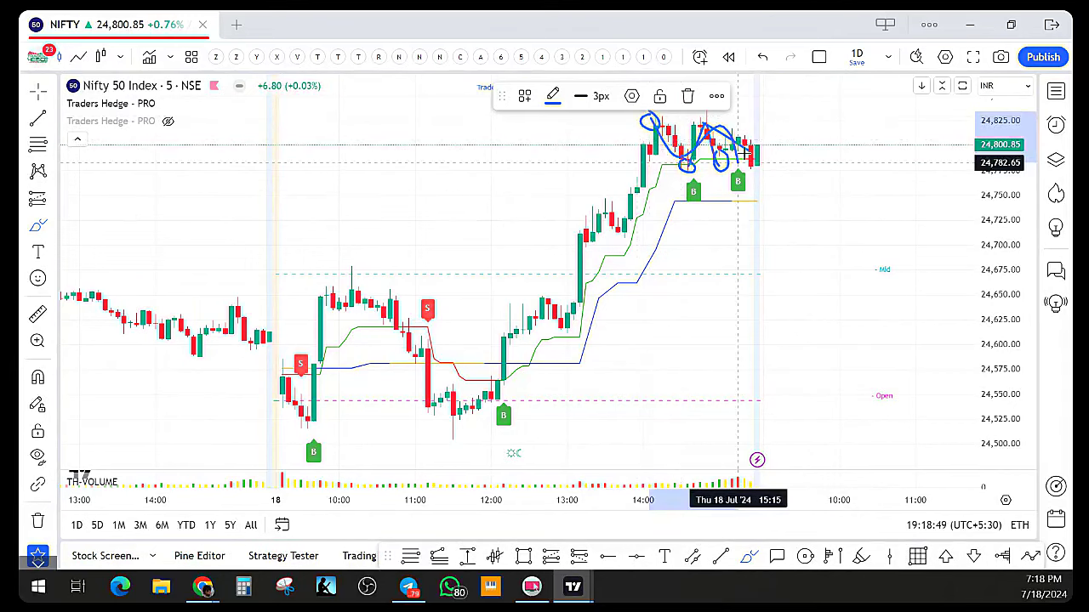
# Bracket the consolidation after 14:00 with freehand lines above and below it, and remove all drawings from the chart
pyautogui.moveTo(623, 122); pyautogui.dragTo(819, 132)
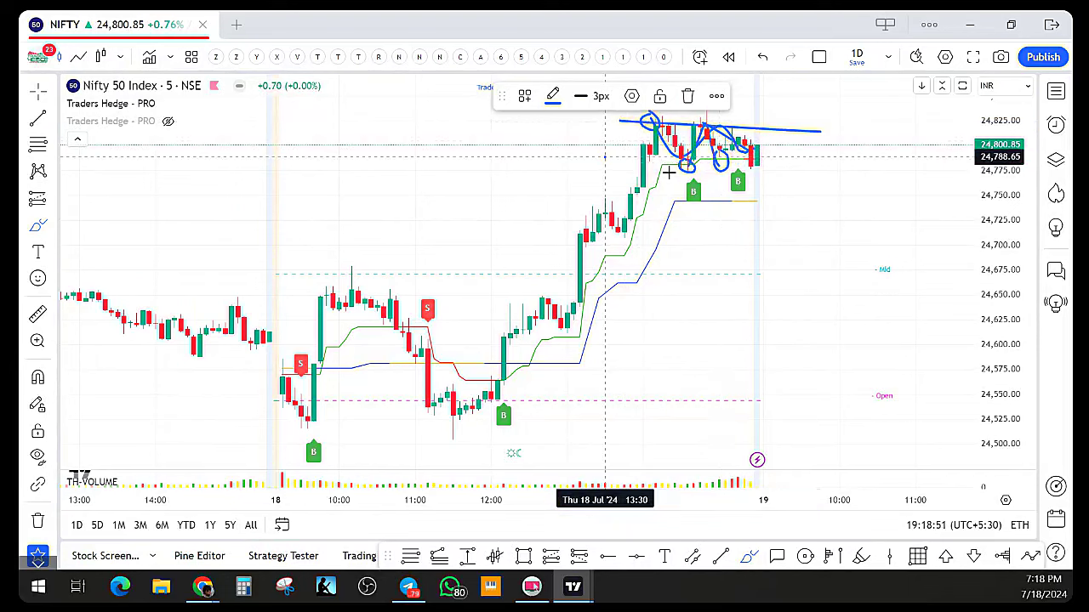
pyautogui.moveTo(609, 159); pyautogui.dragTo(814, 175)
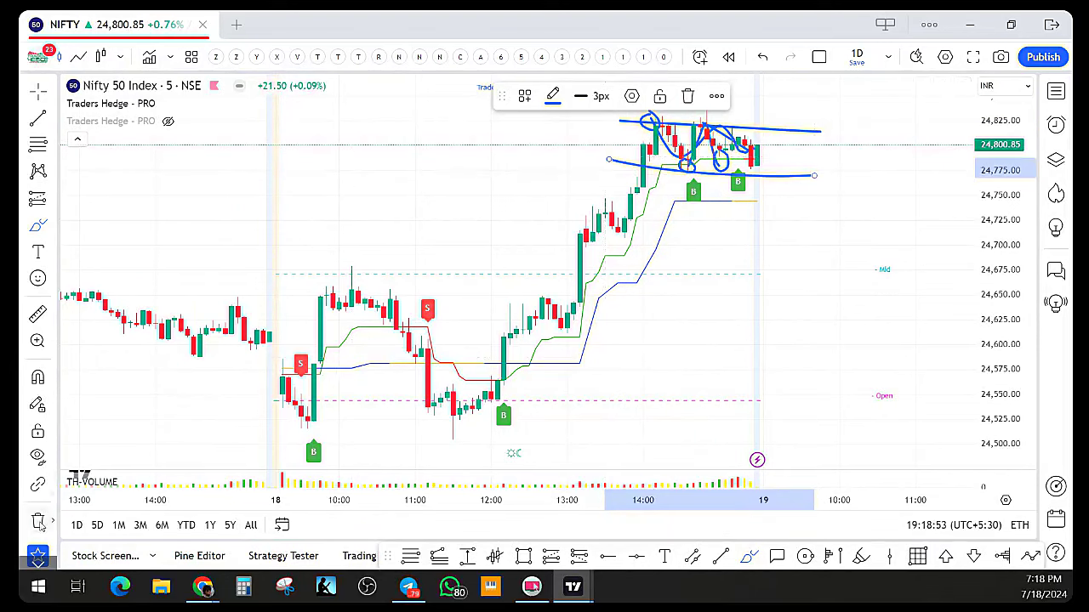
pyautogui.click(37, 520)
pyautogui.click(85, 508)
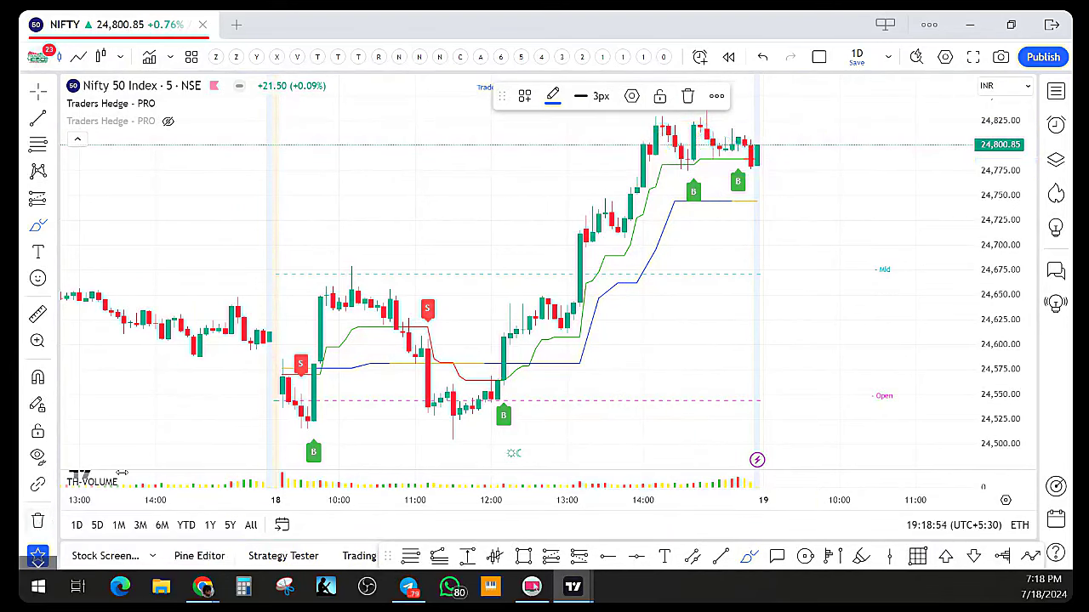
# Turn off Buy / Sell Momentum Triggers in the visible Traders Hedge - PRO indicator's settings
pyautogui.scroll(-2, 561, 306)
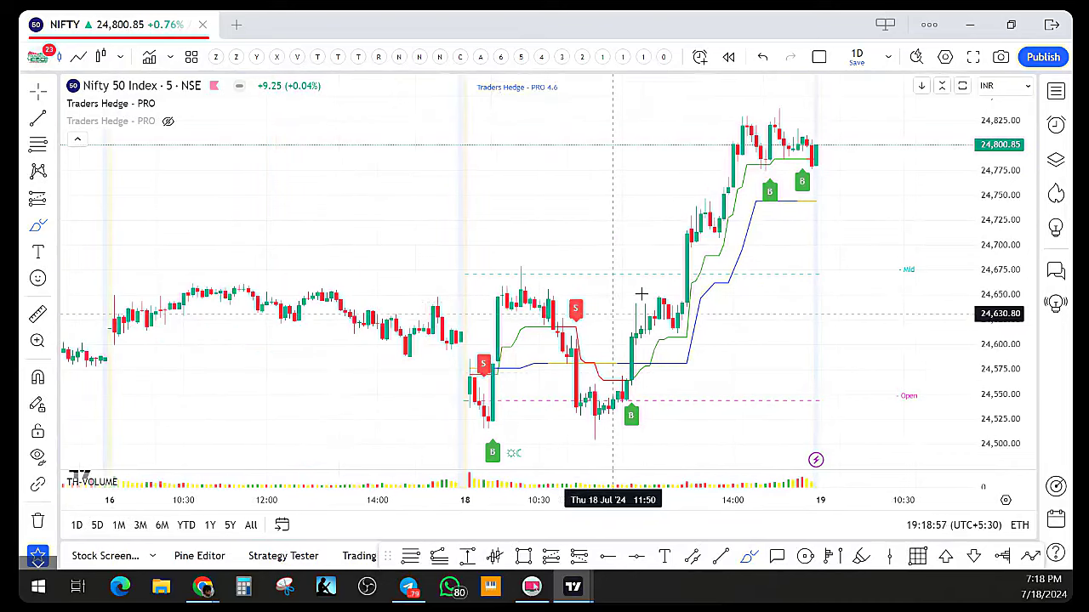
pyautogui.scroll(2, 655, 289)
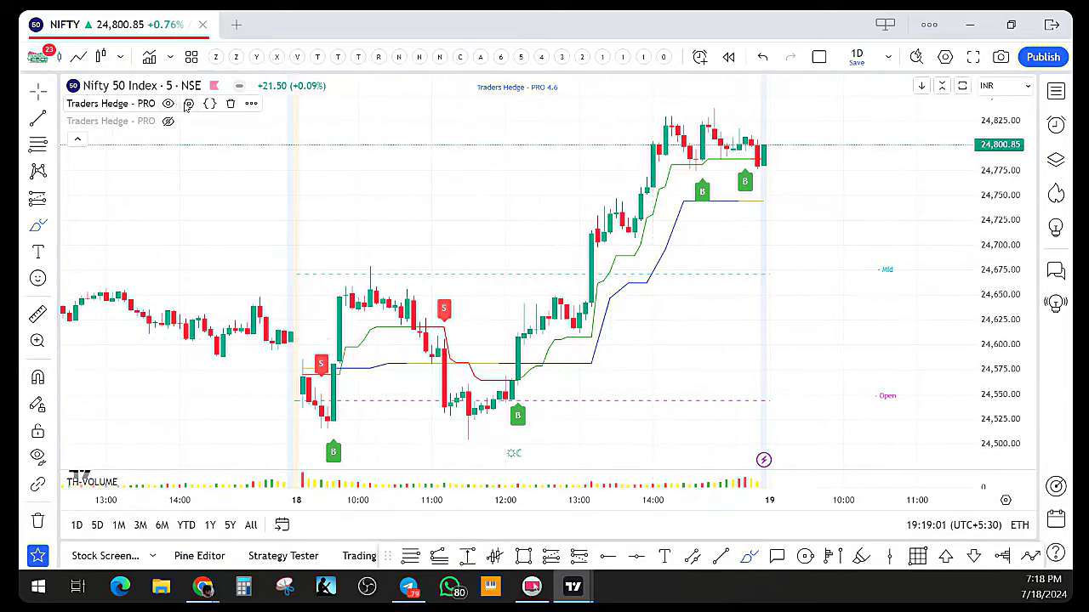
pyautogui.click(188, 103)
pyautogui.scroll(-10, 511, 340)
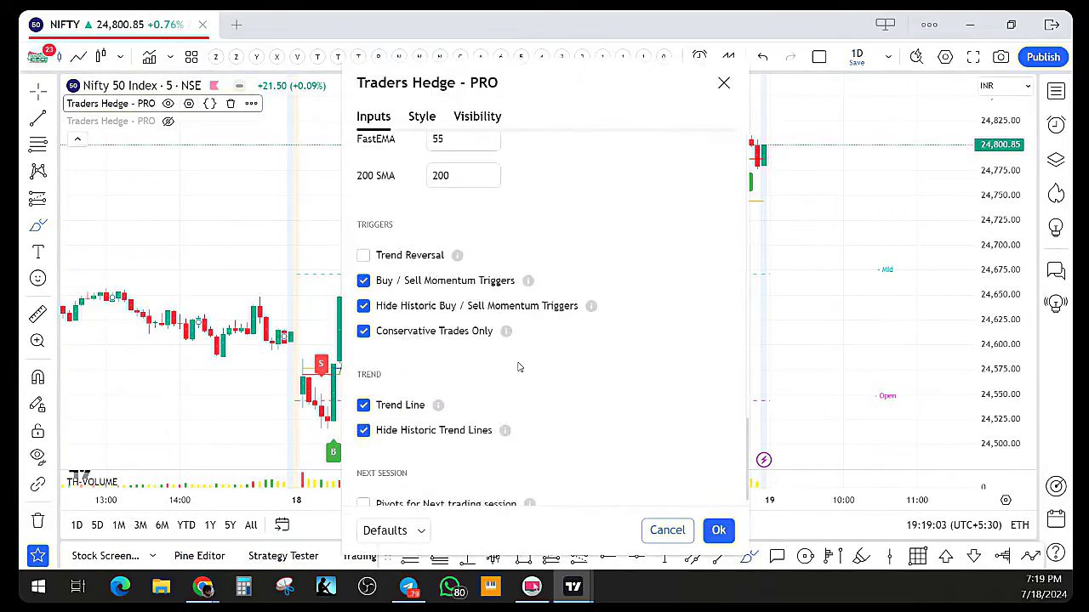
pyautogui.scroll(1, 519, 368)
pyautogui.click(364, 257)
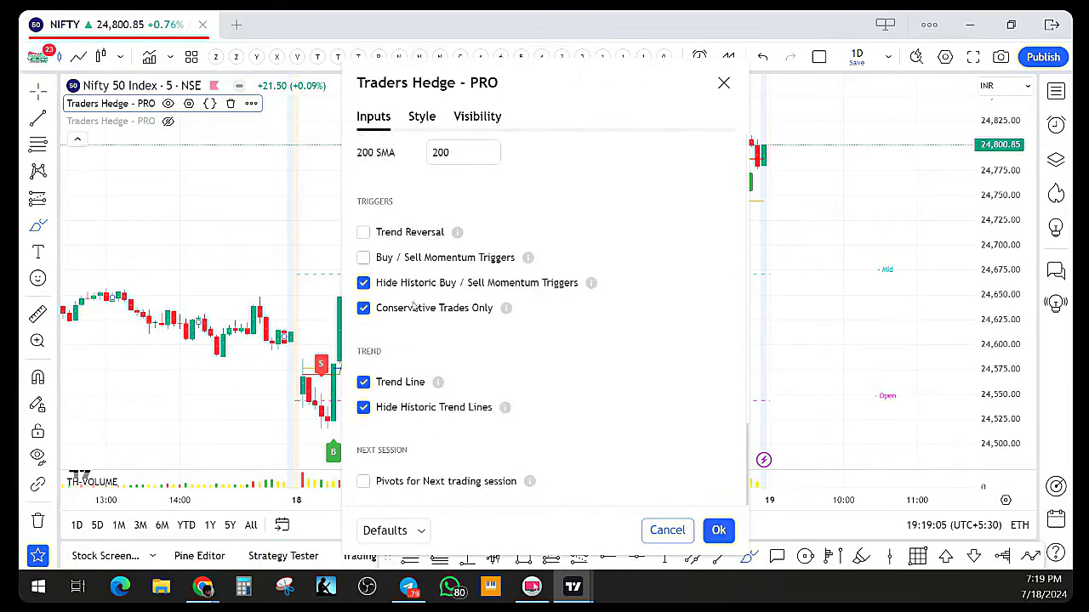
pyautogui.click(718, 529)
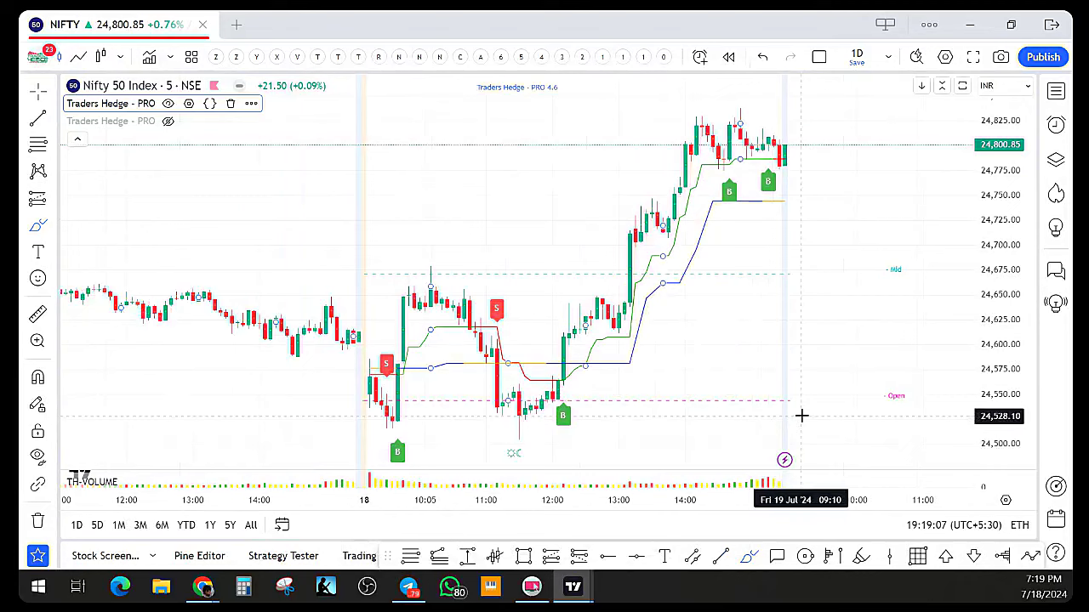
pyautogui.scroll(2, 801, 415)
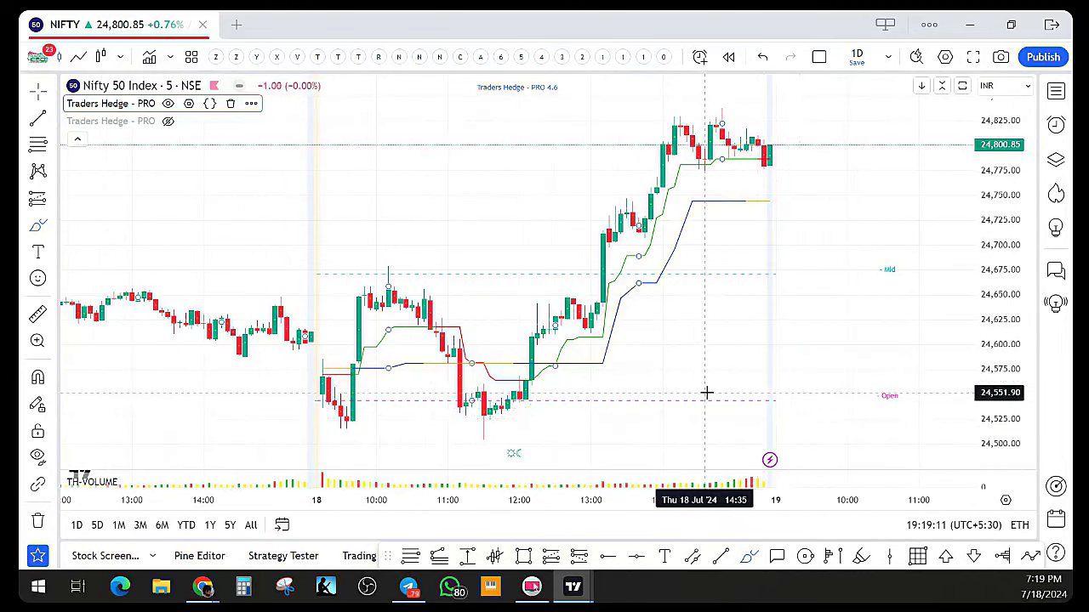
pyautogui.scroll(-1, 706, 393)
pyautogui.click(795, 314)
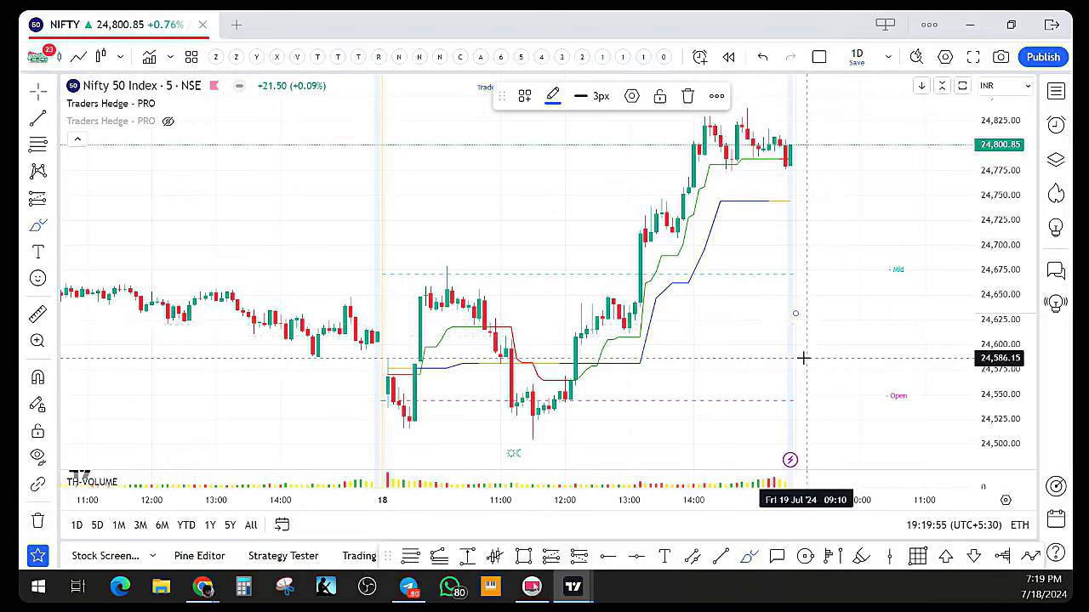
pyautogui.scroll(-2, 803, 358)
pyautogui.click(803, 358)
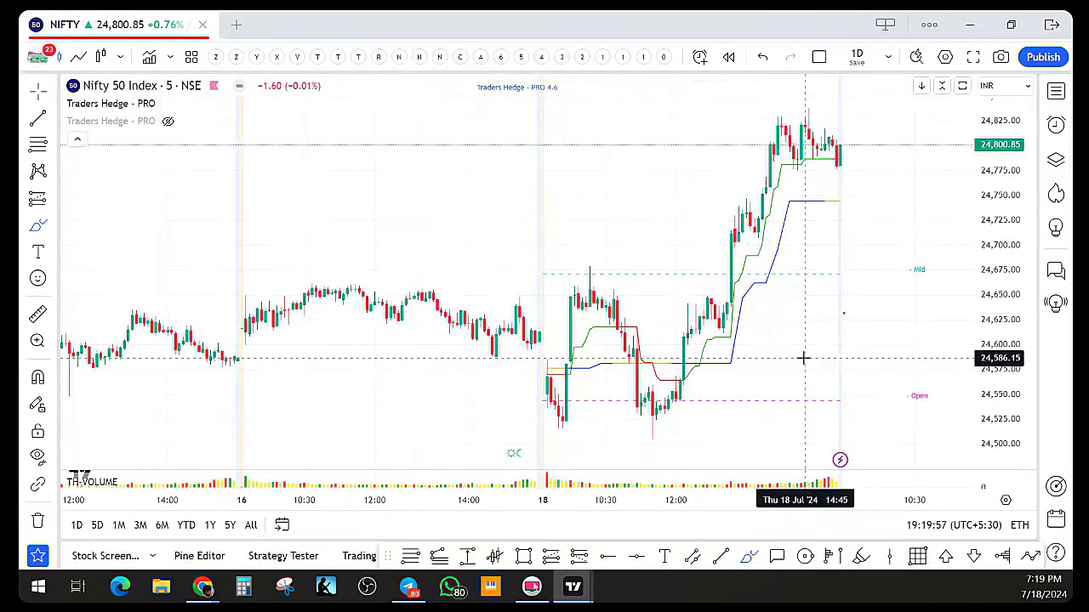
pyautogui.moveTo(841, 371); pyautogui.dragTo(800, 372)
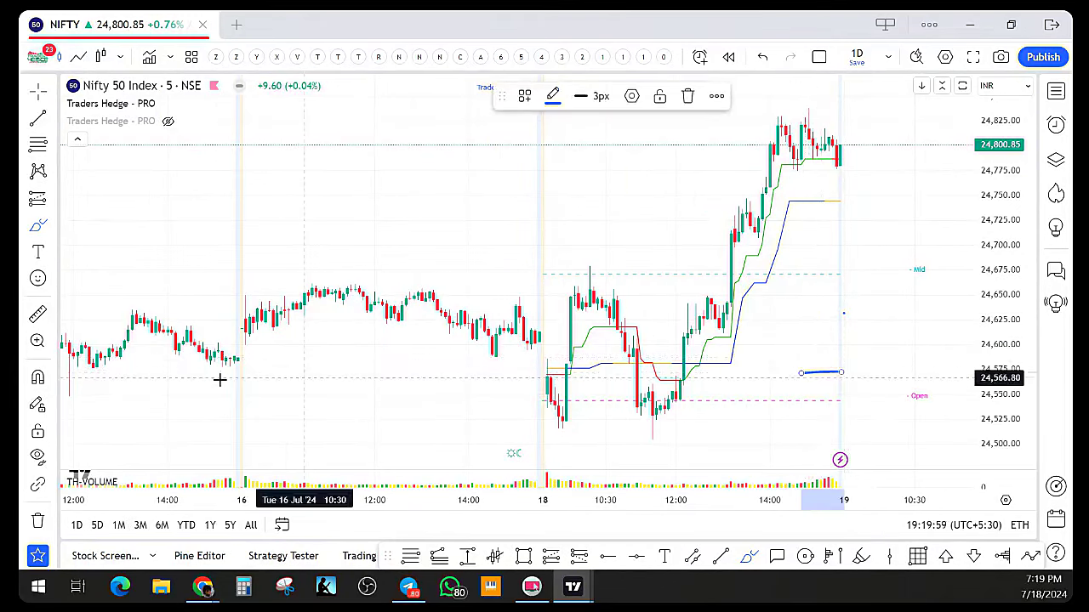
pyautogui.click(37, 517)
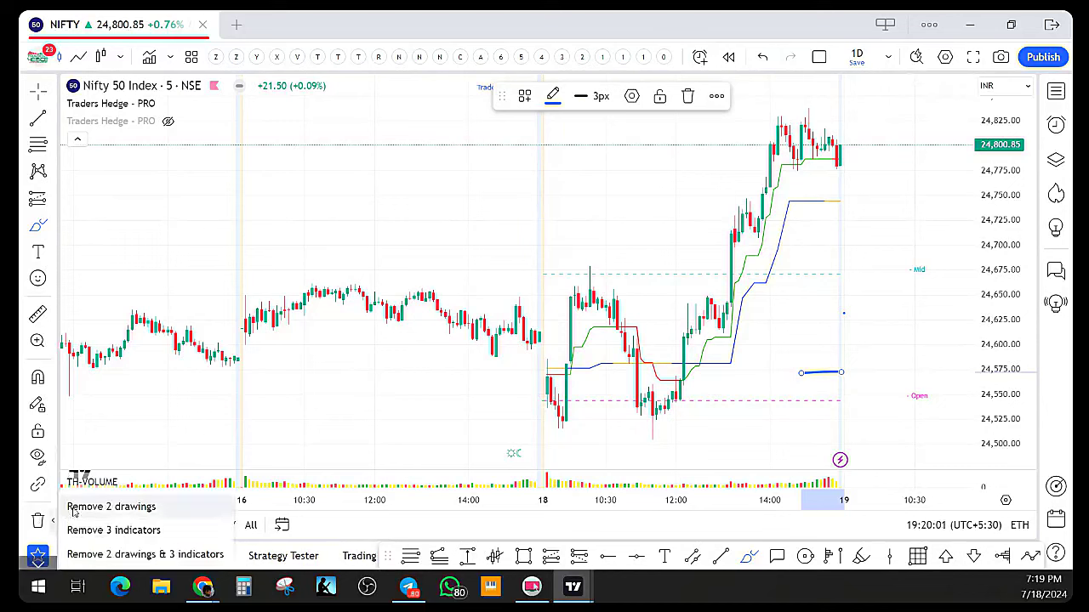
pyautogui.click(107, 506)
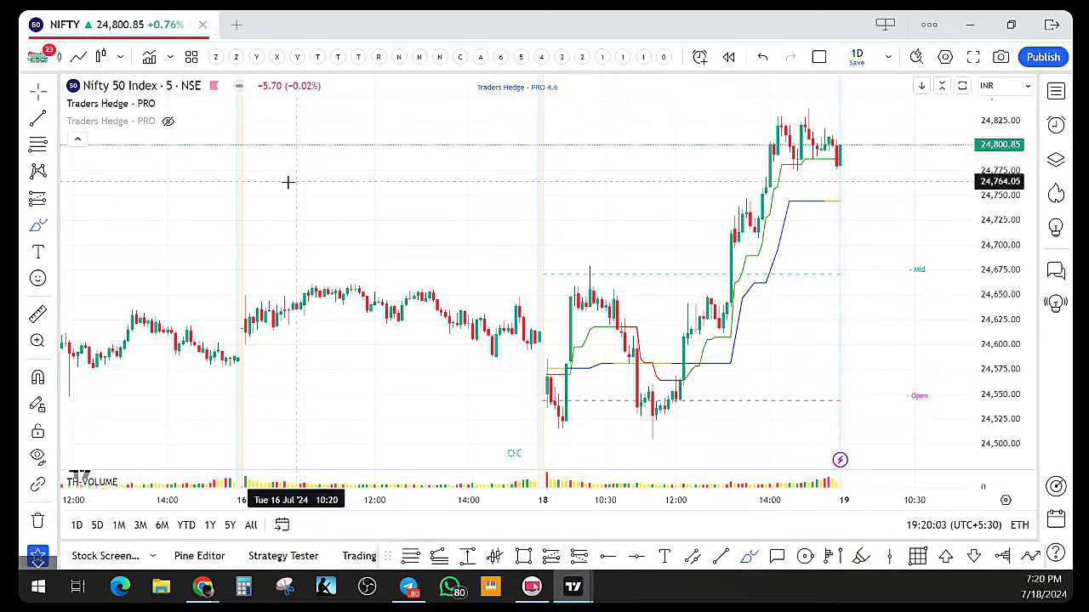
# Switch the Nifty 50 chart to the 1-hour timeframe
pyautogui.scroll(5, 692, 341)
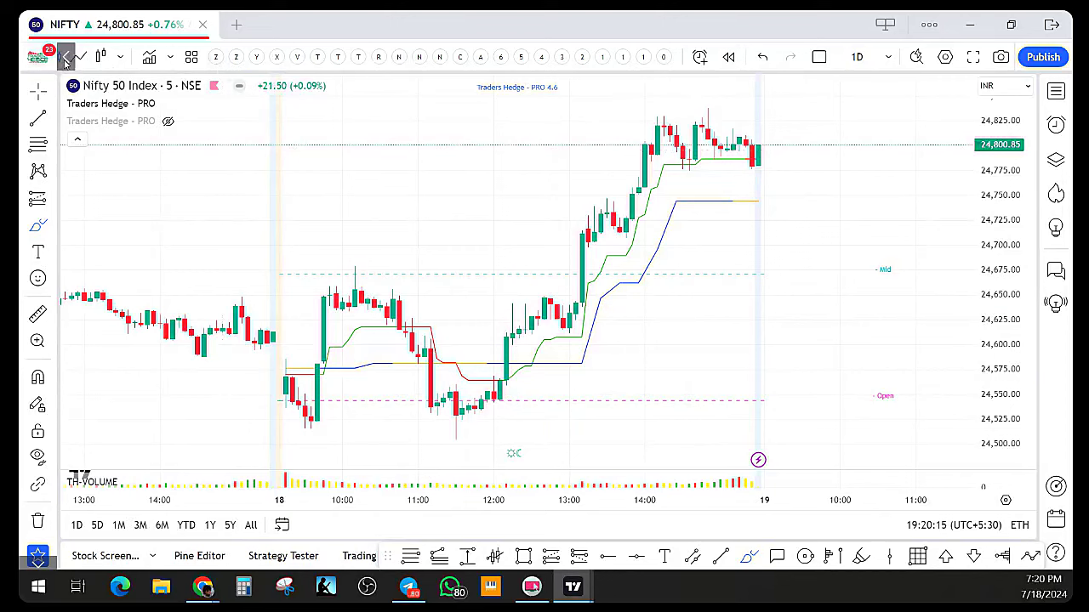
pyautogui.click(65, 59)
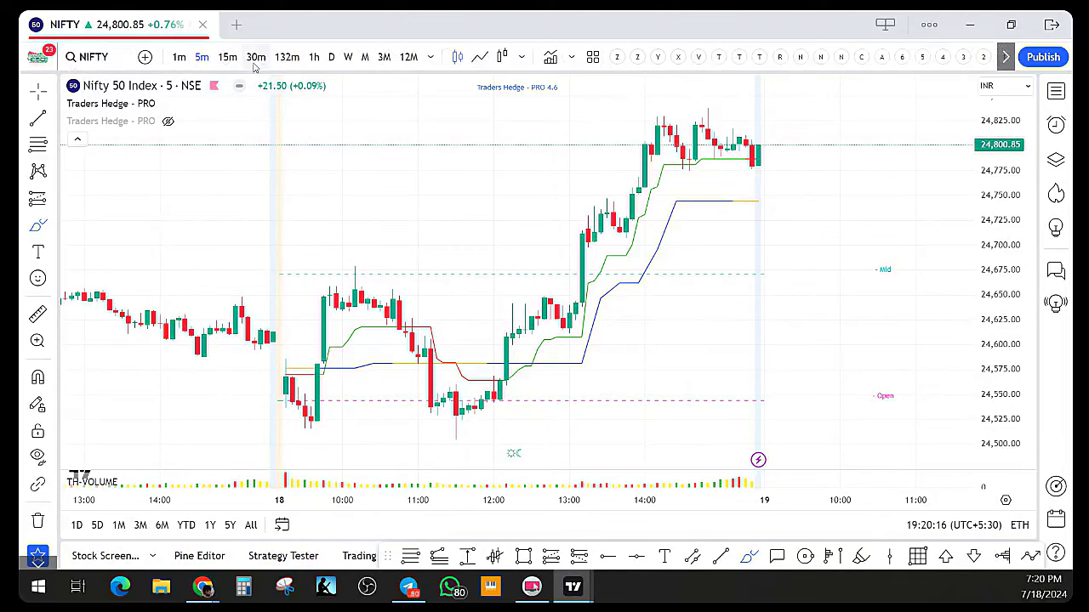
pyautogui.click(313, 57)
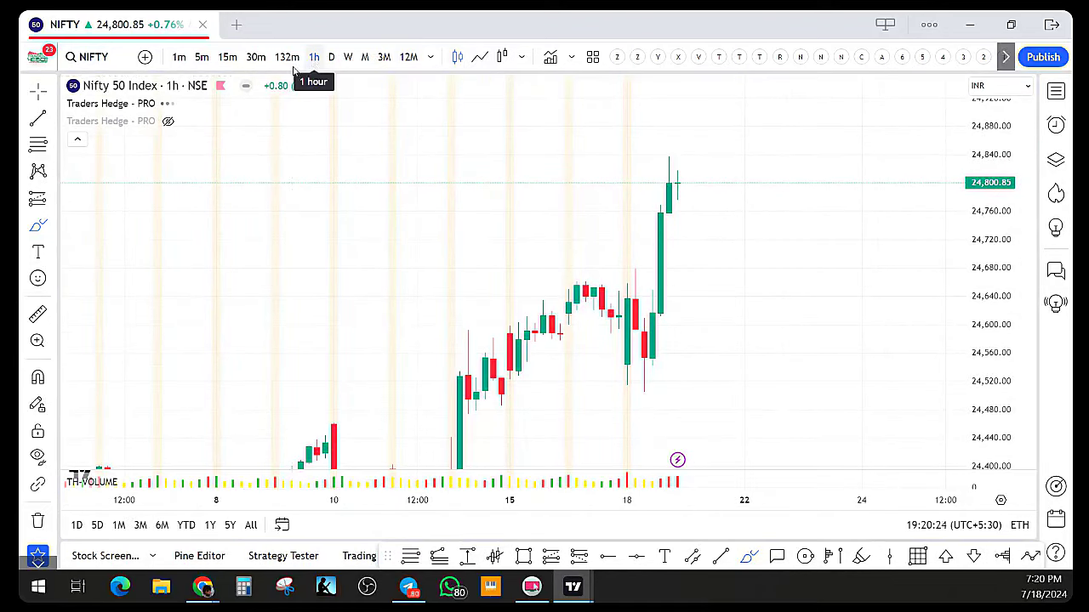
pyautogui.moveTo(990, 247); pyautogui.dragTo(989, 274)
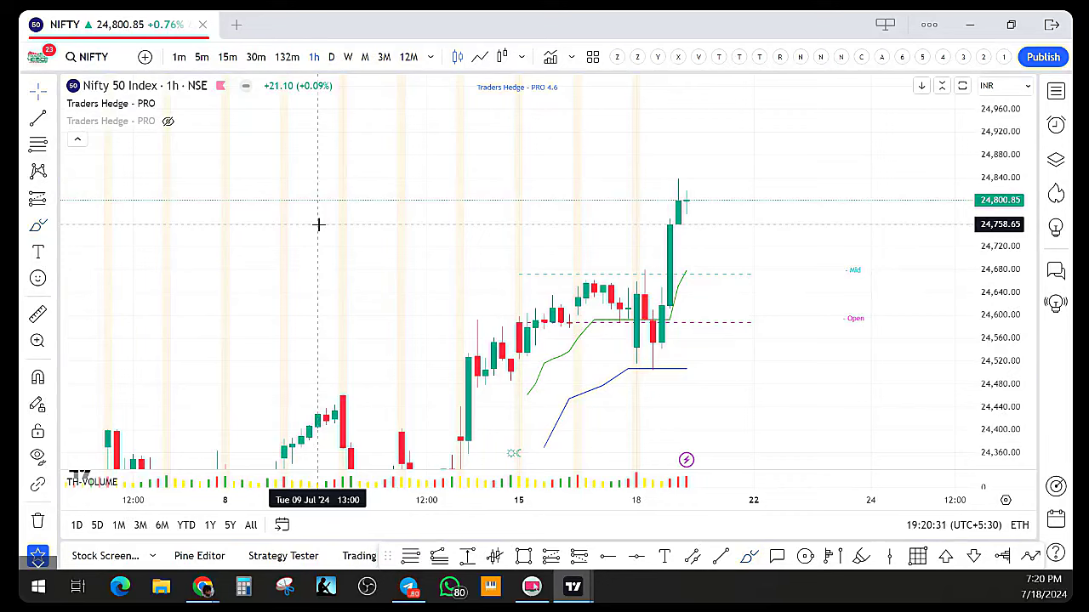
pyautogui.moveTo(743, 375); pyautogui.dragTo(644, 281)
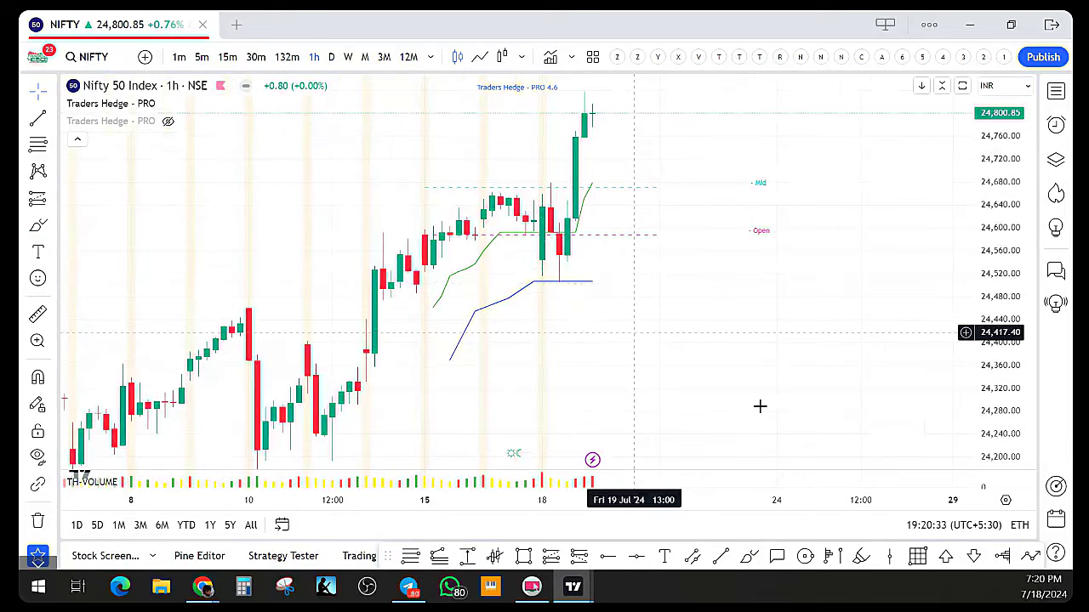
pyautogui.doubleClick(999, 251)
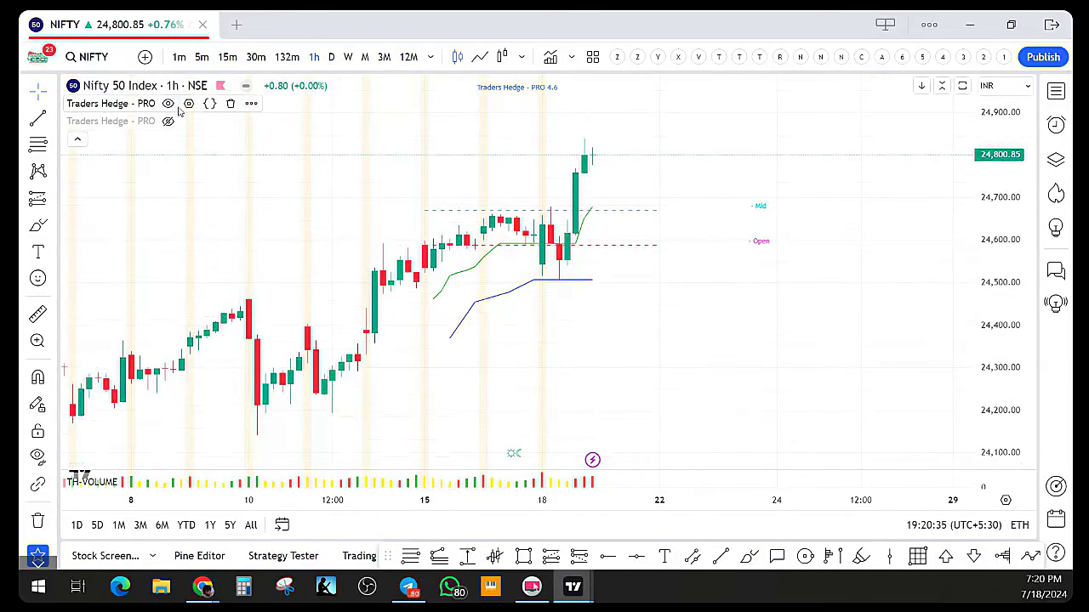
# Enable Trend Reversal CPRs in the visible Traders Hedge - PRO settings and set the expiry day to Thursday
pyautogui.doubleClick(535, 260)
pyautogui.scroll(-10, 576, 343)
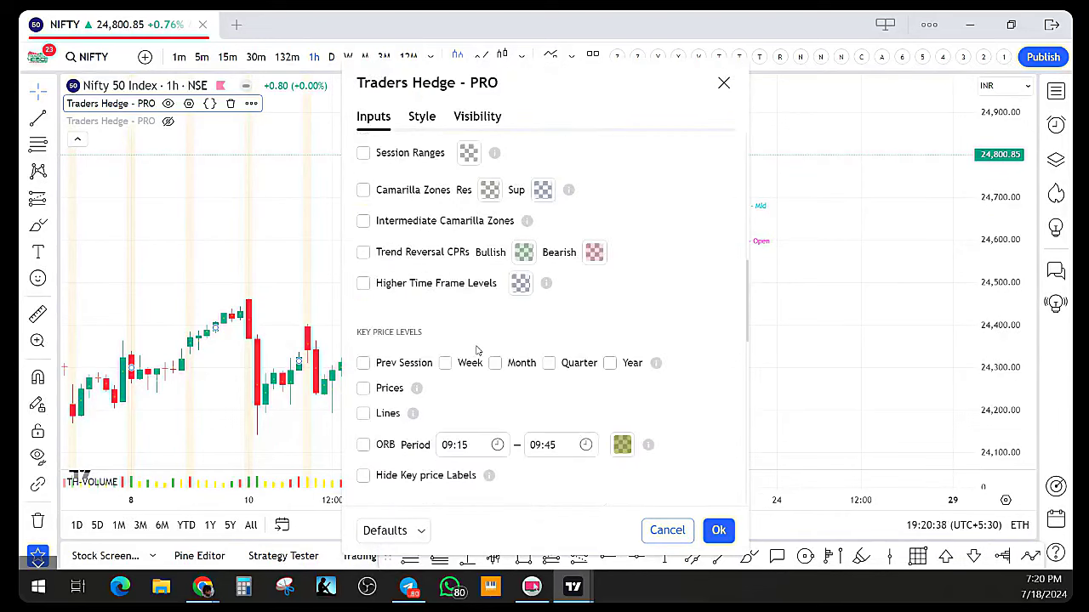
pyautogui.click(363, 251)
pyautogui.scroll(5, 548, 374)
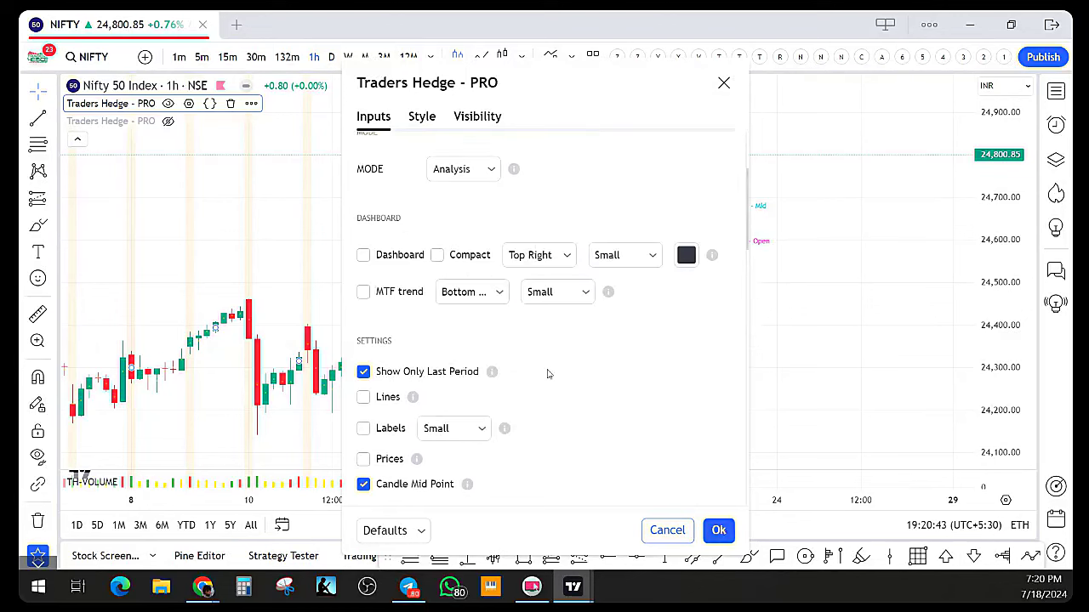
pyautogui.scroll(2, 548, 374)
pyautogui.click(463, 248)
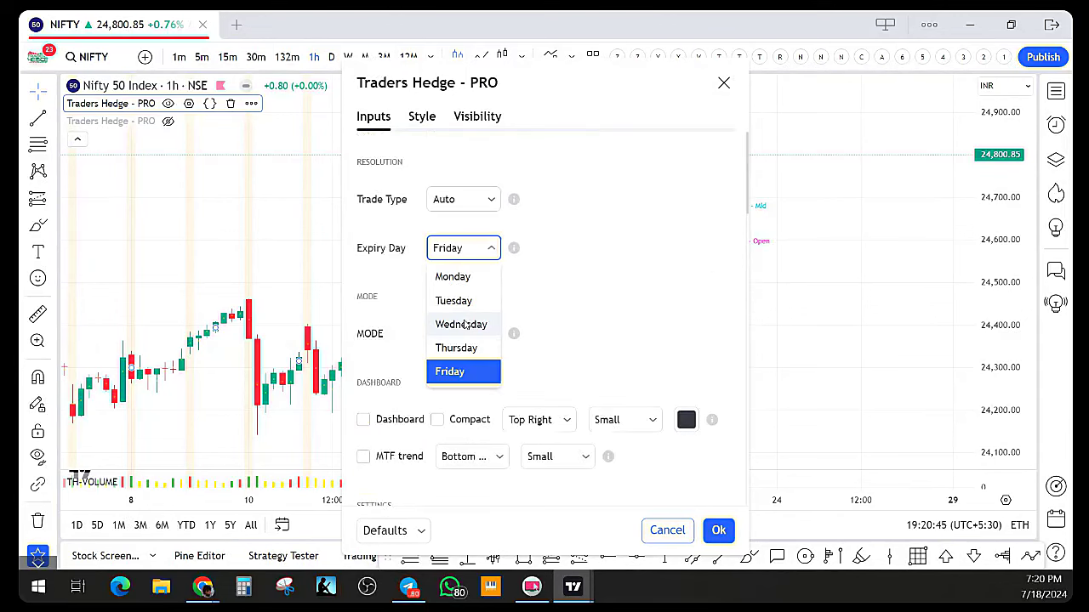
pyautogui.click(467, 351)
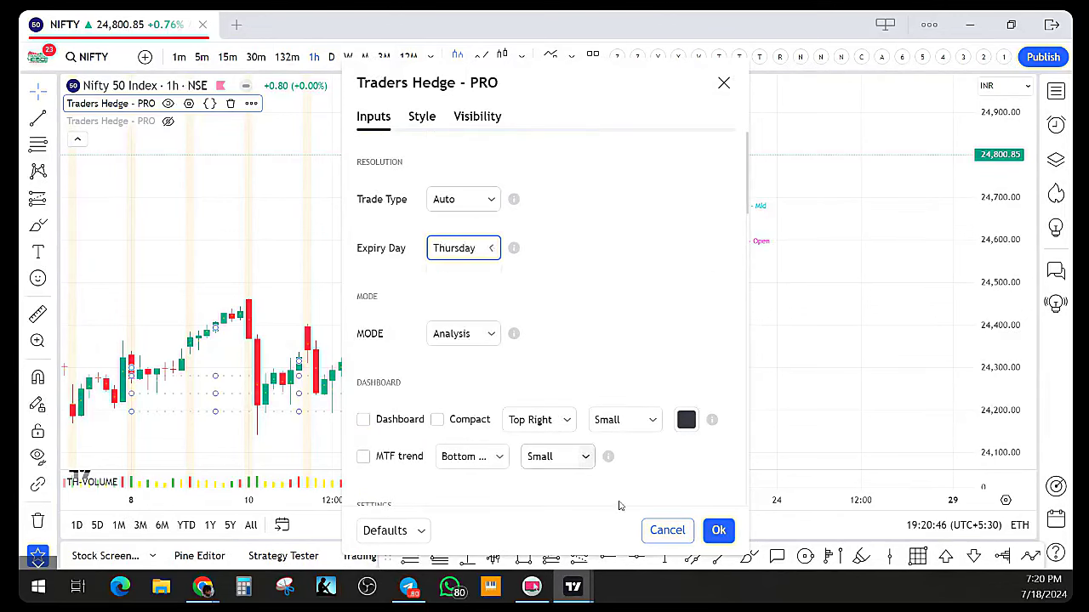
pyautogui.click(718, 530)
# Turn off Hide Historic Trend Lines in the Traders Hedge - PRO settings so earlier trend lines are drawn on the 1-hour chart
pyautogui.scroll(1, 776, 401)
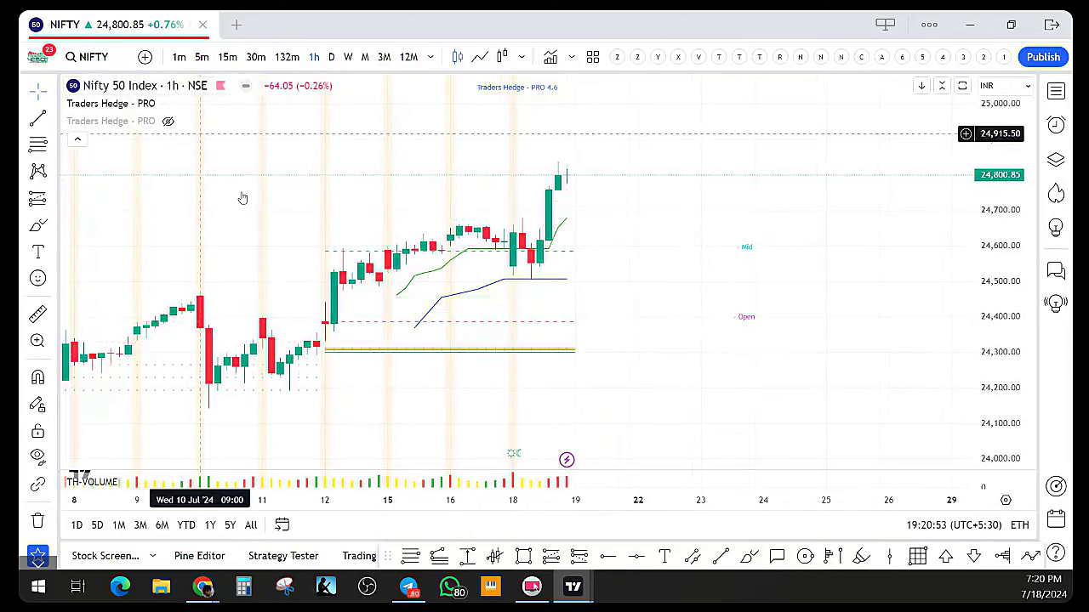
pyautogui.scroll(-1, 495, 362)
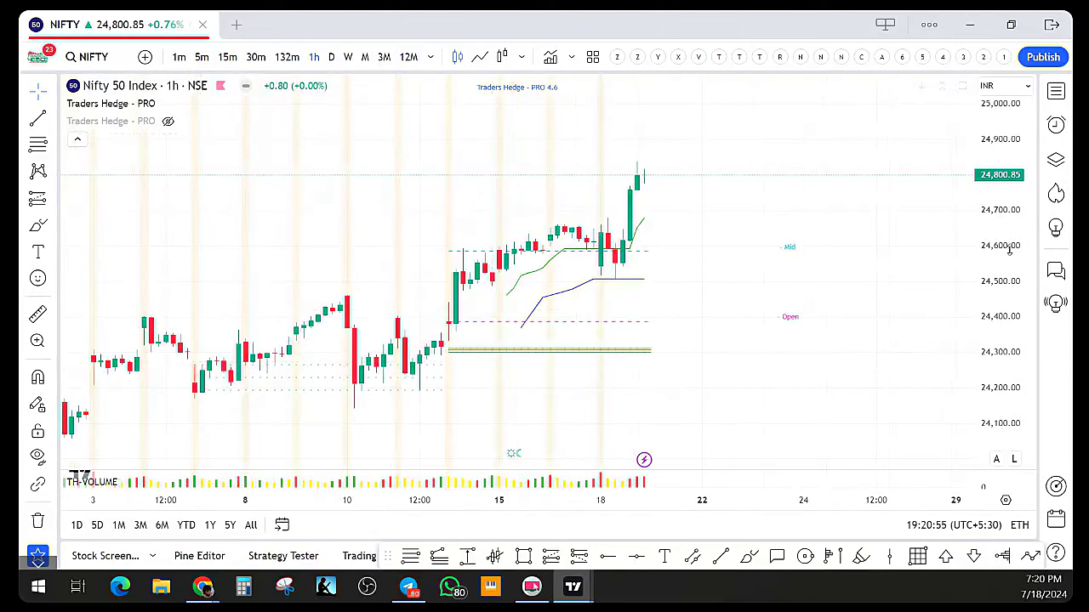
pyautogui.scroll(1, 757, 387)
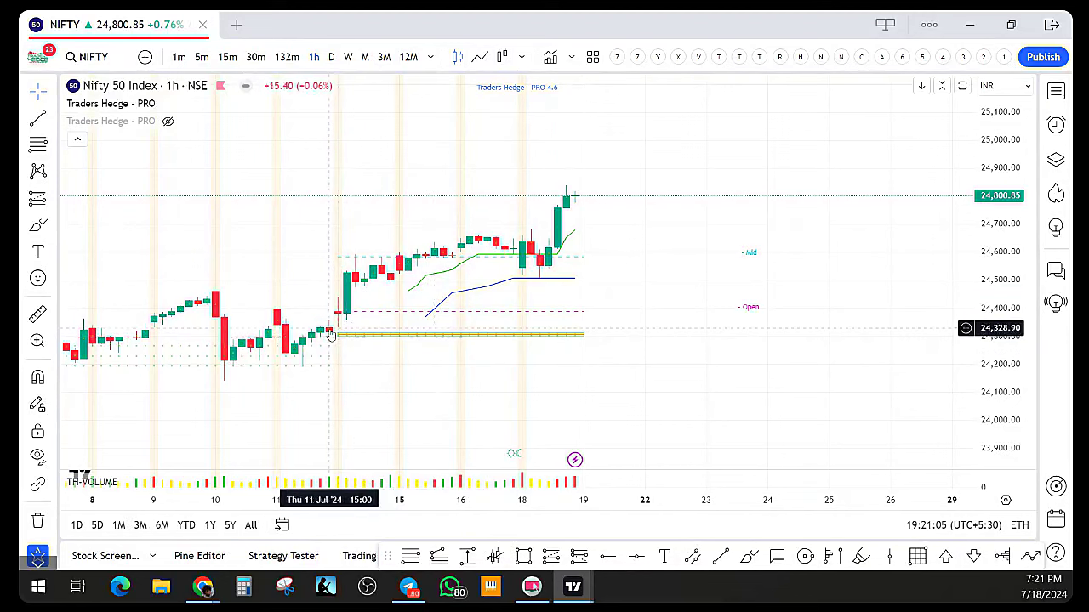
pyautogui.scroll(-3, 332, 335)
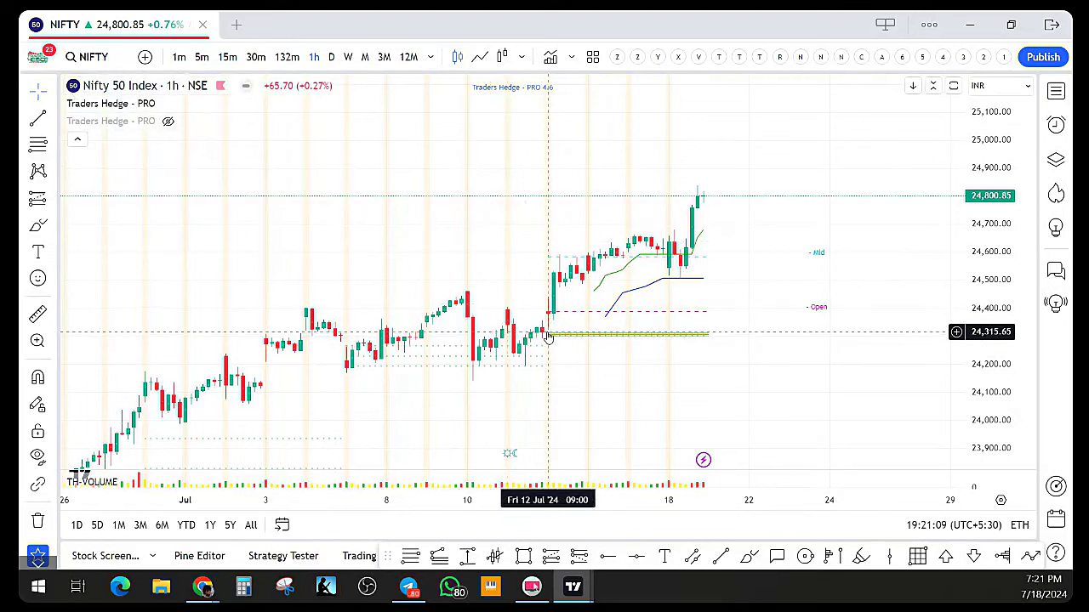
pyautogui.moveTo(715, 382); pyautogui.dragTo(422, 330)
pyautogui.moveTo(592, 317); pyautogui.dragTo(578, 340)
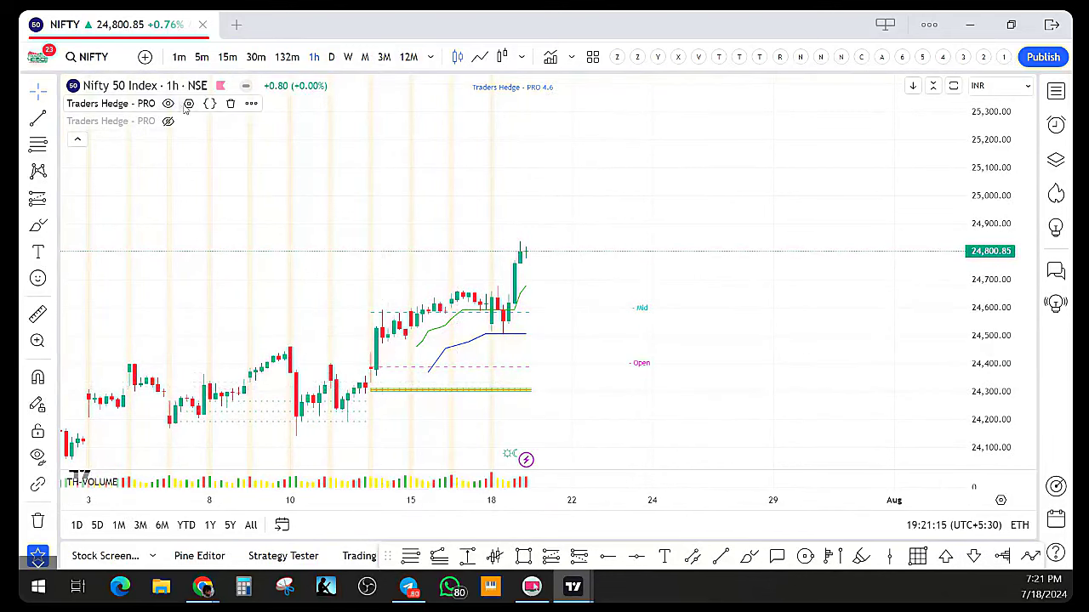
pyautogui.click(189, 103)
pyautogui.scroll(-15, 469, 289)
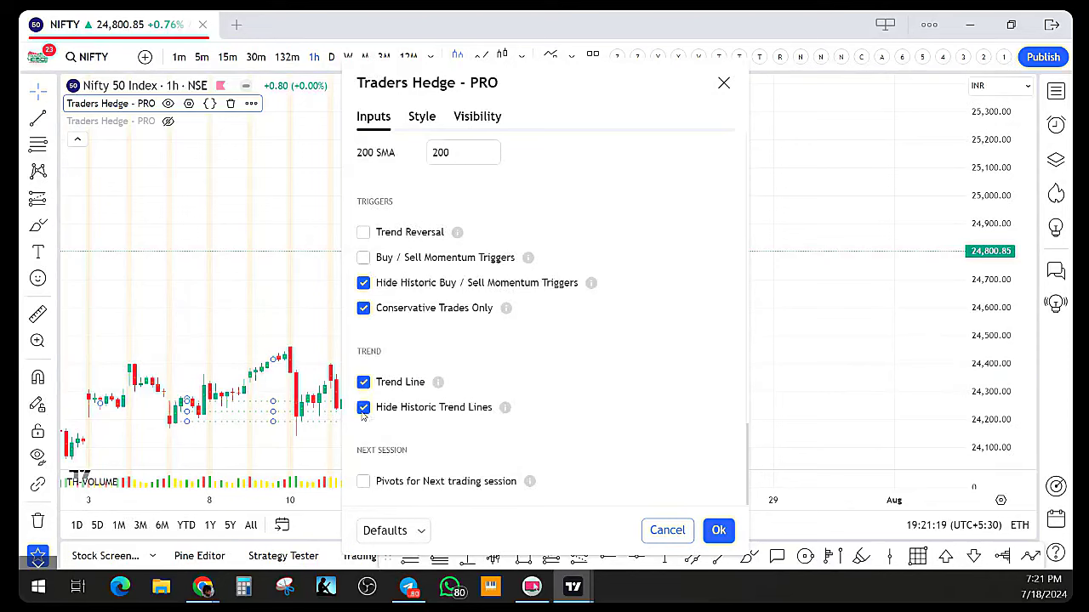
pyautogui.click(363, 410)
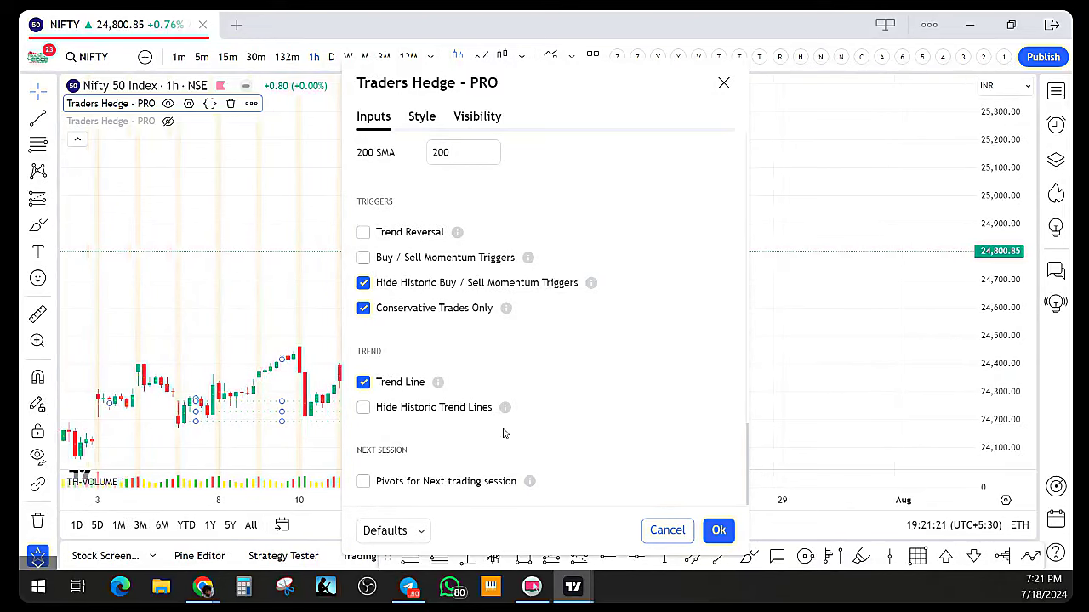
pyautogui.click(719, 530)
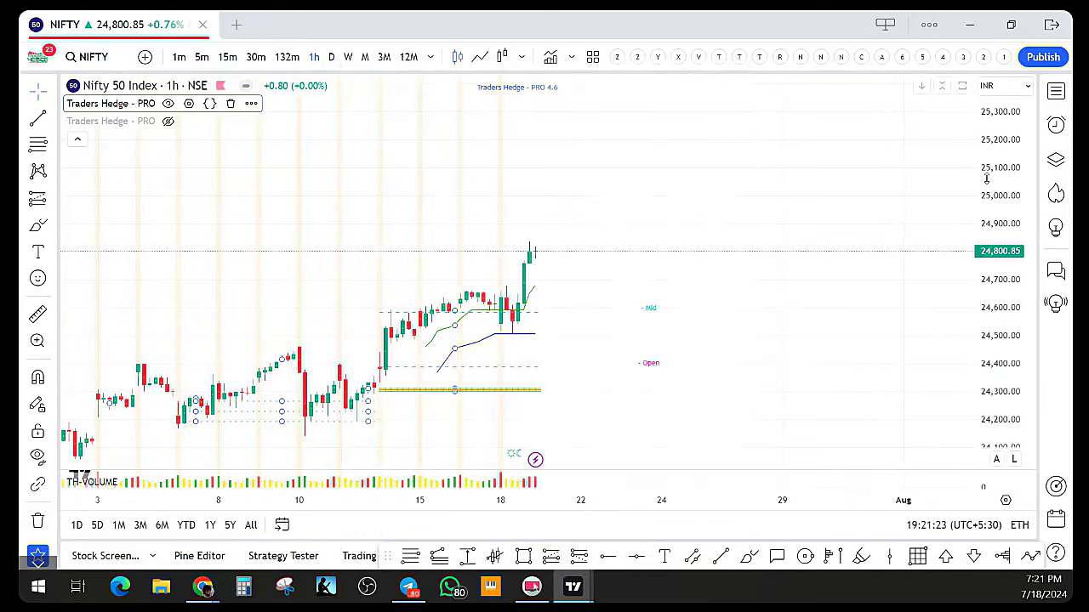
# Enable Dashboard and MTF trend in the visible Traders Hedge - PRO indicator's settings
pyautogui.moveTo(750, 318); pyautogui.dragTo(759, 254)
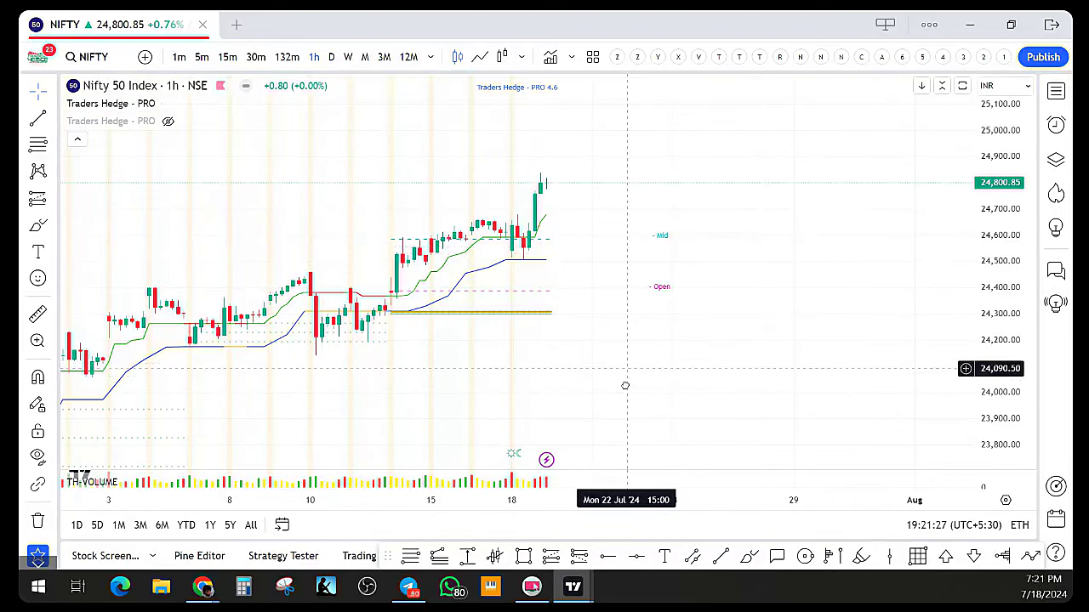
pyautogui.moveTo(624, 384); pyautogui.dragTo(440, 411)
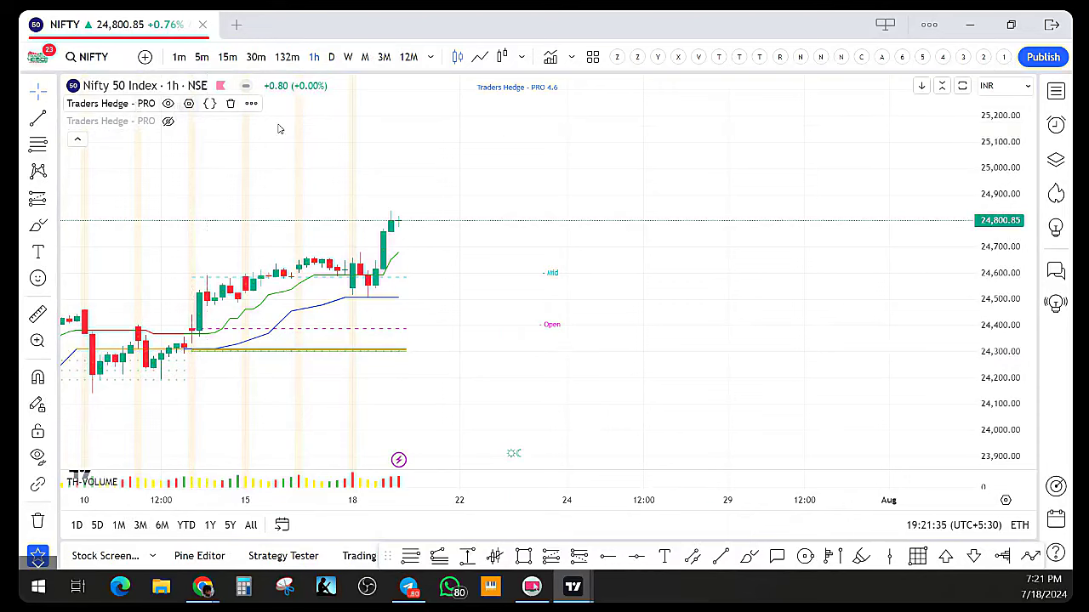
pyautogui.click(189, 104)
pyautogui.scroll(-1, 462, 364)
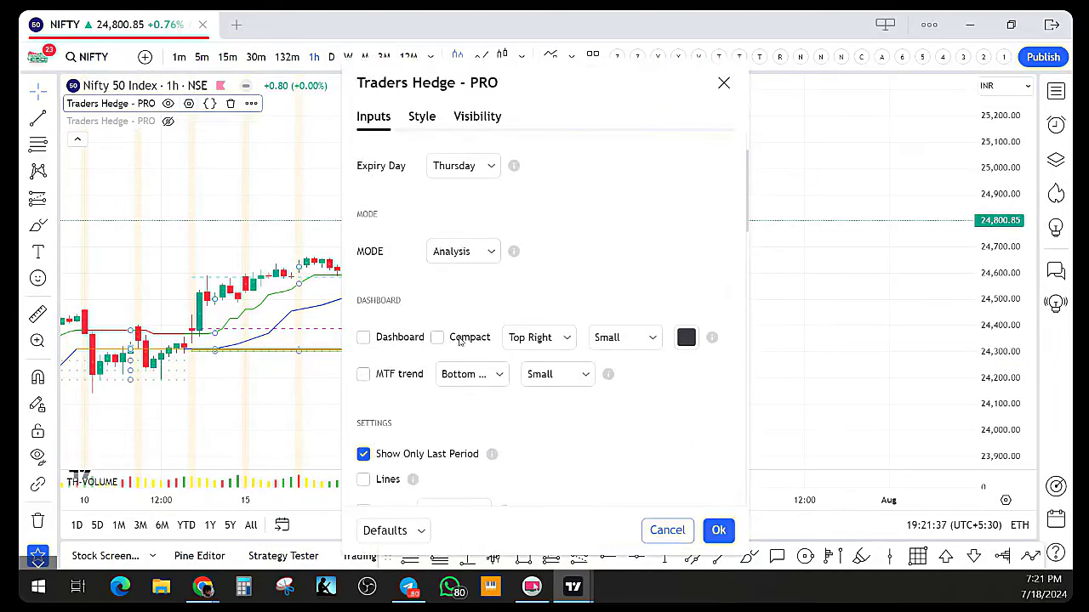
pyautogui.click(363, 337)
pyautogui.click(364, 375)
pyautogui.click(717, 529)
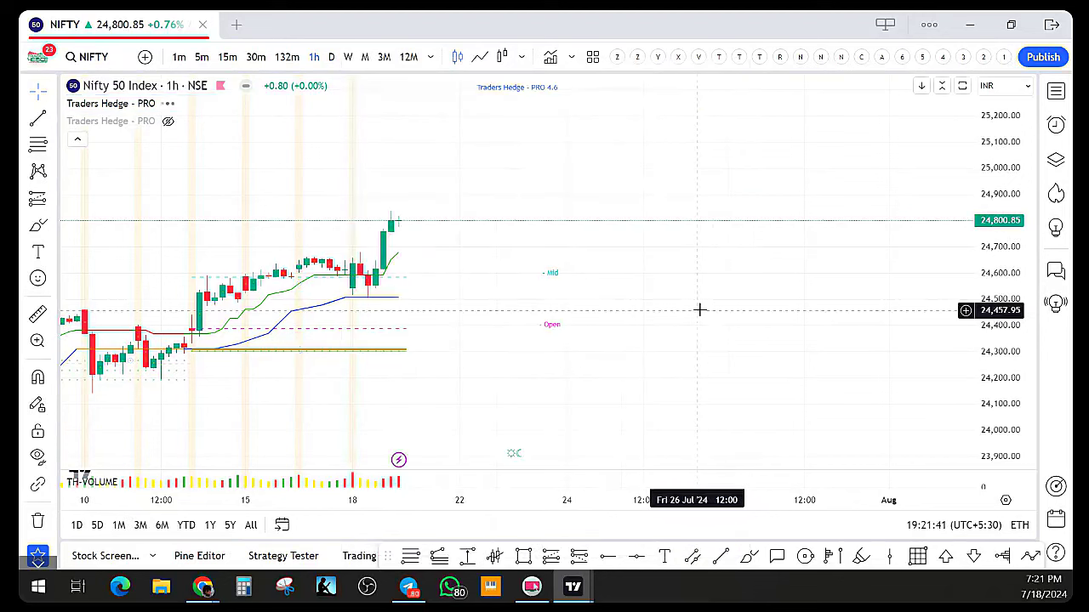
# Turn on Labels in the Traders Hedge - PRO settings so the price levels are named on the 1-hour chart
pyautogui.moveTo(637, 323); pyautogui.dragTo(737, 373)
pyautogui.scroll(-2, 738, 373)
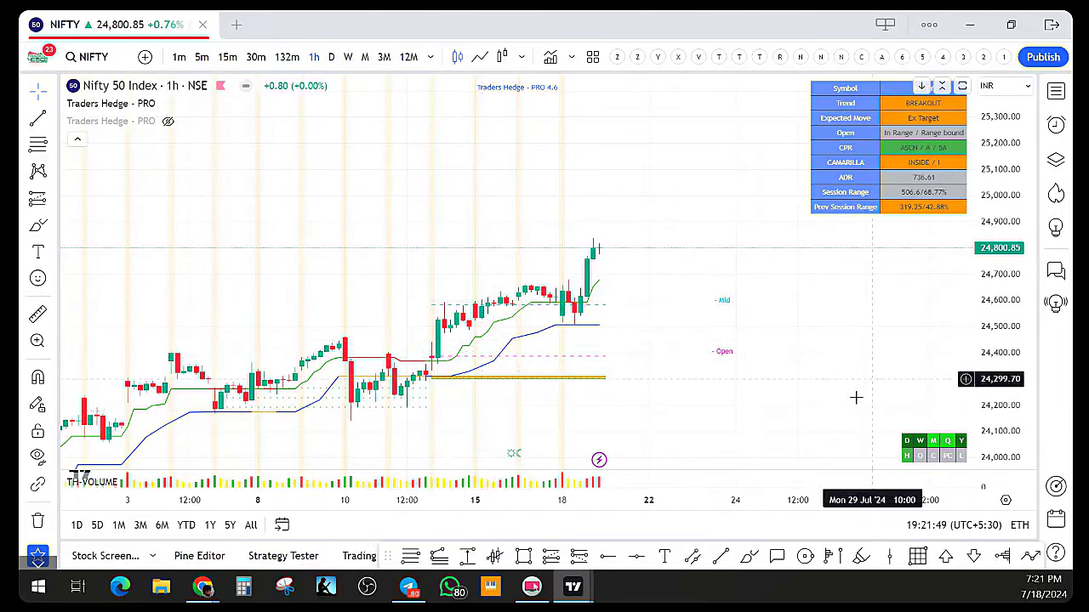
pyautogui.scroll(1, 884, 387)
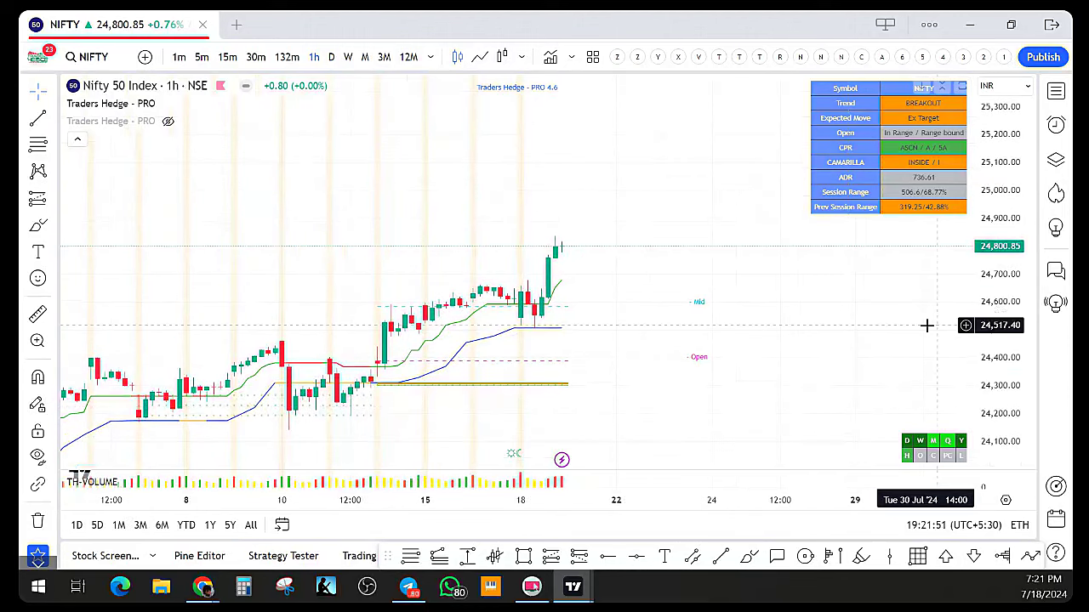
pyautogui.scroll(-5, 926, 325)
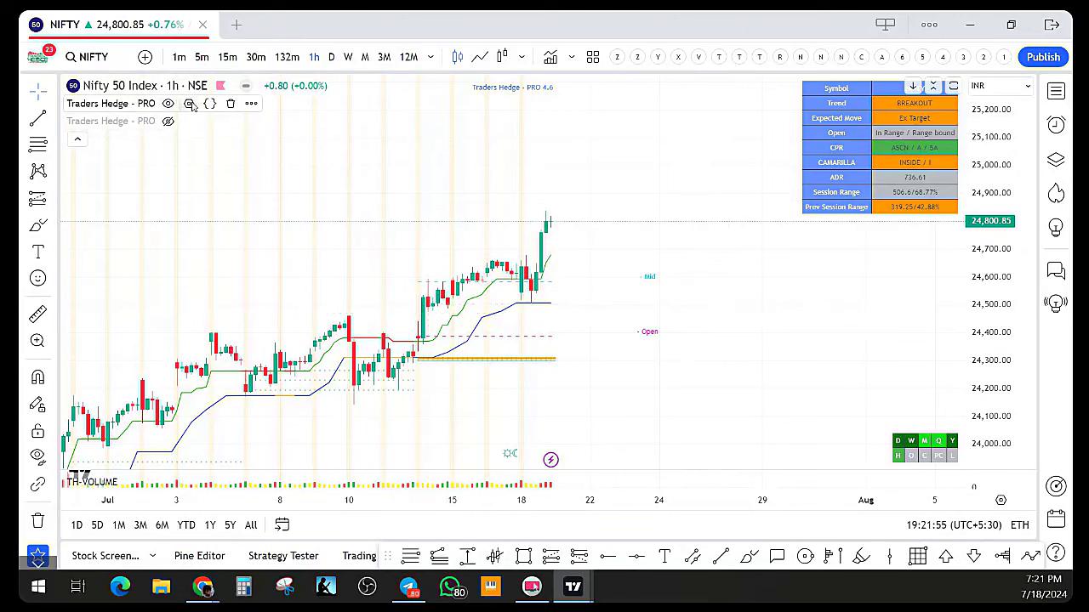
pyautogui.click(191, 103)
pyautogui.scroll(-2, 549, 392)
pyautogui.scroll(-5, 549, 392)
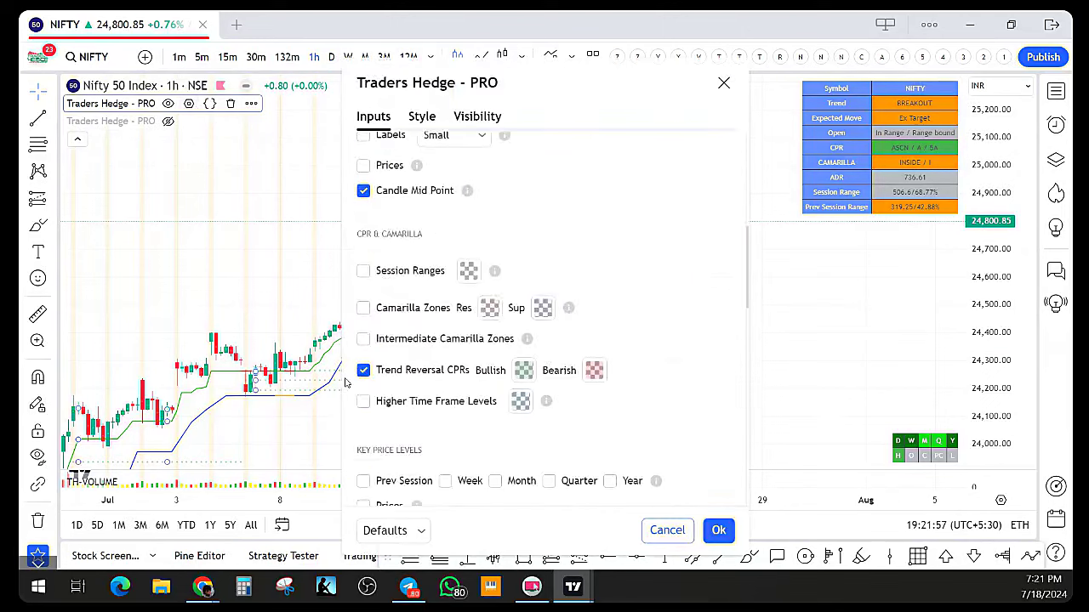
pyautogui.scroll(2, 379, 364)
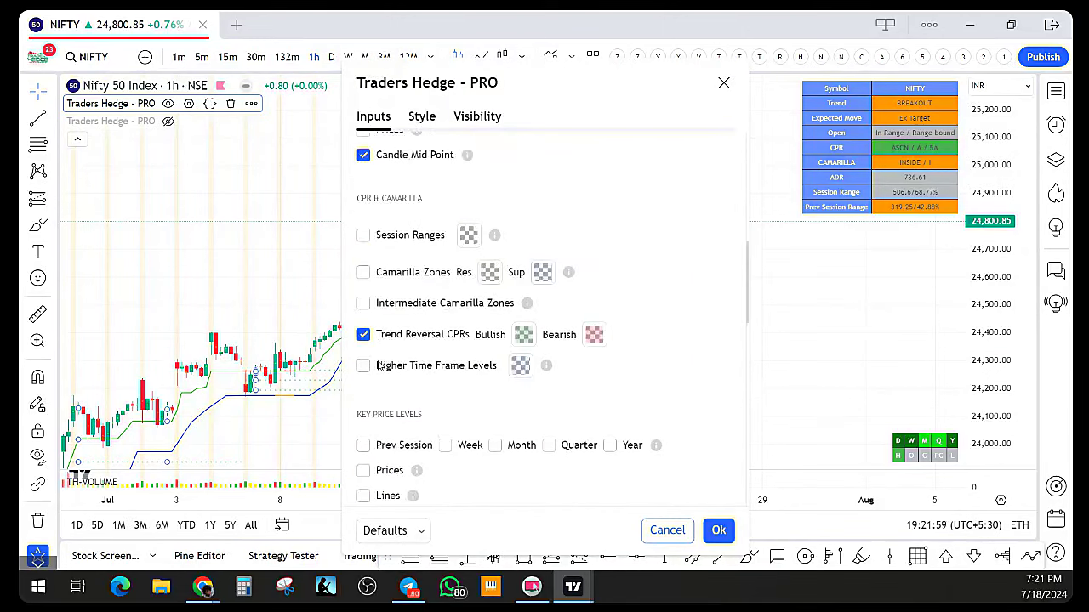
pyautogui.scroll(1, 385, 371)
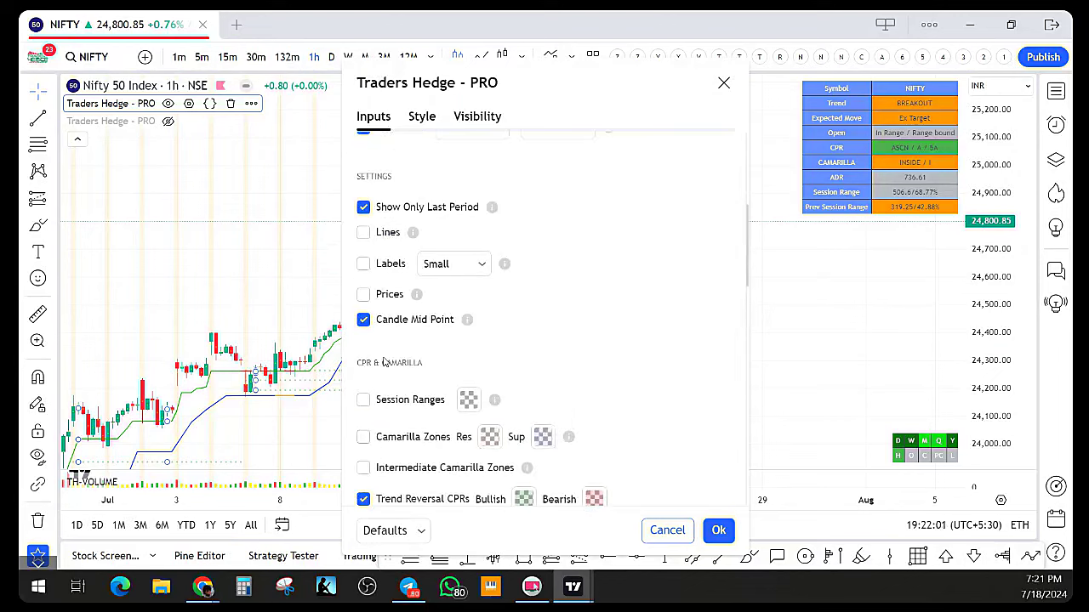
pyautogui.click(372, 266)
pyautogui.click(719, 530)
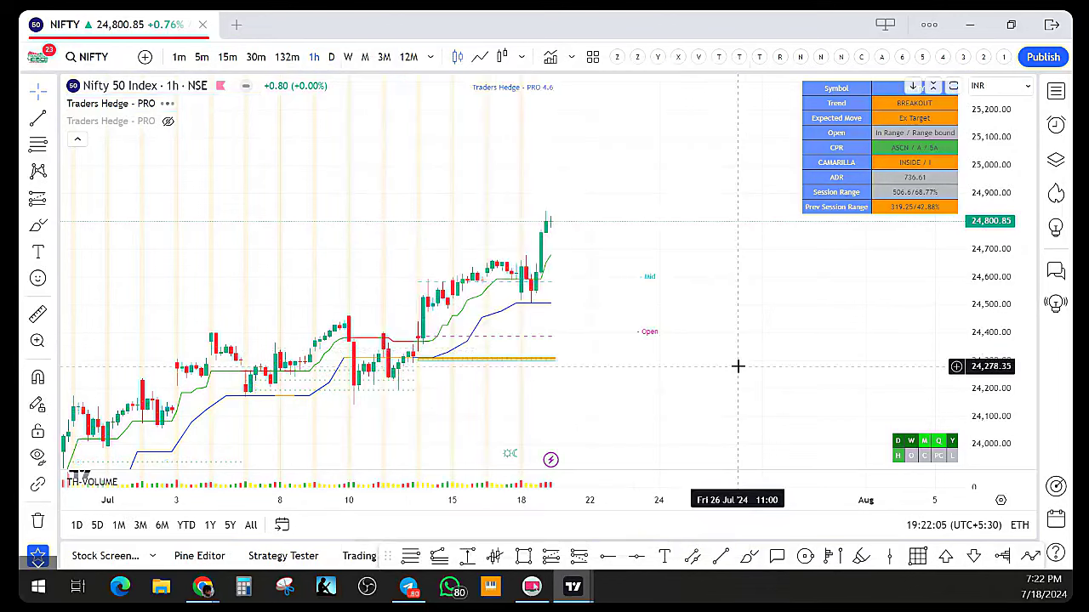
# Circle the EXT T1 label and the dashboard's BREAKOUT and Ex Target cells with the blue 3px Brush
pyautogui.scroll(1, 737, 366)
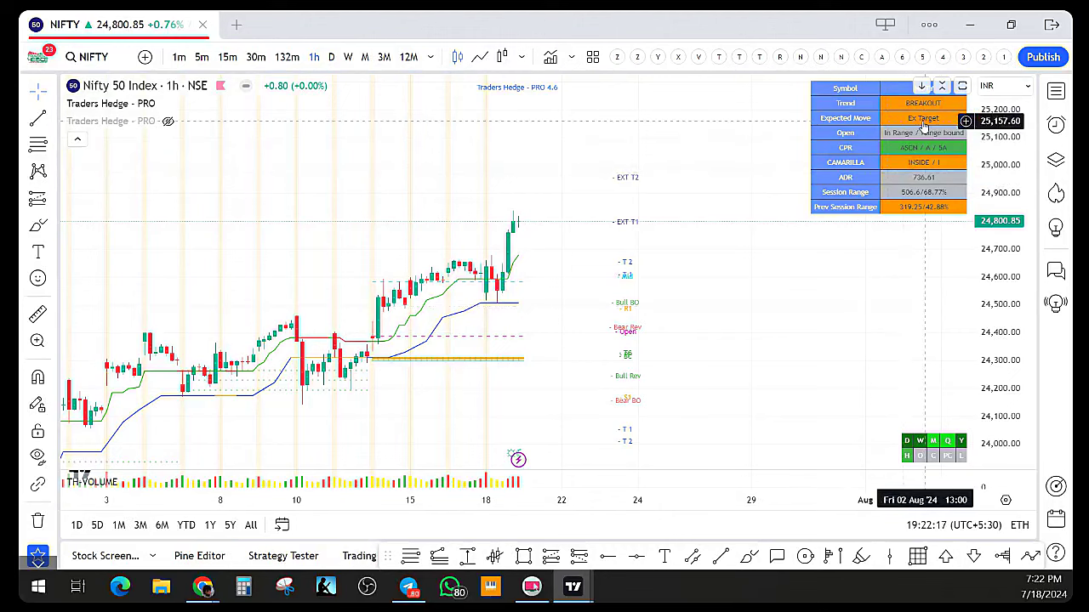
pyautogui.click(749, 557)
pyautogui.moveTo(640, 211)
pyautogui.mouseDown()
pyautogui.moveTo(645, 234)
pyautogui.moveTo(638, 211)
pyautogui.mouseUp()
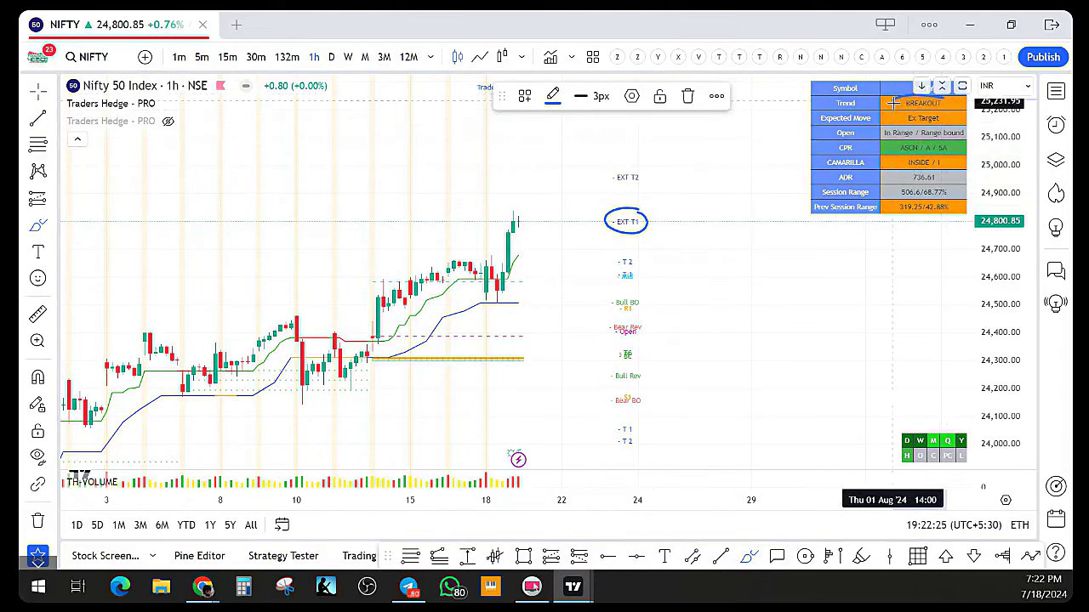
pyautogui.moveTo(893, 102)
pyautogui.mouseDown()
pyautogui.moveTo(944, 101)
pyautogui.moveTo(923, 96)
pyautogui.mouseUp()
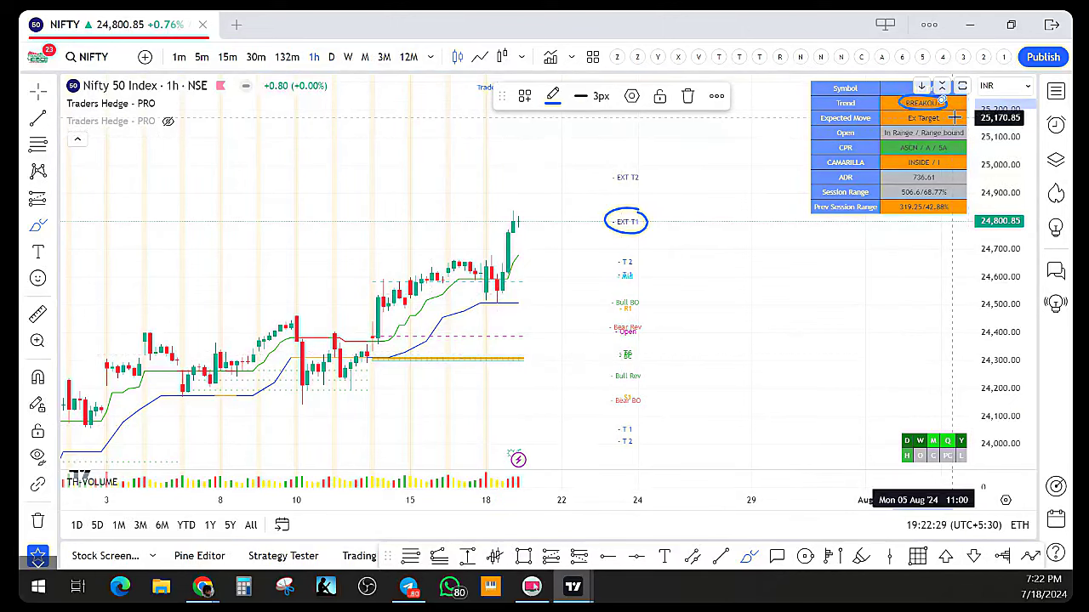
pyautogui.moveTo(942, 101); pyautogui.dragTo(948, 118)
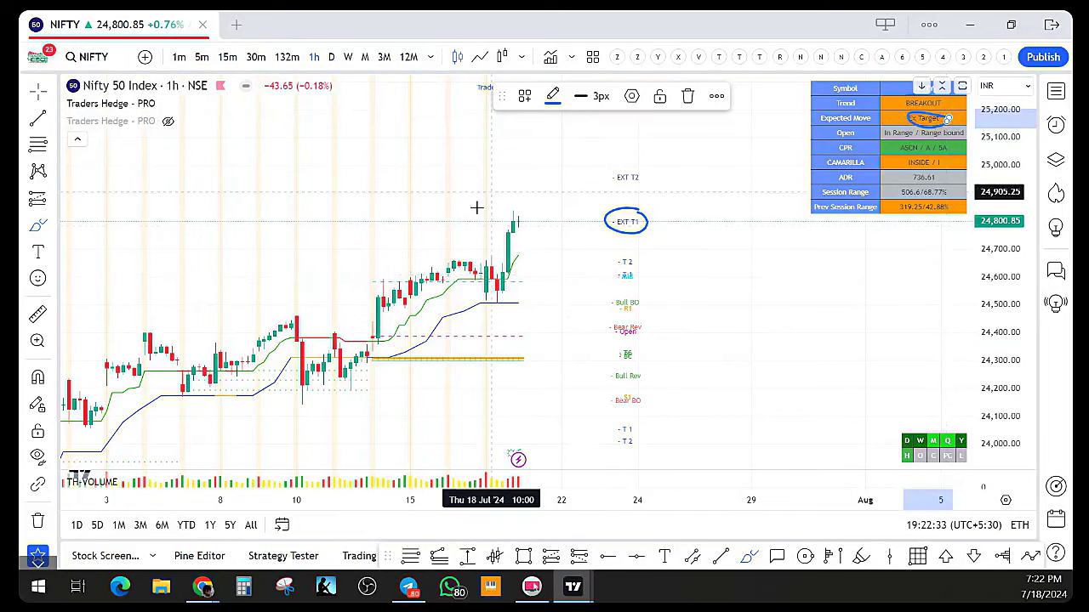
pyautogui.scroll(1, 372, 447)
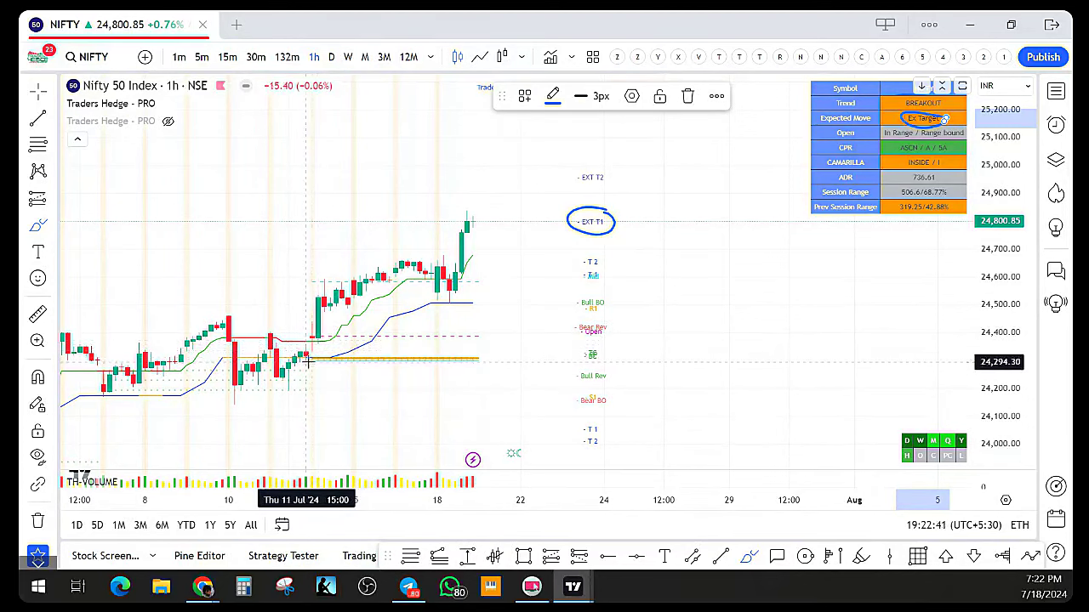
# Undo the last brush mark and remove all drawings from the Nifty 50 chart
pyautogui.hotkey('ctrl', 'z')
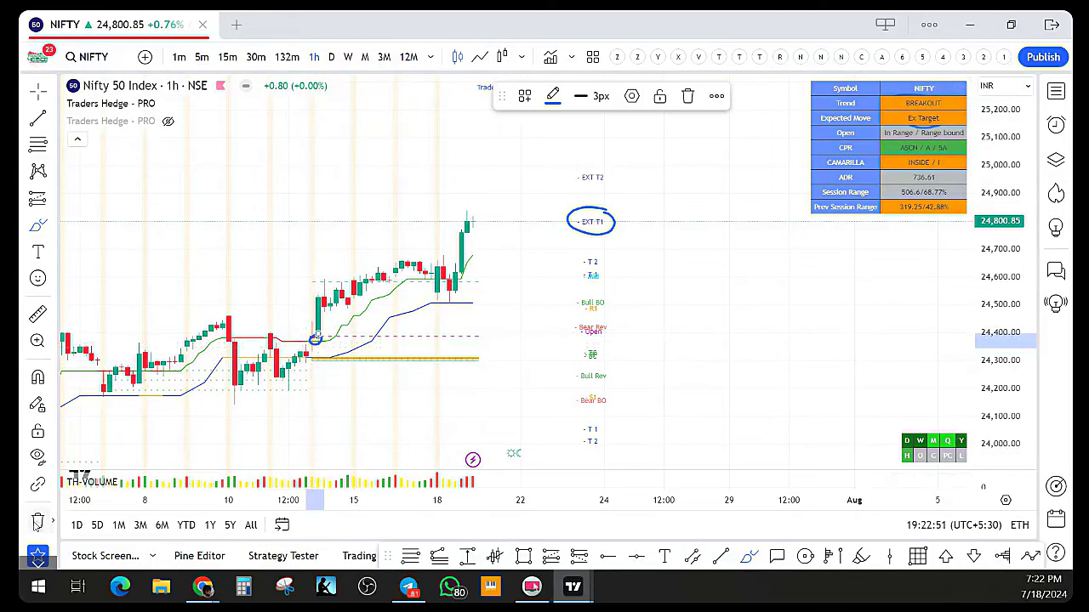
pyautogui.click(37, 523)
pyautogui.click(85, 506)
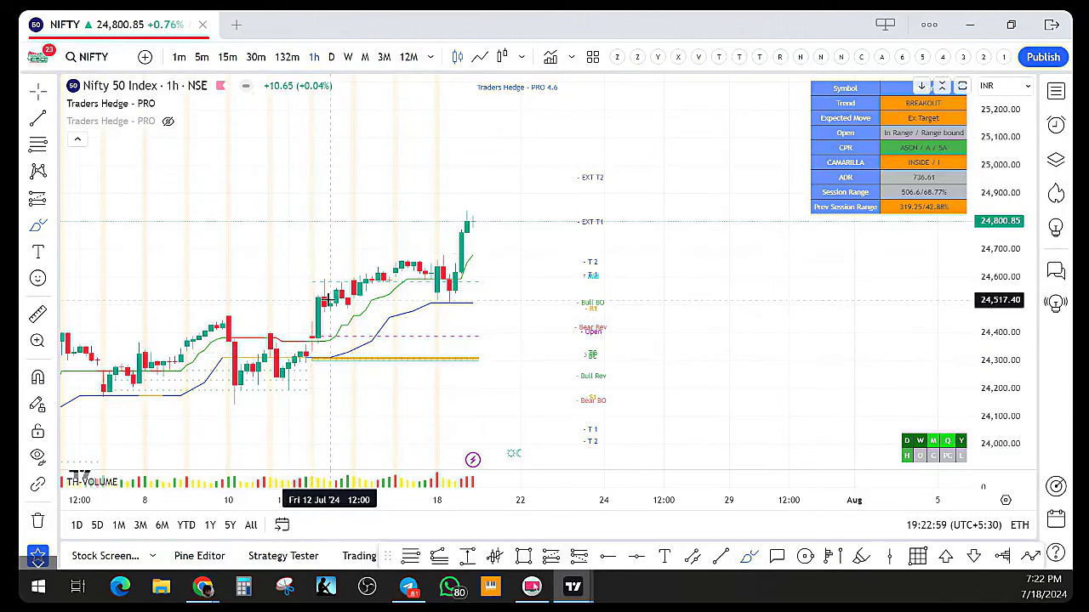
# Turn on Buy / Sell Momentum Triggers and turn off Hide Historic Buy / Sell Momentum Triggers in the Traders Hedge - PRO settings
pyautogui.click(189, 104)
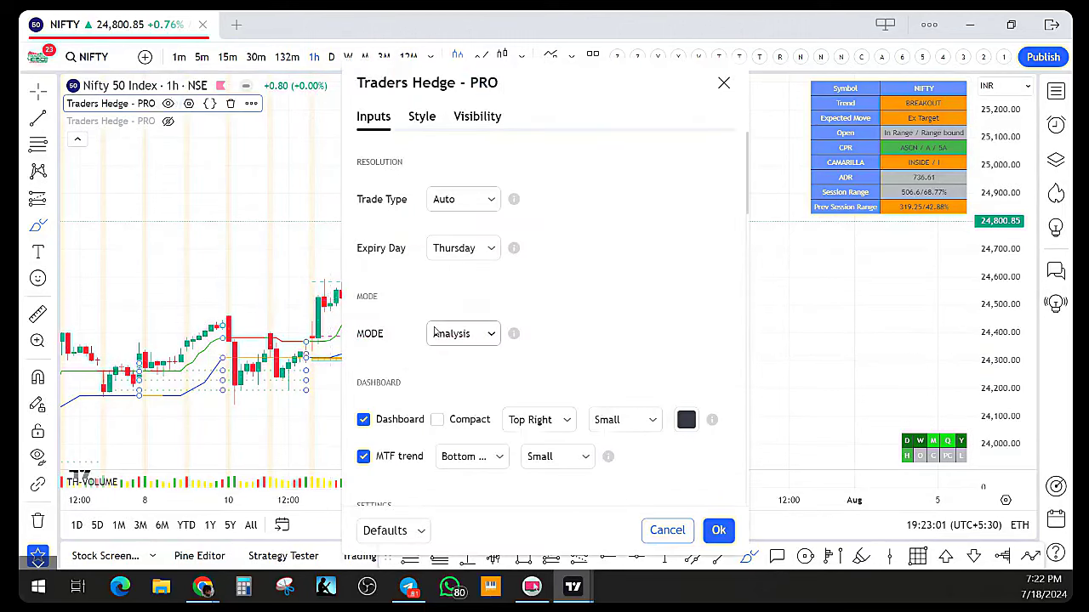
pyautogui.scroll(-10, 432, 364)
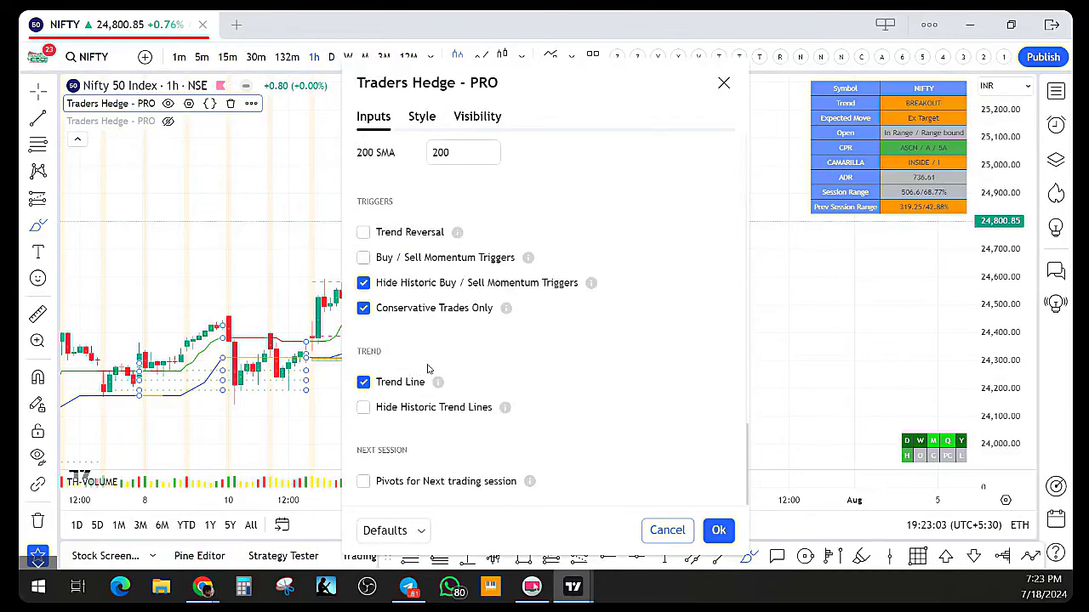
pyautogui.click(363, 258)
pyautogui.click(713, 532)
pyautogui.click(364, 285)
pyautogui.click(718, 530)
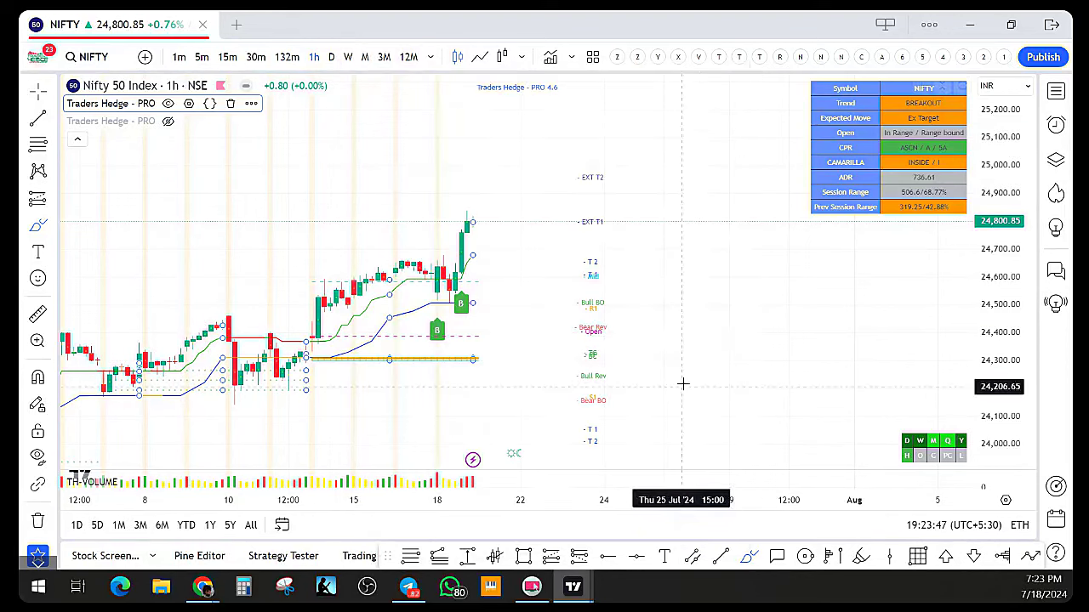
pyautogui.click(698, 348)
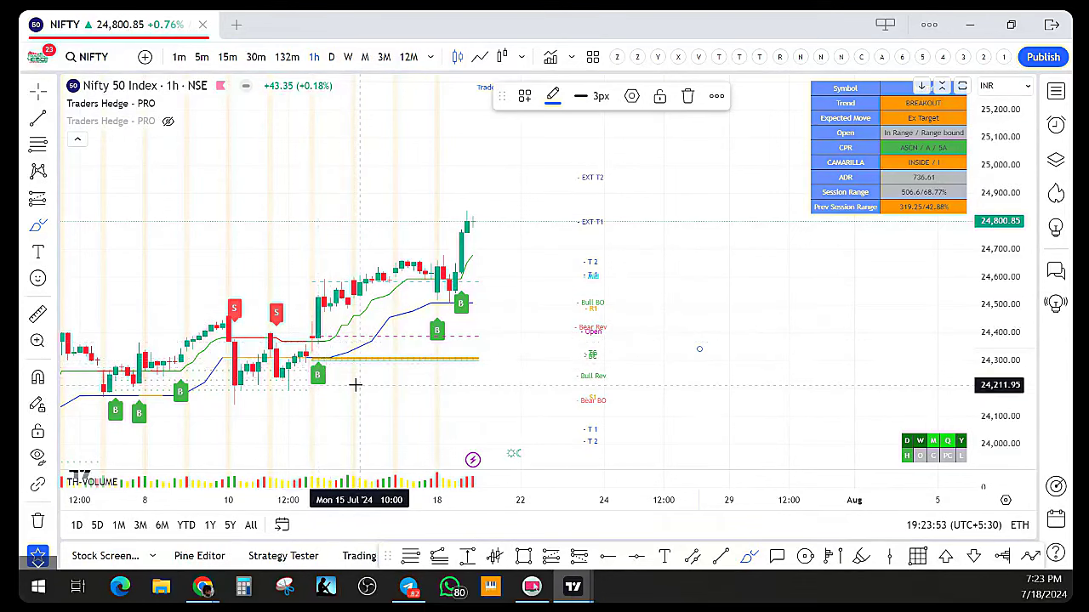
# Circle the EXT T1 label with the Brush, and clear all drawings from the chart
pyautogui.scroll(-1, 355, 379)
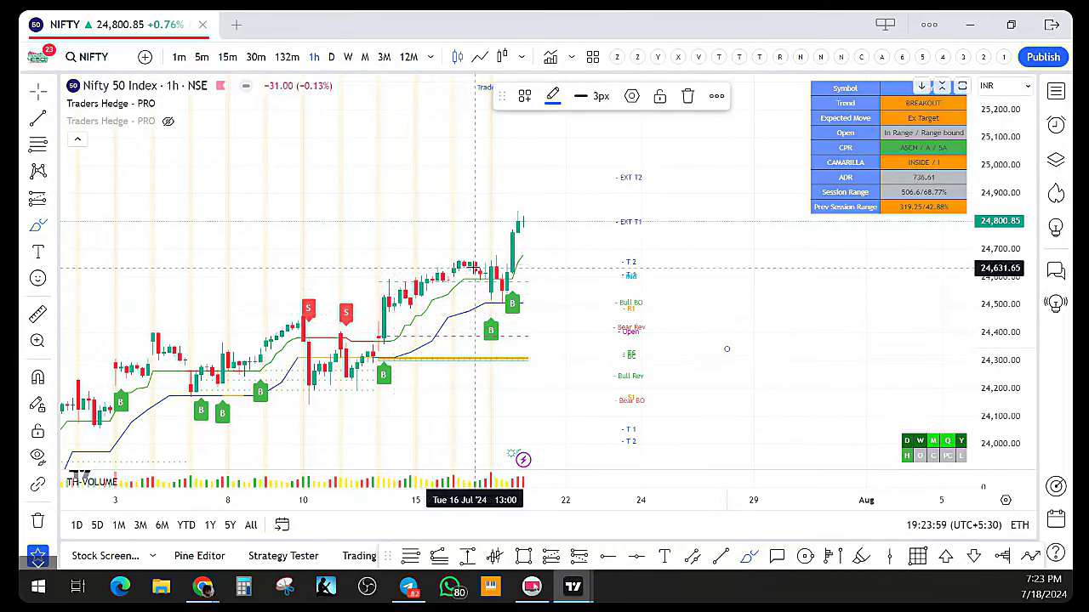
pyautogui.scroll(3, 477, 267)
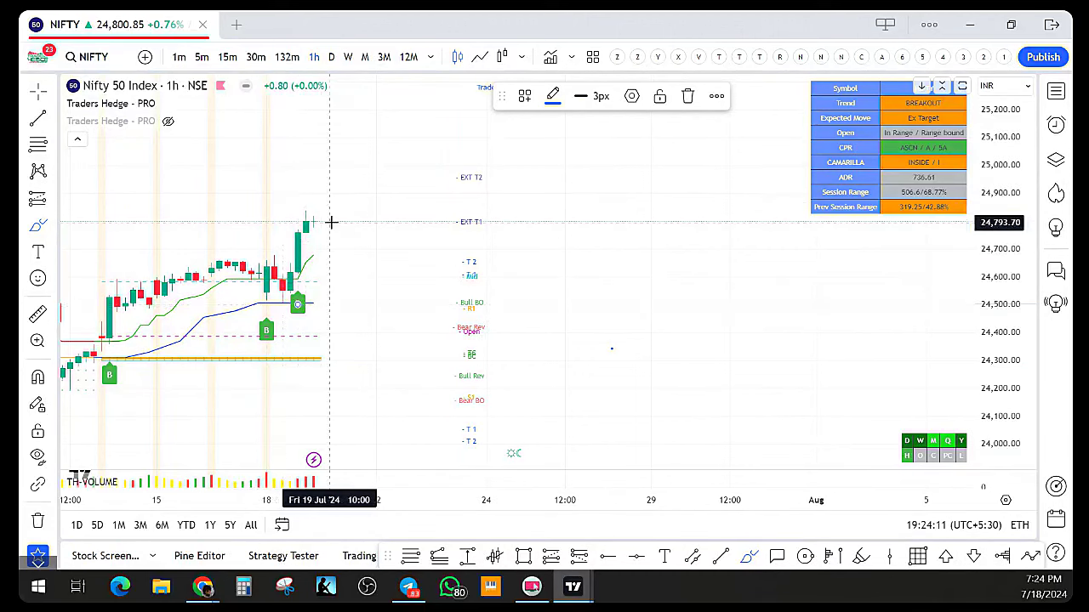
pyautogui.moveTo(490, 210)
pyautogui.mouseDown()
pyautogui.moveTo(467, 207)
pyautogui.moveTo(489, 205)
pyautogui.mouseUp()
pyautogui.hscroll(-5, 495, 274)
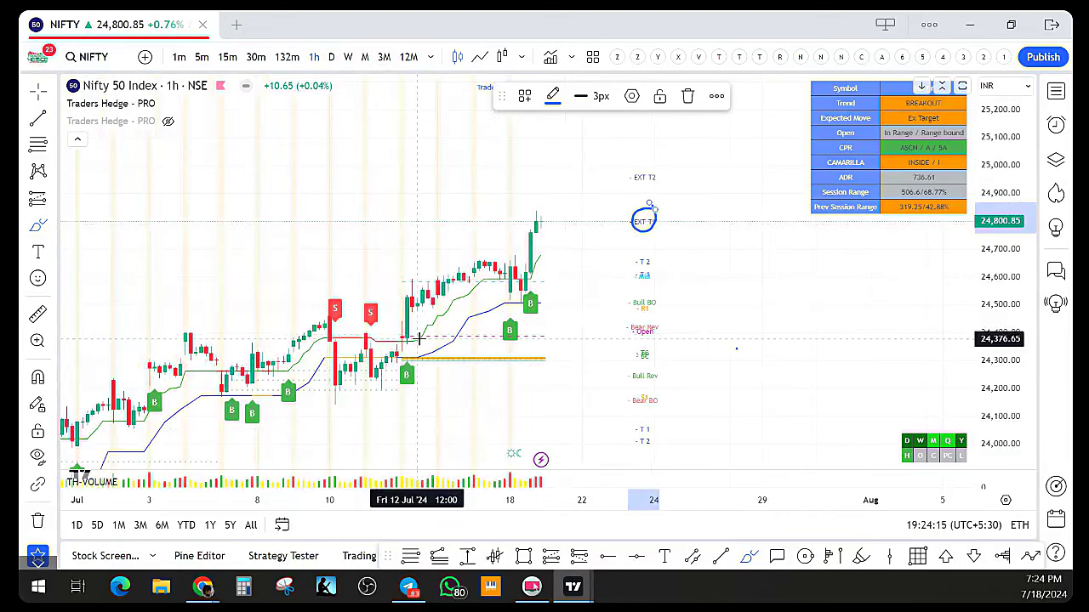
pyautogui.click(37, 520)
pyautogui.click(103, 507)
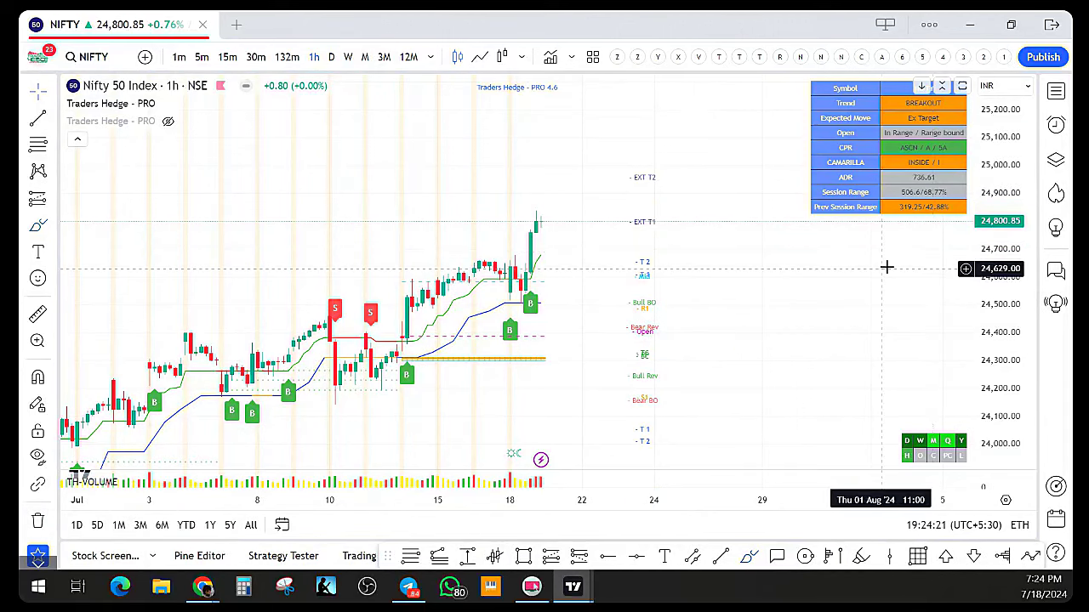
# Examine the historic buy and sell triggers, trend lines and CPRs on the 1-hour chart from June to mid-July
pyautogui.scroll(-3, 990, 250)
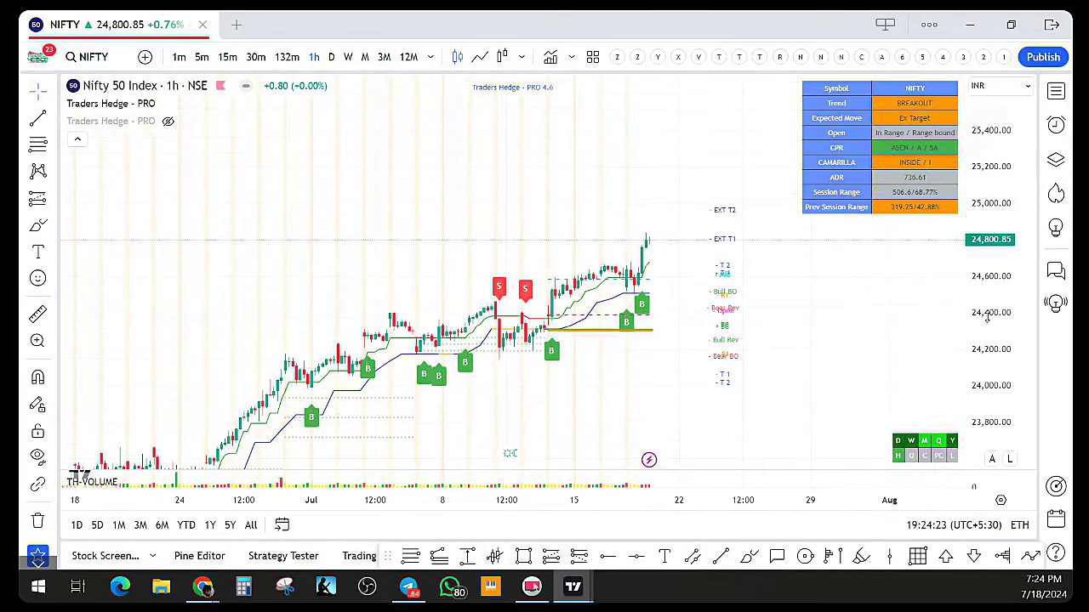
pyautogui.scroll(-1, 986, 314)
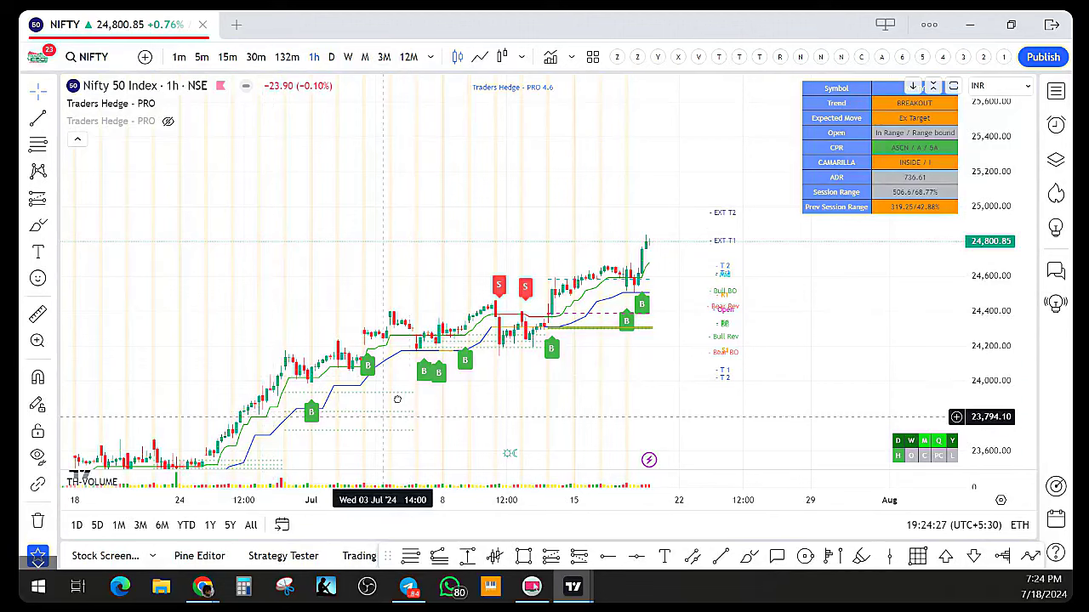
pyautogui.moveTo(401, 388); pyautogui.dragTo(363, 327)
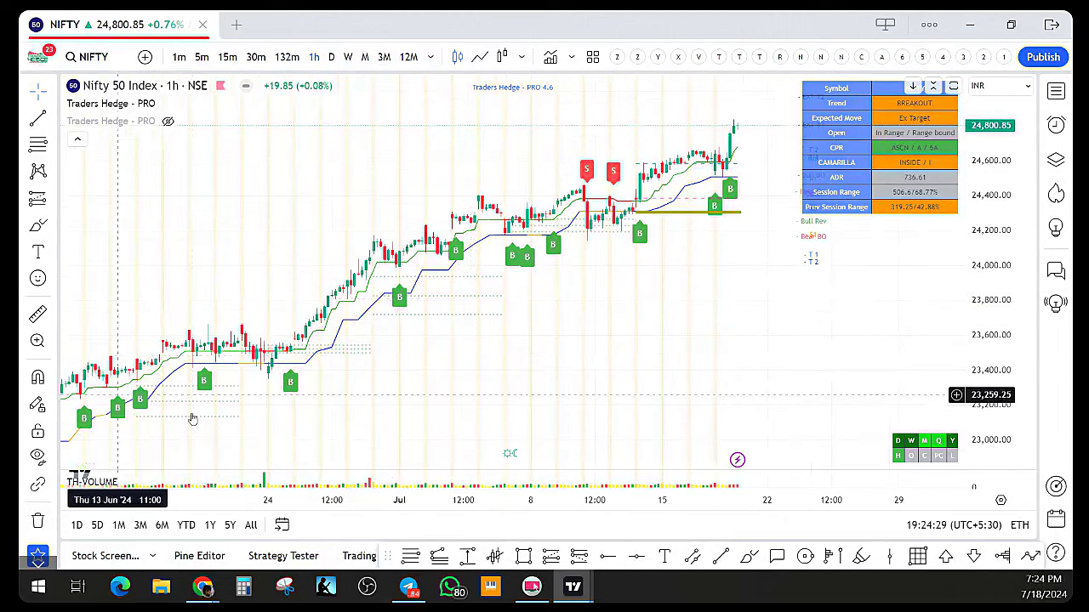
pyautogui.scroll(-1, 371, 435)
pyautogui.scroll(-1, 370, 436)
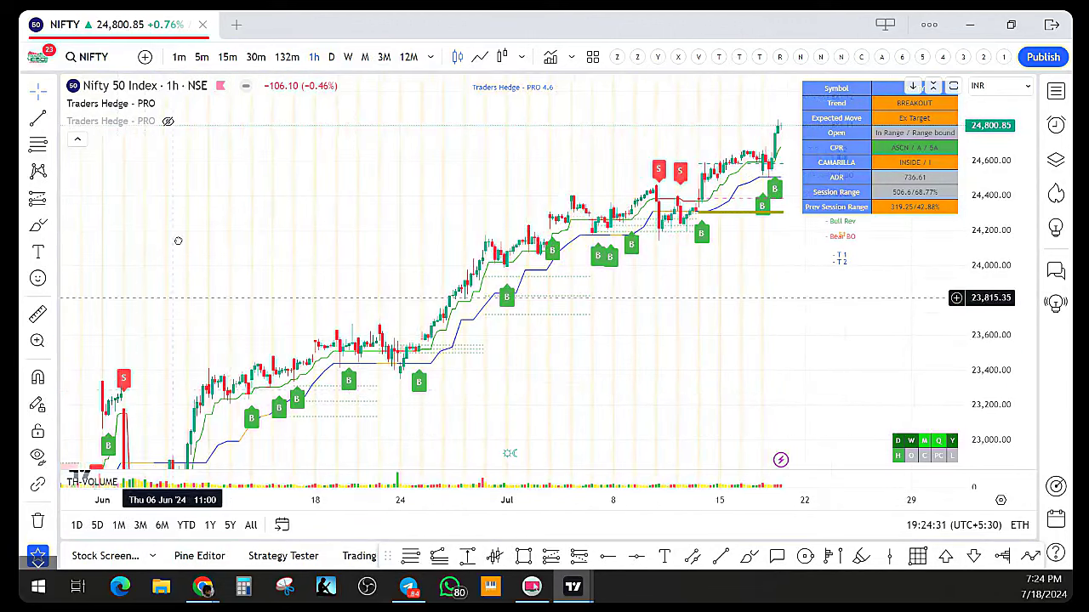
pyautogui.moveTo(176, 298); pyautogui.dragTo(179, 195)
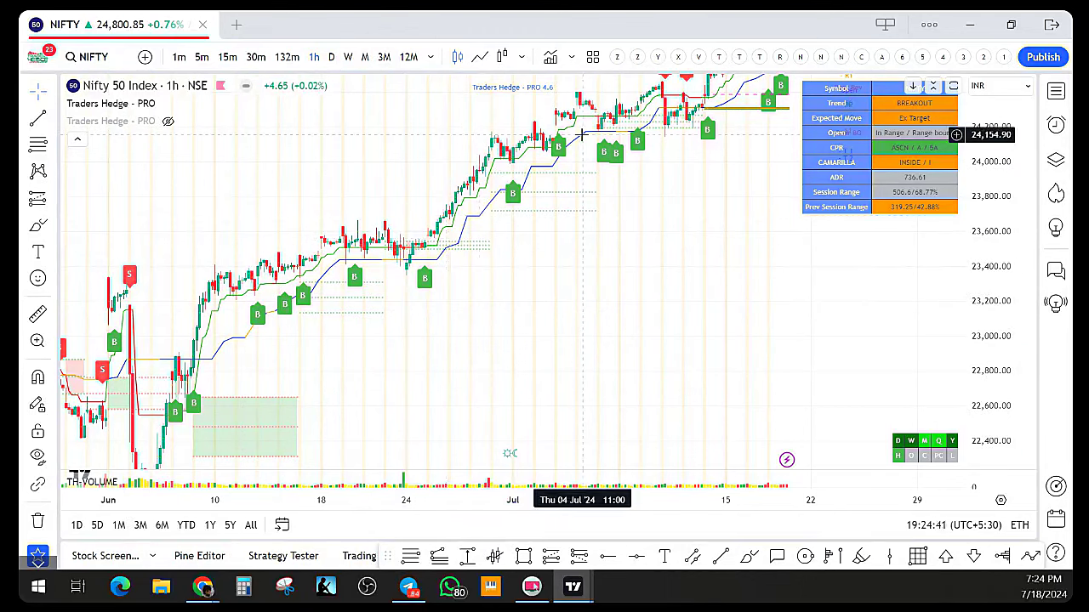
pyautogui.moveTo(651, 268); pyautogui.dragTo(638, 225)
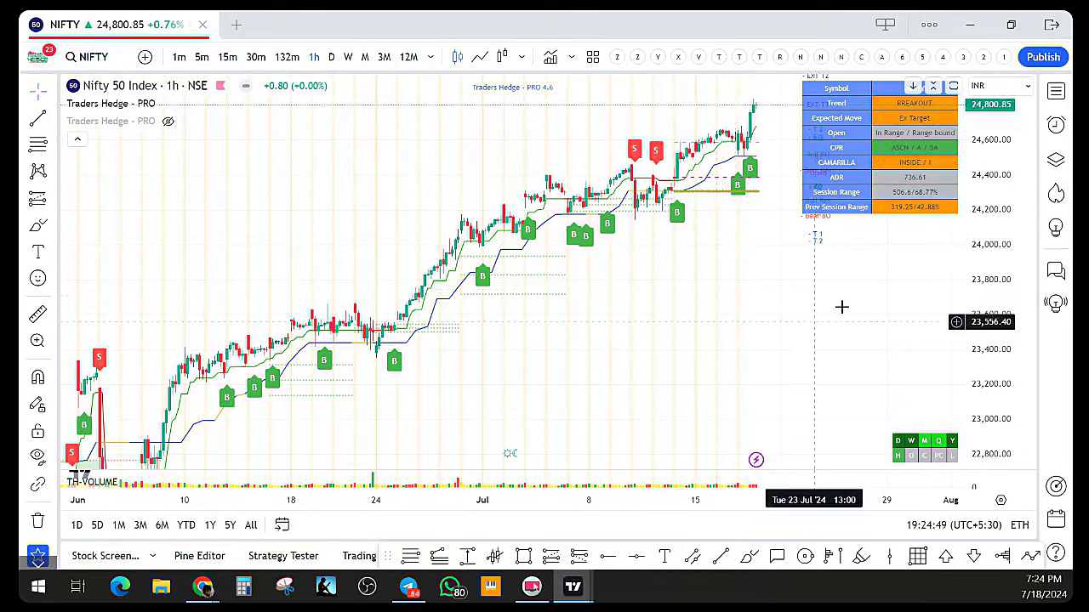
pyautogui.moveTo(1000, 264); pyautogui.dragTo(1004, 212)
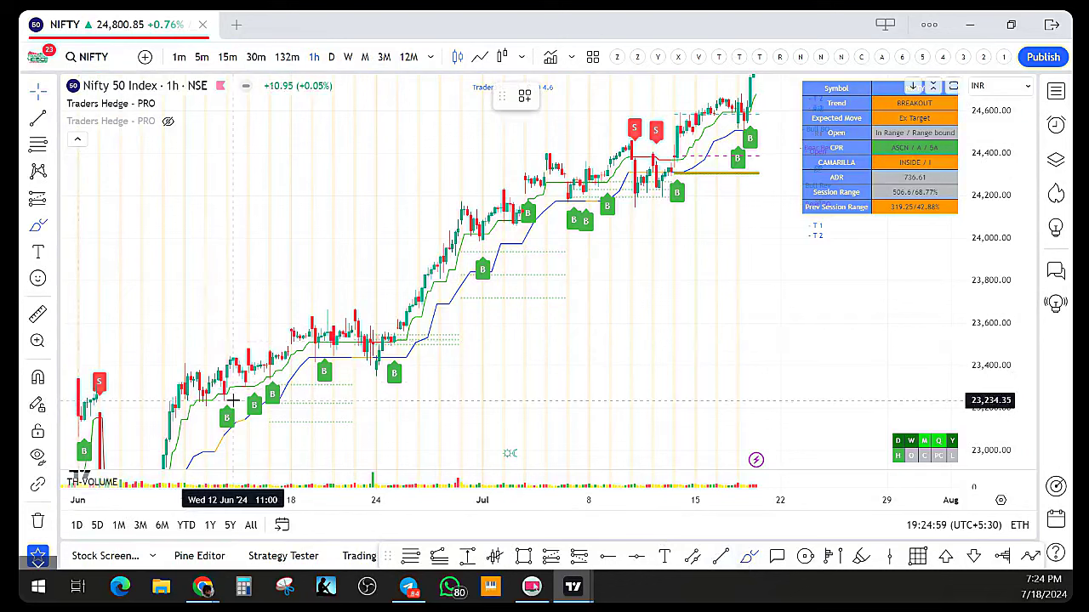
# Circle the five buy triggers between about 12 and 25 June with the blue 3px Brush
pyautogui.moveTo(230, 401)
pyautogui.mouseDown()
pyautogui.moveTo(226, 436)
pyautogui.moveTo(234, 403)
pyautogui.moveTo(264, 389)
pyautogui.moveTo(247, 413)
pyautogui.moveTo(265, 410)
pyautogui.moveTo(266, 393)
pyautogui.moveTo(276, 418)
pyautogui.moveTo(274, 388)
pyautogui.moveTo(333, 356)
pyautogui.moveTo(313, 388)
pyautogui.moveTo(326, 364)
pyautogui.mouseUp()
pyautogui.moveTo(401, 360)
pyautogui.mouseDown()
pyautogui.moveTo(389, 365)
pyautogui.moveTo(418, 372)
pyautogui.moveTo(410, 363)
pyautogui.mouseUp()
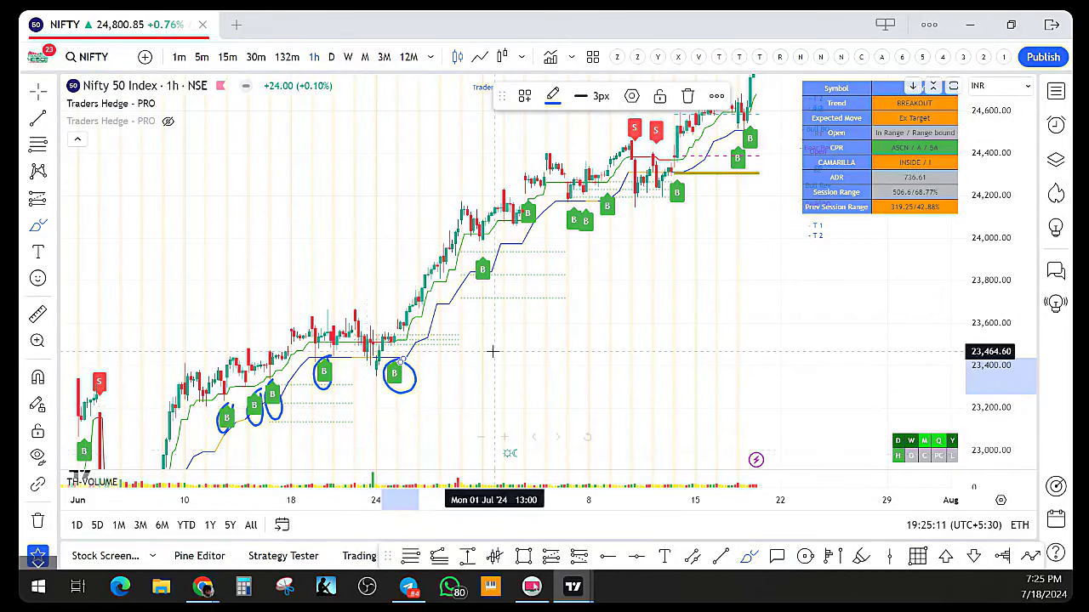
pyautogui.scroll(1, 487, 390)
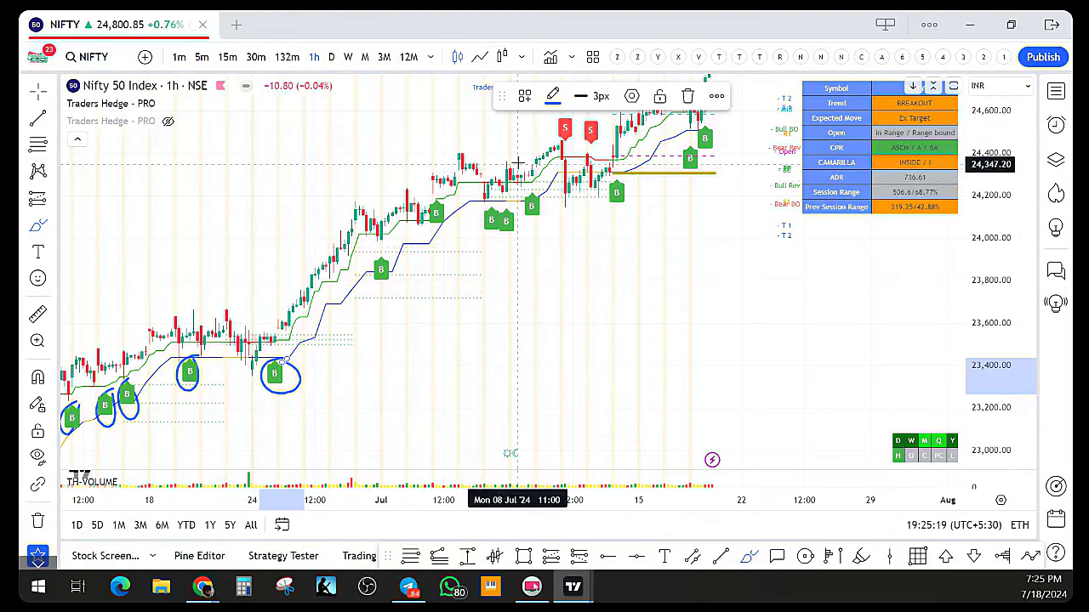
# Circle the candles around 8 July with the blue 3px Brush, and clear all drawings from the chart
pyautogui.moveTo(516, 160)
pyautogui.mouseDown()
pyautogui.moveTo(499, 157)
pyautogui.moveTo(493, 197)
pyautogui.moveTo(504, 201)
pyautogui.moveTo(509, 164)
pyautogui.mouseUp()
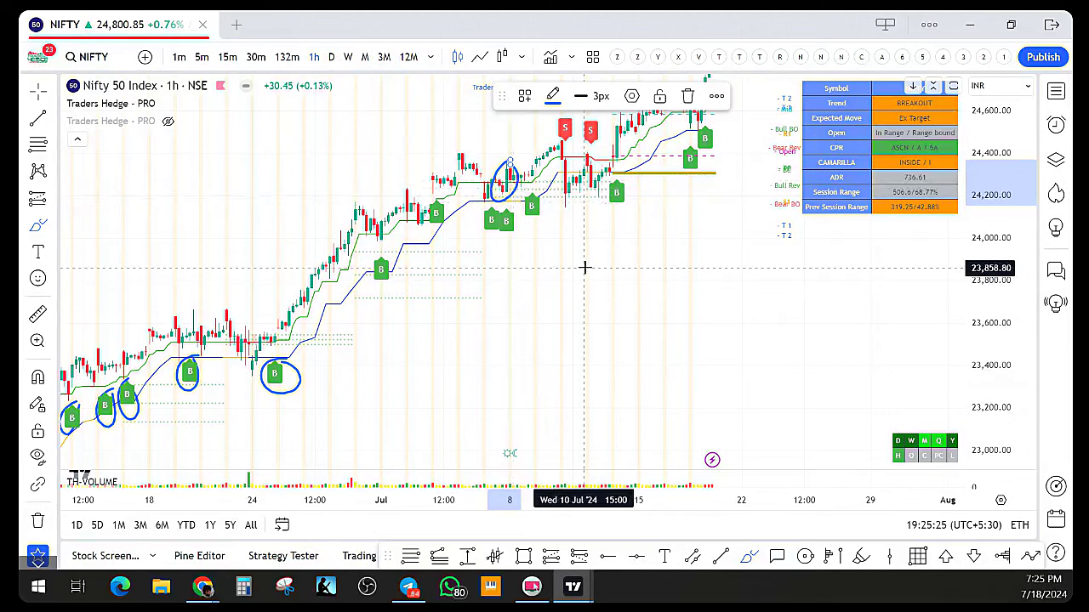
pyautogui.moveTo(992, 248); pyautogui.dragTo(993, 259)
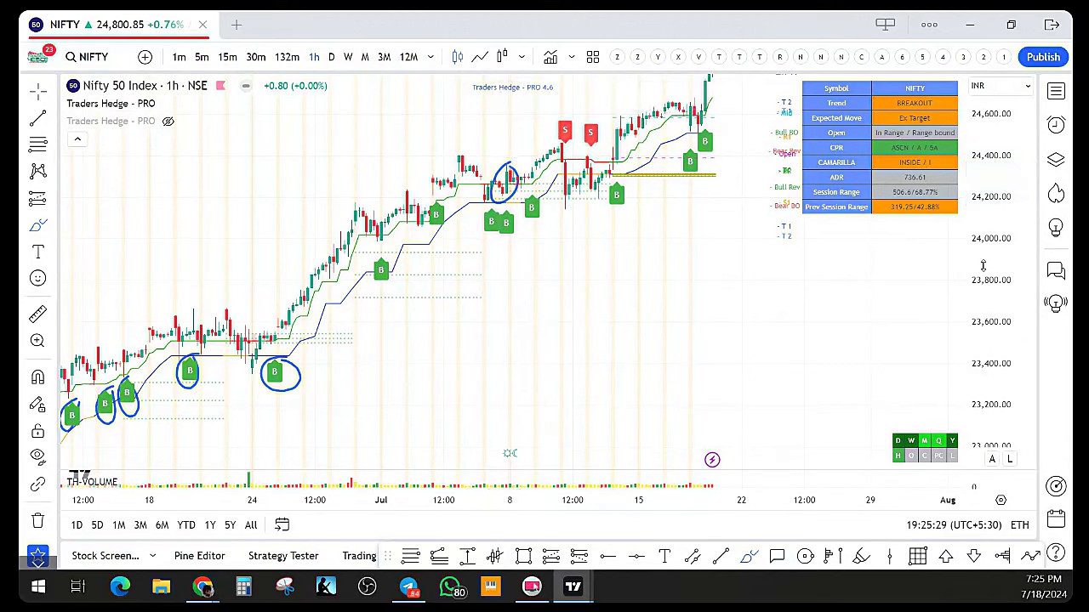
pyautogui.moveTo(662, 291); pyautogui.dragTo(655, 333)
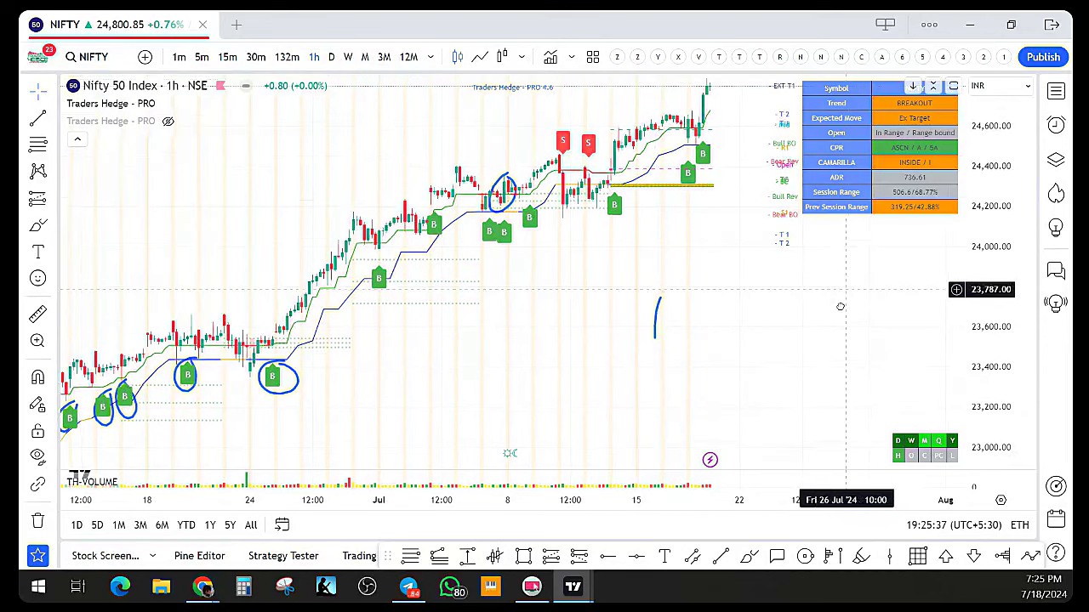
pyautogui.moveTo(607, 153); pyautogui.dragTo(560, 186)
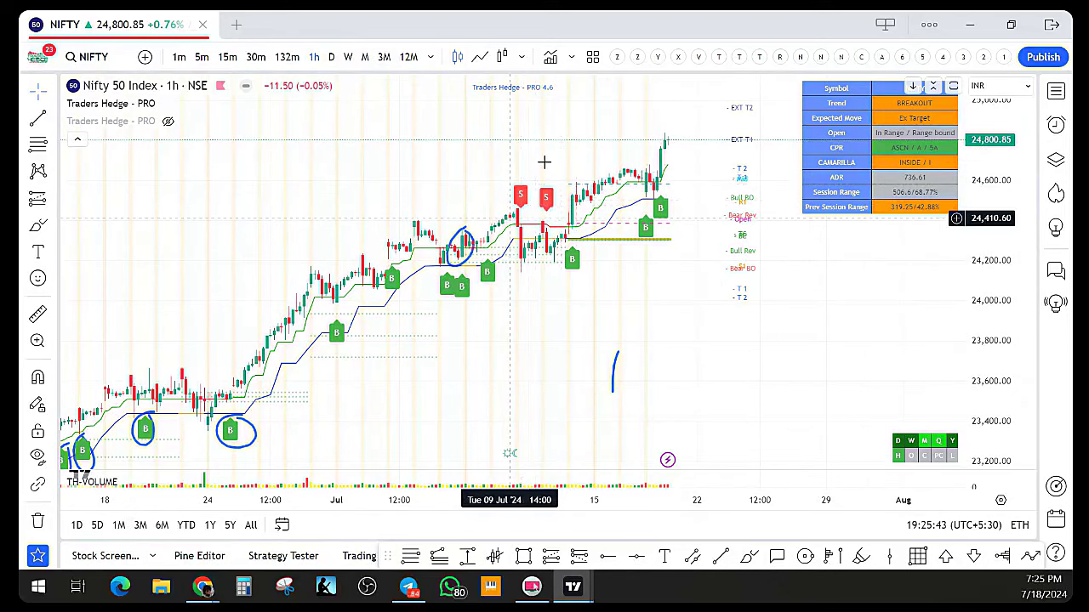
pyautogui.click(38, 521)
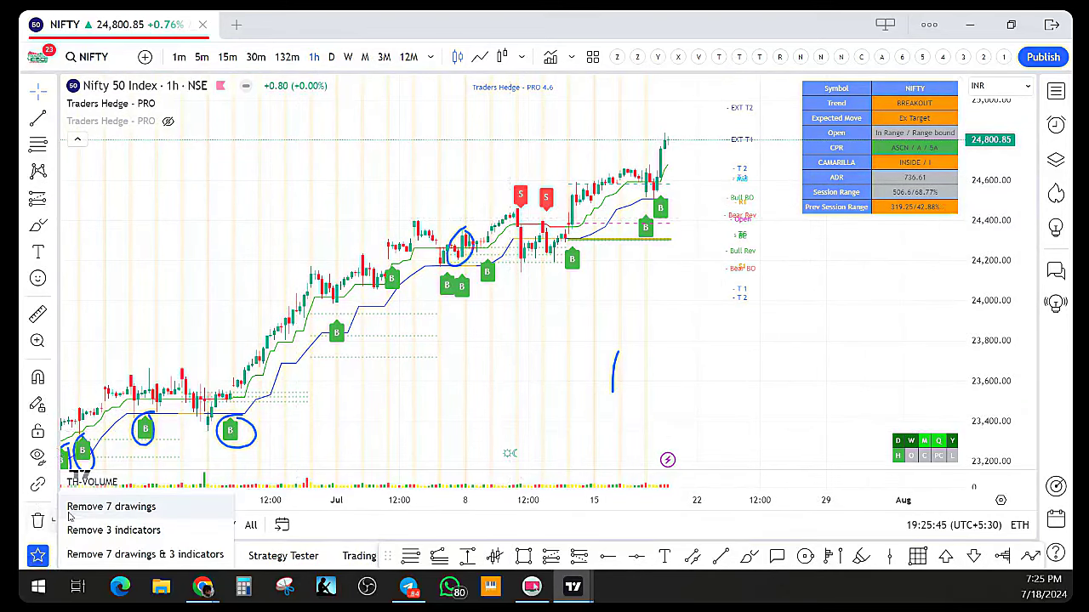
pyautogui.click(102, 505)
# Sketch a small candlestick with the Brush in the empty area around 25 July, and clear all drawings
pyautogui.scroll(-1, 591, 303)
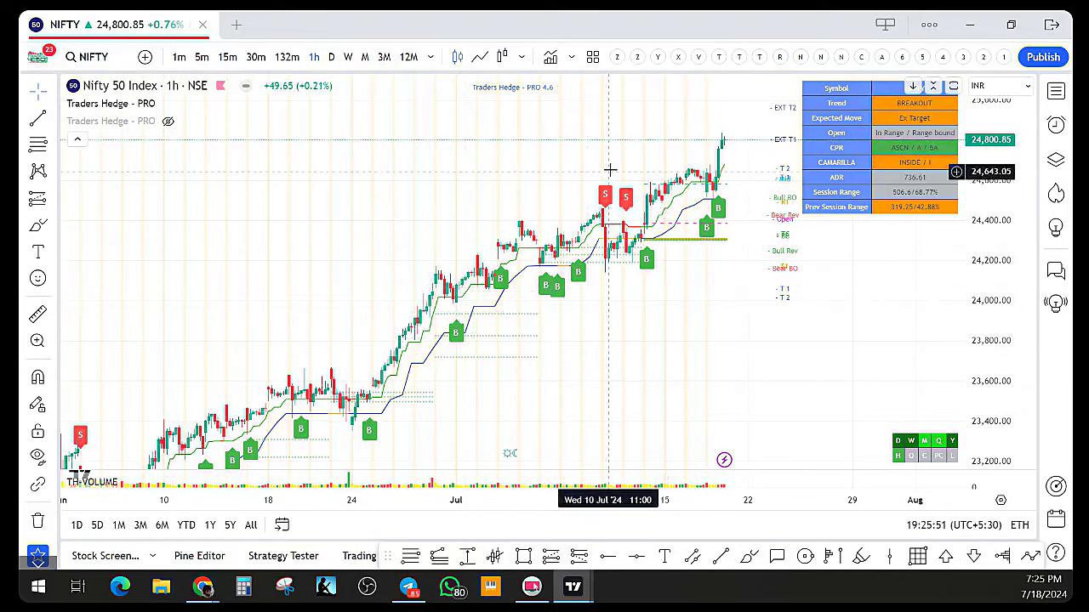
pyautogui.scroll(1, 600, 299)
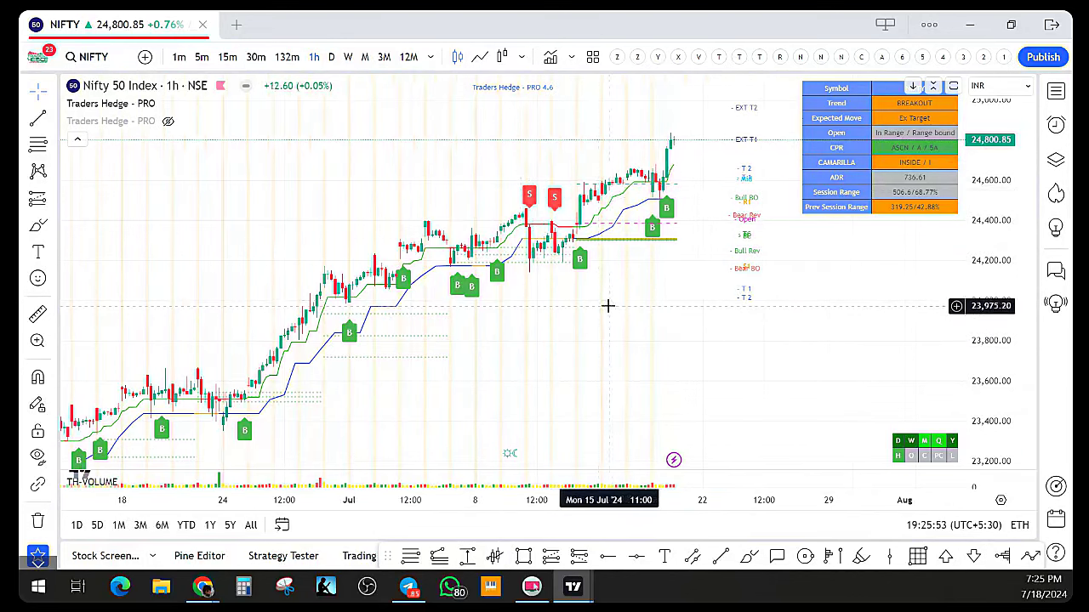
pyautogui.scroll(2, 612, 307)
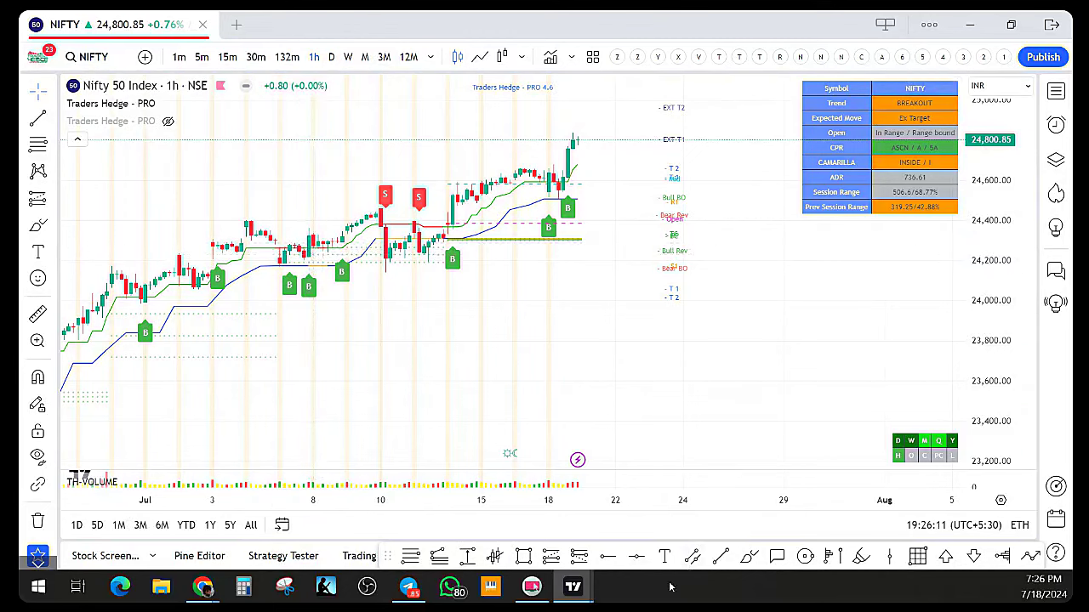
pyautogui.click(747, 558)
pyautogui.moveTo(735, 379)
pyautogui.mouseDown()
pyautogui.moveTo(732, 310)
pyautogui.moveTo(748, 313)
pyautogui.moveTo(756, 345)
pyautogui.moveTo(733, 372)
pyautogui.mouseUp()
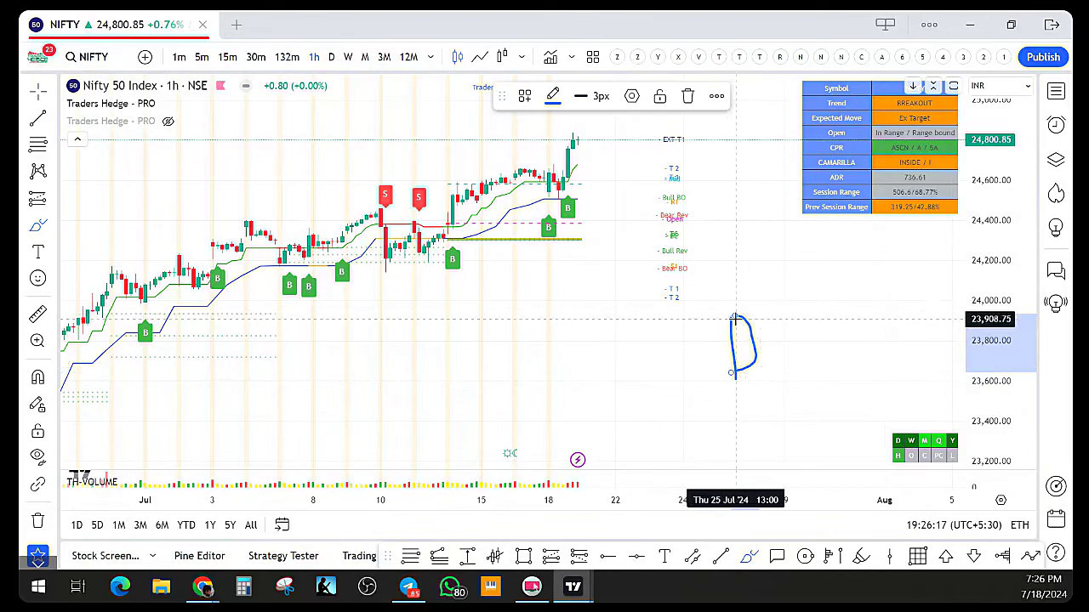
pyautogui.moveTo(735, 279); pyautogui.dragTo(755, 396)
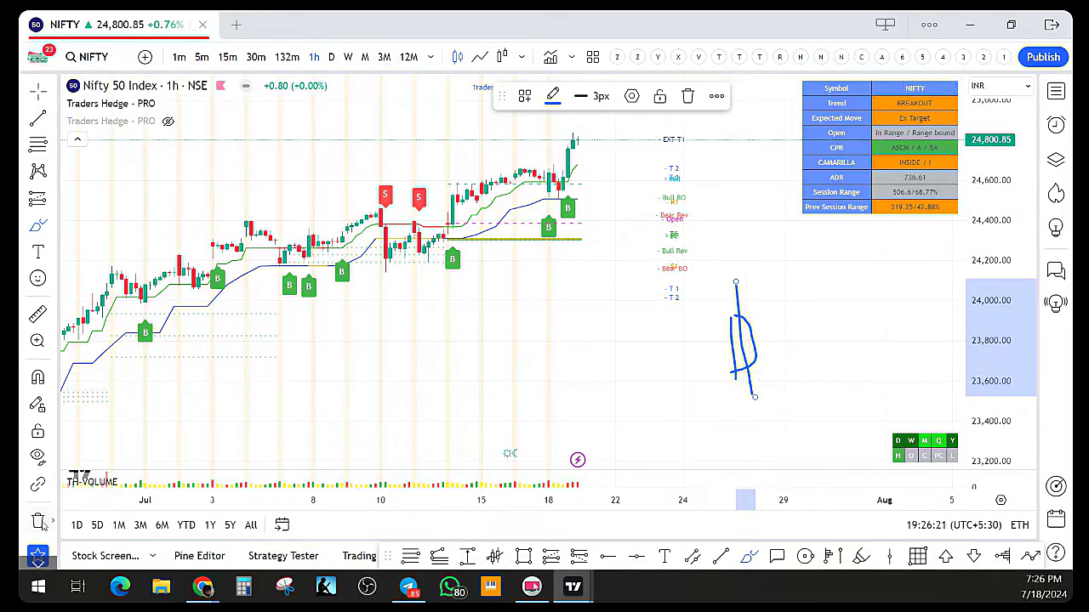
pyautogui.click(41, 525)
pyautogui.click(110, 505)
# Sketch a tall candle with both wicks in the empty area around 25 July, and write a T above it
pyautogui.moveTo(736, 294); pyautogui.dragTo(739, 378)
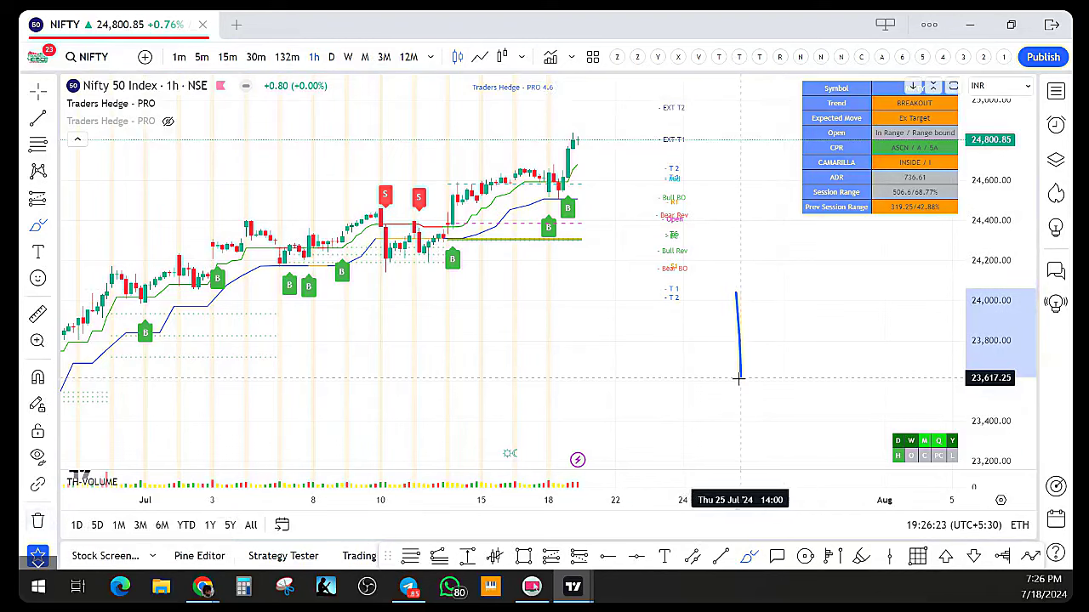
pyautogui.moveTo(736, 293)
pyautogui.mouseDown()
pyautogui.moveTo(772, 353)
pyautogui.moveTo(738, 378)
pyautogui.moveTo(755, 396)
pyautogui.mouseUp()
pyautogui.moveTo(741, 264); pyautogui.dragTo(748, 293)
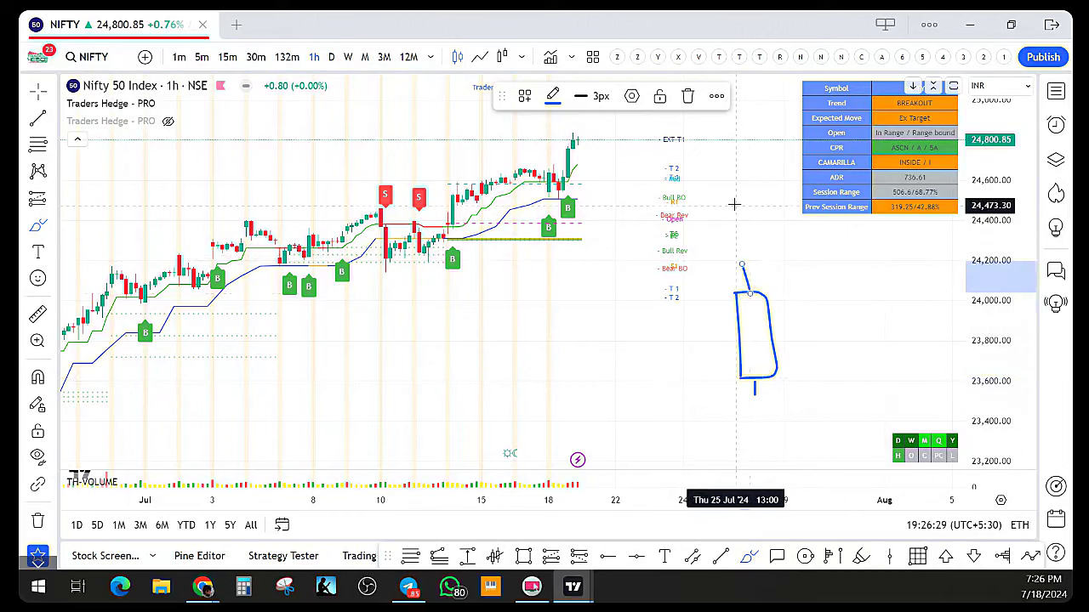
pyautogui.moveTo(720, 205)
pyautogui.mouseDown()
pyautogui.moveTo(754, 199)
pyautogui.moveTo(740, 221)
pyautogui.mouseUp()
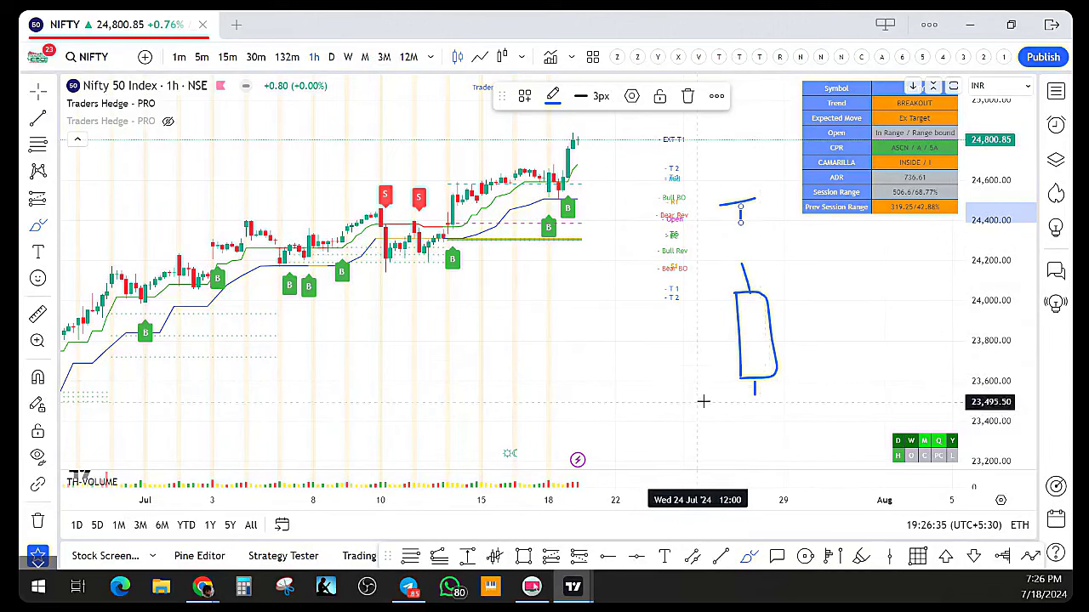
# Sketch a smaller candle before the tall one, underline its low with a line labelled SL, and mark its lower wick
pyautogui.moveTo(699, 382)
pyautogui.mouseDown()
pyautogui.moveTo(699, 410)
pyautogui.moveTo(700, 361)
pyautogui.moveTo(721, 400)
pyautogui.moveTo(699, 414)
pyautogui.mouseUp()
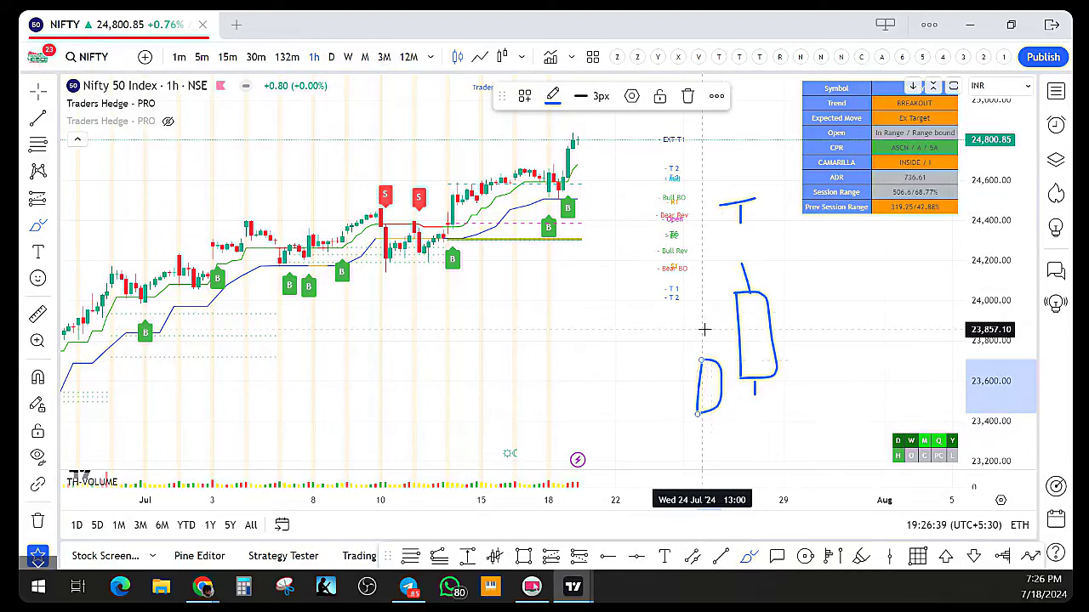
pyautogui.moveTo(702, 330); pyautogui.dragTo(711, 364)
pyautogui.moveTo(706, 415)
pyautogui.mouseDown()
pyautogui.moveTo(711, 430)
pyautogui.moveTo(851, 428)
pyautogui.moveTo(832, 418)
pyautogui.moveTo(881, 415)
pyautogui.mouseUp()
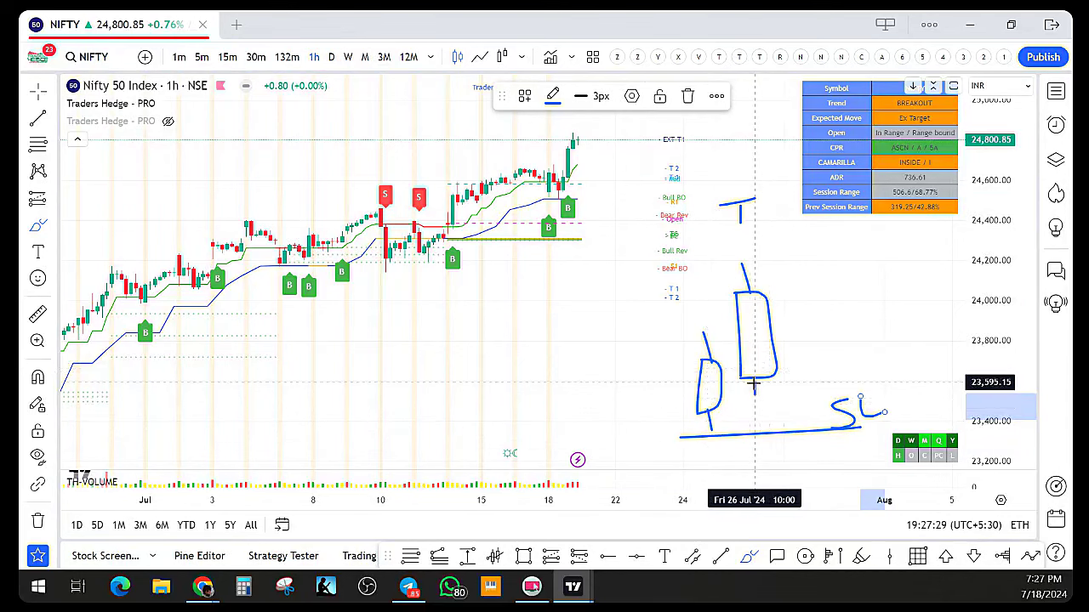
pyautogui.moveTo(754, 383); pyautogui.dragTo(755, 394)
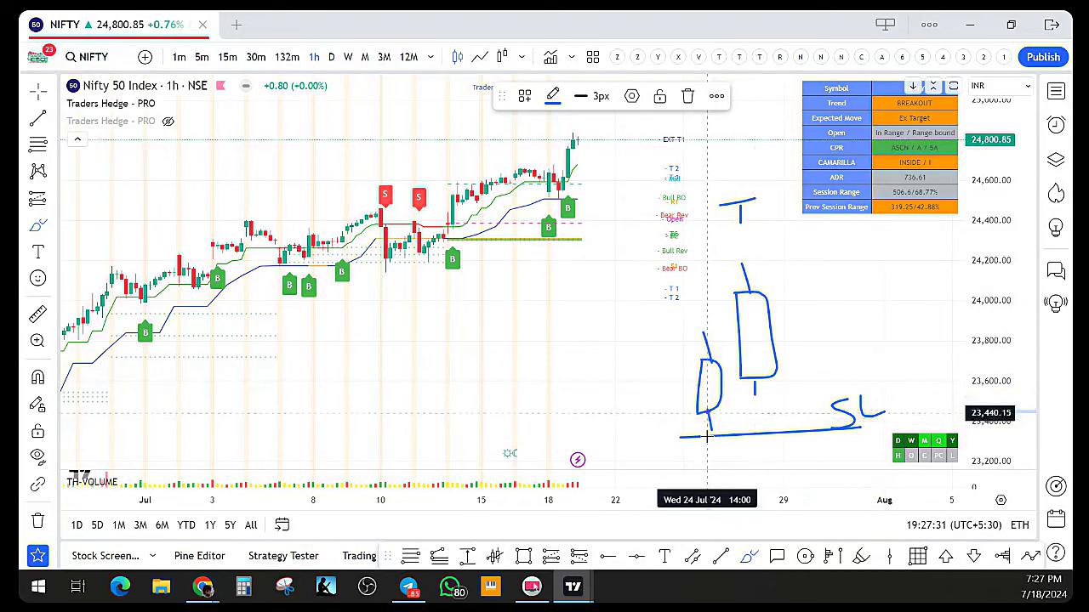
pyautogui.moveTo(706, 435)
pyautogui.mouseDown()
pyautogui.moveTo(713, 410)
pyautogui.moveTo(723, 436)
pyautogui.mouseUp()
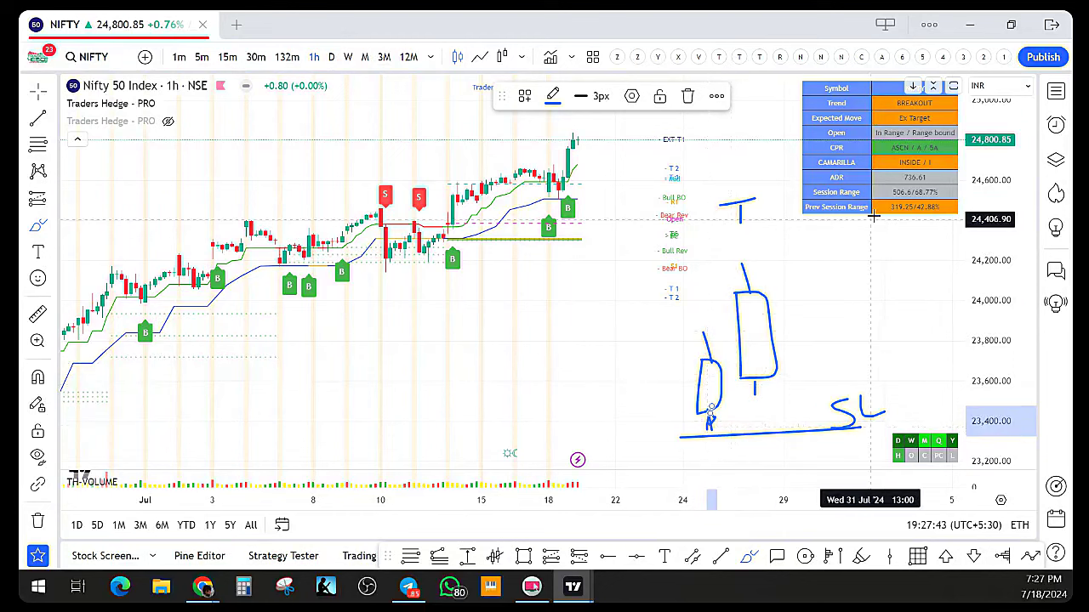
# Sketch a candle around 31 July with a smaller candle before it, and draw a line under the later candle's lower wick
pyautogui.moveTo(872, 230)
pyautogui.mouseDown()
pyautogui.moveTo(868, 265)
pyautogui.moveTo(833, 308)
pyautogui.moveTo(841, 267)
pyautogui.moveTo(876, 265)
pyautogui.mouseUp()
pyautogui.moveTo(861, 304); pyautogui.dragTo(861, 344)
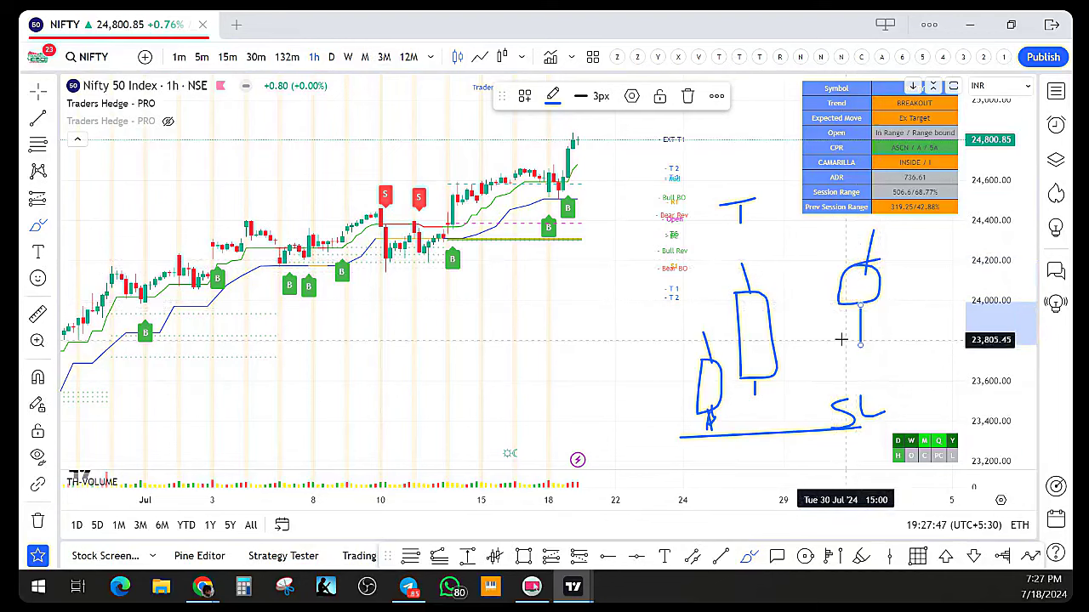
pyautogui.moveTo(809, 275)
pyautogui.mouseDown()
pyautogui.moveTo(824, 275)
pyautogui.moveTo(817, 246)
pyautogui.moveTo(813, 296)
pyautogui.mouseUp()
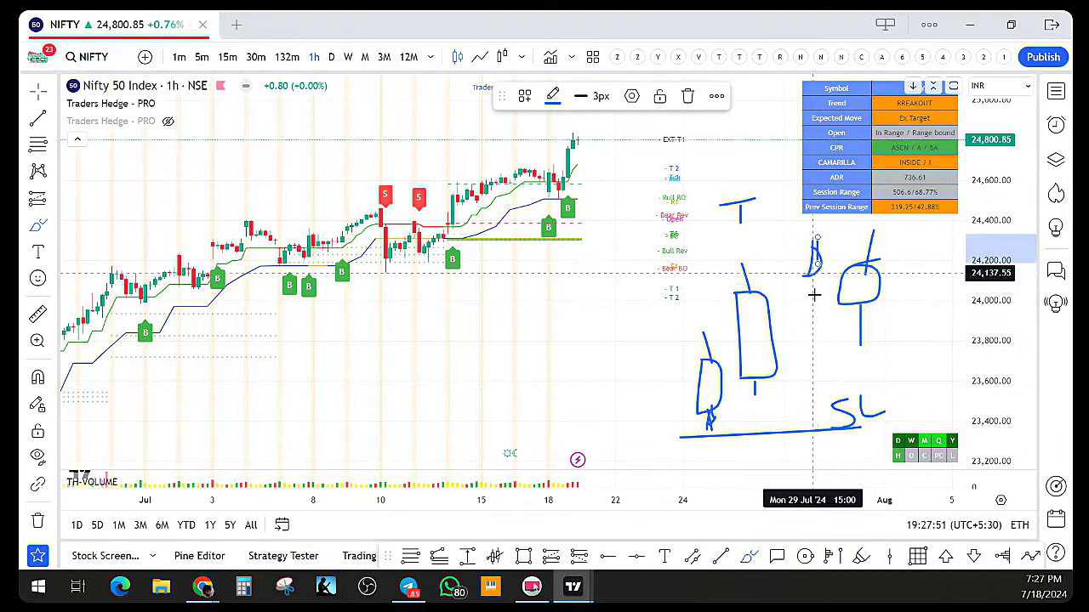
pyautogui.moveTo(833, 354); pyautogui.dragTo(908, 341)
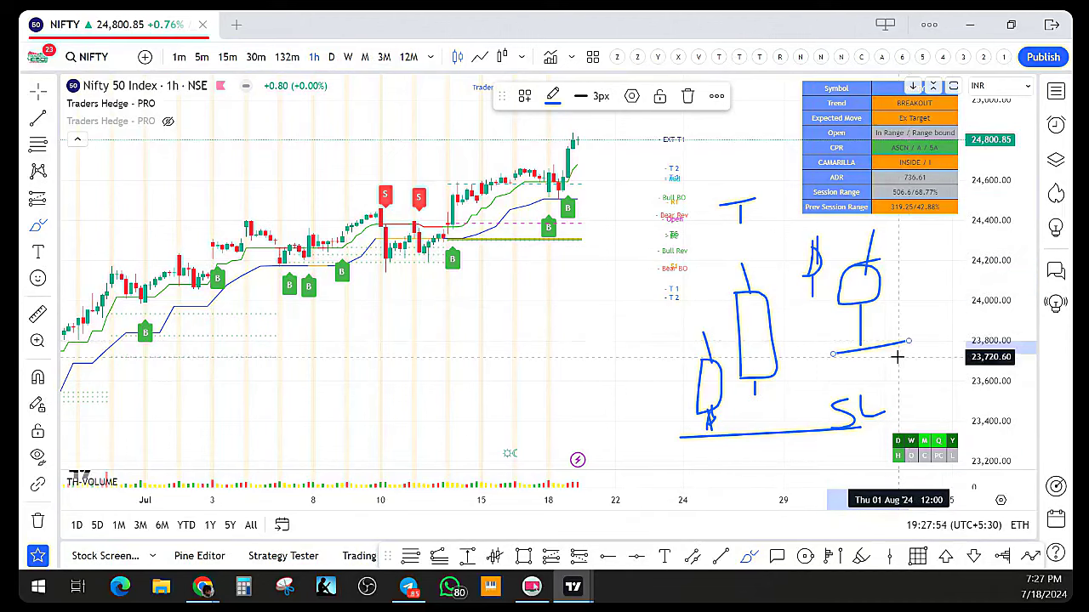
# Sketch a pair of candles below the price action around 16 to 18 July, with a horizontal line along the earlier candle's high
pyautogui.moveTo(550, 341); pyautogui.dragTo(572, 330)
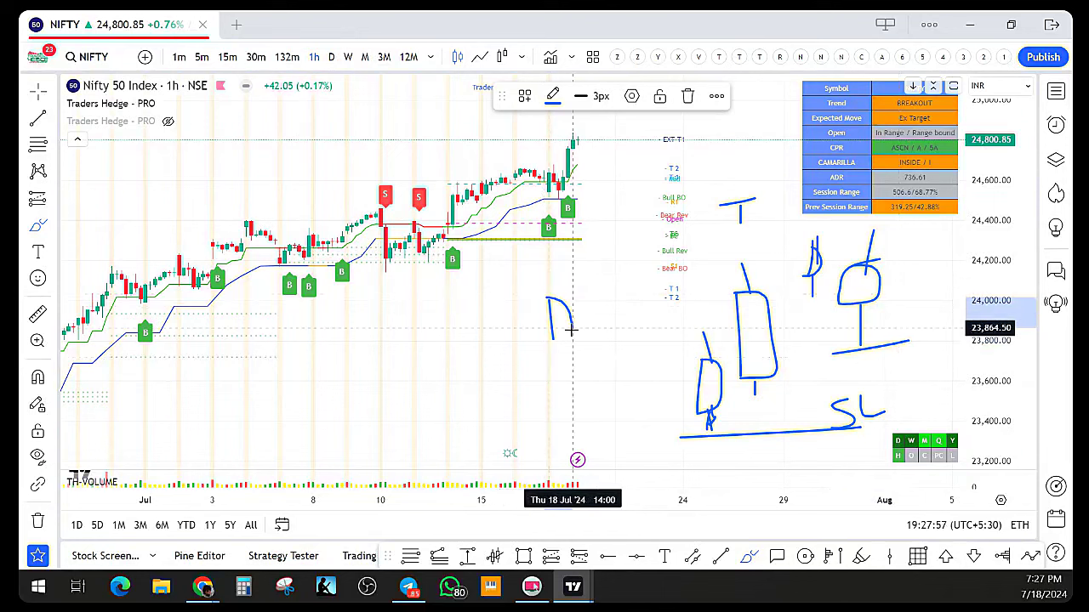
pyautogui.moveTo(554, 274); pyautogui.dragTo(568, 364)
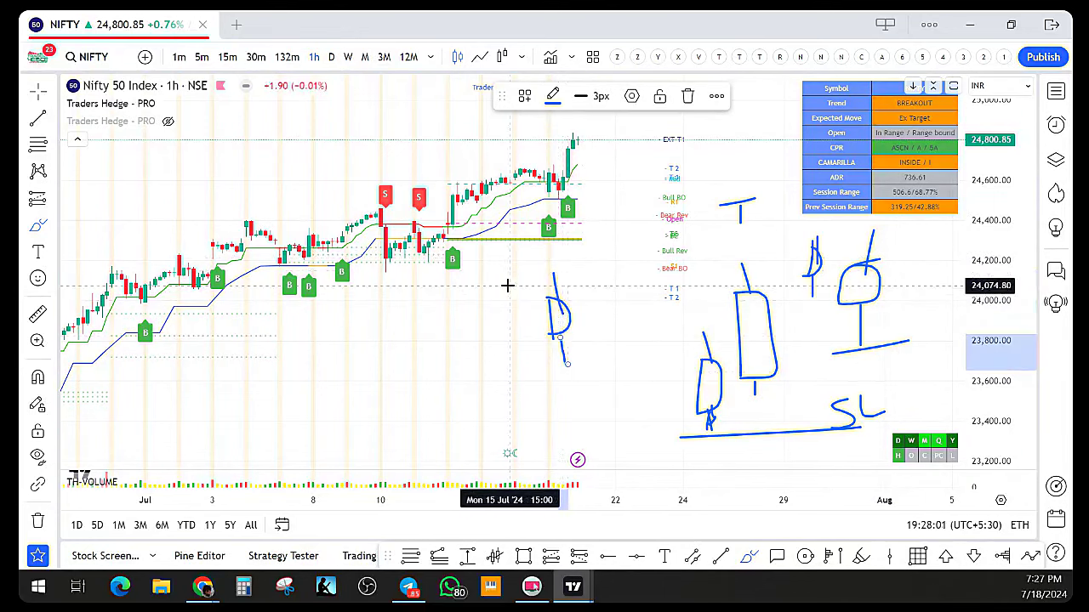
pyautogui.moveTo(509, 301)
pyautogui.mouseDown()
pyautogui.moveTo(508, 280)
pyautogui.moveTo(526, 310)
pyautogui.moveTo(515, 290)
pyautogui.mouseUp()
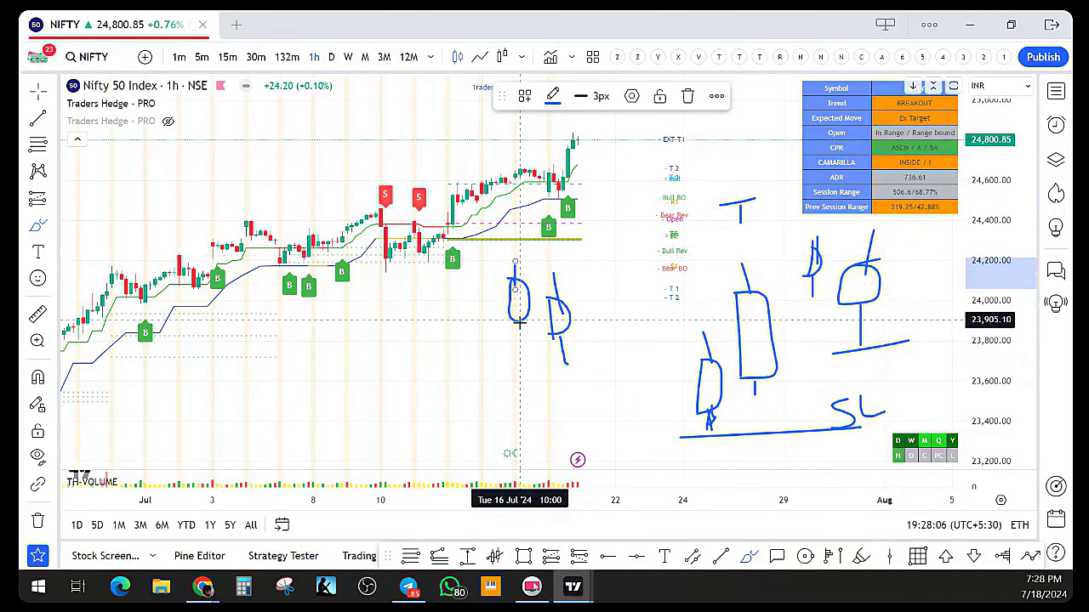
pyautogui.moveTo(495, 260); pyautogui.dragTo(640, 252)
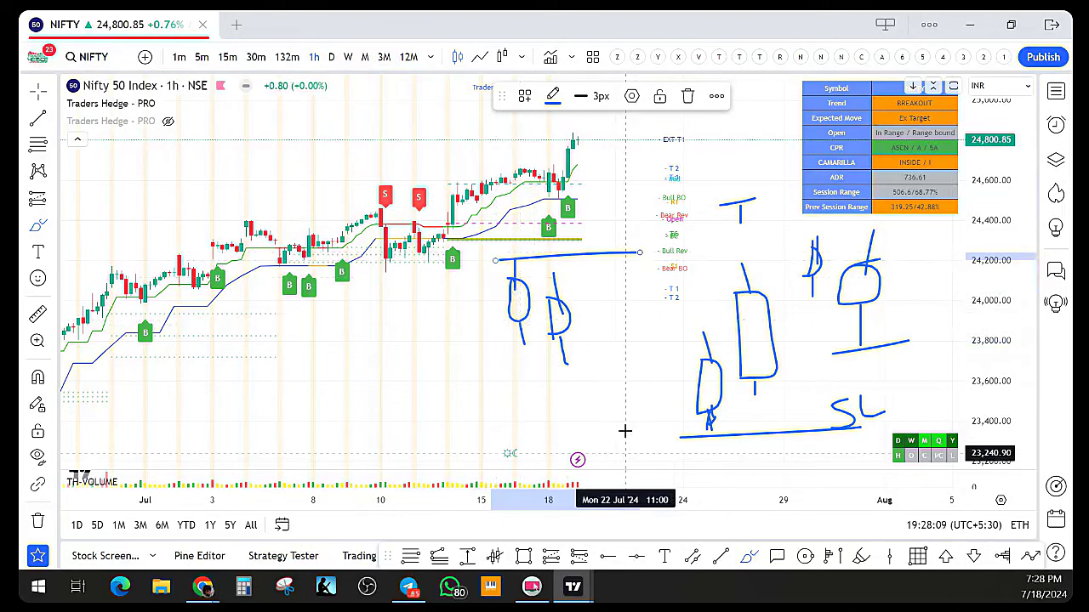
# Sketch another candle pair around 22 July with a line on the later candle's high, and clear all drawings
pyautogui.moveTo(649, 311)
pyautogui.mouseDown()
pyautogui.moveTo(634, 366)
pyautogui.moveTo(635, 340)
pyautogui.moveTo(610, 343)
pyautogui.moveTo(614, 372)
pyautogui.mouseUp()
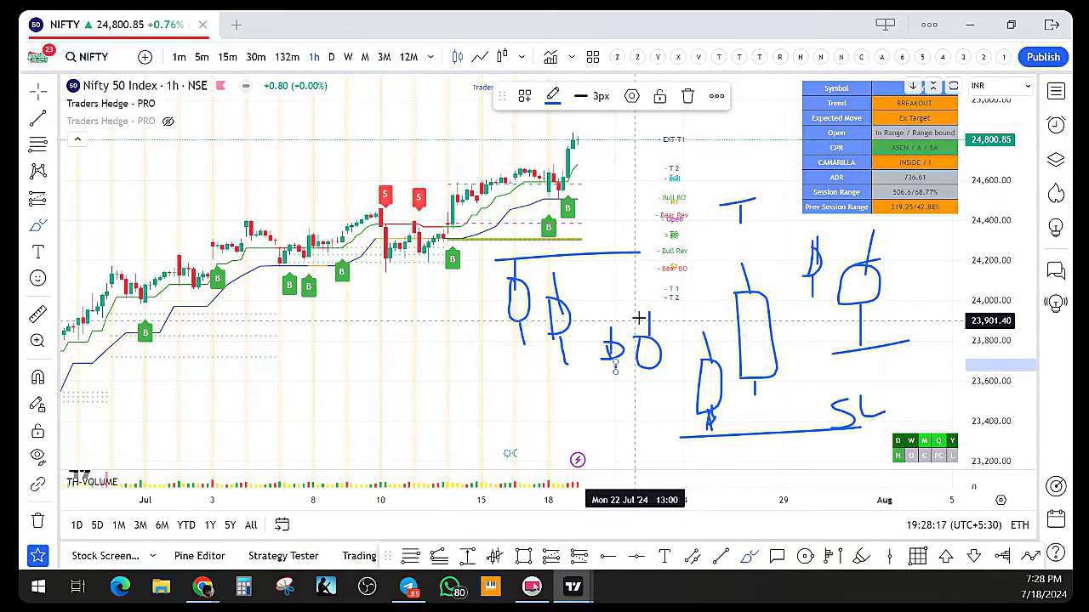
pyautogui.moveTo(635, 309); pyautogui.dragTo(701, 307)
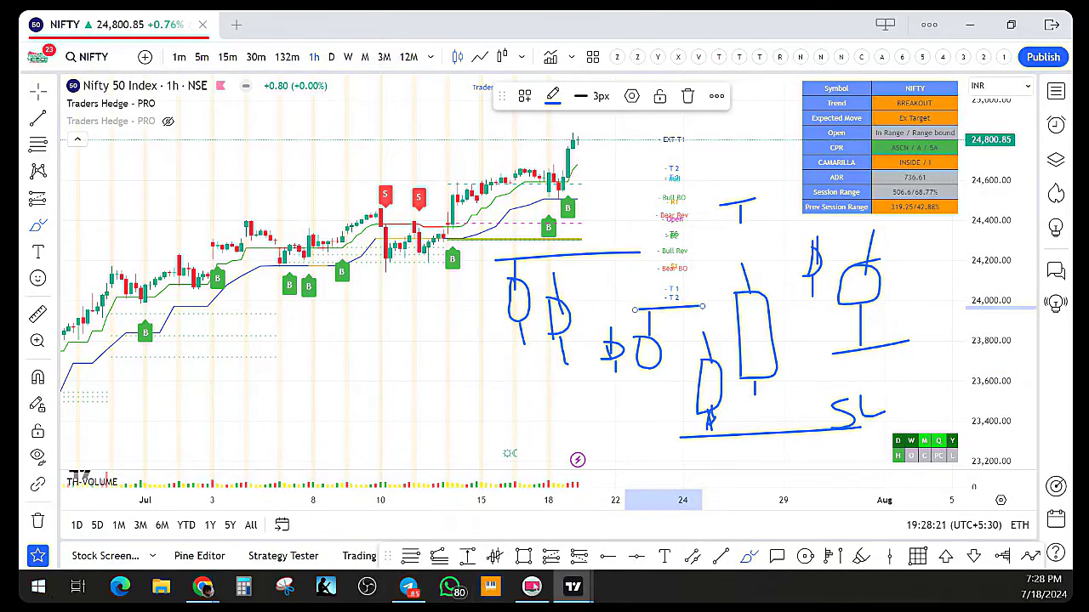
pyautogui.click(53, 521)
pyautogui.click(114, 506)
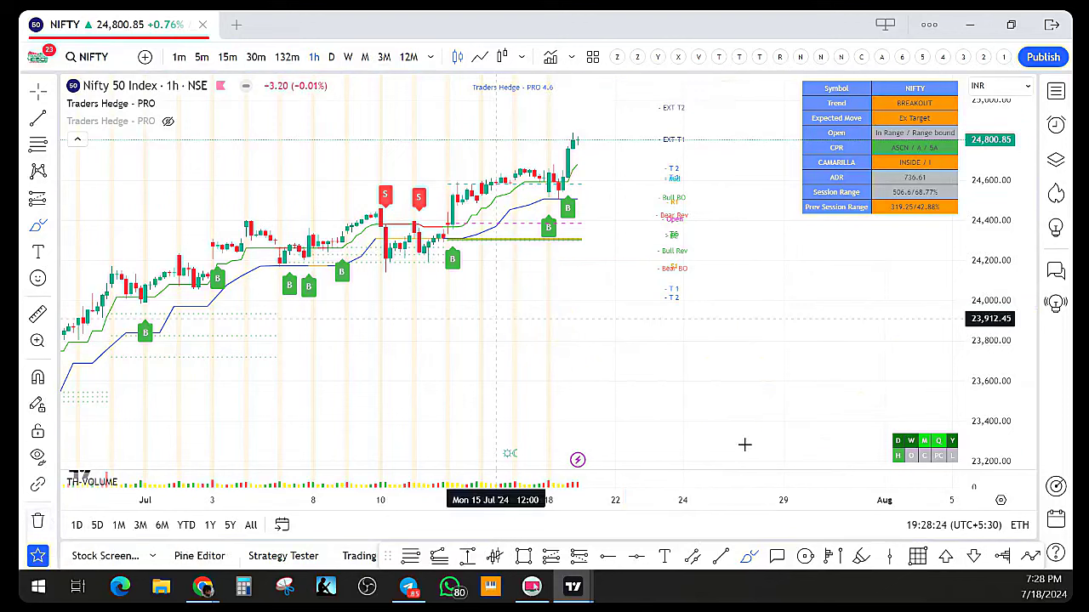
# Circle the red candle of 10 July below the first sell trigger with the Brush, and clear all drawings
pyautogui.scroll(-5, 394, 183)
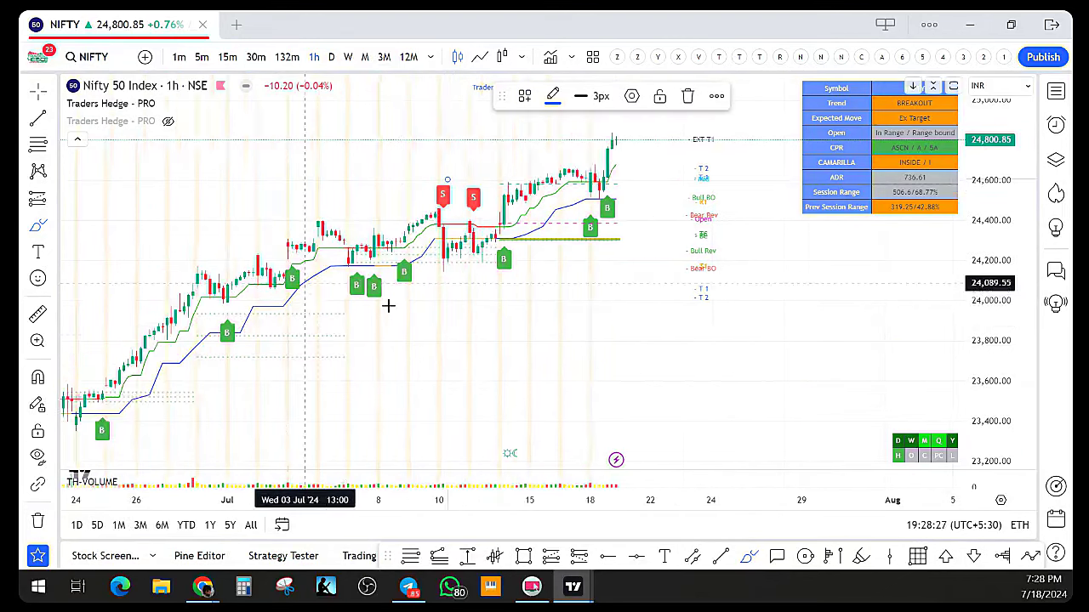
pyautogui.doubleClick(1014, 198)
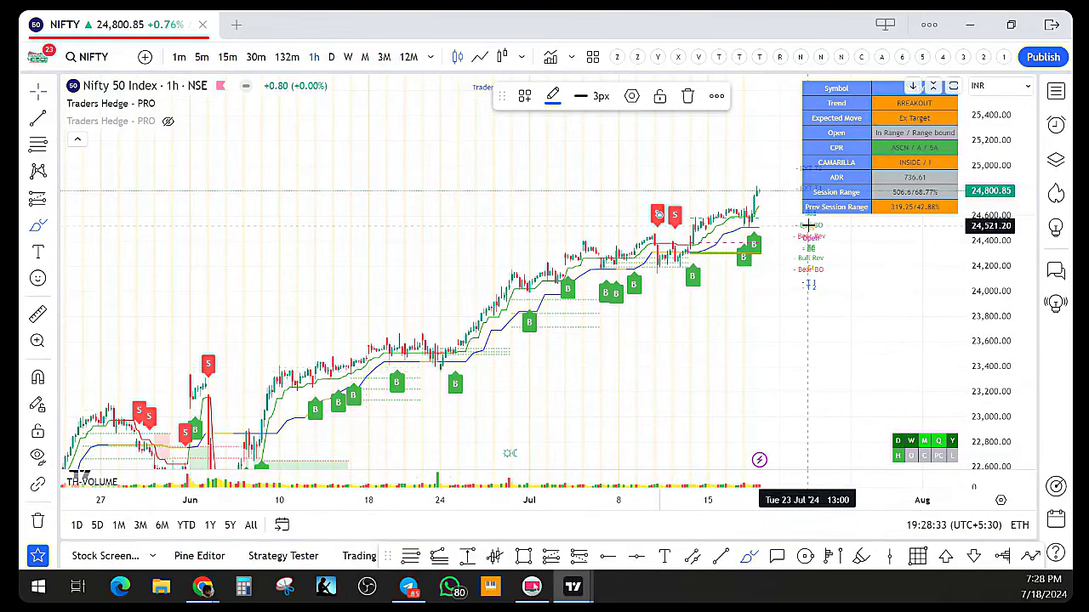
pyautogui.scroll(5, 474, 316)
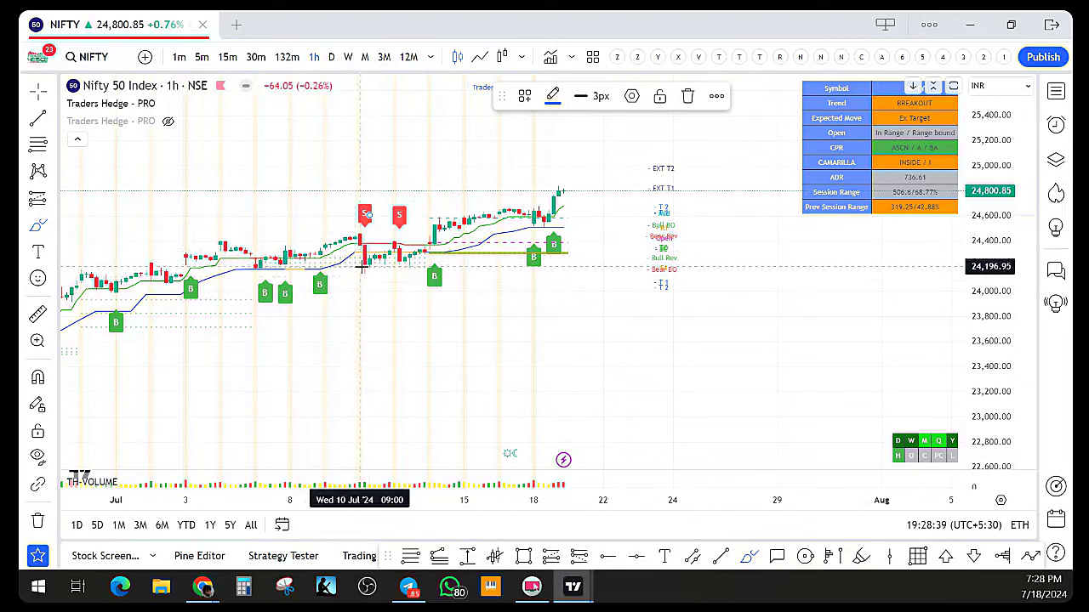
pyautogui.click(401, 291)
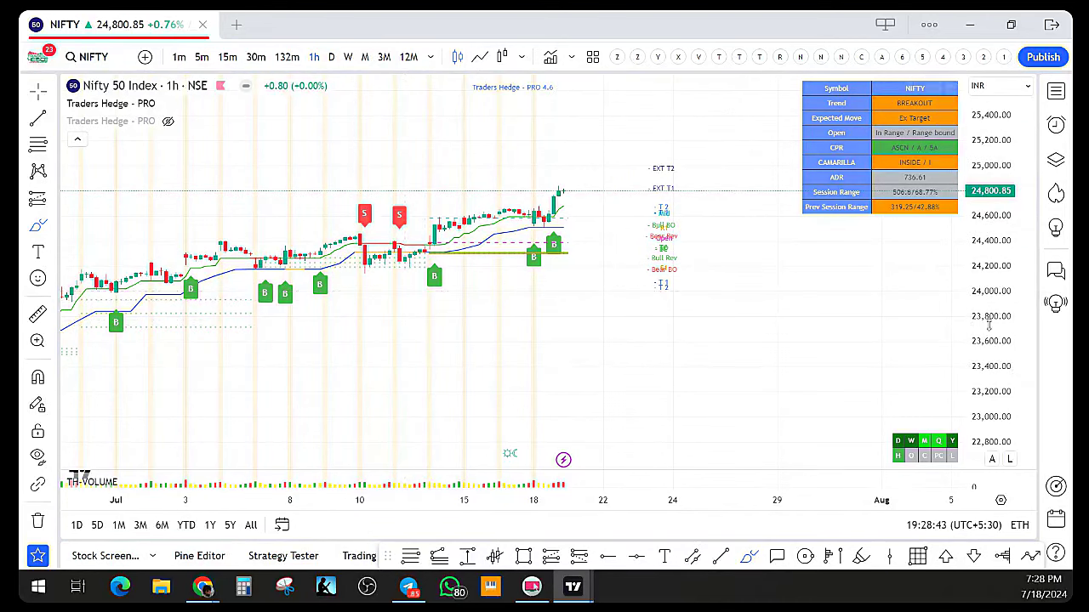
pyautogui.moveTo(973, 328); pyautogui.dragTo(1003, 195)
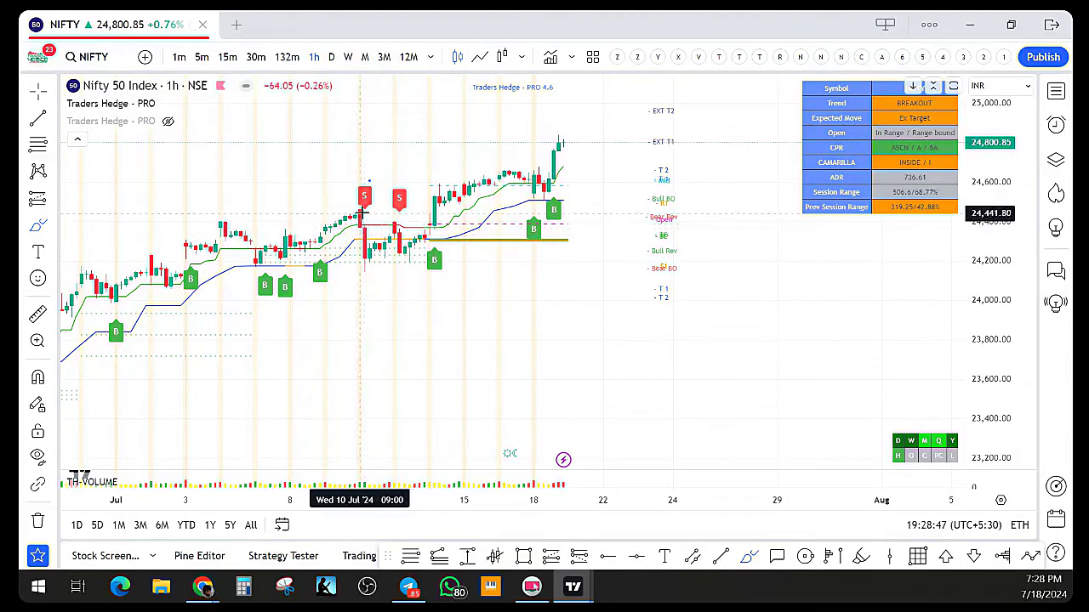
pyautogui.moveTo(356, 208)
pyautogui.mouseDown()
pyautogui.moveTo(367, 225)
pyautogui.moveTo(361, 273)
pyautogui.moveTo(369, 224)
pyautogui.mouseUp()
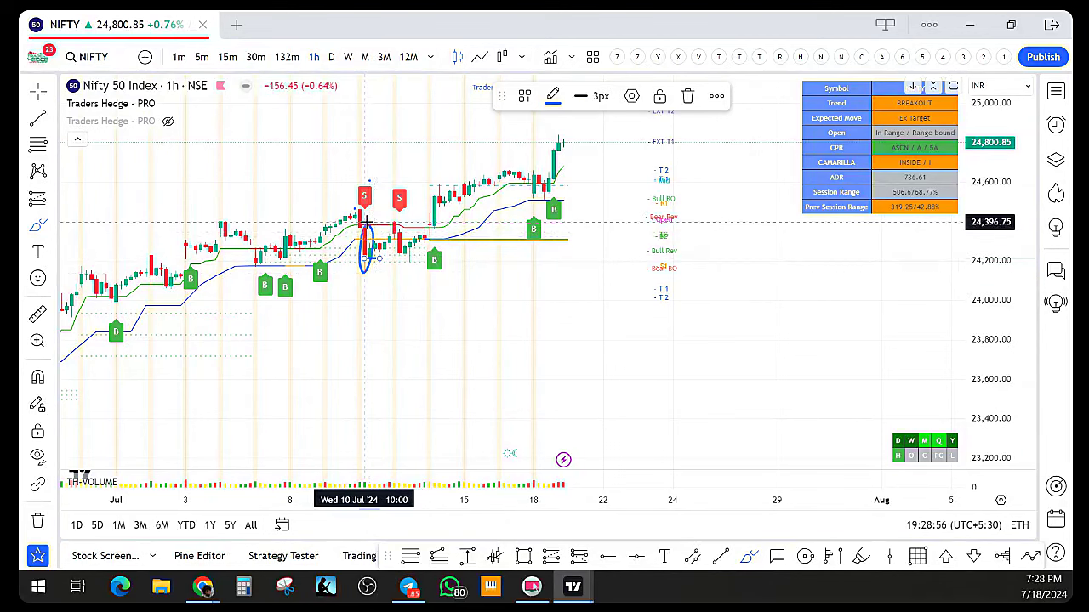
pyautogui.click(37, 522)
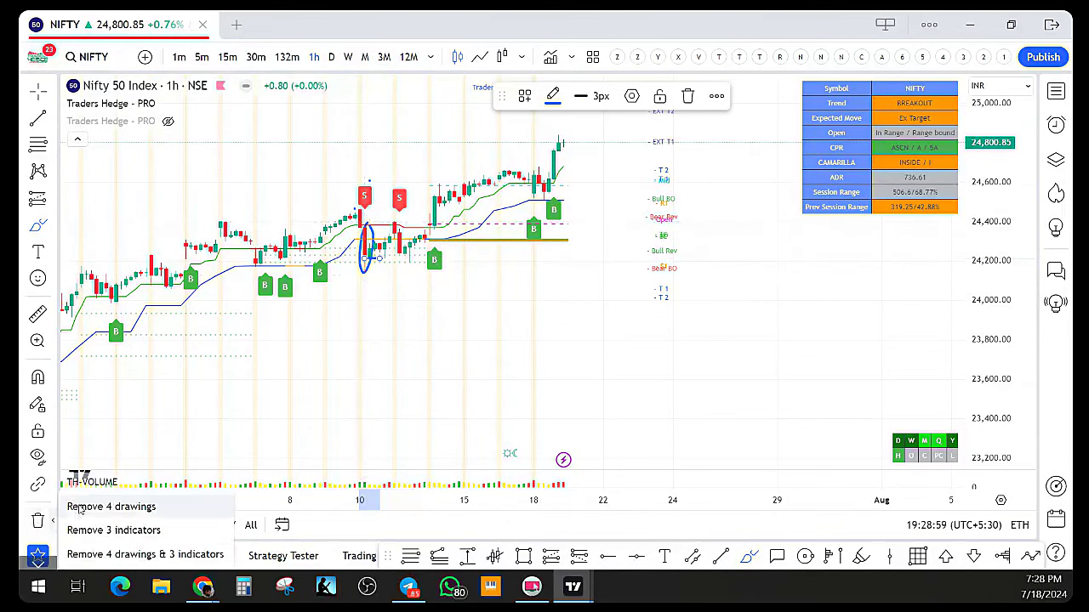
pyautogui.click(79, 507)
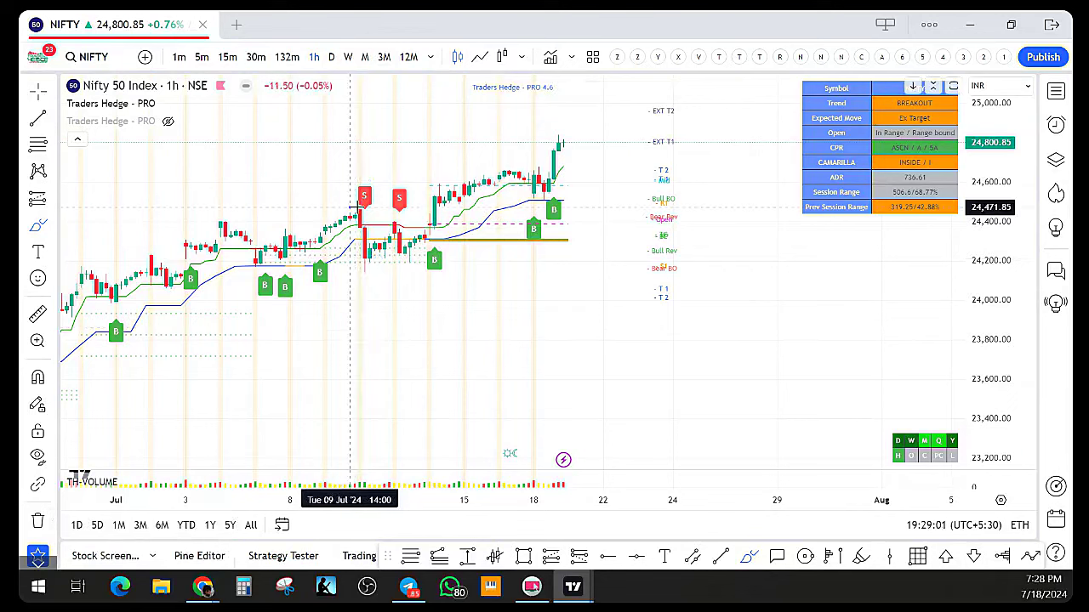
# Brush marks at the candle highs under both sell triggers and a rising line to 16 July, and clear all drawings
pyautogui.moveTo(355, 207); pyautogui.dragTo(376, 208)
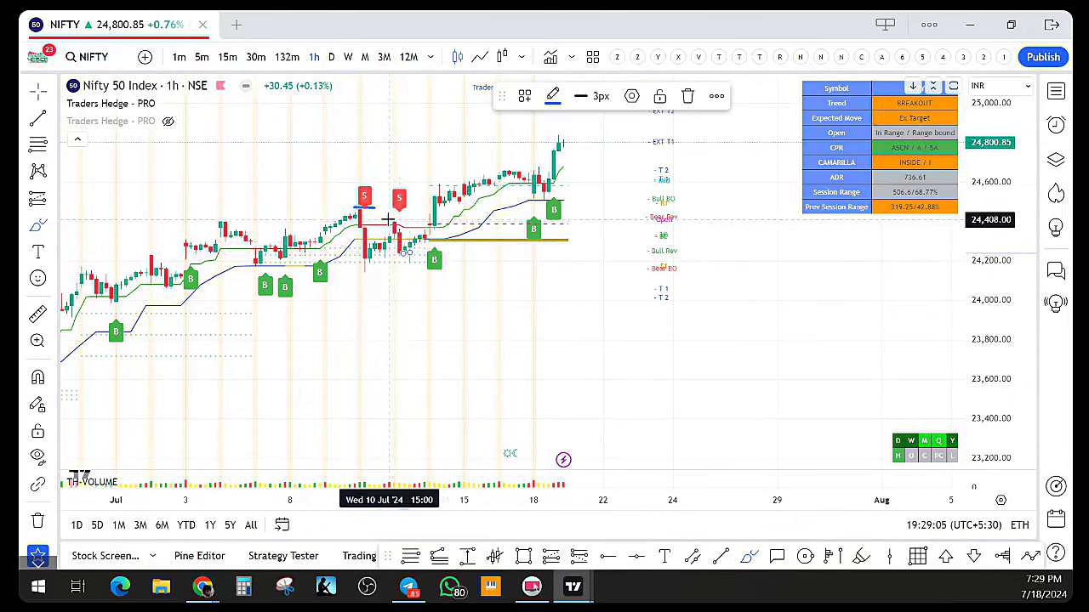
pyautogui.moveTo(391, 220)
pyautogui.mouseDown()
pyautogui.moveTo(417, 246)
pyautogui.moveTo(509, 177)
pyautogui.mouseUp()
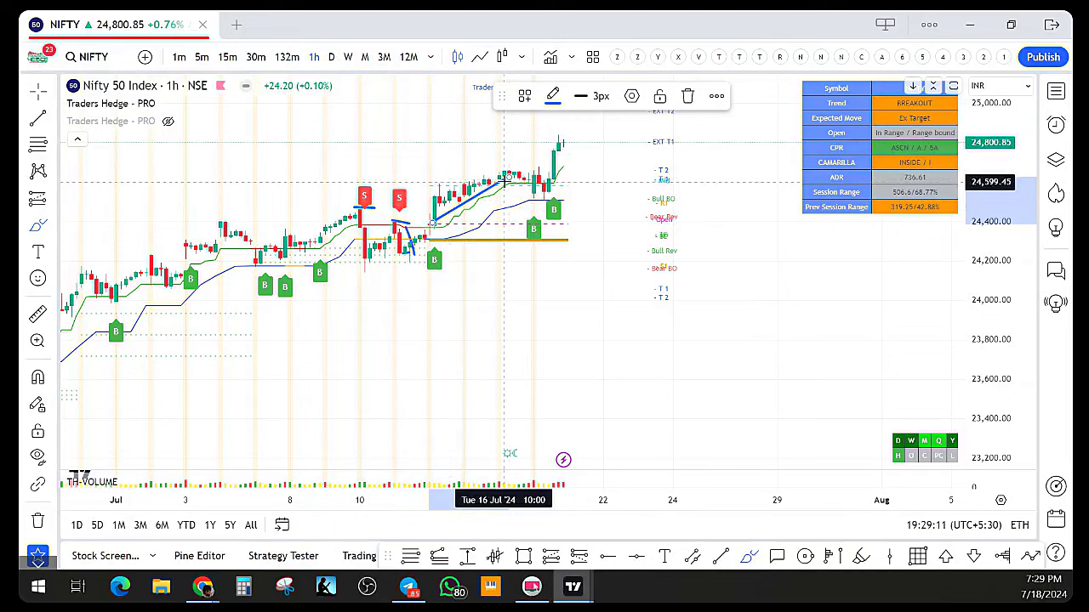
pyautogui.click(53, 520)
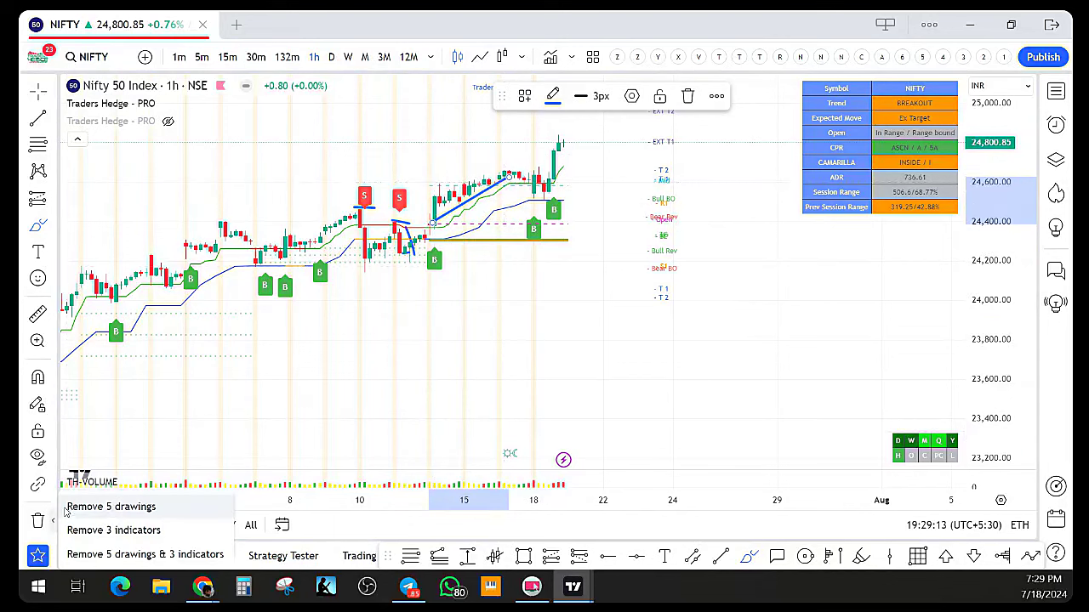
pyautogui.click(81, 507)
# Switch the Nifty 50 chart to the daily timeframe and rescale the price axis to fit recent candles and projected levels
pyautogui.scroll(-5, 474, 389)
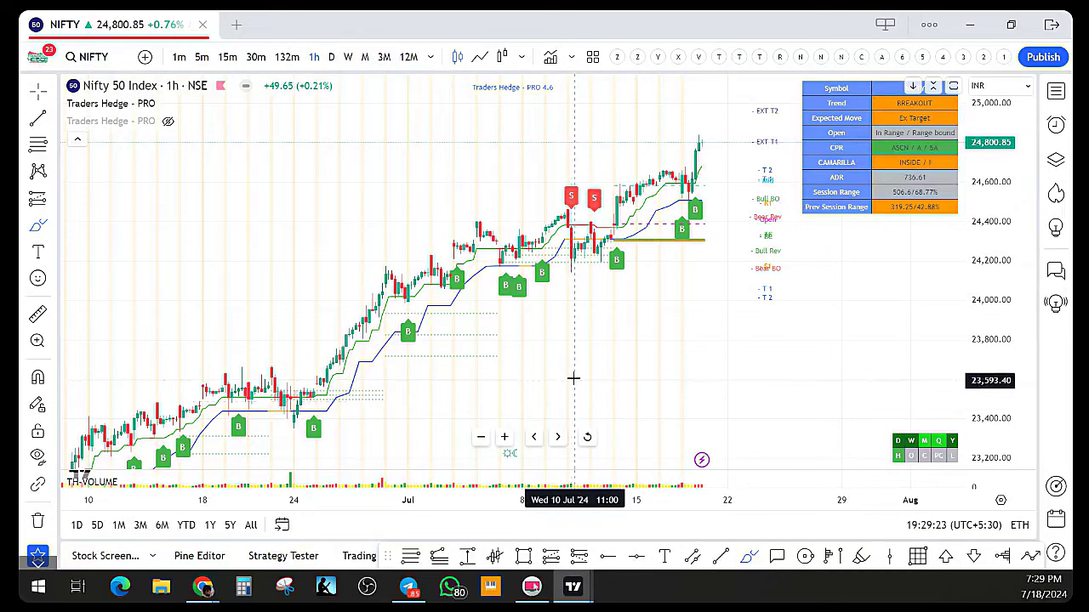
pyautogui.scroll(-2, 570, 377)
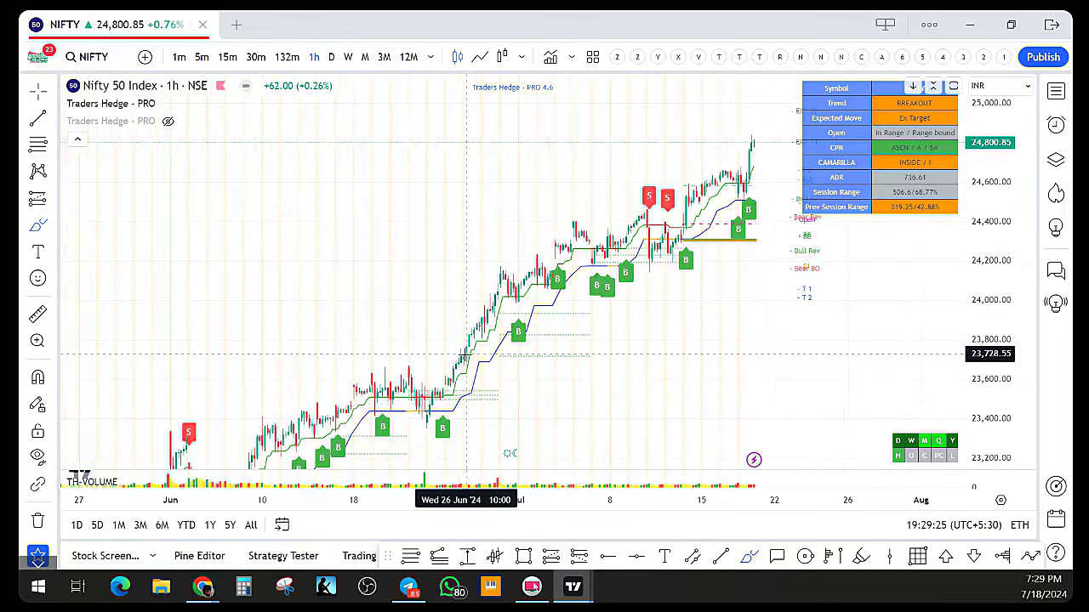
pyautogui.scroll(2, 466, 353)
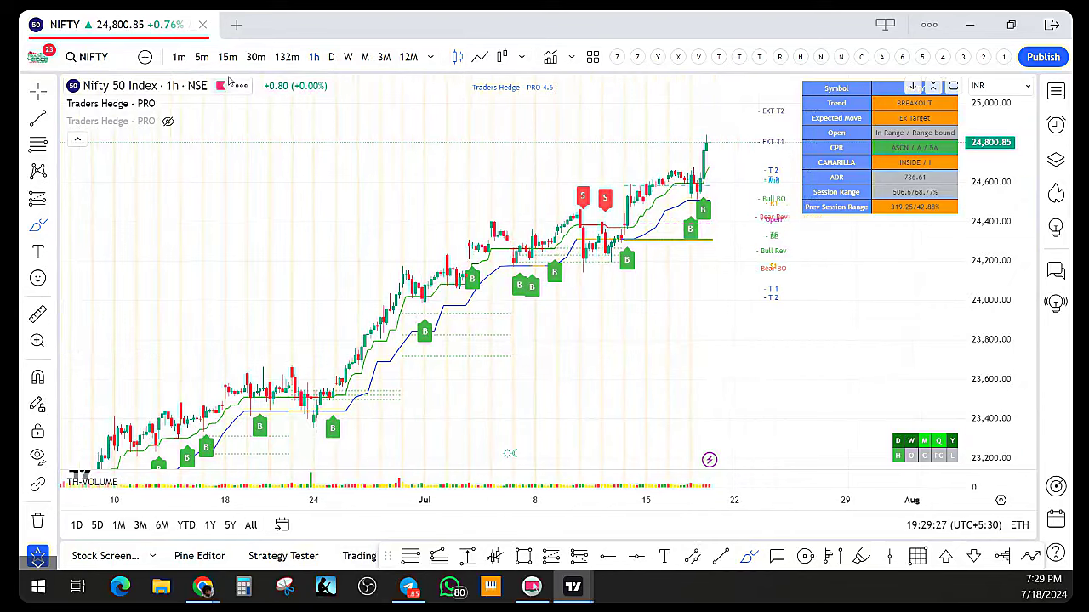
pyautogui.click(331, 60)
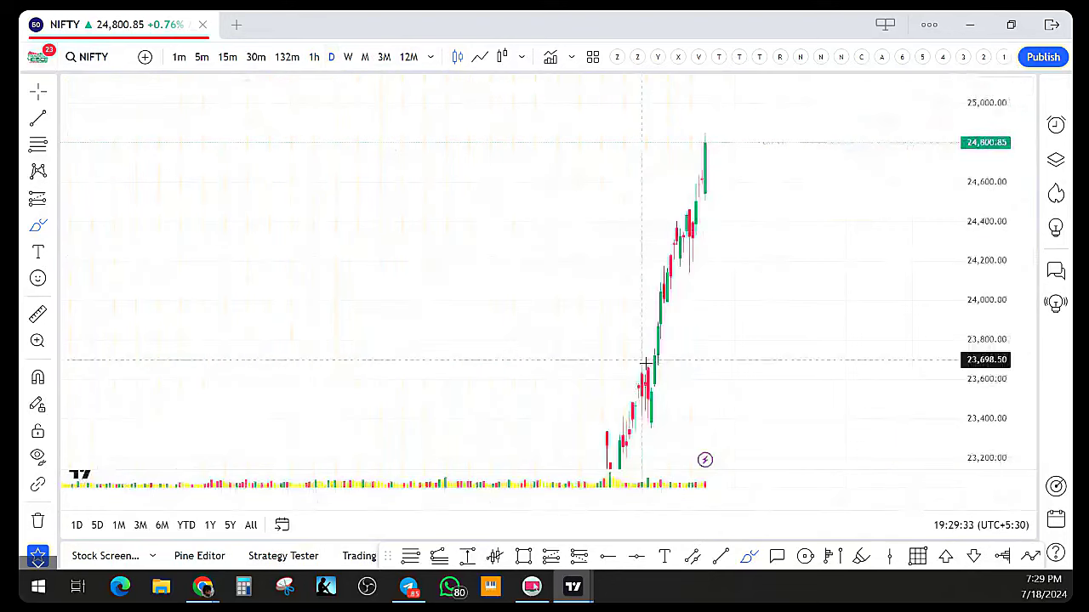
pyautogui.moveTo(1008, 195); pyautogui.dragTo(1008, 281)
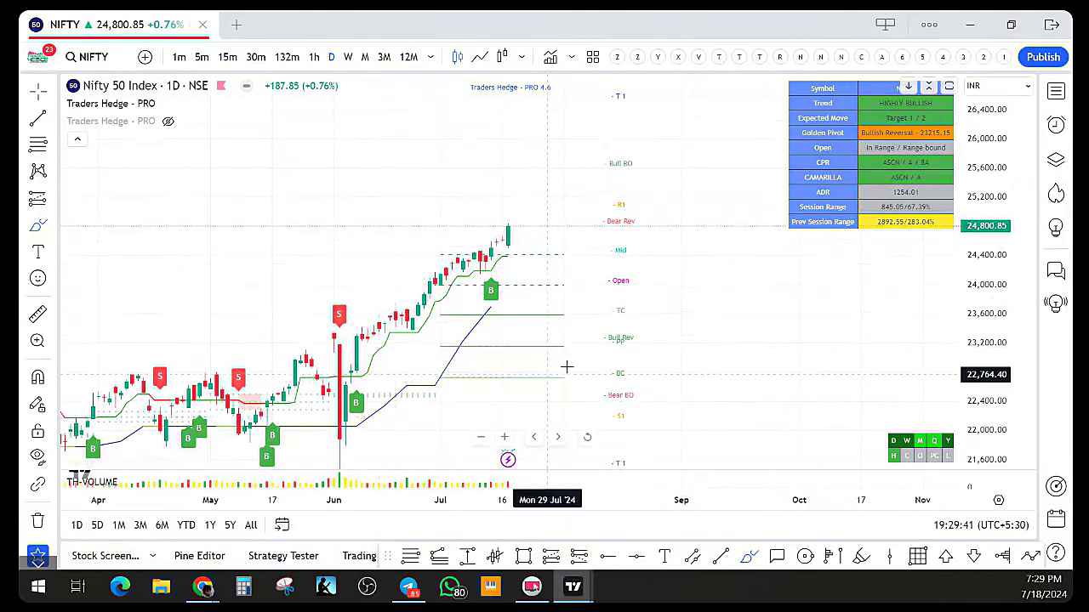
pyautogui.scroll(-1, 565, 366)
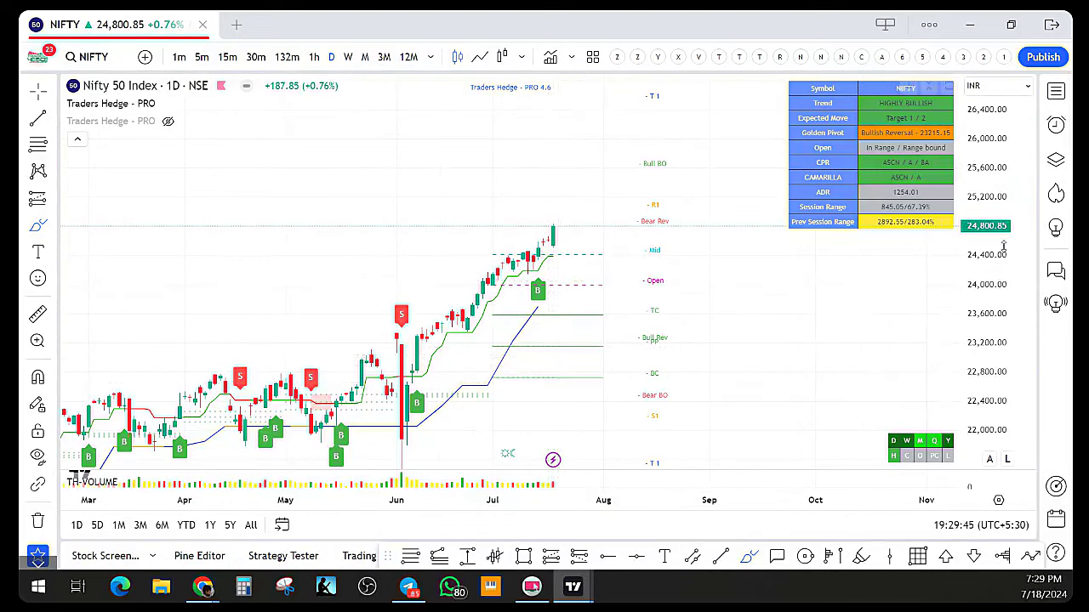
pyautogui.moveTo(1003, 247); pyautogui.dragTo(1005, 174)
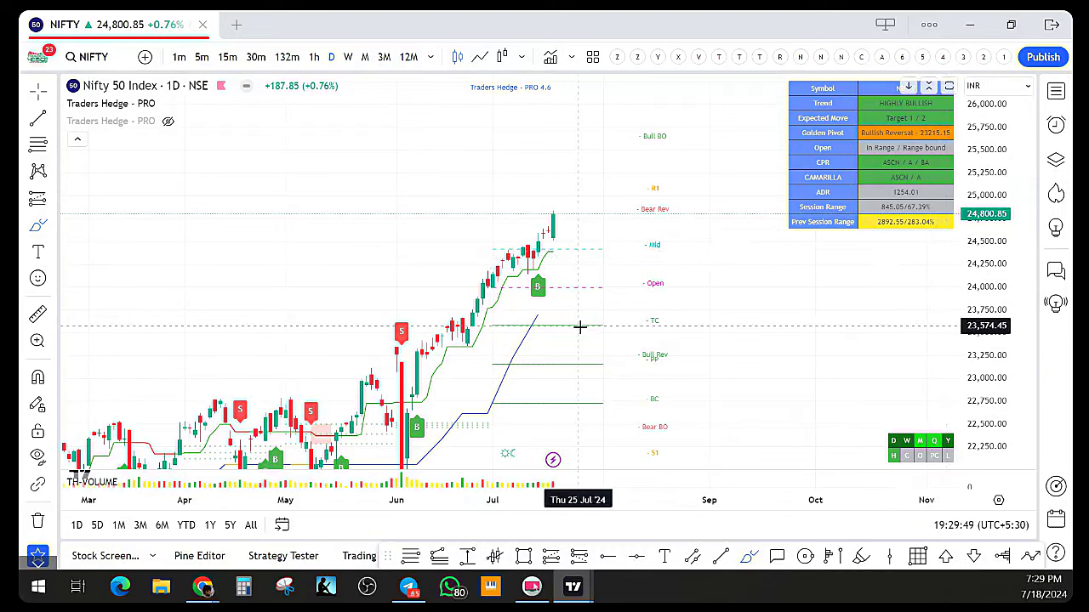
# Examine the daily chart's buy and sell triggers from early 2024 to July 2024 against the moving lines and projected levels
pyautogui.moveTo(628, 319); pyautogui.dragTo(588, 255)
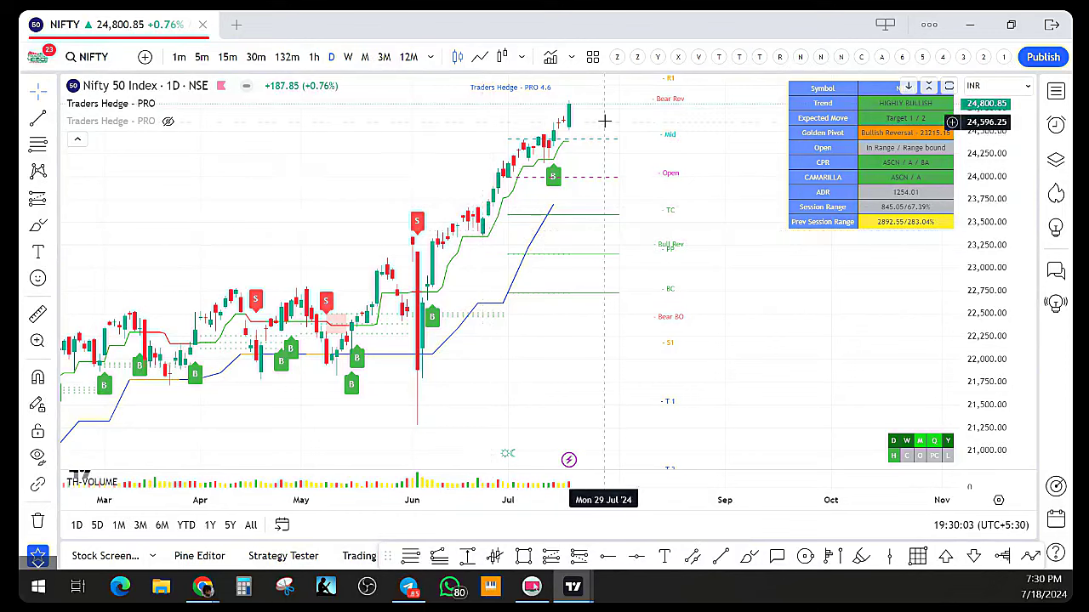
pyautogui.moveTo(600, 220); pyautogui.dragTo(589, 262)
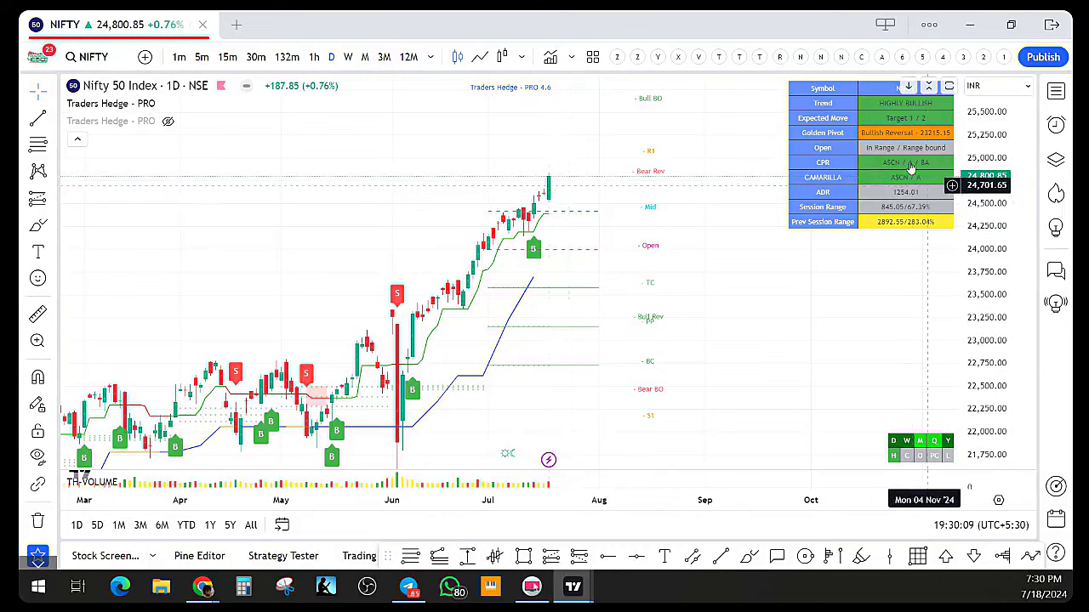
pyautogui.moveTo(986, 243); pyautogui.dragTo(987, 277)
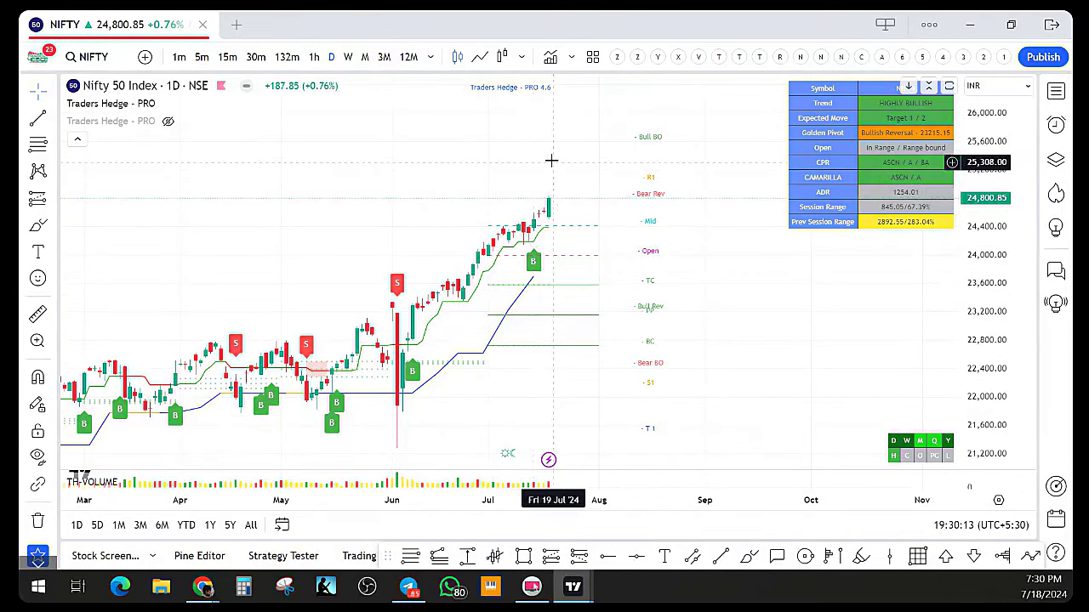
pyautogui.scroll(-1, 738, 250)
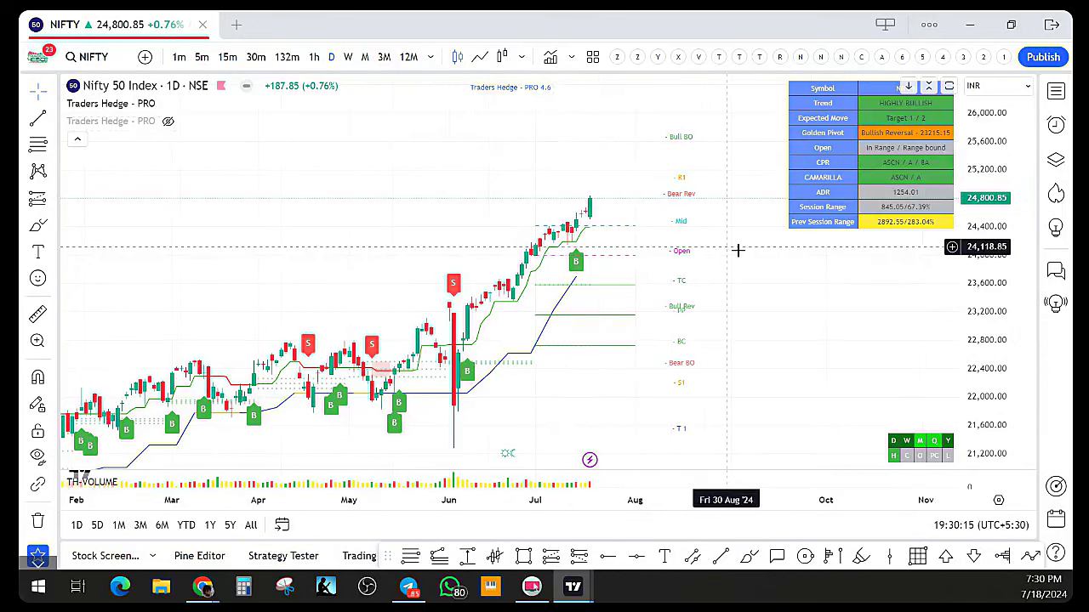
pyautogui.scroll(-1, 638, 316)
pyautogui.scroll(2, 414, 365)
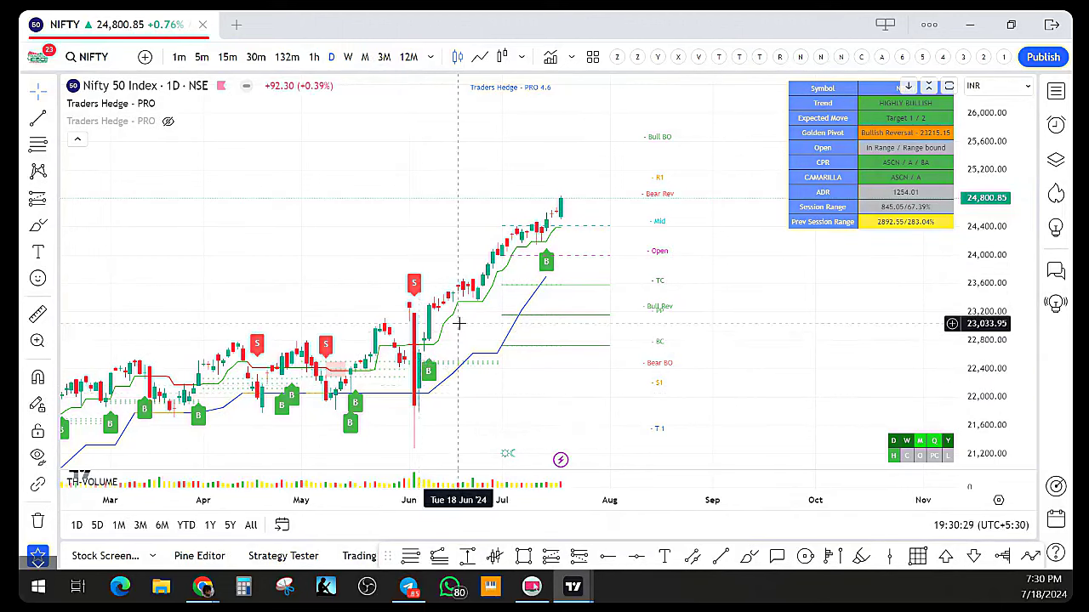
pyautogui.scroll(-2, 419, 341)
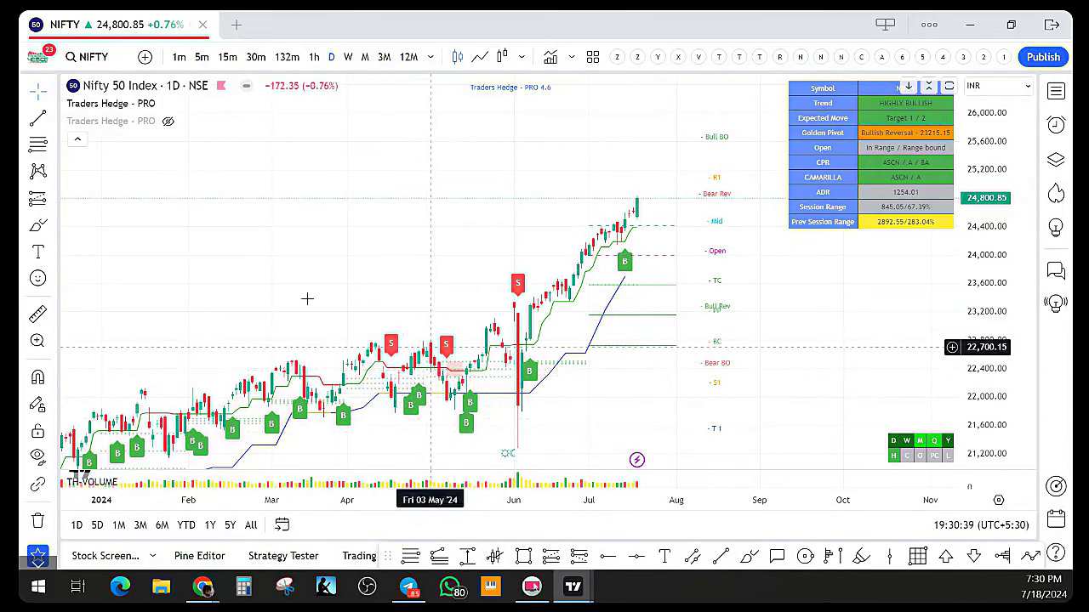
# Review the older daily triggers back to mid-2023, and return to the latest candles
pyautogui.moveTo(306, 297); pyautogui.dragTo(451, 192)
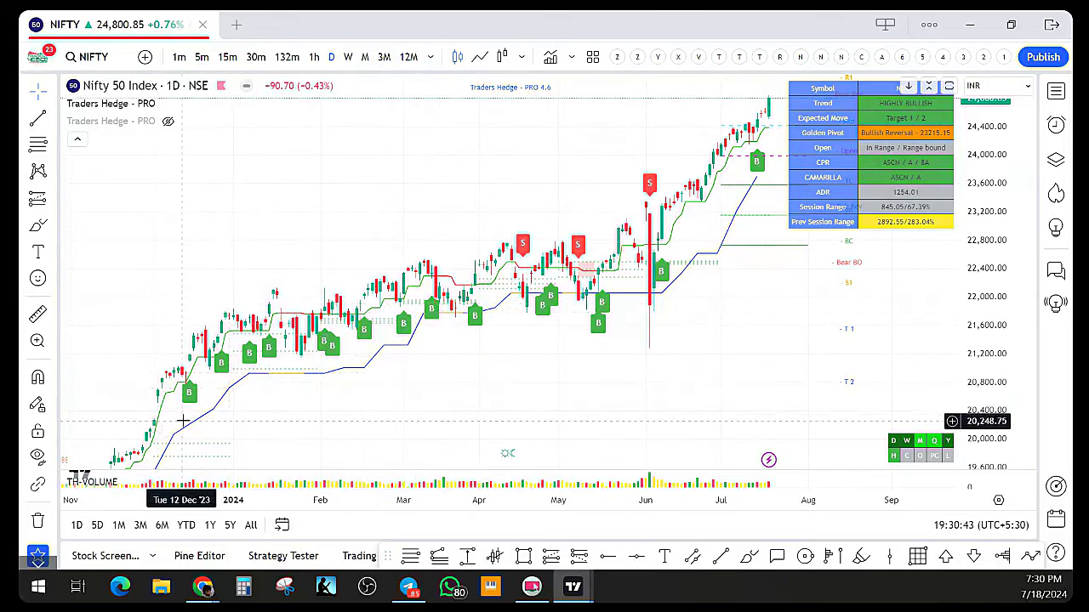
pyautogui.moveTo(379, 417); pyautogui.dragTo(754, 196)
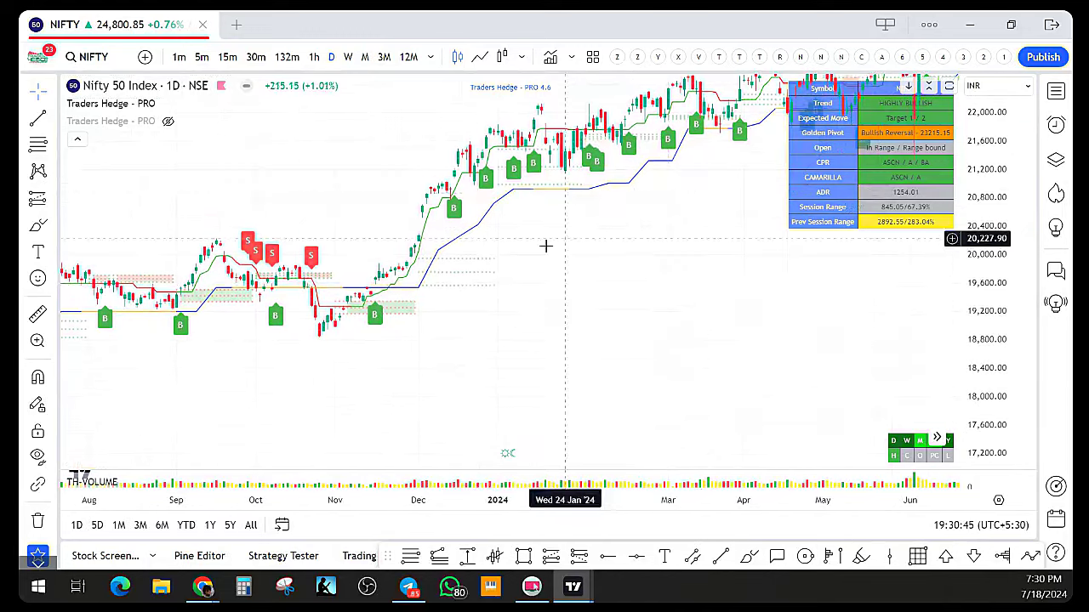
pyautogui.moveTo(480, 313); pyautogui.dragTo(430, 313)
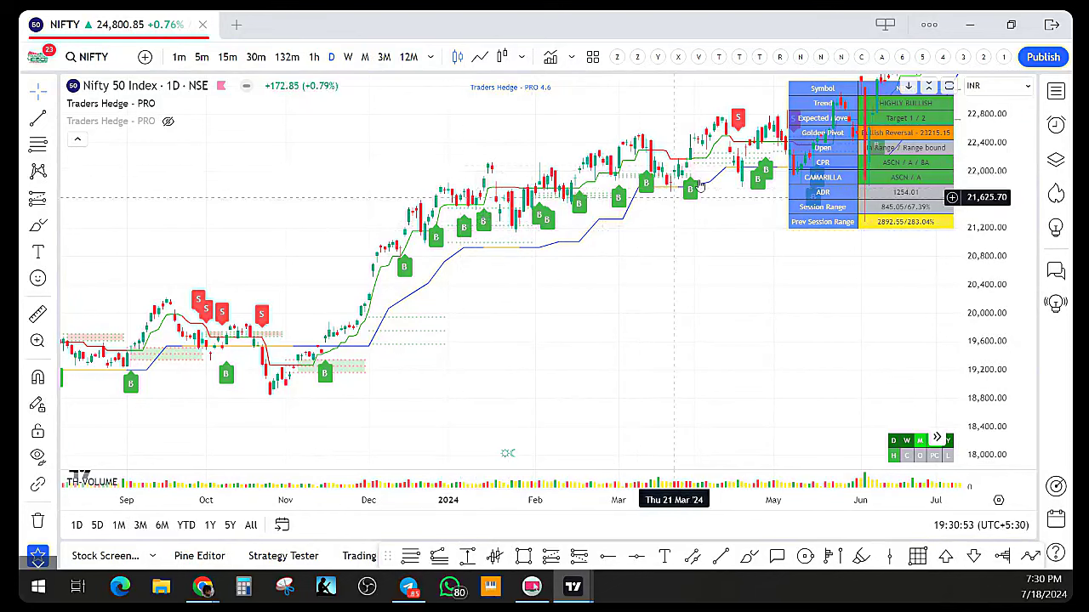
pyautogui.moveTo(482, 358); pyautogui.dragTo(613, 346)
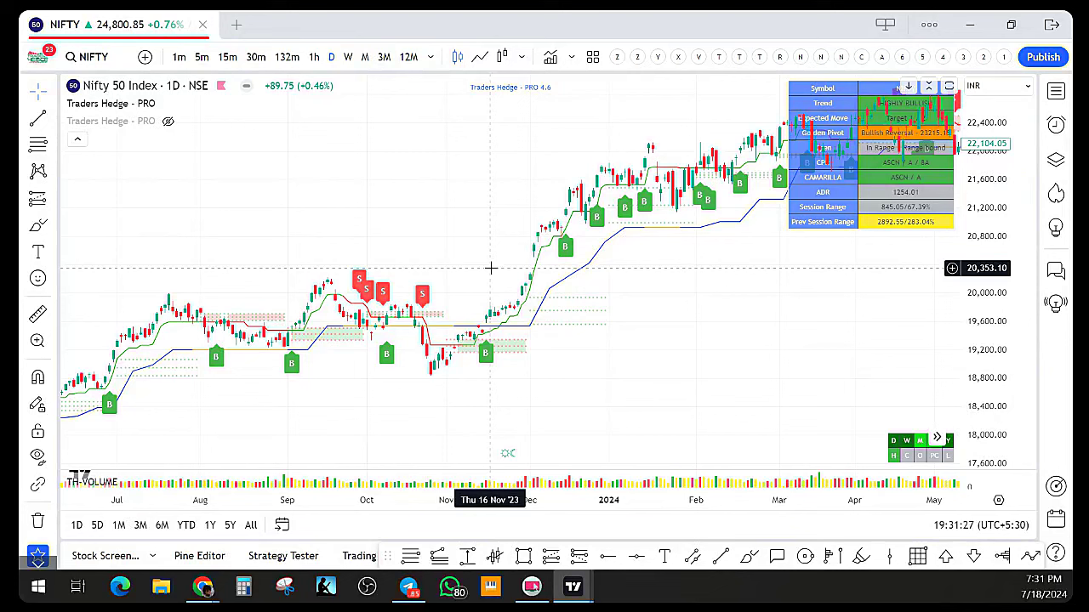
pyautogui.moveTo(636, 302); pyautogui.dragTo(194, 412)
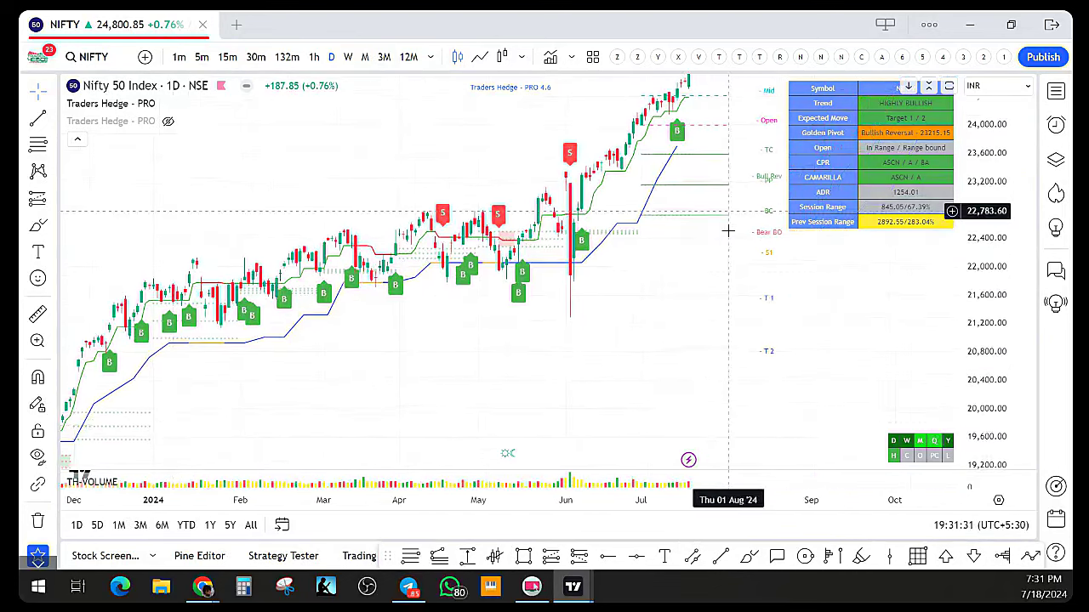
pyautogui.moveTo(714, 282); pyautogui.dragTo(522, 317)
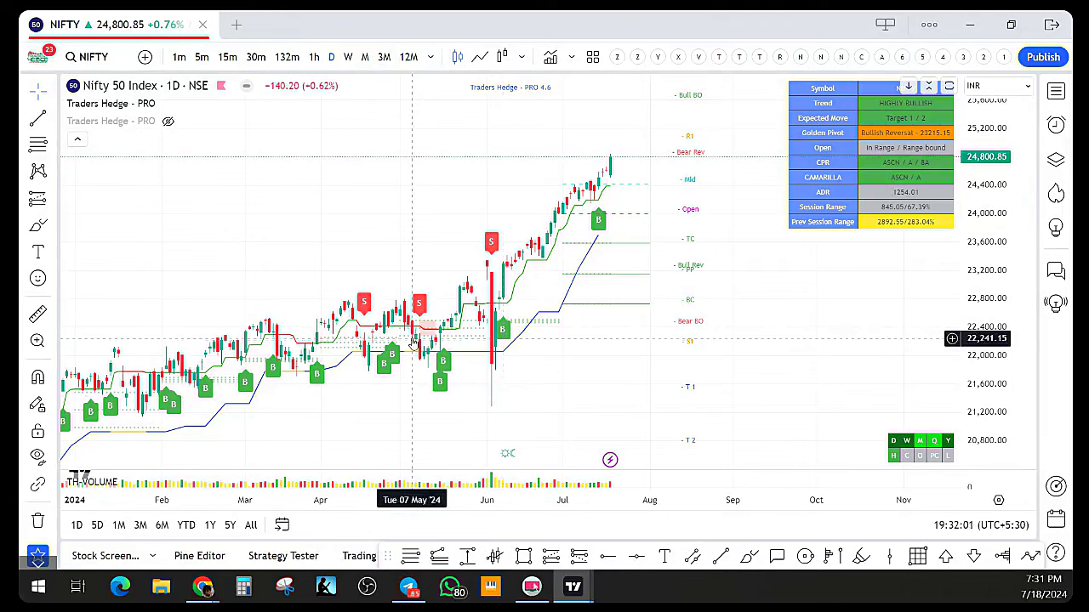
pyautogui.scroll(-2, 337, 232)
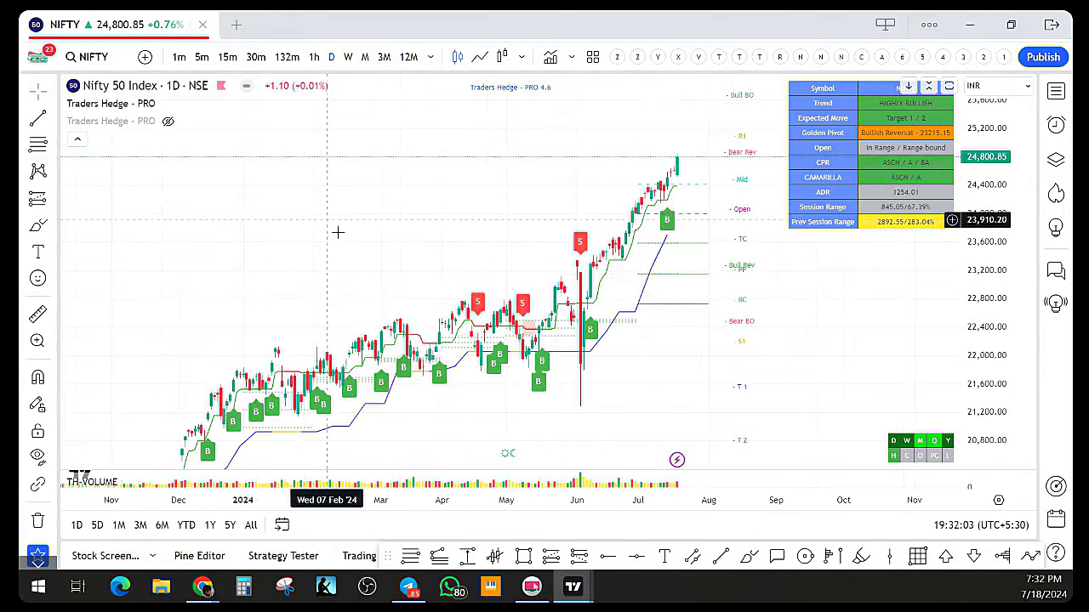
# Switch the chart to the weekly timeframe and examine its buy and sell triggers from 2022 to mid-2024
pyautogui.click(347, 59)
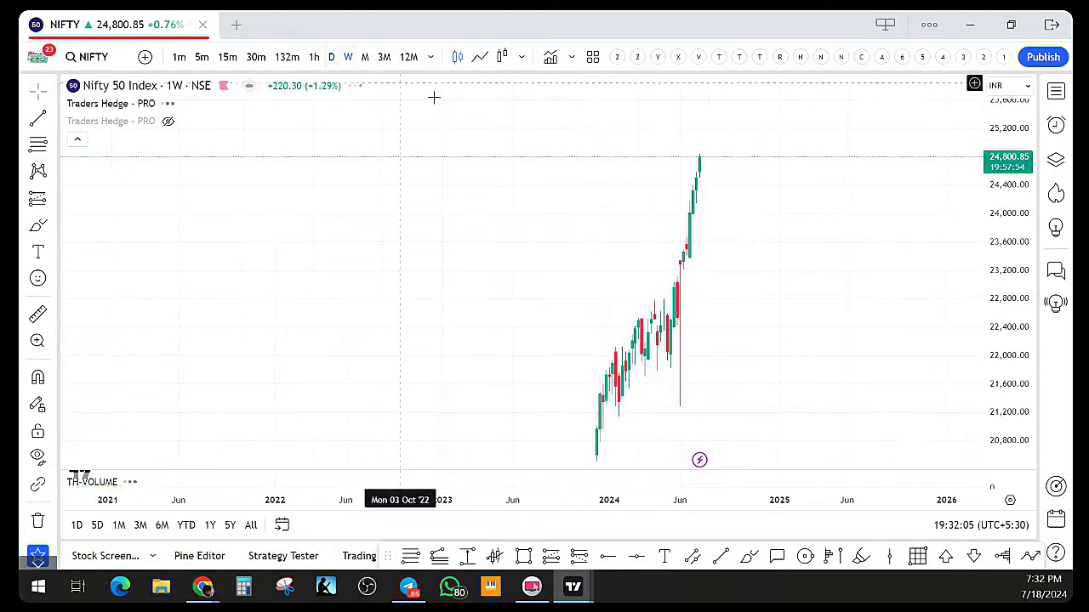
pyautogui.moveTo(970, 219); pyautogui.dragTo(841, 369)
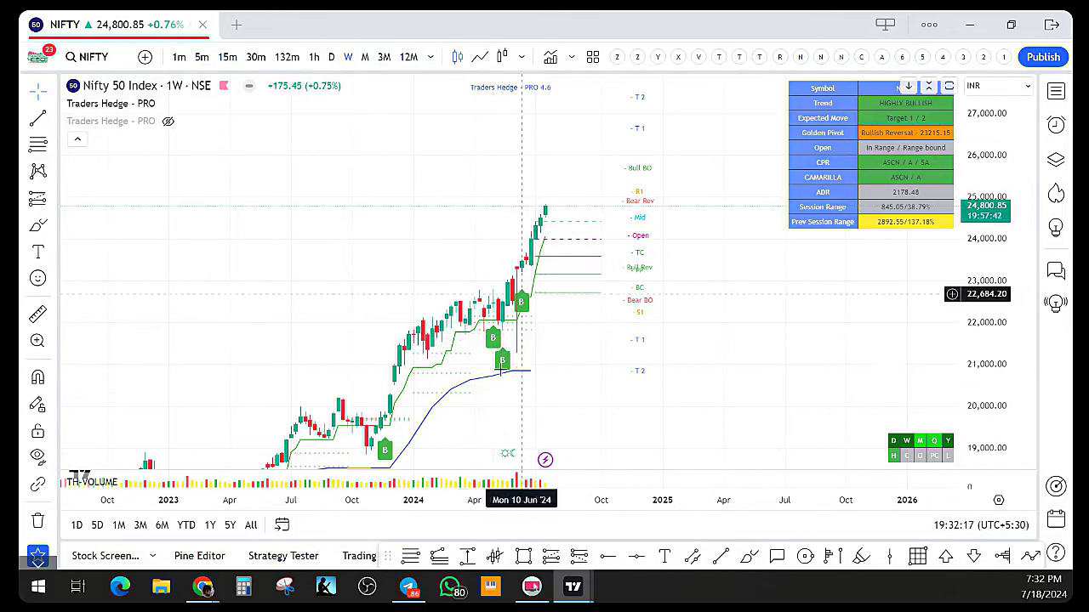
pyautogui.hscroll(-5, 627, 358)
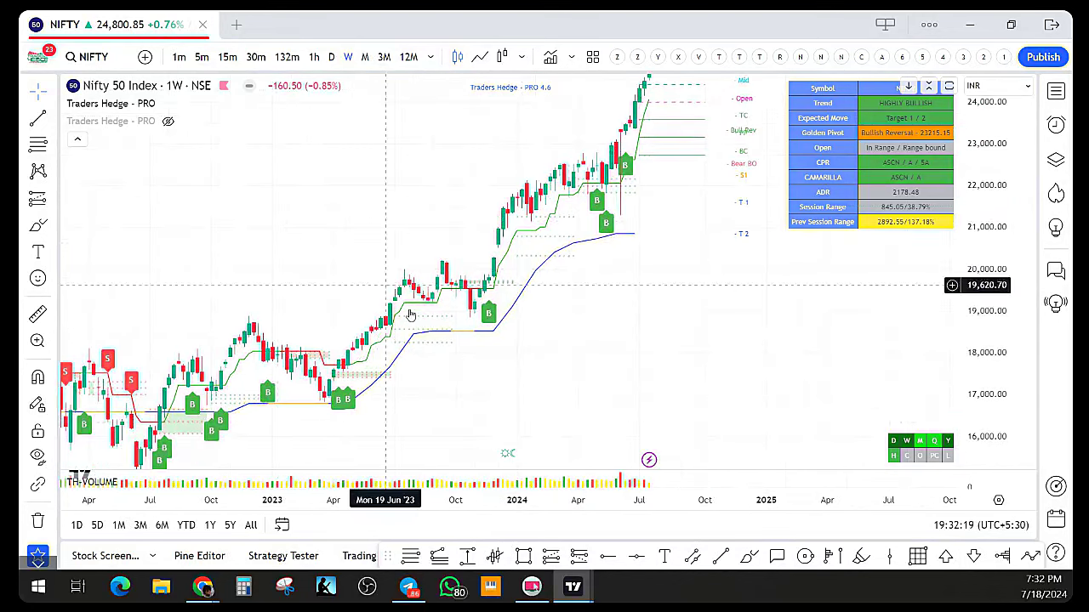
pyautogui.hscroll(5, 578, 327)
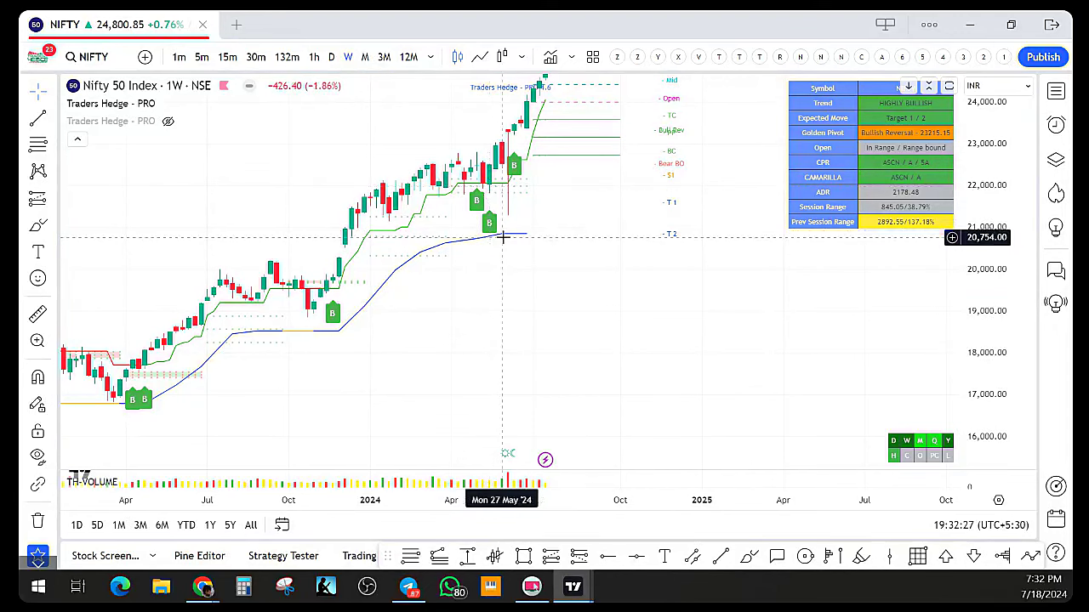
pyautogui.moveTo(382, 400); pyautogui.dragTo(407, 425)
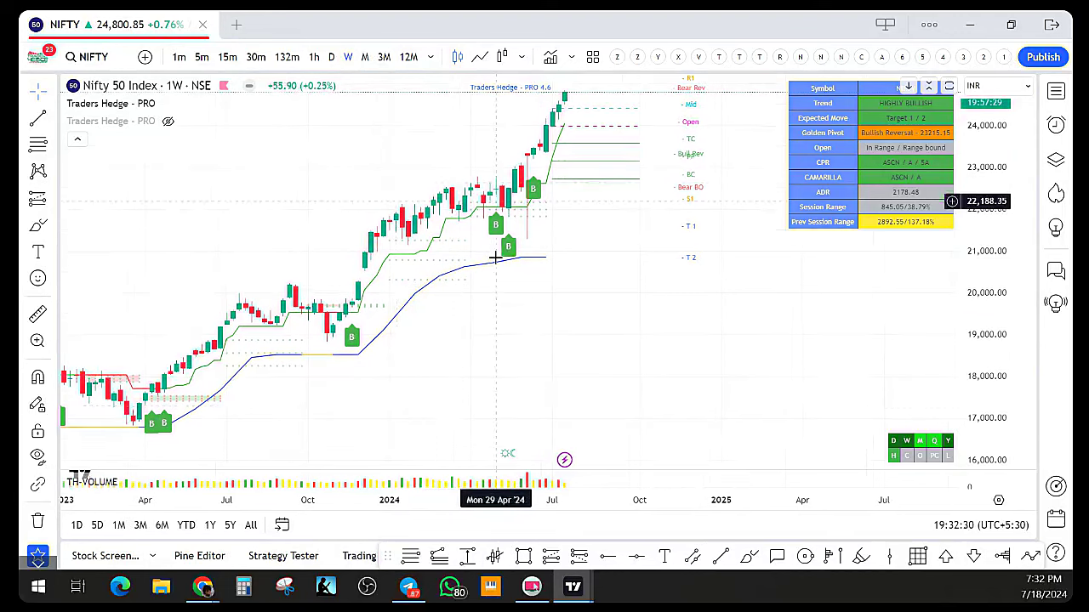
pyautogui.moveTo(596, 332); pyautogui.dragTo(731, 400)
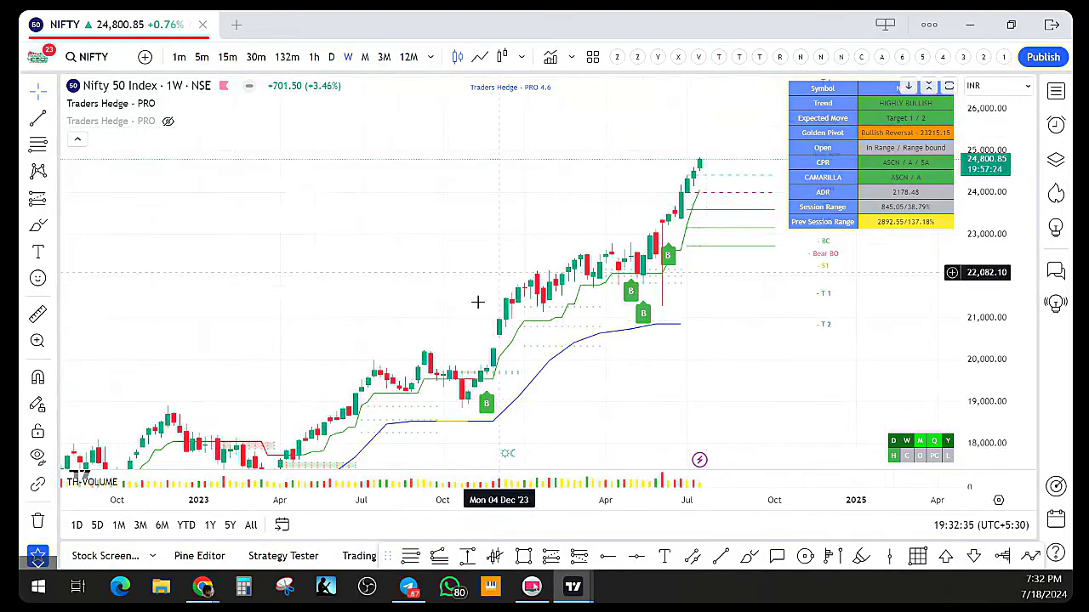
# Switch the chart to the monthly timeframe and examine the triggers around the 2020 fall and the following rally
pyautogui.click(364, 57)
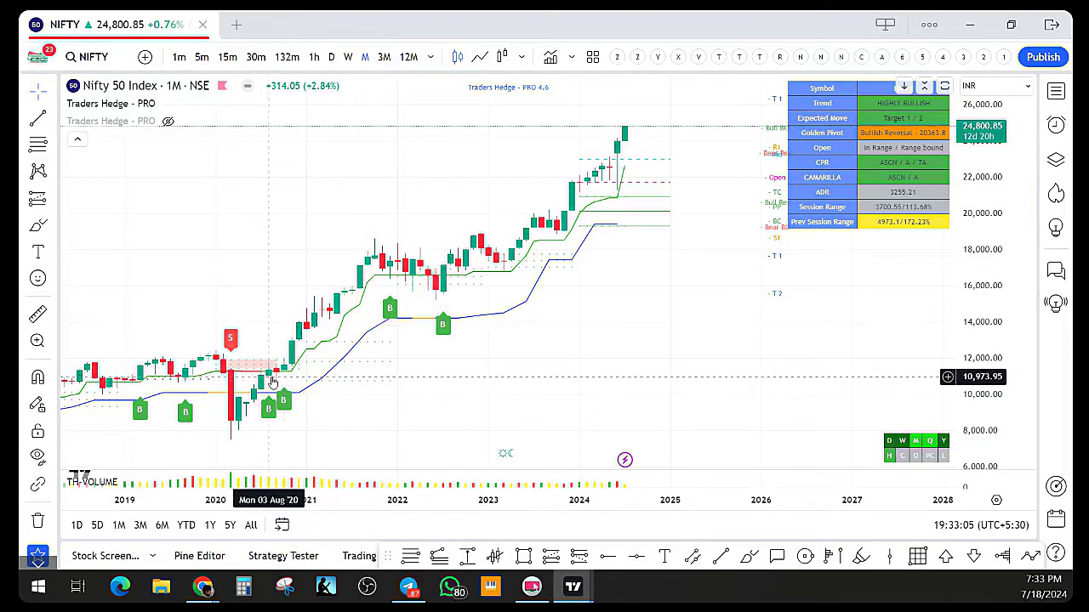
pyautogui.moveTo(301, 382); pyautogui.dragTo(373, 376)
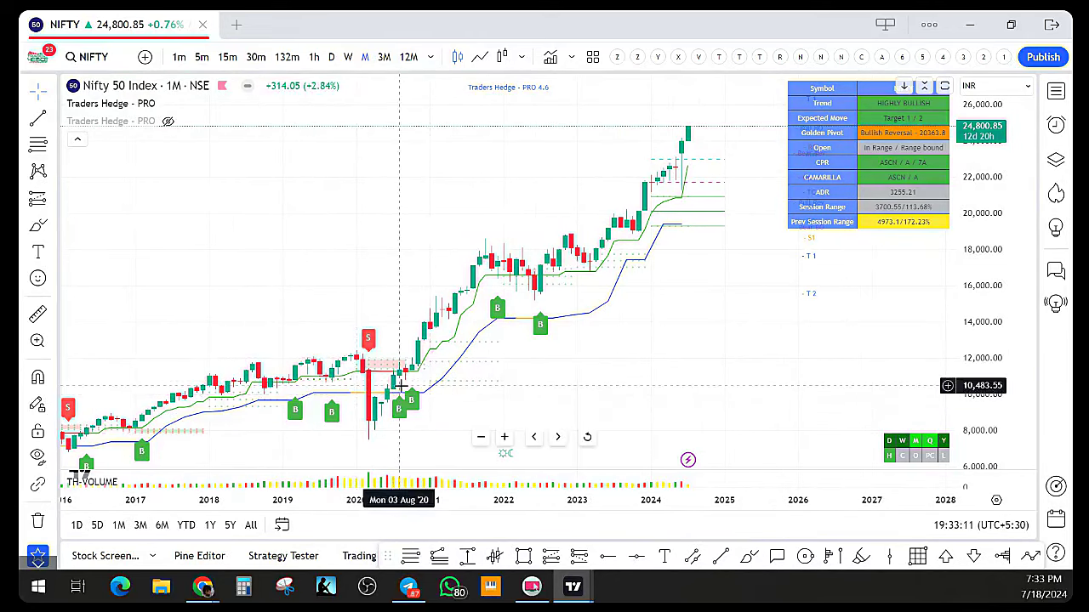
pyautogui.scroll(2, 352, 364)
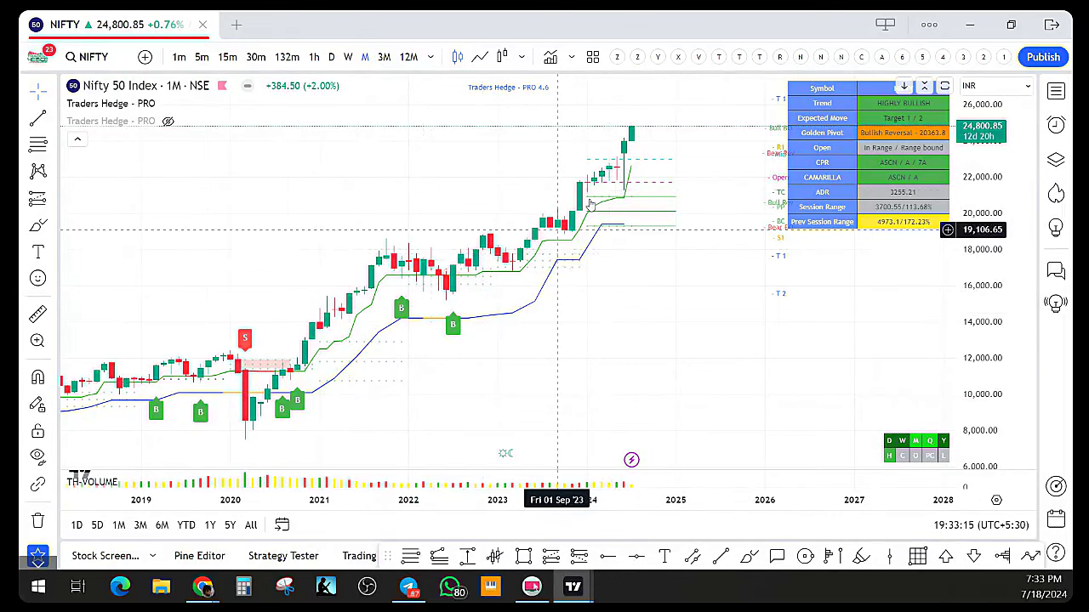
# Load the Nifty Bank Index from the watchlist and set its chart to the 5-minute timeframe
pyautogui.click(1056, 91)
pyautogui.scroll(-3, 855, 279)
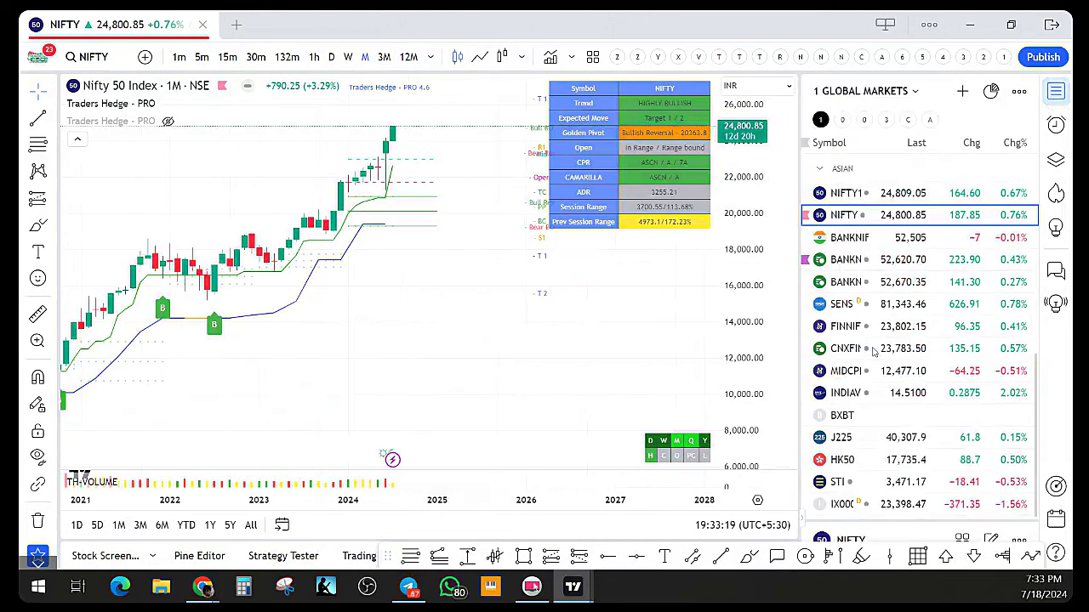
pyautogui.click(850, 259)
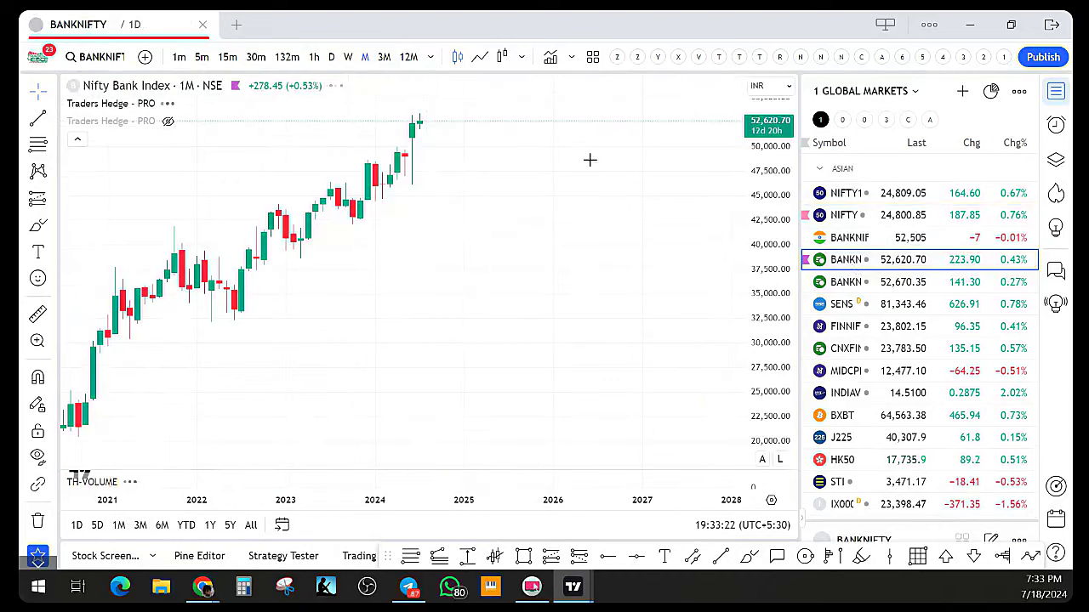
pyautogui.click(201, 57)
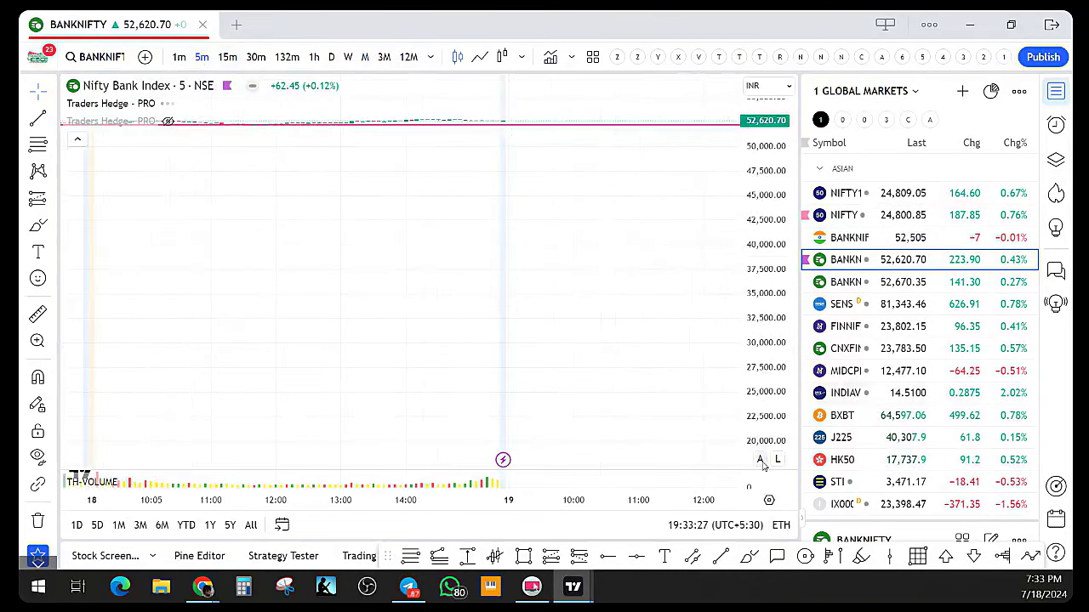
# Fit the price scale and examine the 5-minute Nifty Bank buy and sell triggers across the 12 to 18 July sessions
pyautogui.scroll(-2, 630, 391)
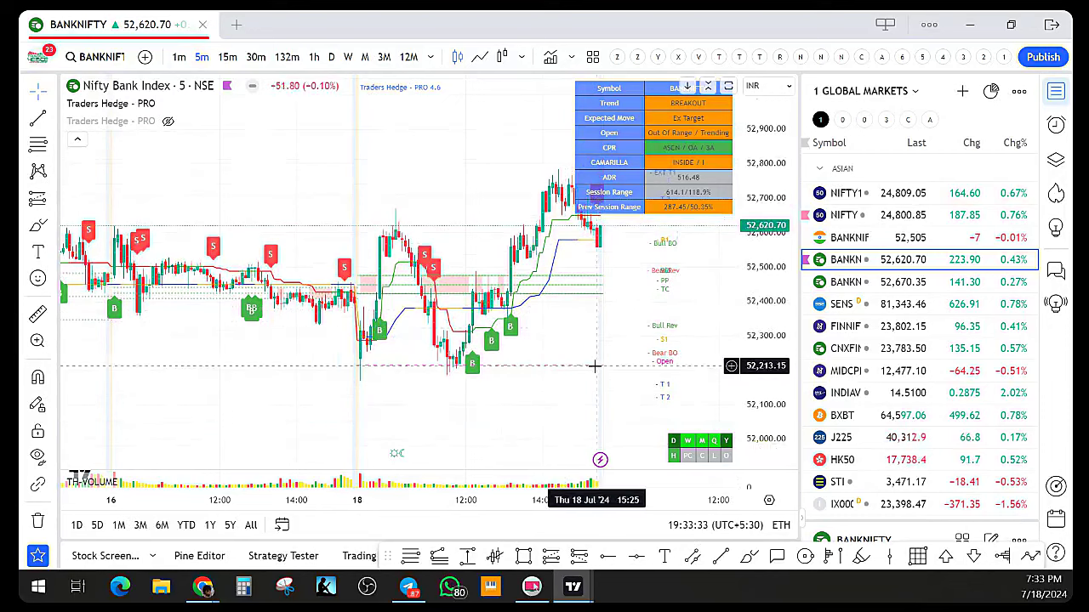
pyautogui.scroll(1, 594, 366)
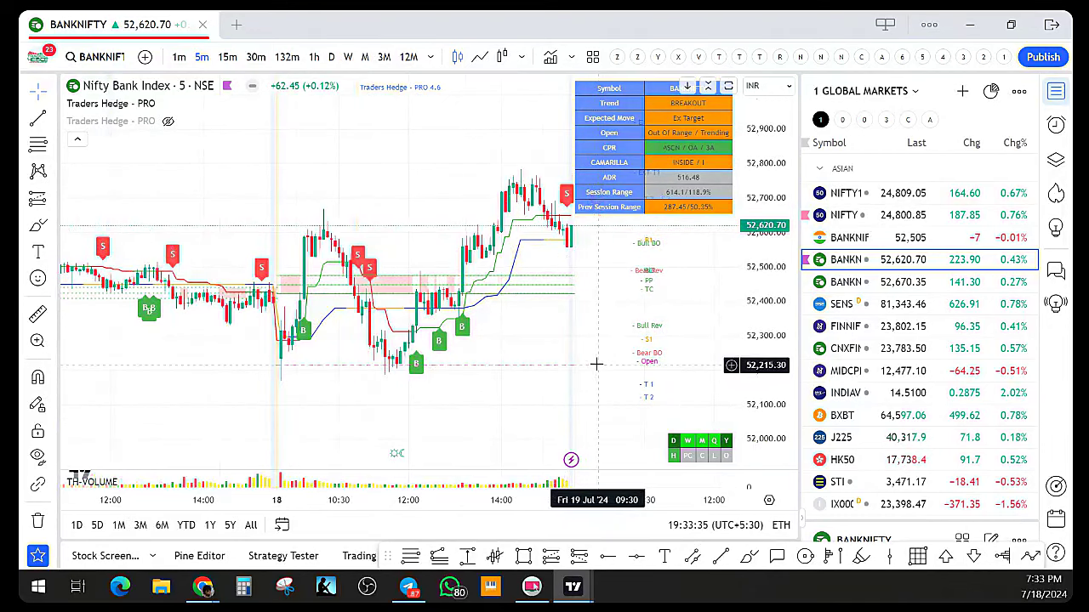
pyautogui.scroll(-1, 612, 350)
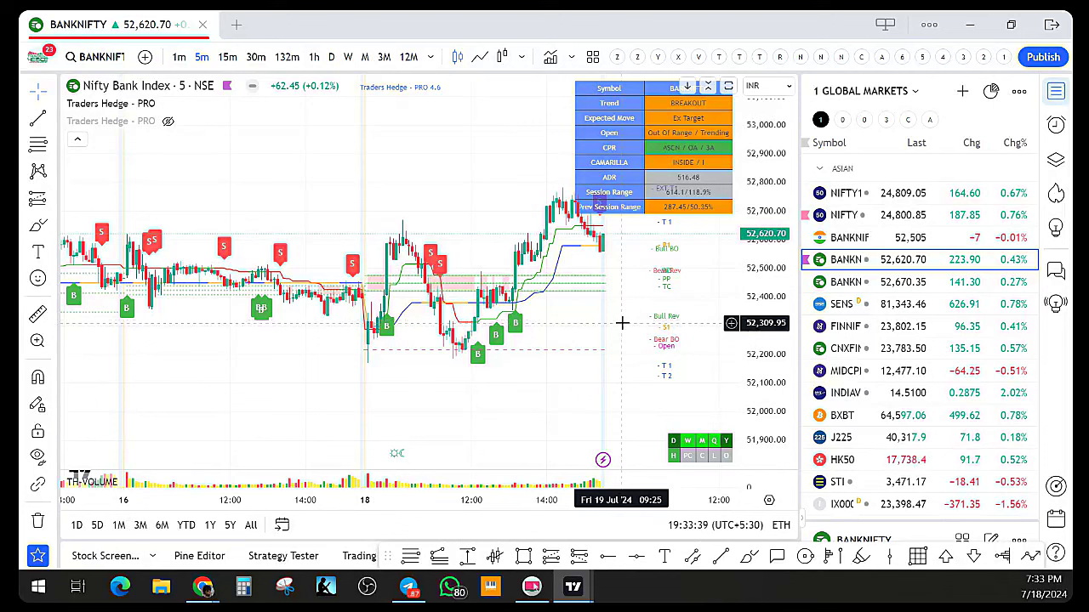
pyautogui.moveTo(307, 387); pyautogui.dragTo(174, 407)
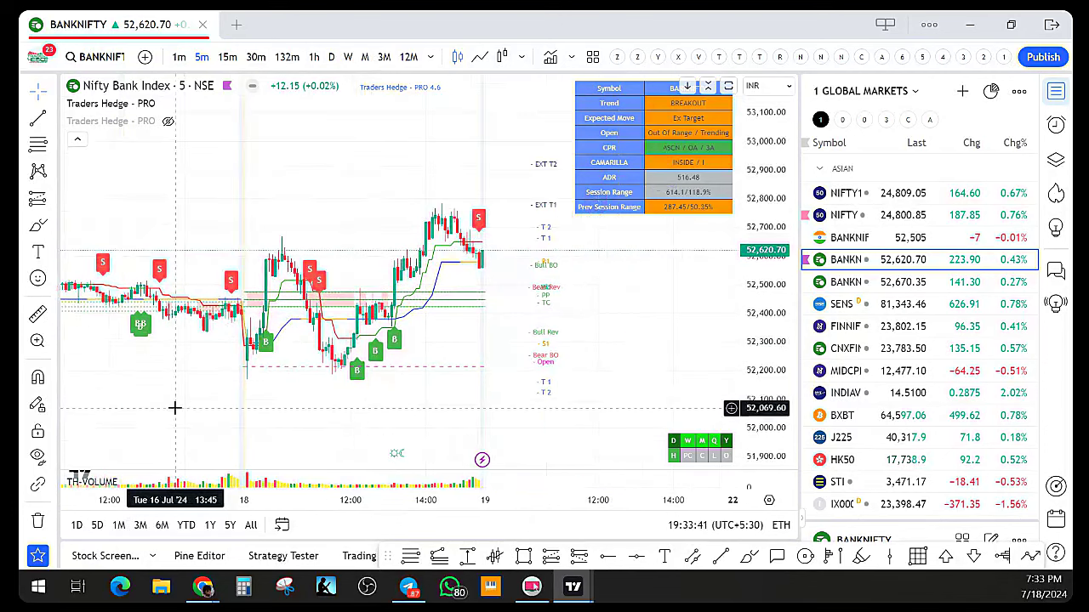
pyautogui.scroll(1, 459, 368)
pyautogui.moveTo(554, 365); pyautogui.dragTo(608, 372)
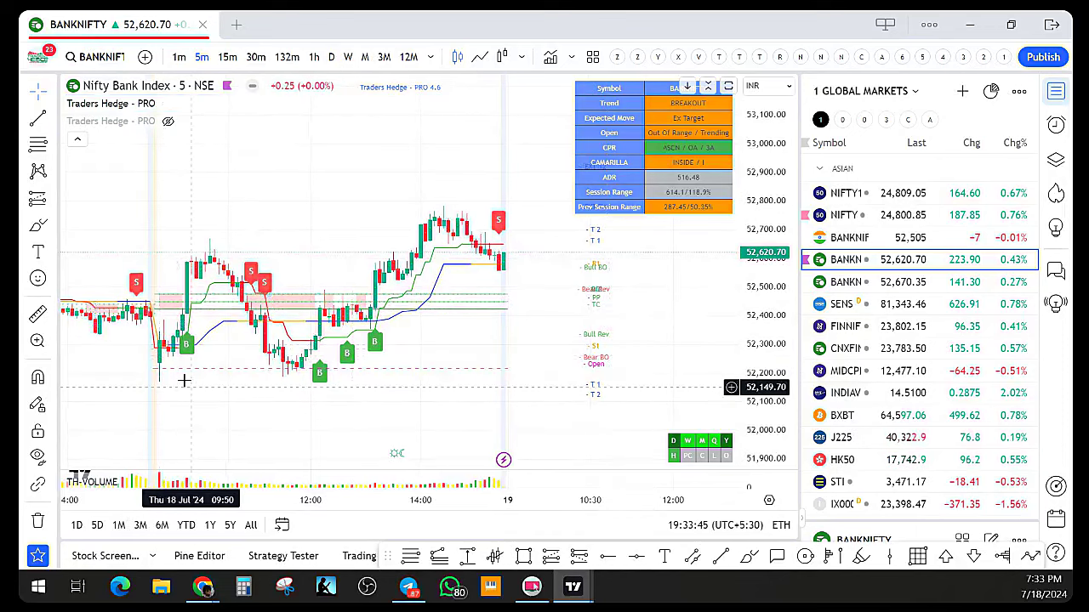
pyautogui.scroll(-2, 240, 370)
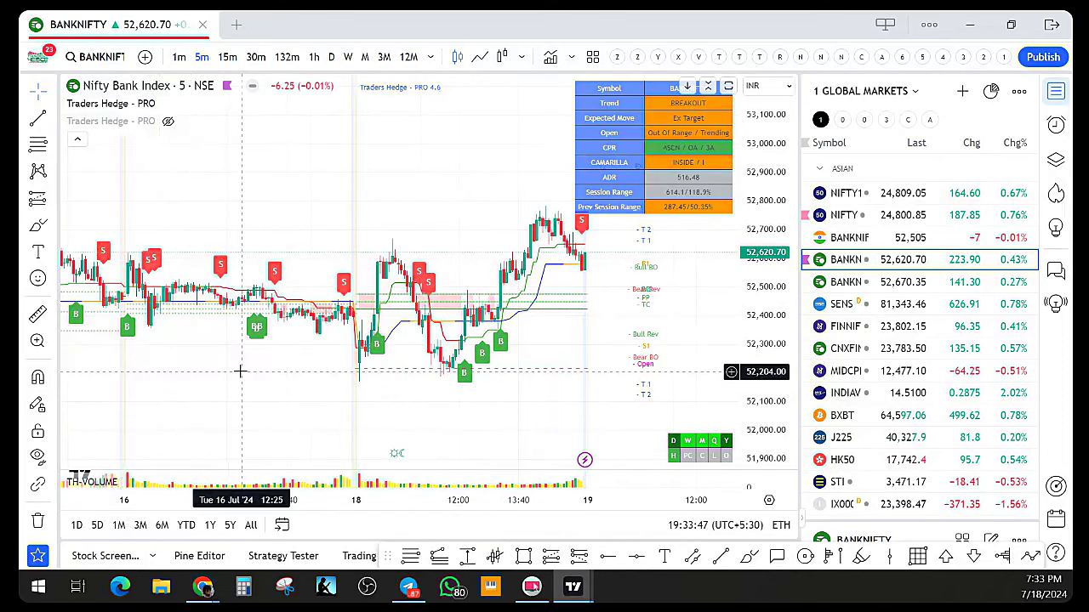
pyautogui.scroll(-1, 281, 332)
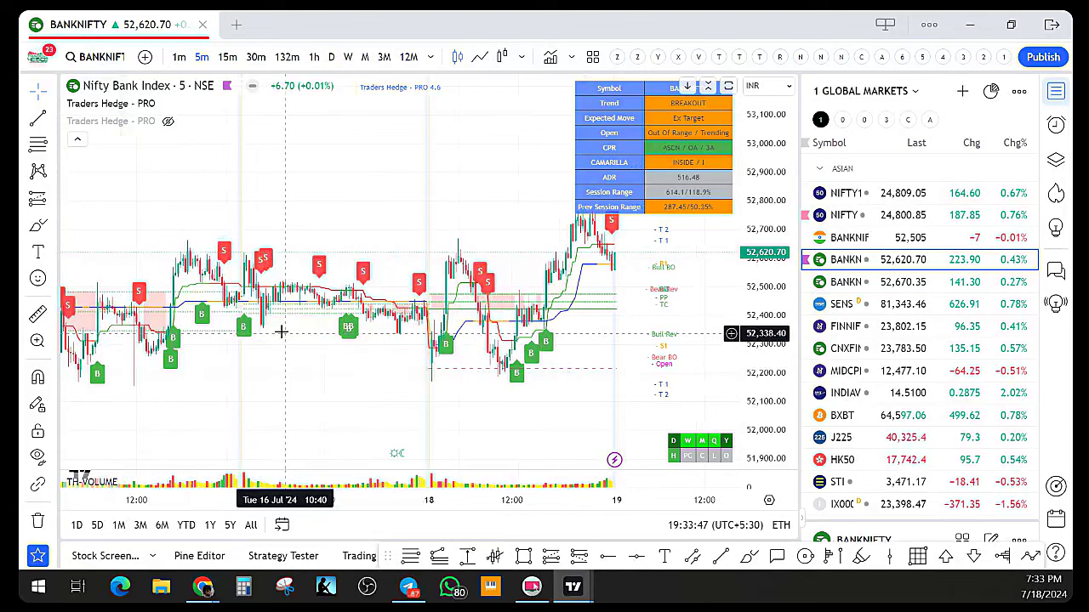
pyautogui.scroll(-1, 281, 332)
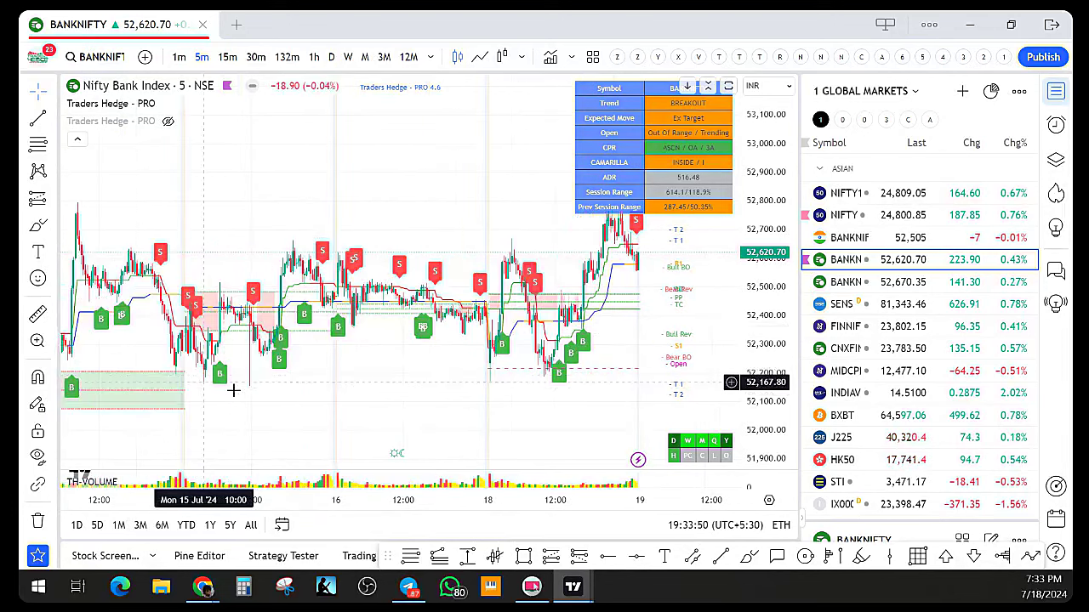
pyautogui.scroll(-1, 230, 383)
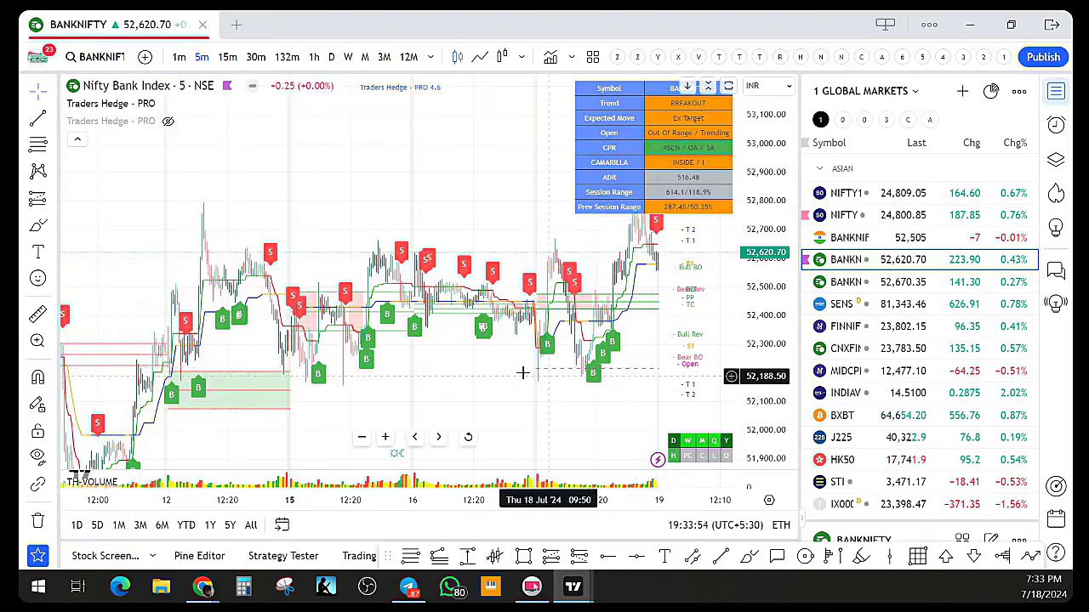
# Examine the 18 July session's 5-minute triggers against the trend lines and the preceding sideways session
pyautogui.scroll(3, 510, 372)
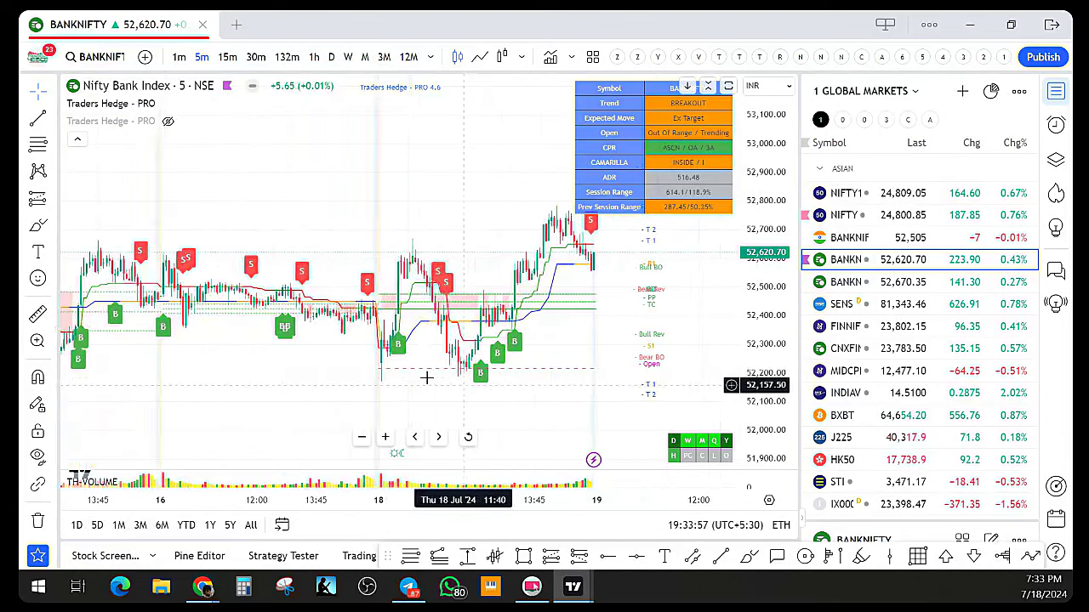
pyautogui.scroll(1, 330, 322)
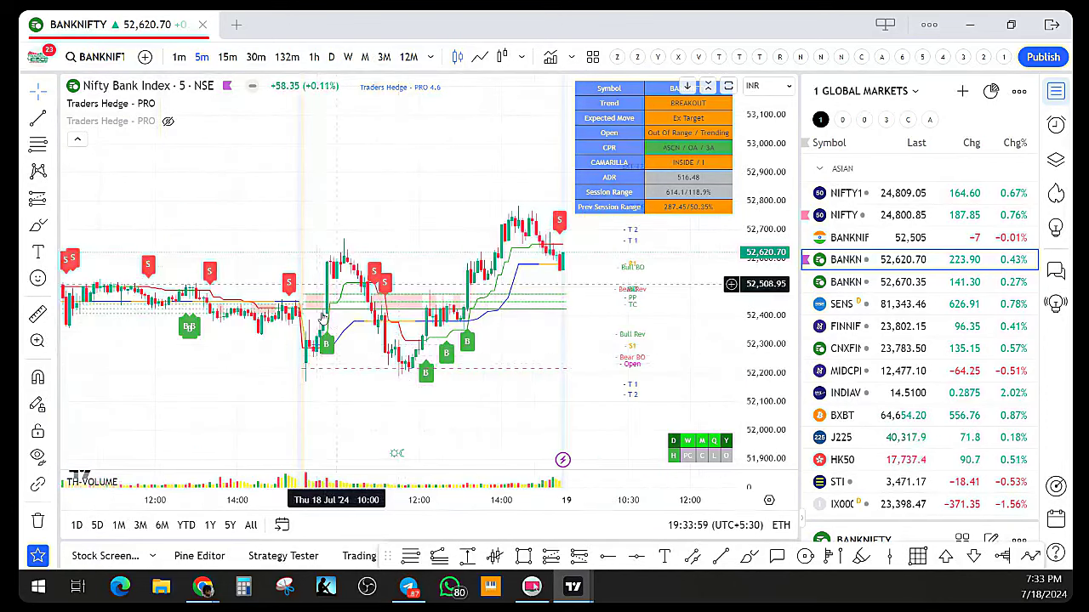
pyautogui.scroll(-2, 387, 277)
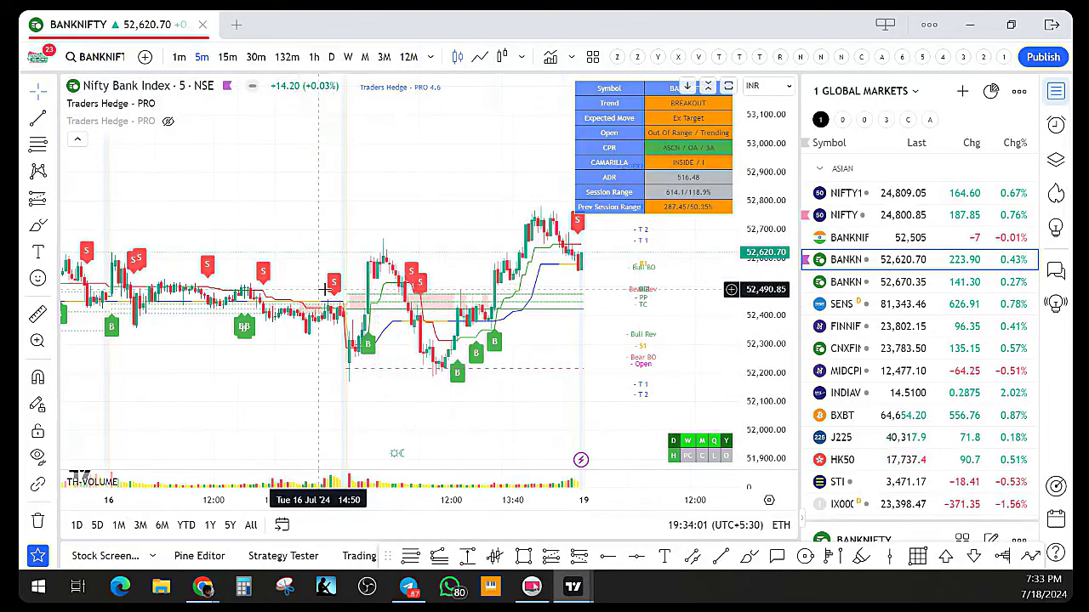
pyautogui.scroll(-1, 386, 277)
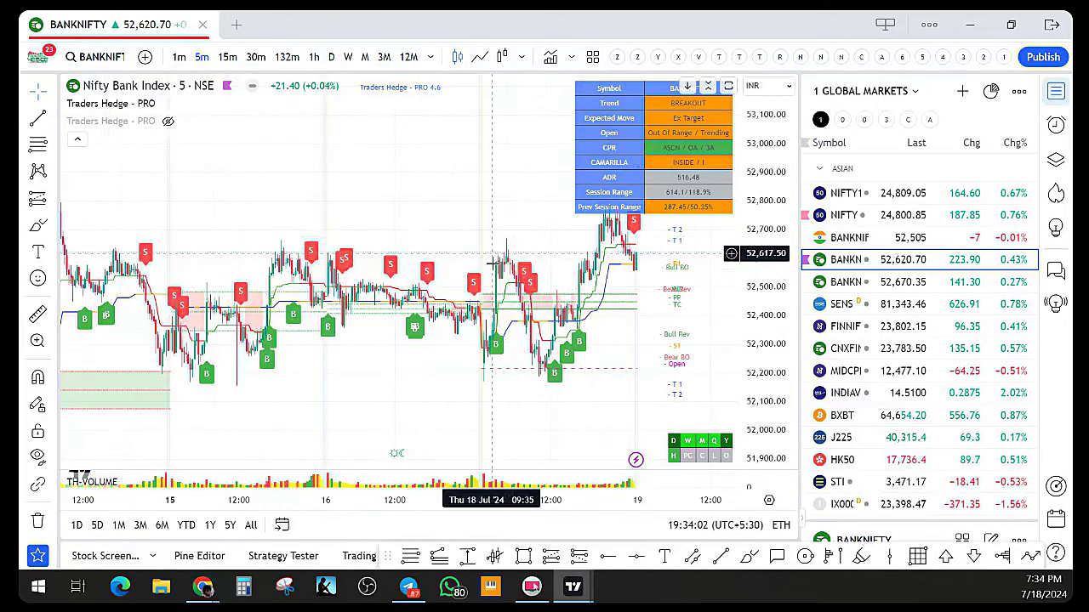
pyautogui.scroll(-2, 498, 262)
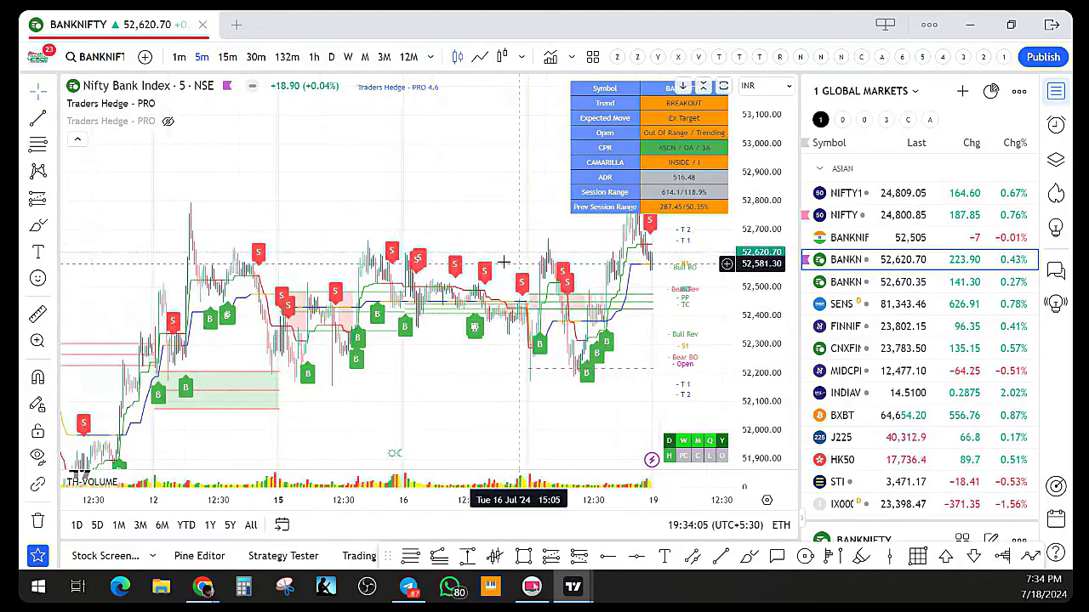
pyautogui.scroll(3, 503, 262)
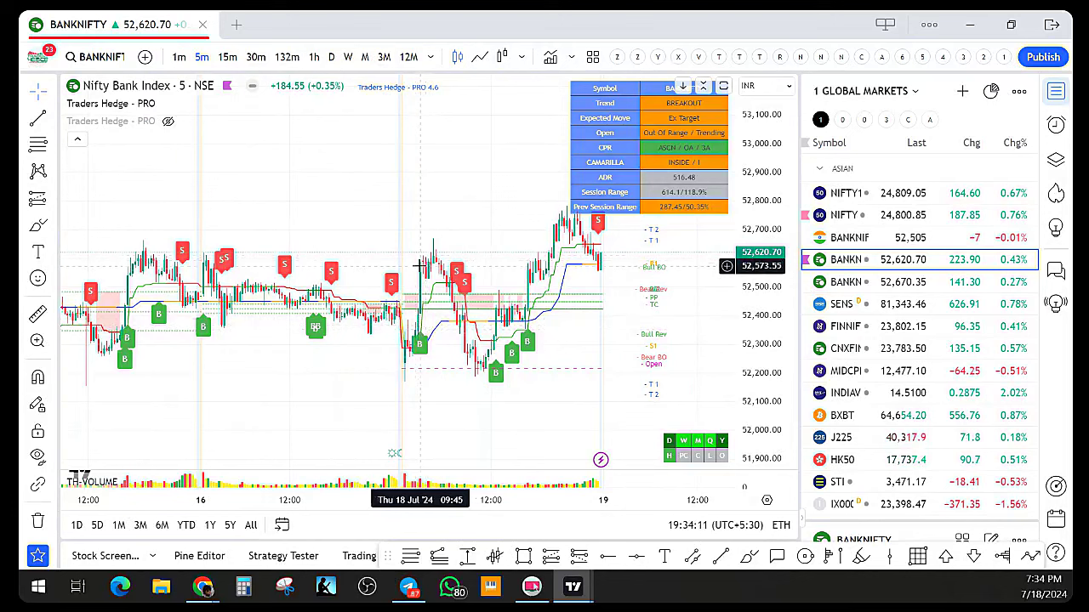
pyautogui.scroll(3, 420, 267)
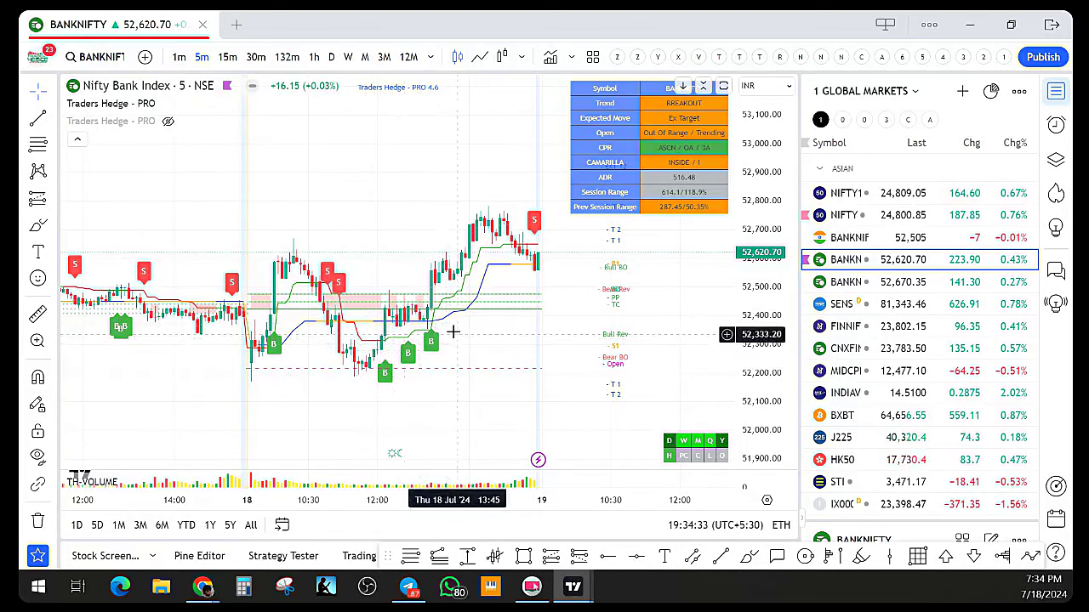
# Switch the Nifty Bank chart to the 1-hour timeframe and hide the watchlist
pyautogui.click(315, 57)
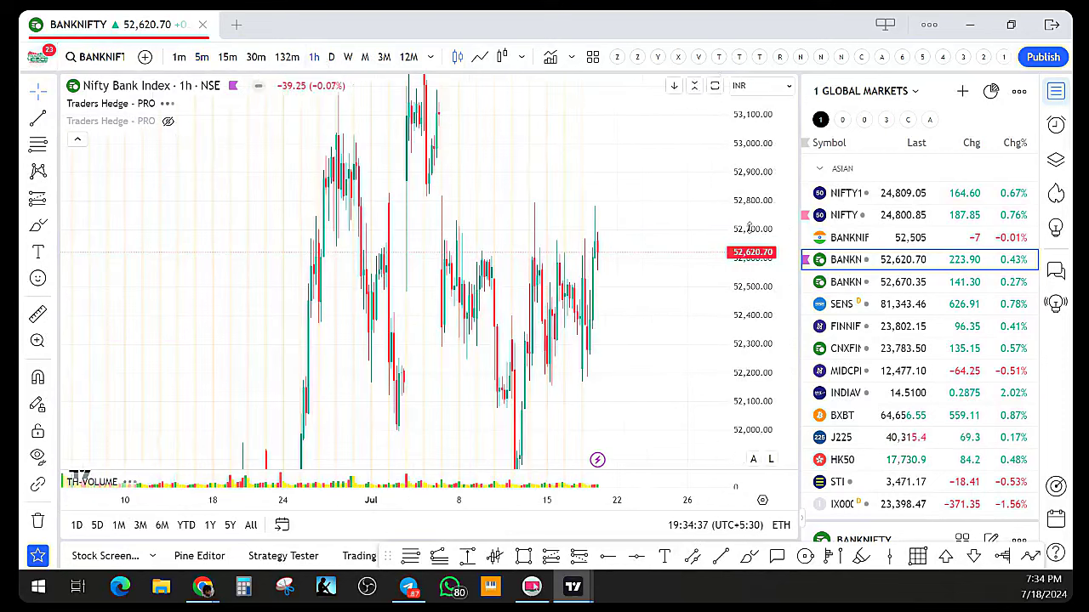
pyautogui.click(1055, 91)
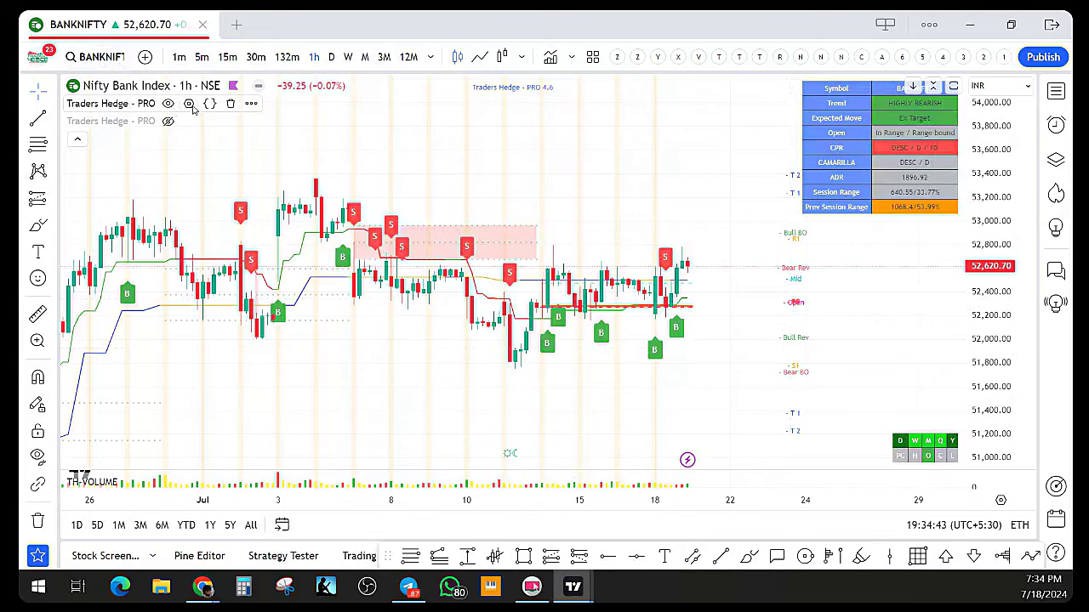
# Set the Traders Hedge - PRO indicator's Expiry Day to Wednesday
pyautogui.click(190, 103)
pyautogui.click(472, 247)
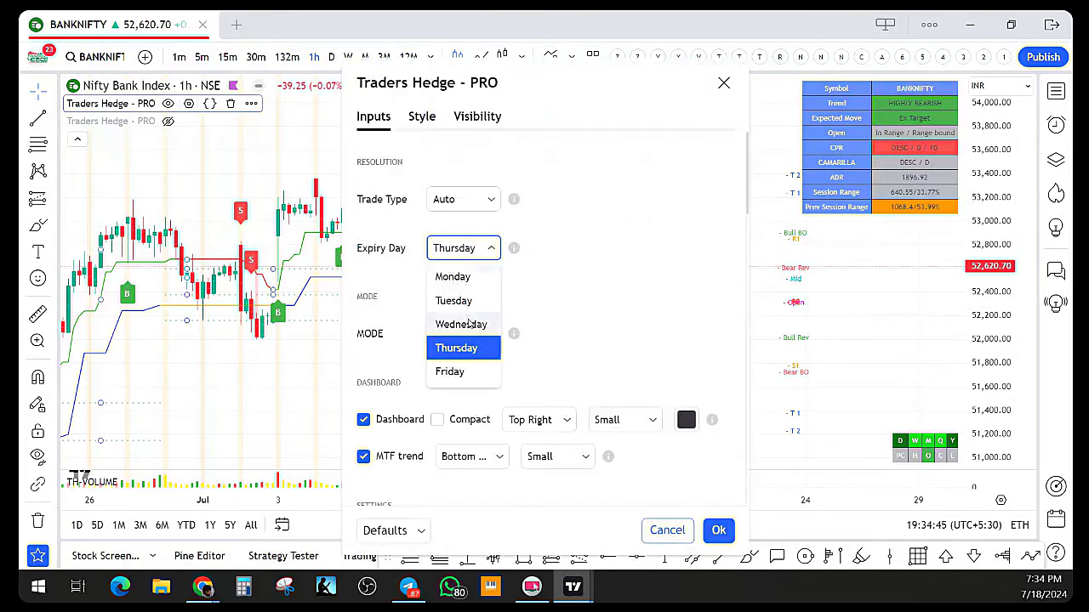
pyautogui.click(469, 323)
pyautogui.click(709, 531)
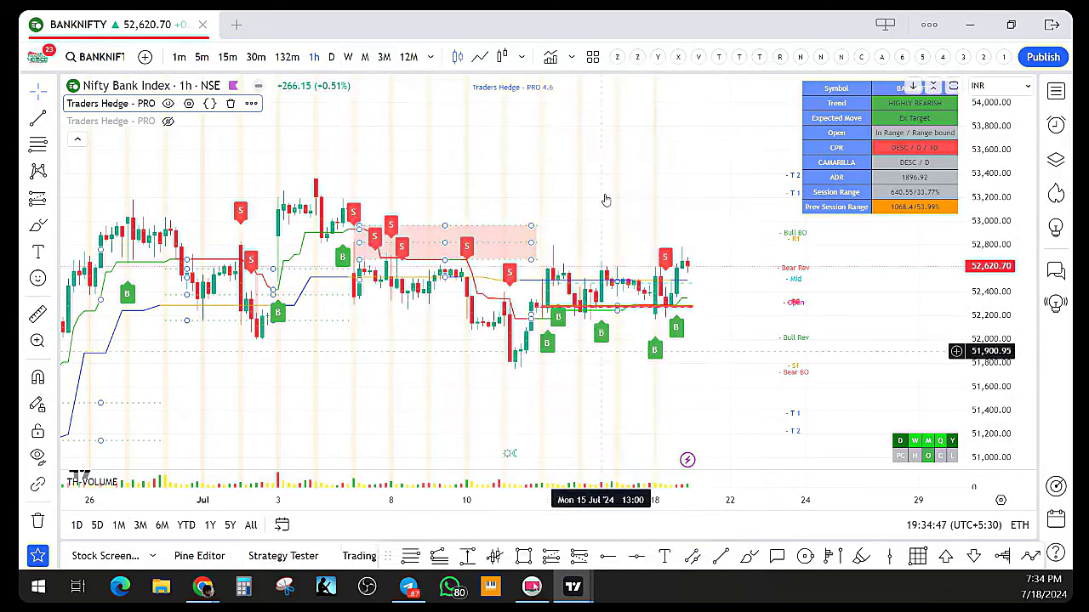
# Examine the hourly buy and sell triggers from late June to 18 July
pyautogui.scroll(3, 627, 159)
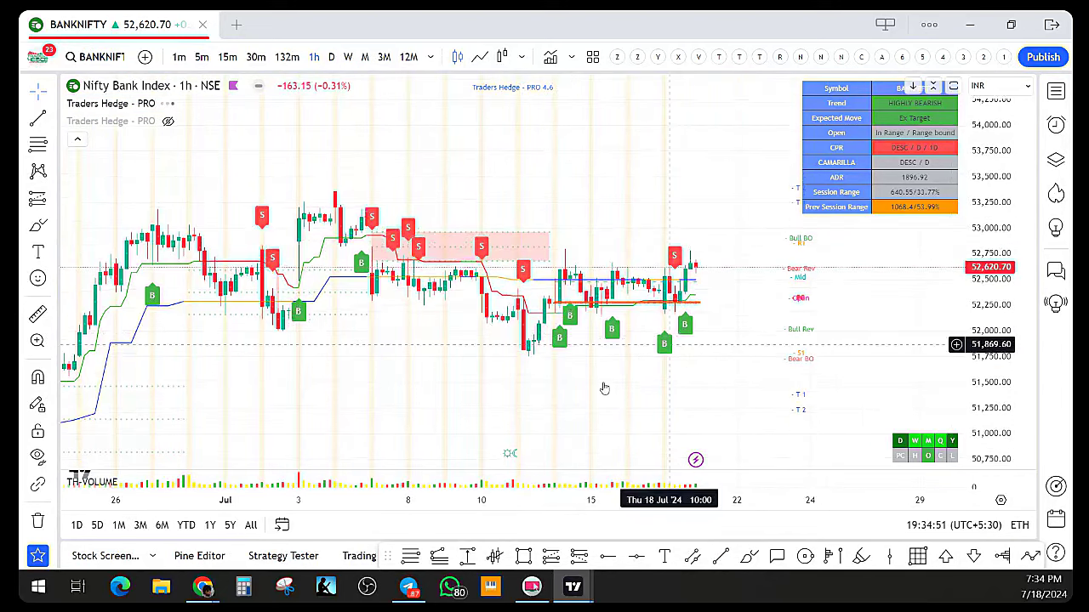
pyautogui.scroll(2, 576, 389)
pyautogui.scroll(-2, 369, 411)
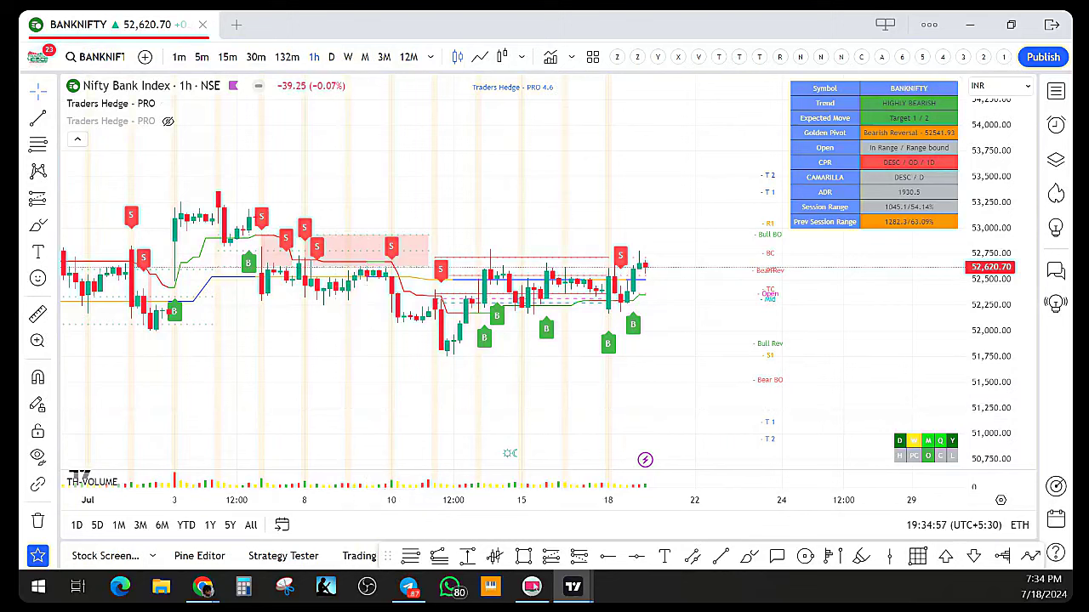
pyautogui.scroll(-2, 410, 260)
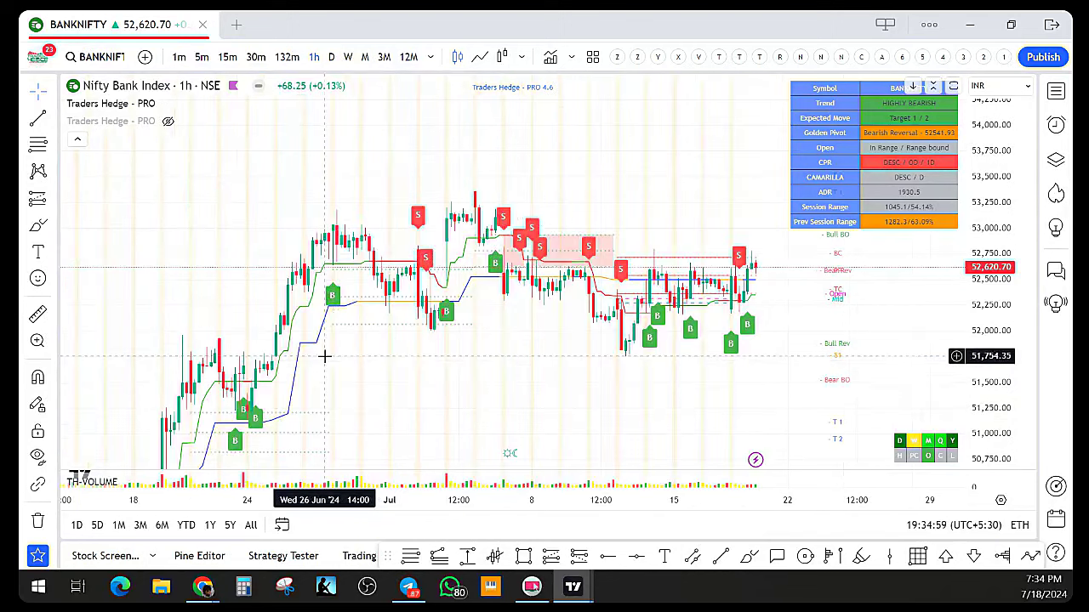
pyautogui.moveTo(414, 409); pyautogui.dragTo(283, 343)
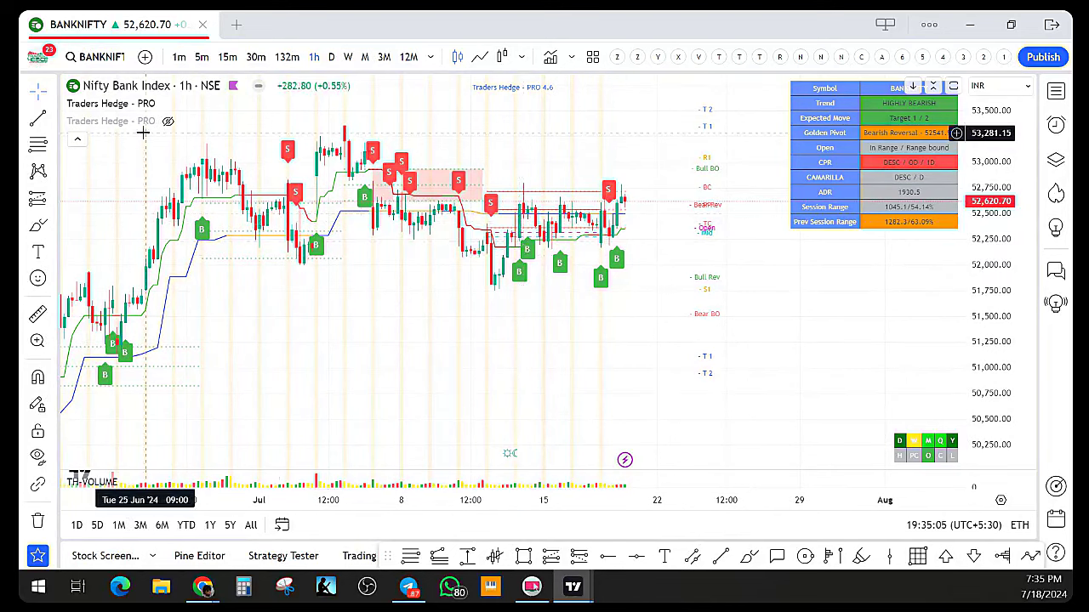
# Turn off Buy / Sell Momentum Triggers and Trend Reversal CPRs in the Traders Hedge - PRO settings
pyautogui.click(188, 103)
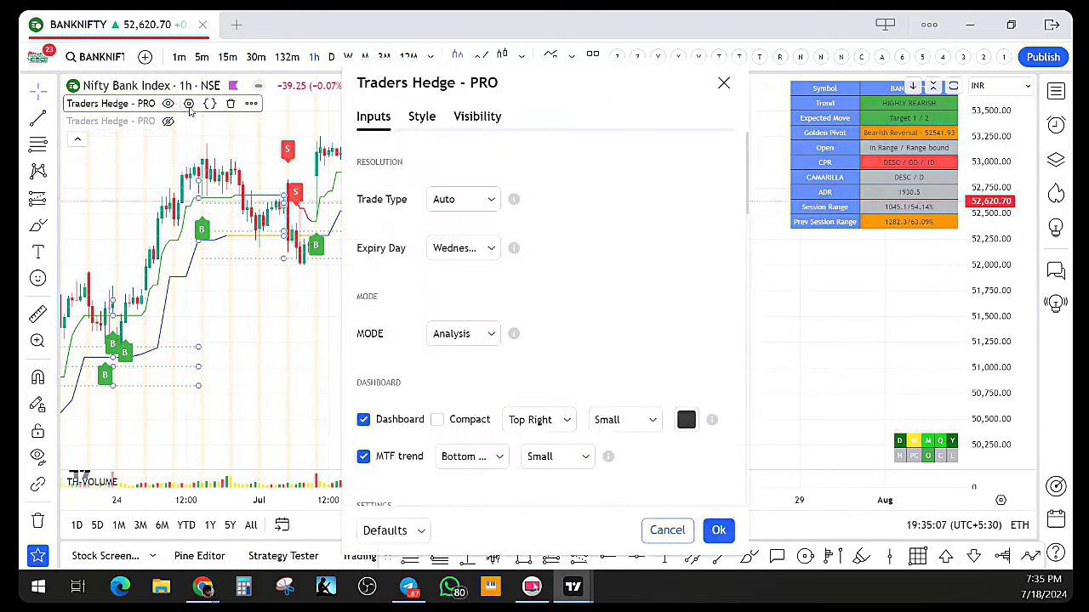
pyautogui.scroll(-10, 505, 385)
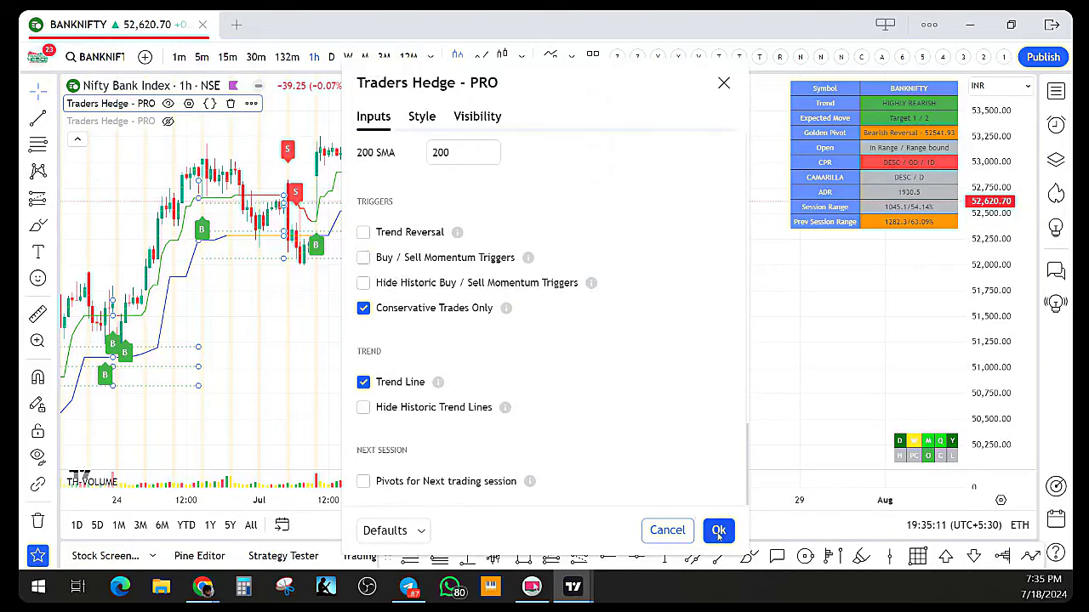
pyautogui.scroll(5, 466, 331)
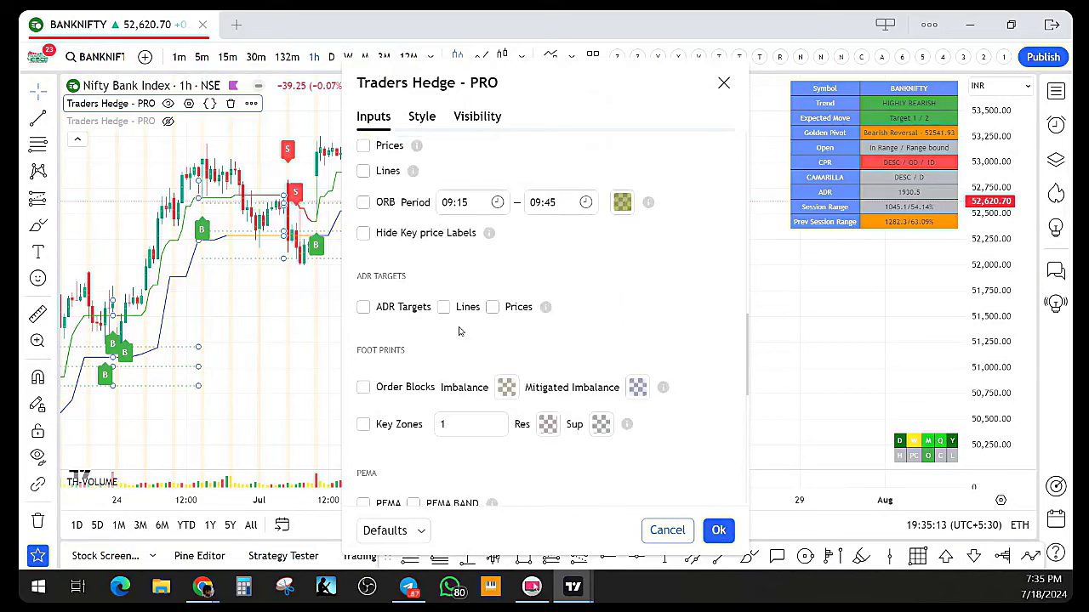
pyautogui.scroll(5, 459, 331)
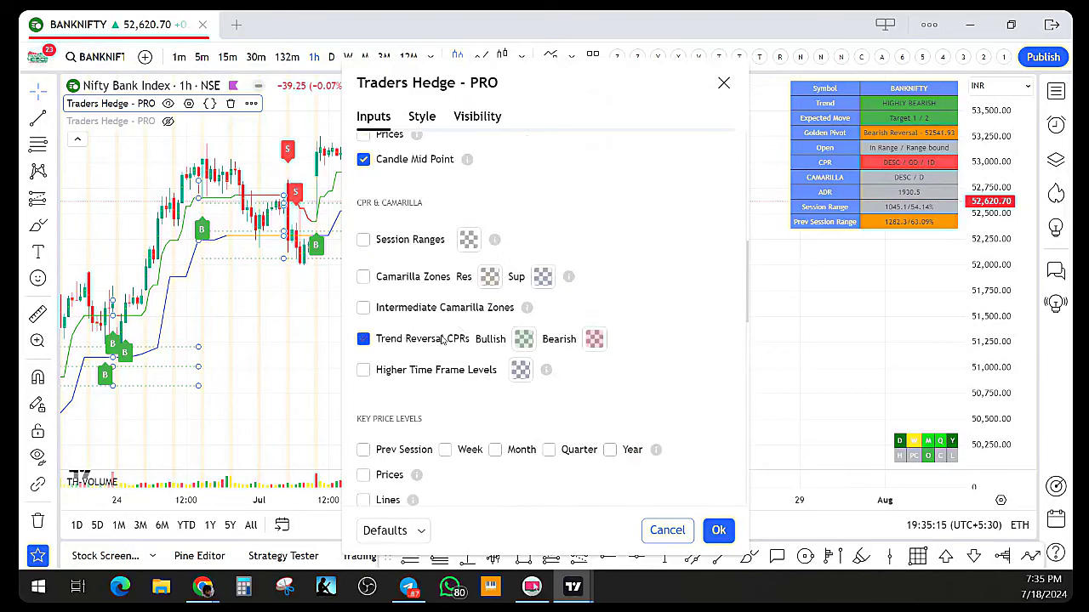
pyautogui.click(717, 528)
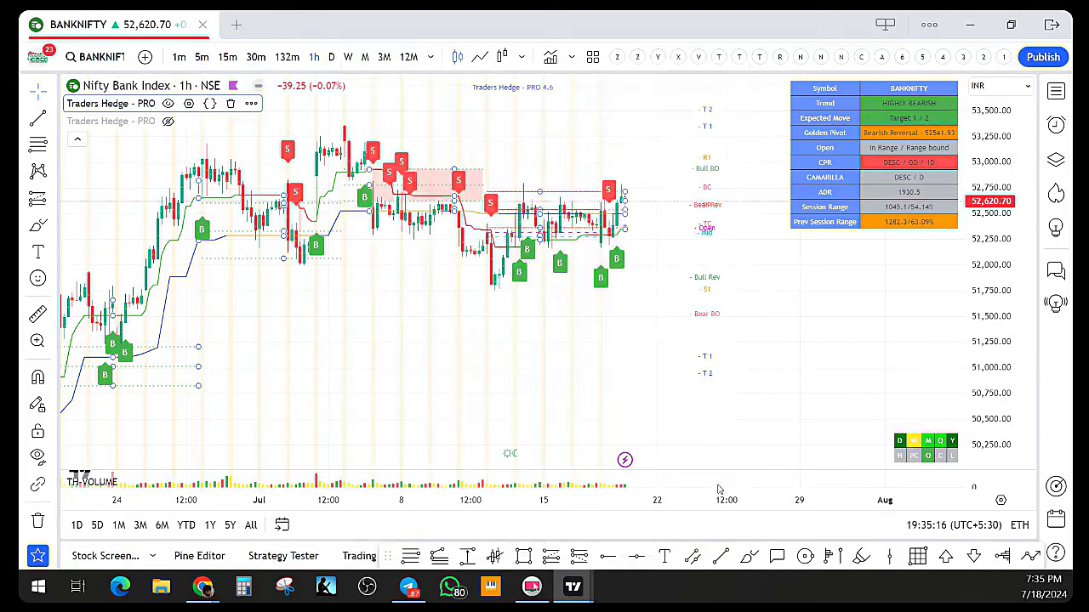
# With the Brush, circle the mid-June consolidation at the trend line on the hourly chart and trace the following rally and pullback to 25 June
pyautogui.scroll(-3, 664, 442)
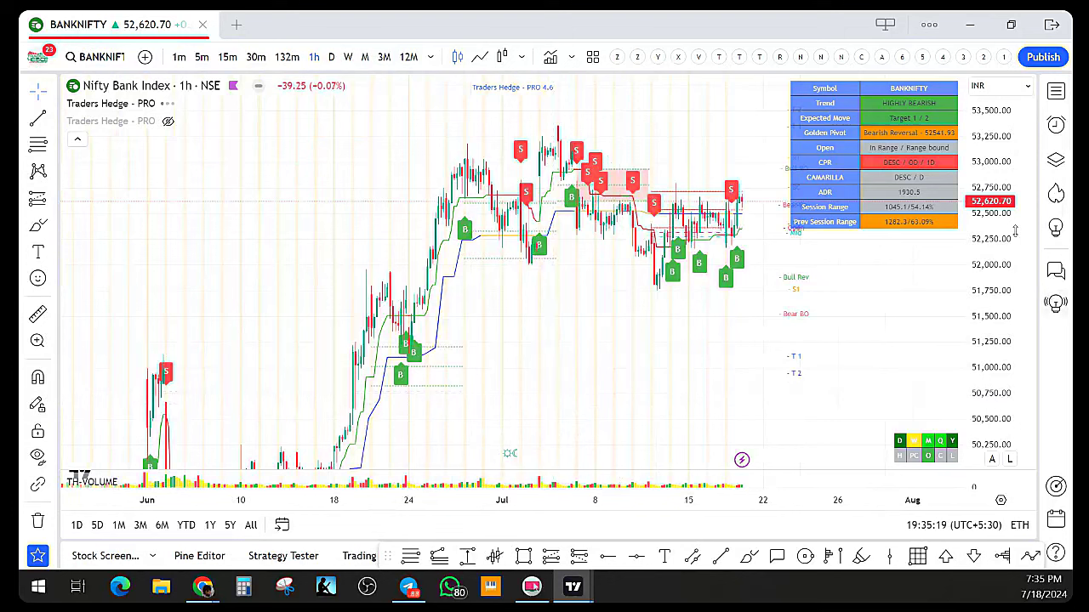
pyautogui.moveTo(1015, 231); pyautogui.dragTo(1012, 263)
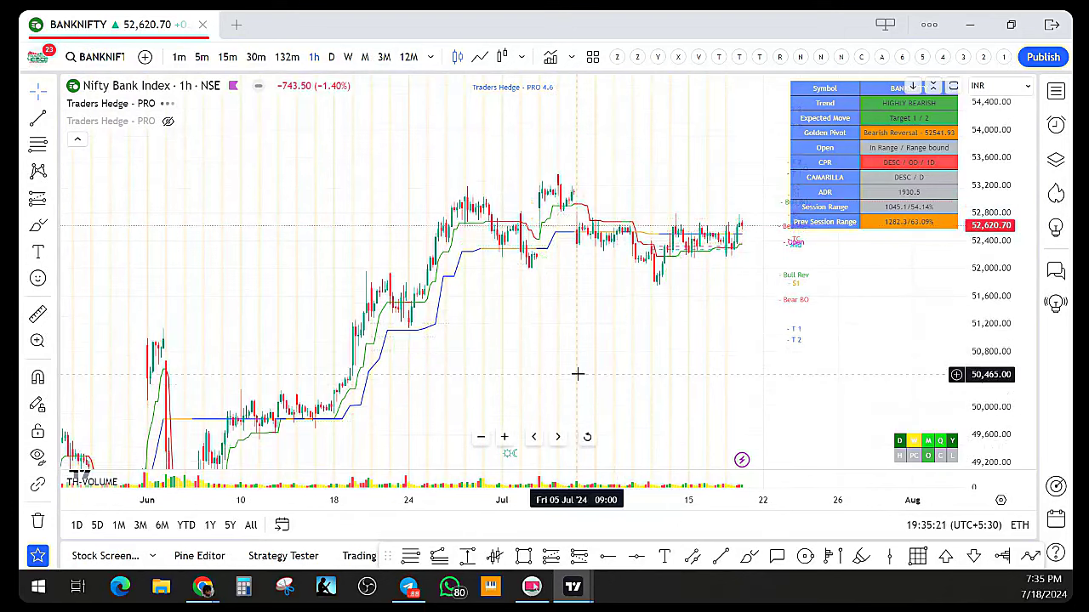
pyautogui.scroll(4, 578, 366)
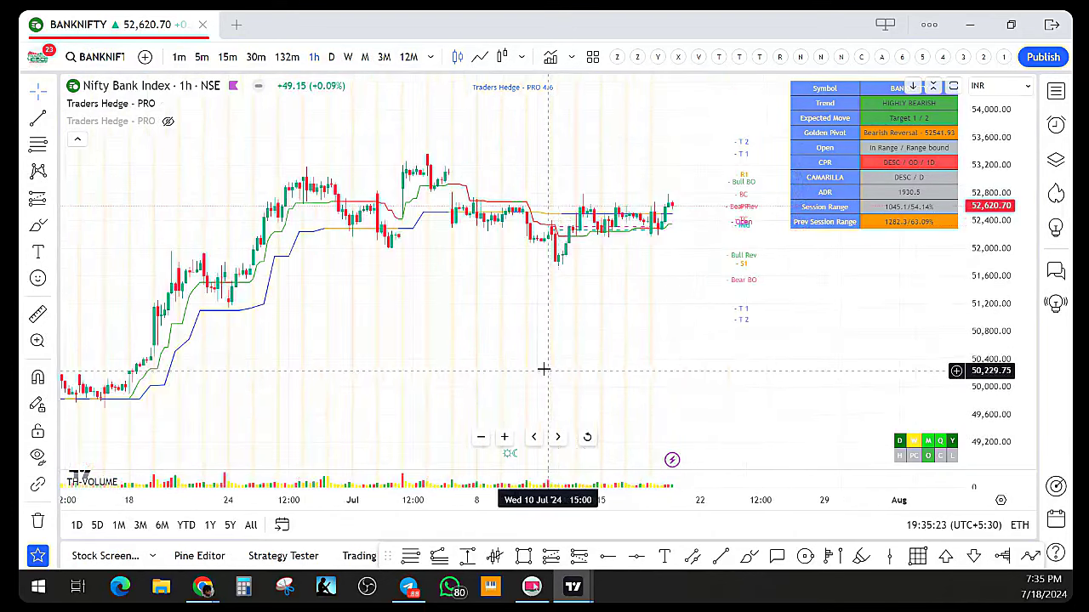
pyautogui.hscroll(-5, 566, 348)
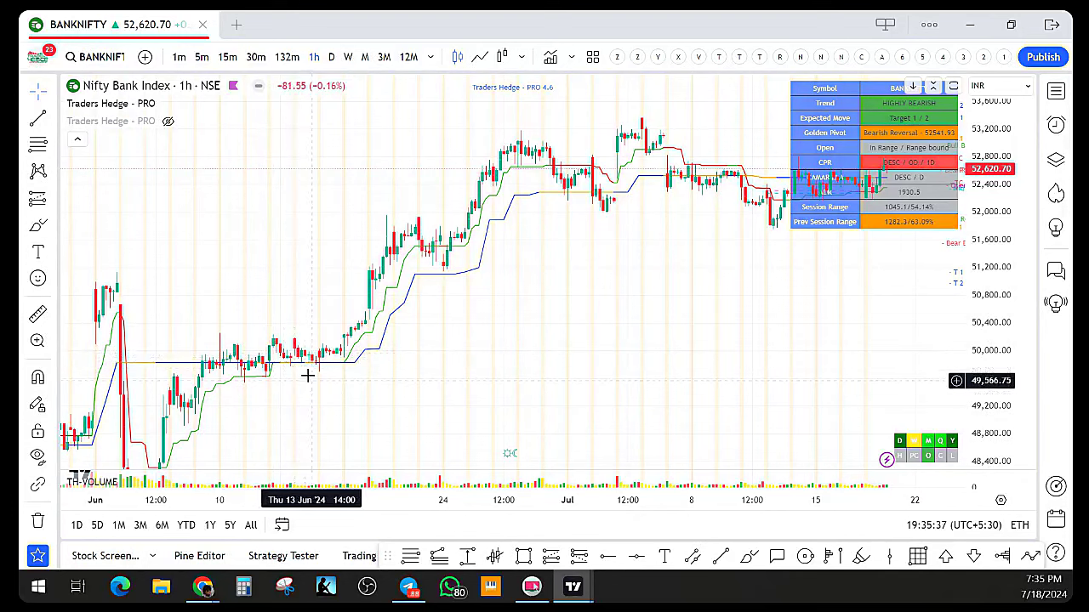
pyautogui.moveTo(265, 361)
pyautogui.mouseDown()
pyautogui.moveTo(294, 340)
pyautogui.moveTo(322, 340)
pyautogui.mouseUp()
pyautogui.moveTo(280, 372); pyautogui.dragTo(266, 356)
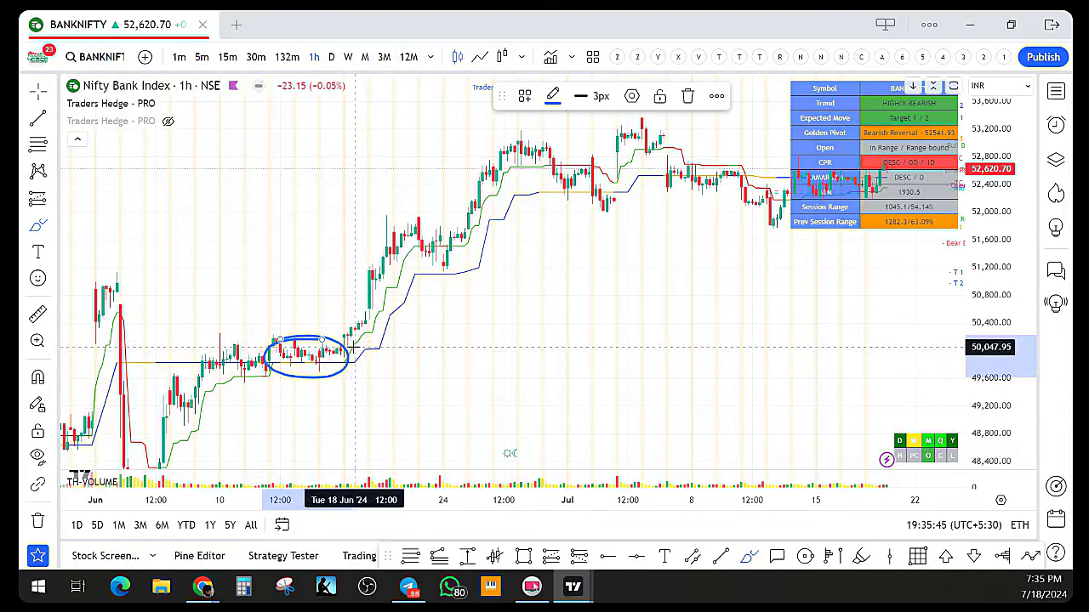
pyautogui.moveTo(353, 347)
pyautogui.mouseDown()
pyautogui.moveTo(419, 245)
pyautogui.moveTo(434, 244)
pyautogui.moveTo(413, 272)
pyautogui.moveTo(455, 275)
pyautogui.moveTo(415, 254)
pyautogui.moveTo(438, 263)
pyautogui.moveTo(468, 245)
pyautogui.mouseUp()
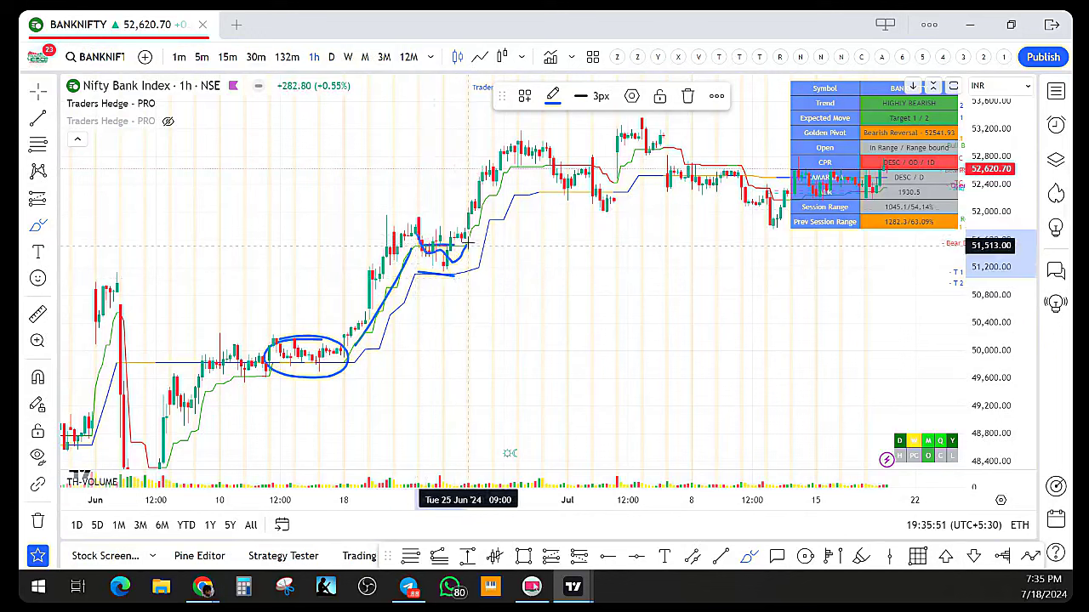
# With the Brush, trace the swings and ranges from 25 June to 11 July and draw a short line below the July candles
pyautogui.moveTo(387, 220)
pyautogui.mouseDown()
pyautogui.moveTo(508, 223)
pyautogui.moveTo(474, 223)
pyautogui.moveTo(519, 135)
pyautogui.moveTo(549, 168)
pyautogui.moveTo(626, 170)
pyautogui.moveTo(522, 195)
pyautogui.moveTo(557, 177)
pyautogui.moveTo(627, 213)
pyautogui.moveTo(633, 126)
pyautogui.moveTo(604, 170)
pyautogui.moveTo(566, 181)
pyautogui.moveTo(685, 183)
pyautogui.moveTo(713, 223)
pyautogui.mouseUp()
pyautogui.scroll(3, 596, 168)
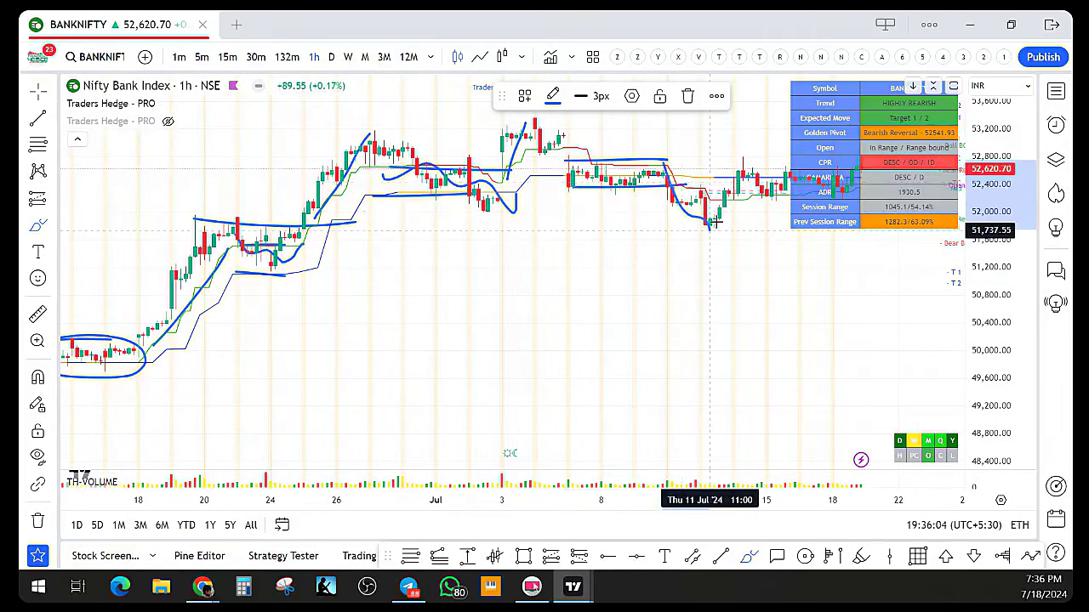
pyautogui.moveTo(689, 338); pyautogui.dragTo(586, 340)
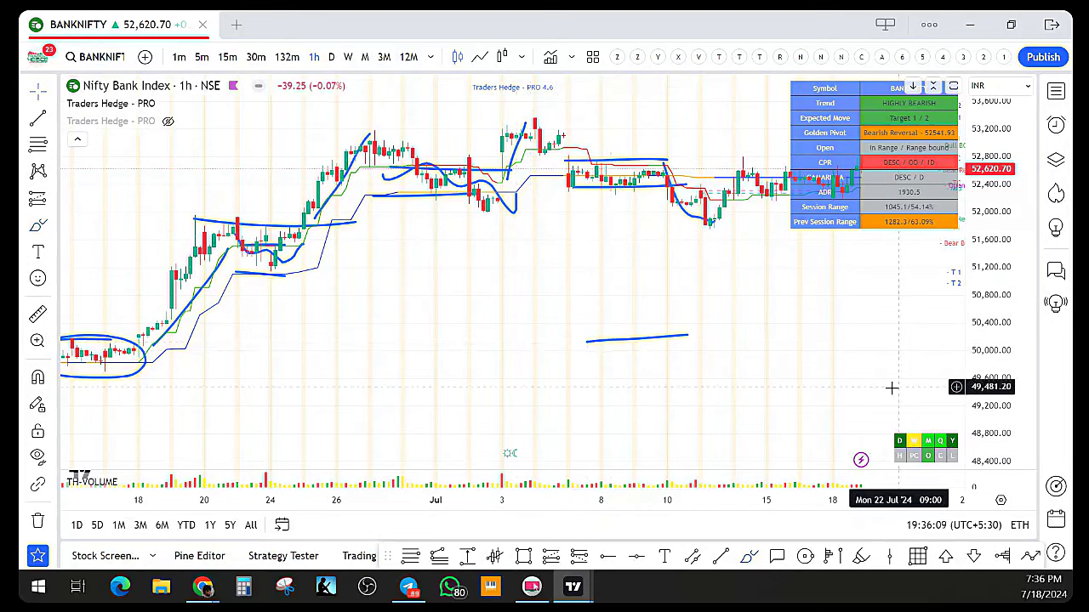
# Remove all 15 drawings from the hourly Nifty Bank chart
pyautogui.scroll(-4, 883, 337)
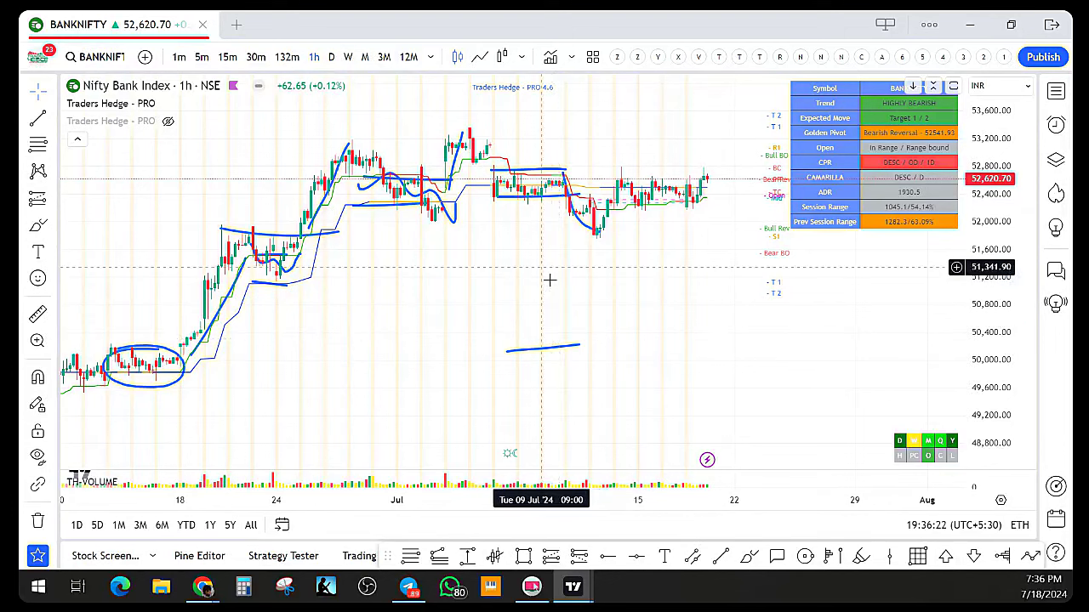
pyautogui.scroll(-3, 550, 280)
pyautogui.click(37, 521)
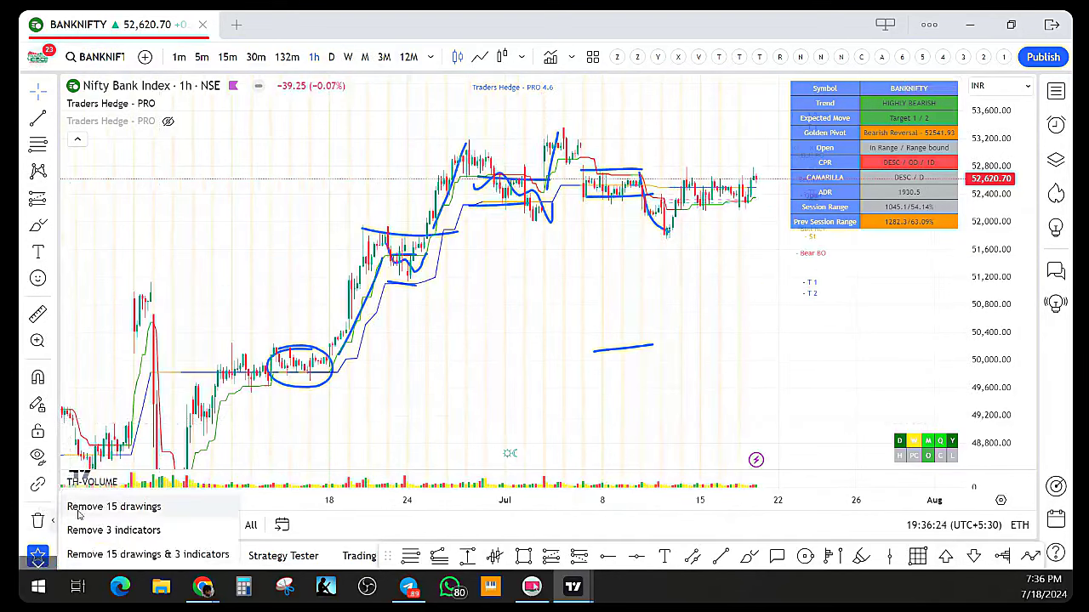
pyautogui.click(79, 510)
# Turn on Trend Reversal CPRs and Buy / Sell Momentum Triggers in the Traders Hedge - PRO settings
pyautogui.scroll(3, 177, 151)
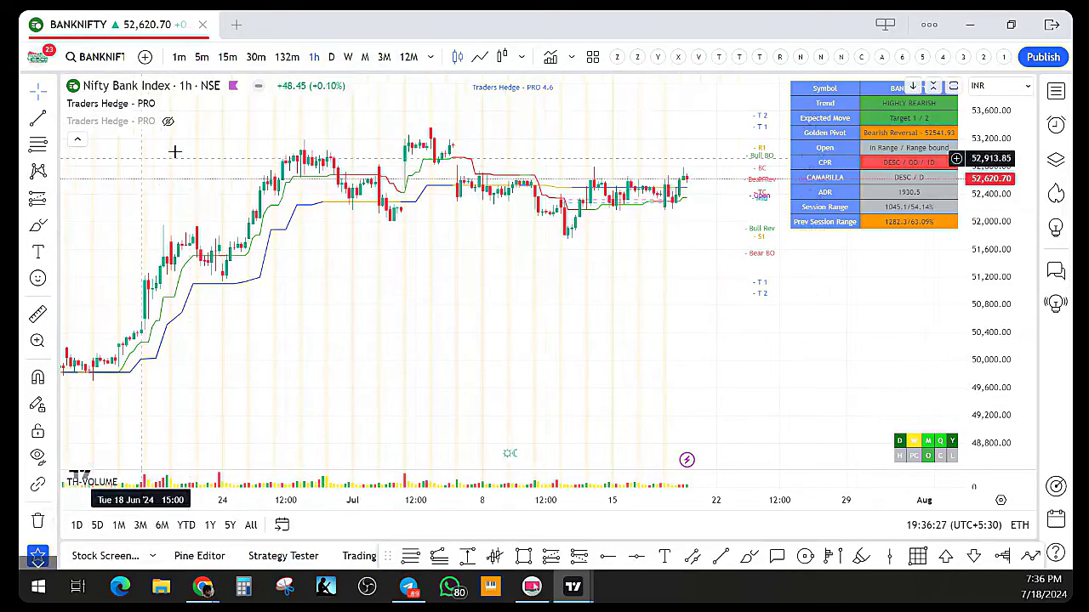
pyautogui.doubleClick(501, 288)
pyautogui.scroll(-5, 499, 315)
pyautogui.scroll(2, 429, 308)
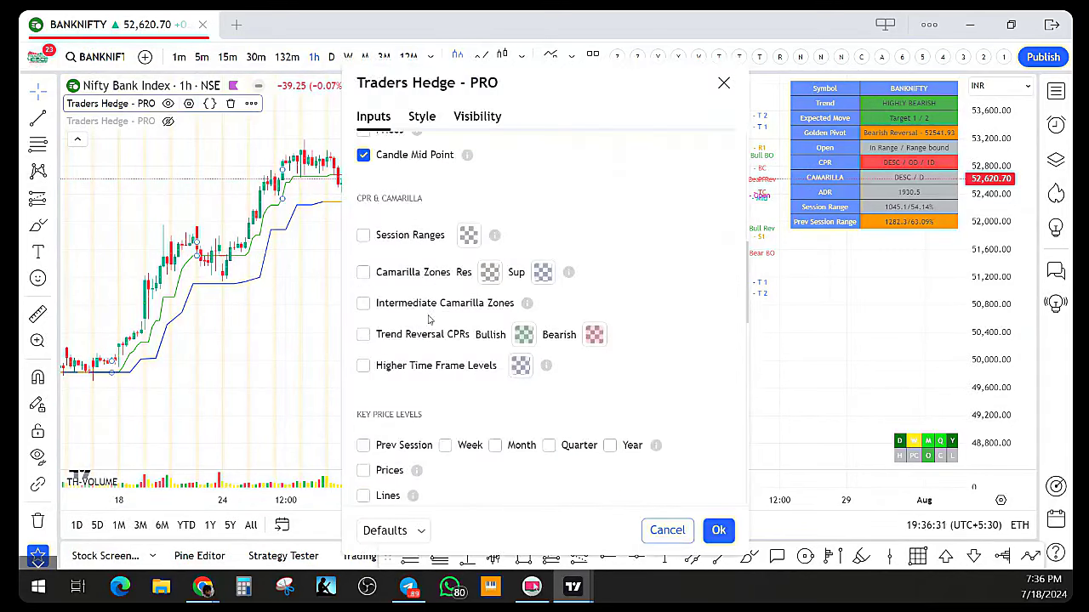
pyautogui.scroll(-2, 379, 338)
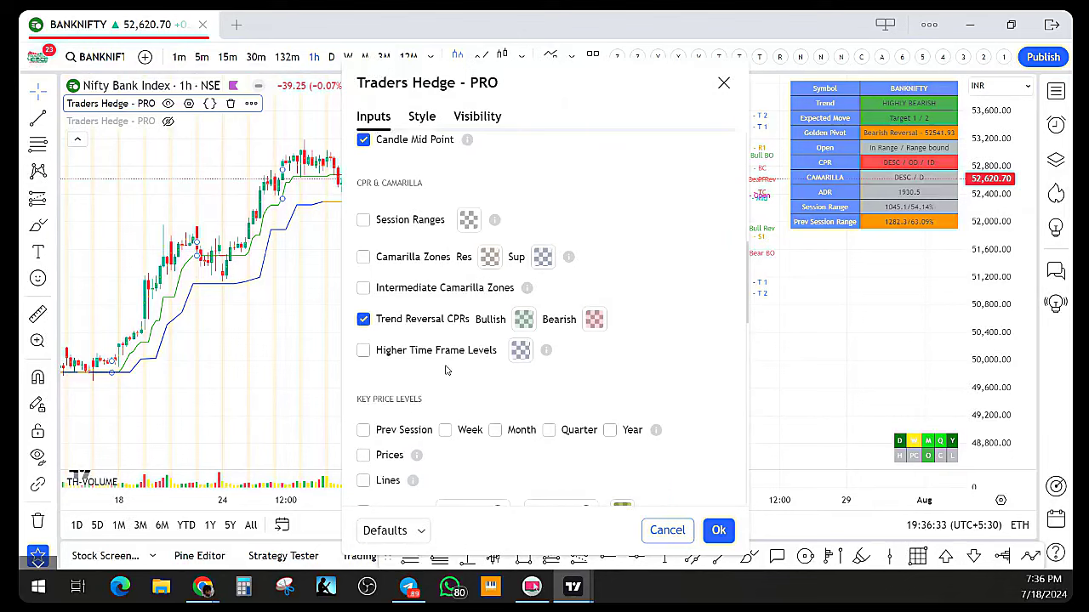
pyautogui.scroll(-3, 413, 391)
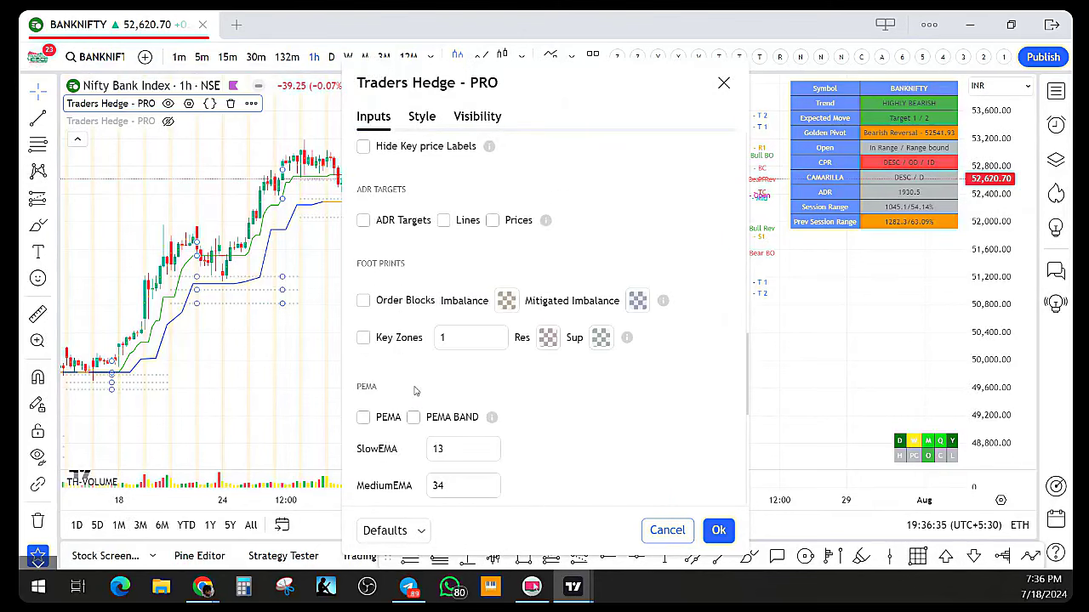
pyautogui.scroll(-5, 400, 404)
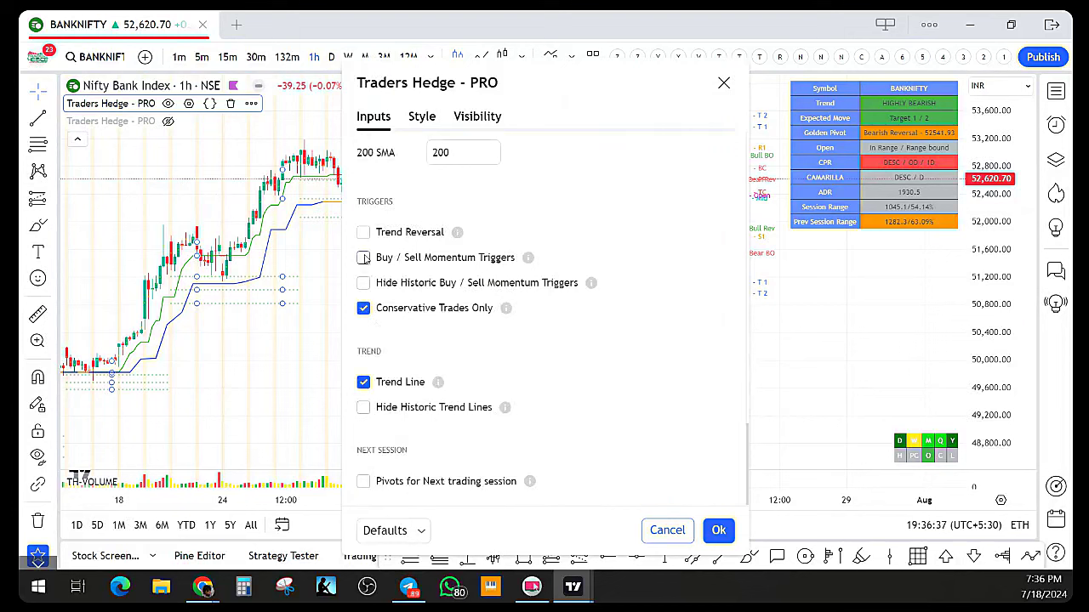
pyautogui.click(719, 531)
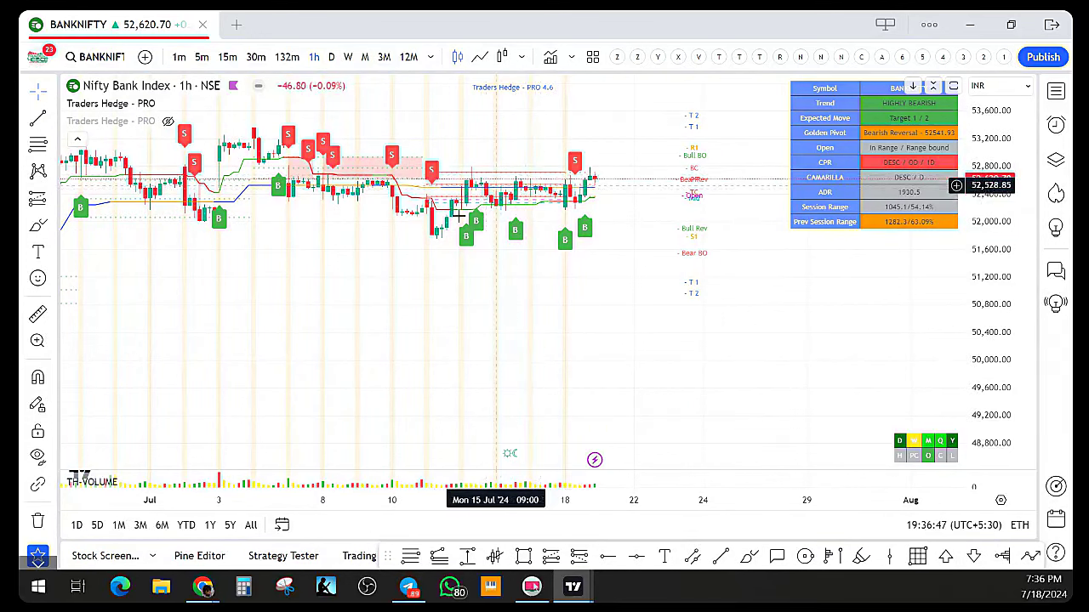
# Switch Nifty Bank to the daily timeframe and examine the buy and sell triggers against the trend lines up to July
pyautogui.click(332, 57)
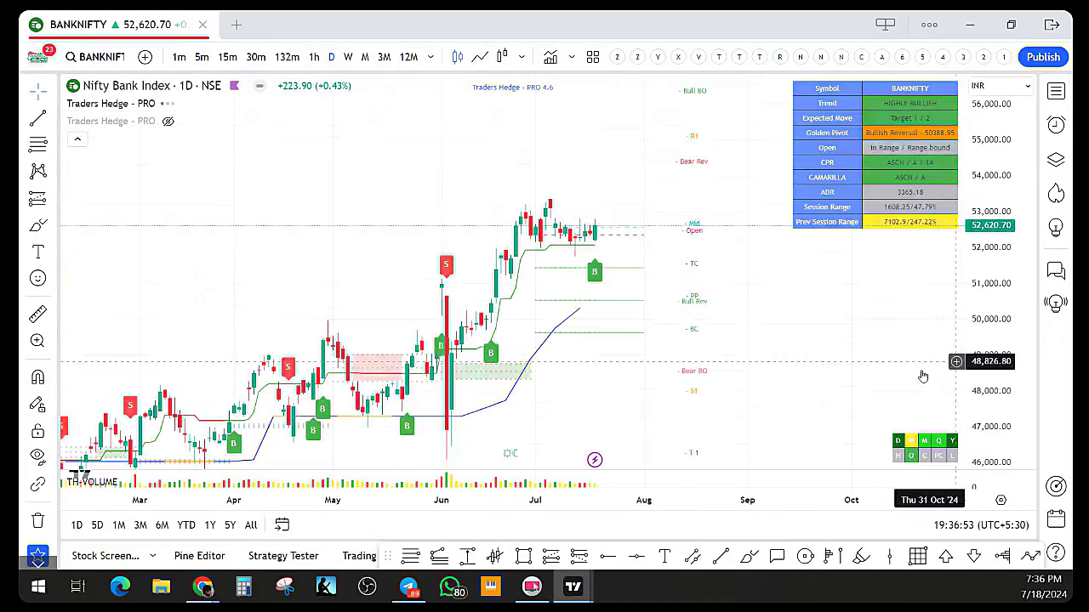
pyautogui.scroll(2, 627, 375)
pyautogui.scroll(1, 627, 375)
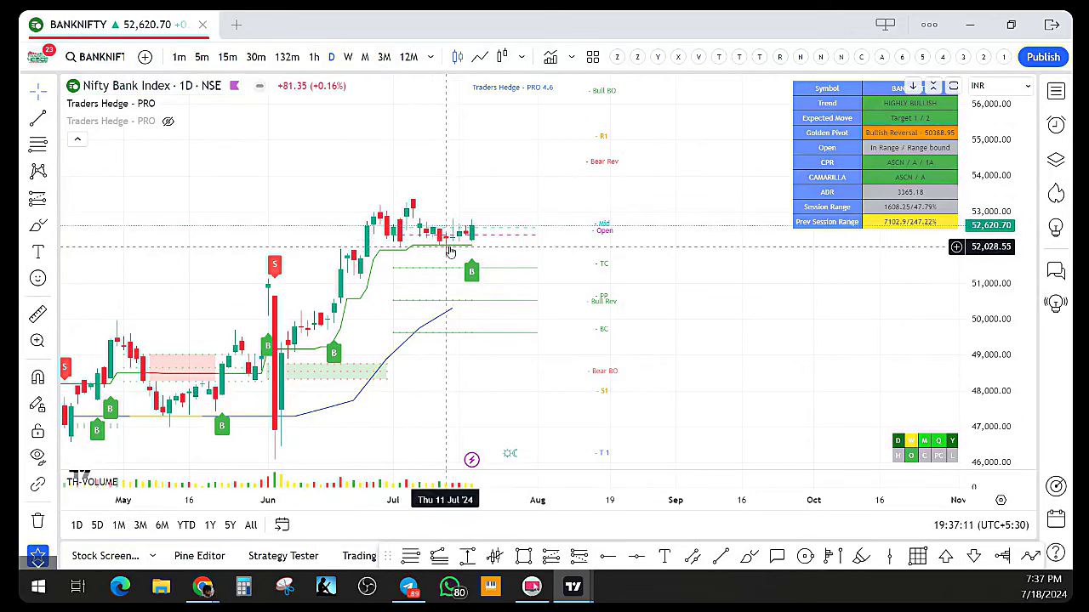
pyautogui.scroll(-2, 587, 253)
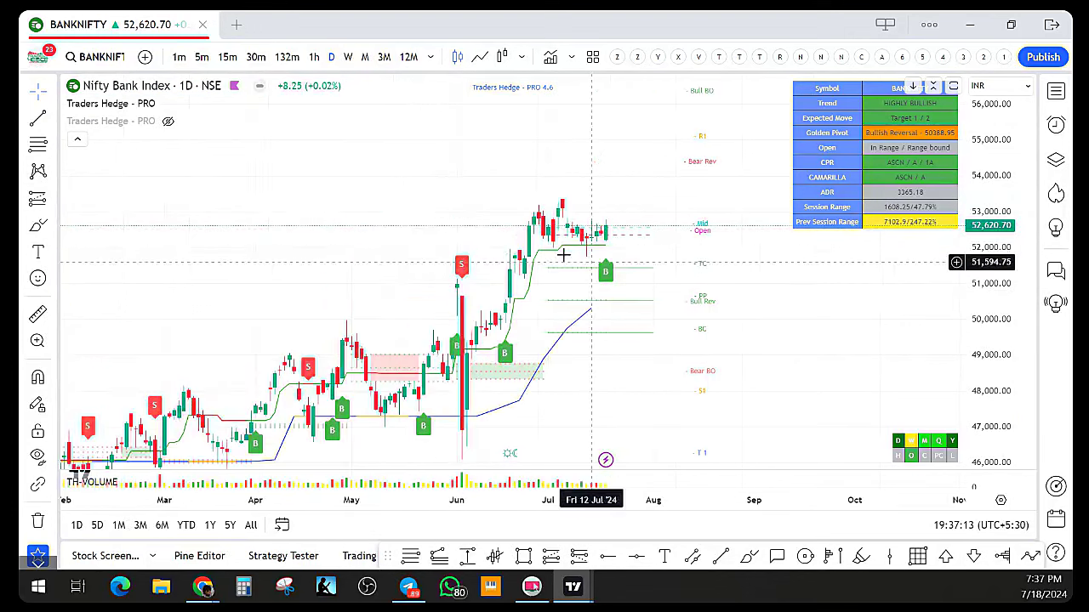
pyautogui.scroll(2, 620, 250)
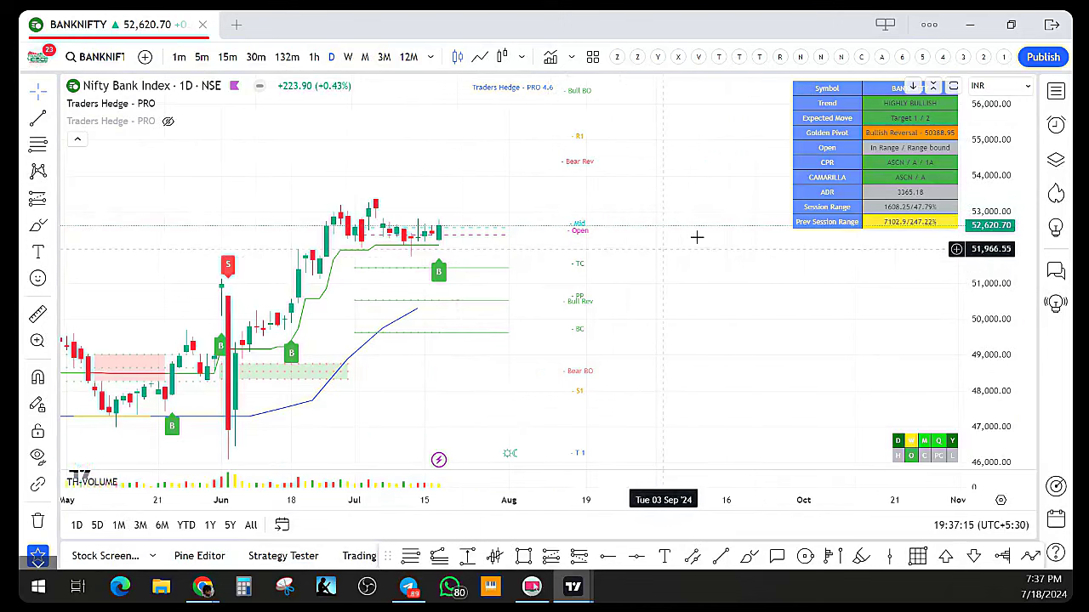
# Switch to the weekly timeframe, compress the price scale and examine the buy triggers along the trend line up to July 2024
pyautogui.click(348, 57)
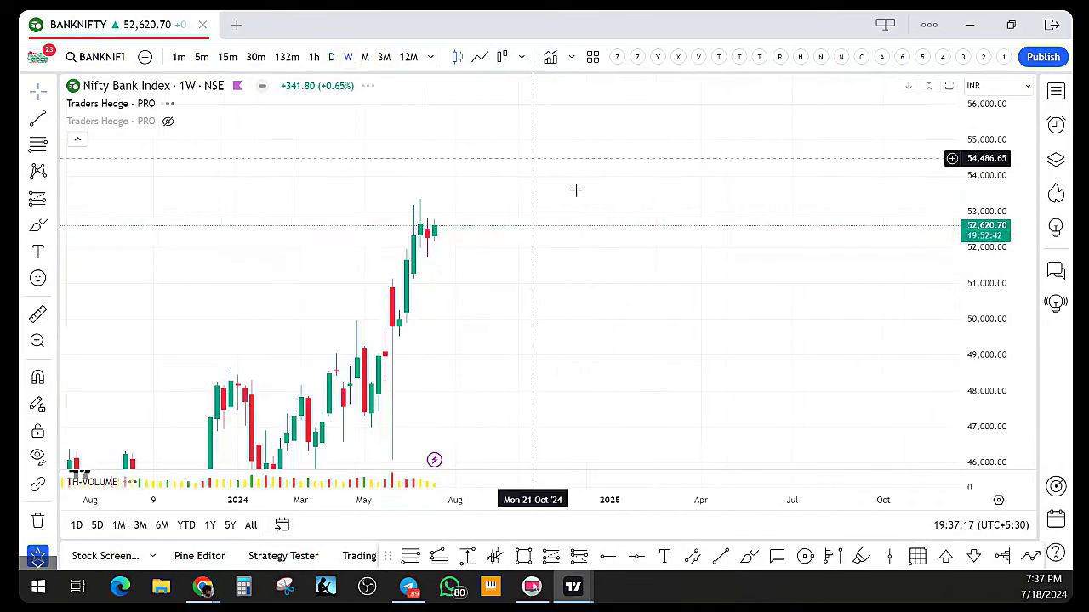
pyautogui.moveTo(1011, 139); pyautogui.dragTo(990, 323)
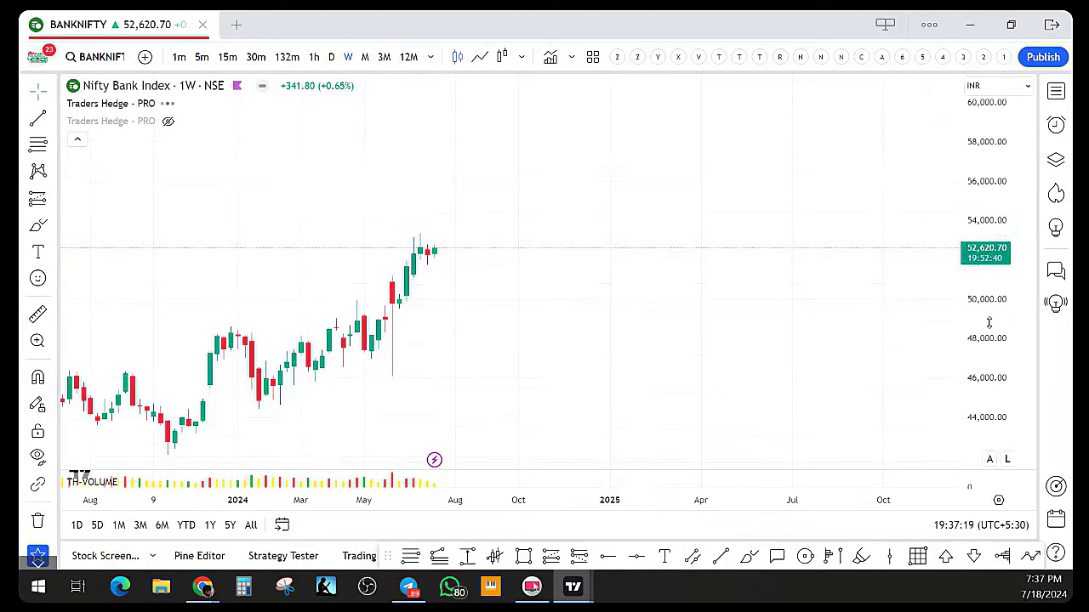
pyautogui.scroll(1, 545, 284)
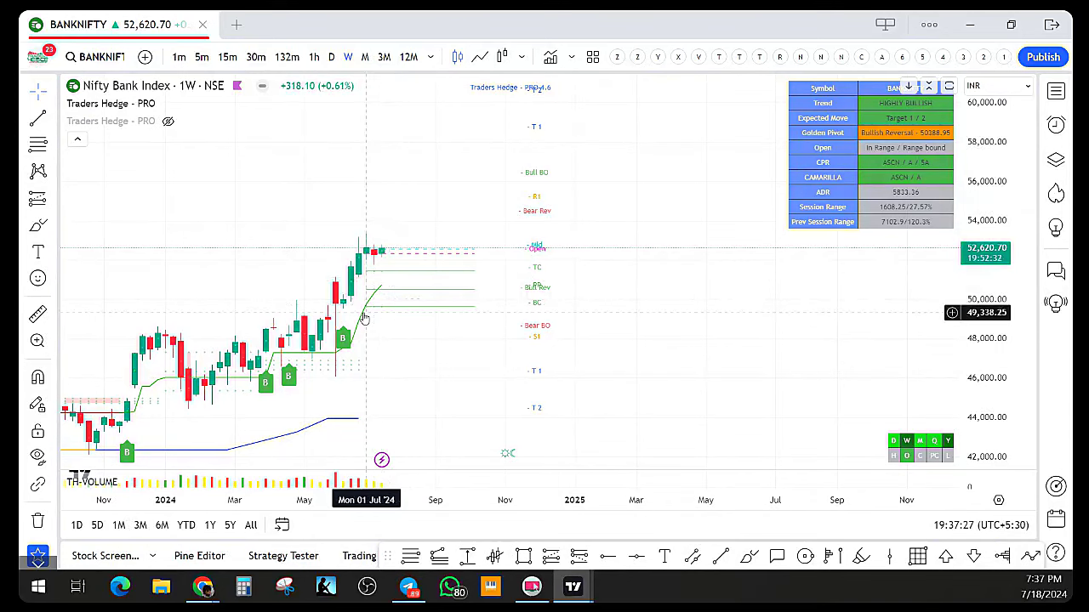
pyautogui.scroll(-1, 399, 249)
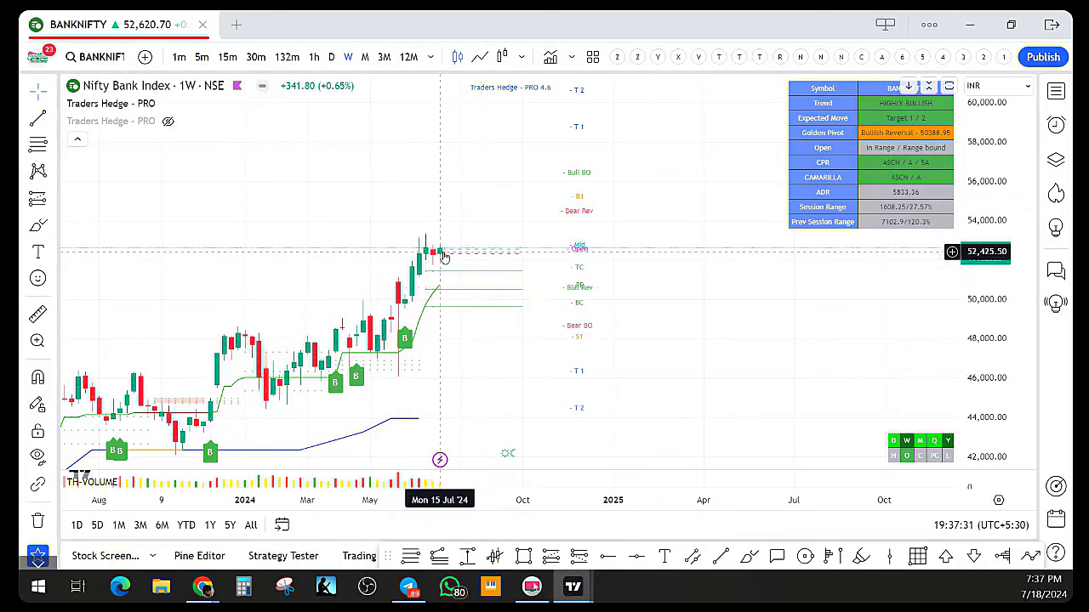
pyautogui.scroll(1, 441, 268)
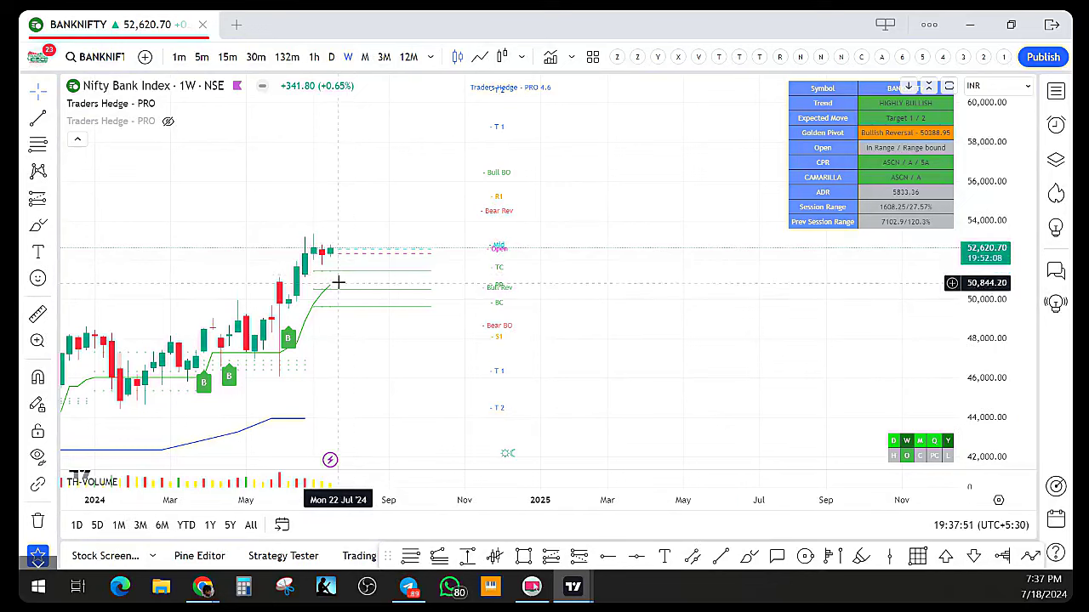
# Switch to the monthly timeframe and circle the late 2020, mid-2022 and late 2023 buy triggers with the Brush
pyautogui.click(365, 57)
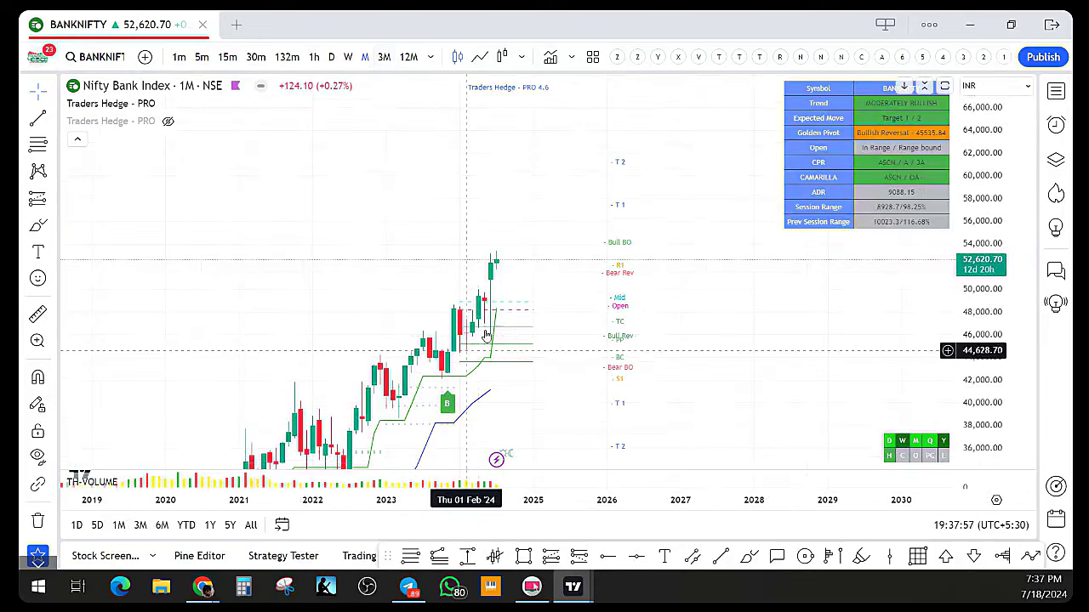
pyautogui.scroll(1, 463, 336)
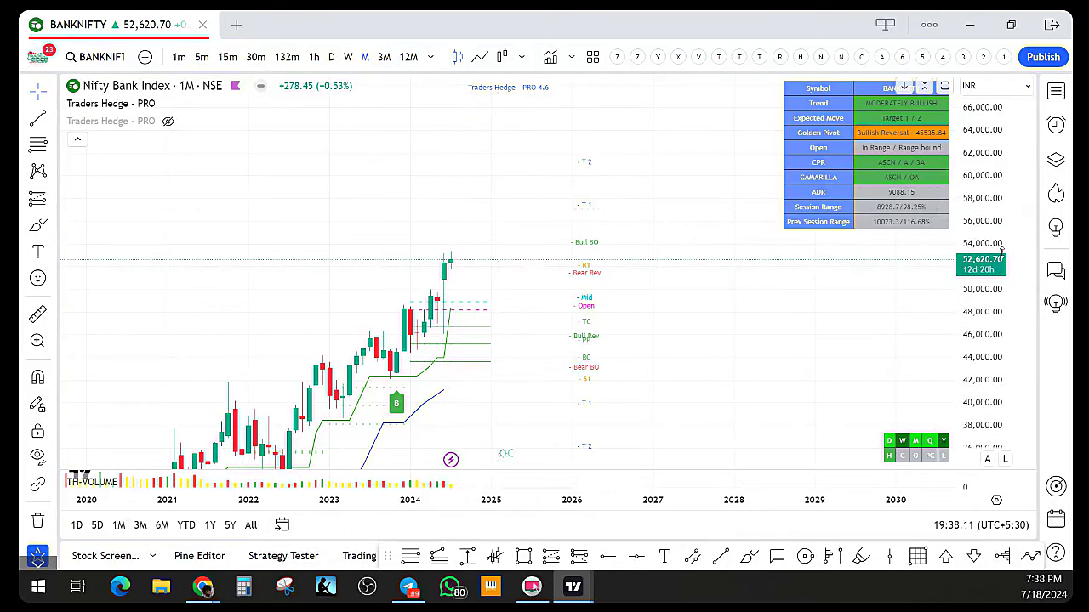
pyautogui.moveTo(1005, 204); pyautogui.dragTo(1004, 225)
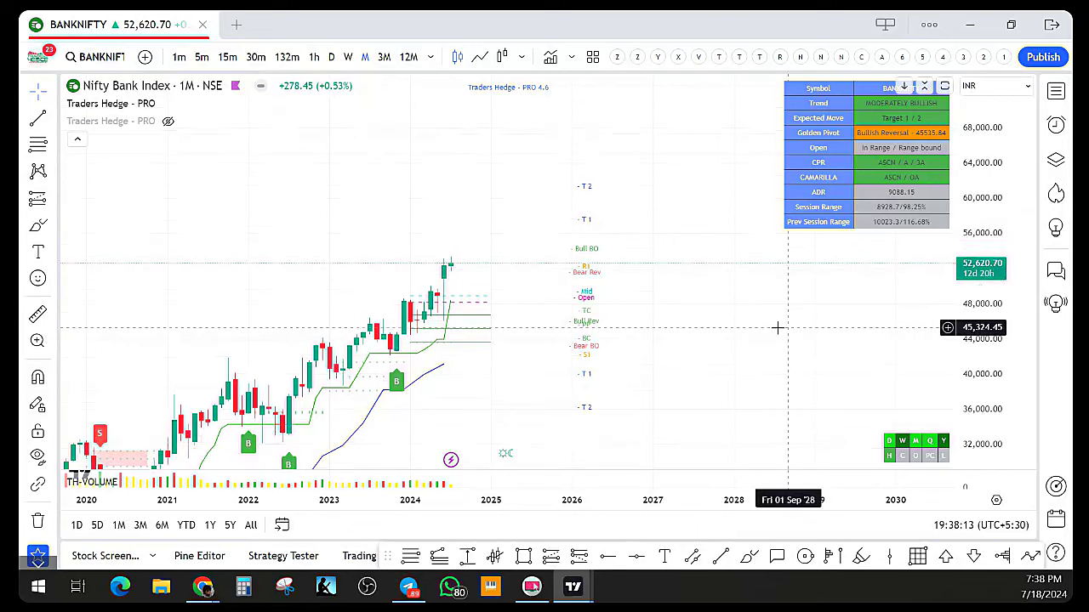
pyautogui.scroll(-3, 617, 309)
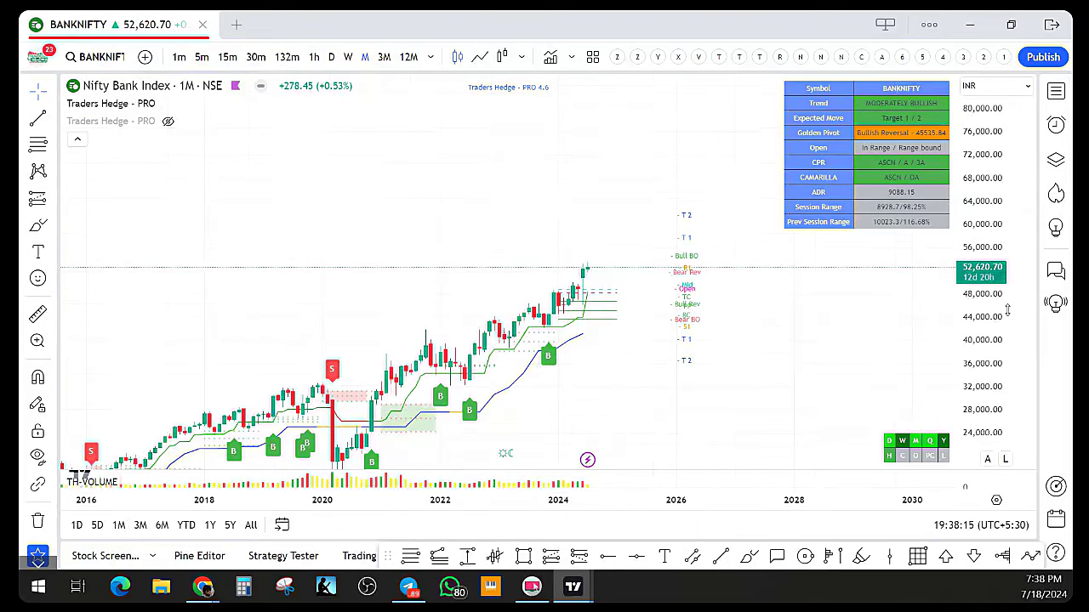
pyautogui.moveTo(1005, 319); pyautogui.dragTo(1003, 340)
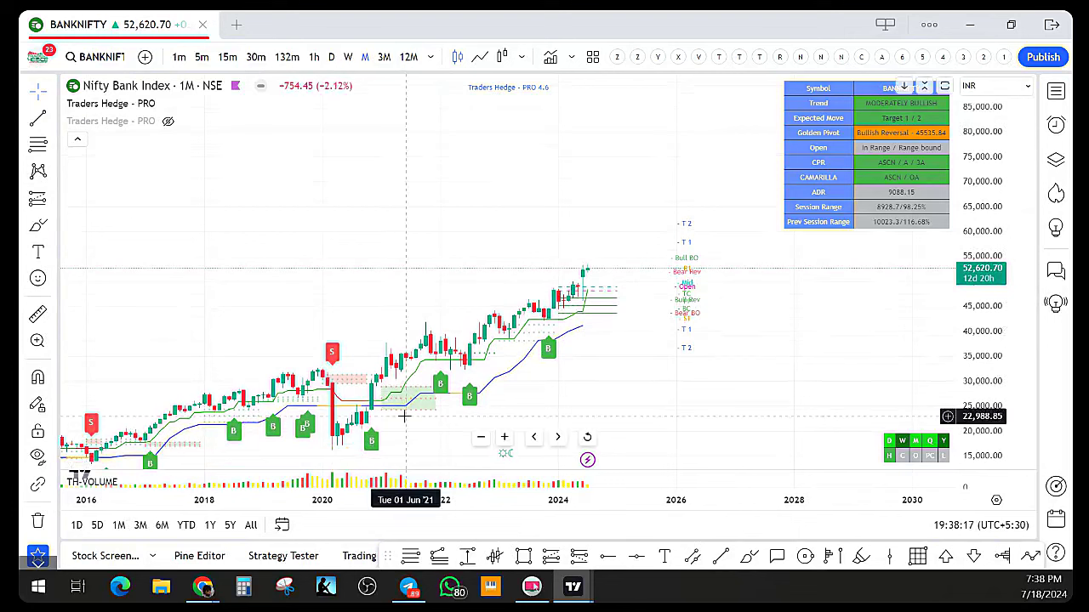
pyautogui.moveTo(385, 419)
pyautogui.mouseDown()
pyautogui.moveTo(341, 425)
pyautogui.moveTo(367, 349)
pyautogui.mouseUp()
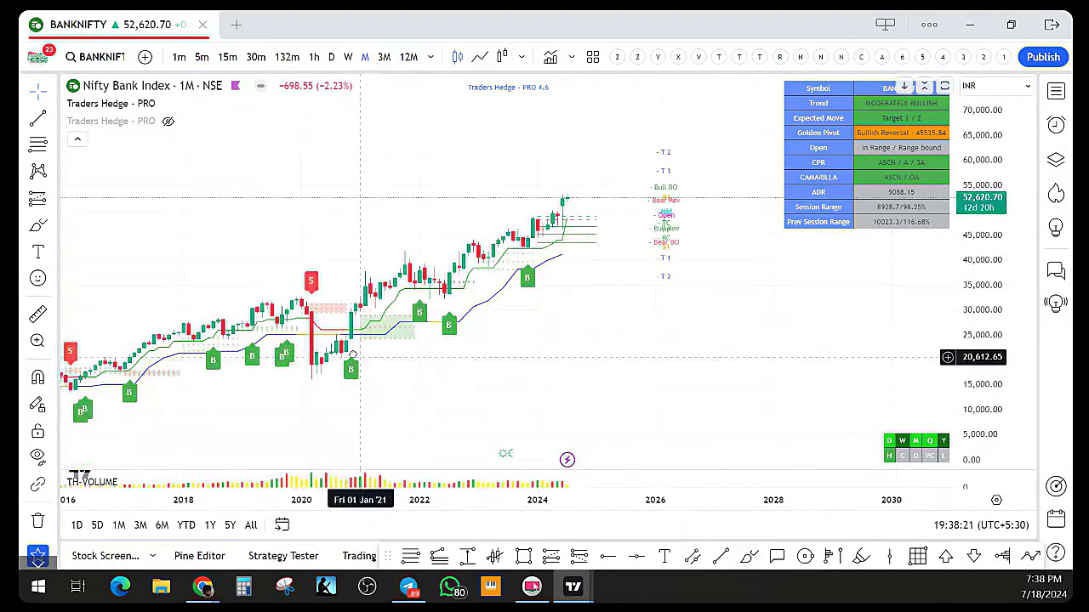
pyautogui.hscroll(2, 339, 369)
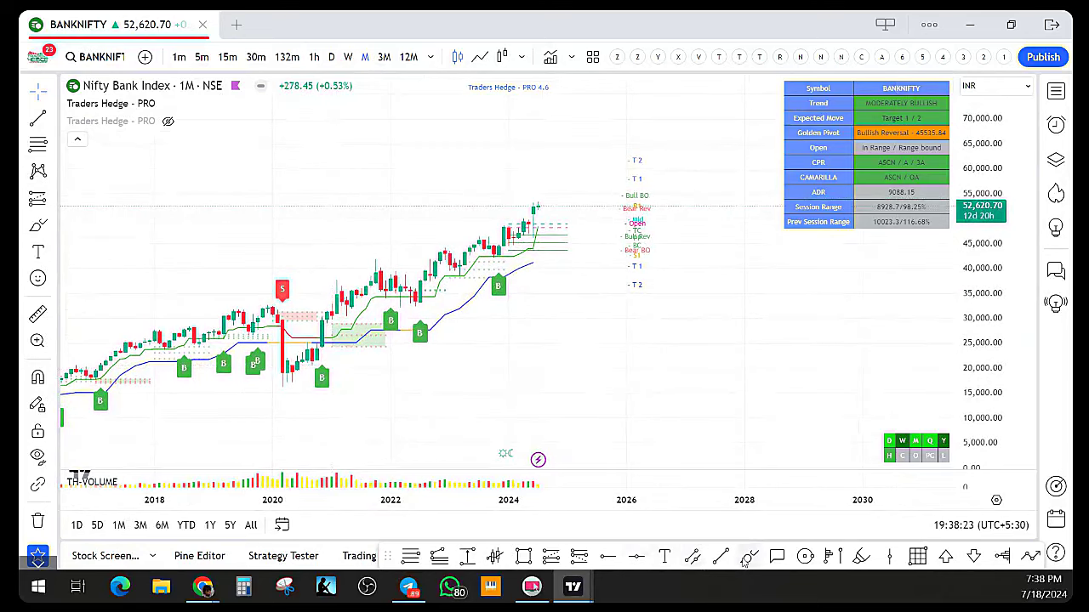
pyautogui.moveTo(324, 363); pyautogui.dragTo(333, 364)
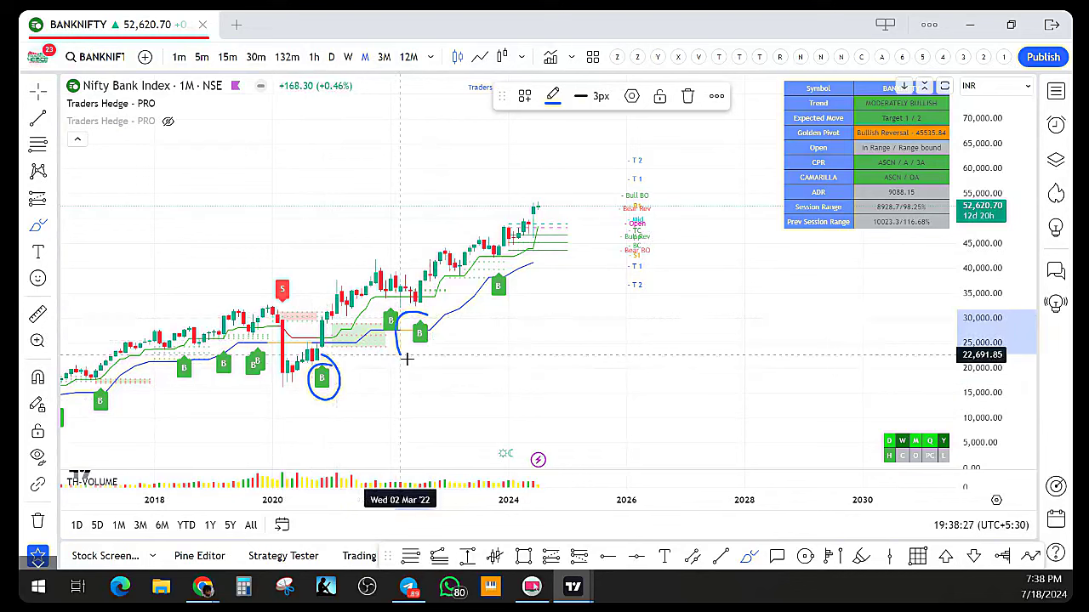
pyautogui.moveTo(406, 357); pyautogui.dragTo(437, 311)
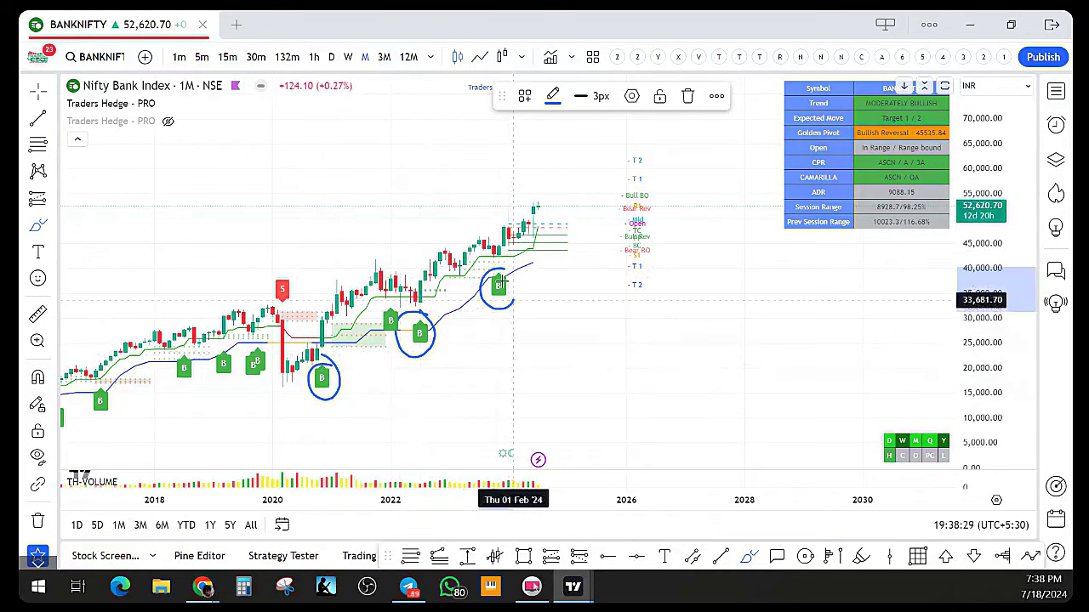
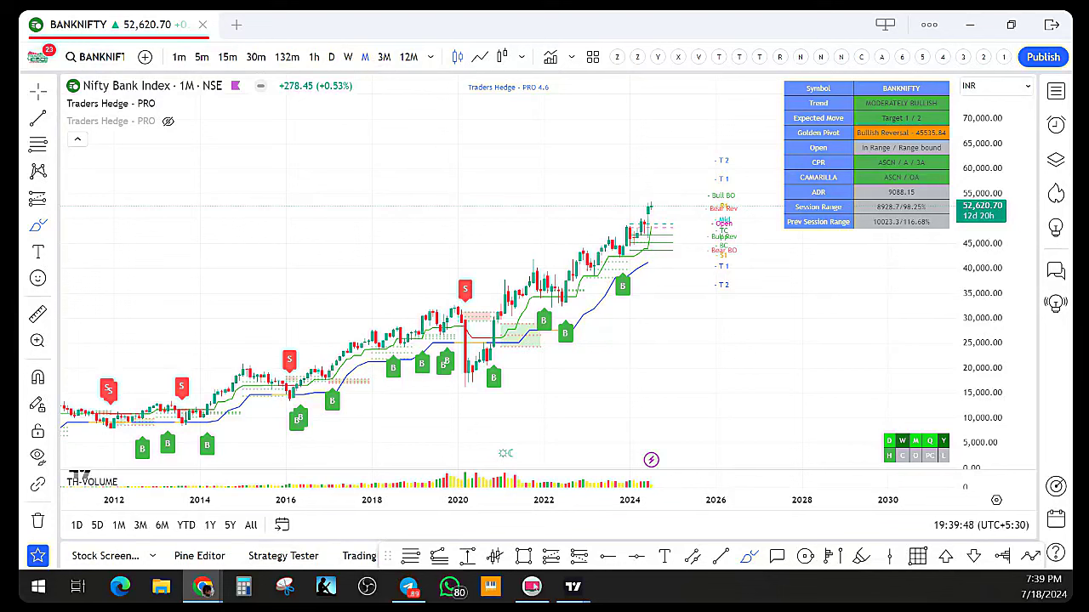
pyautogui.scroll(2, 692, 303)
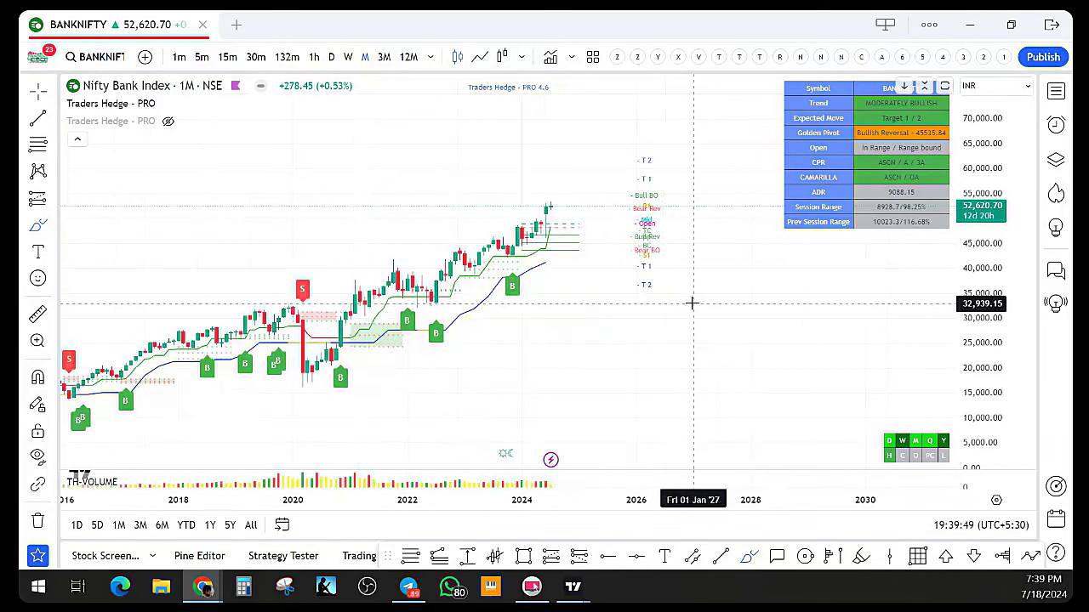
pyautogui.scroll(1, 695, 322)
pyautogui.scroll(1, 695, 324)
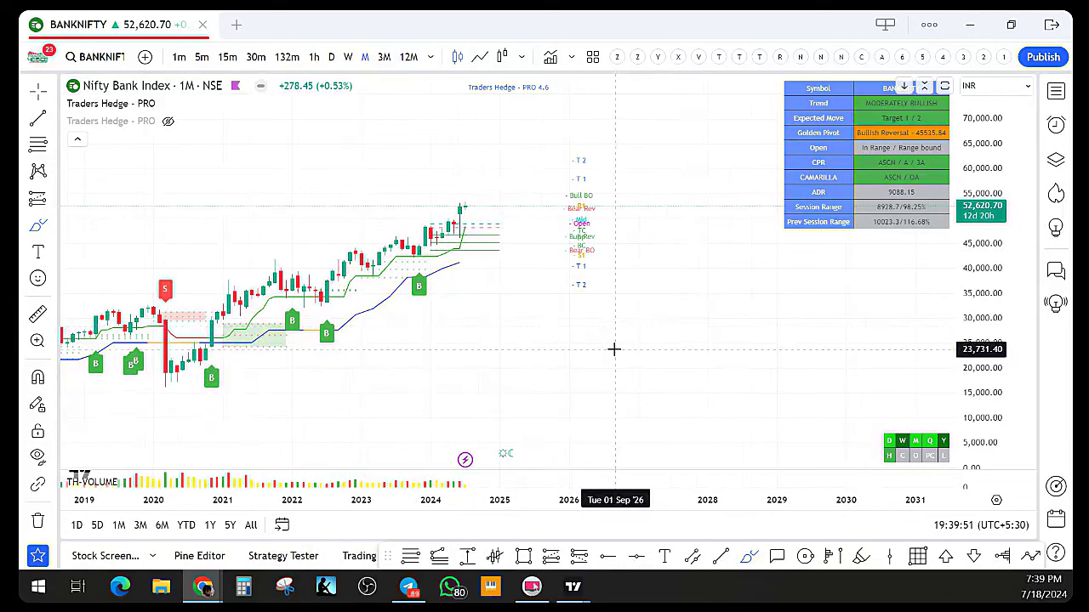
pyautogui.scroll(-2, 559, 400)
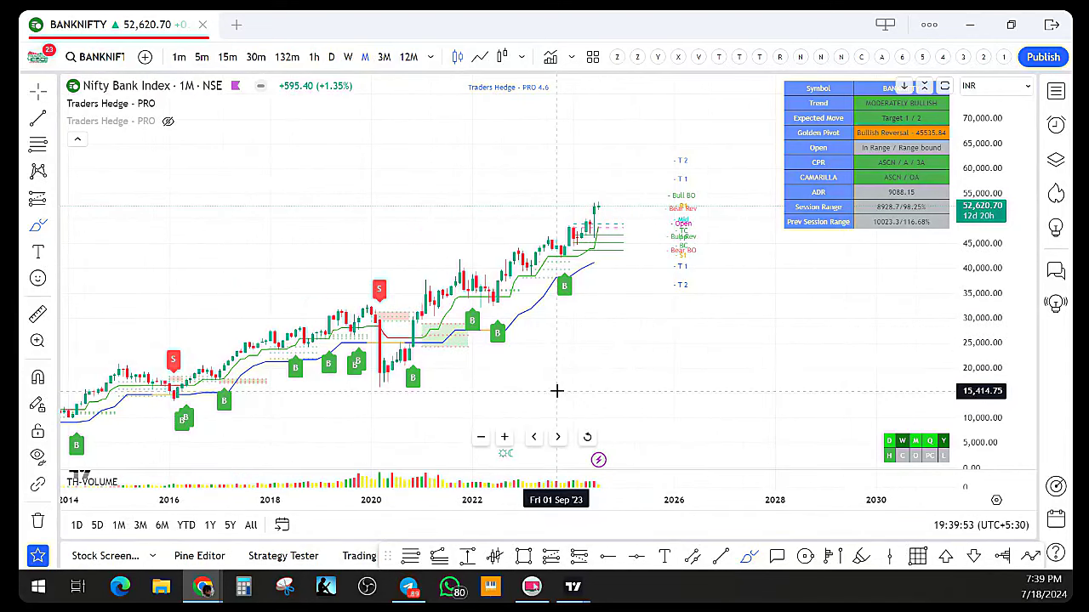
pyautogui.scroll(1, 559, 375)
pyautogui.scroll(-2, 560, 365)
pyautogui.scroll(1, 560, 366)
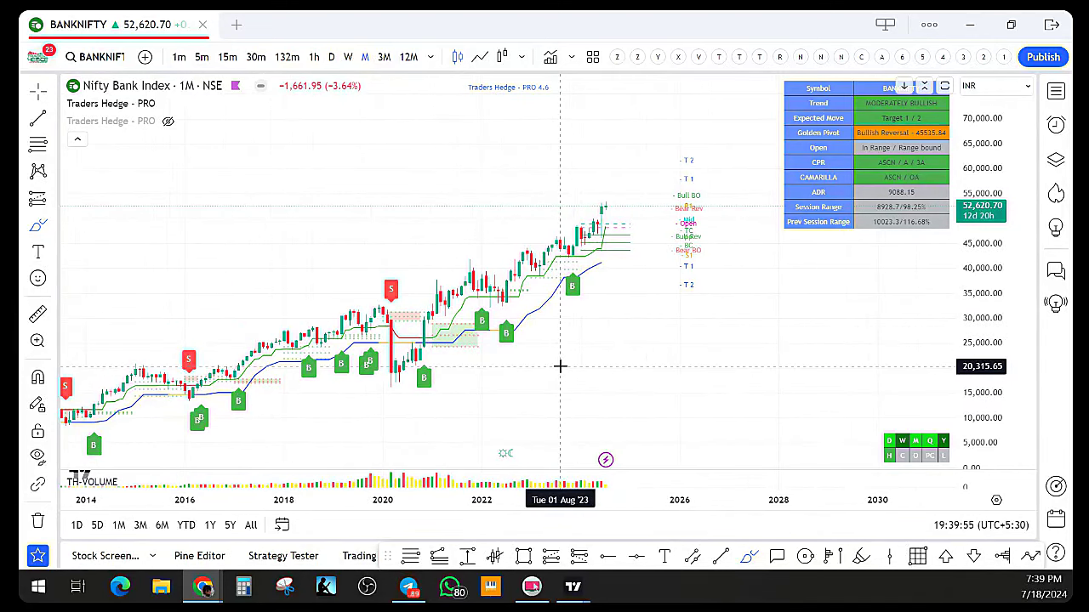
pyautogui.scroll(1, 557, 368)
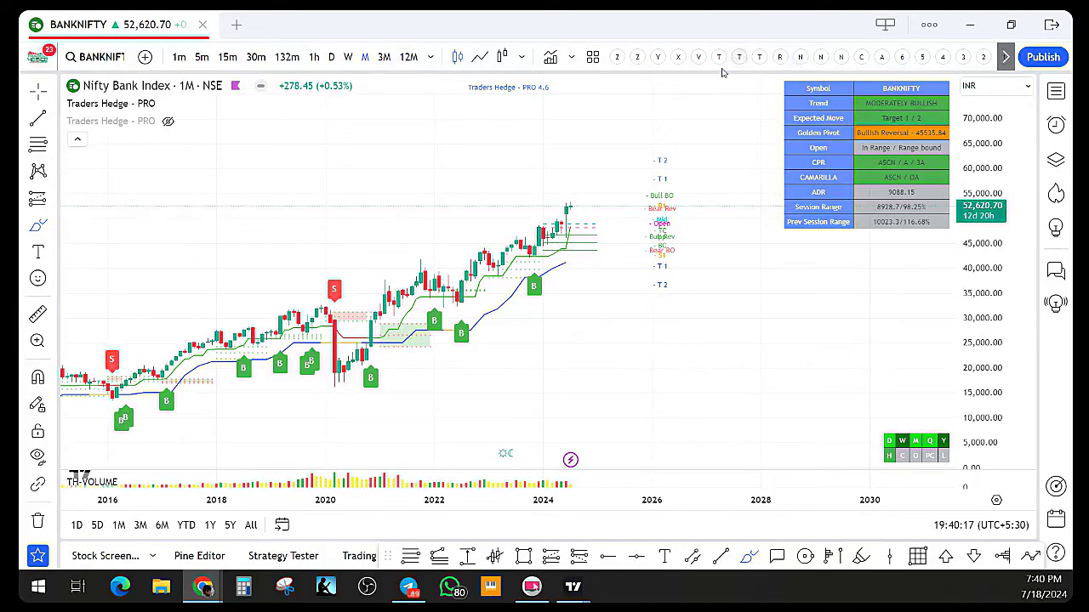
# Switch Nifty Bank to the 1-hour timeframe, fit the price scale and frame the June and July triggers of Traders Hedge - PRO
pyautogui.click(314, 57)
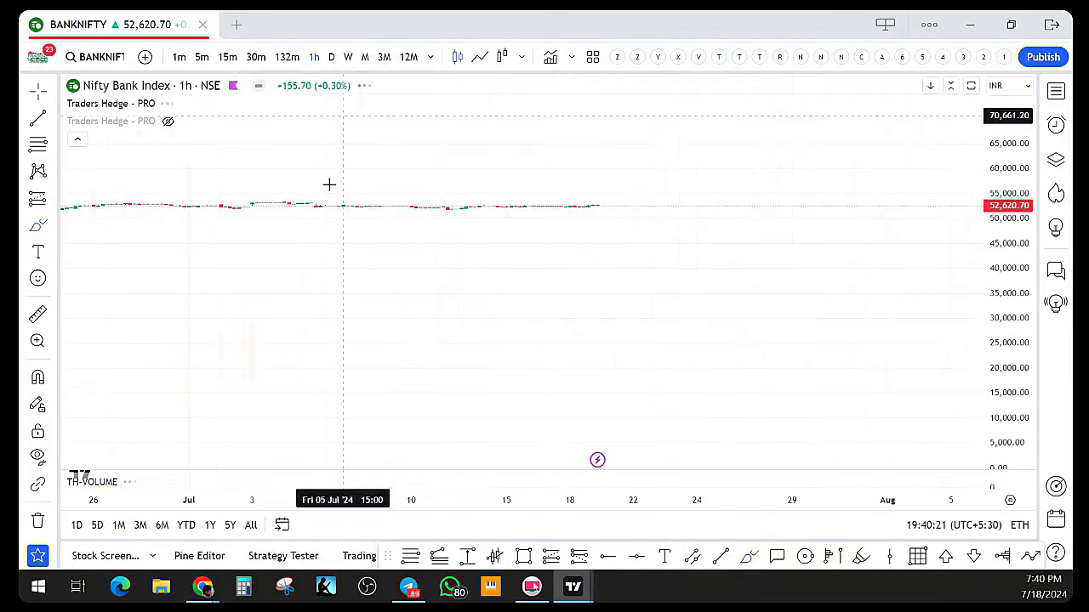
pyautogui.click(992, 460)
pyautogui.scroll(-3, 544, 304)
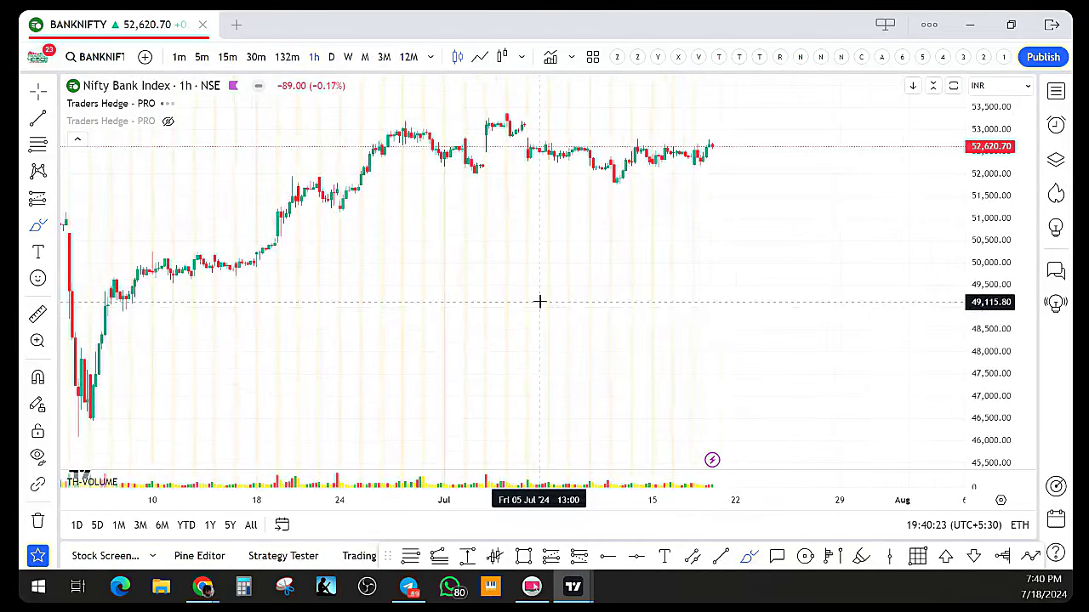
pyautogui.scroll(2, 570, 305)
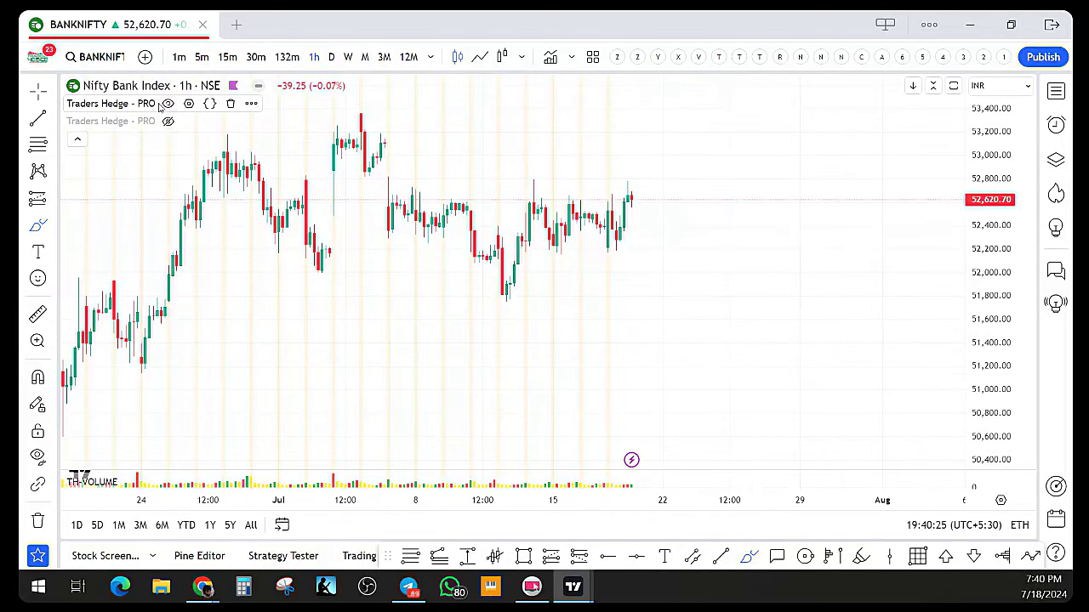
pyautogui.click(167, 103)
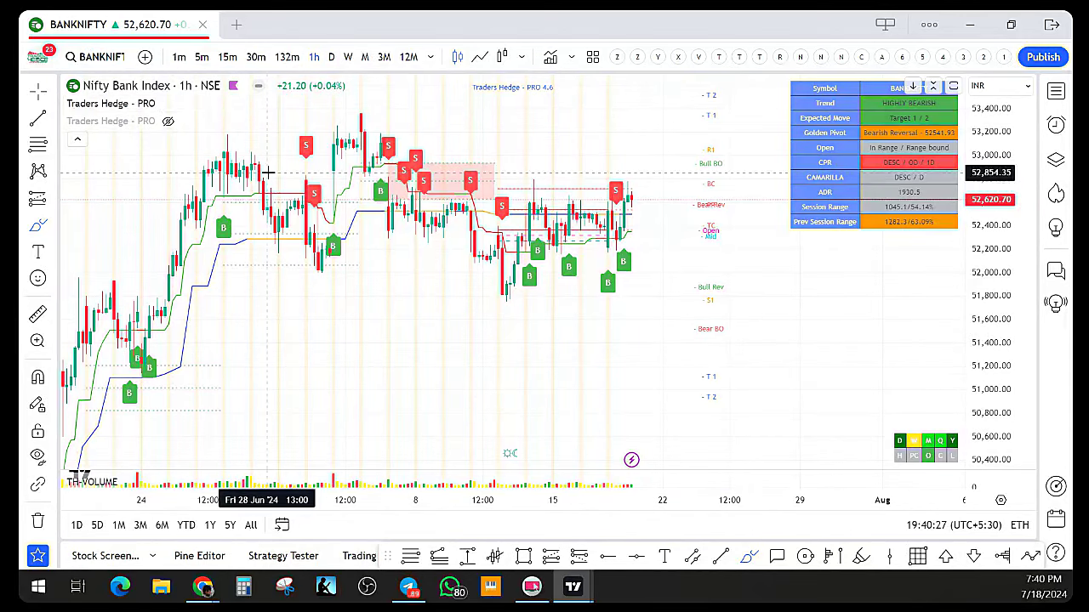
pyautogui.scroll(-1, 290, 179)
pyautogui.scroll(1, 386, 238)
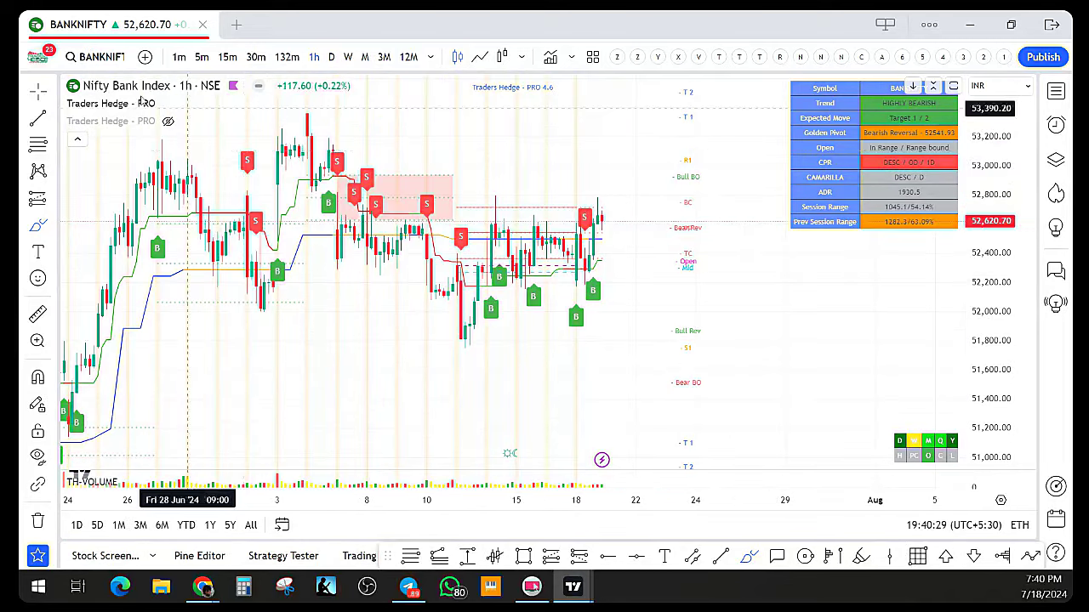
# Turn on Hide Historic Buy / Sell Momentum Triggers and Session Ranges in the Traders Hedge - PRO settings
pyautogui.doubleClick(500, 347)
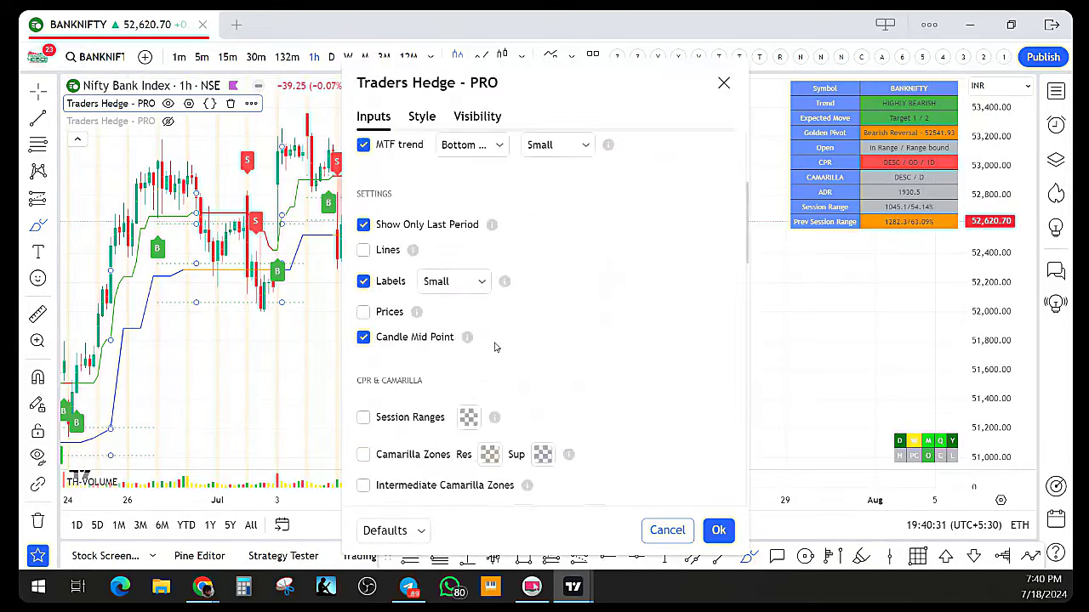
pyautogui.scroll(-10, 477, 353)
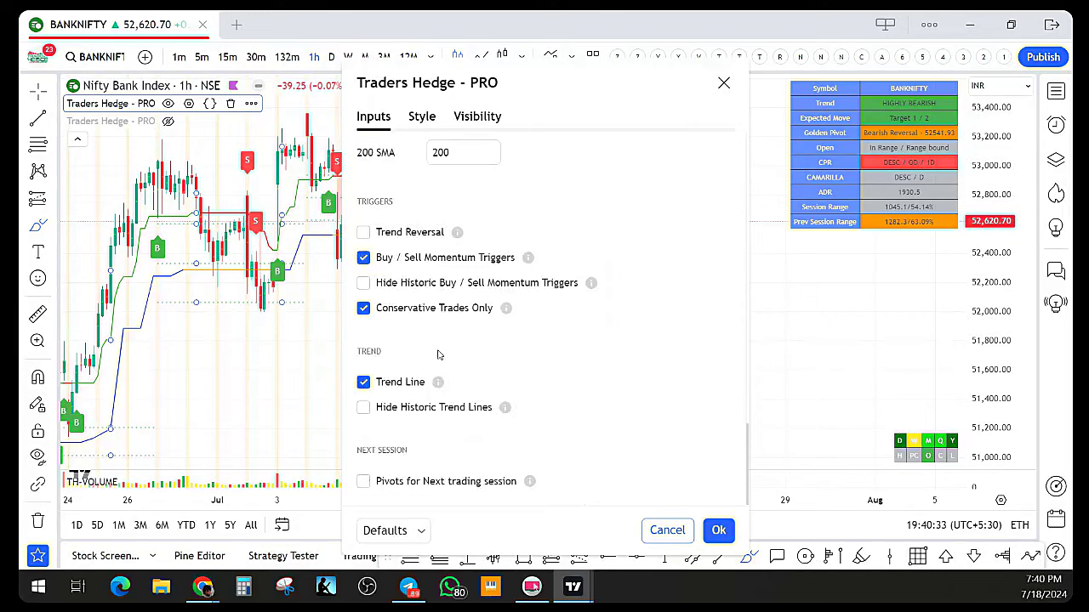
pyautogui.click(396, 287)
pyautogui.scroll(10, 484, 368)
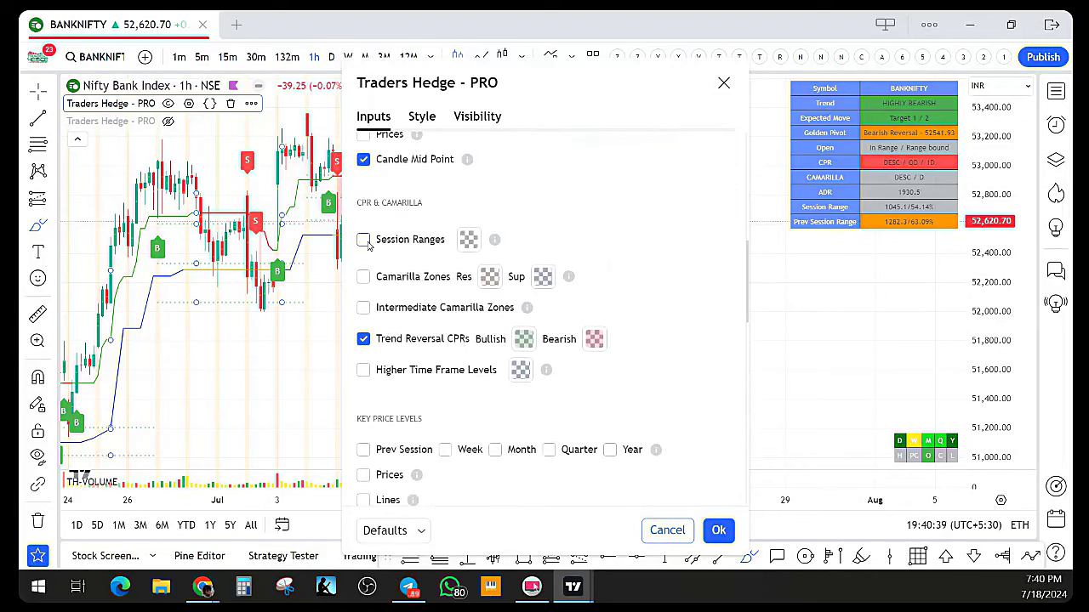
pyautogui.scroll(10, 550, 260)
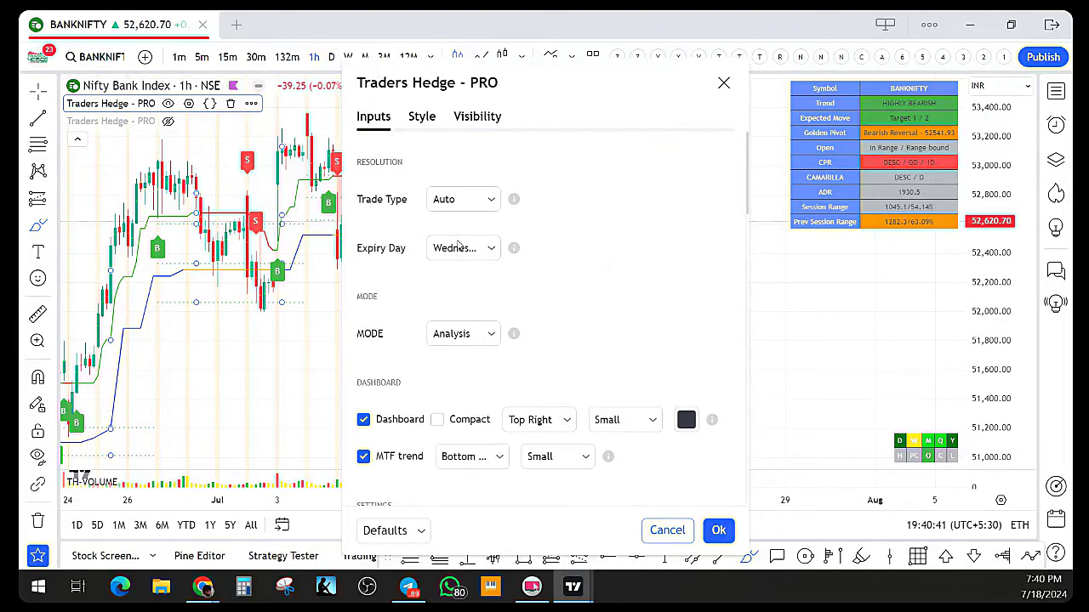
pyautogui.click(720, 530)
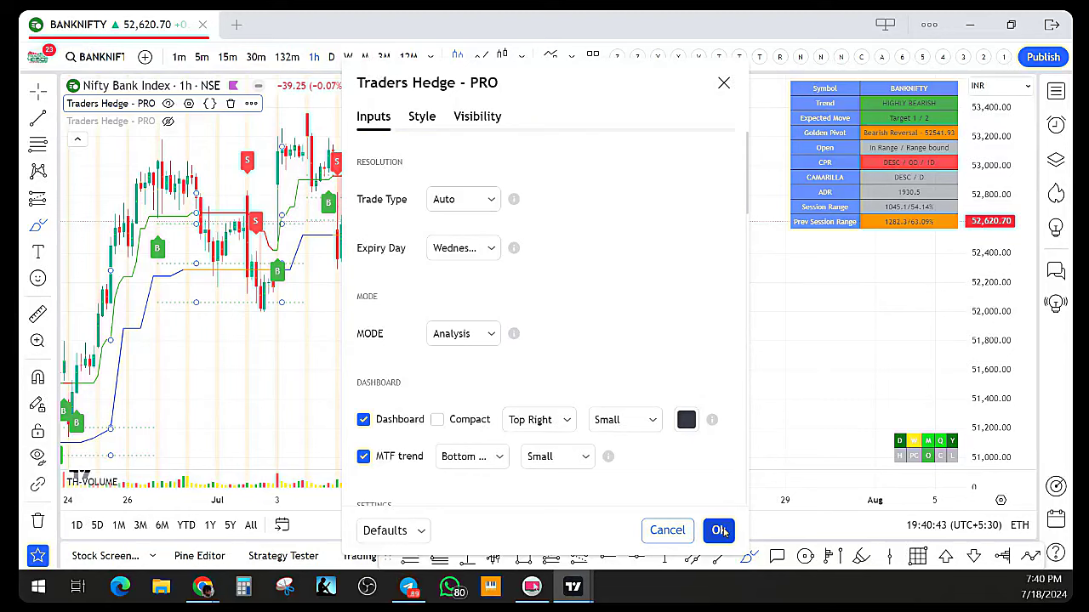
# Remove the two drawings from the chart, including the stray brush stroke below the July candles
pyautogui.moveTo(682, 335); pyautogui.dragTo(474, 435)
pyautogui.click(38, 521)
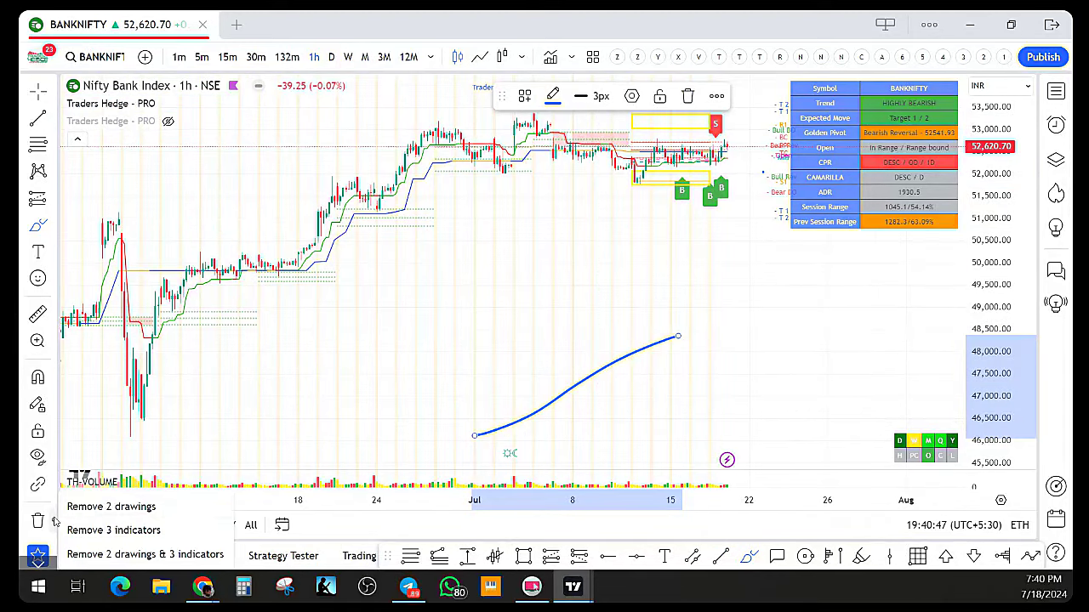
pyautogui.click(111, 505)
# Stretch the price scale and examine the mid-July hourly candles against the yellow session range zones
pyautogui.moveTo(1000, 223); pyautogui.dragTo(1000, 164)
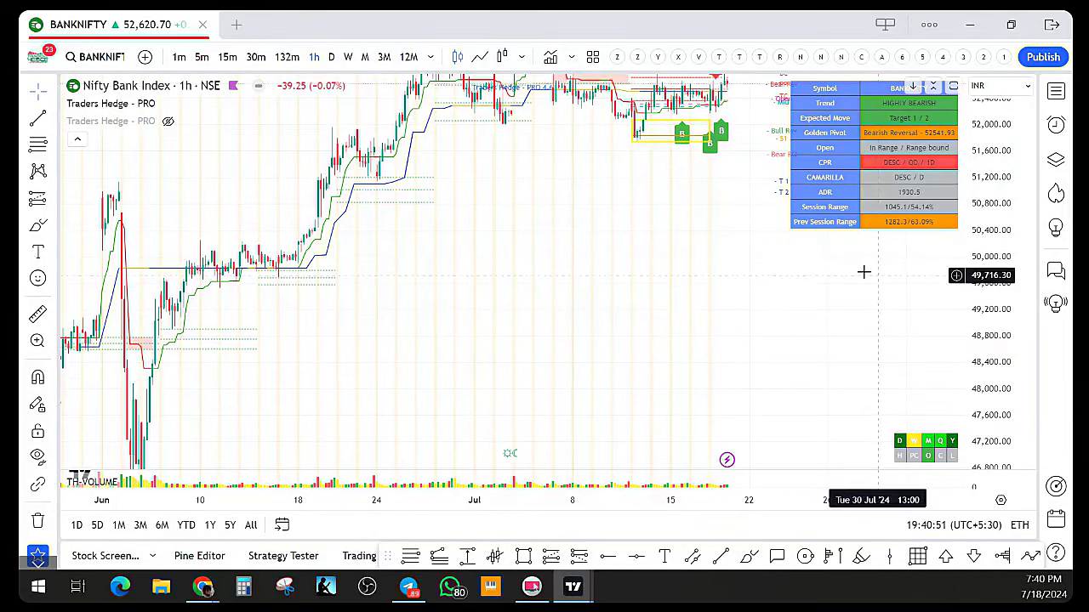
pyautogui.moveTo(698, 285); pyautogui.dragTo(602, 400)
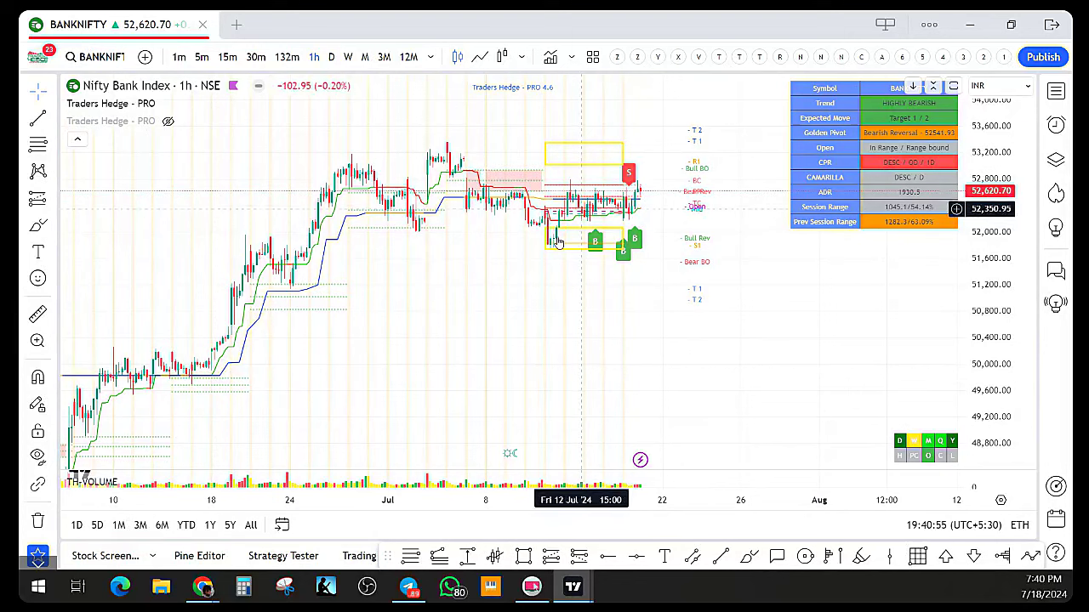
pyautogui.moveTo(1024, 326); pyautogui.dragTo(1023, 357)
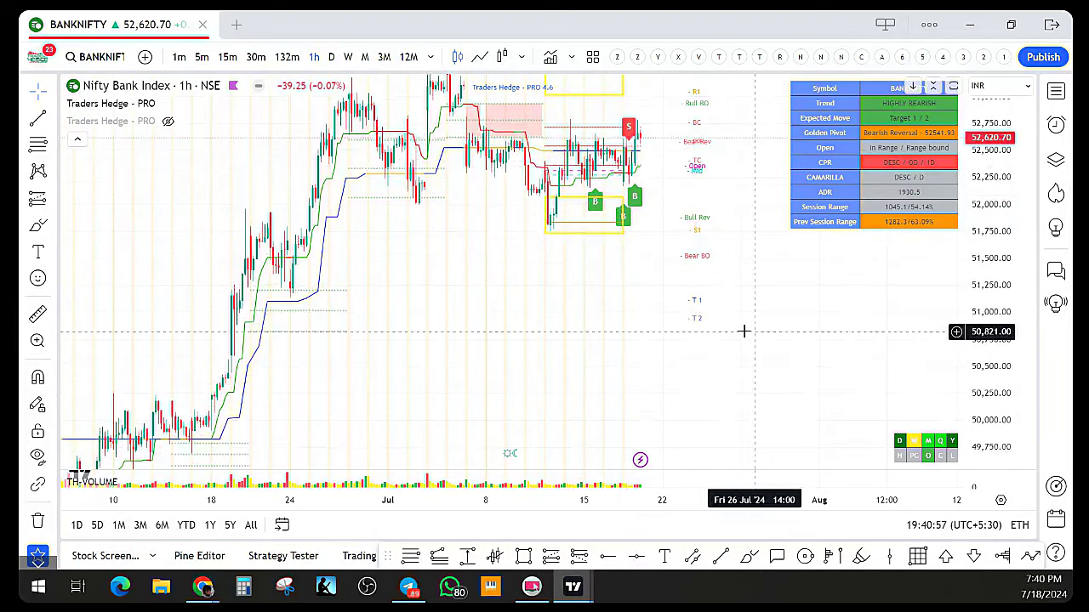
pyautogui.moveTo(741, 331); pyautogui.dragTo(527, 280)
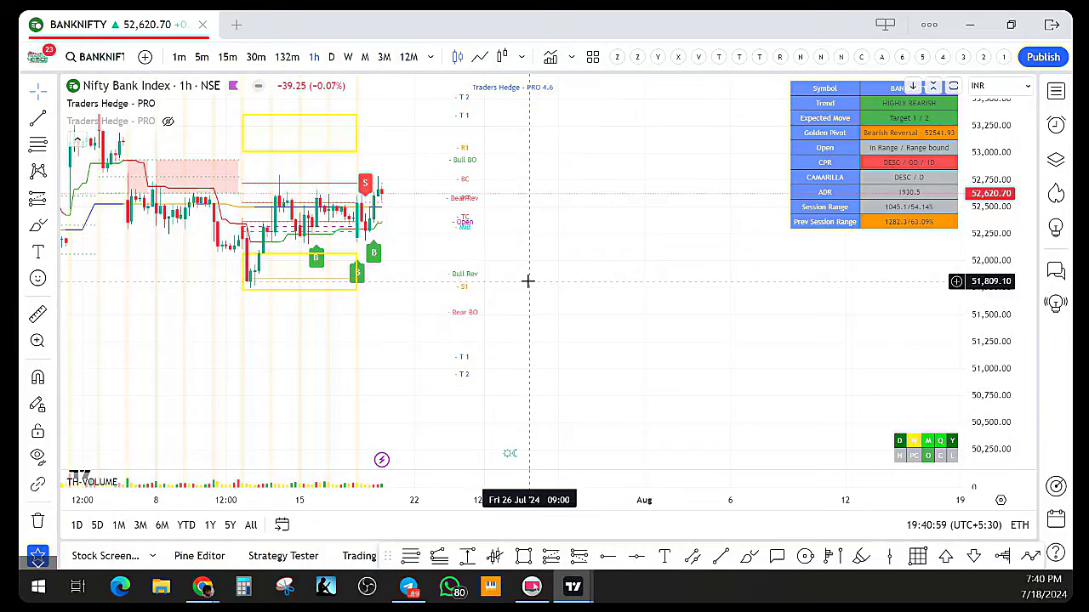
pyautogui.scroll(2, 536, 271)
pyautogui.scroll(2, 486, 253)
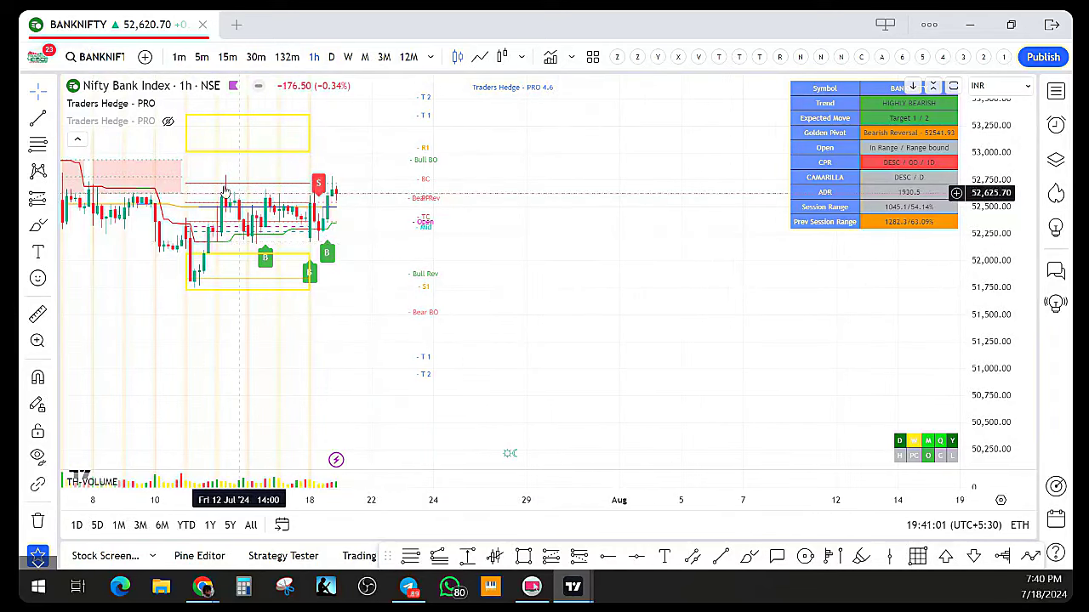
pyautogui.scroll(-1, 387, 203)
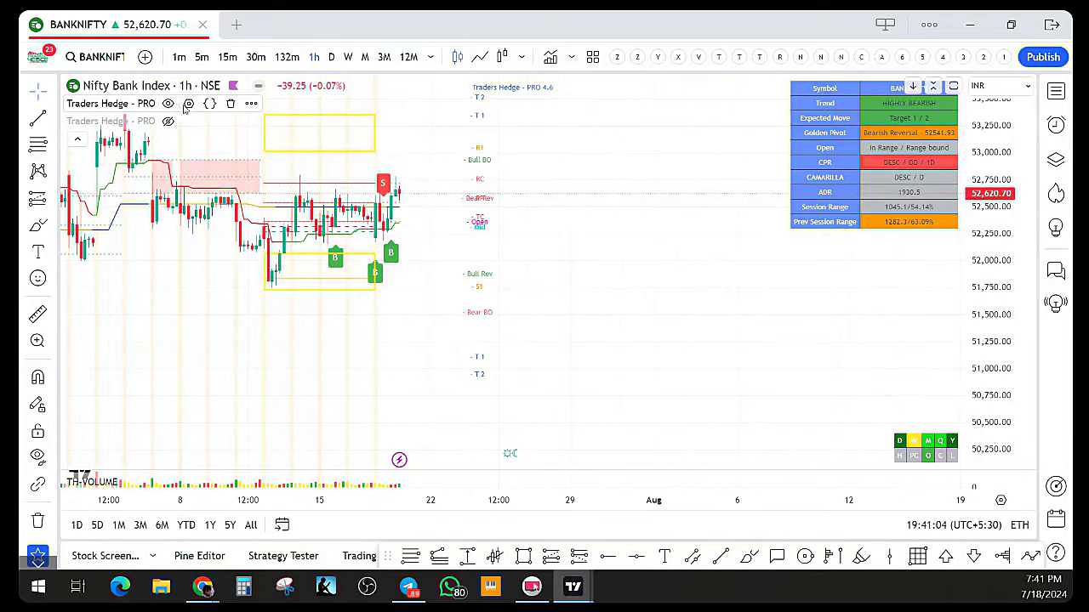
# Check the Traders Hedge - PRO resolution and mode settings and examine the 18 July sell and buy triggers within the session range
pyautogui.click(189, 105)
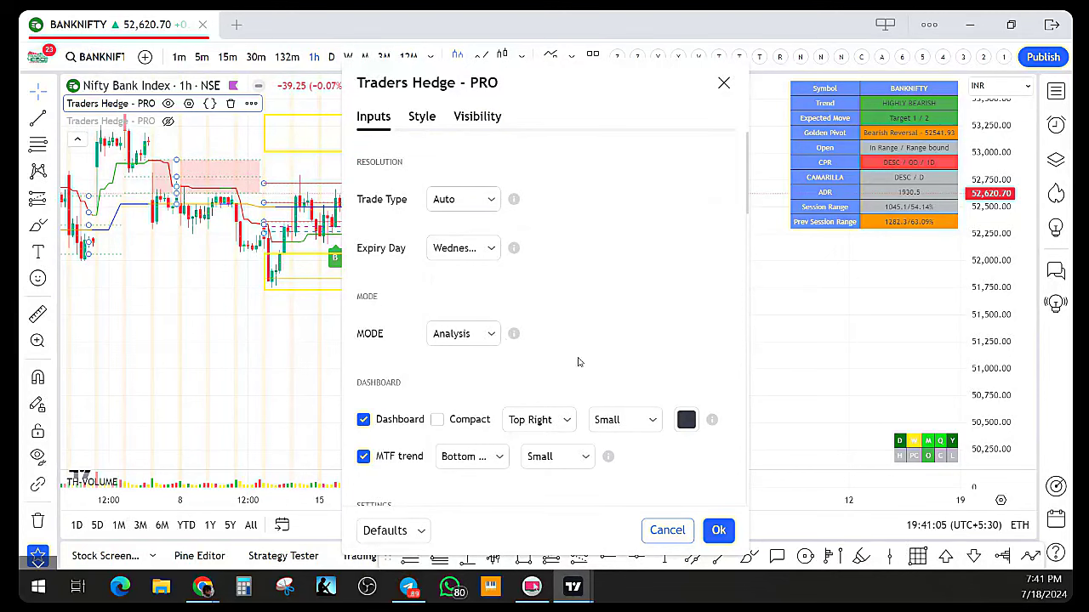
pyautogui.click(724, 532)
pyautogui.scroll(-2, 724, 336)
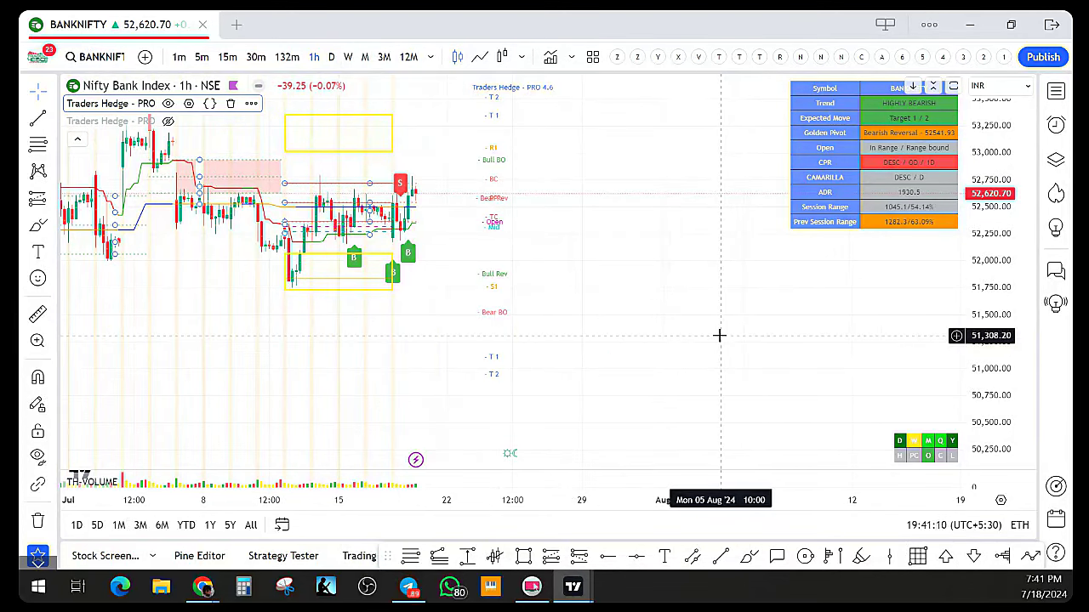
pyautogui.scroll(-1, 719, 335)
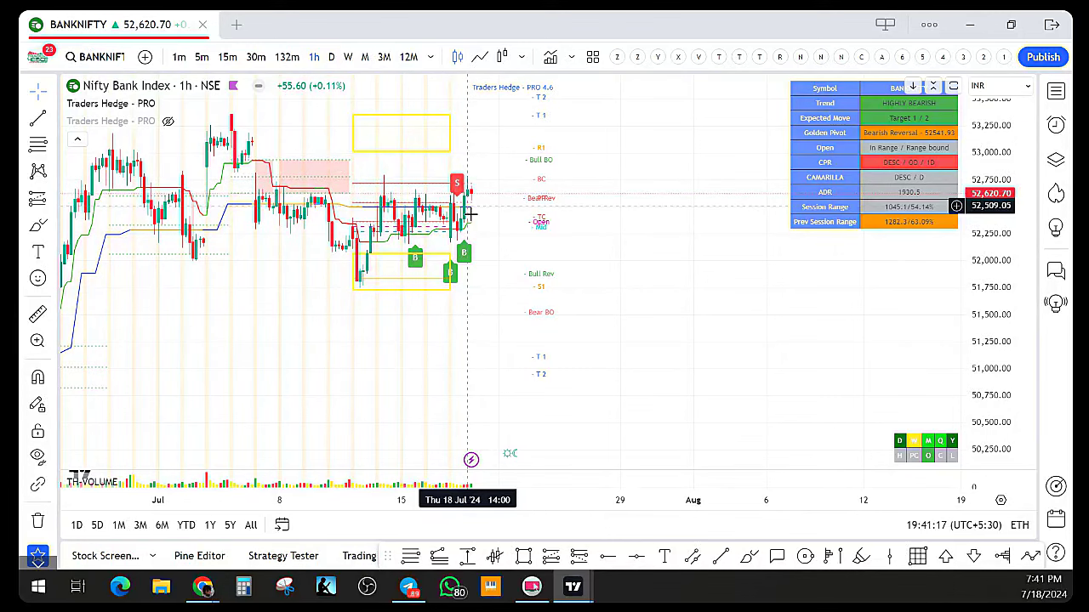
pyautogui.scroll(2, 469, 213)
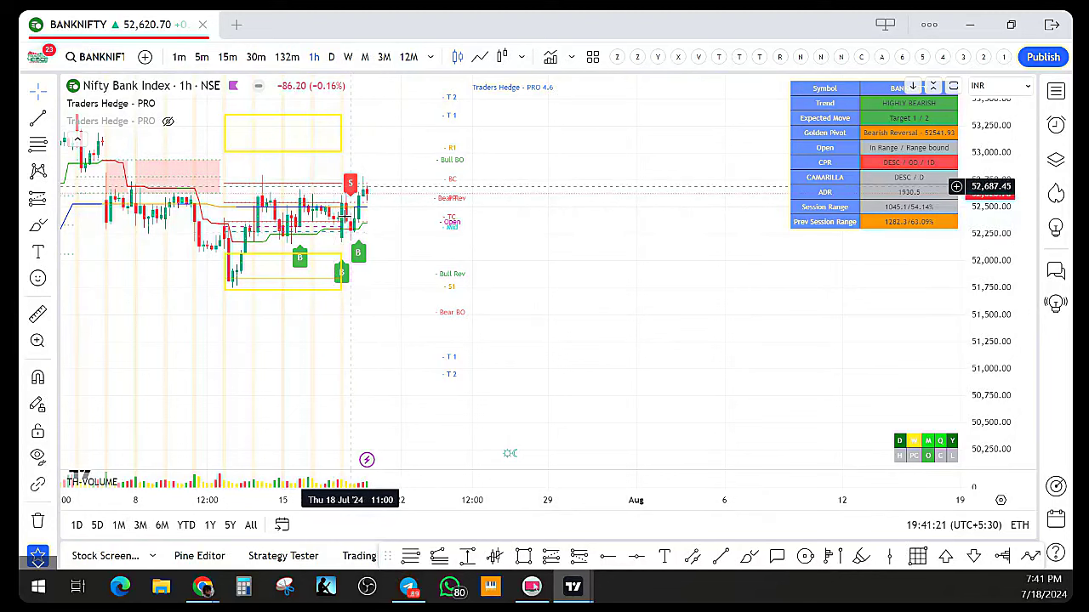
pyautogui.scroll(-1, 345, 216)
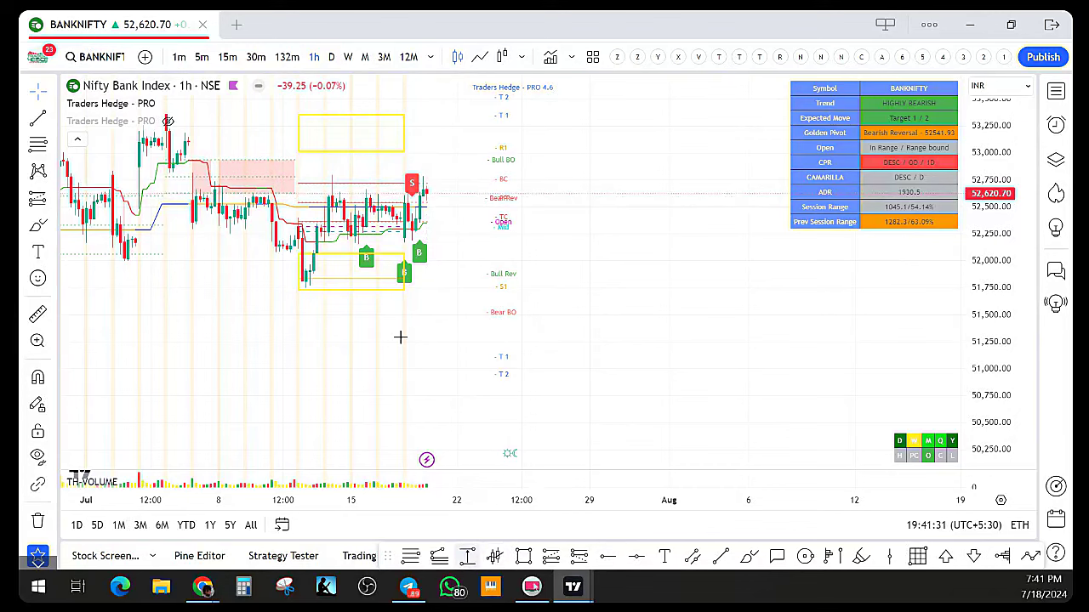
# Mark a price zone from about 52,790 to 53,058 extending right from the 12 July candles
pyautogui.click(328, 176)
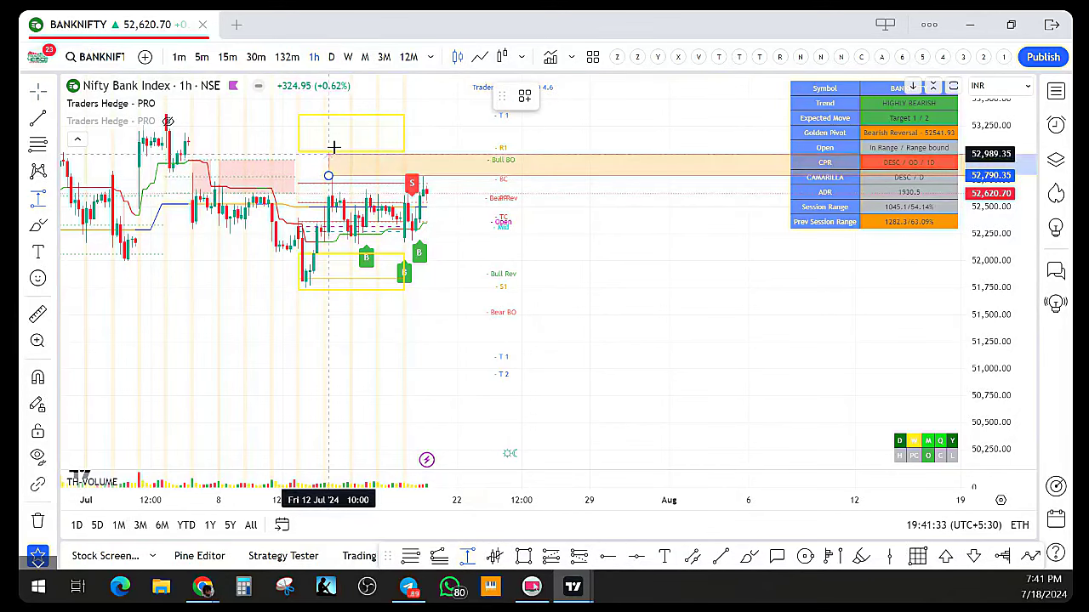
pyautogui.click(340, 146)
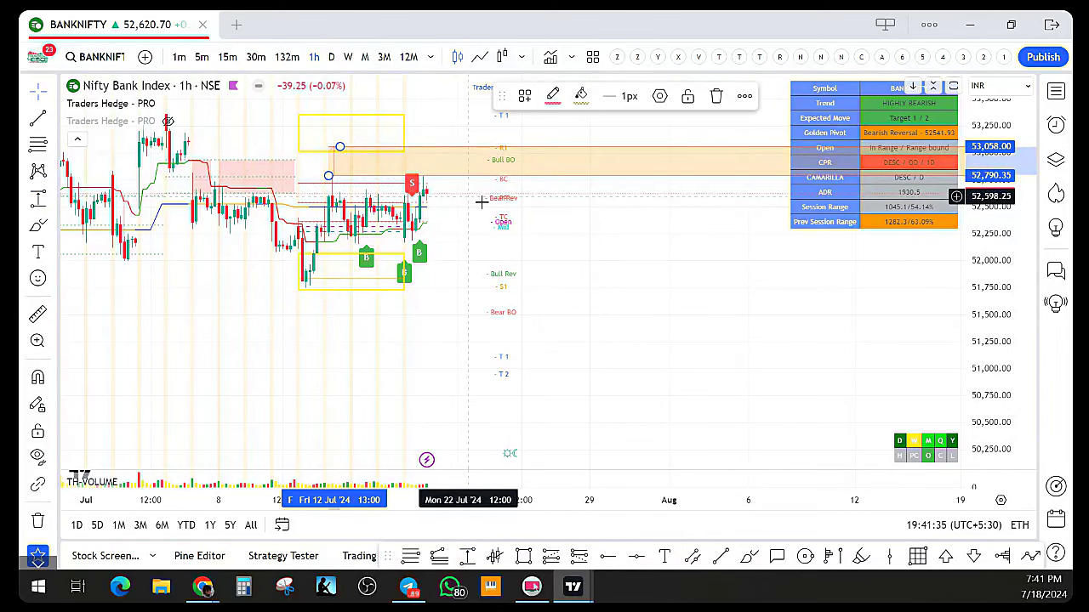
pyautogui.click(440, 189)
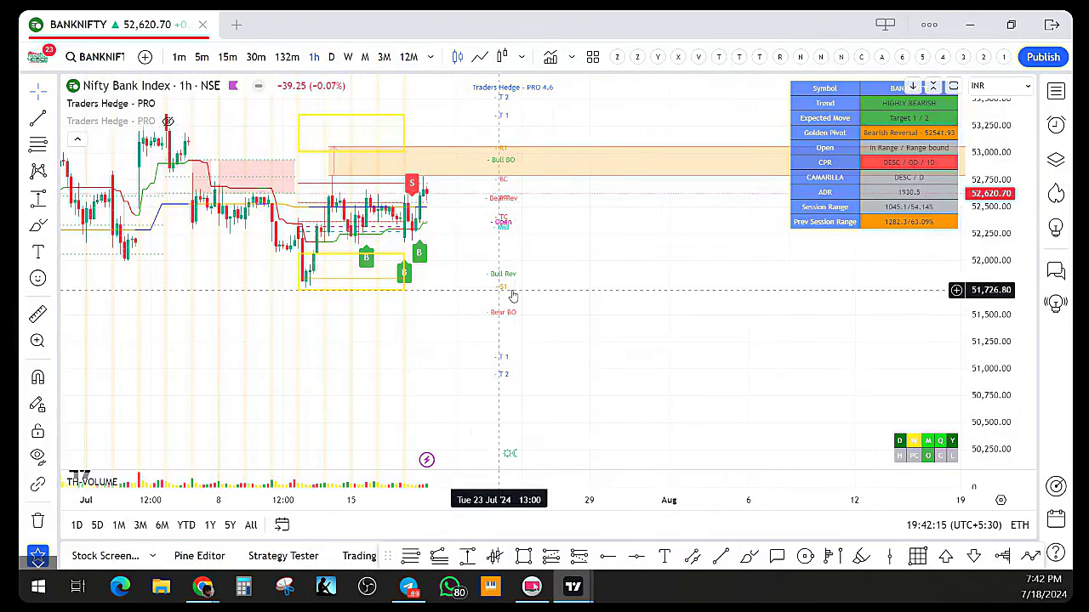
pyautogui.scroll(-1, 611, 365)
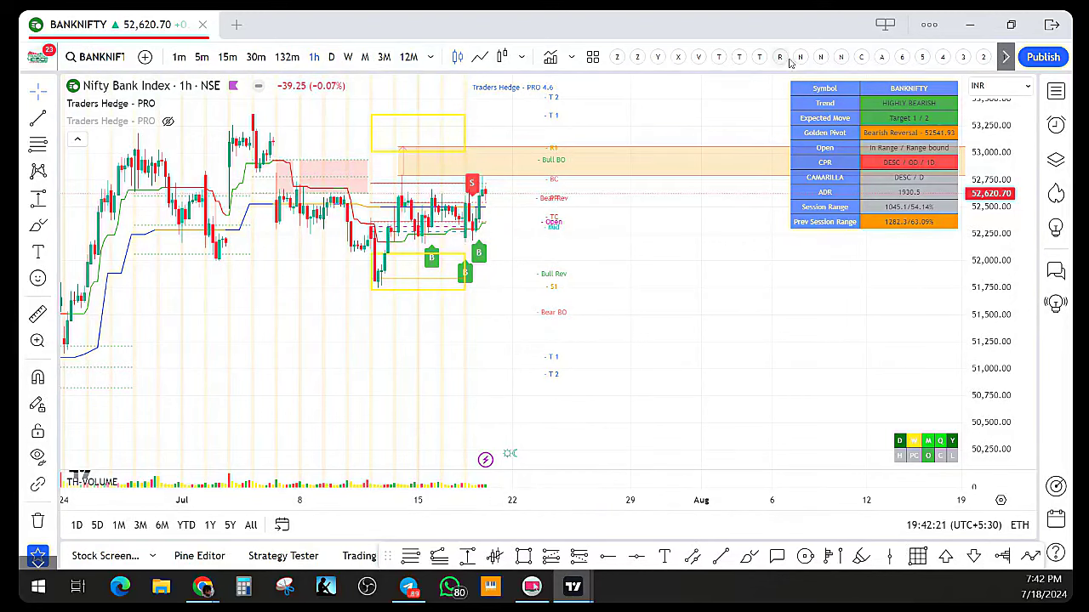
# Remove the drawn price zone from the hourly chart
pyautogui.click(1007, 57)
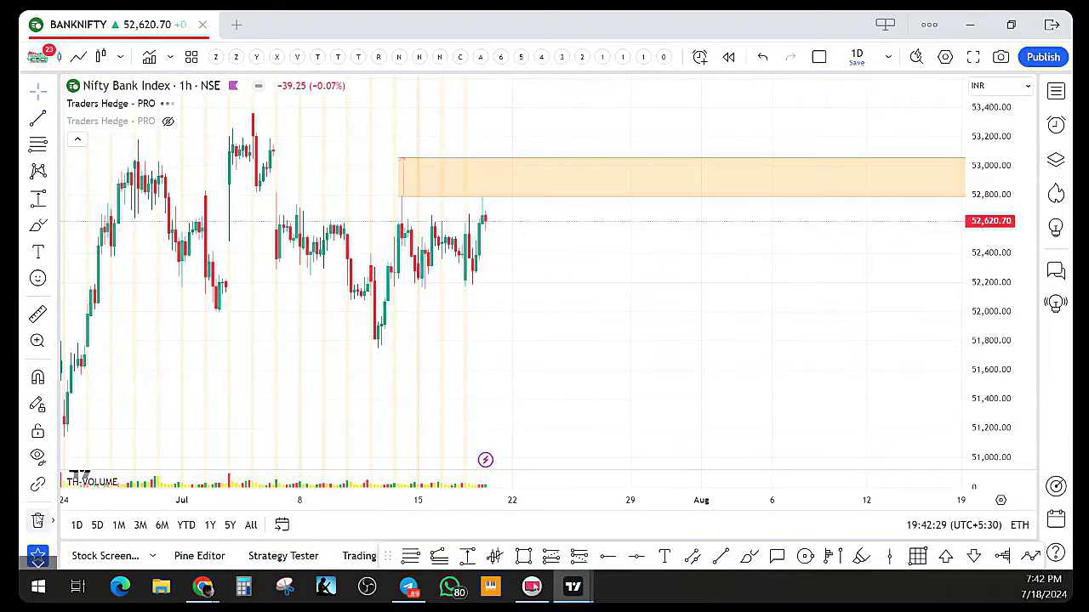
pyautogui.click(37, 520)
pyautogui.click(93, 506)
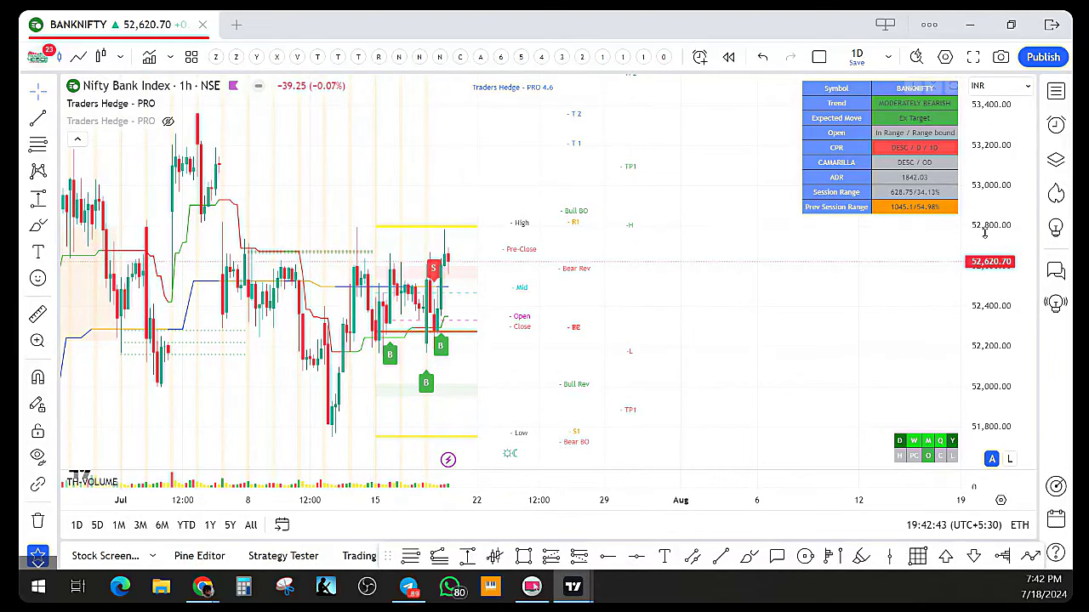
# Compress the price scale and examine the latest hourly triggers and candles against the High, Mid, Close and Low levels
pyautogui.moveTo(984, 234); pyautogui.dragTo(985, 264)
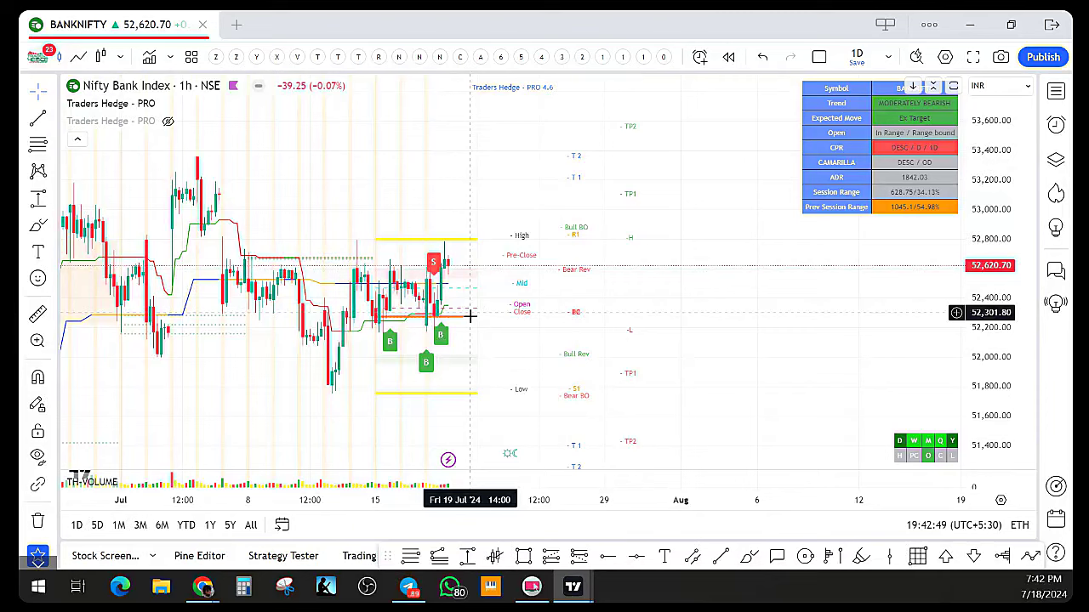
pyautogui.scroll(2, 470, 315)
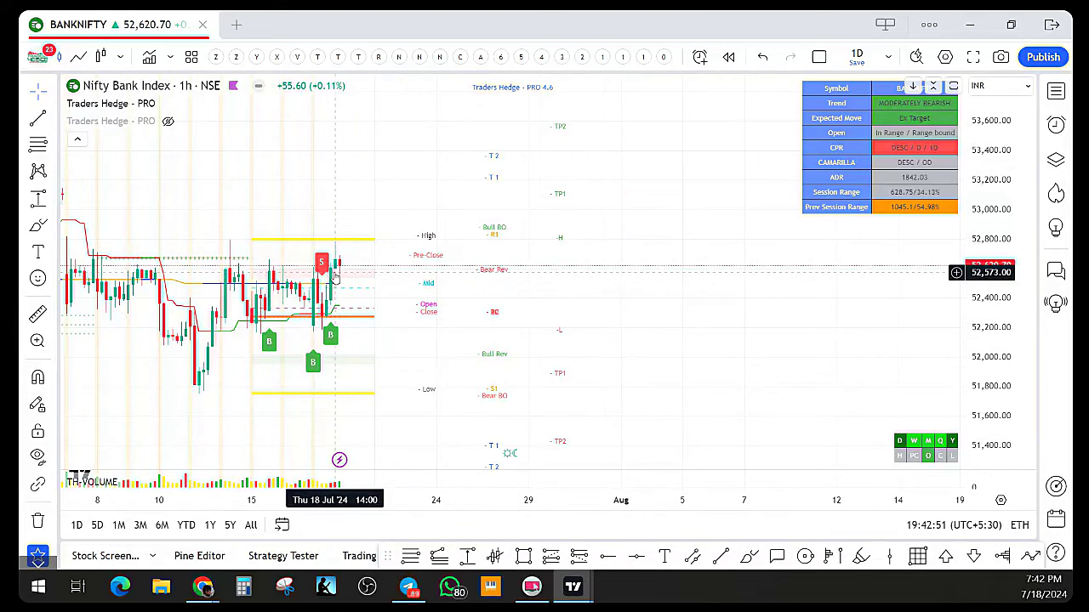
pyautogui.scroll(-2, 340, 277)
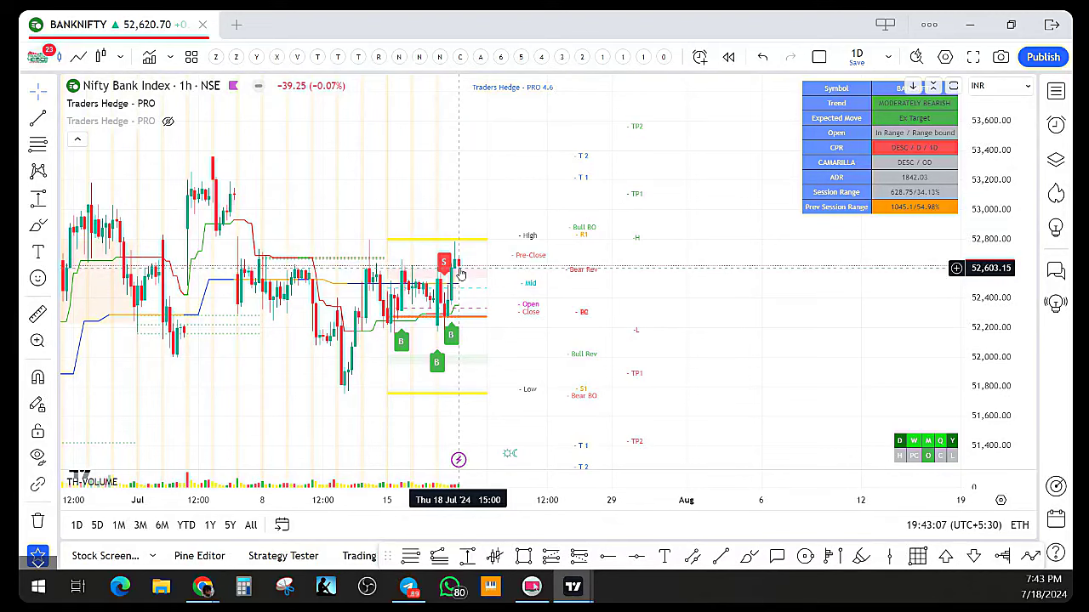
pyautogui.click(459, 272)
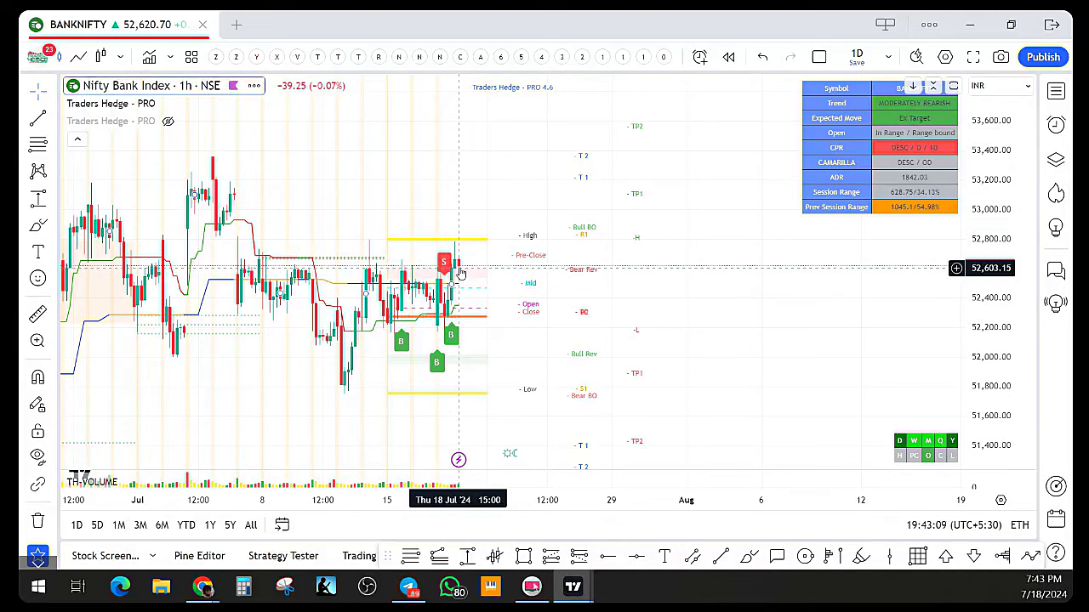
pyautogui.click(505, 156)
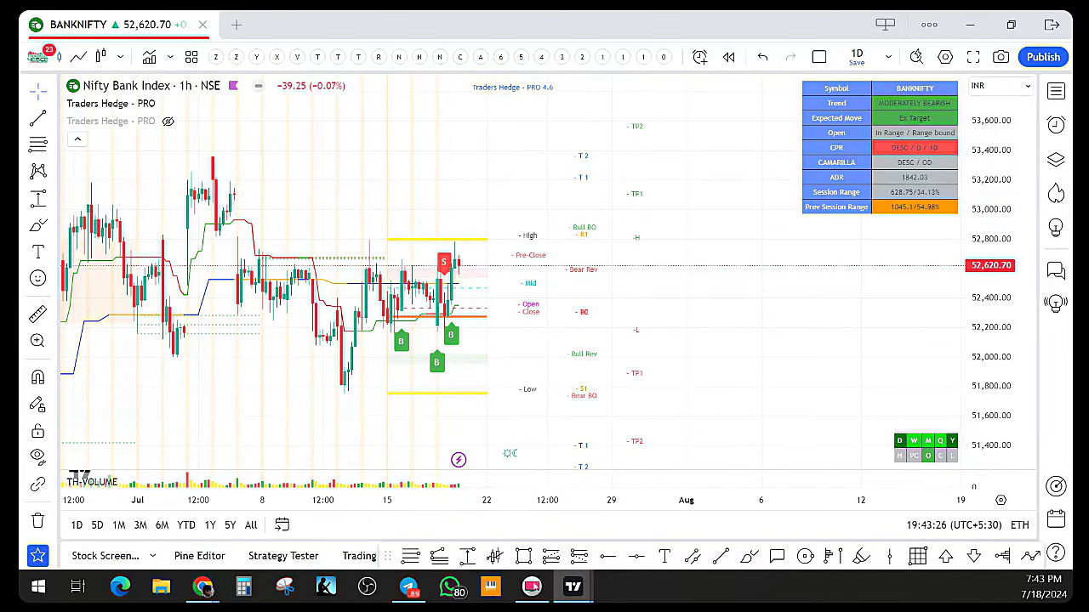
pyautogui.scroll(-3, 651, 360)
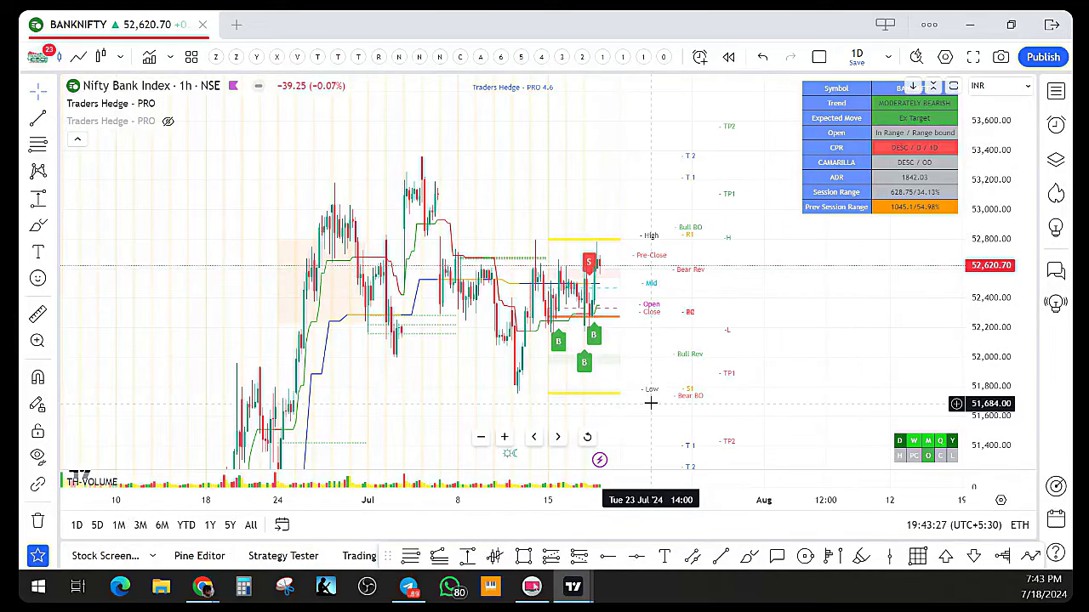
pyautogui.scroll(2, 650, 402)
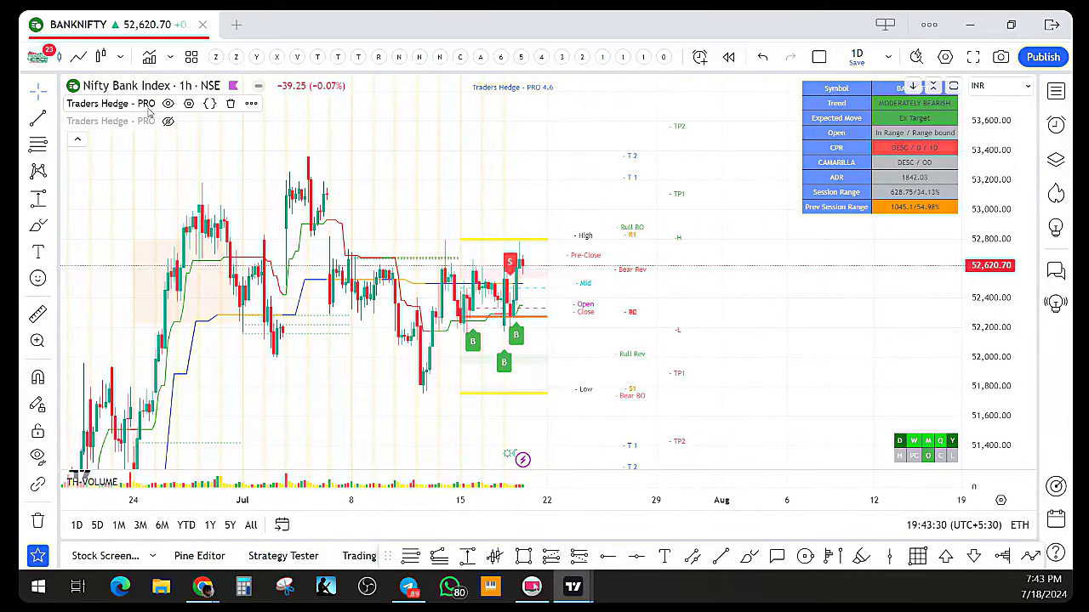
# Set the Key Zones value to 3 in the visible Traders Hedge - PRO indicator's settings
pyautogui.doubleClick(432, 235)
pyautogui.scroll(-3, 559, 357)
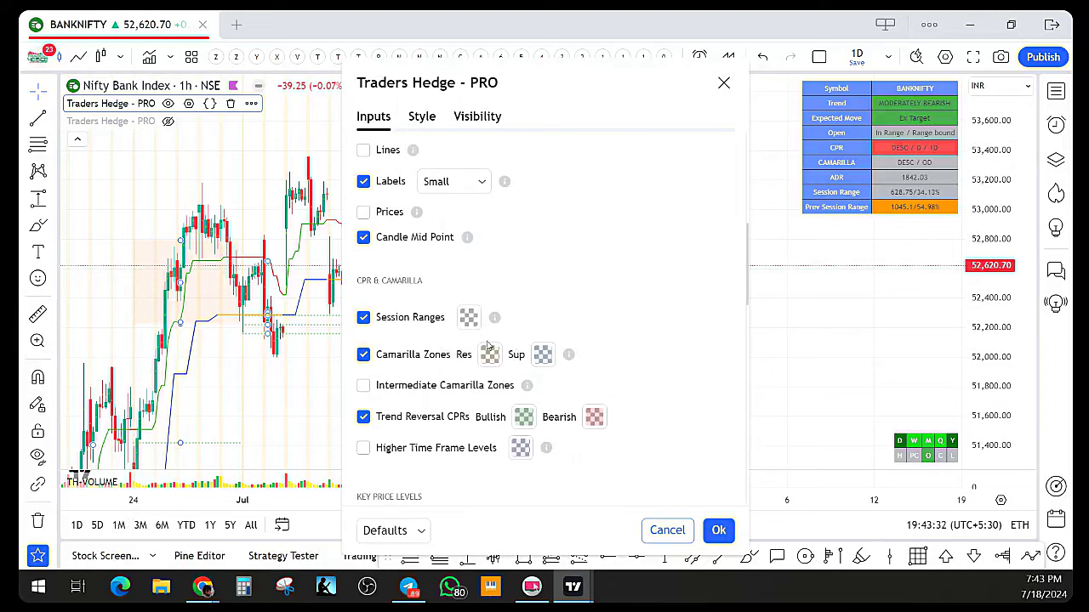
pyautogui.scroll(-1, 394, 399)
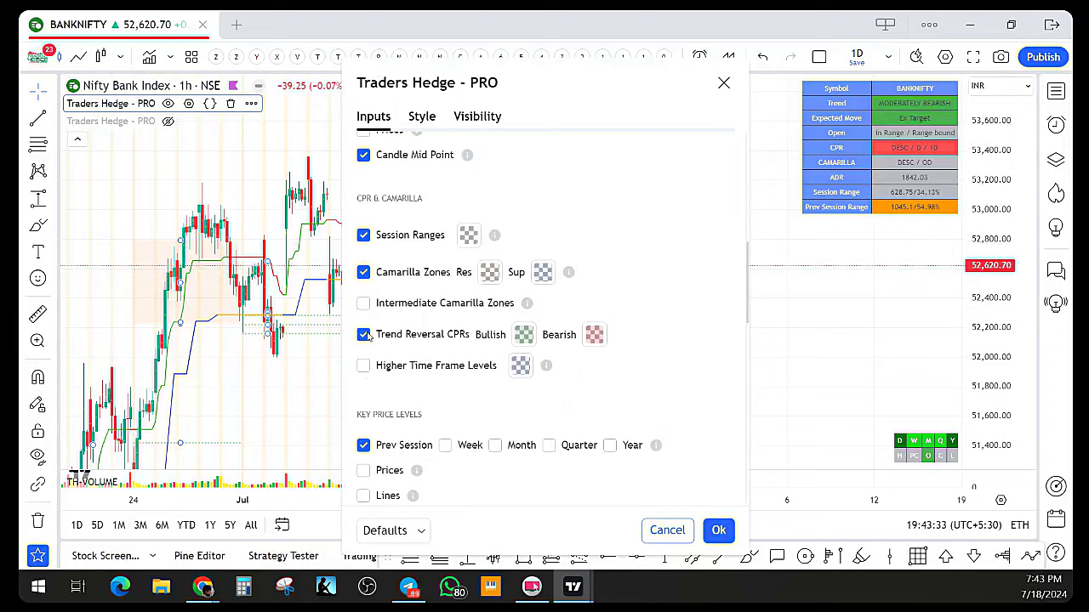
pyautogui.scroll(-5, 367, 338)
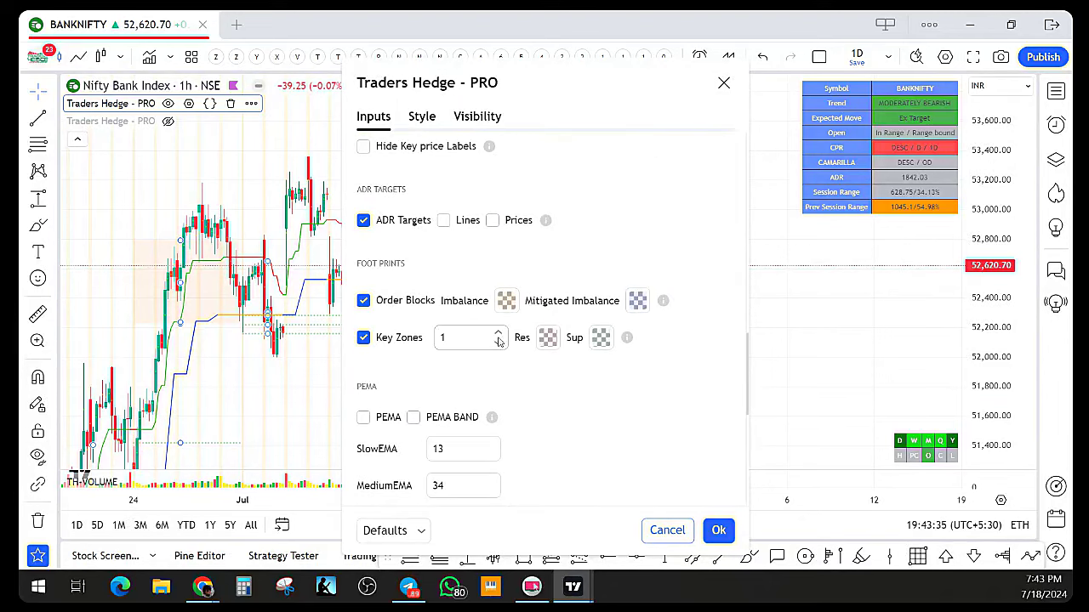
pyautogui.doubleClick(498, 334)
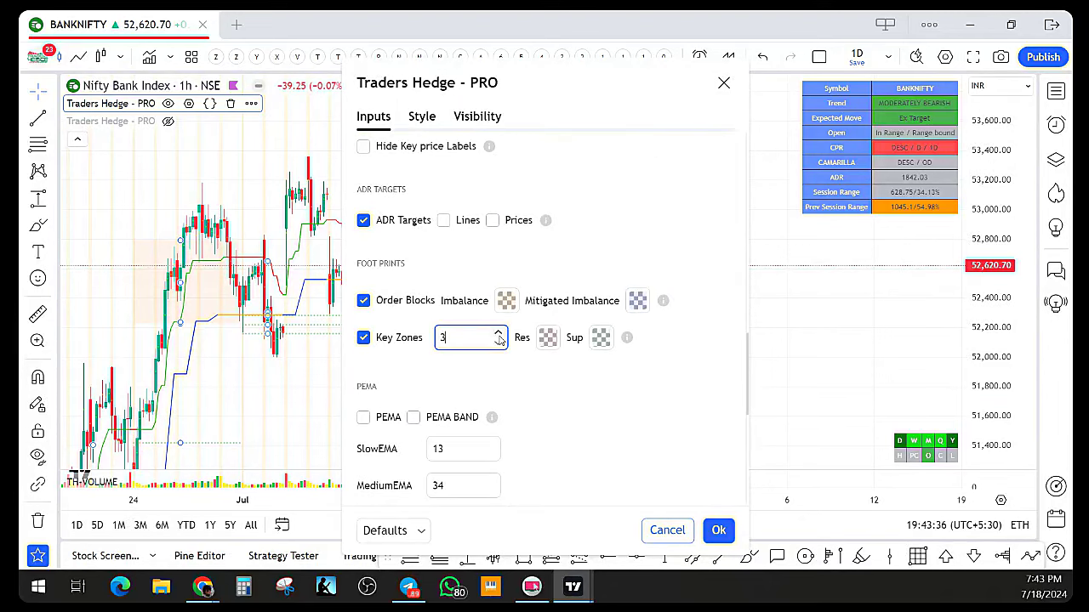
# Set the key zones' resistance colour opacity to 23%, make the support colour more opaque, and apply the settings
pyautogui.click(548, 338)
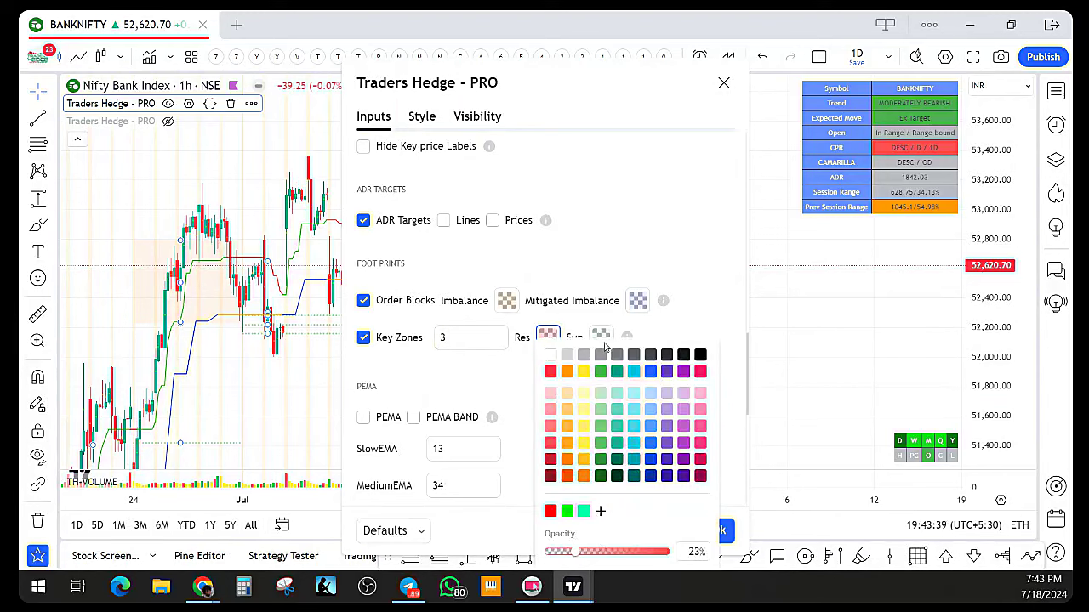
pyautogui.click(605, 346)
pyautogui.click(601, 336)
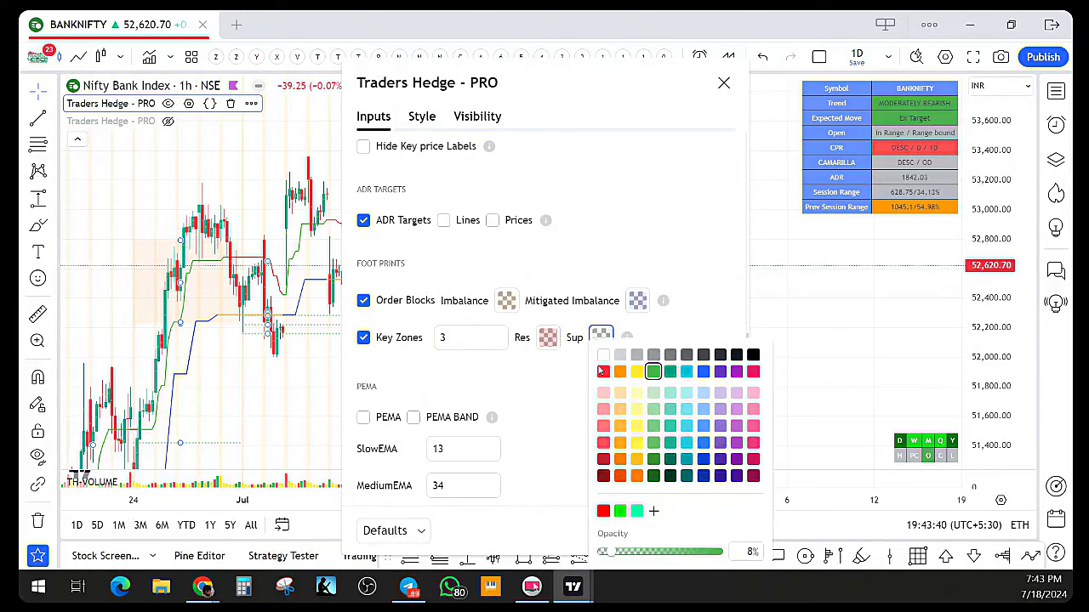
pyautogui.click(634, 553)
pyautogui.click(696, 318)
pyautogui.click(723, 526)
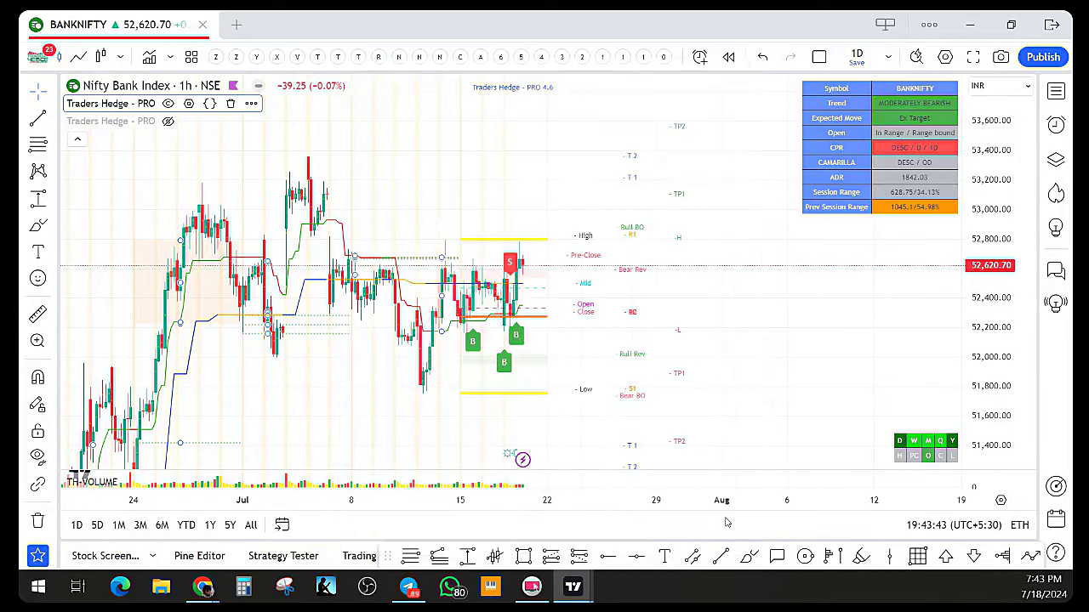
# Examine the resistance and support key zones on the hourly Nifty Bank chart and review the indicator's Foot Prints settings
pyautogui.scroll(2, 671, 318)
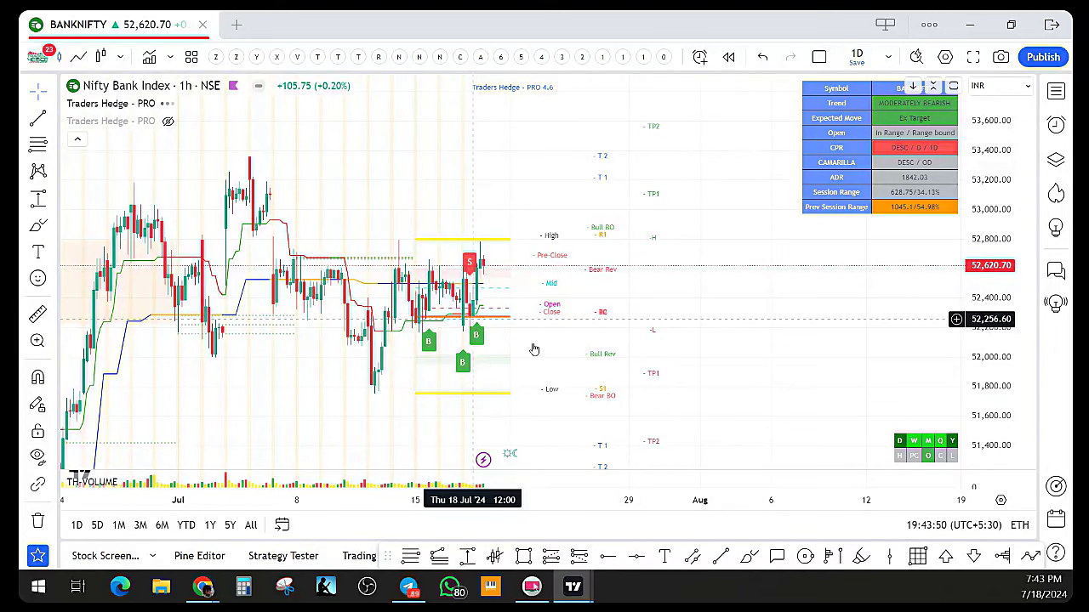
pyautogui.scroll(-3, 467, 218)
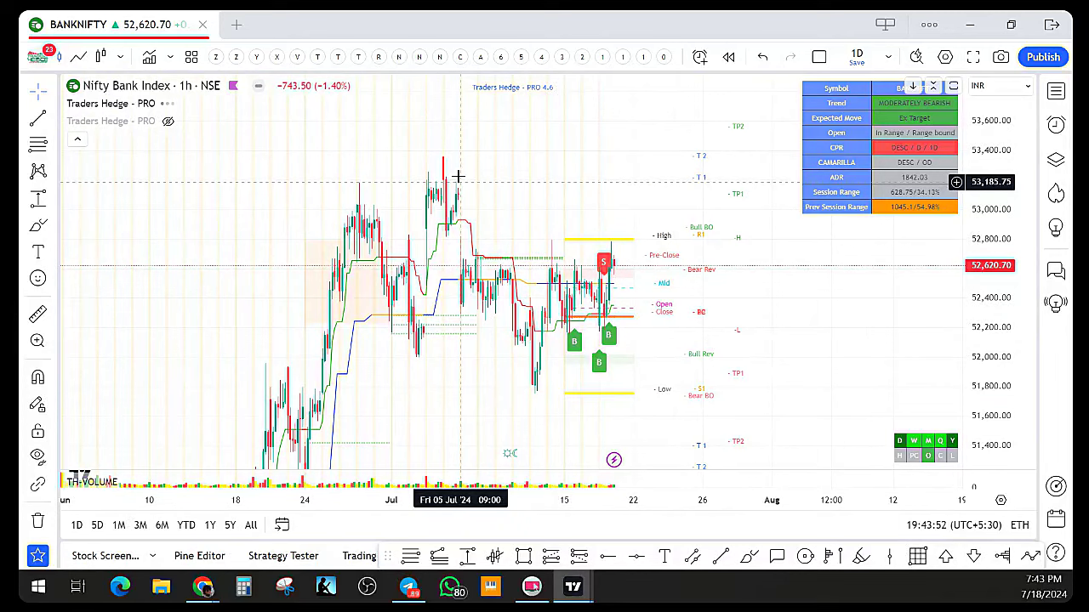
pyautogui.scroll(2, 458, 176)
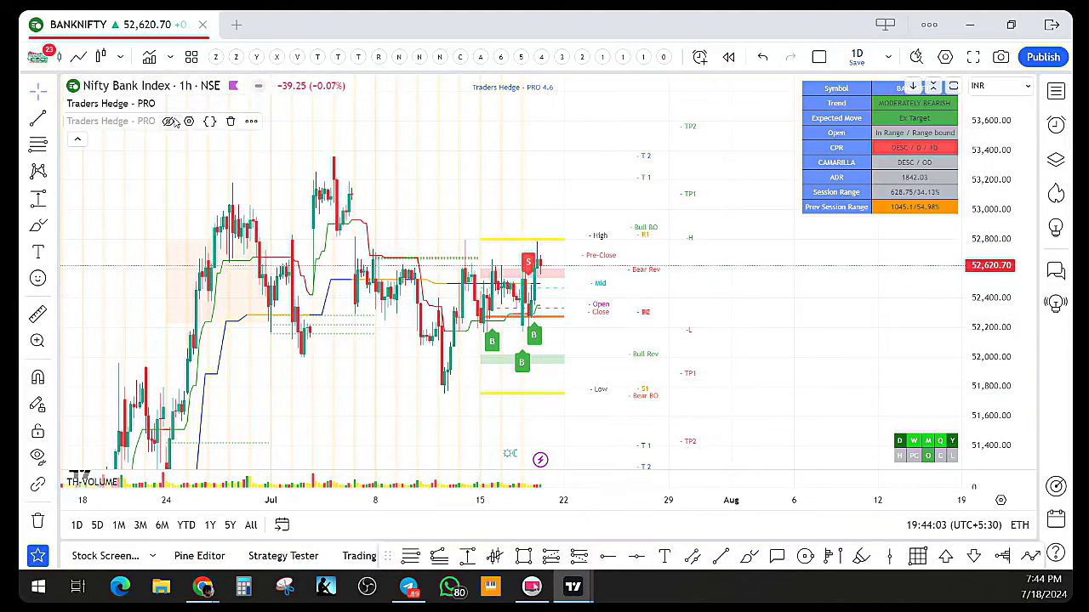
pyautogui.click(189, 105)
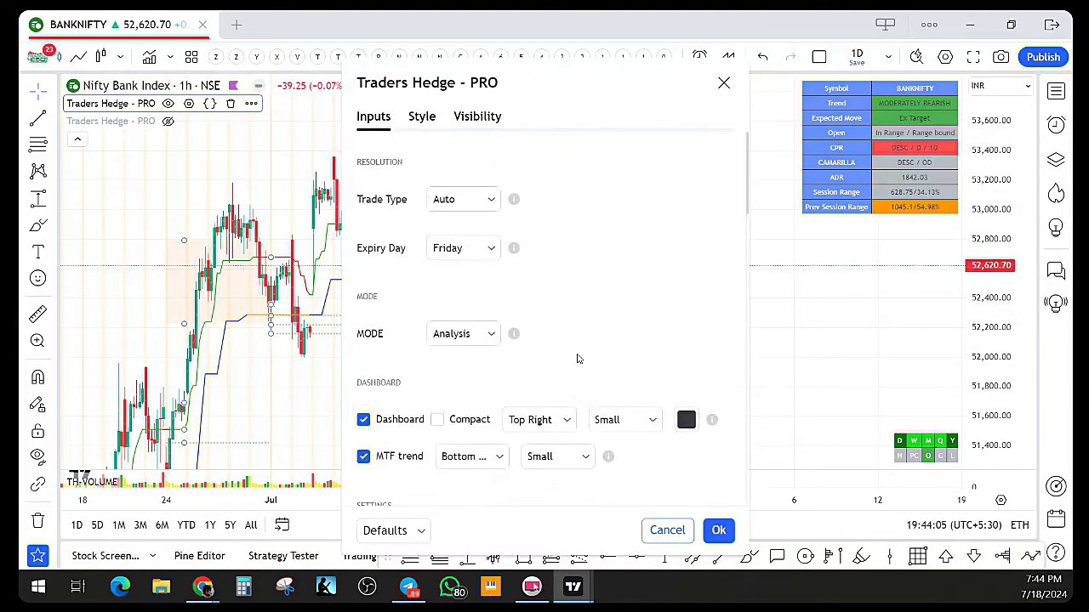
pyautogui.scroll(-3, 576, 357)
pyautogui.scroll(-10, 545, 366)
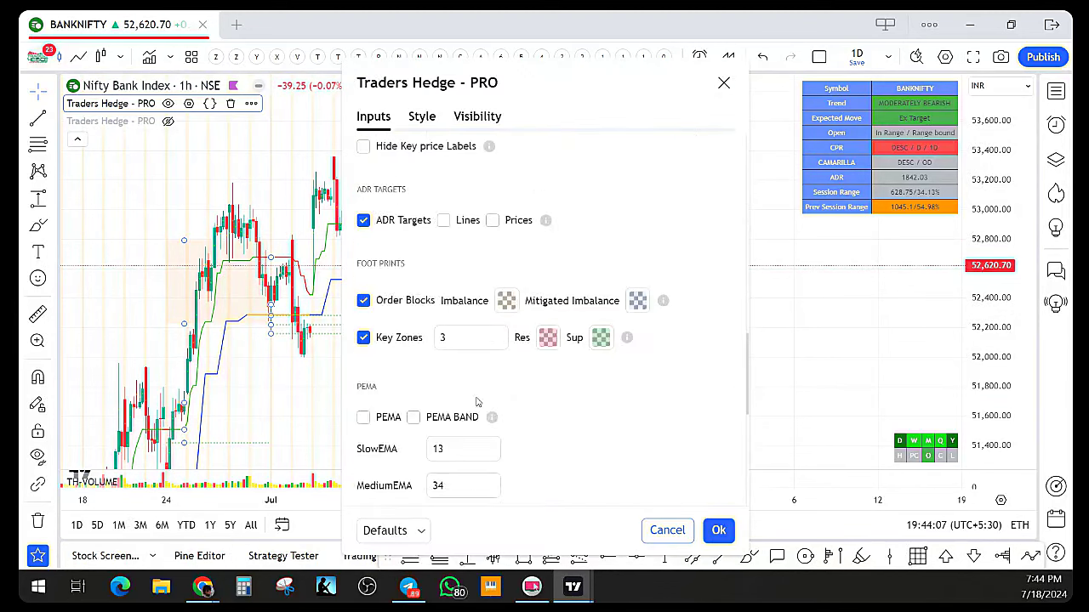
pyautogui.click(719, 531)
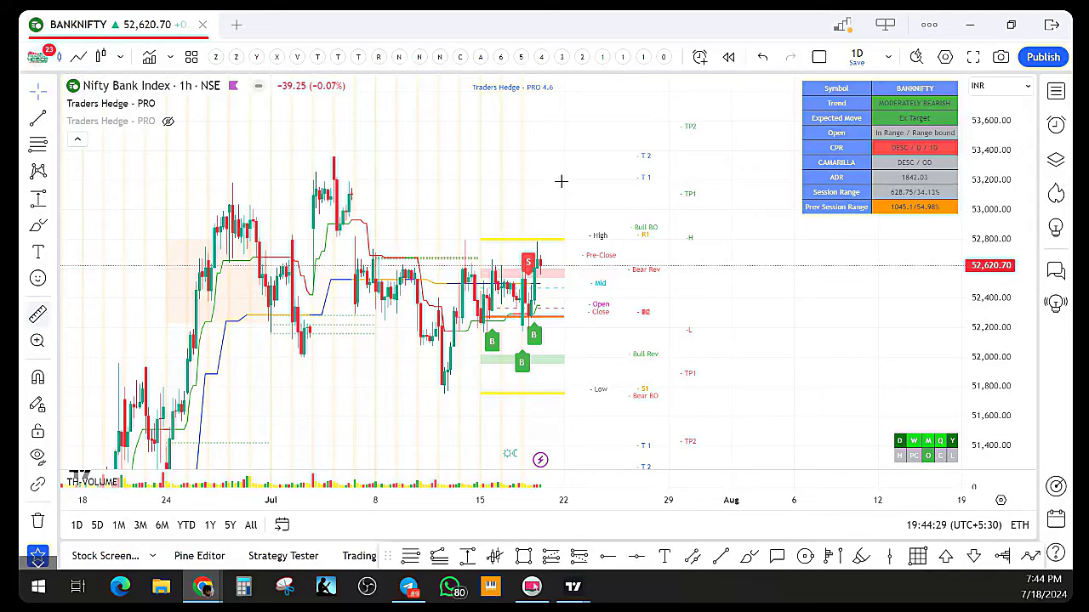
pyautogui.scroll(2, 558, 213)
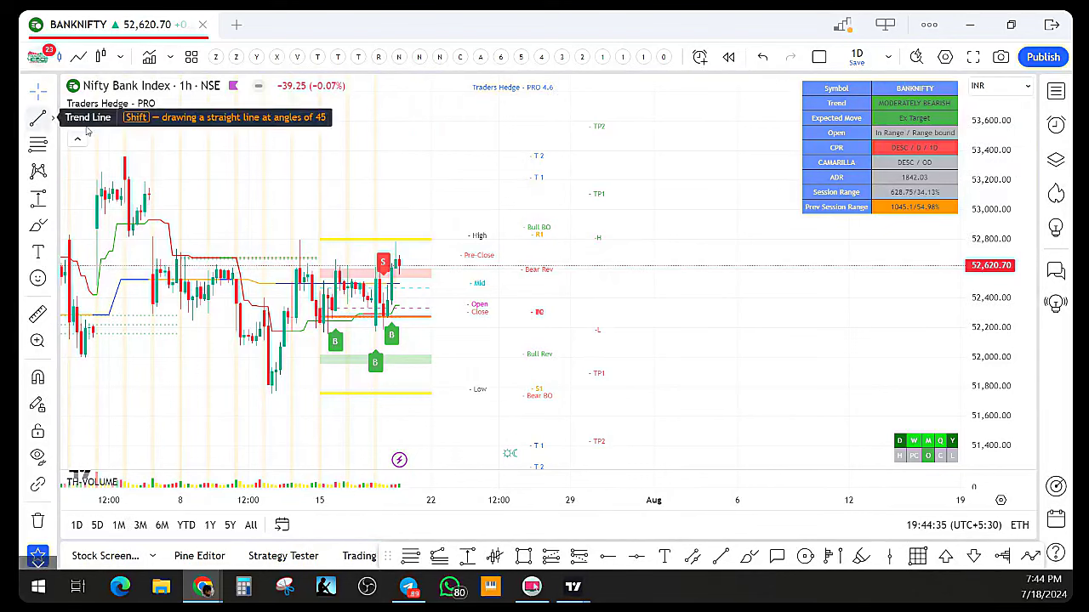
pyautogui.click(1055, 91)
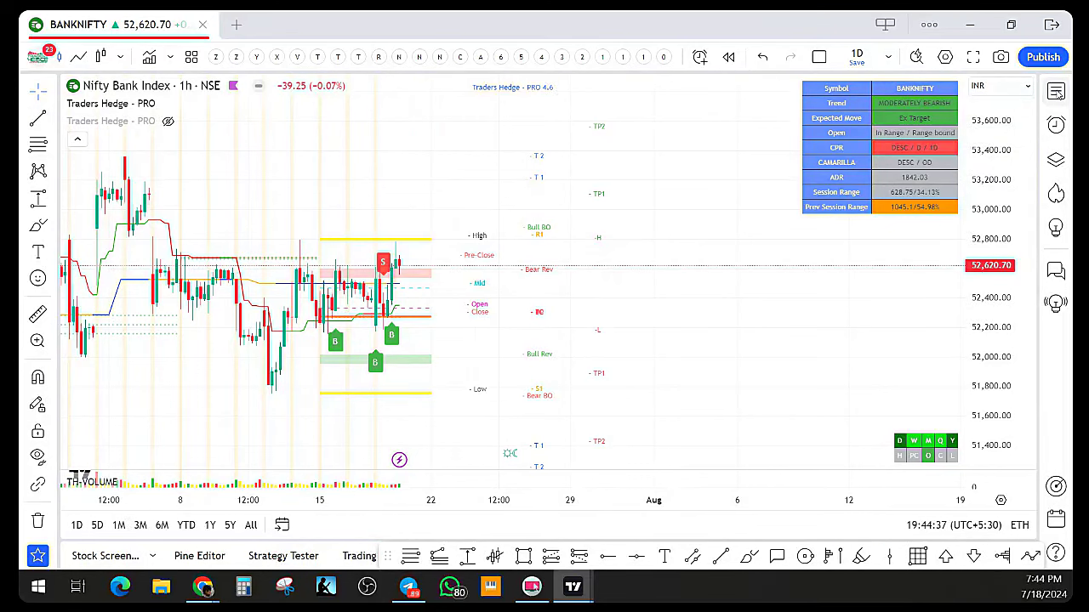
pyautogui.click(1056, 91)
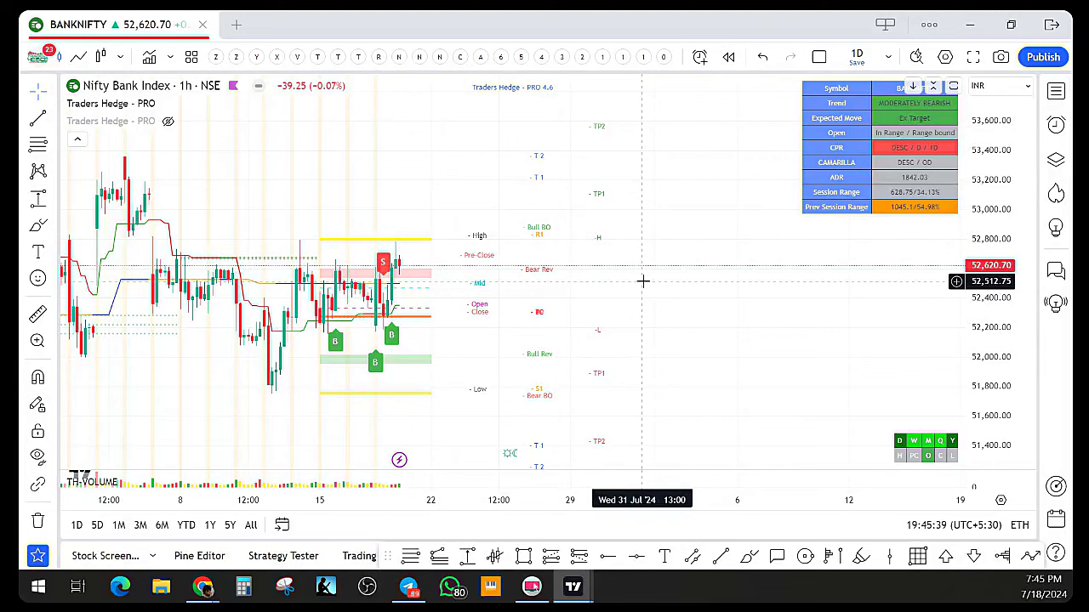
pyautogui.scroll(-2, 642, 281)
# Load the Nifty 50 Index from the 1 GLOBAL MARKETS watchlist into the hourly chart, hide the watchlist and compress the price scale
pyautogui.click(1055, 92)
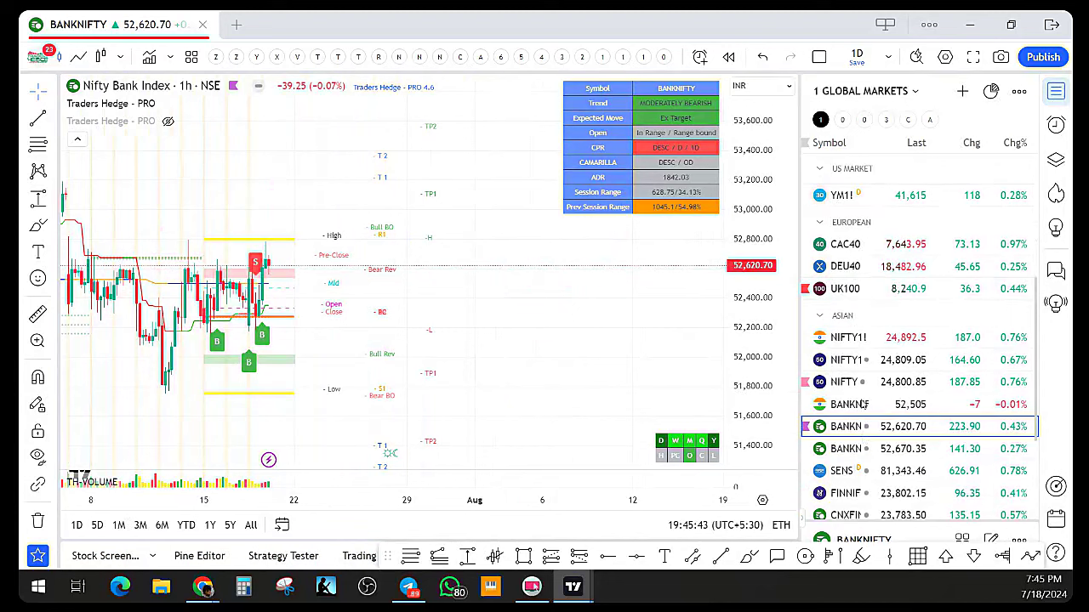
pyautogui.click(862, 383)
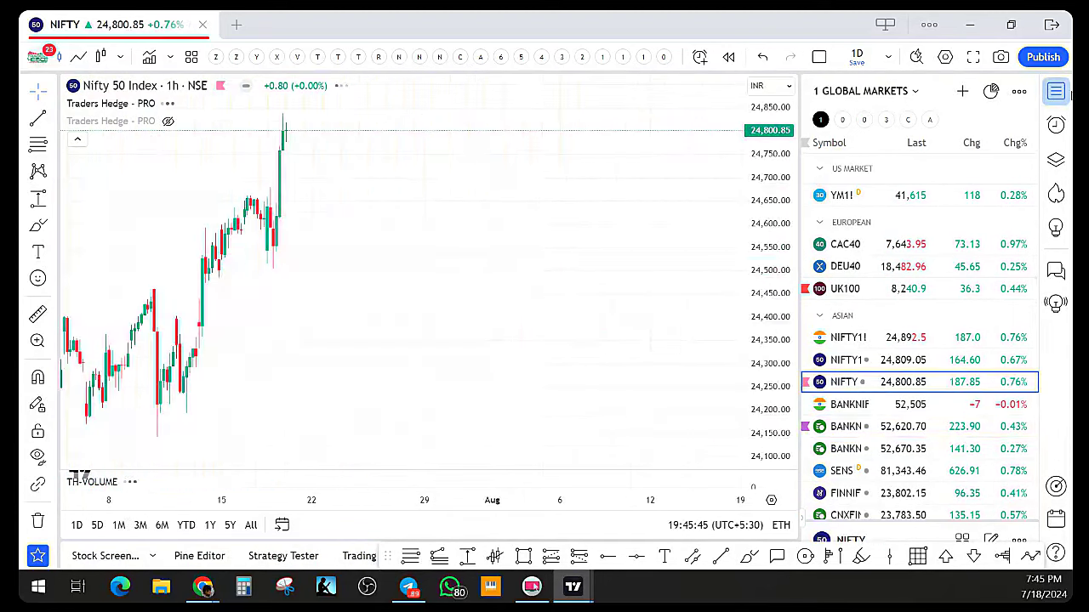
pyautogui.click(1055, 92)
pyautogui.scroll(3, 614, 329)
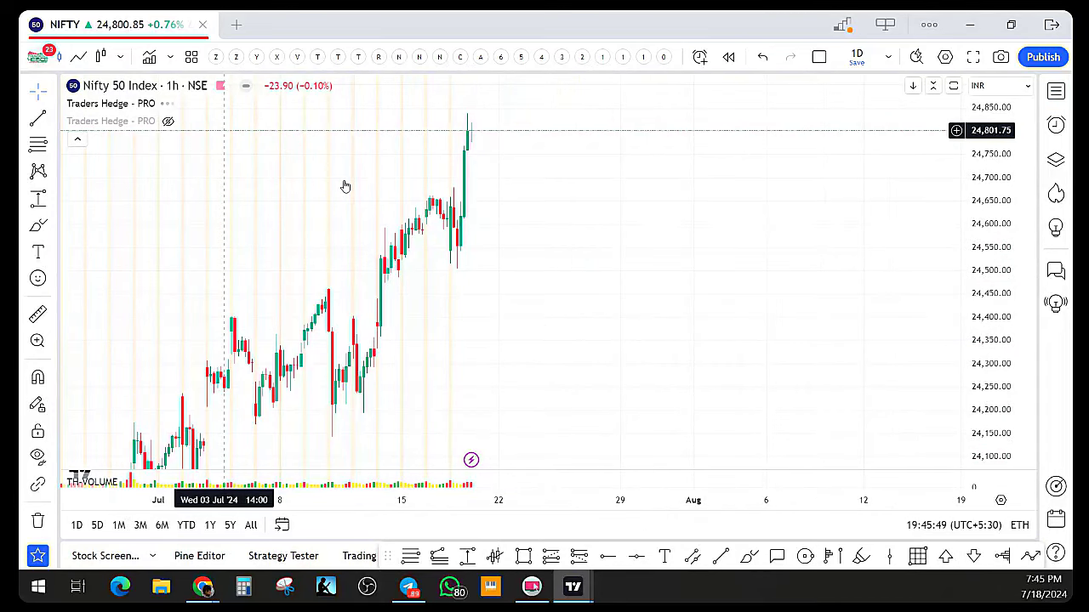
pyautogui.scroll(-2, 1004, 281)
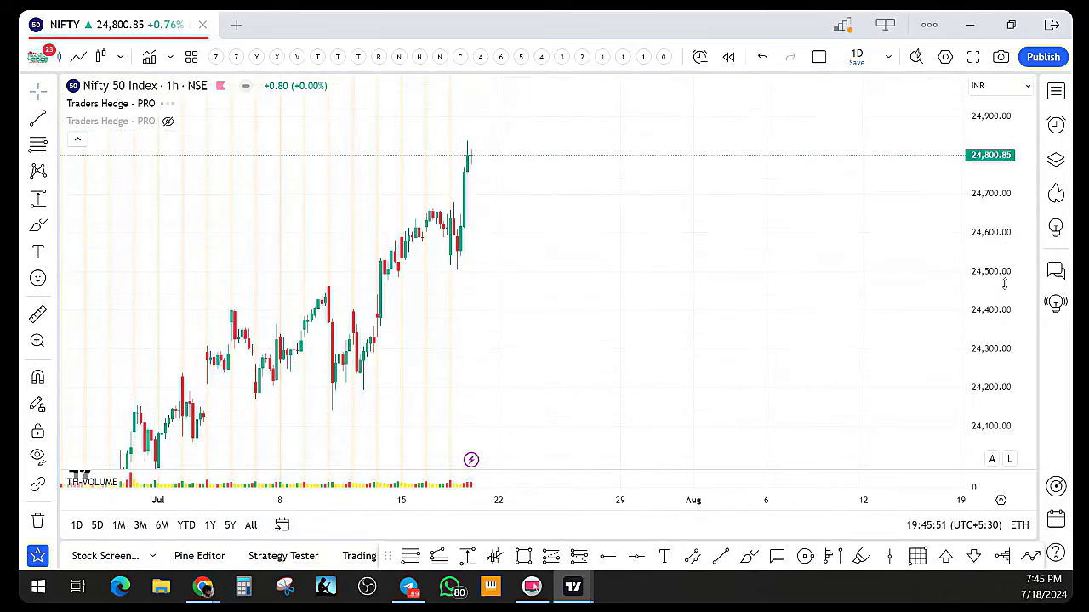
pyautogui.click(645, 57)
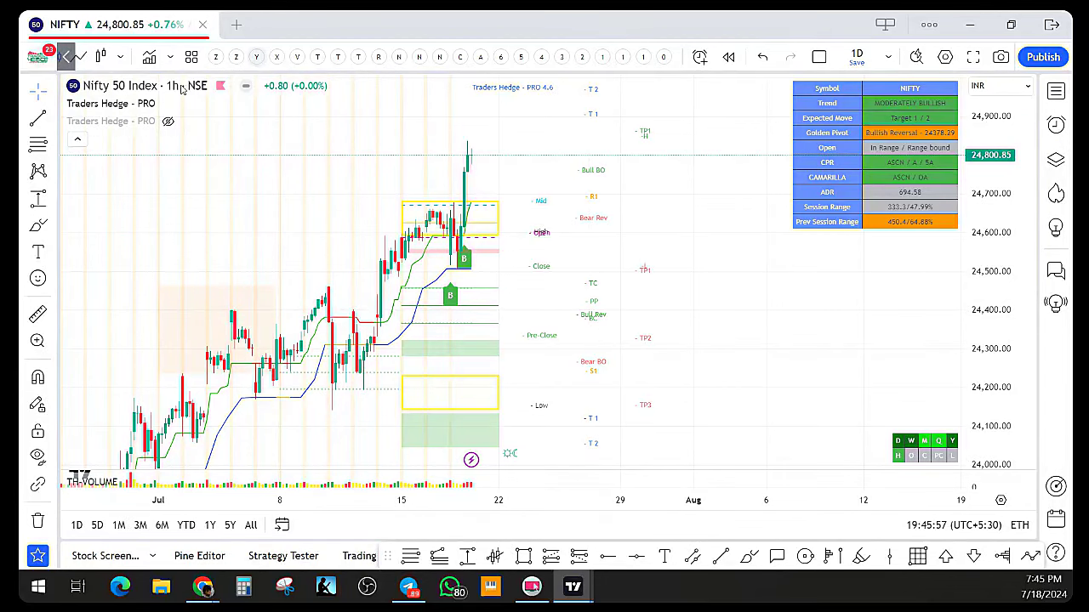
# Switch the Nifty 50 chart to the 5-minute timeframe and bring the sessions from 16 July onward into view
pyautogui.press('5')
pyautogui.press('Return')
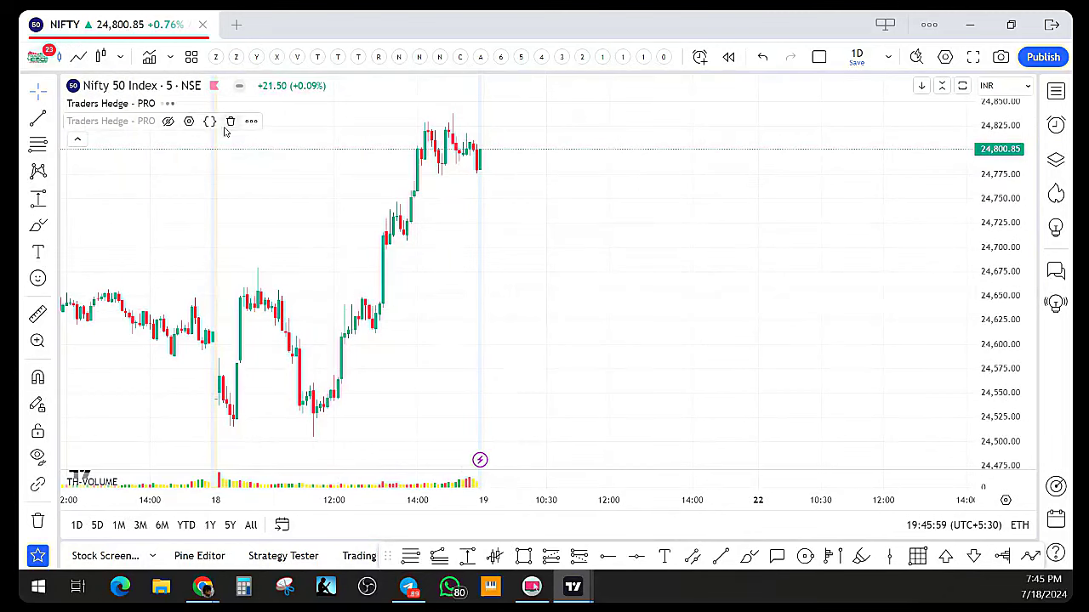
pyautogui.scroll(-2, 507, 349)
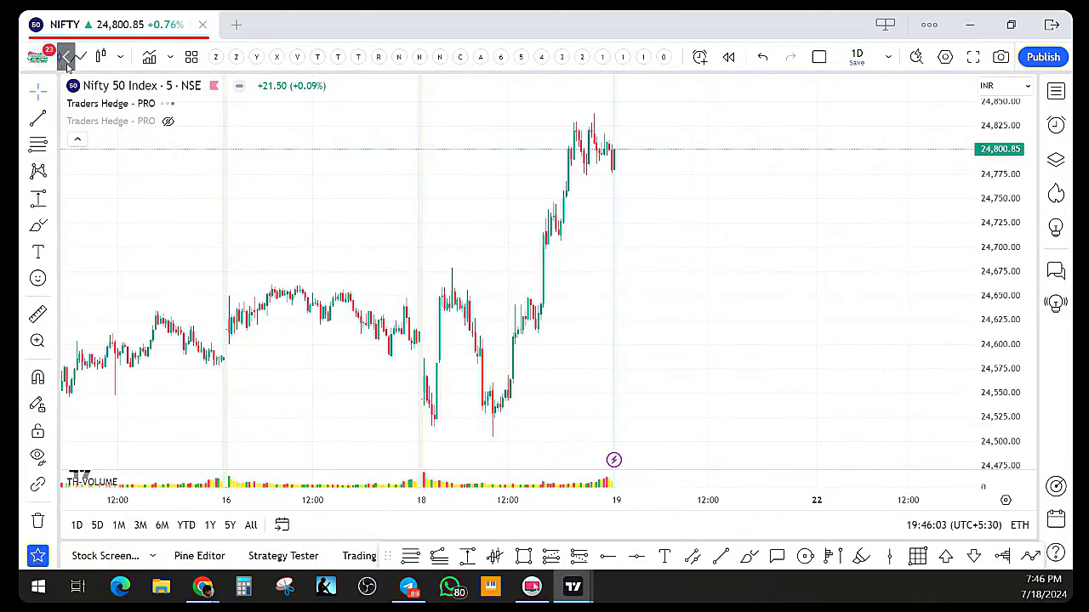
# Add 3 minutes to the favourite intervals and switch the Nifty 50 chart to the 3-minute timeframe
pyautogui.click(68, 60)
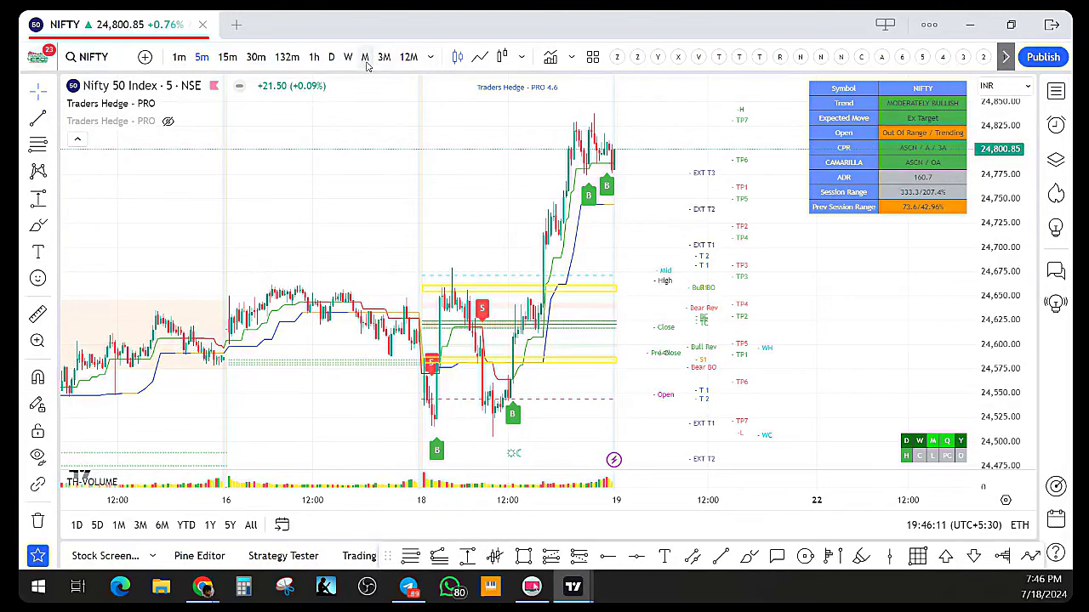
pyautogui.click(432, 60)
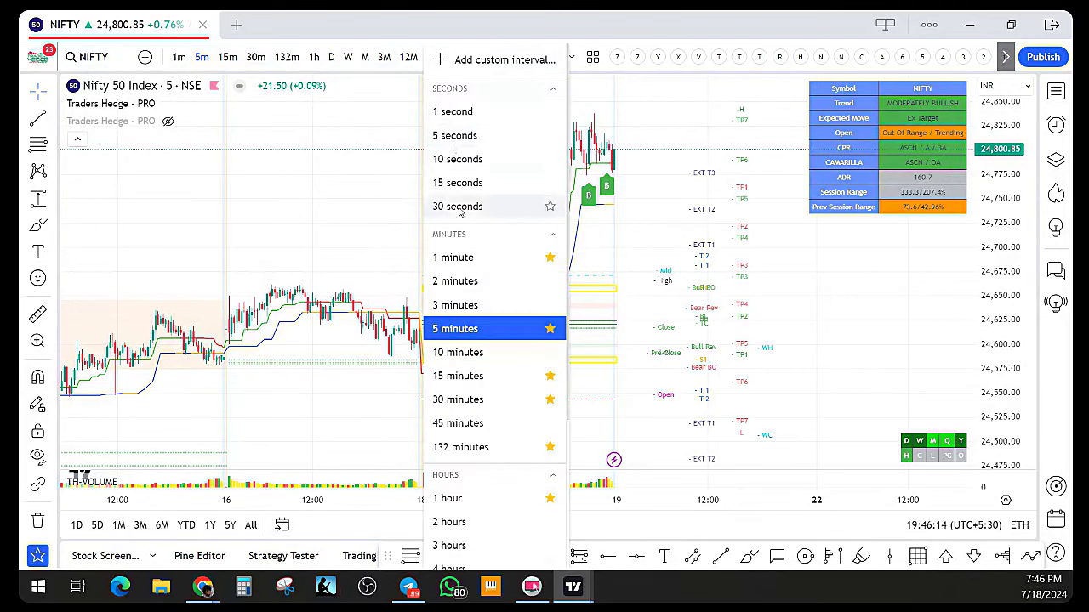
pyautogui.click(549, 305)
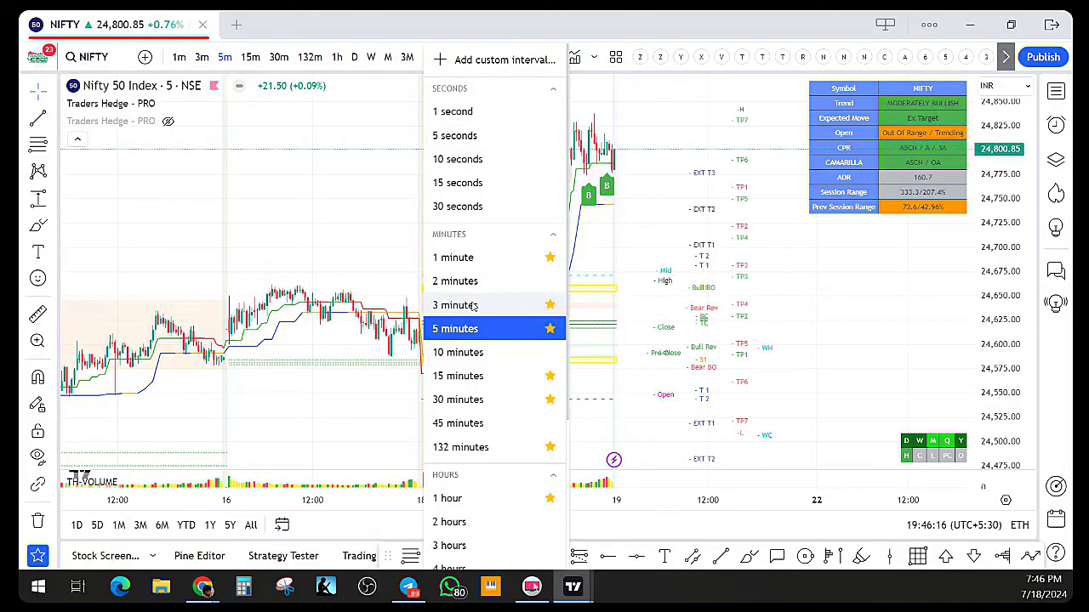
pyautogui.click(459, 305)
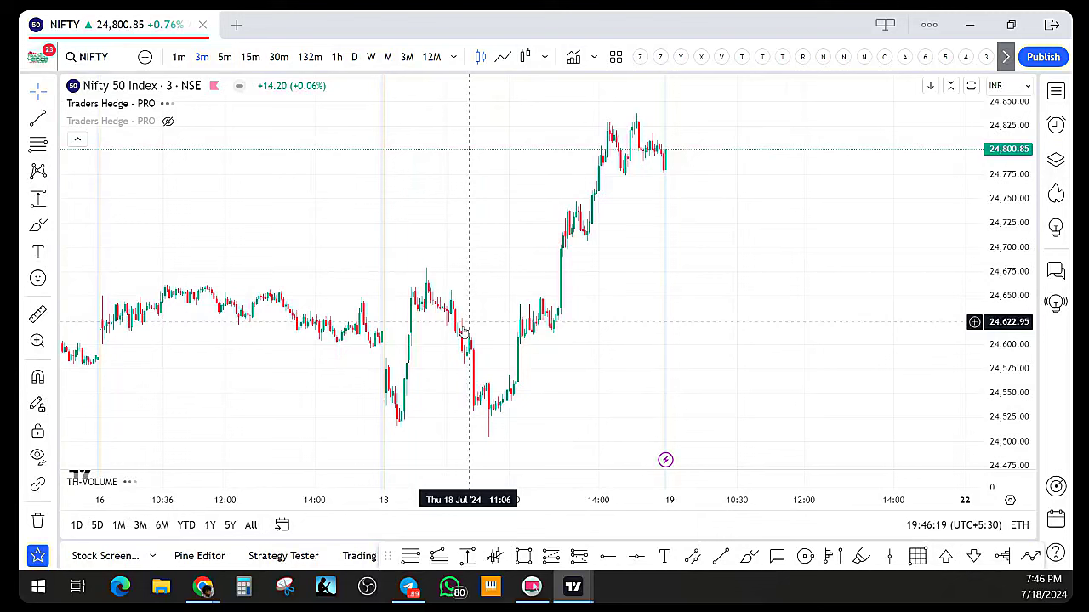
# Examine the 18 July triggers, zones and trend lines on the 3-minute Nifty 50 chart and check the indicator's resolution and mode settings
pyautogui.scroll(1, 467, 322)
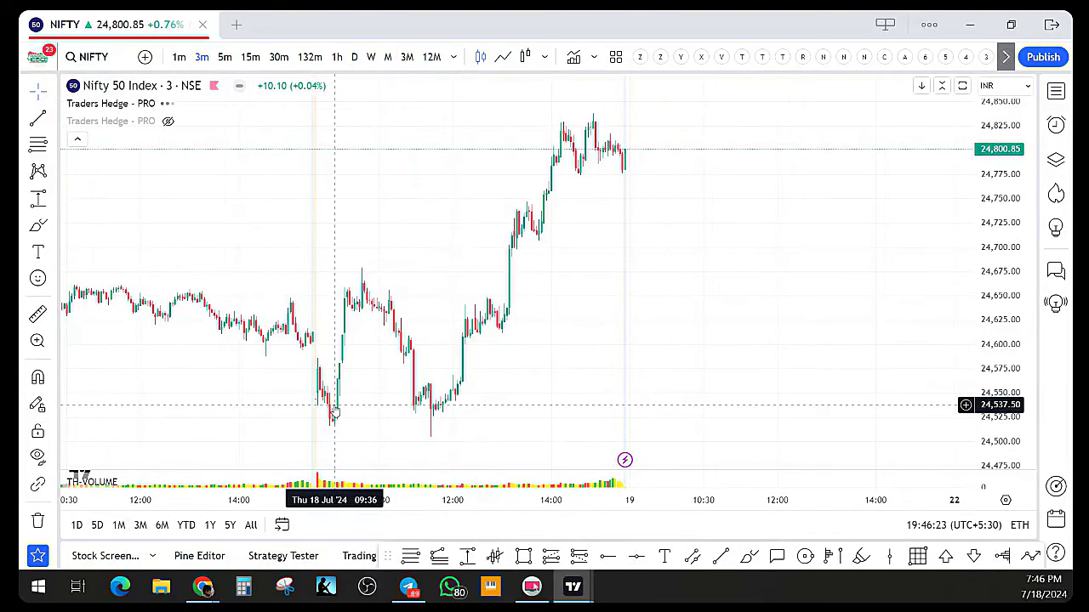
pyautogui.scroll(1, 328, 417)
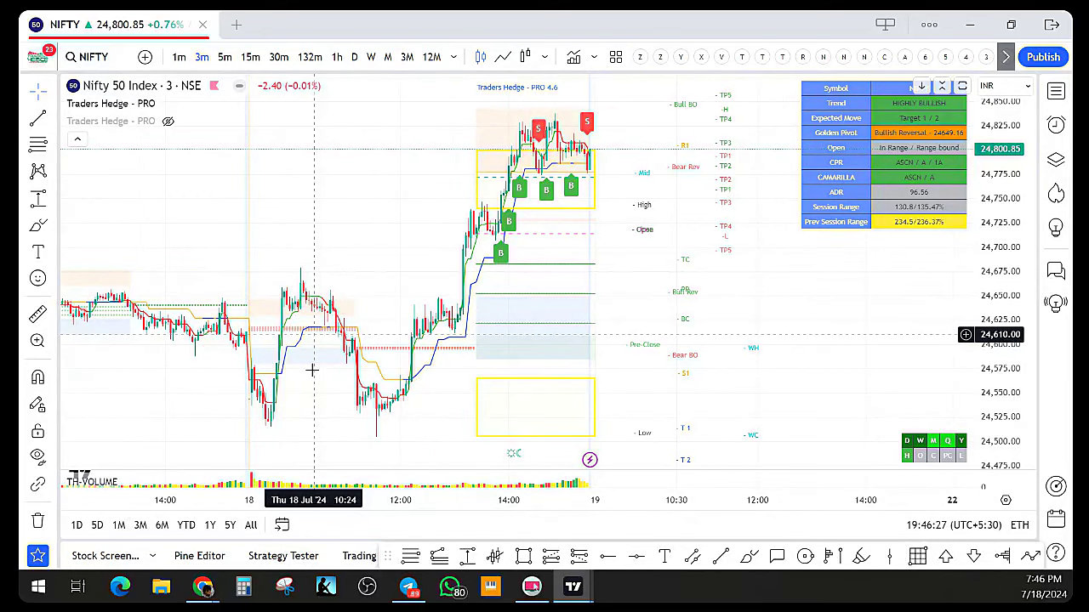
pyautogui.scroll(-2, 340, 389)
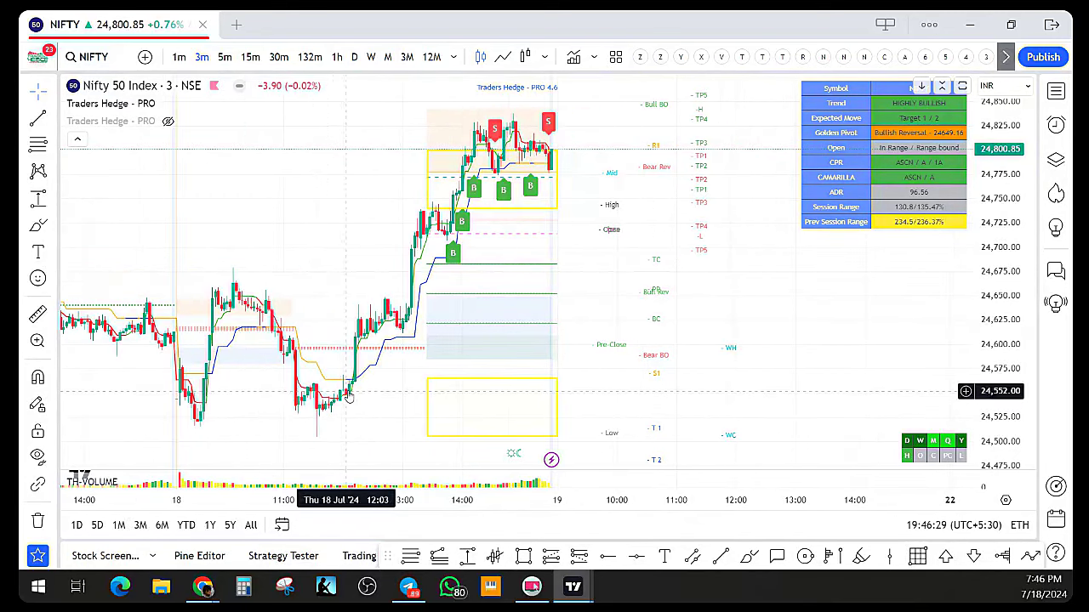
pyautogui.scroll(1, 474, 415)
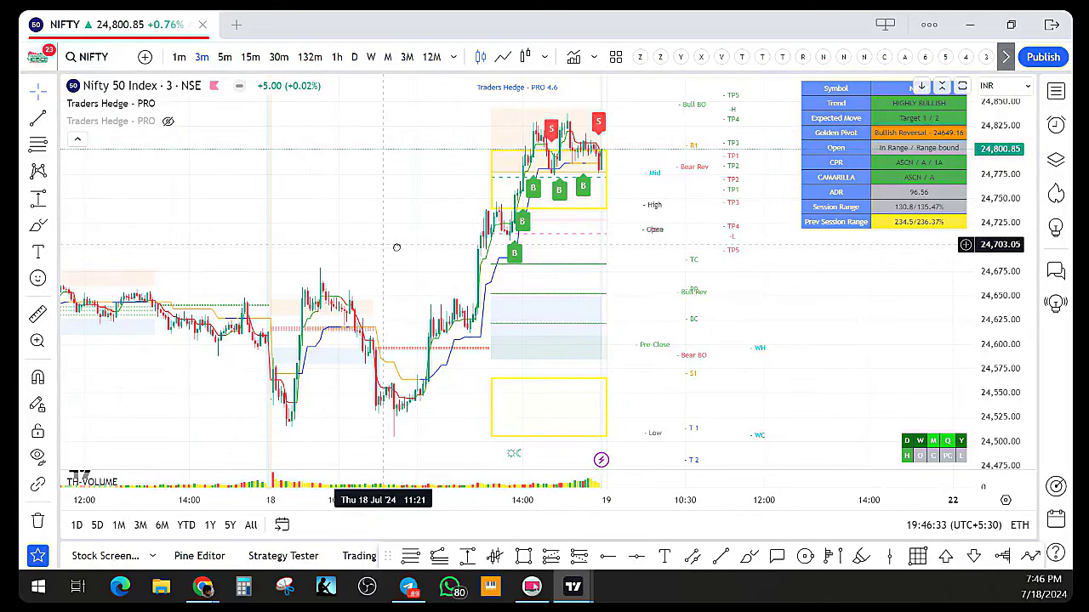
pyautogui.scroll(2, 450, 250)
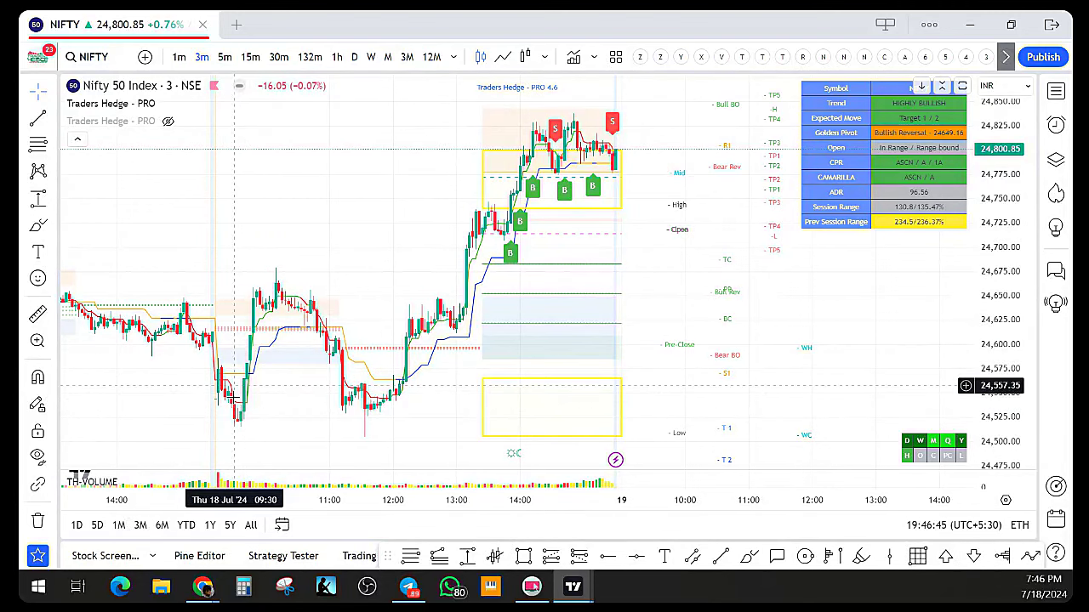
pyautogui.scroll(3, 288, 407)
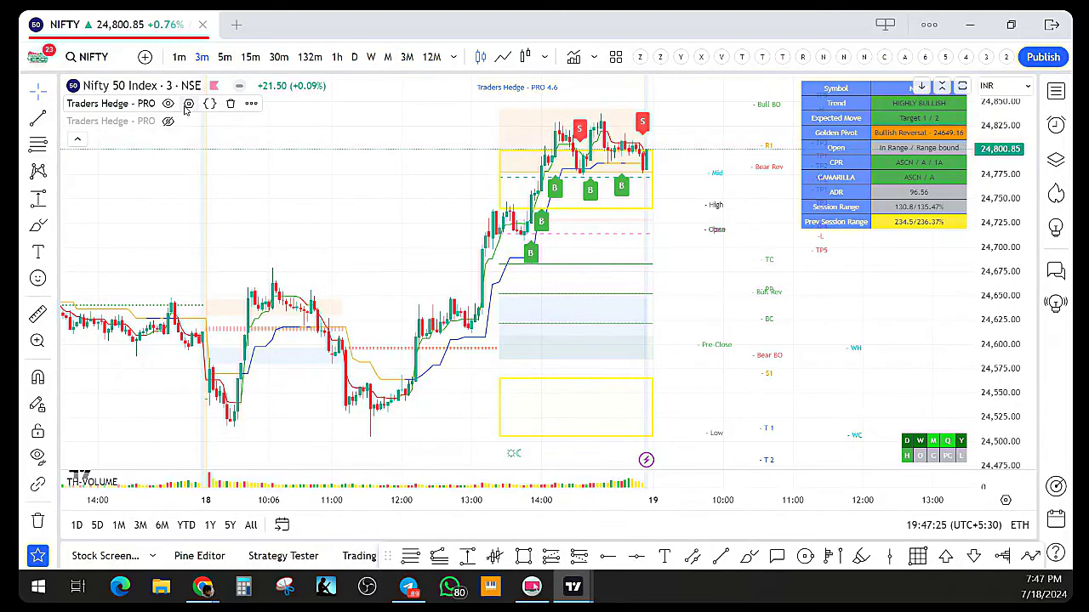
pyautogui.click(188, 104)
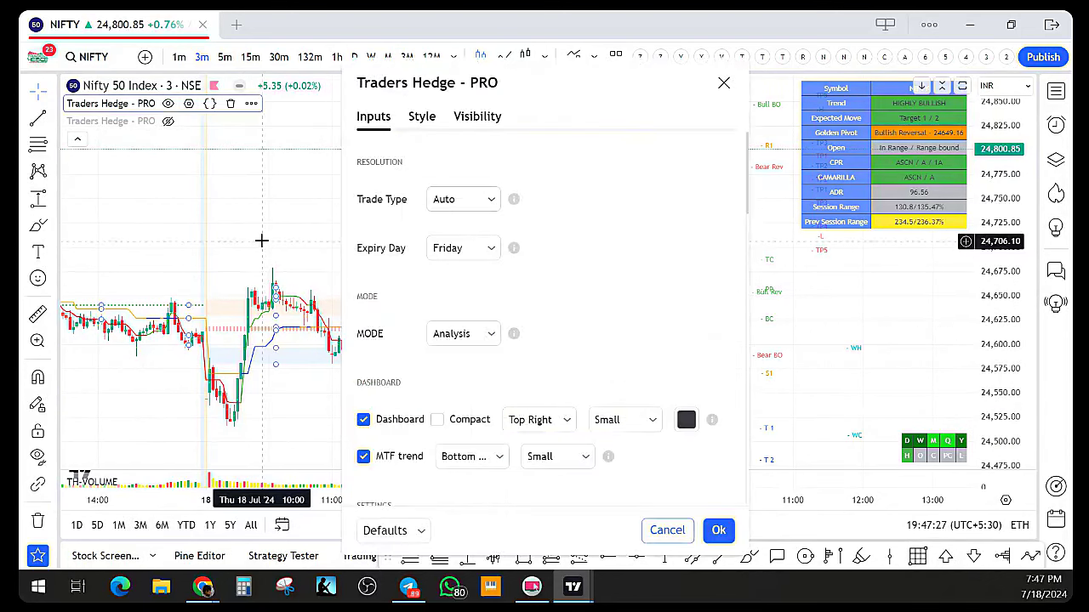
pyautogui.press('Escape')
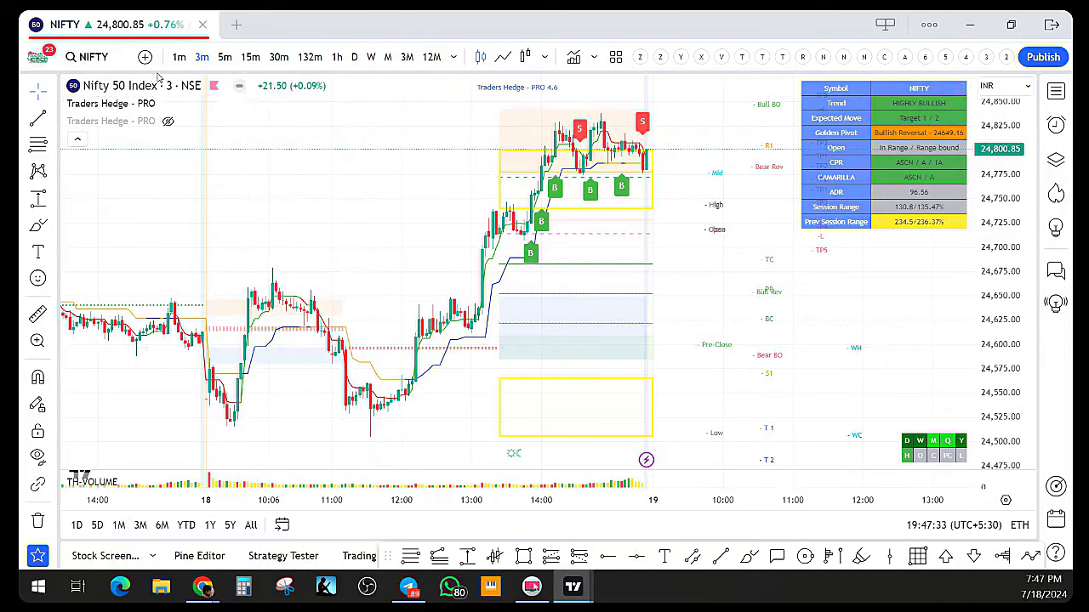
# Set the trade type of the visible Traders Hedge - PRO indicator to Intraday and apply it to the 3-minute chart
pyautogui.click(189, 104)
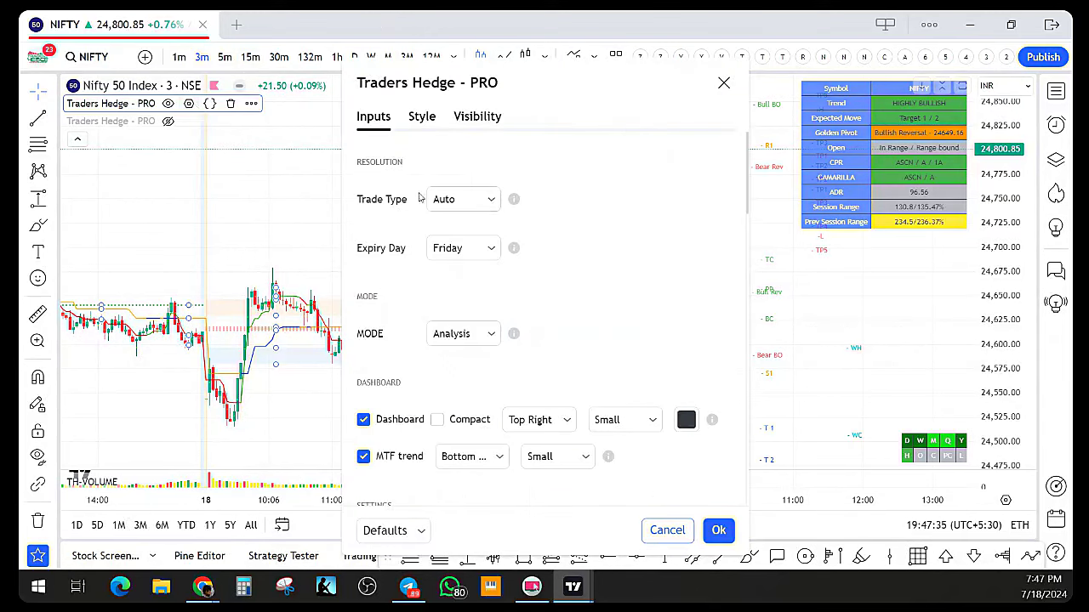
pyautogui.click(465, 202)
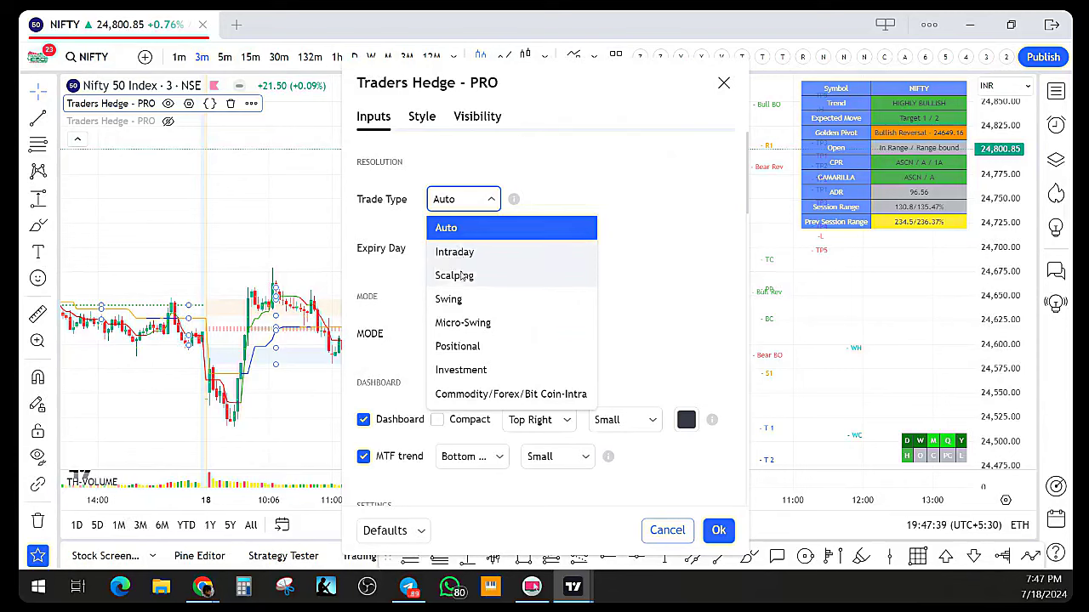
pyautogui.click(466, 253)
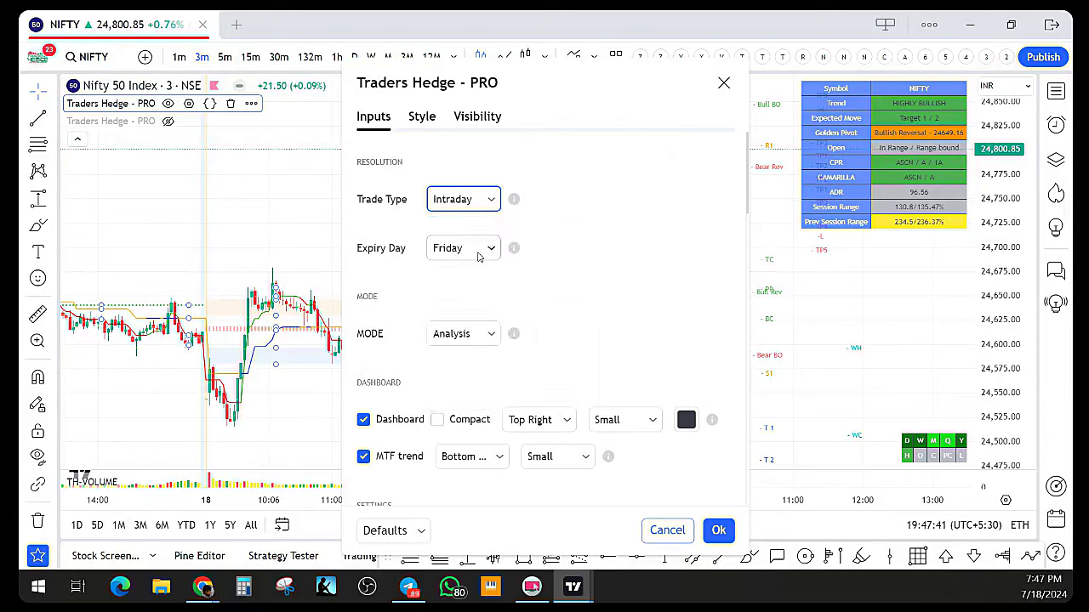
pyautogui.click(717, 531)
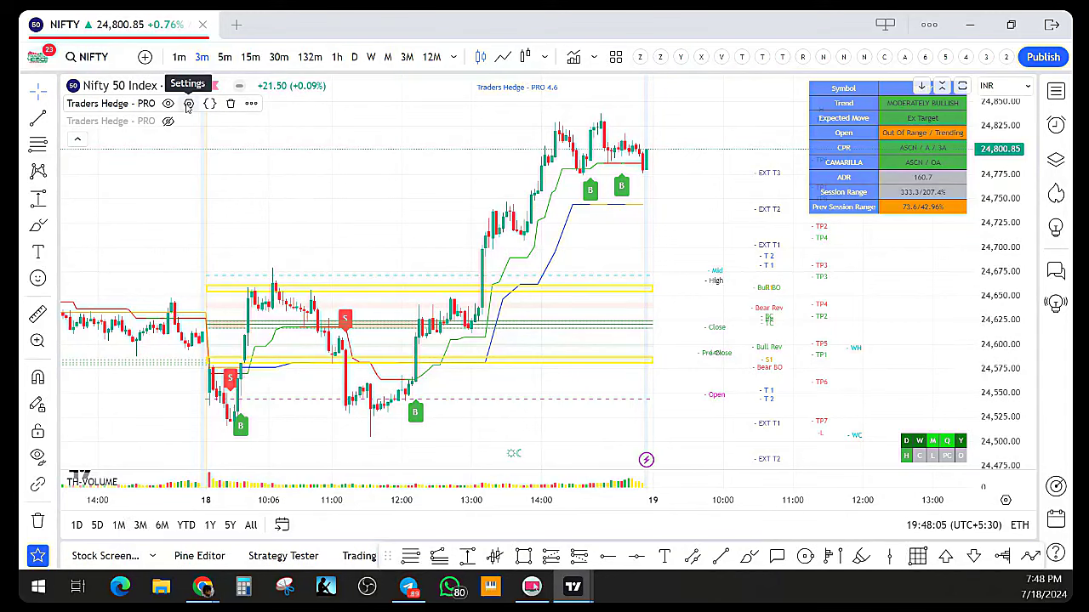
# Set the Traders Hedge - PRO indicator's trade type to Scalping and apply it
pyautogui.click(190, 105)
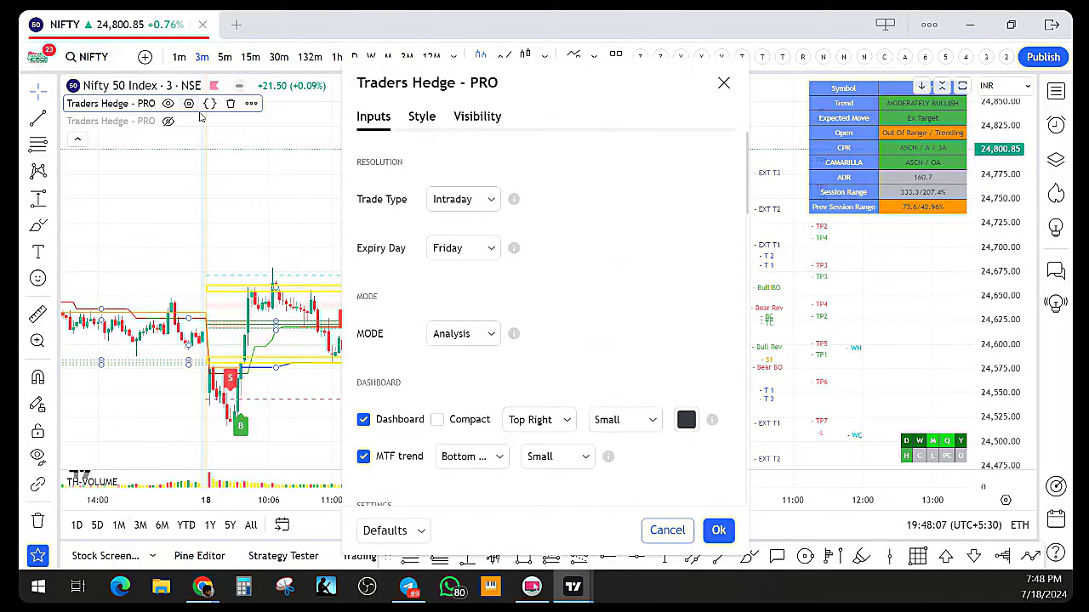
pyautogui.click(466, 201)
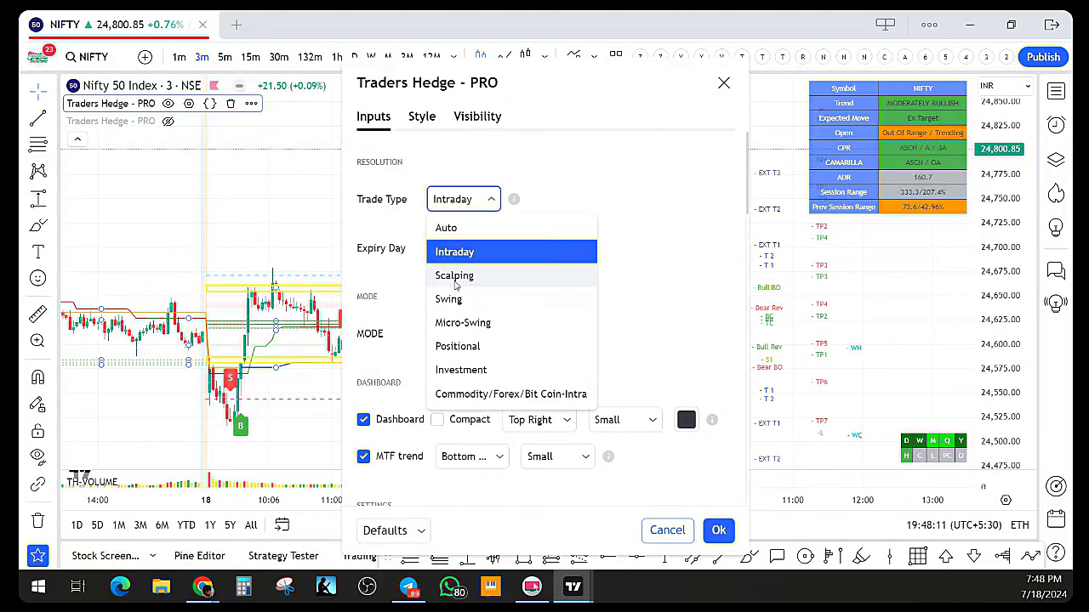
pyautogui.click(454, 279)
pyautogui.click(718, 530)
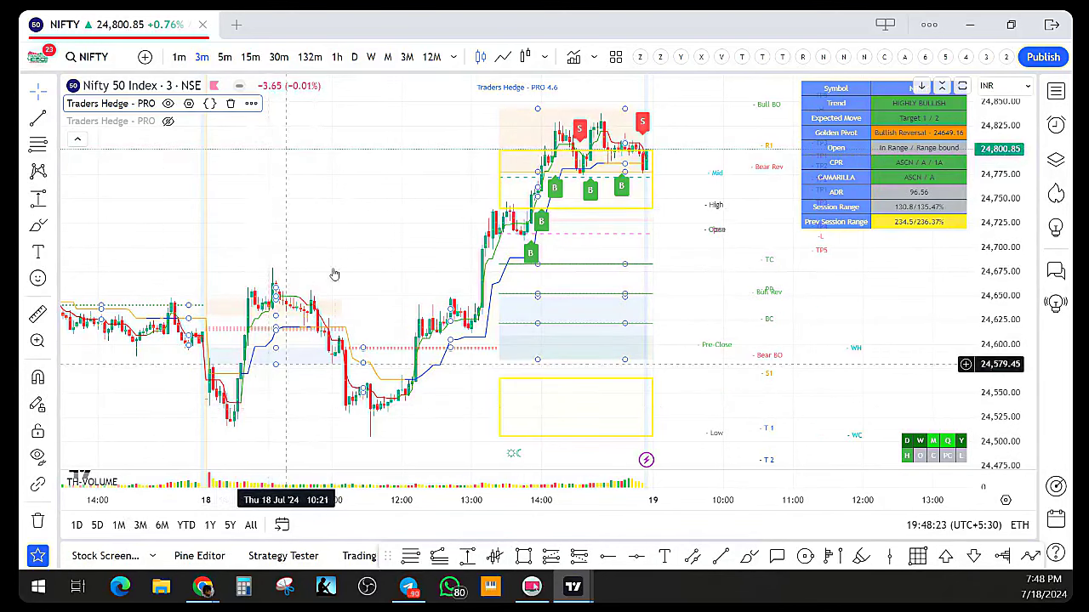
# Turn off Hide Historic Buy / Sell Momentum Triggers in the Traders Hedge - PRO settings and apply the change
pyautogui.scroll(1, 331, 227)
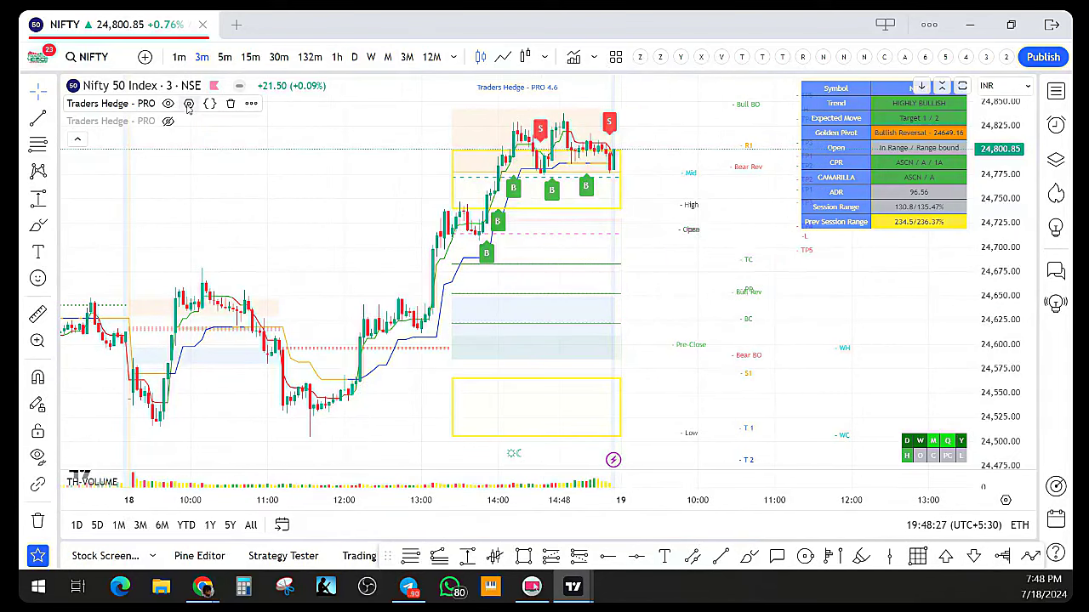
pyautogui.click(188, 104)
pyautogui.scroll(-10, 476, 366)
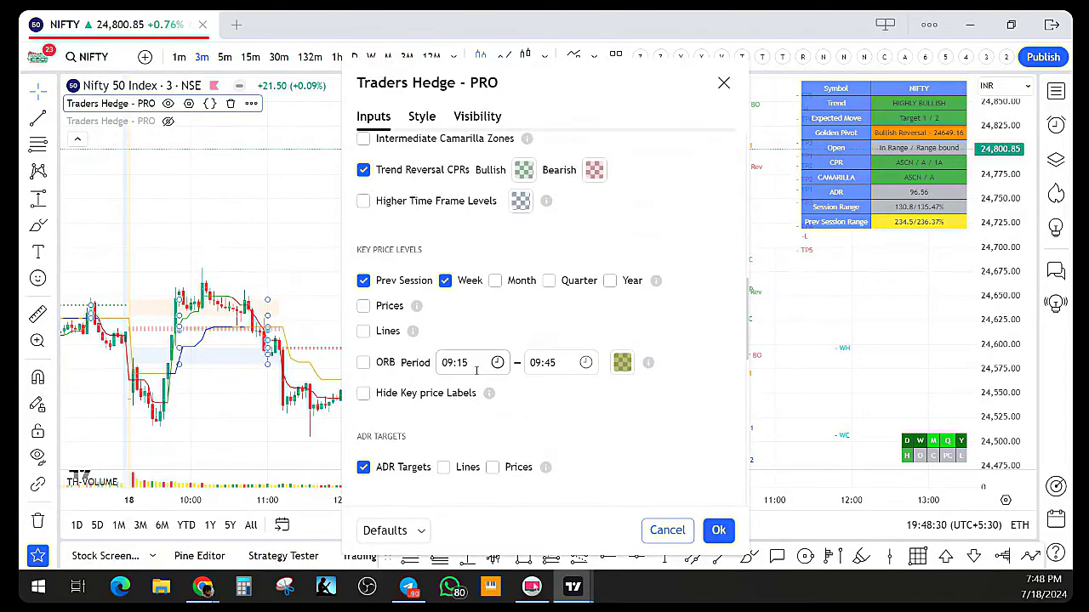
pyautogui.scroll(-5, 467, 400)
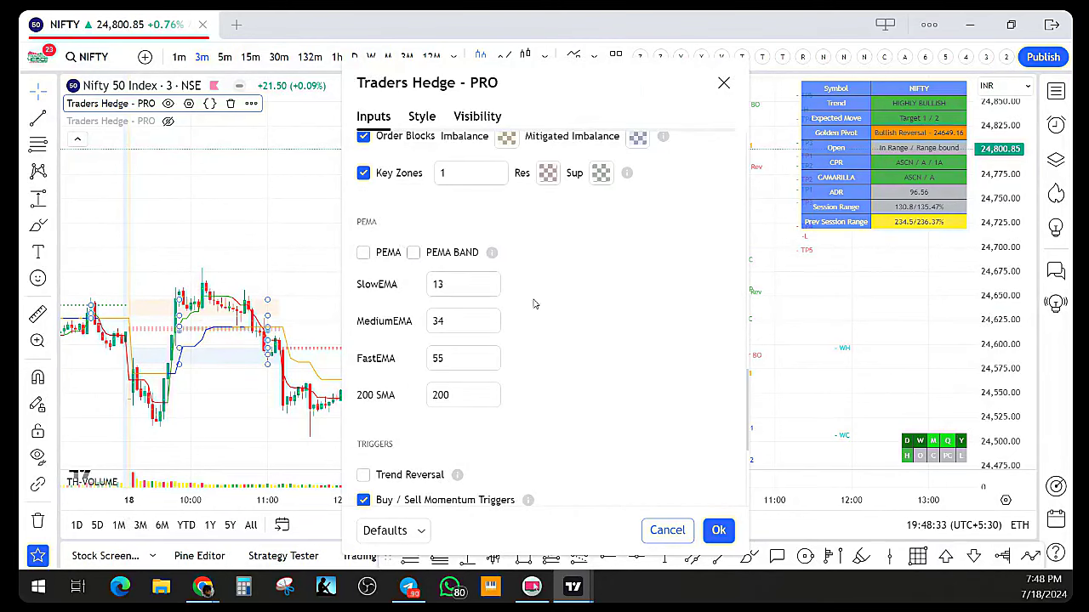
pyautogui.scroll(3, 535, 301)
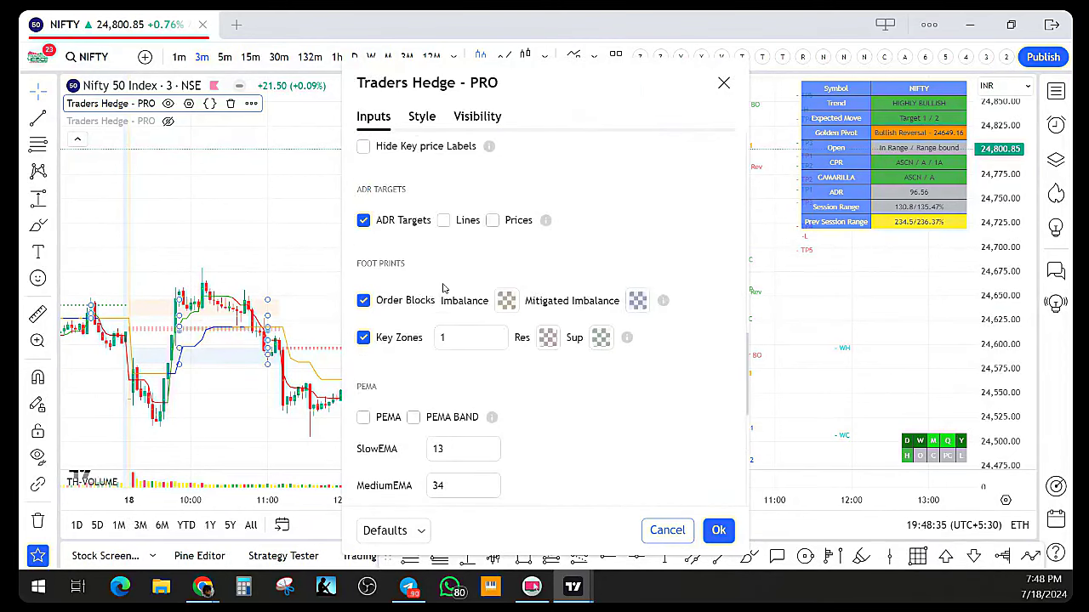
pyautogui.scroll(1, 442, 289)
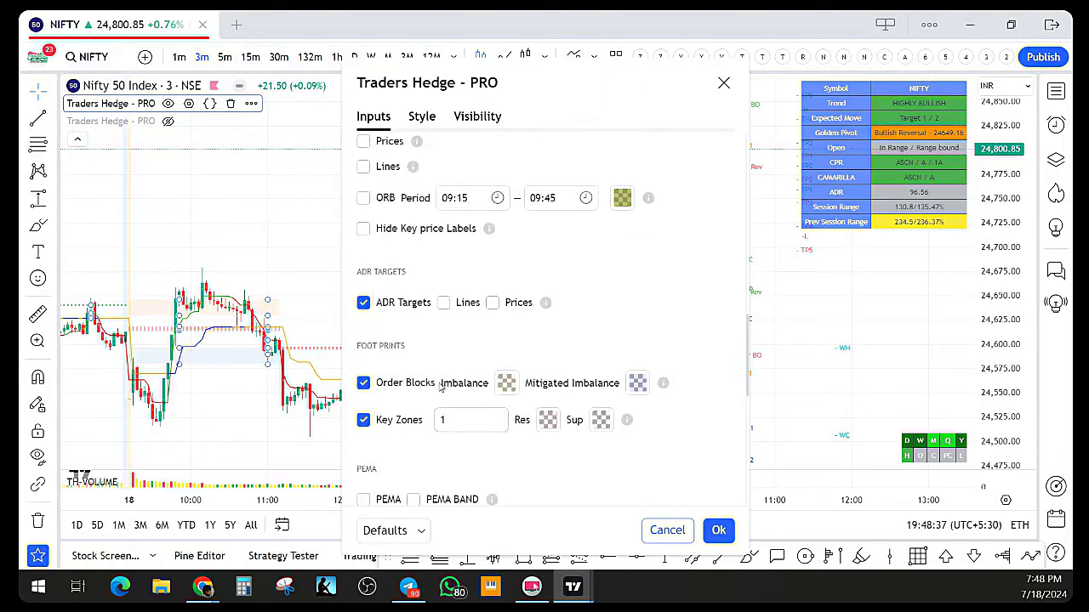
pyautogui.scroll(1, 428, 364)
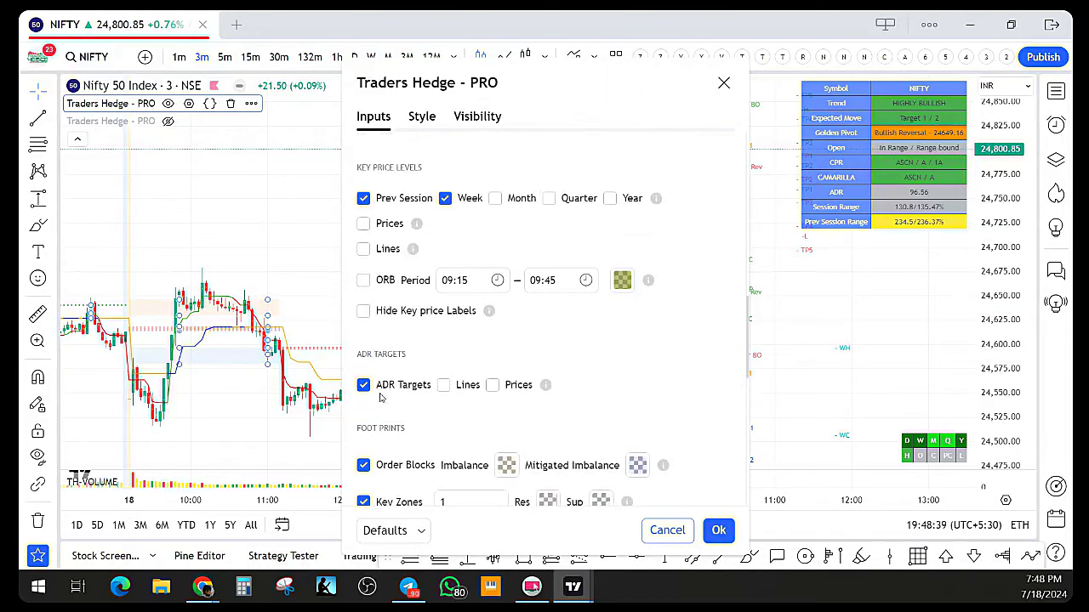
pyautogui.scroll(-3, 444, 412)
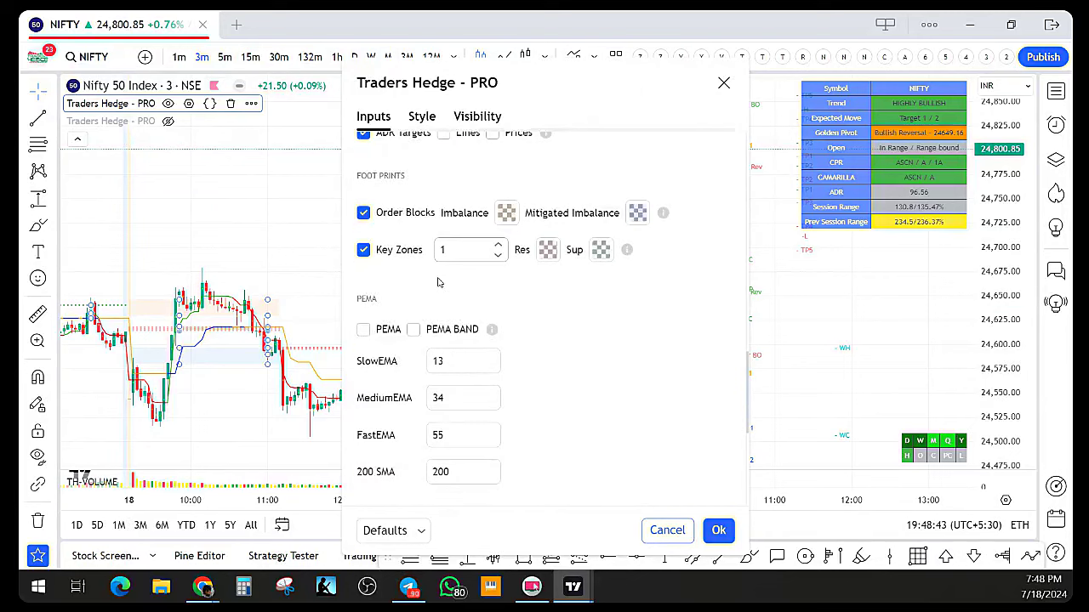
pyautogui.scroll(-4, 434, 400)
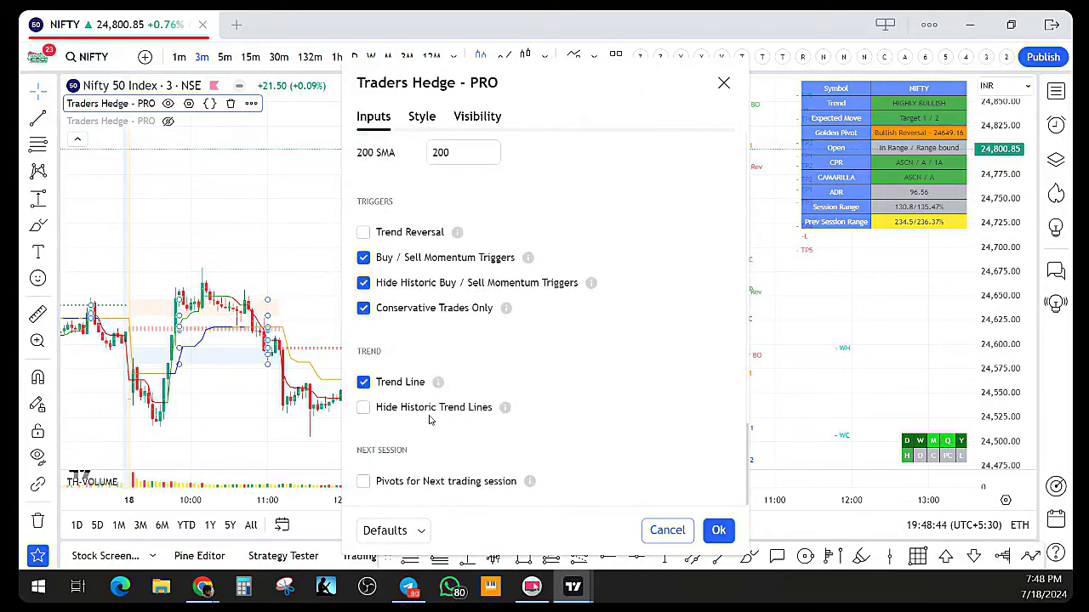
pyautogui.click(364, 283)
pyautogui.click(718, 530)
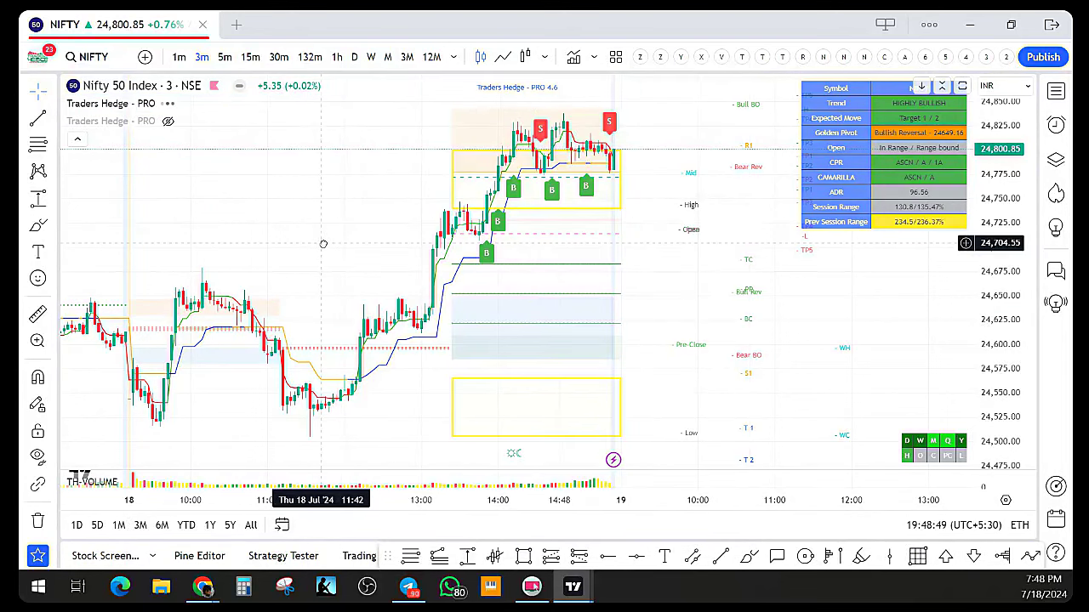
# Examine the historic buy and sell triggers against the zones and trend lines across the 18 July session on the 3-minute chart
pyautogui.hscroll(-1, 255, 298)
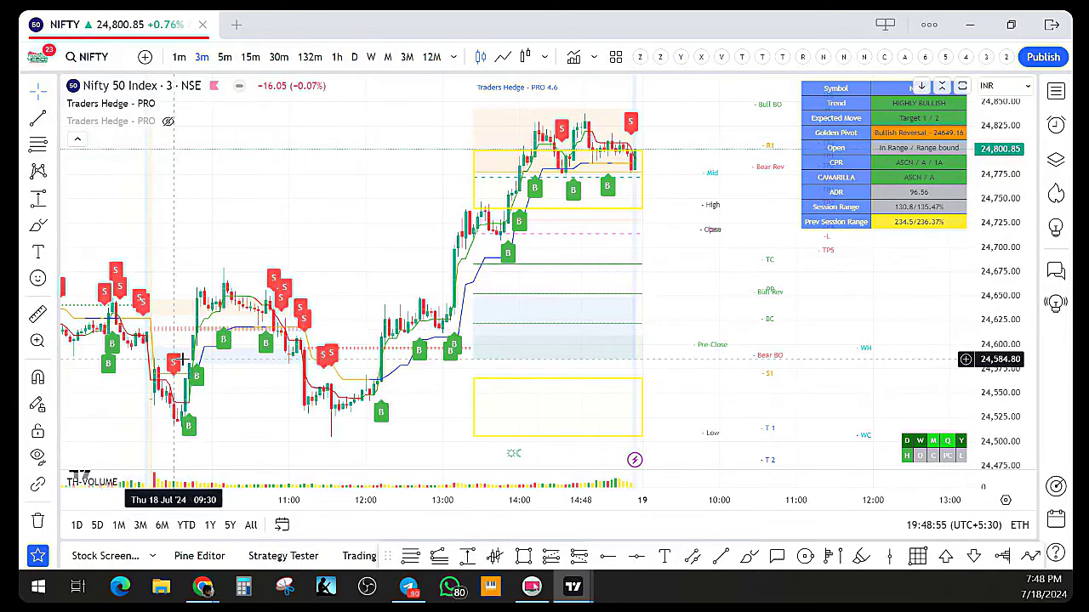
pyautogui.scroll(1, 196, 396)
pyautogui.scroll(-1, 202, 383)
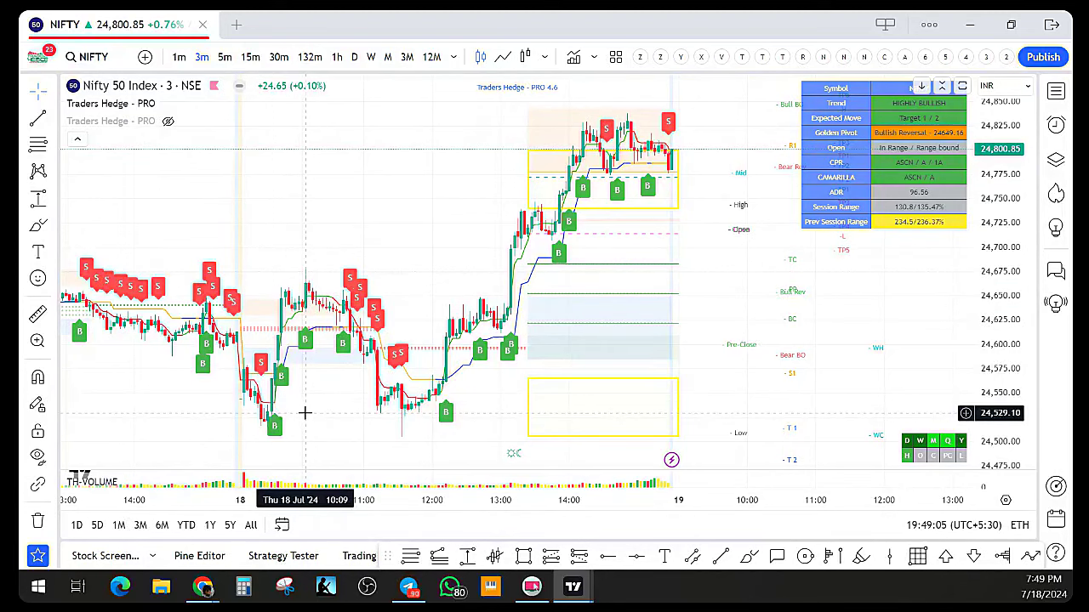
pyautogui.scroll(1, 304, 413)
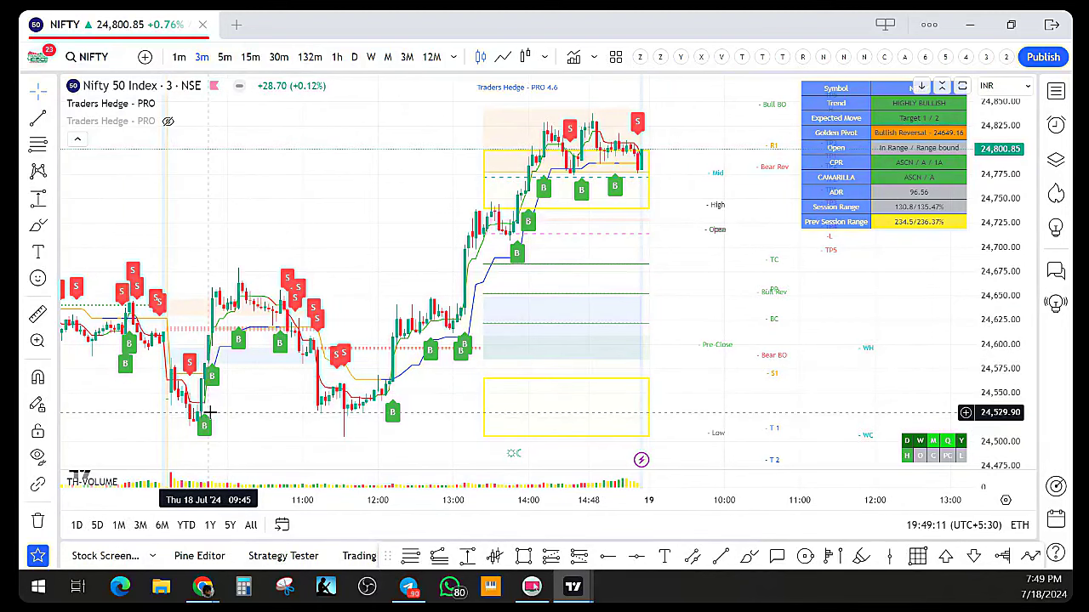
pyautogui.scroll(1, 210, 413)
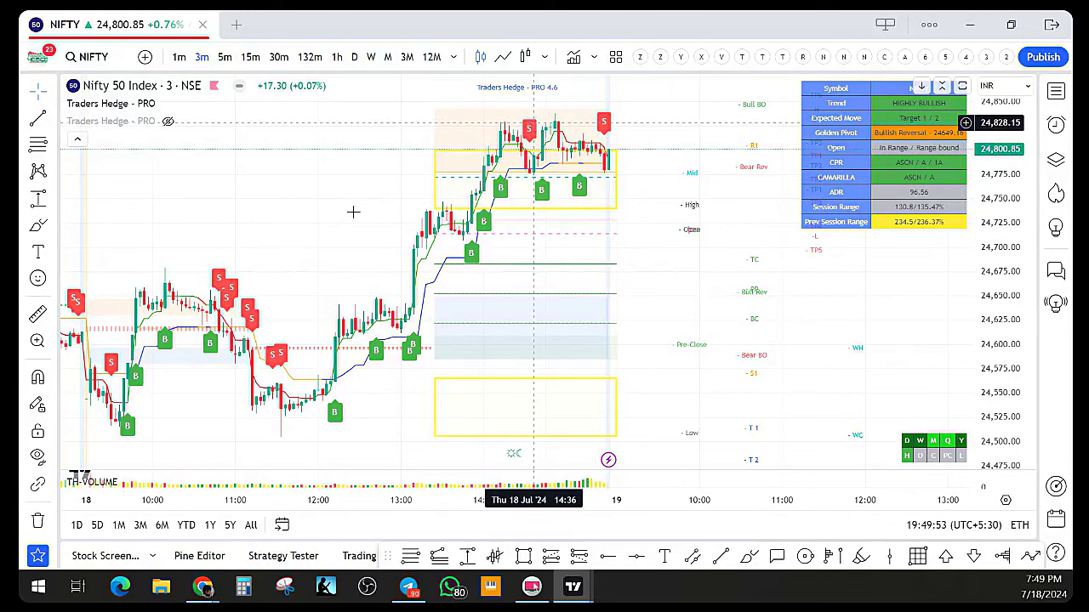
pyautogui.scroll(1, 456, 328)
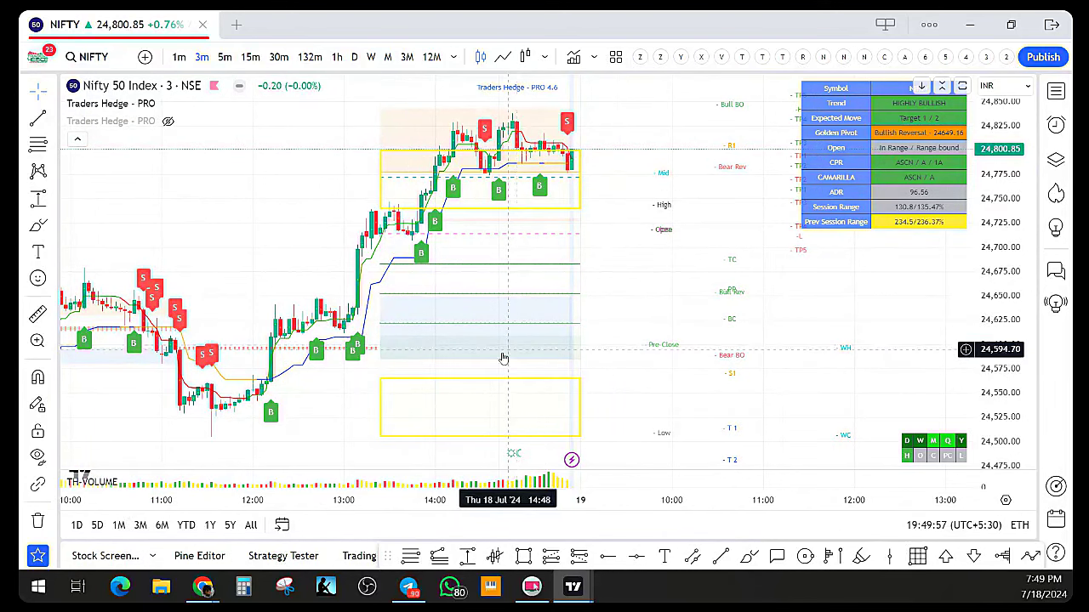
pyautogui.scroll(-1, 489, 360)
pyautogui.scroll(-1, 192, 370)
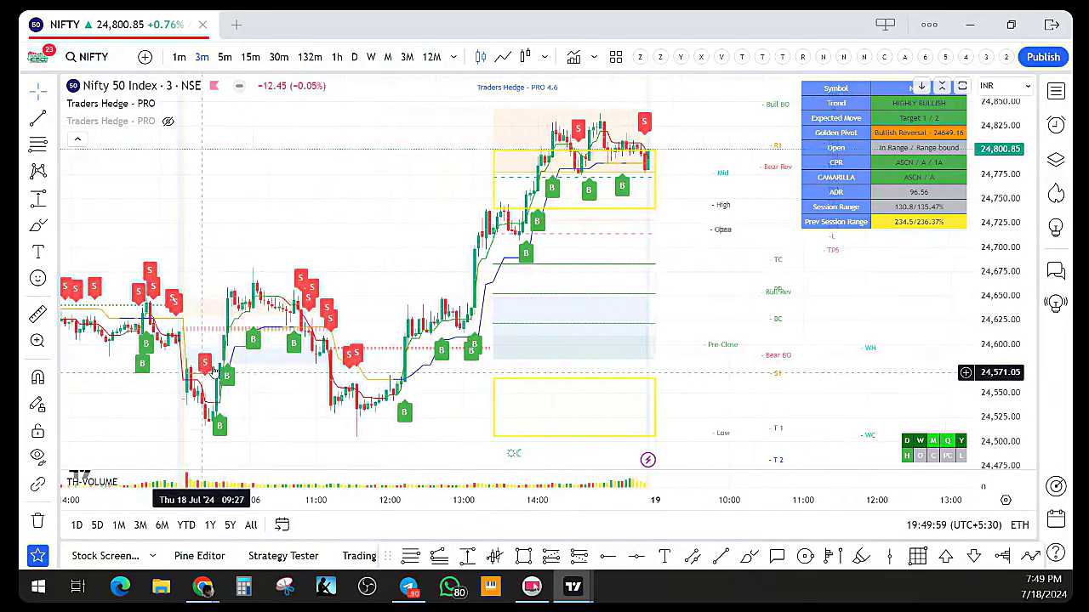
pyautogui.scroll(-1, 229, 297)
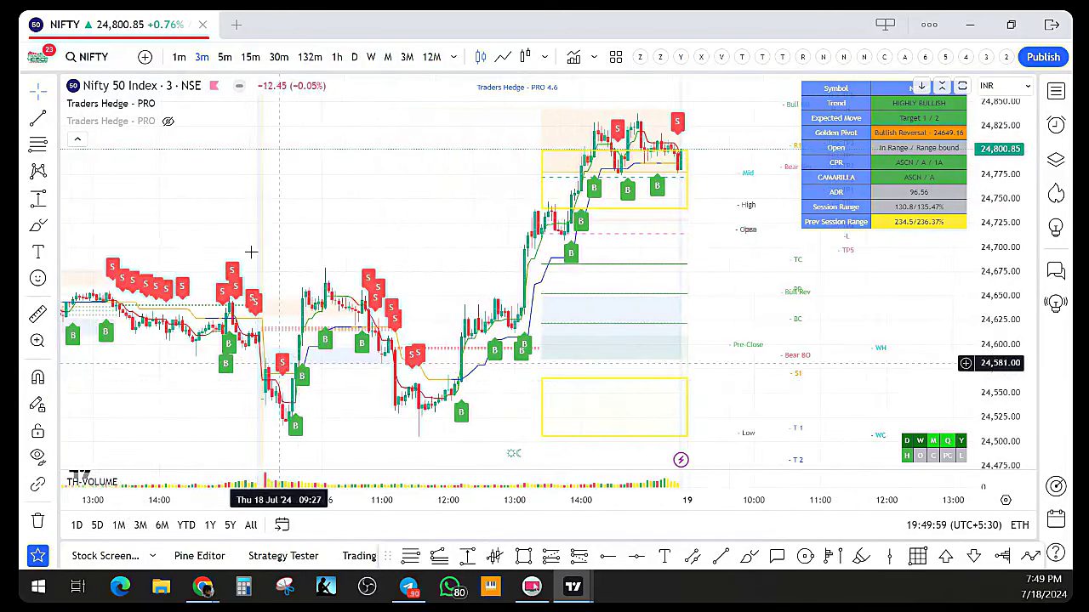
# Switch the Nifty 50 chart to the 1-minute timeframe, stretch the price scale and review the 18 July triggers through to the close
pyautogui.click(179, 60)
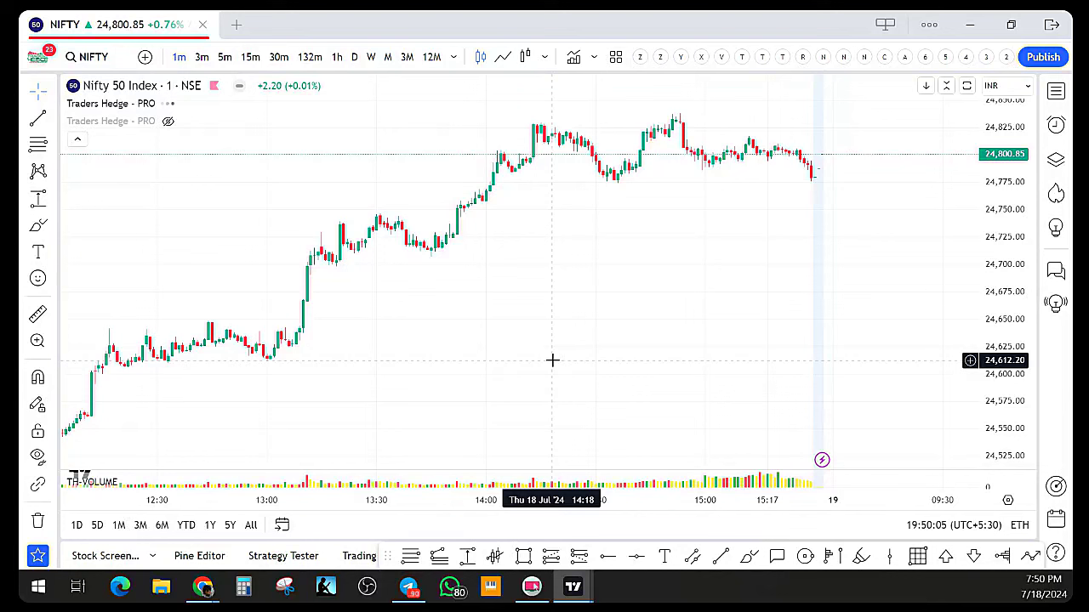
pyautogui.scroll(-2, 552, 360)
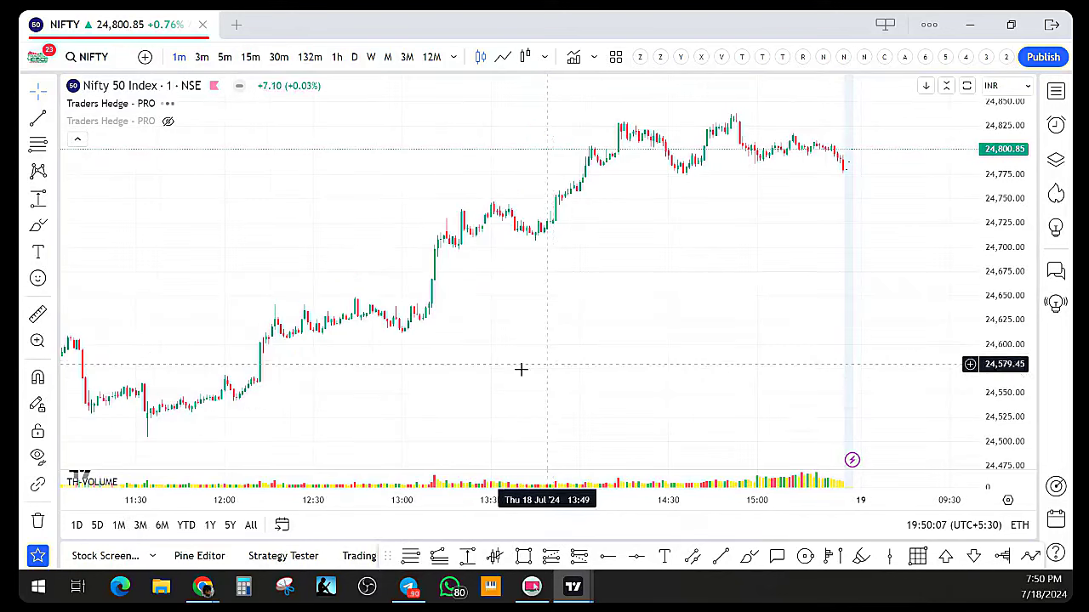
pyautogui.moveTo(431, 386); pyautogui.dragTo(666, 318)
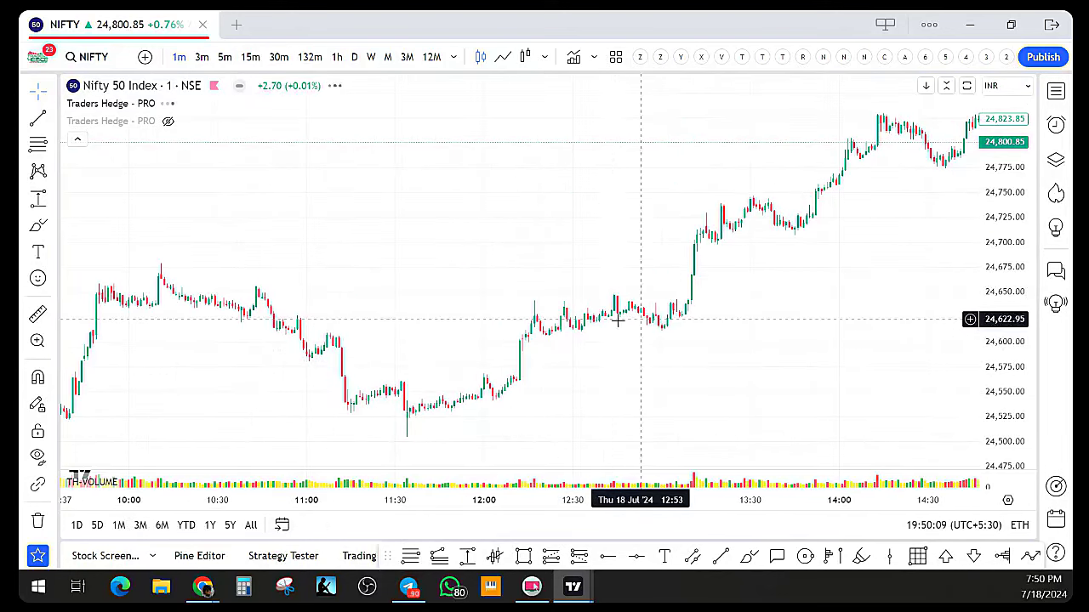
pyautogui.scroll(-2, 611, 322)
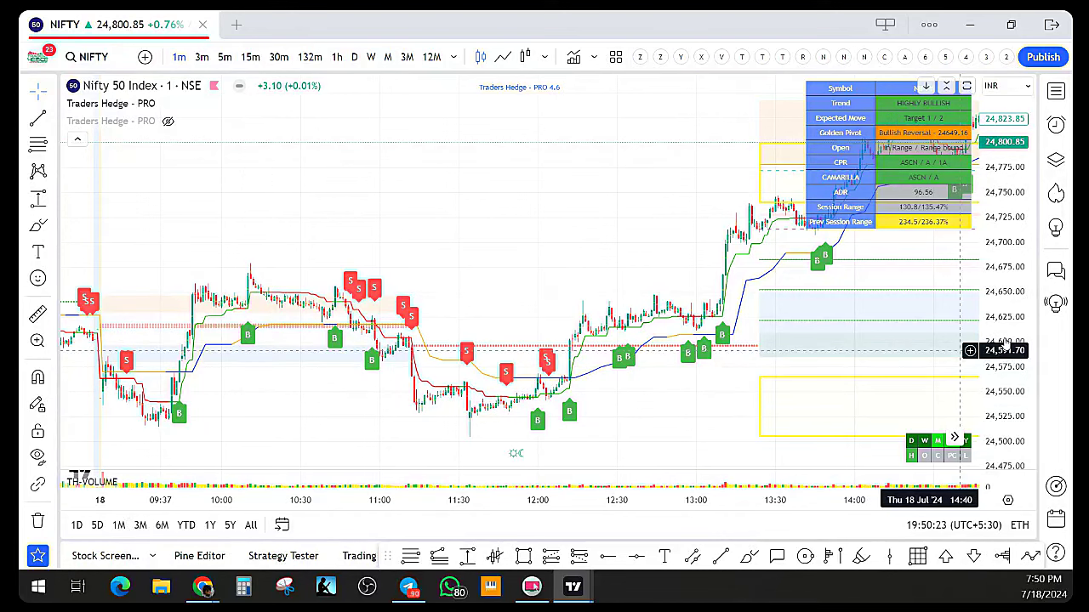
pyautogui.moveTo(1018, 331); pyautogui.dragTo(1012, 357)
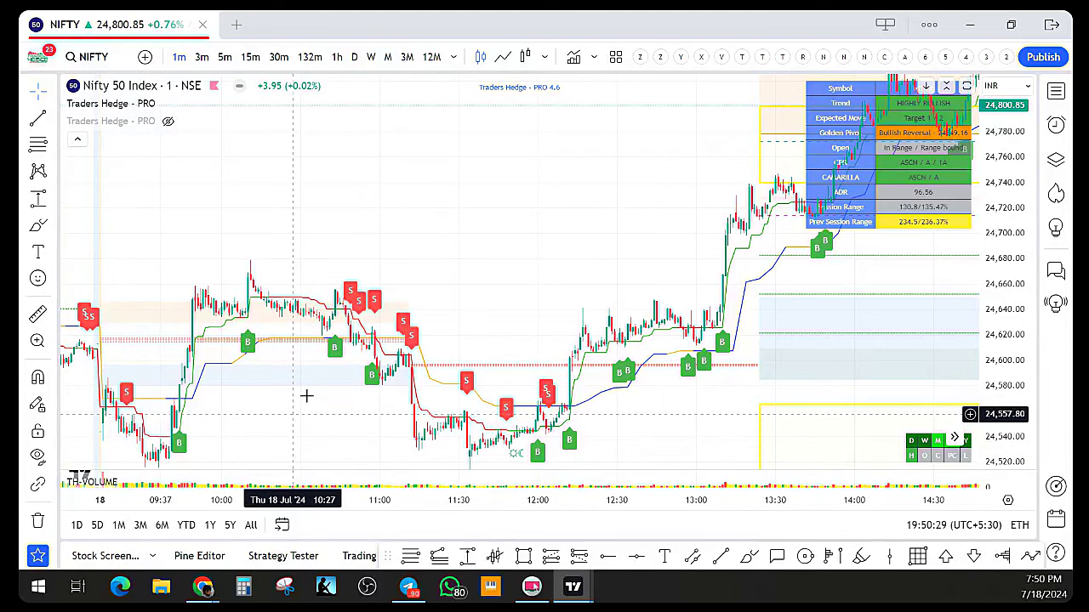
pyautogui.moveTo(338, 375); pyautogui.dragTo(350, 370)
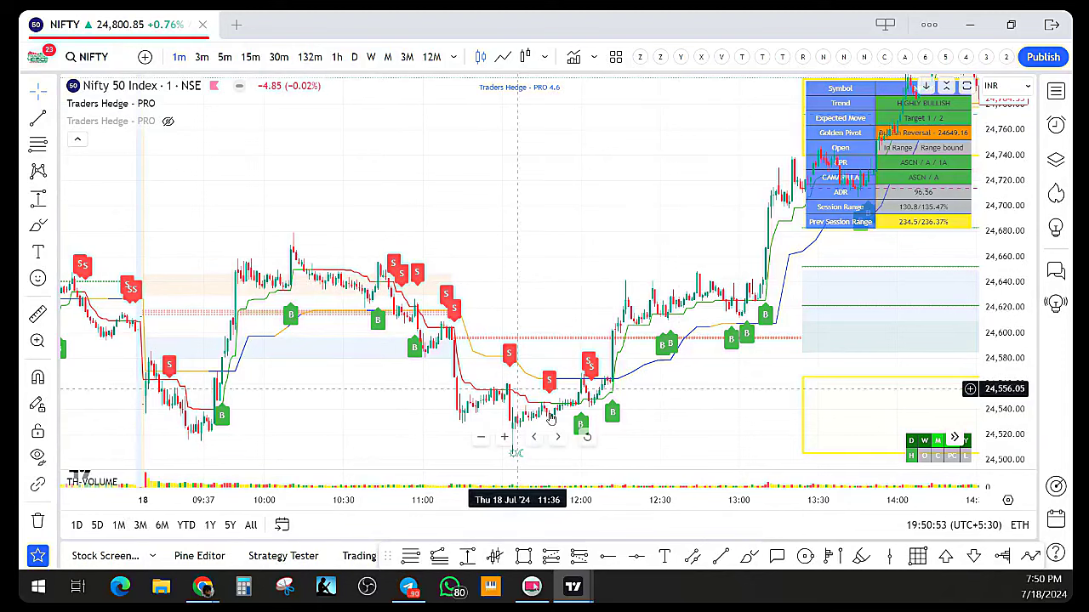
pyautogui.moveTo(677, 430); pyautogui.dragTo(480, 346)
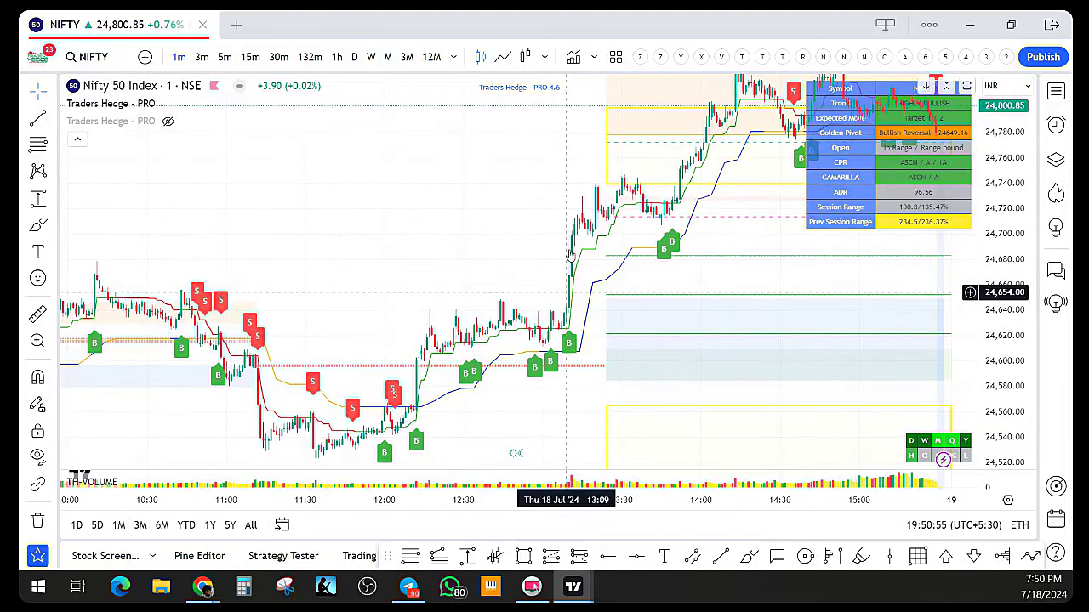
pyautogui.moveTo(667, 373); pyautogui.dragTo(505, 301)
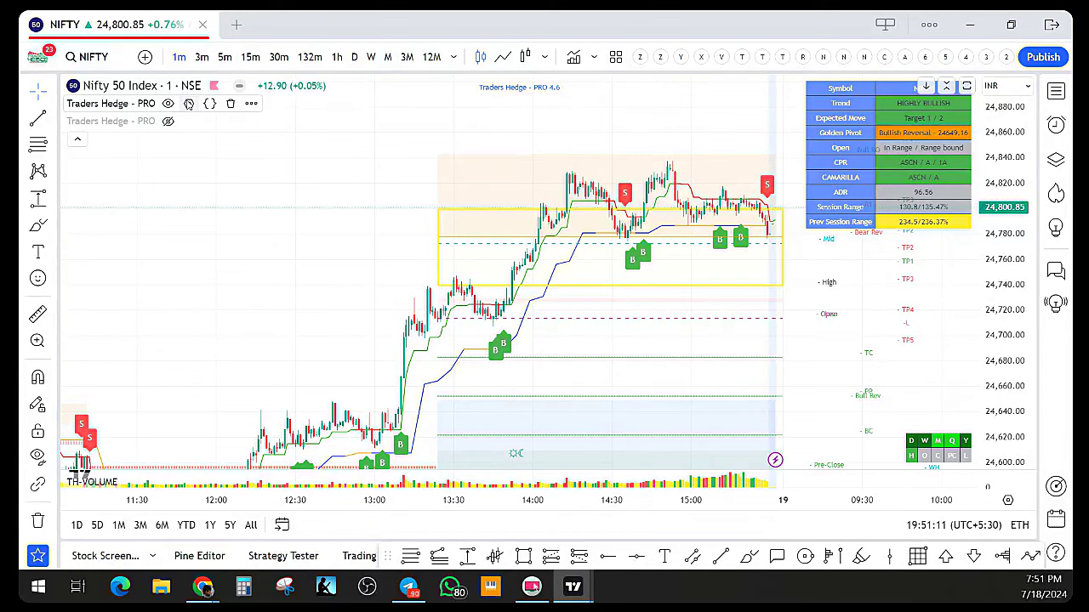
# Set the Traders Hedge - PRO mode to AI, keeping the Scalping trade type, and apply it to the 1-minute chart
pyautogui.click(189, 103)
pyautogui.click(468, 201)
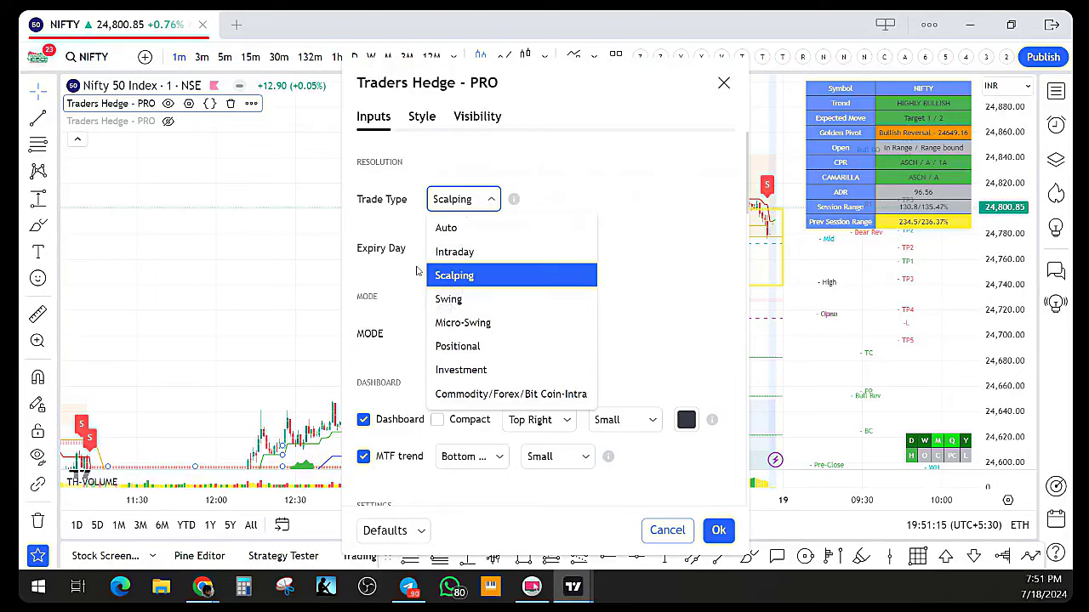
pyautogui.click(402, 222)
pyautogui.click(449, 248)
pyautogui.click(497, 259)
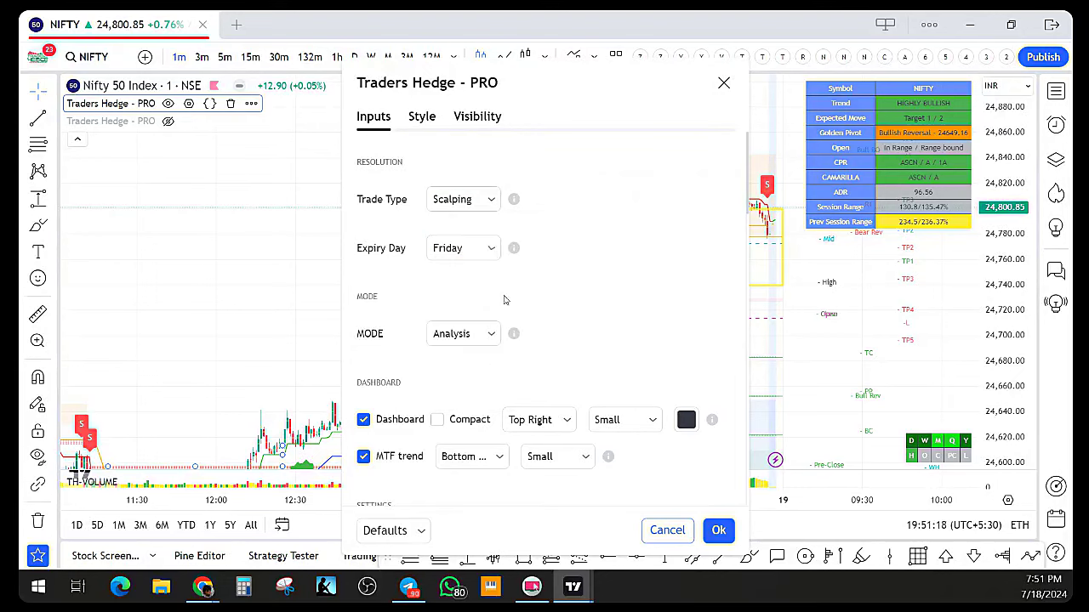
pyautogui.click(490, 332)
pyautogui.click(454, 364)
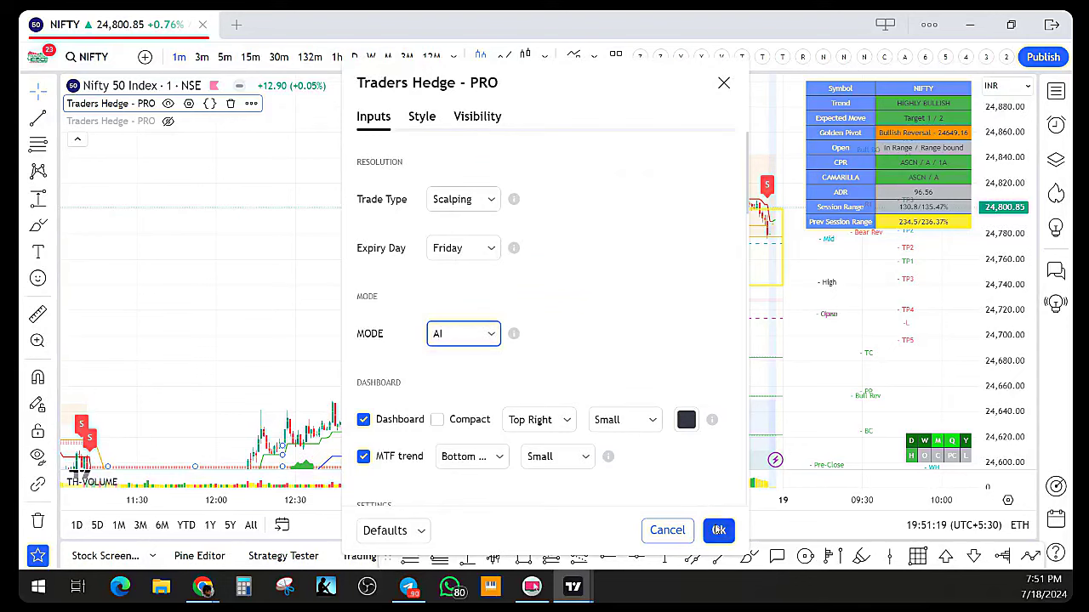
pyautogui.click(718, 530)
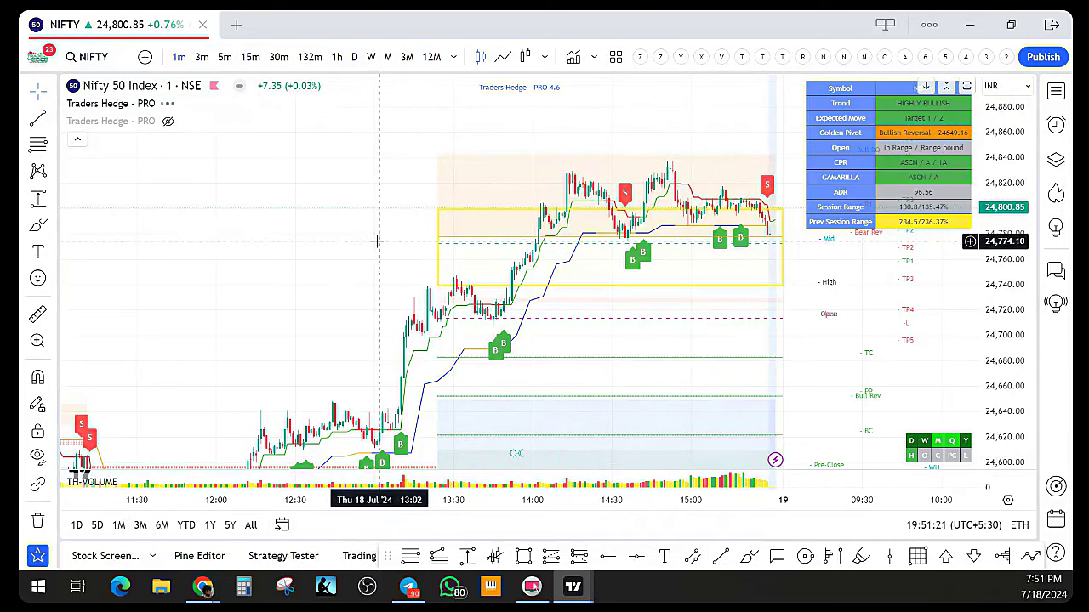
pyautogui.scroll(-3, 354, 247)
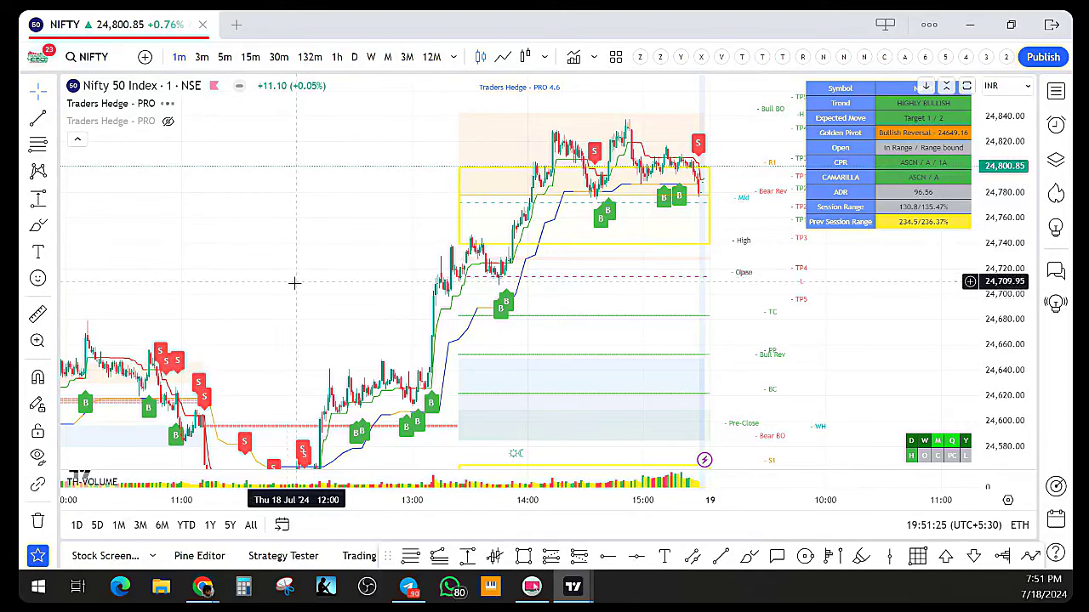
# Turn off Camarilla Zones and Trend Reversal CPRs in the visible Traders Hedge - PRO indicator's input settings
pyautogui.moveTo(293, 284); pyautogui.dragTo(396, 309)
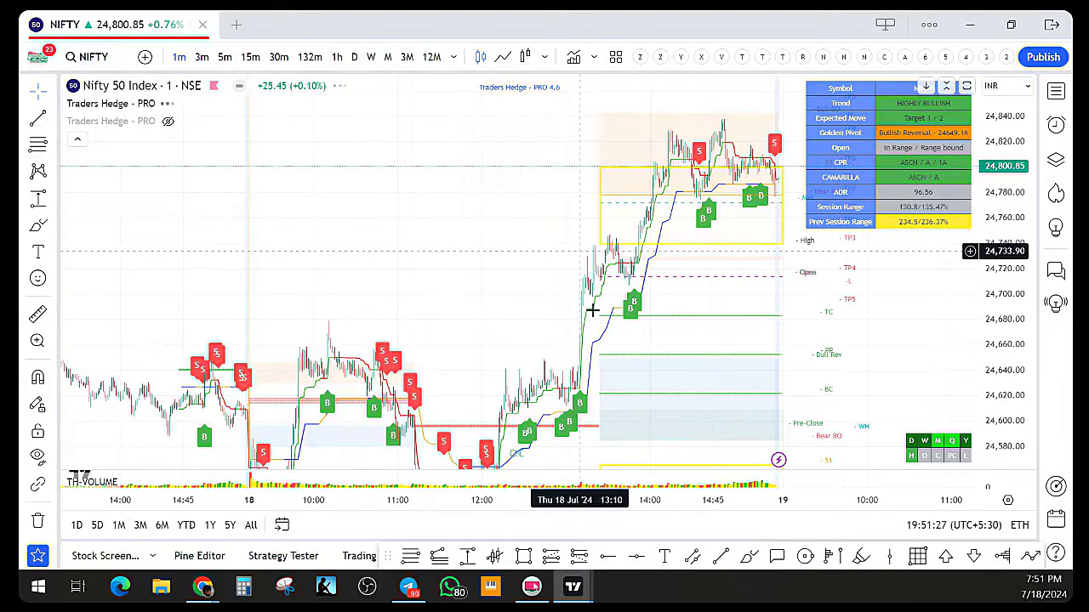
pyautogui.scroll(3, 558, 248)
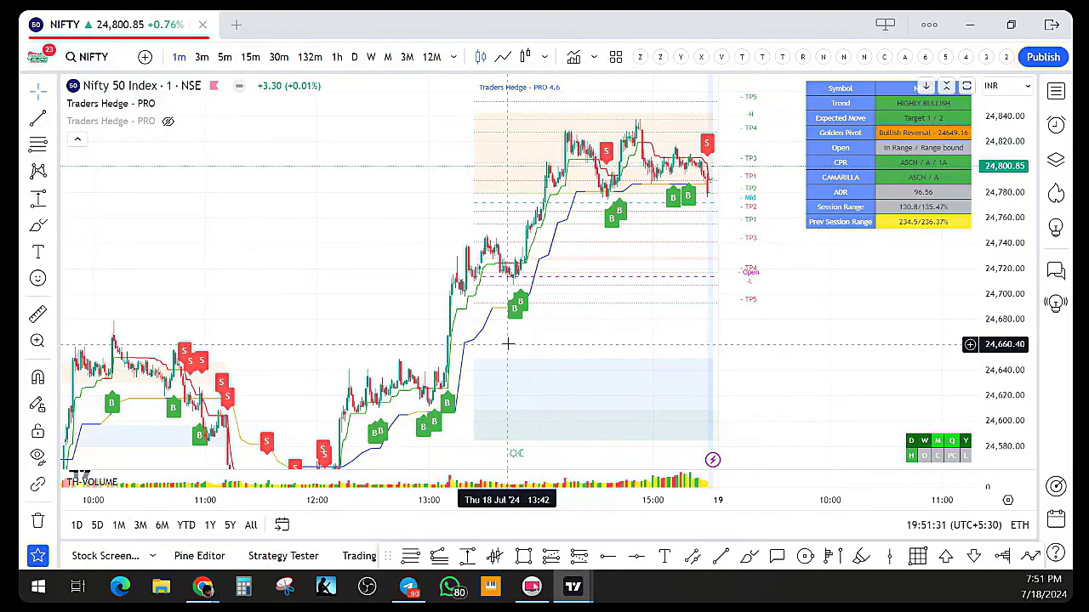
pyautogui.scroll(2, 511, 312)
pyautogui.click(191, 103)
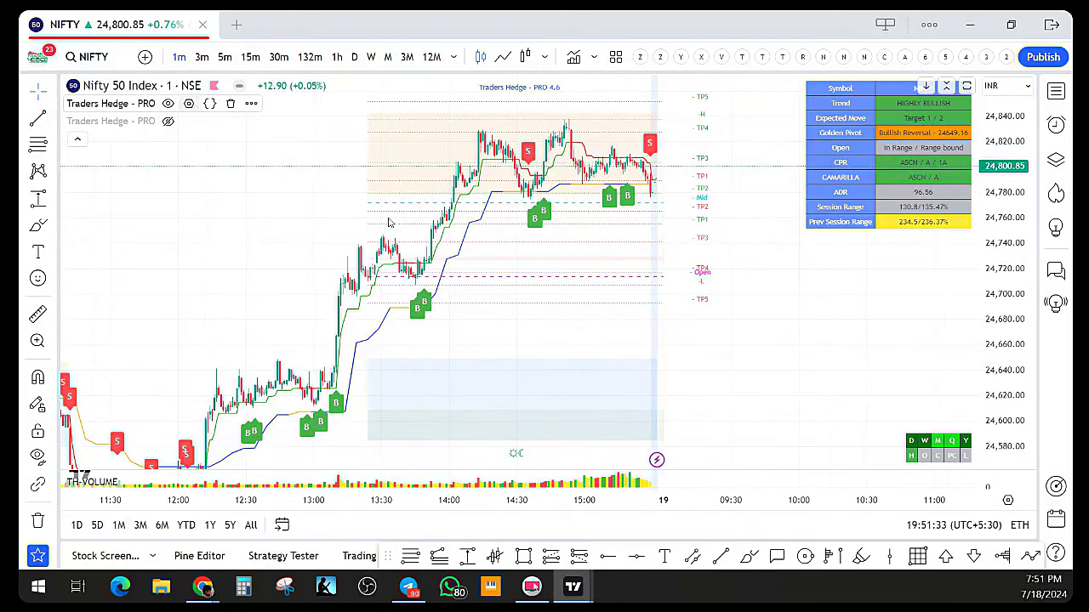
pyautogui.scroll(-5, 468, 263)
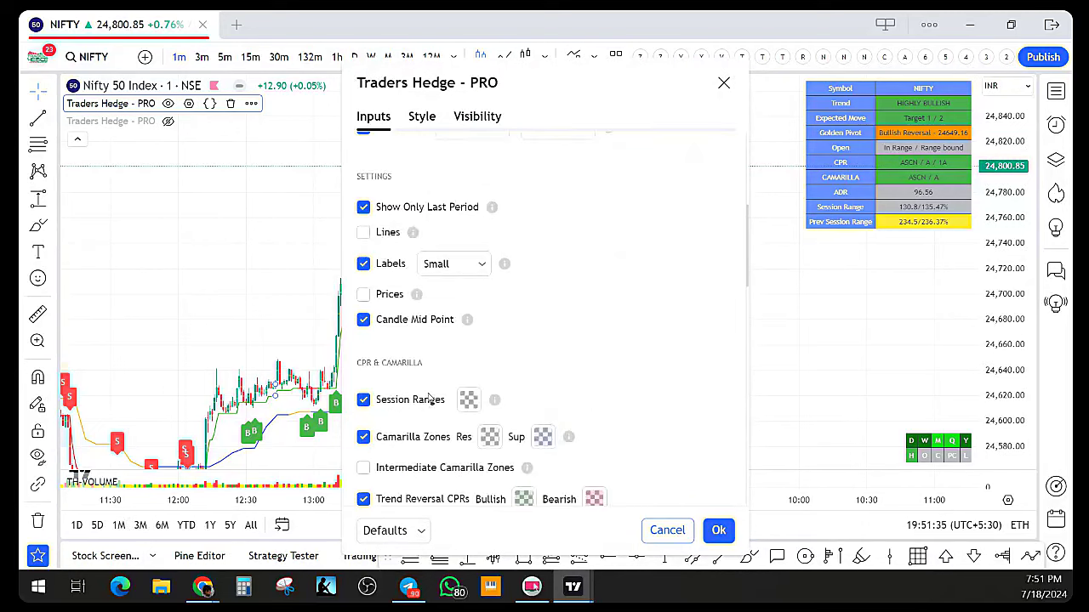
pyautogui.click(363, 355)
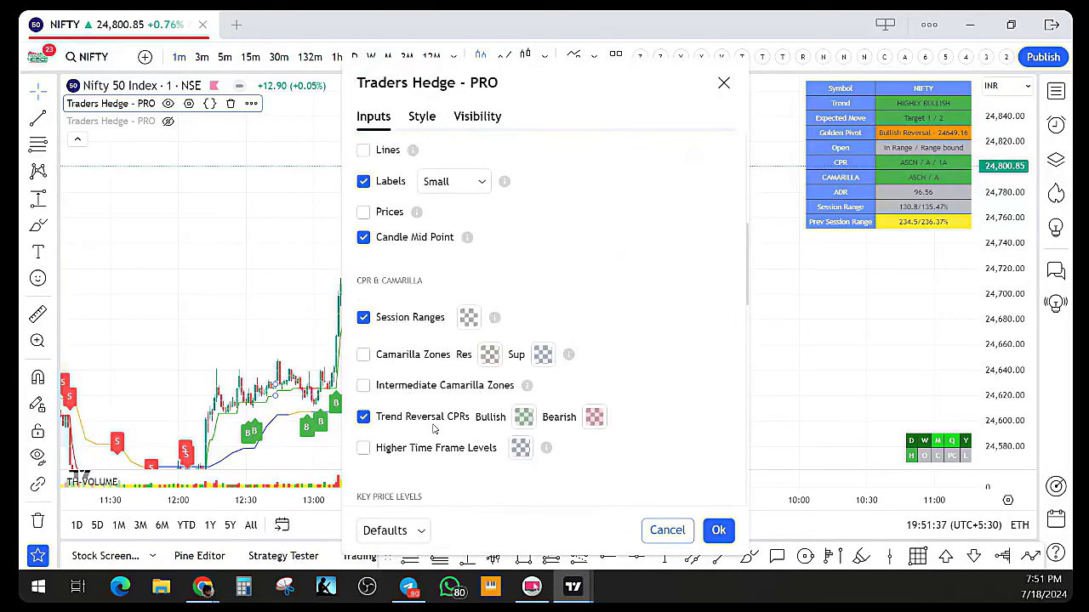
pyautogui.click(429, 419)
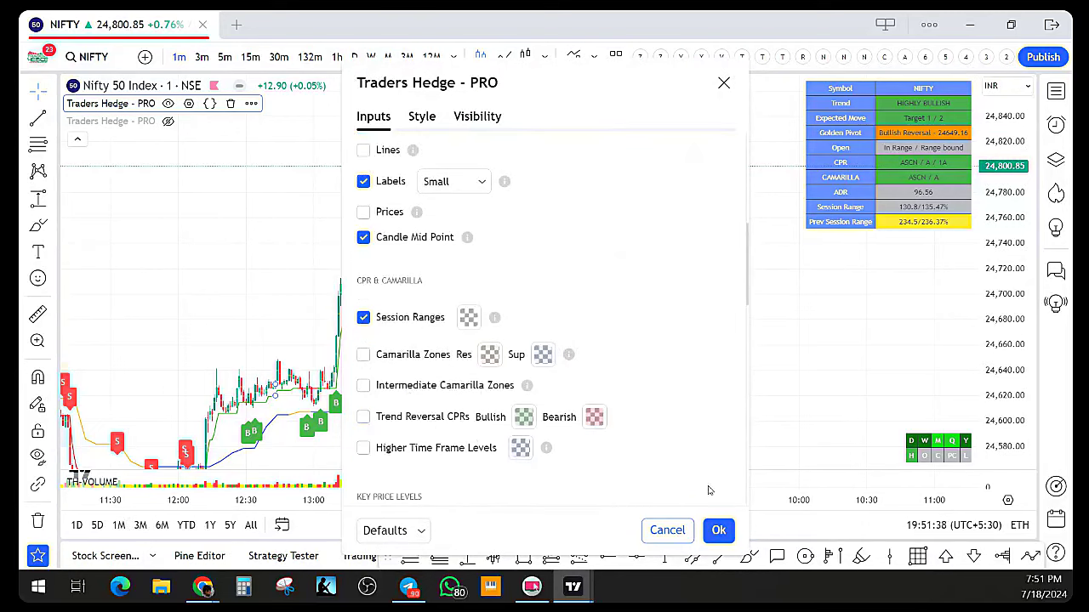
pyautogui.click(719, 530)
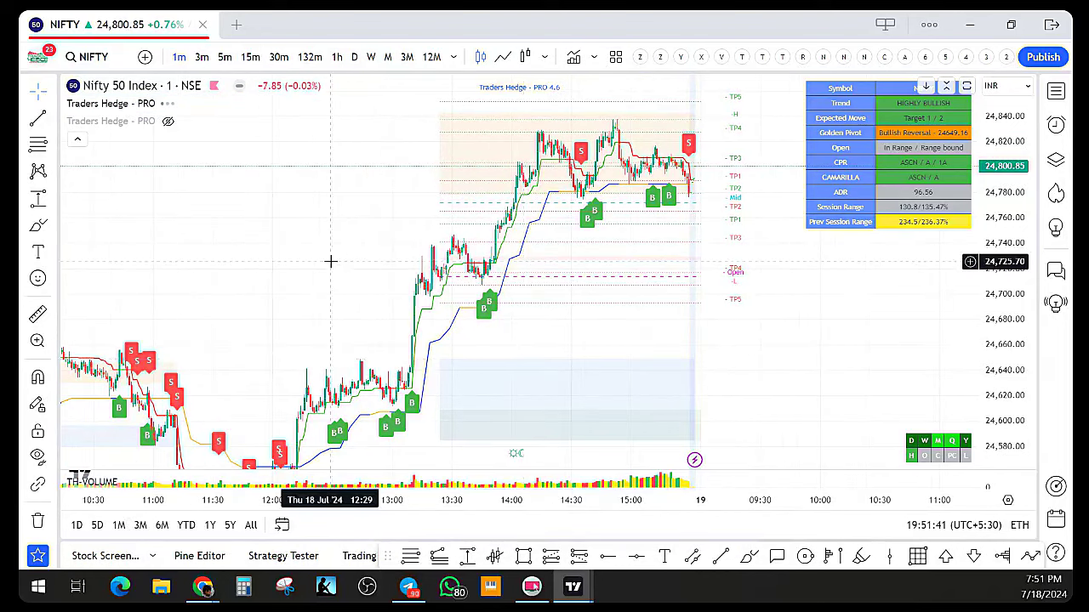
# Examine the buy and sell triggers against the trend lines across the 18 July session on the 1-minute NIFTY chart
pyautogui.scroll(2, 383, 259)
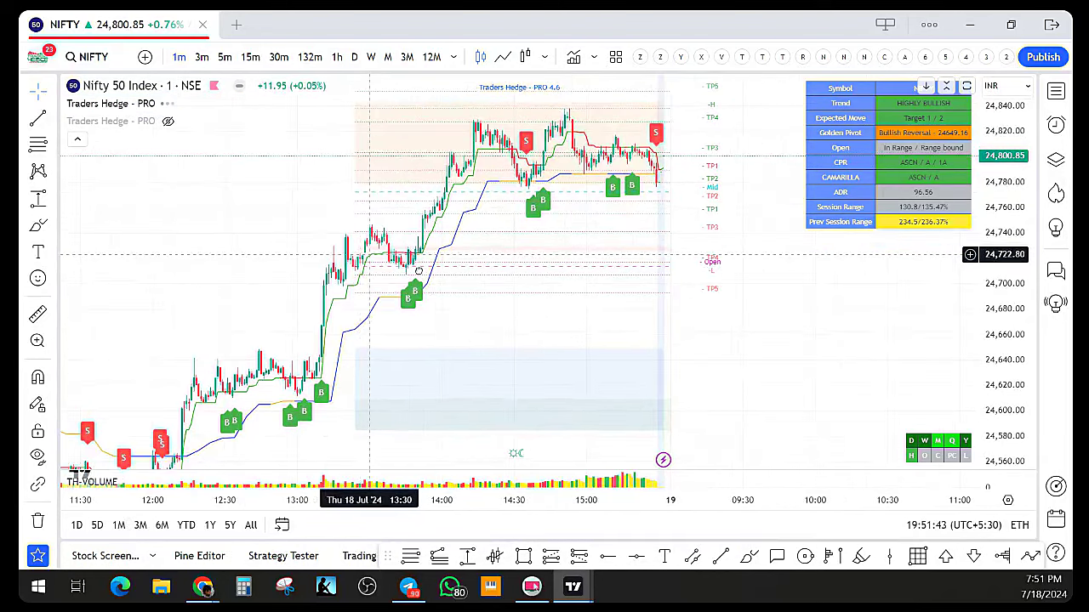
pyautogui.moveTo(419, 270); pyautogui.dragTo(545, 314)
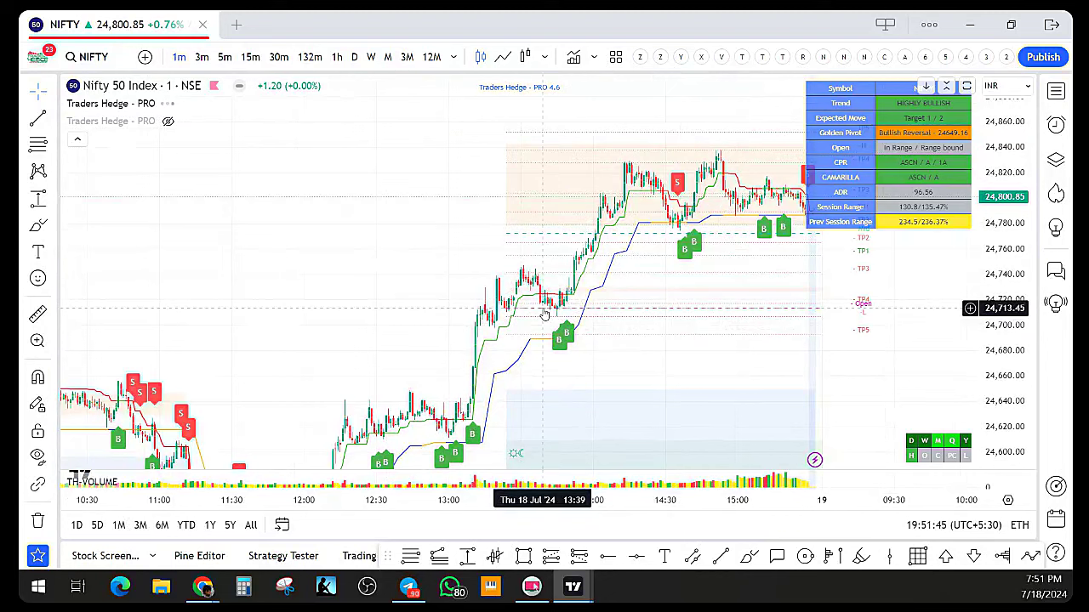
pyautogui.scroll(-2, 523, 311)
pyautogui.moveTo(432, 302); pyautogui.dragTo(400, 151)
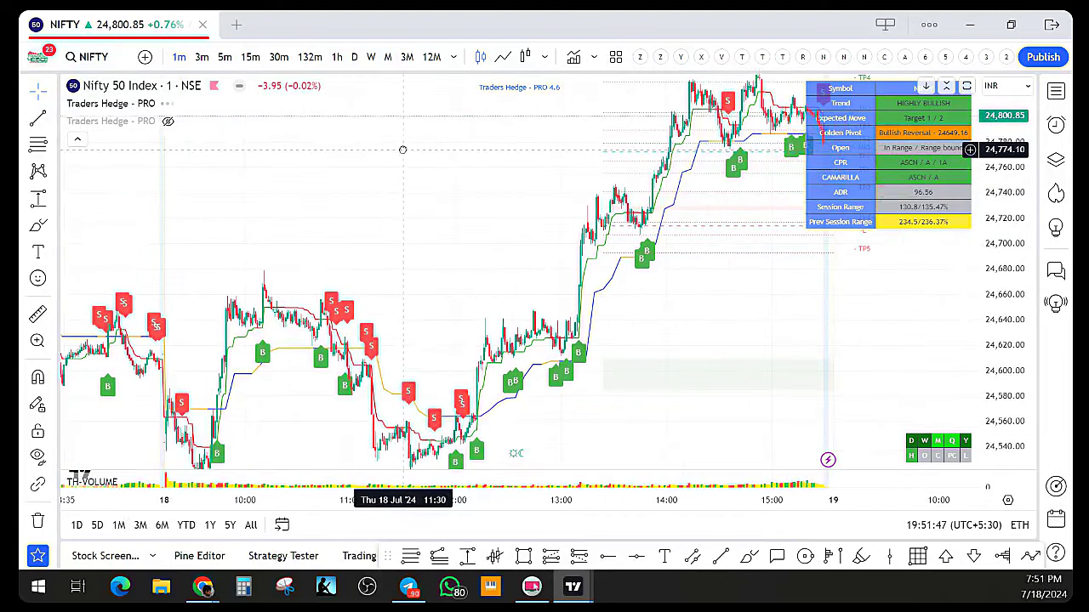
pyautogui.scroll(1, 364, 389)
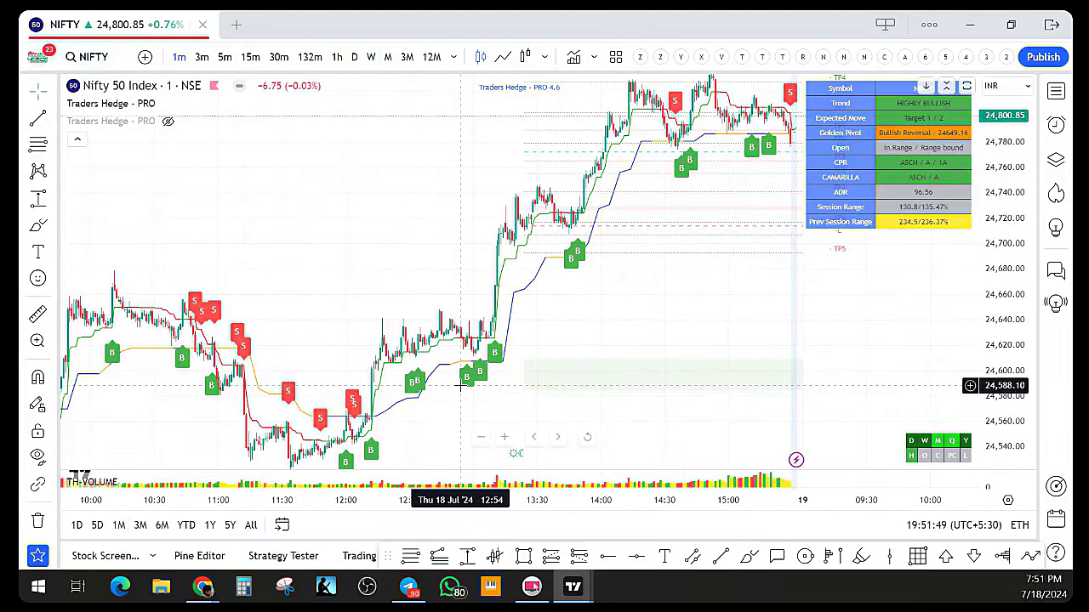
pyautogui.scroll(-1, 496, 385)
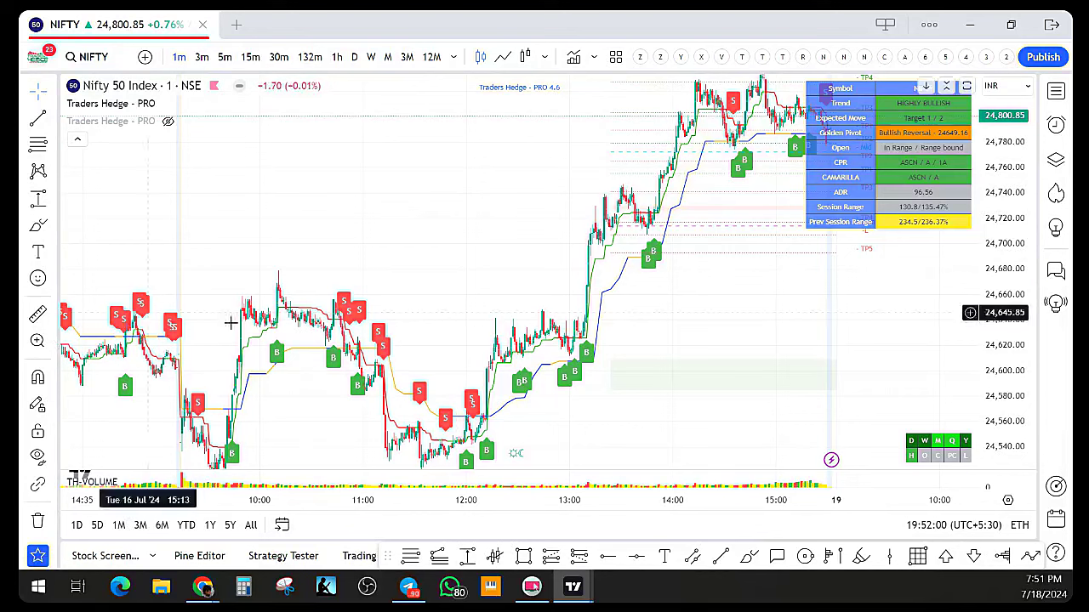
pyautogui.scroll(1, 455, 291)
pyautogui.moveTo(455, 292); pyautogui.dragTo(440, 289)
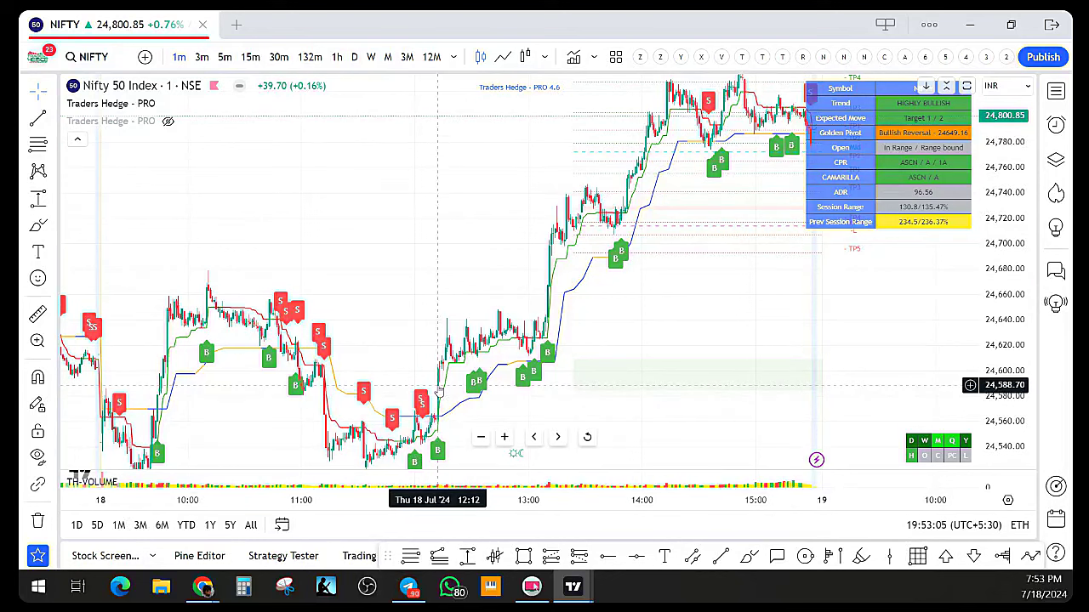
pyautogui.scroll(3, 396, 403)
pyautogui.scroll(4, 409, 401)
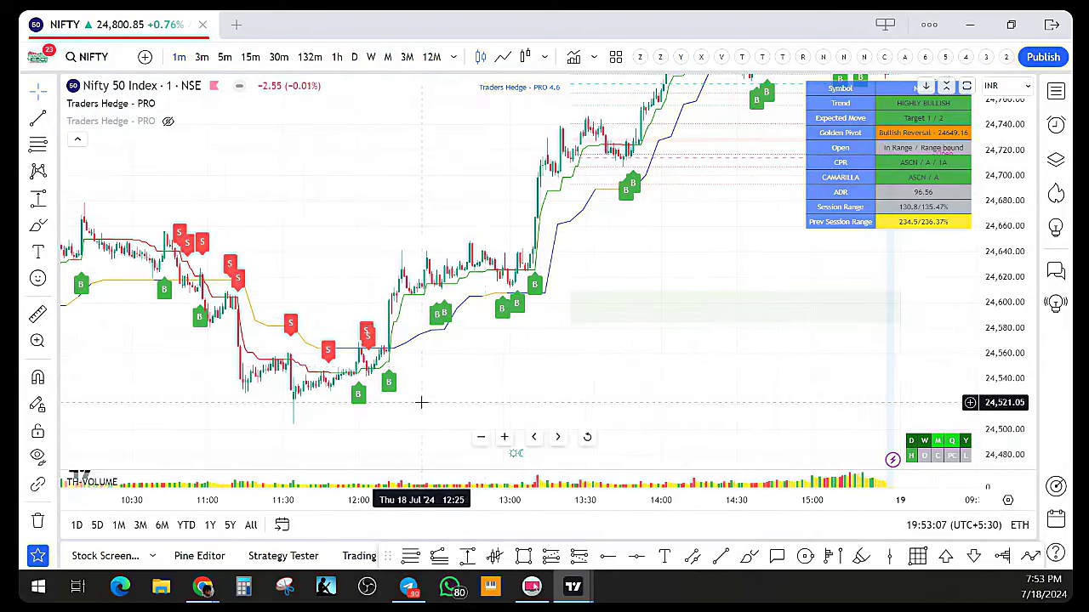
pyautogui.scroll(1, 420, 402)
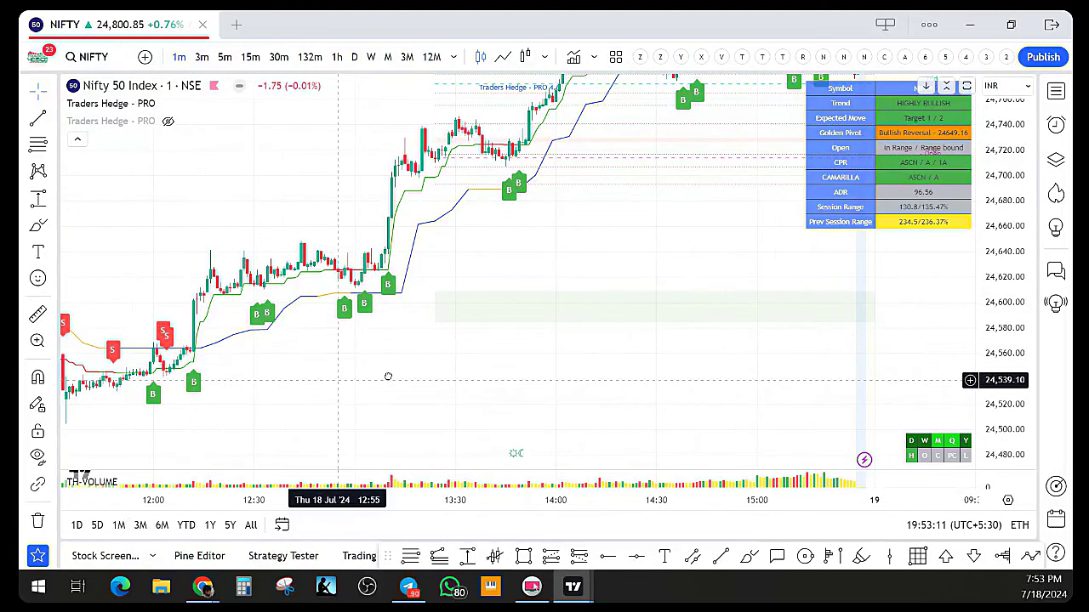
pyautogui.moveTo(387, 377); pyautogui.dragTo(539, 368)
pyautogui.scroll(3, 556, 372)
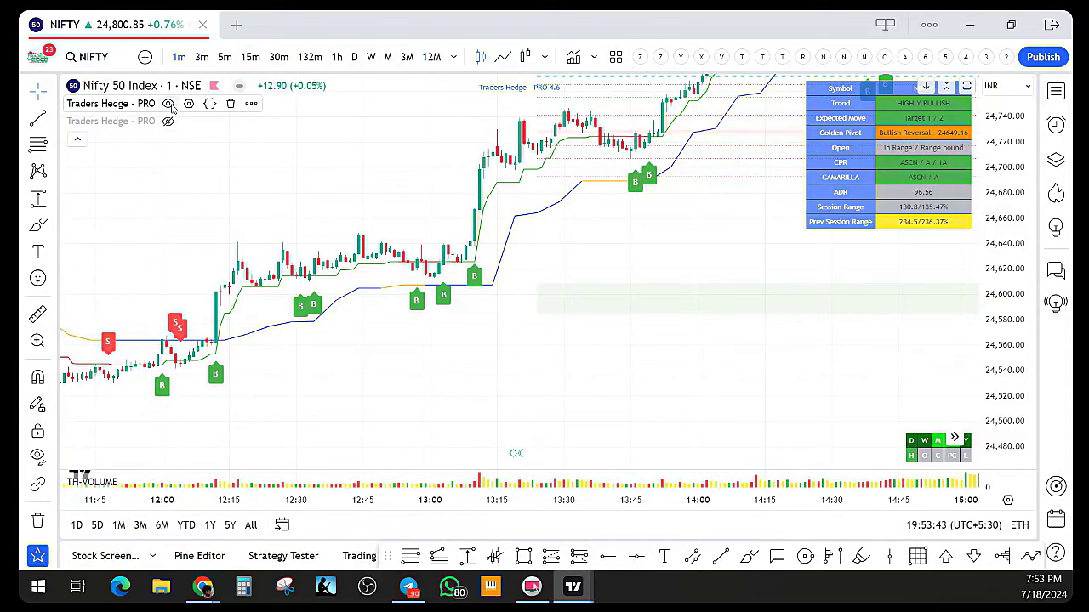
# Turn off Conservative Trades Only for the visible Traders Hedge - PRO indicator and check the resulting triggers on the afternoon rally
pyautogui.click(189, 103)
pyautogui.scroll(-5, 502, 455)
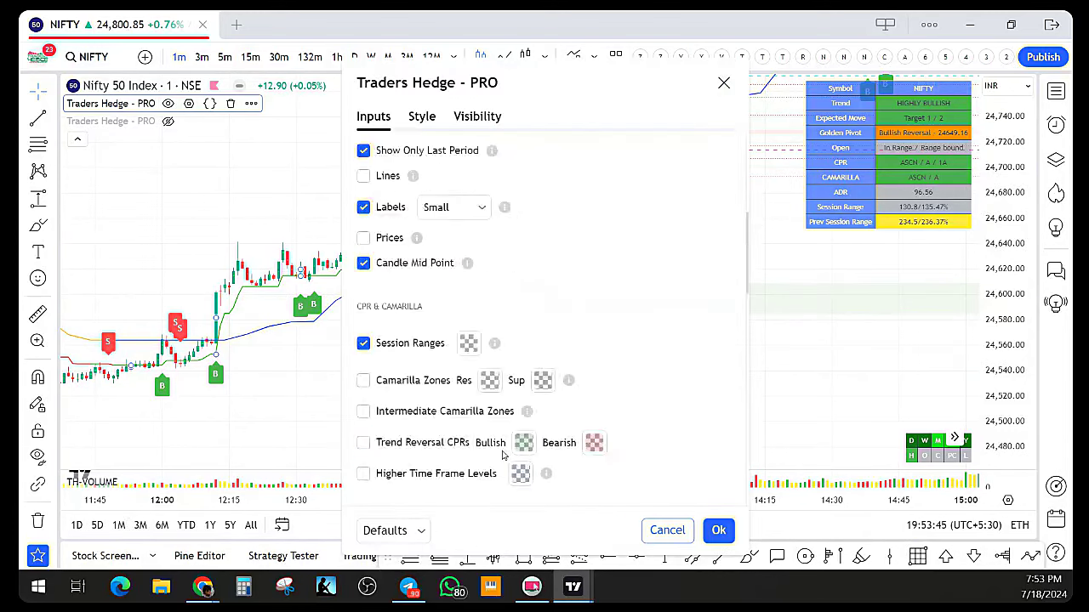
pyautogui.scroll(-10, 502, 455)
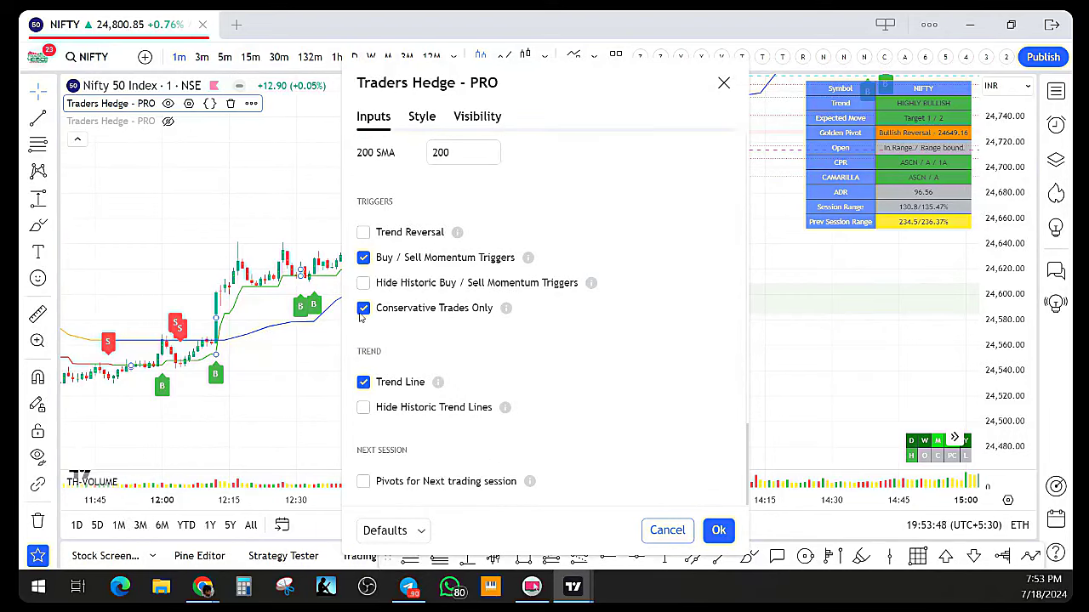
pyautogui.click(361, 314)
pyautogui.click(717, 531)
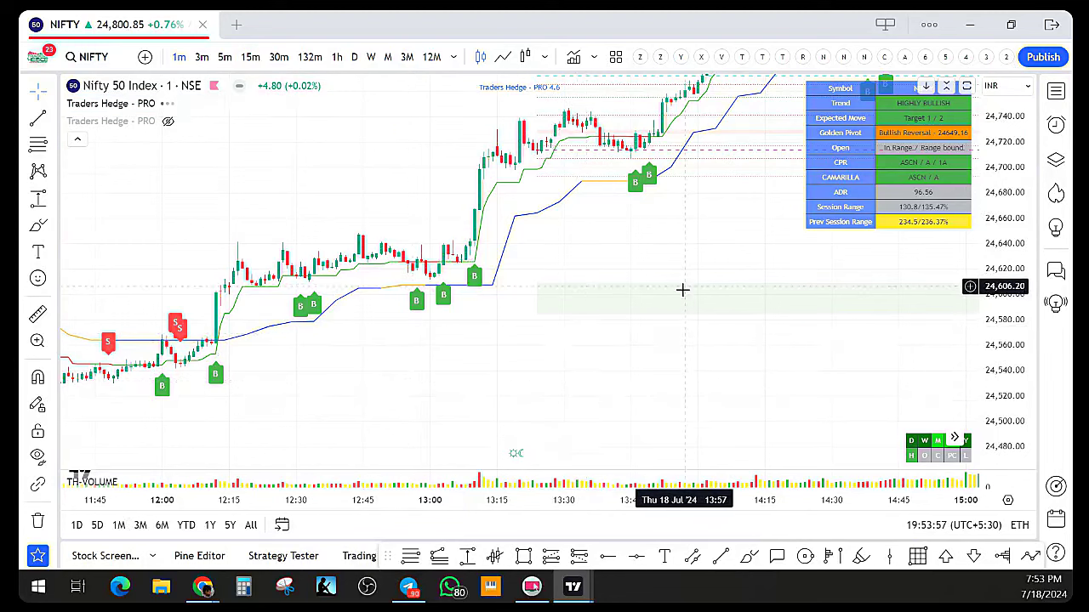
pyautogui.moveTo(683, 290); pyautogui.dragTo(590, 390)
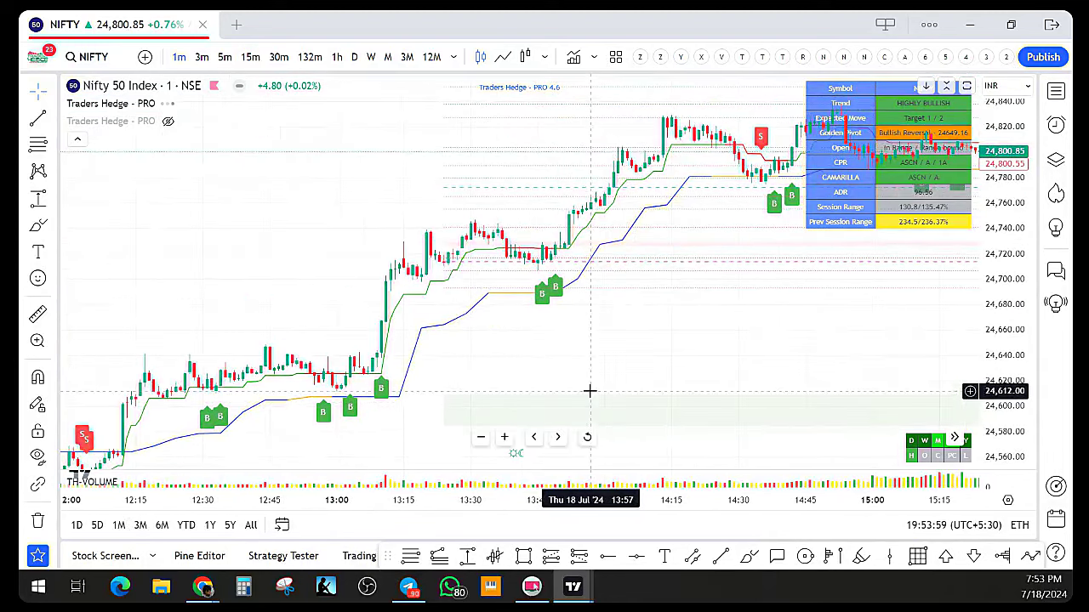
pyautogui.scroll(-1, 590, 390)
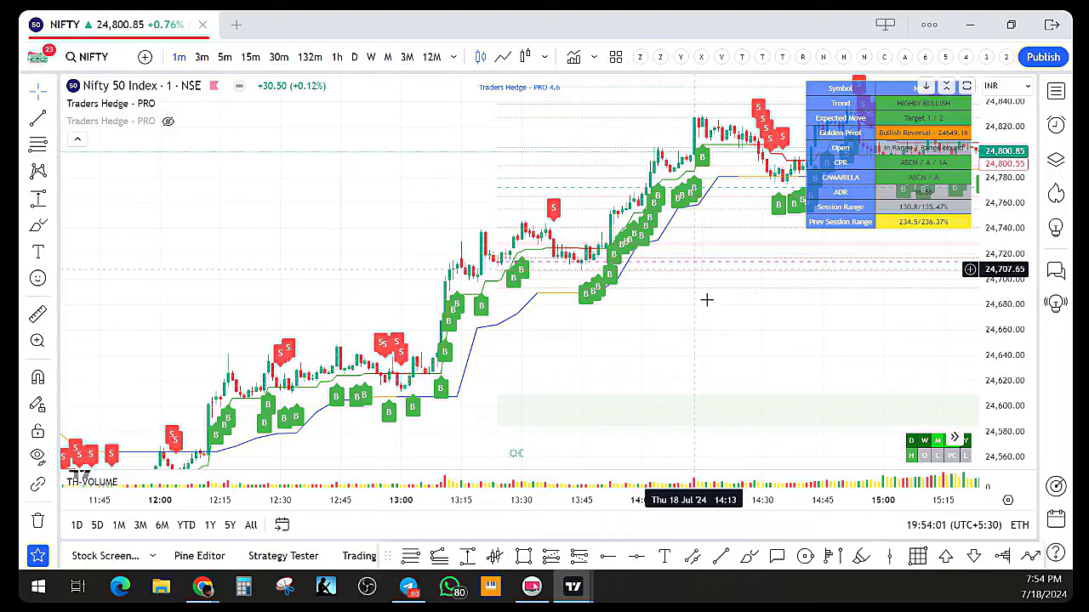
pyautogui.scroll(1, 514, 304)
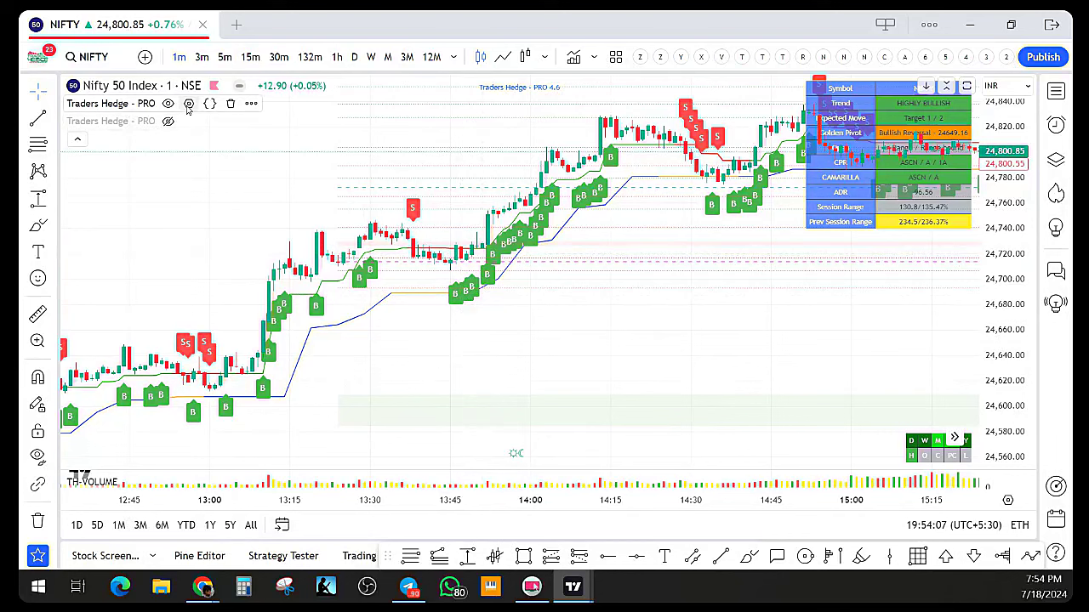
# Turn Conservative Trades Only back on in the Traders Hedge - PRO trigger settings
pyautogui.click(188, 103)
pyautogui.scroll(-5, 499, 425)
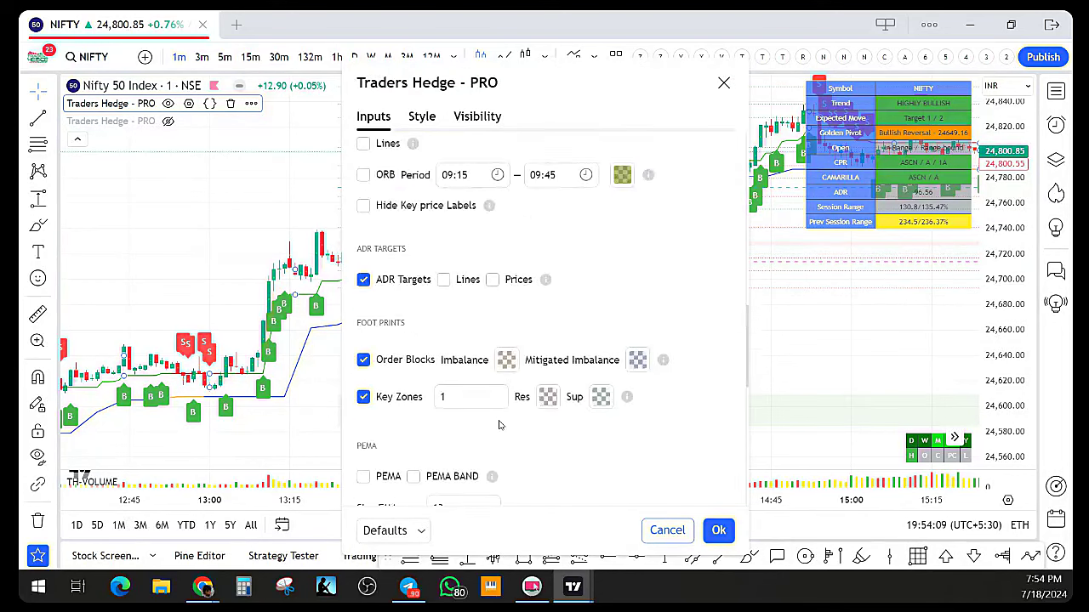
pyautogui.scroll(-5, 499, 425)
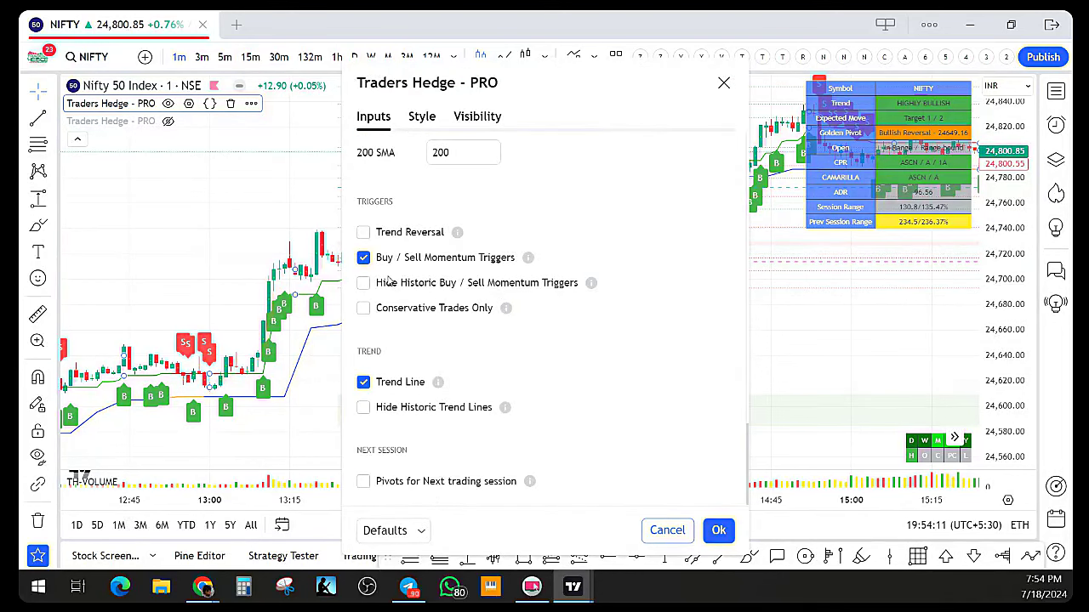
pyautogui.click(363, 308)
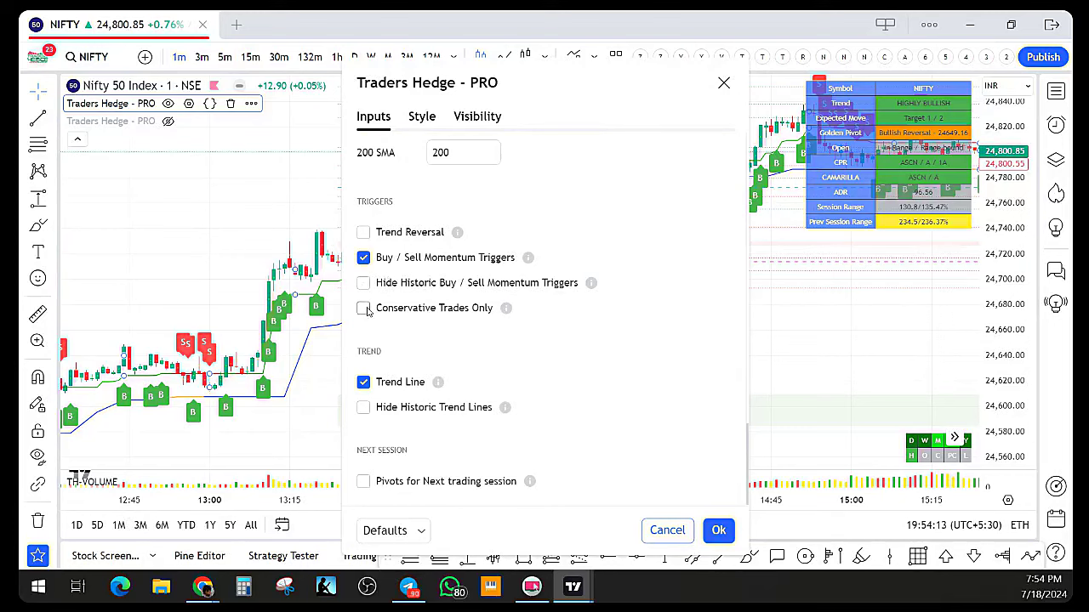
pyautogui.click(719, 530)
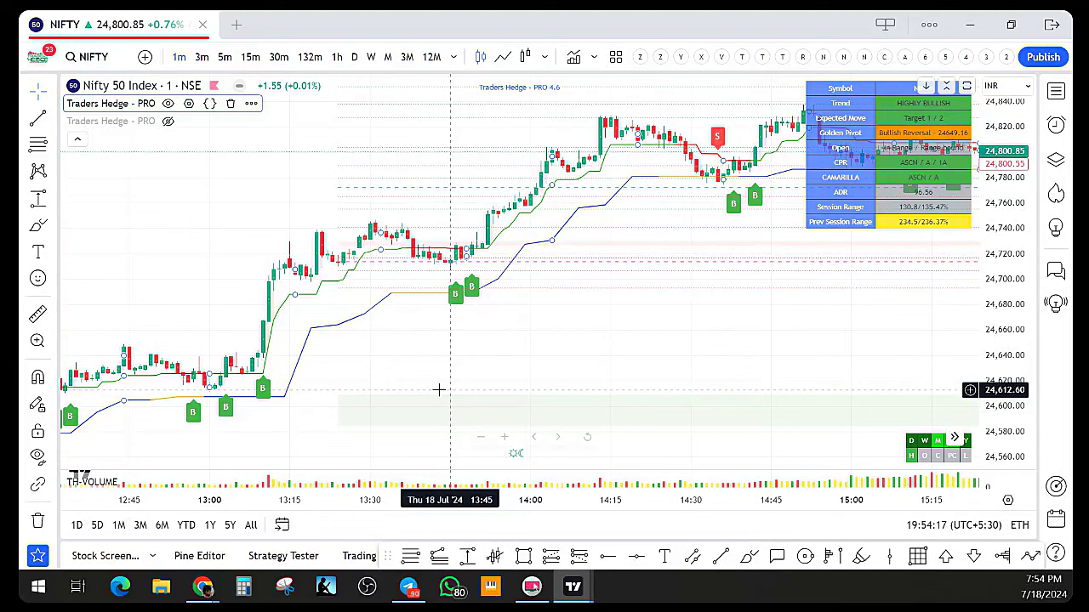
# Examine the conservative buy and sell triggers and ADR target levels from the 13:00 rally through to the session close
pyautogui.scroll(-2, 472, 375)
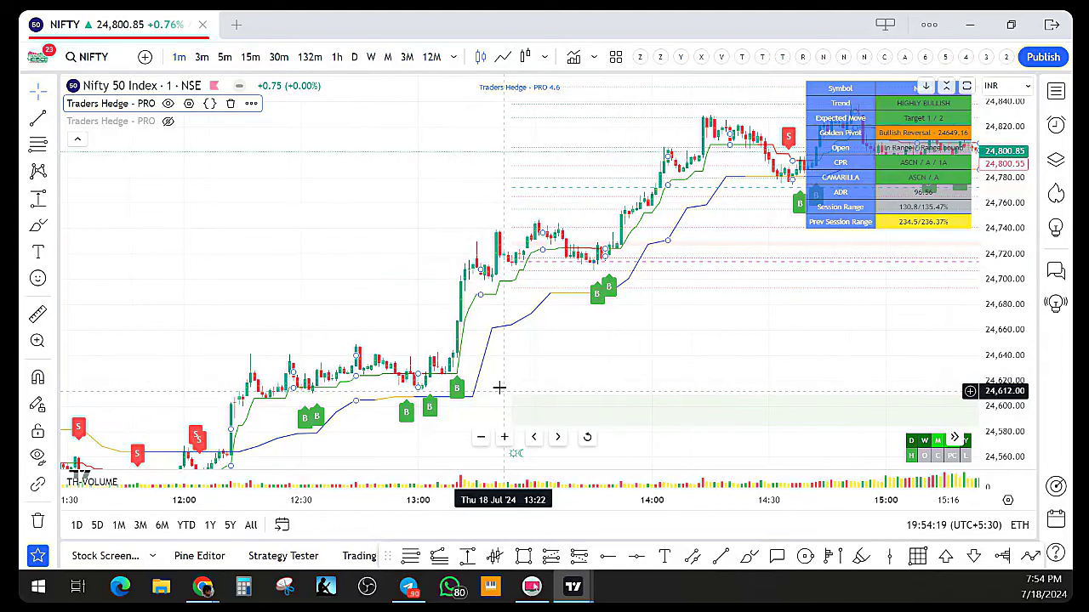
pyautogui.scroll(3, 664, 315)
pyautogui.moveTo(513, 389); pyautogui.dragTo(444, 408)
pyautogui.scroll(3, 430, 408)
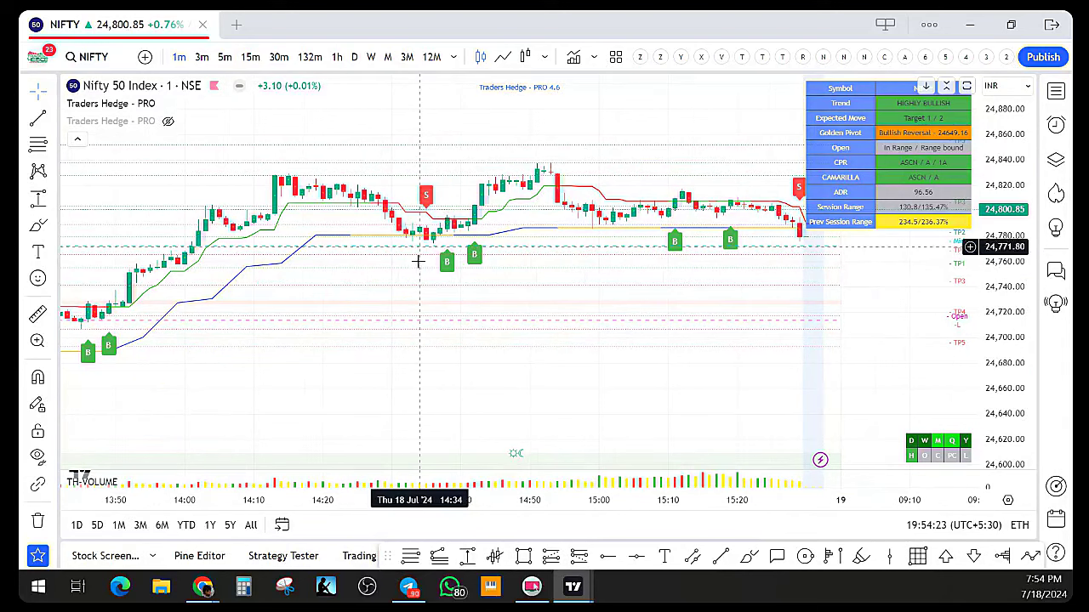
pyautogui.scroll(-1, 452, 333)
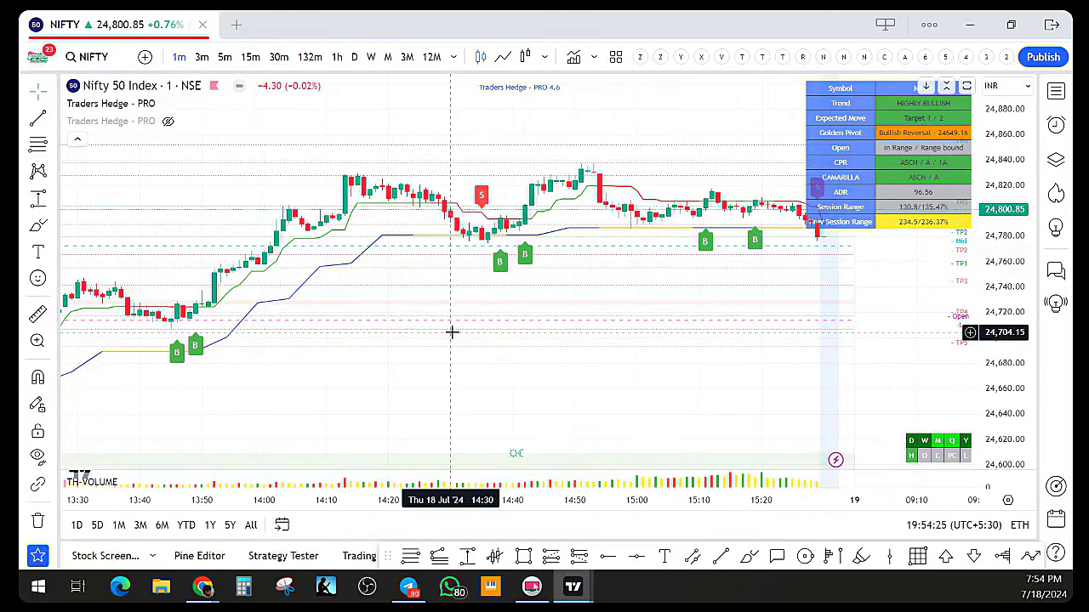
pyautogui.scroll(-2, 452, 333)
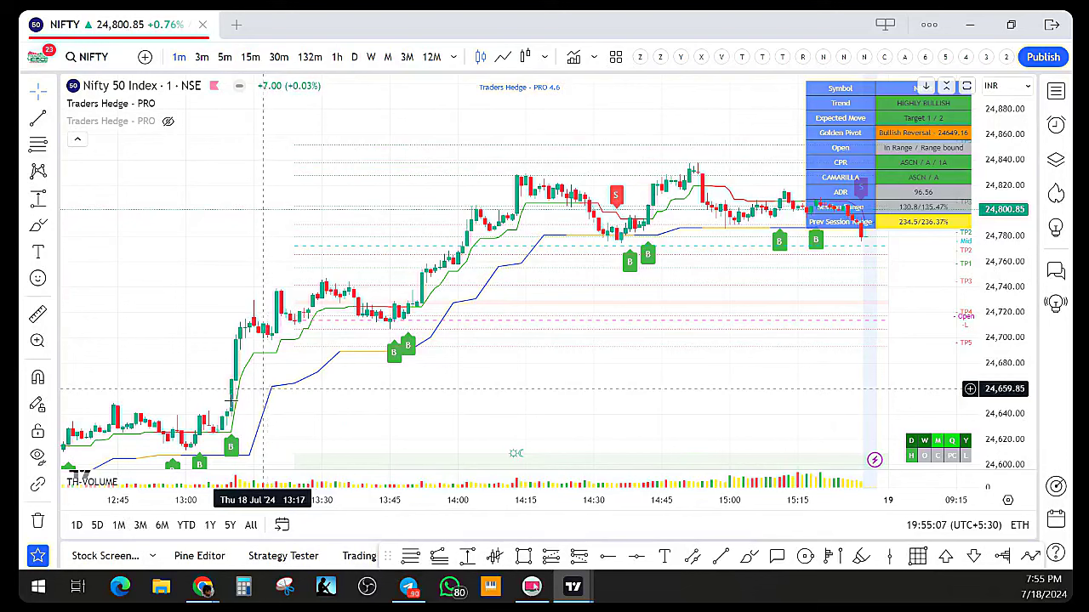
pyautogui.scroll(-2, 468, 370)
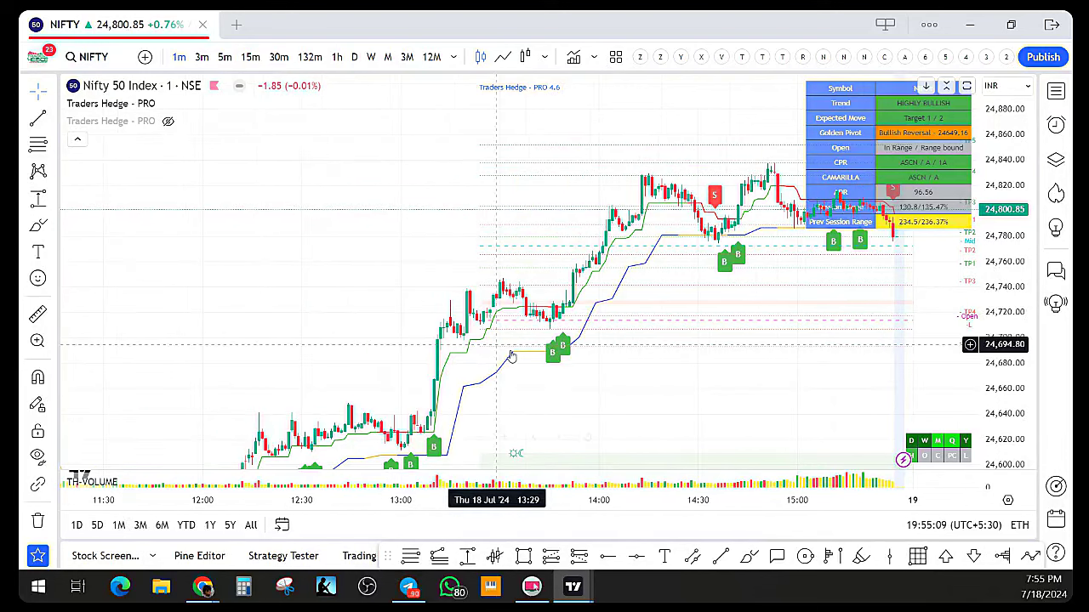
pyautogui.moveTo(640, 355); pyautogui.dragTo(468, 394)
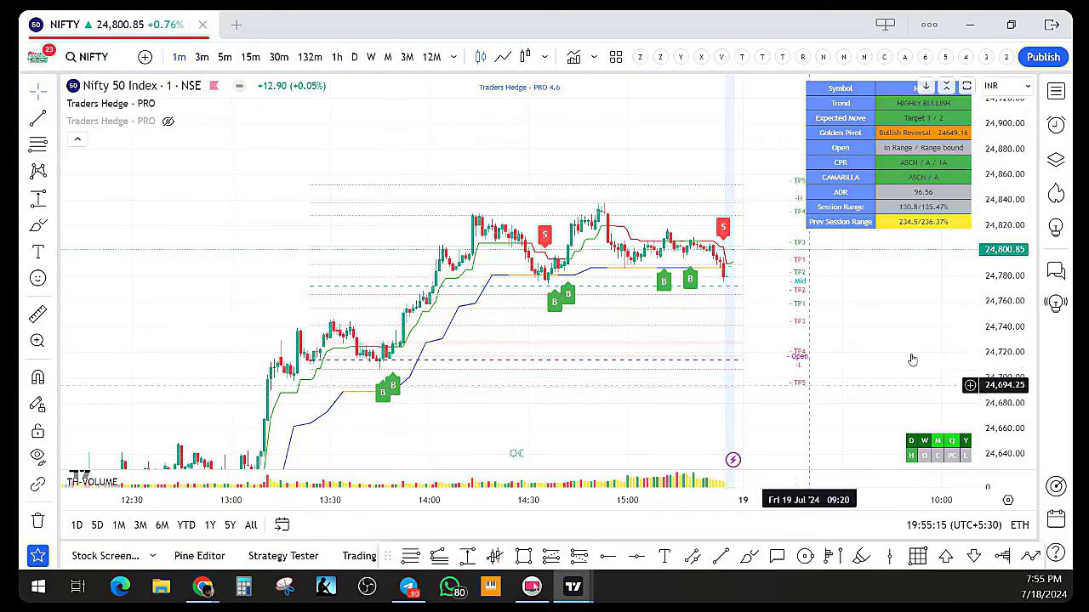
pyautogui.moveTo(1003, 342); pyautogui.dragTo(943, 316)
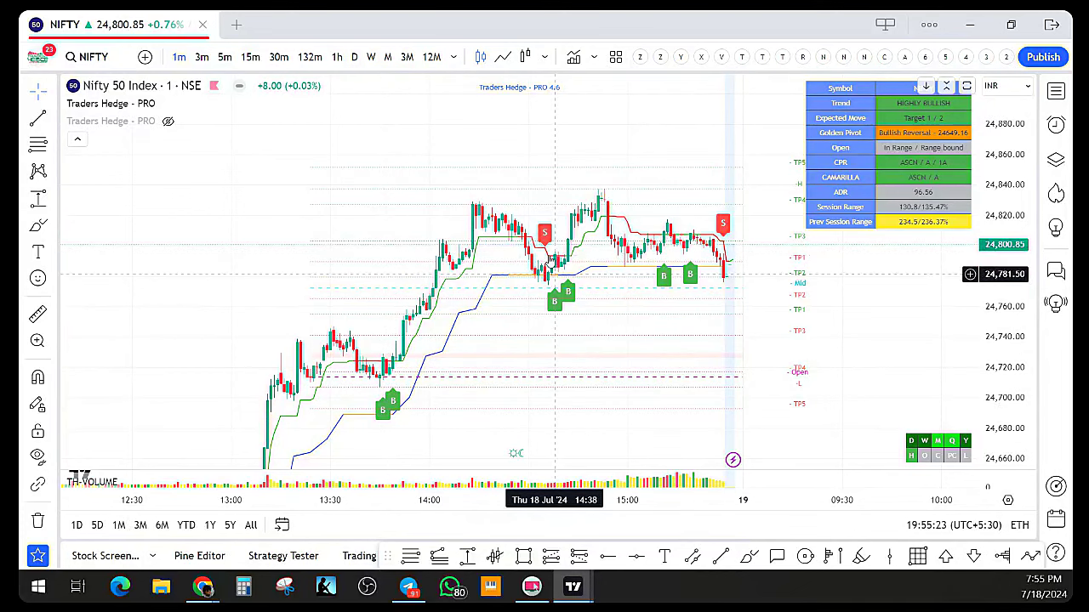
pyautogui.scroll(2, 505, 365)
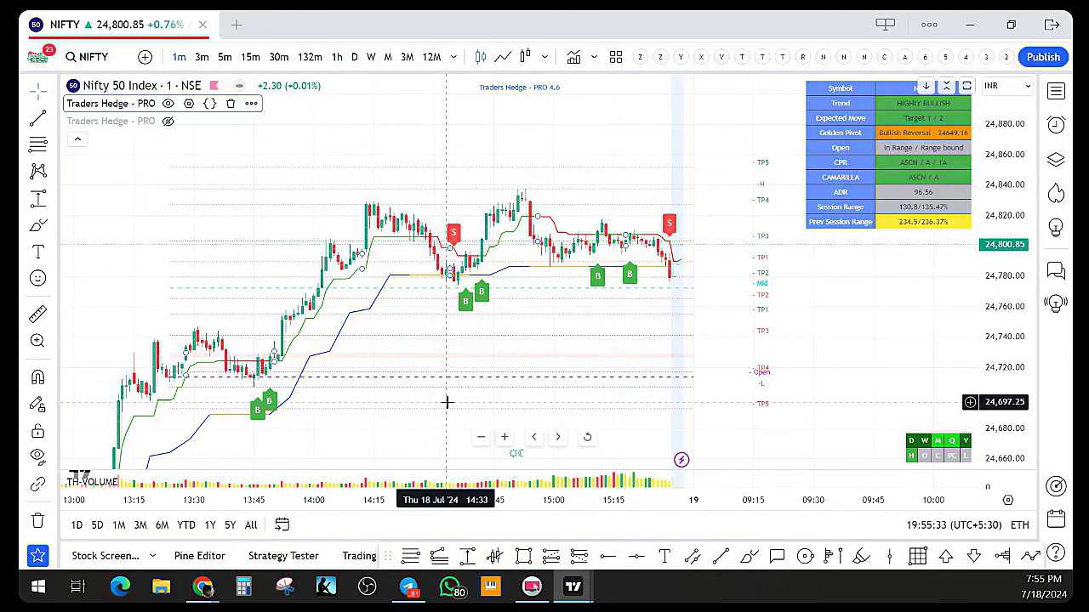
pyautogui.scroll(2, 478, 401)
pyautogui.scroll(-2, 499, 366)
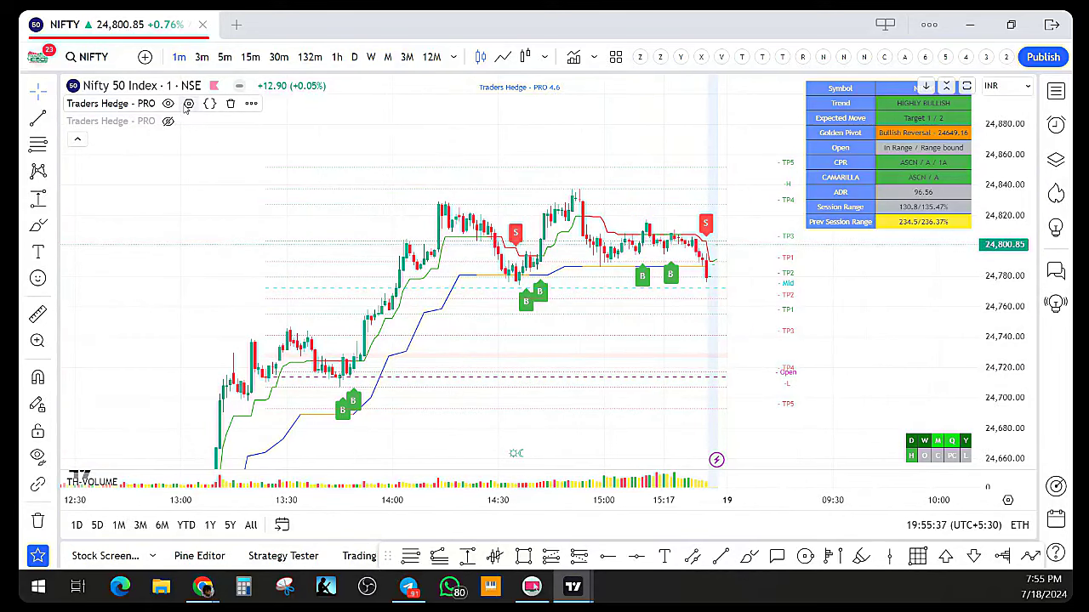
# Switch the visible Traders Hedge - PRO indicator's MODE to Analysis and view the levels it plots on the chart
pyautogui.click(188, 104)
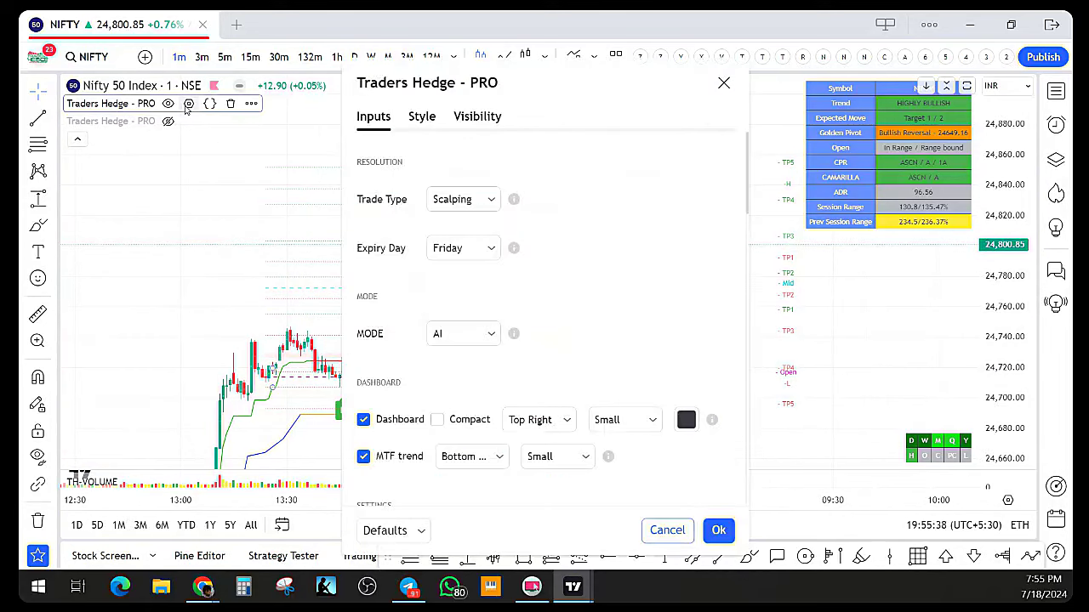
pyautogui.click(464, 201)
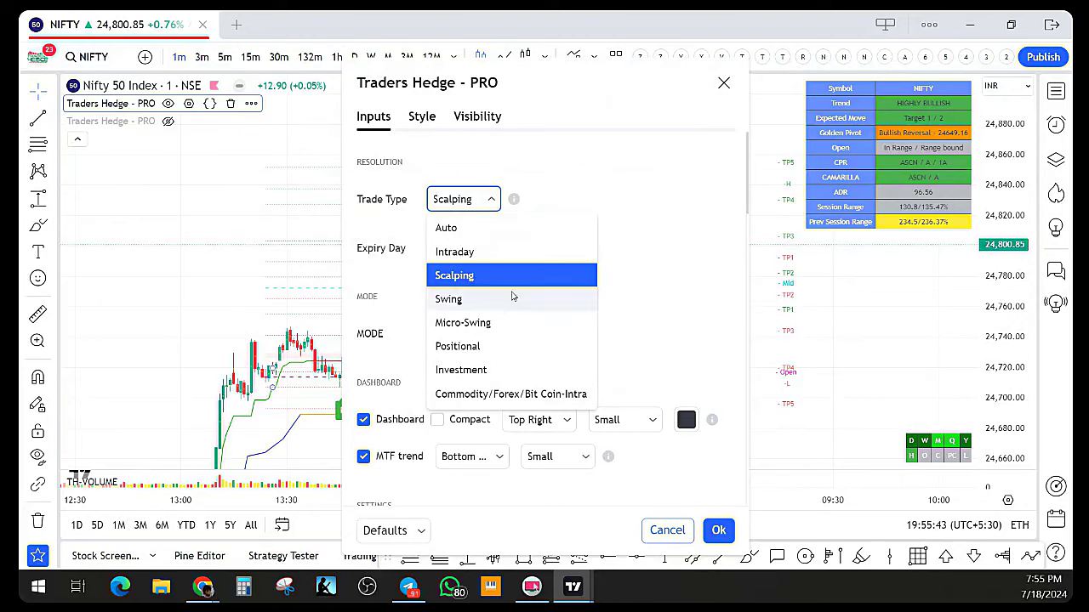
pyautogui.click(508, 215)
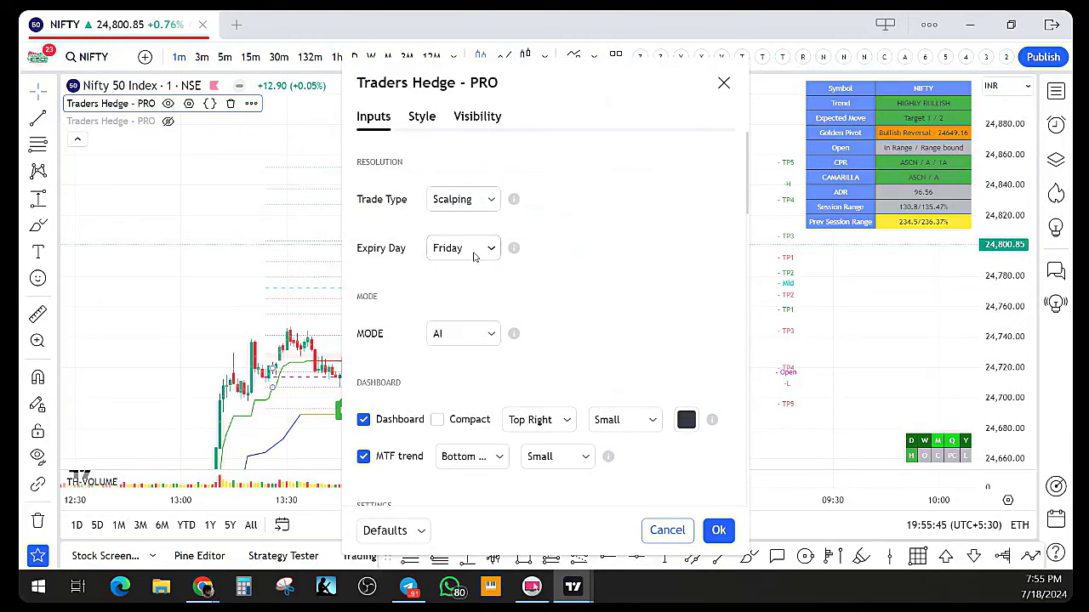
pyautogui.click(462, 336)
pyautogui.click(453, 386)
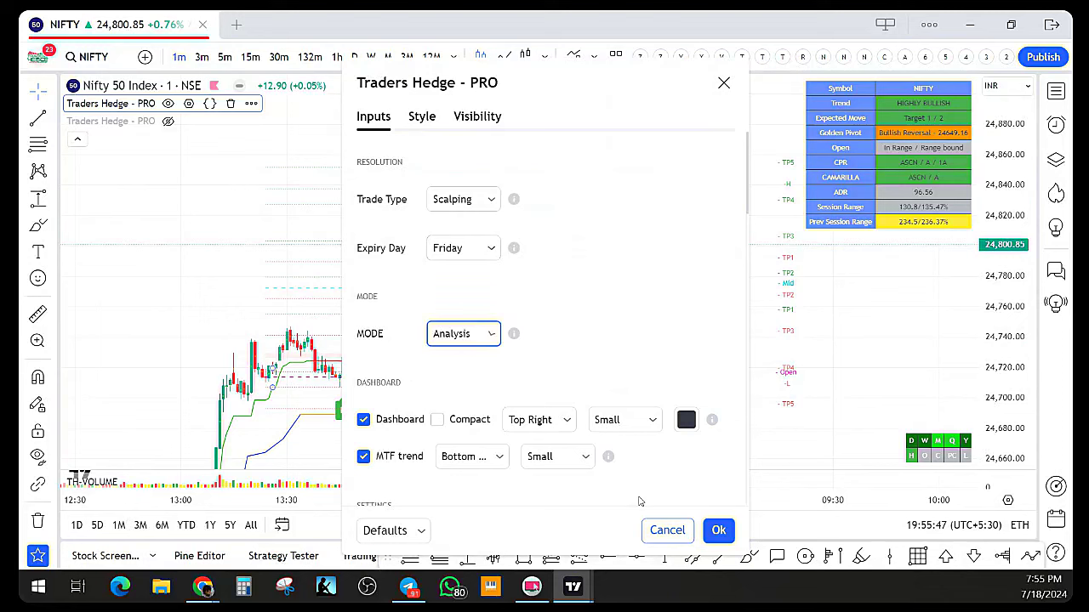
pyautogui.click(718, 531)
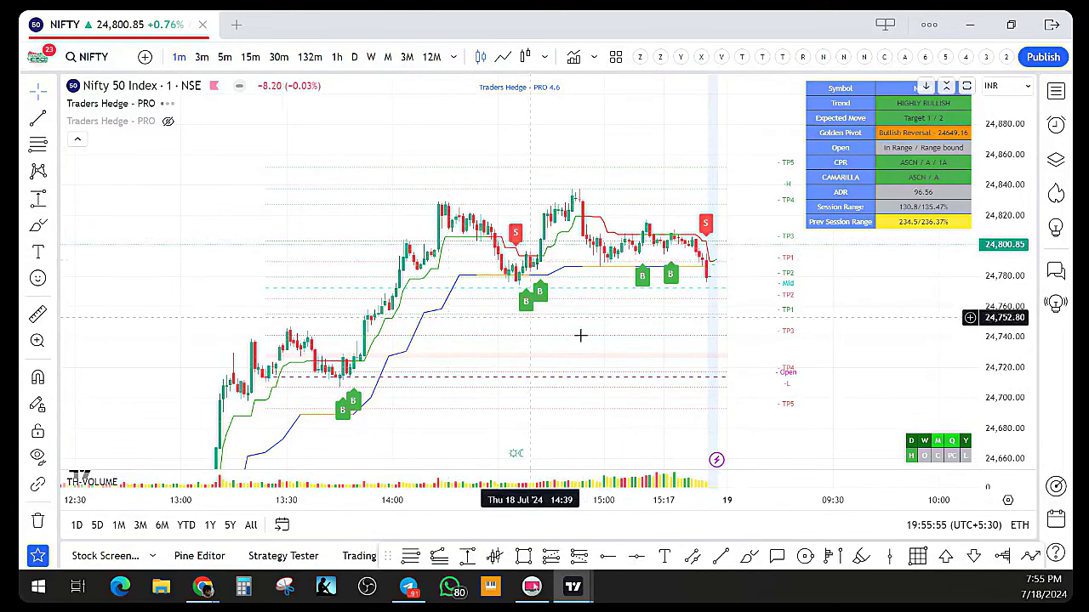
pyautogui.scroll(1, 570, 357)
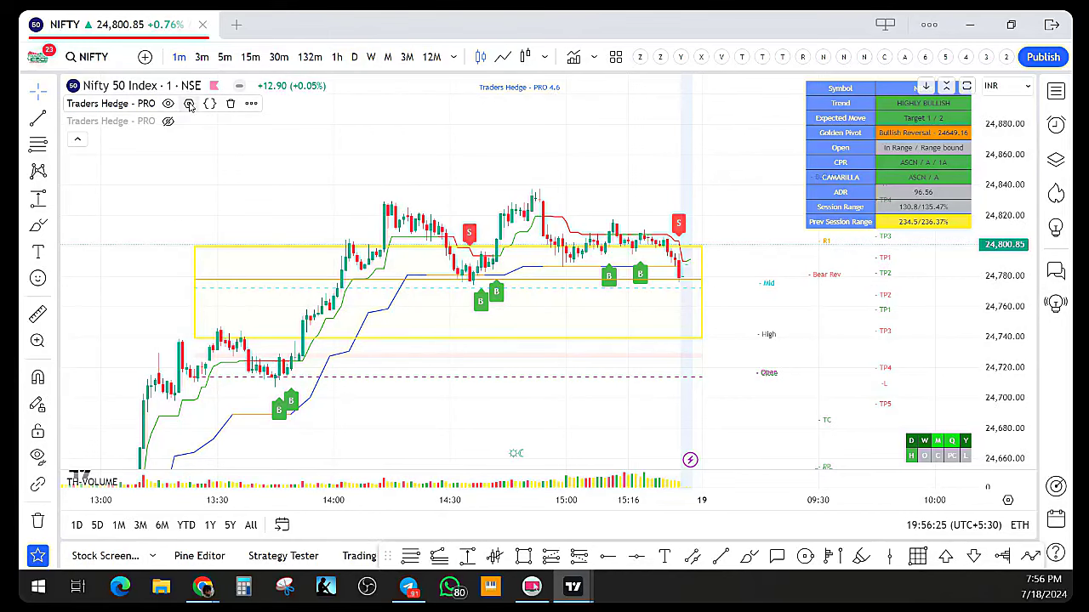
# Set the visible Traders Hedge - PRO indicator's MODE back to AI
pyautogui.click(189, 104)
pyautogui.click(485, 333)
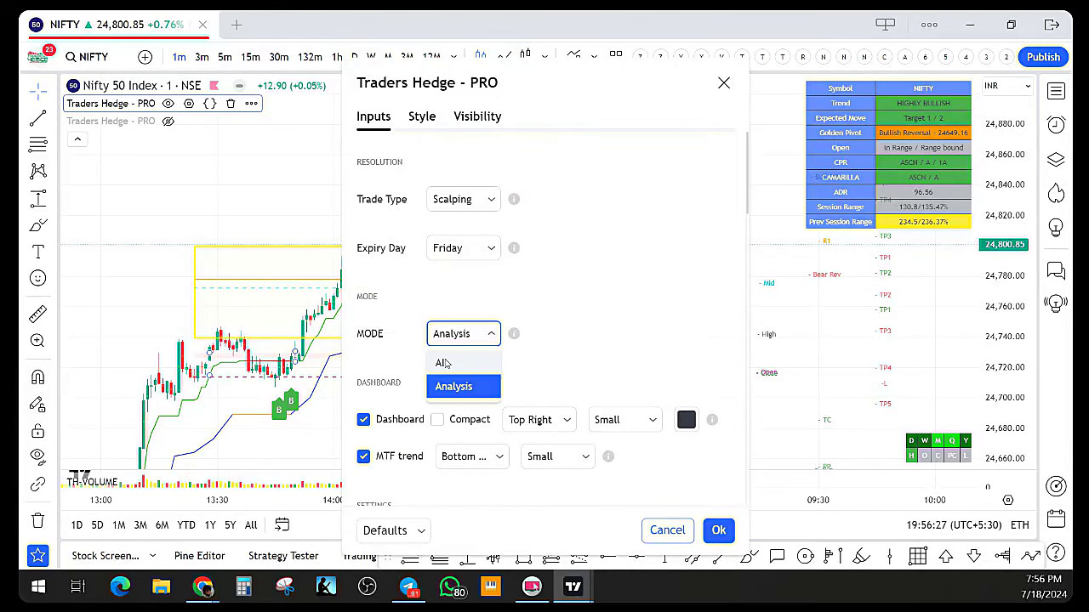
pyautogui.click(440, 363)
pyautogui.click(719, 530)
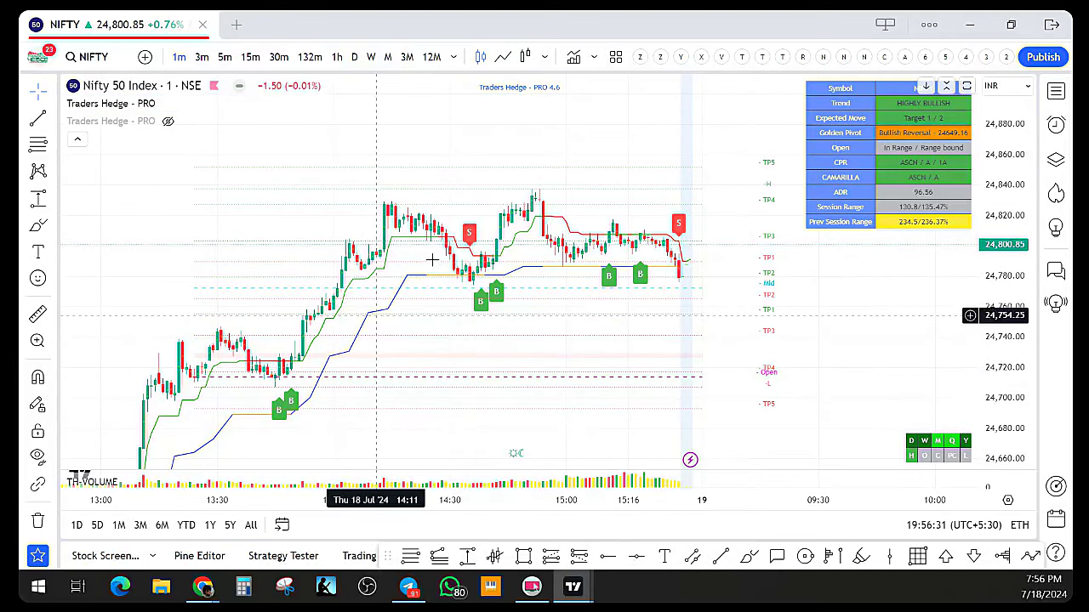
# Examine the buy and sell triggers against the trend lines from the session close back to the 12:00–13:15 consolidation and breakout
pyautogui.scroll(-2, 498, 316)
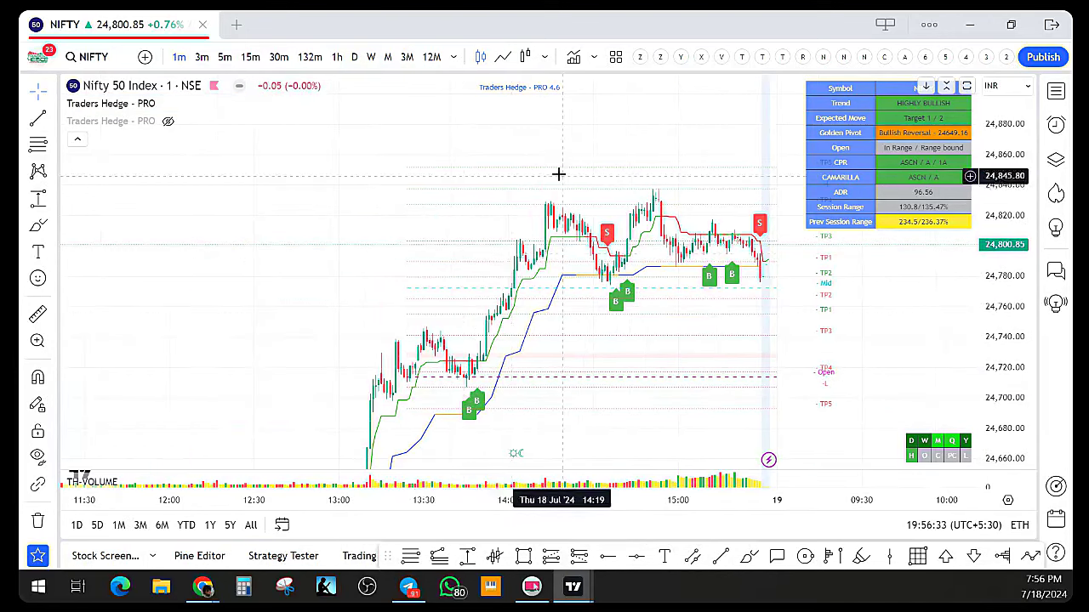
pyautogui.scroll(2, 294, 272)
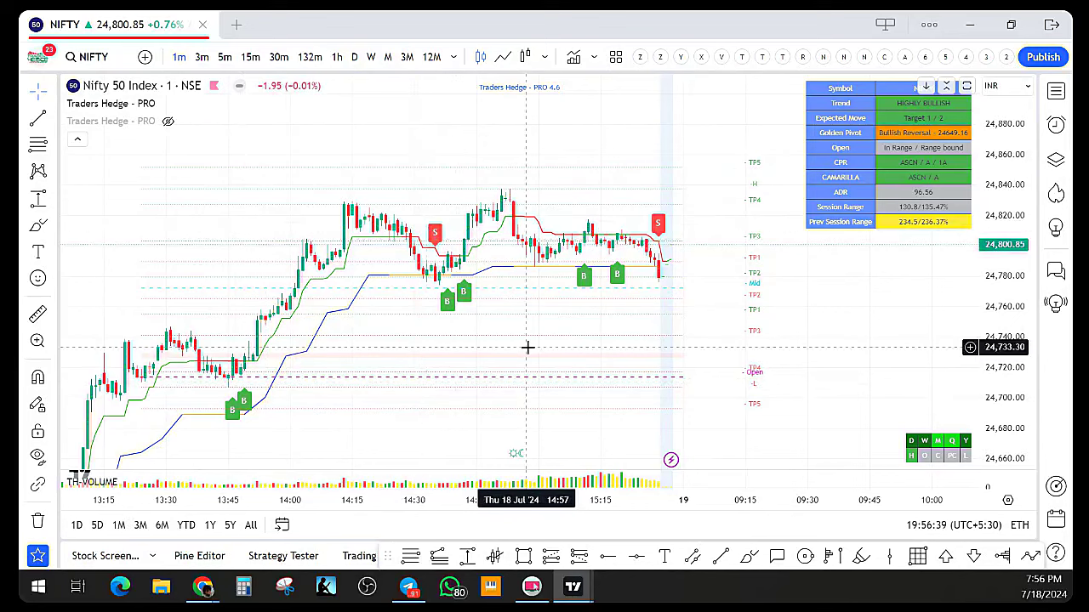
pyautogui.scroll(-2, 528, 348)
pyautogui.scroll(2, 518, 361)
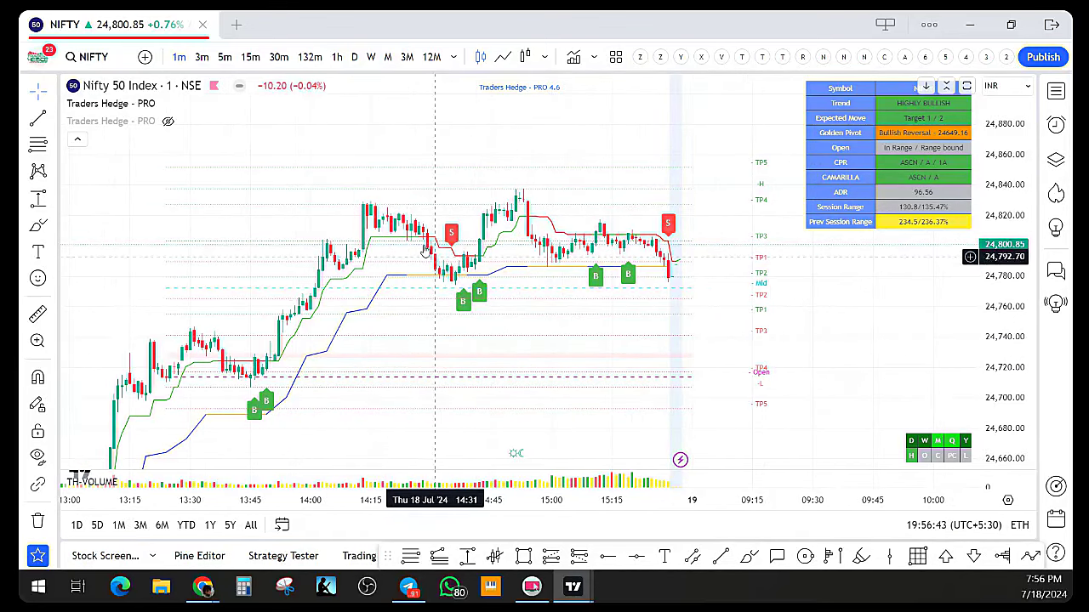
pyautogui.scroll(1, 405, 319)
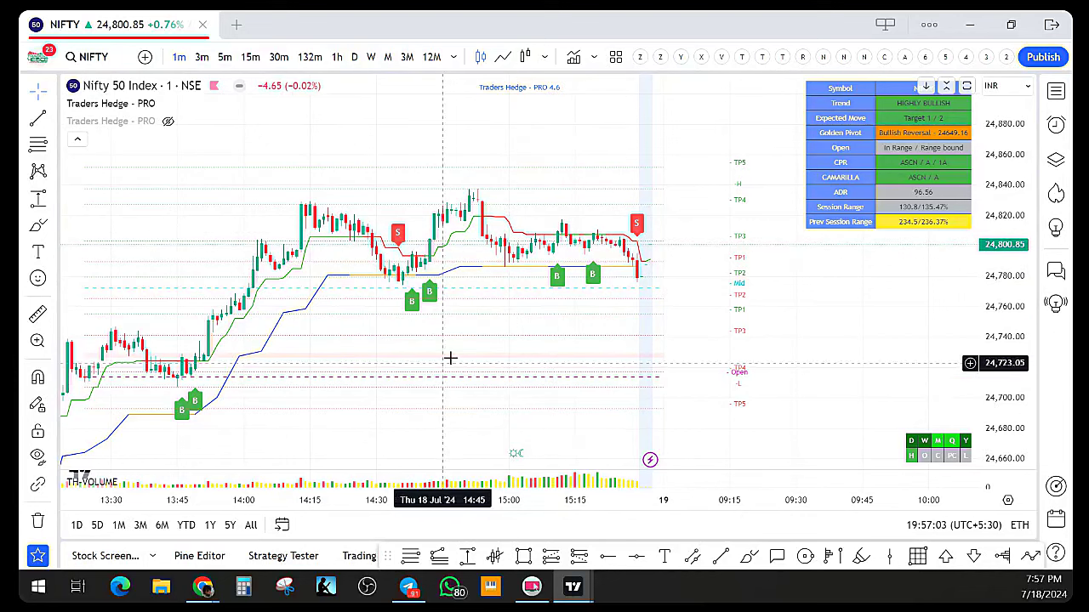
pyautogui.moveTo(442, 358); pyautogui.dragTo(655, 289)
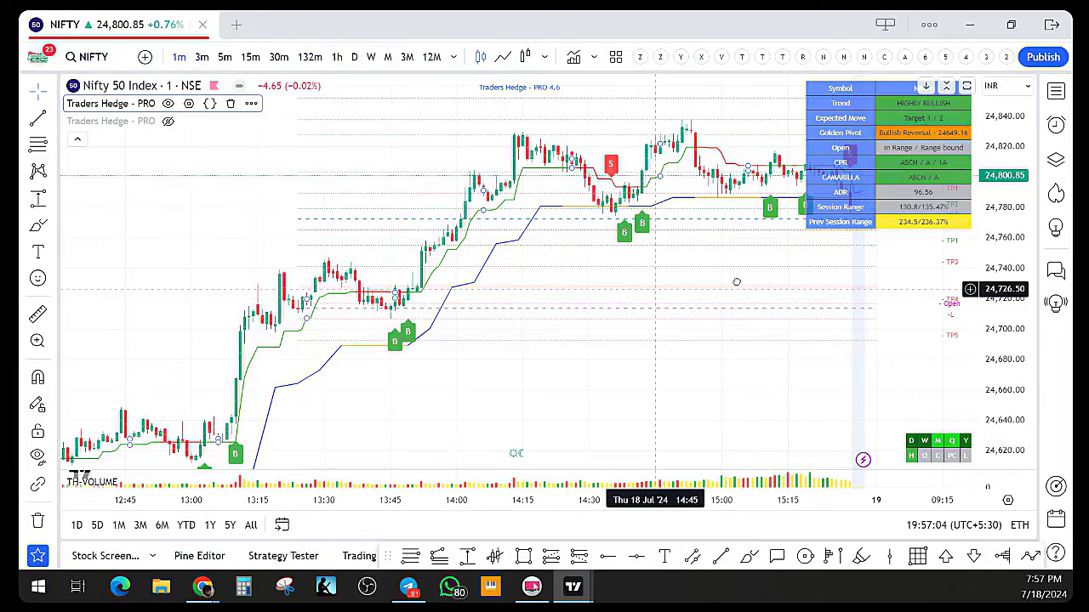
pyautogui.moveTo(227, 287); pyautogui.dragTo(556, 156)
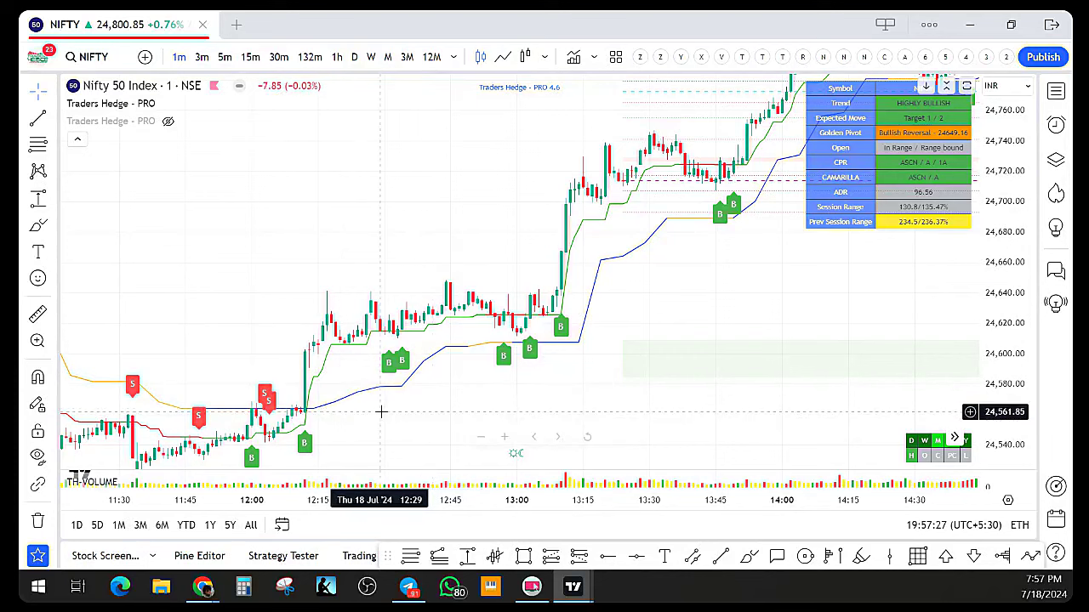
pyautogui.scroll(1, 418, 418)
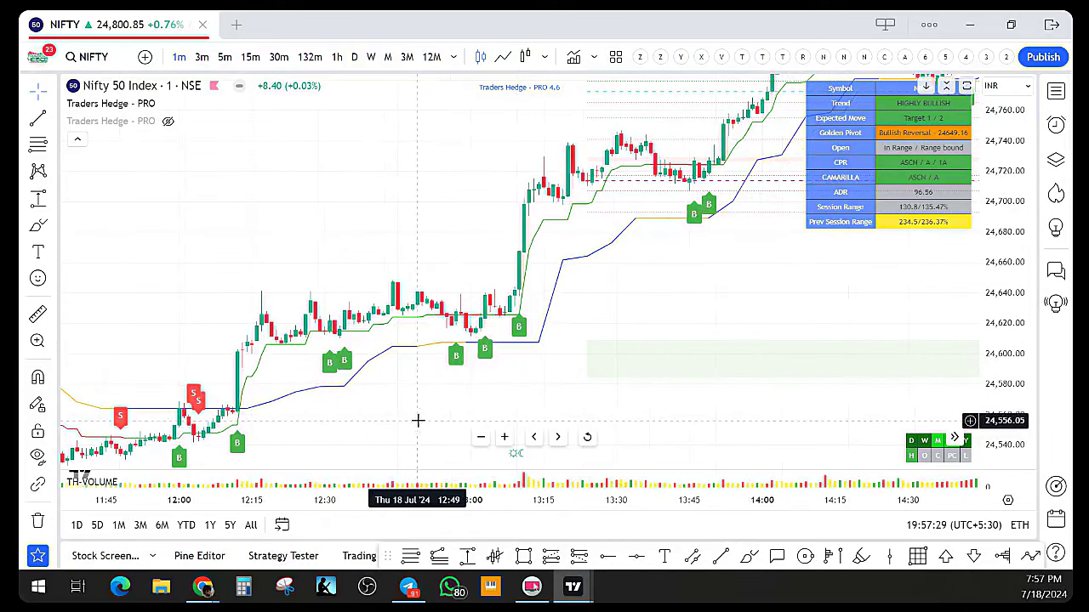
pyautogui.scroll(1, 673, 390)
pyautogui.moveTo(662, 393); pyautogui.dragTo(660, 395)
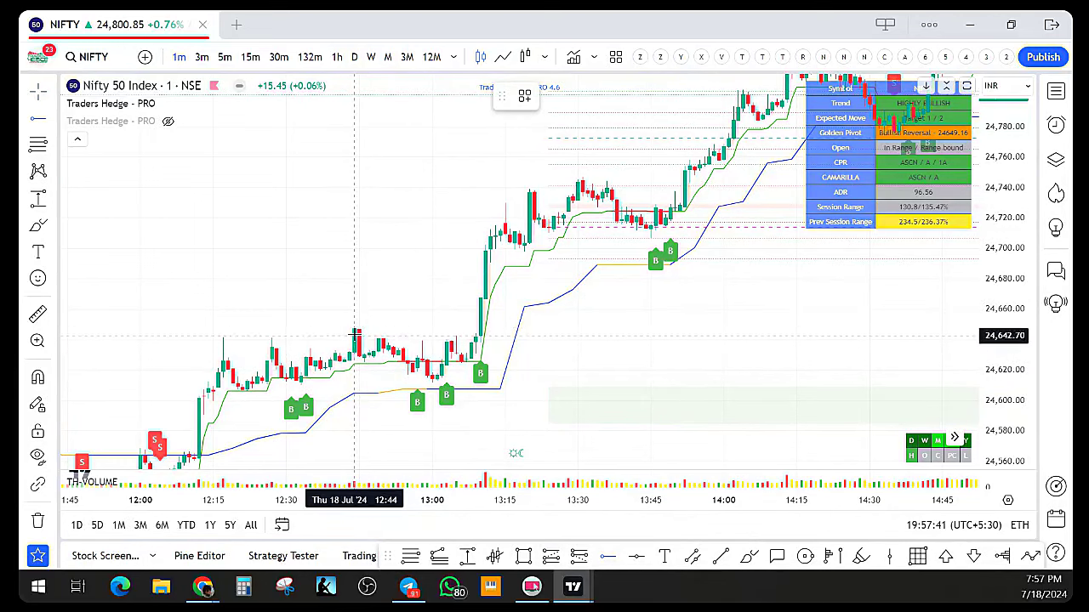
# Mark the midday consolidation with horizontal rays at about 24,647.60 from the 12:44 high and about 24,601.80 from 12:16
pyautogui.click(354, 327)
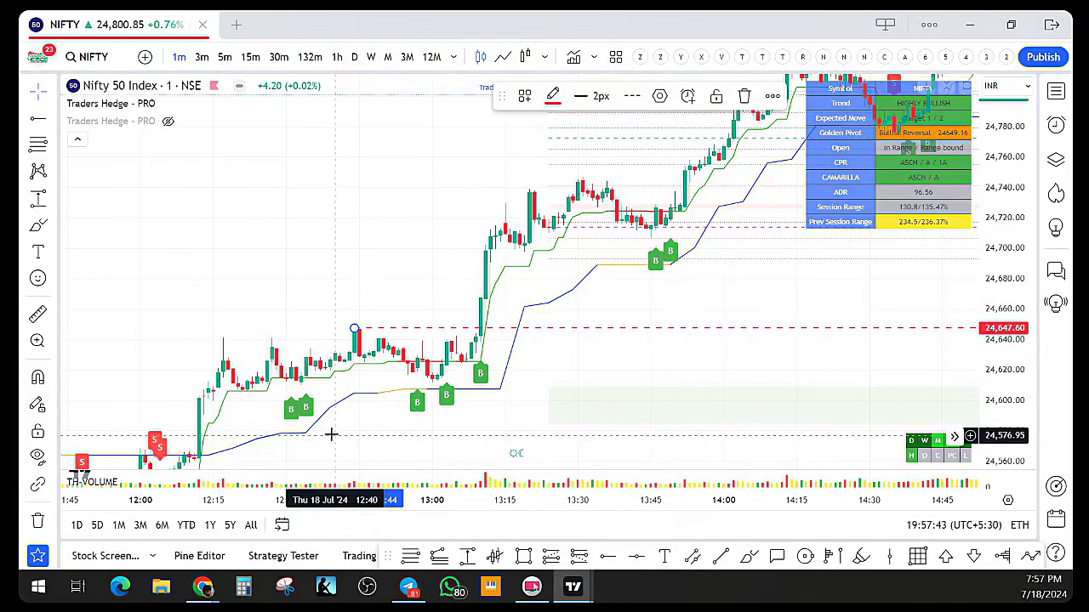
pyautogui.click(238, 449)
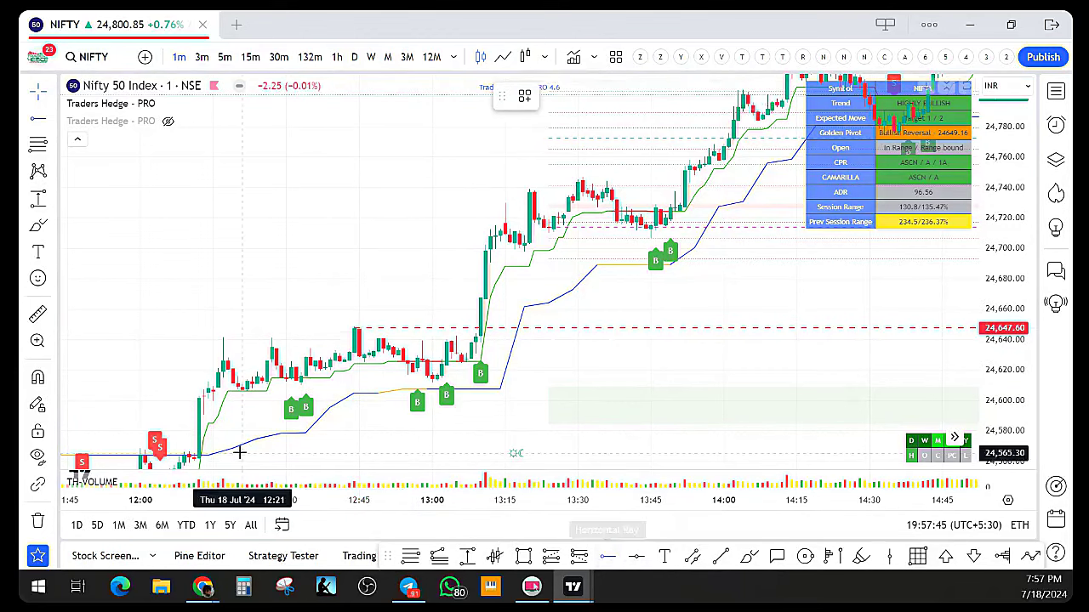
pyautogui.click(219, 397)
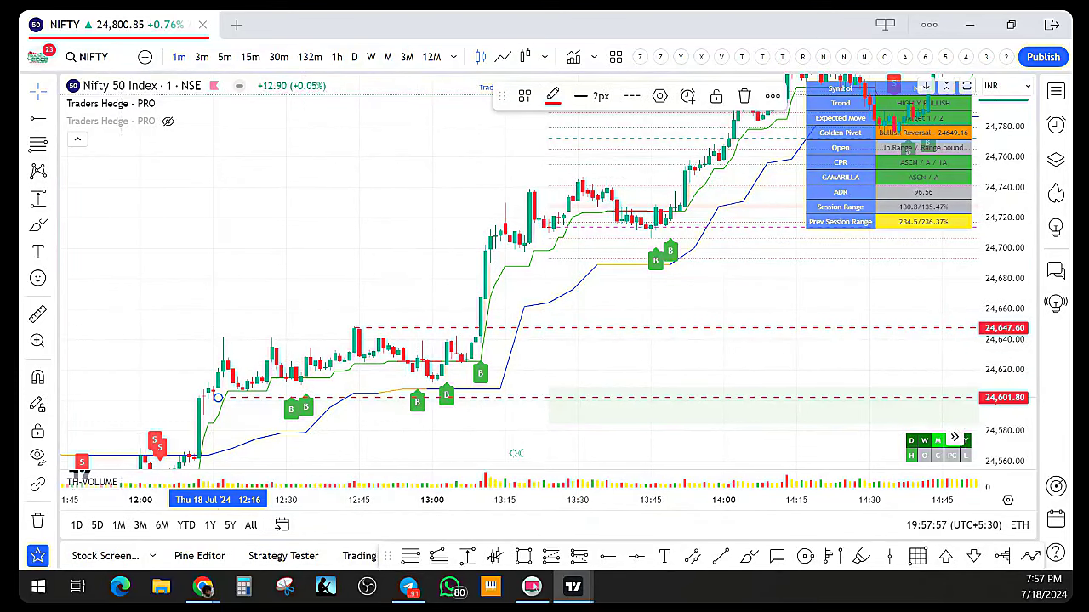
# Remove both horizontal rays from the chart and hide the visible Traders Hedge - PRO indicator
pyautogui.click(37, 520)
pyautogui.click(111, 506)
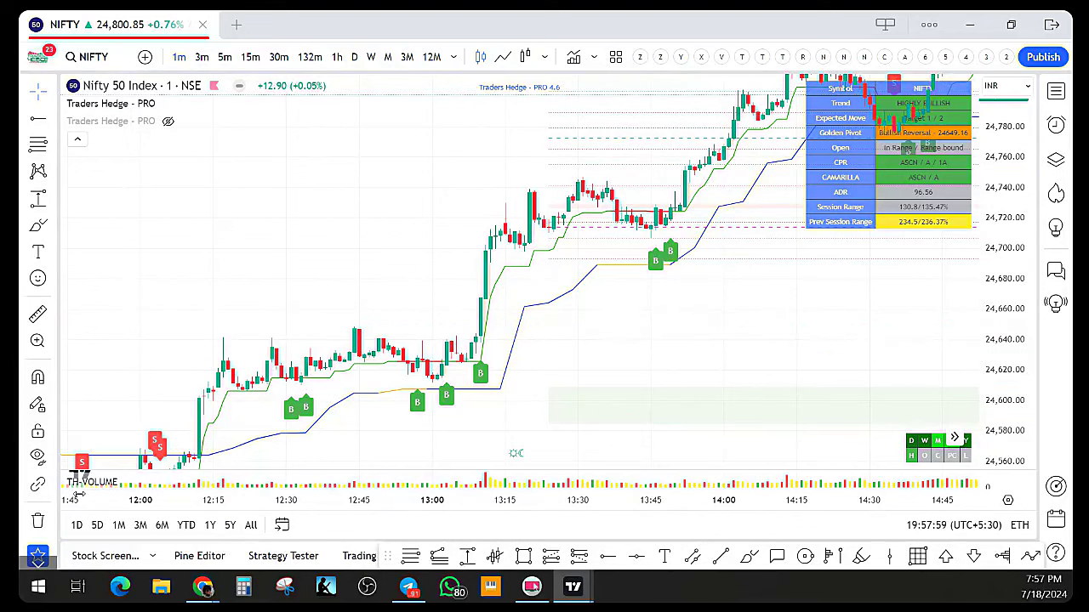
pyautogui.scroll(-1, 140, 113)
pyautogui.click(168, 103)
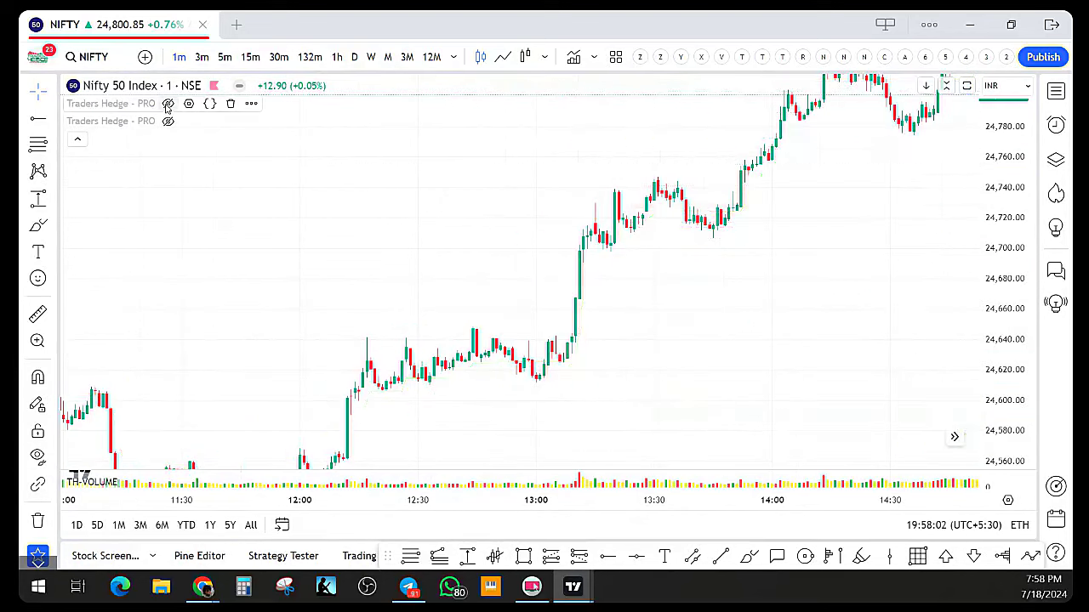
# Draw a rectangle around the midday consolidation from about 12:11 at 24,645.65 to 13:27 at 24,606.20
pyautogui.scroll(2, 356, 383)
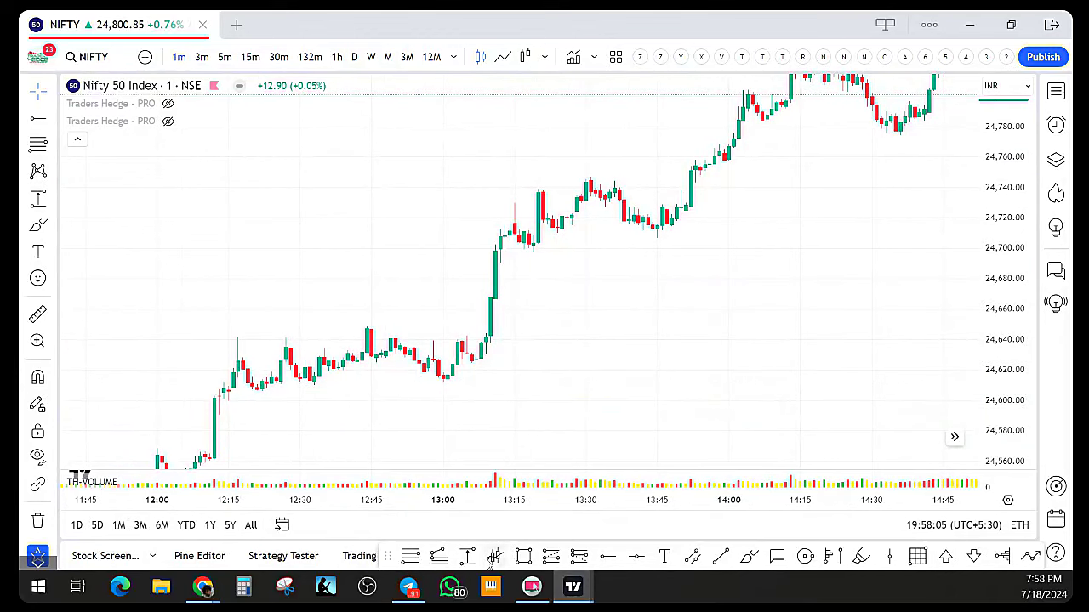
pyautogui.click(524, 555)
pyautogui.click(209, 331)
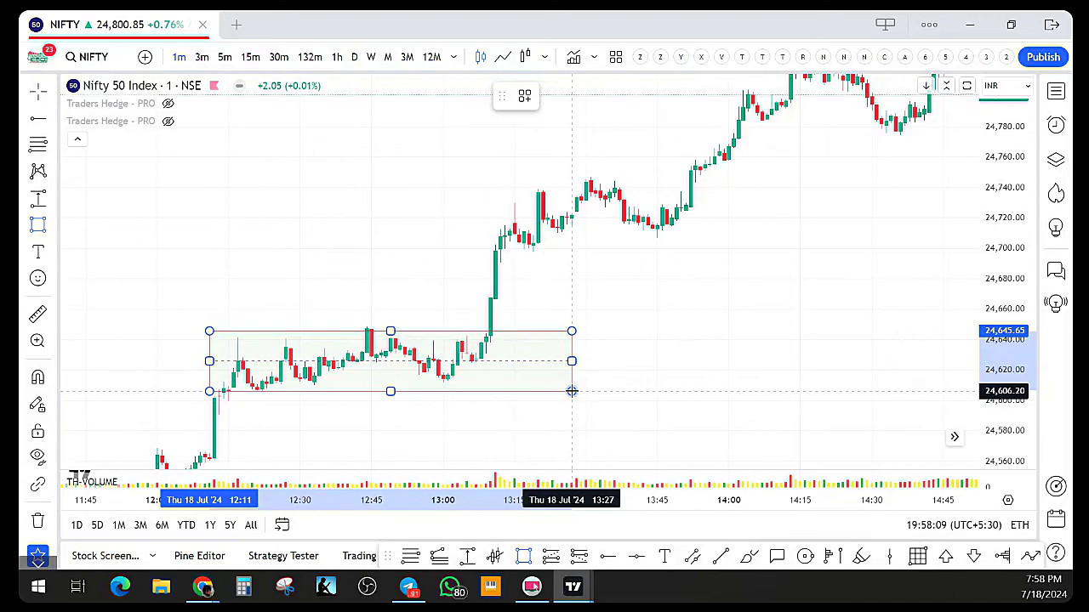
pyautogui.click(572, 392)
pyautogui.click(644, 382)
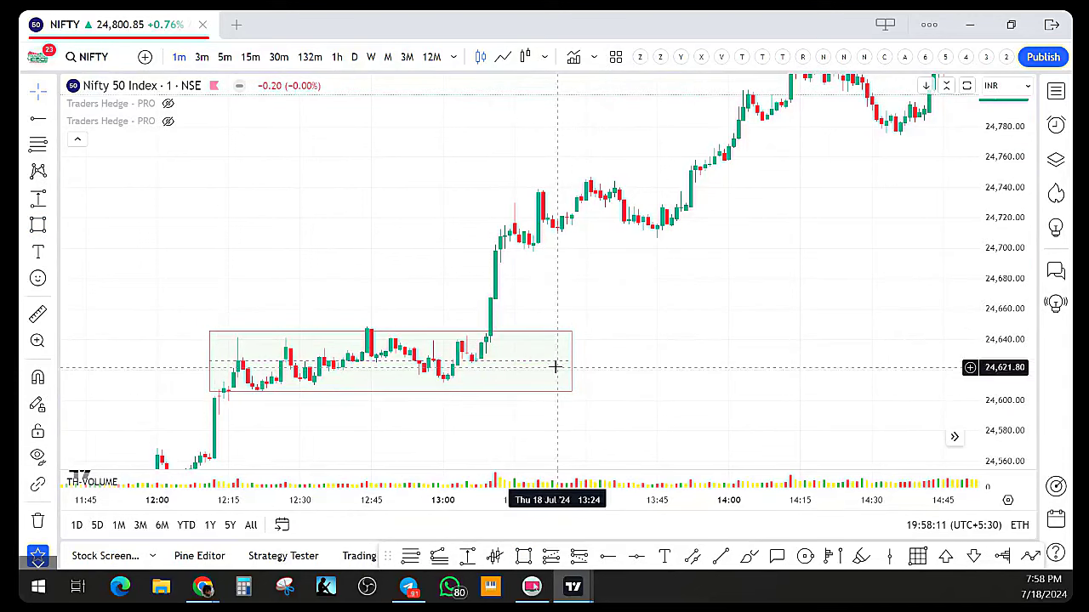
# Remove the consolidation rectangle and show the first Traders Hedge - PRO indicator again
pyautogui.click(52, 520)
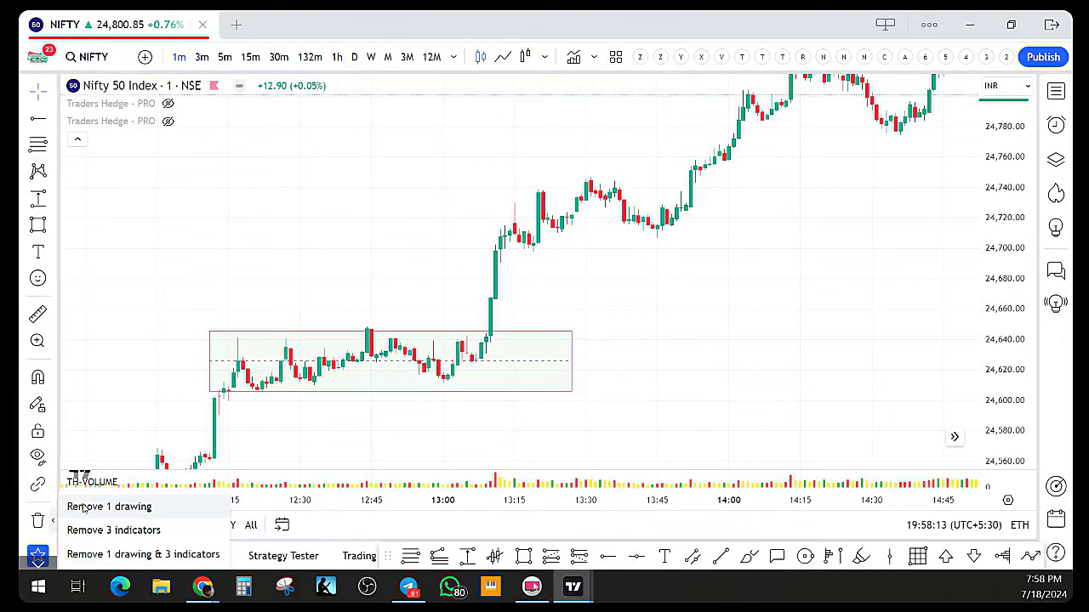
pyautogui.click(109, 506)
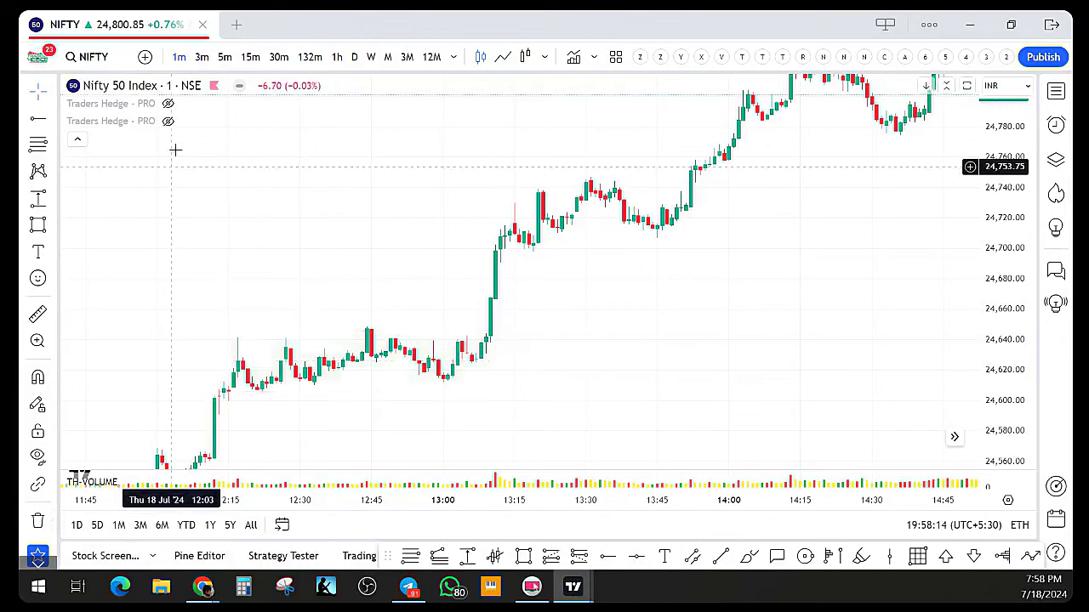
pyautogui.click(168, 103)
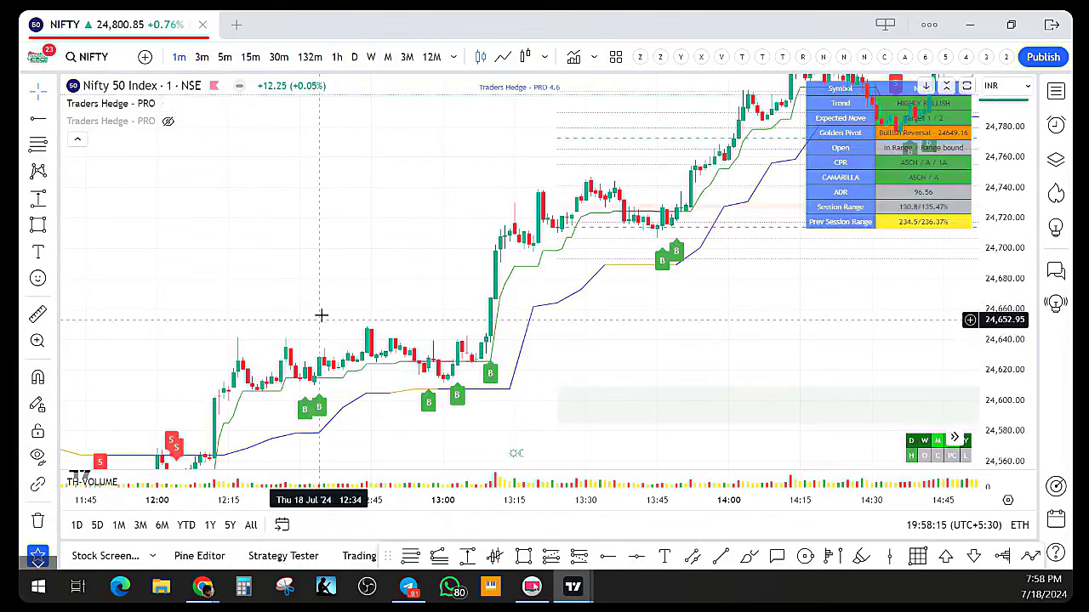
# Draw horizontal rays bounding the consolidation at about 24,647.10 from 12:10 and about 24,603.75 from 11:56
pyautogui.click(606, 557)
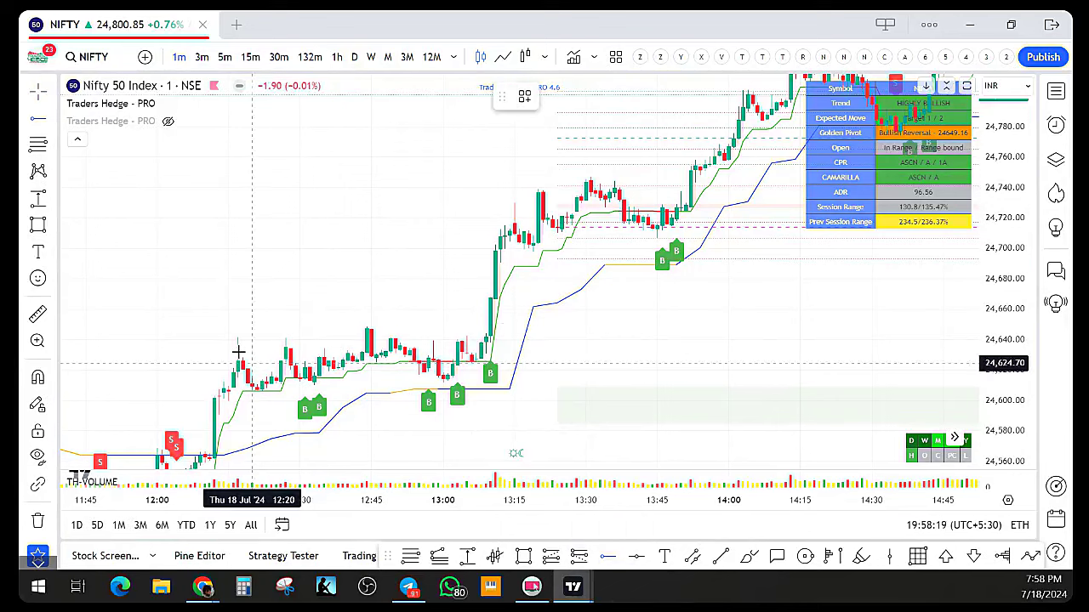
pyautogui.click(205, 328)
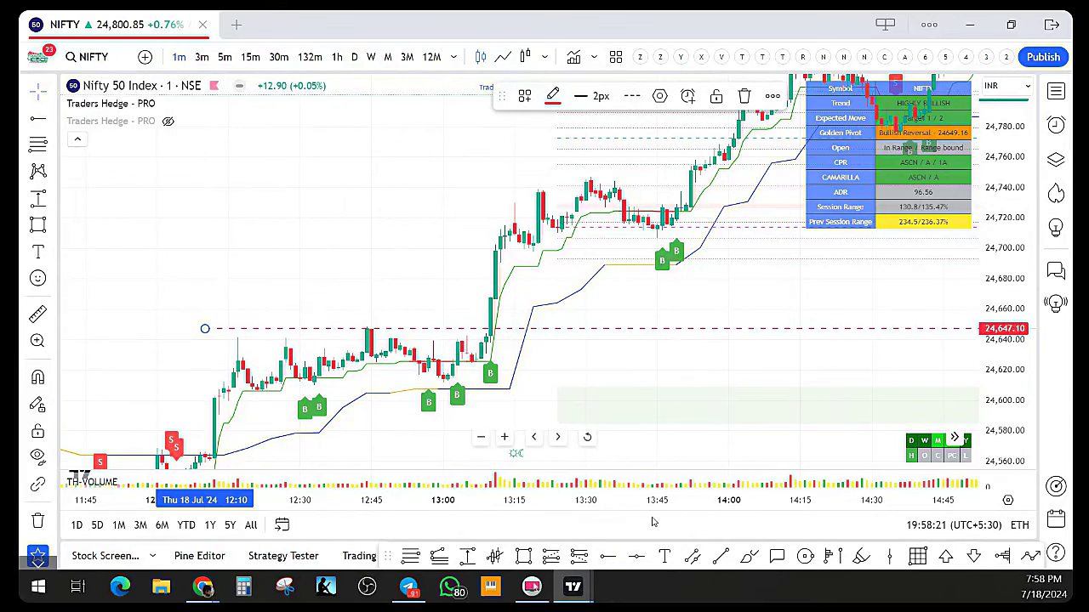
pyautogui.click(606, 557)
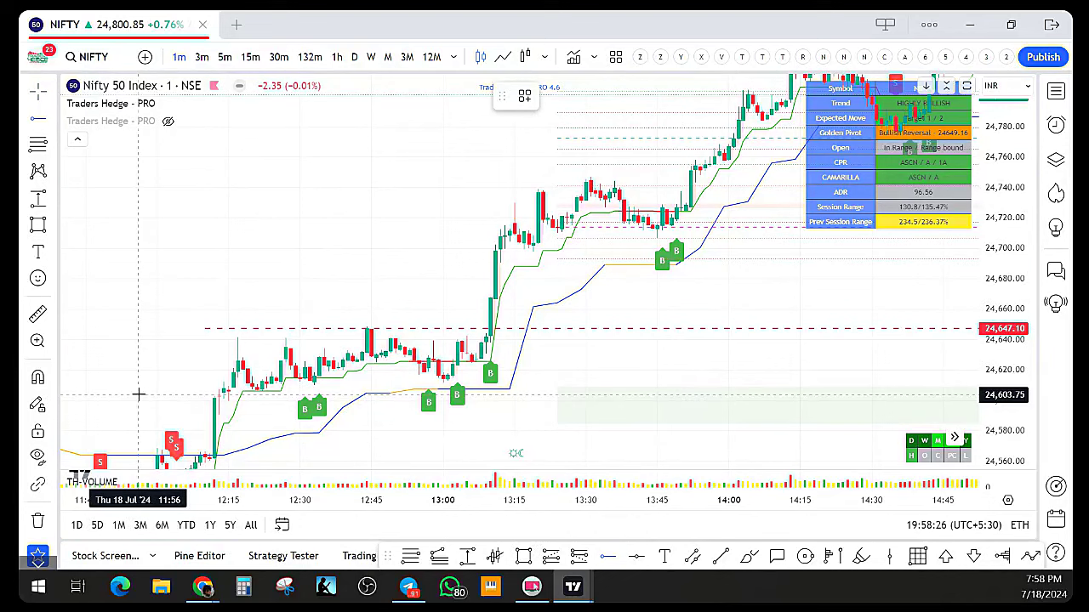
pyautogui.click(138, 394)
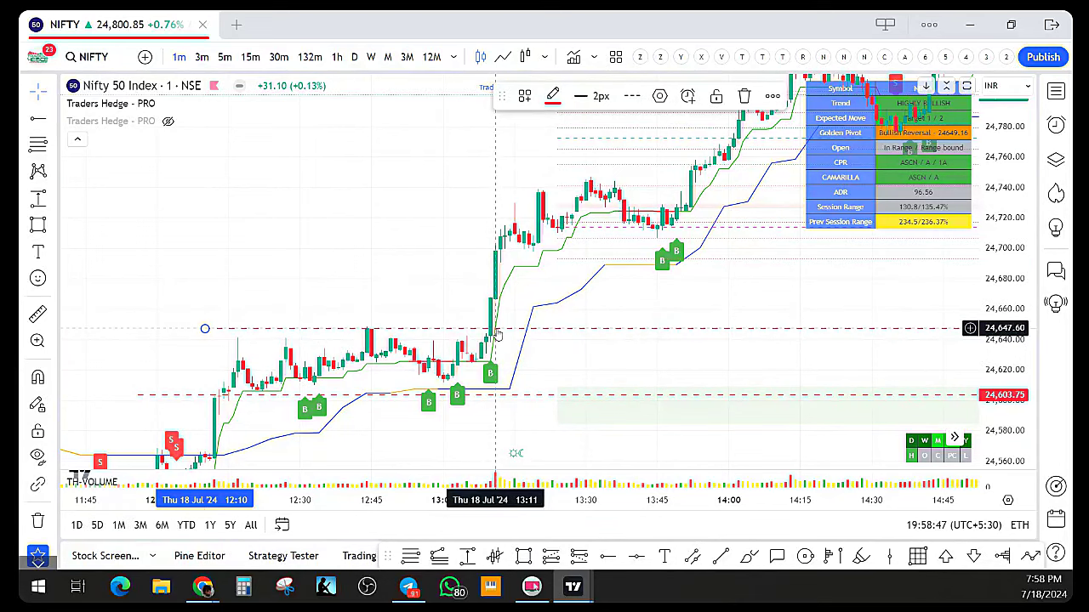
pyautogui.click(455, 291)
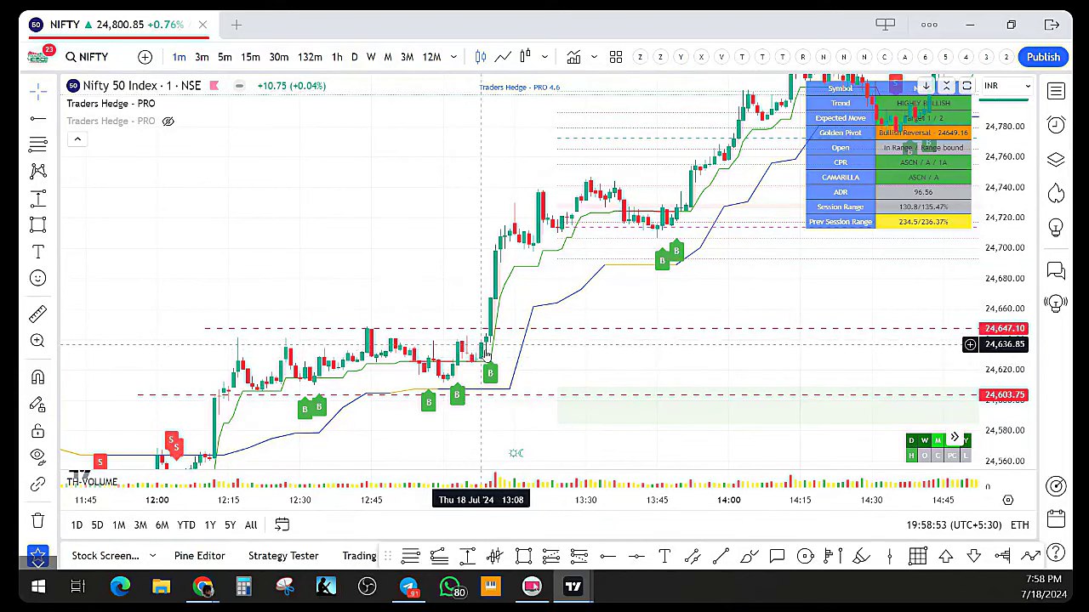
# Review the buy triggers between the consolidation's boundary rays, and delete both rays from the chart
pyautogui.scroll(1, 486, 349)
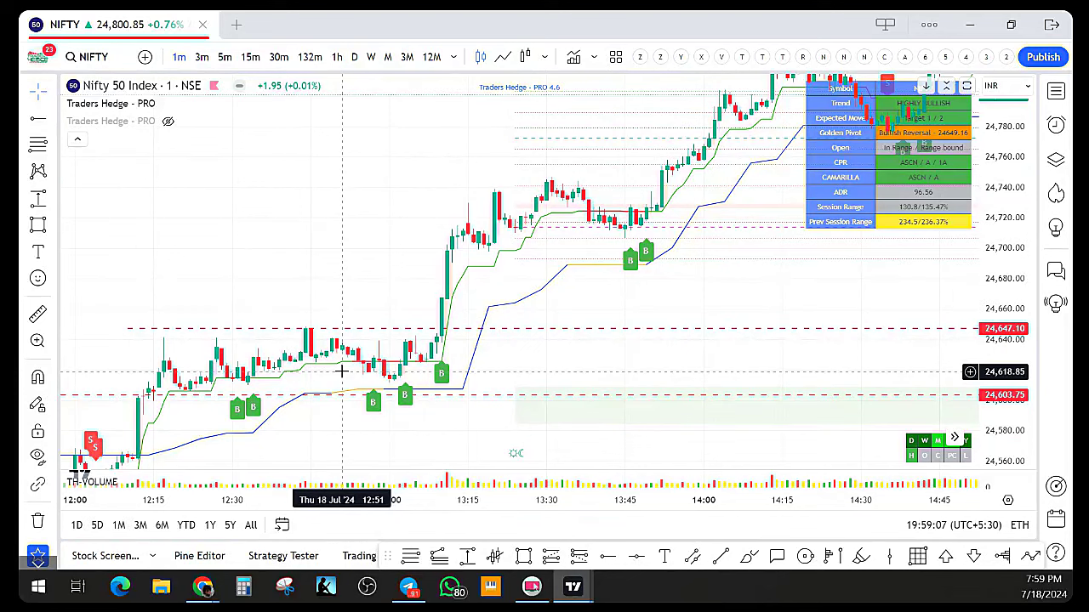
pyautogui.scroll(-3, 342, 371)
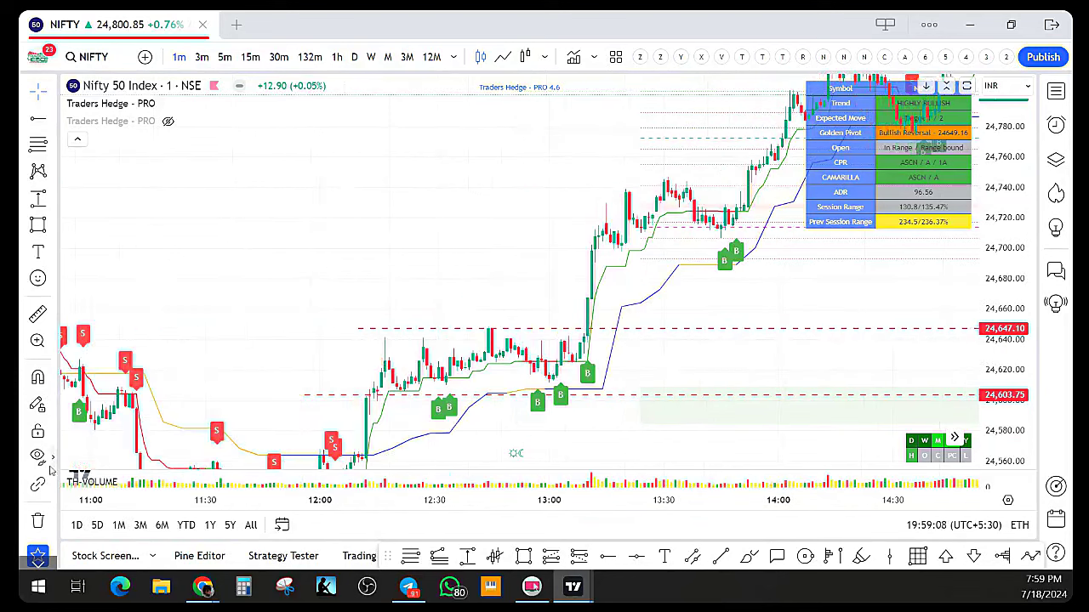
pyautogui.click(37, 521)
pyautogui.click(102, 508)
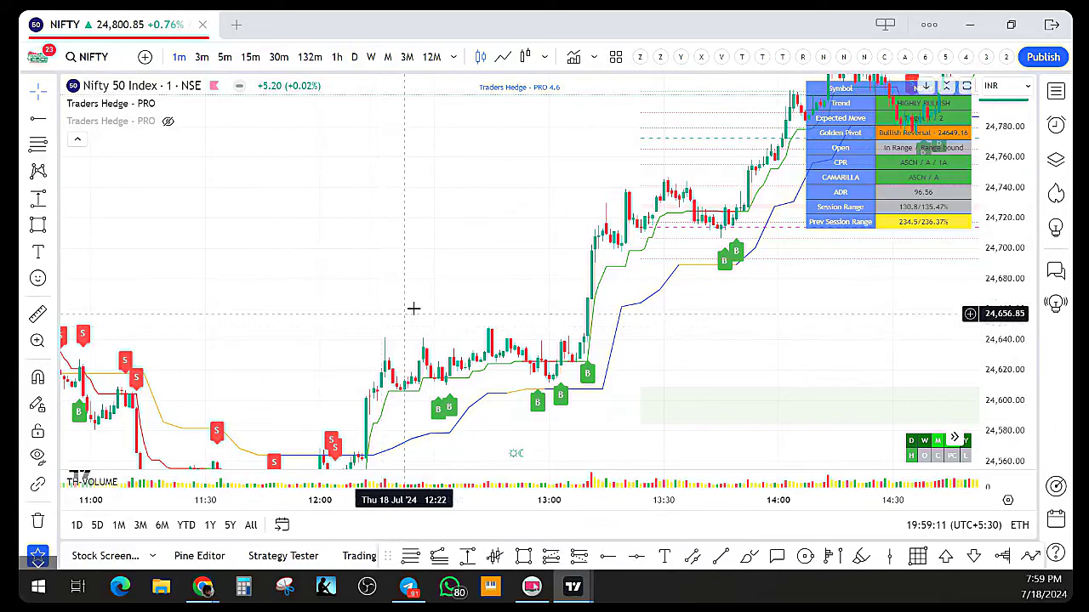
# Switch the NIFTY chart to the 5-minute timeframe and bring the 18 July session into view
pyautogui.moveTo(686, 343); pyautogui.dragTo(524, 403)
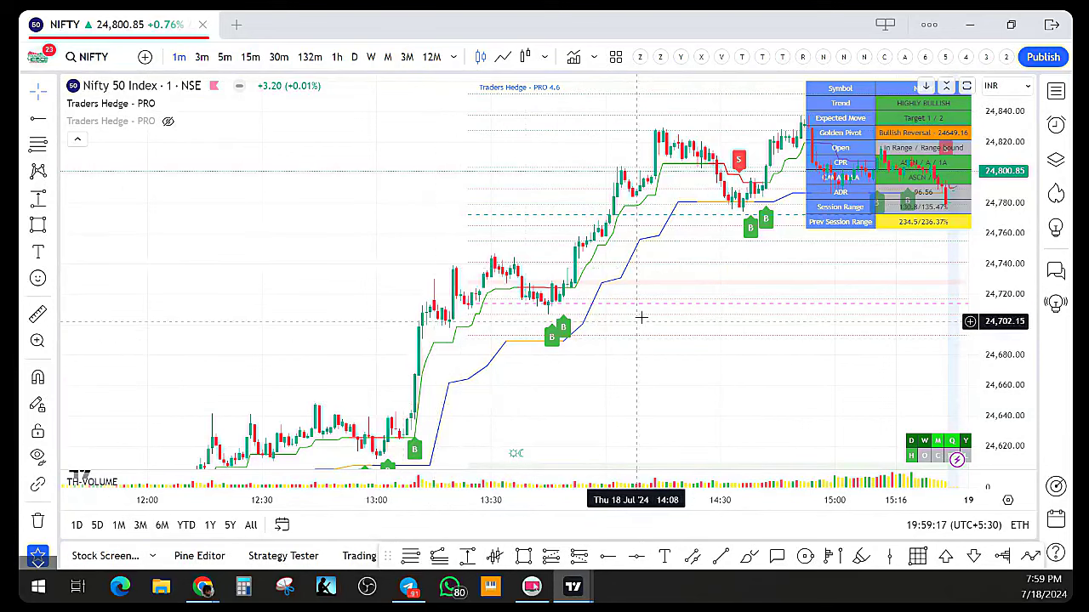
pyautogui.scroll(-3, 641, 317)
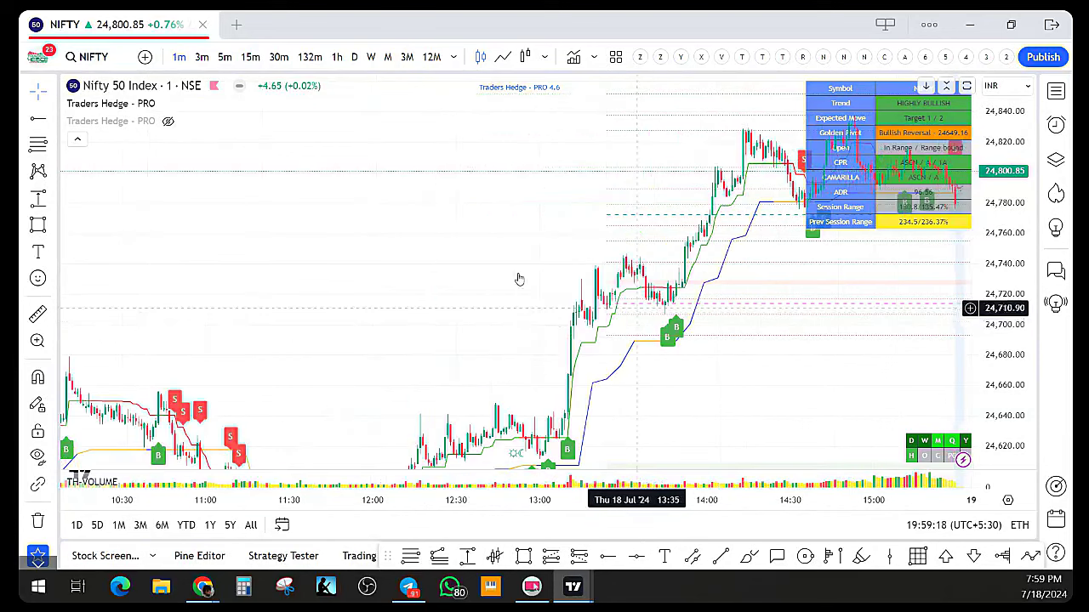
pyautogui.click(225, 57)
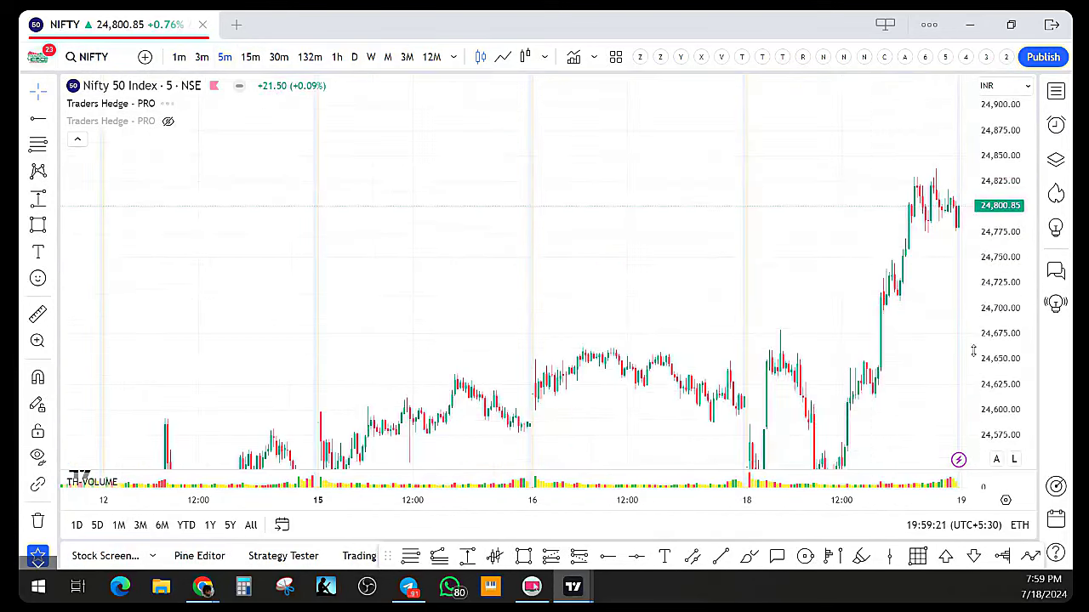
pyautogui.moveTo(871, 292); pyautogui.dragTo(569, 218)
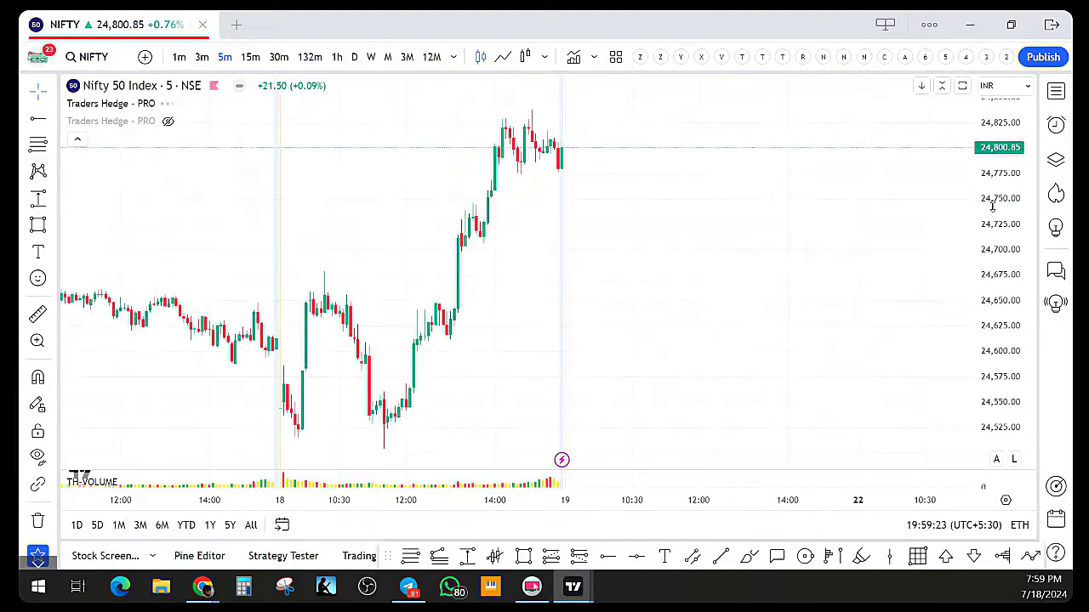
pyautogui.moveTo(992, 205); pyautogui.dragTo(992, 251)
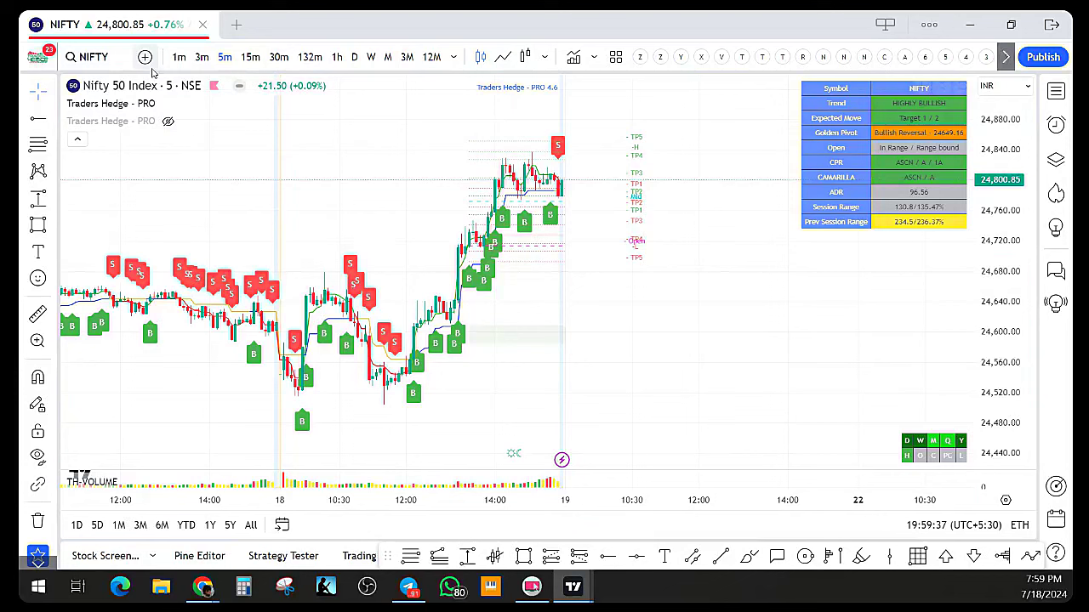
# Hide the historic Buy / Sell Momentum Triggers in the visible Traders Hedge - PRO indicator
pyautogui.click(189, 103)
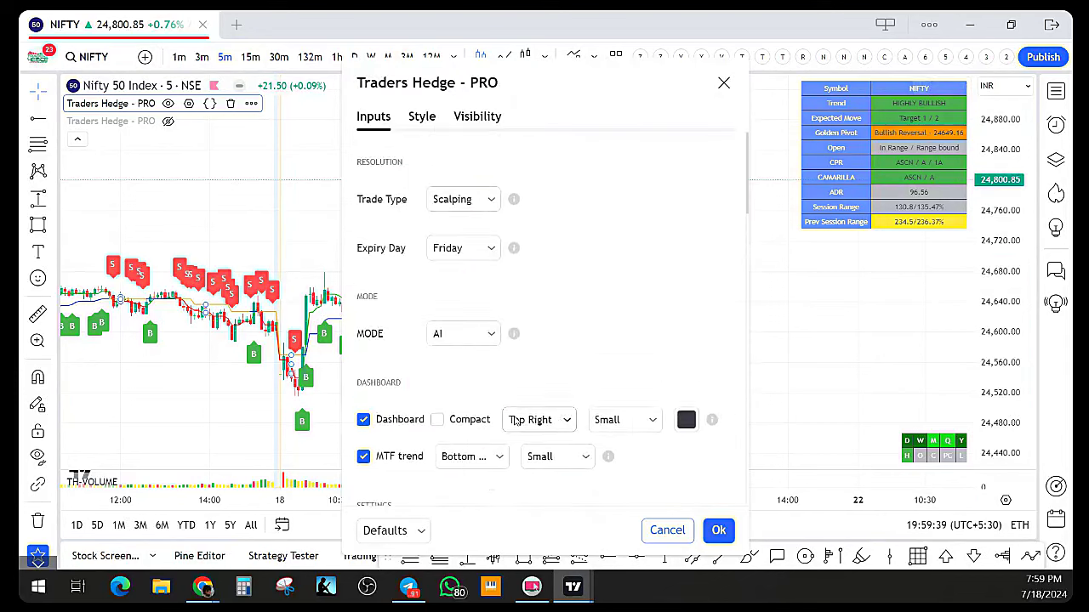
pyautogui.scroll(-10, 462, 391)
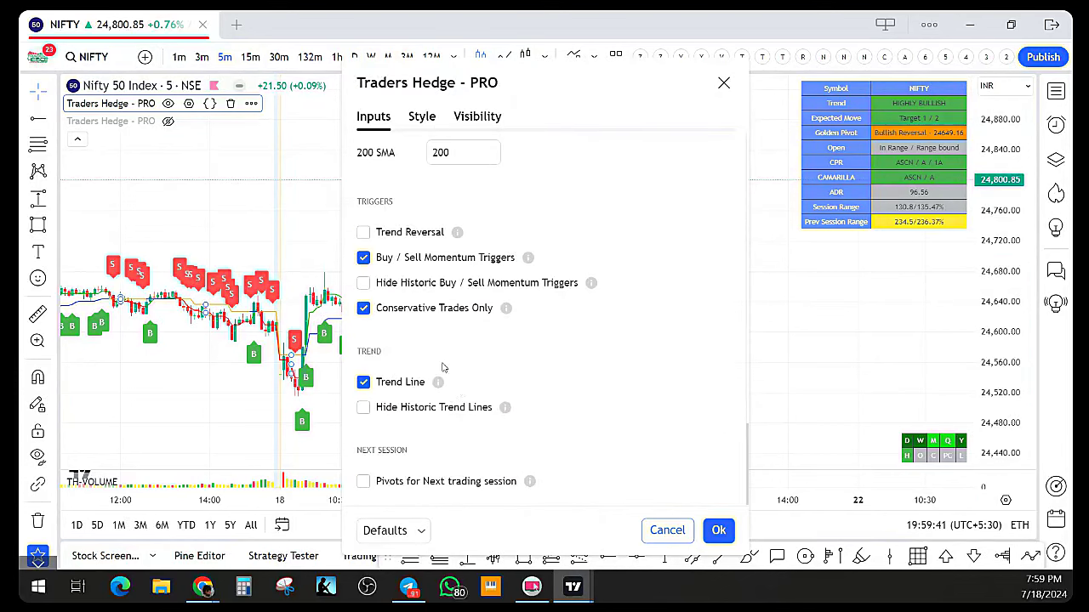
pyautogui.click(363, 282)
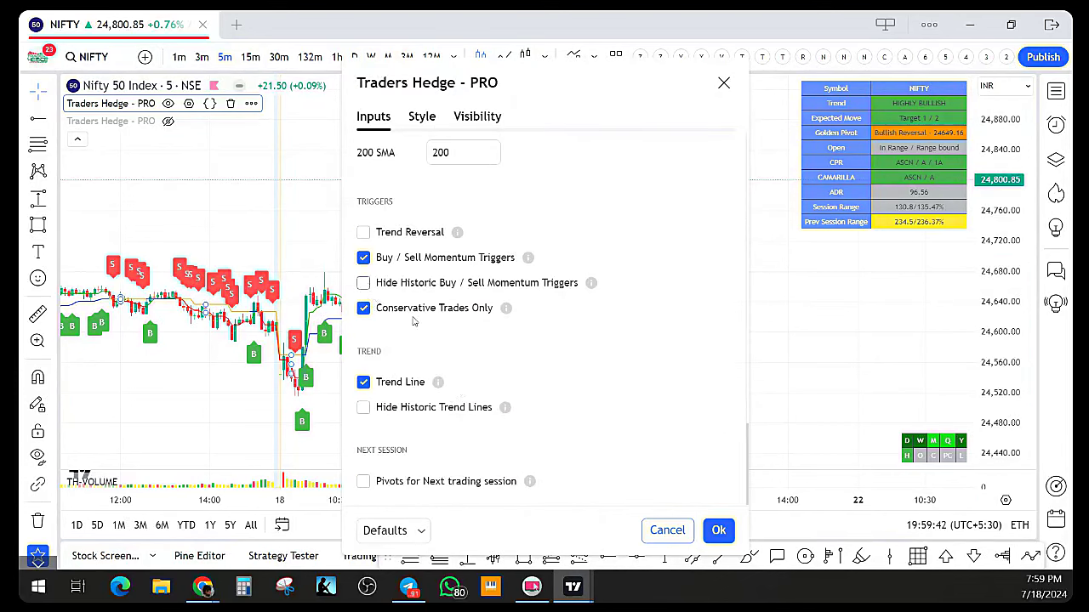
pyautogui.click(719, 530)
pyautogui.moveTo(615, 377); pyautogui.dragTo(403, 362)
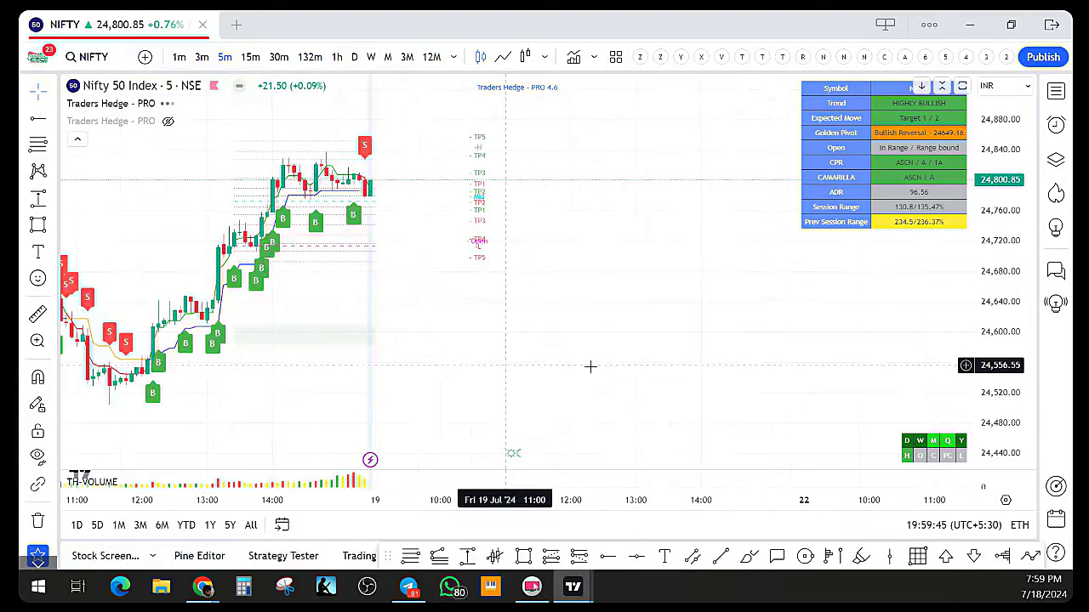
pyautogui.moveTo(588, 367); pyautogui.dragTo(736, 394)
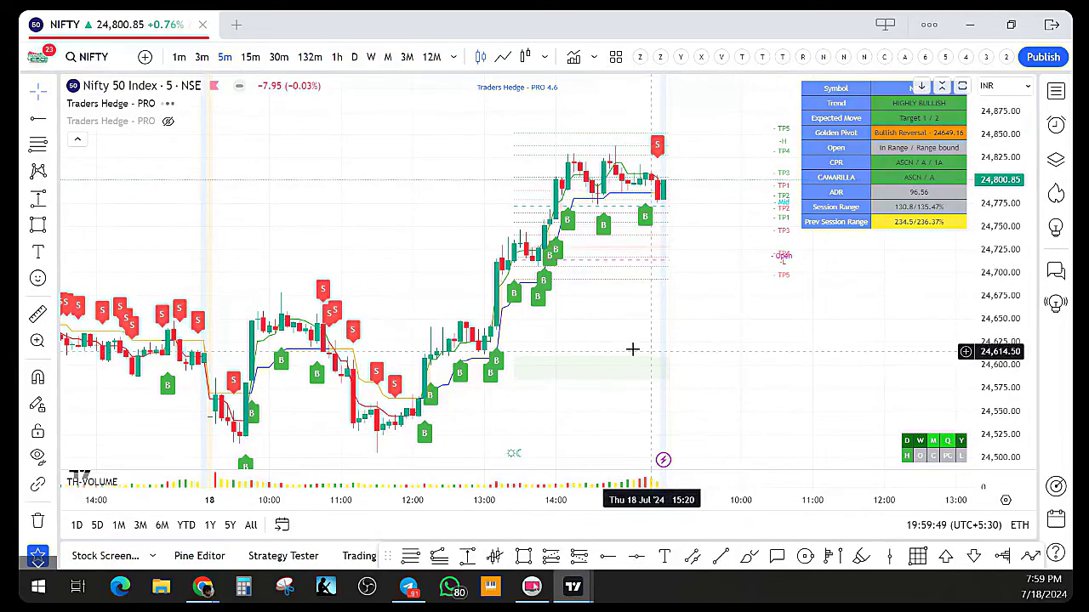
# Set the visible Traders Hedge - PRO indicator's Trade Type to Auto and its Expiry Day to Thursday
pyautogui.click(189, 108)
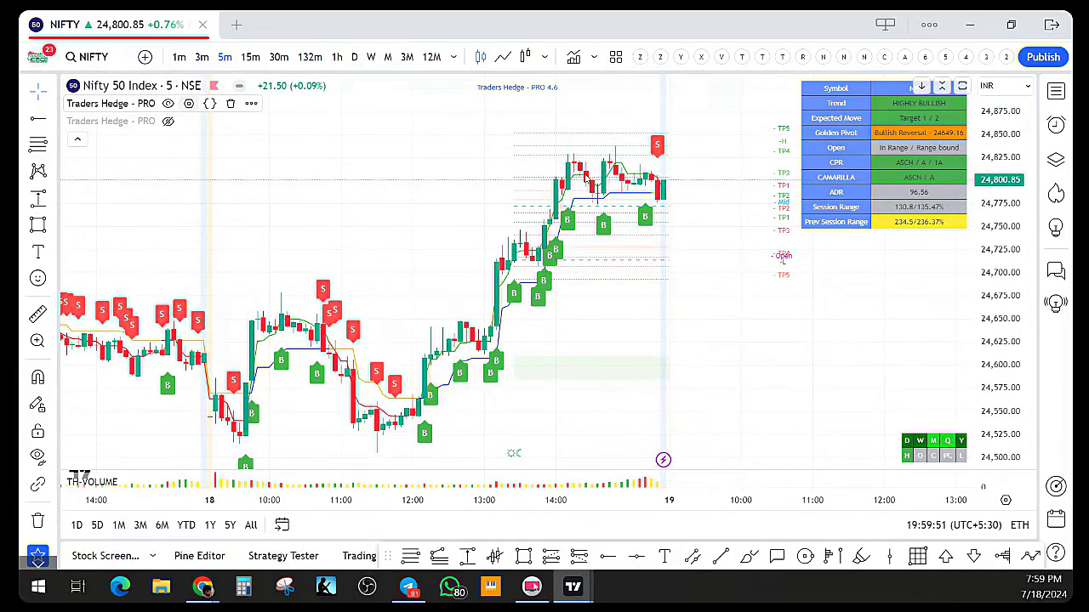
pyautogui.click(462, 199)
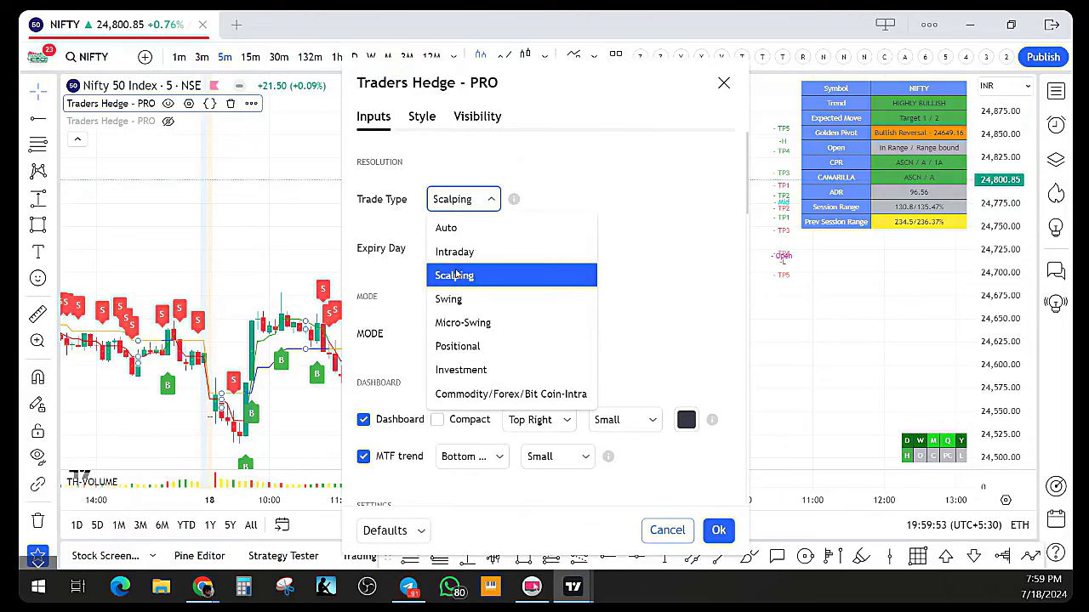
pyautogui.click(525, 171)
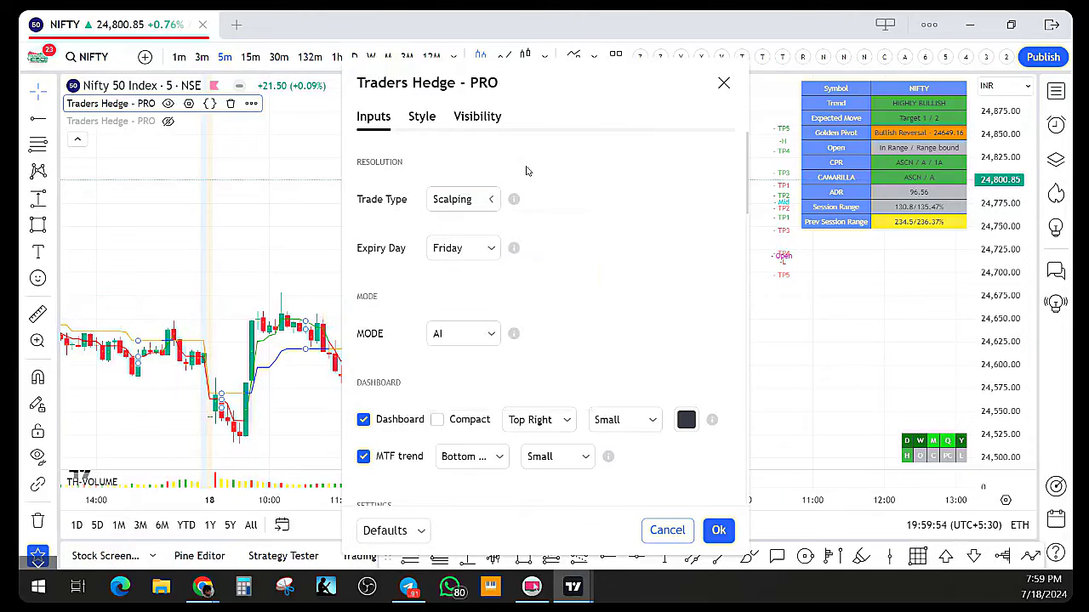
pyautogui.click(451, 199)
pyautogui.click(446, 228)
pyautogui.click(449, 245)
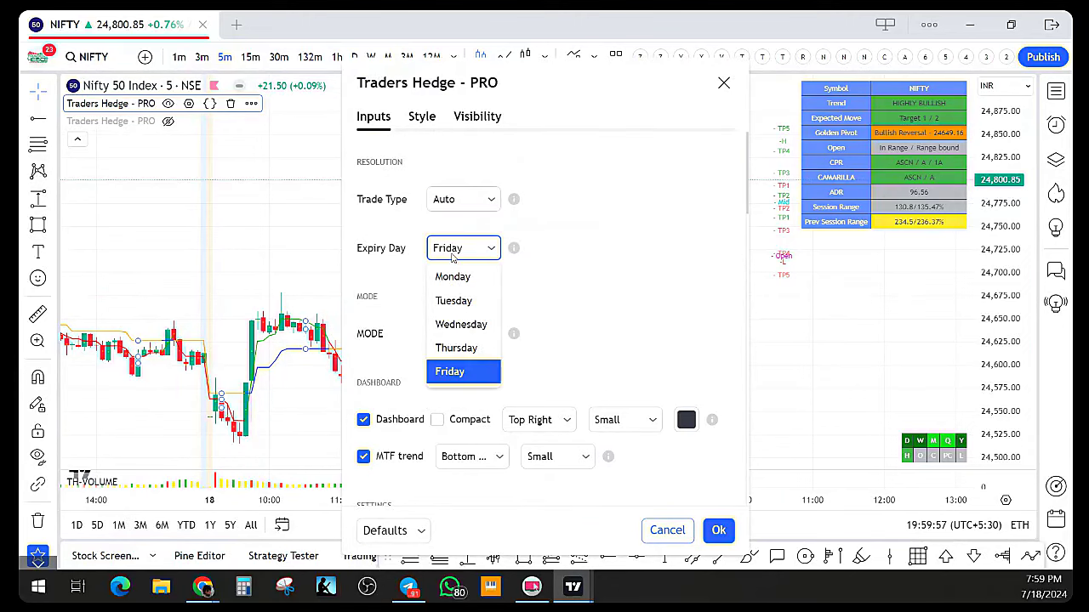
pyautogui.click(457, 348)
pyautogui.click(717, 530)
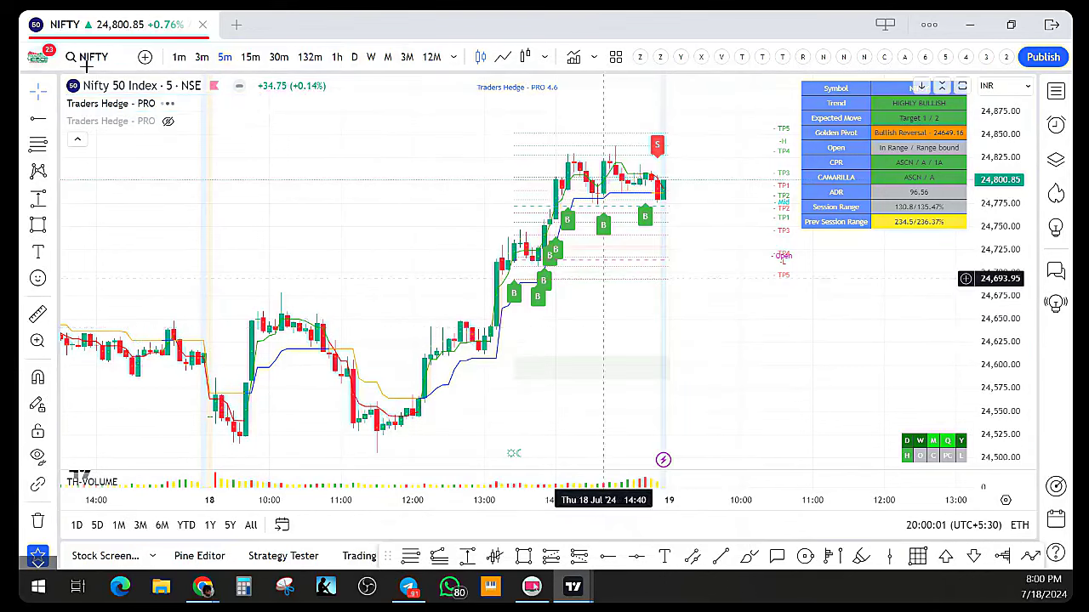
# Change the visible Traders Hedge - PRO indicator's mode to Analysis
pyautogui.moveTo(189, 106)
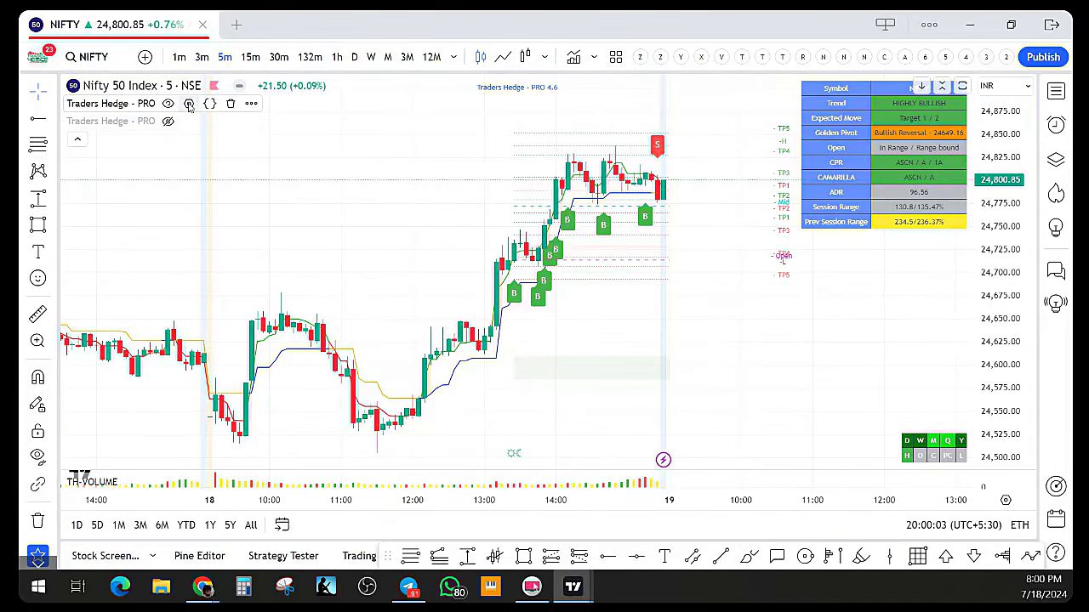
pyautogui.click(189, 102)
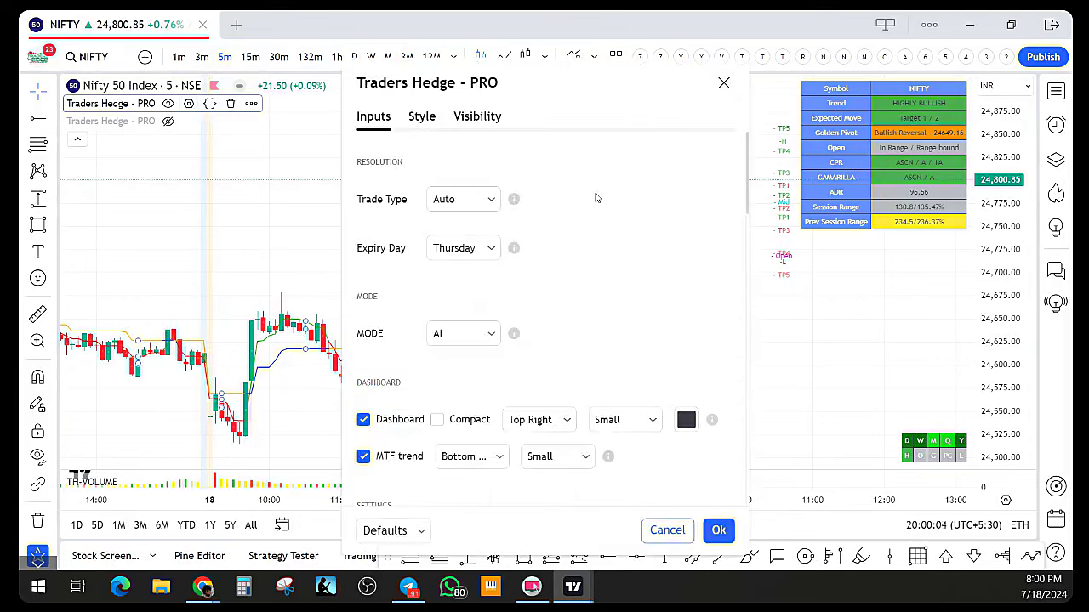
pyautogui.click(458, 340)
pyautogui.click(452, 385)
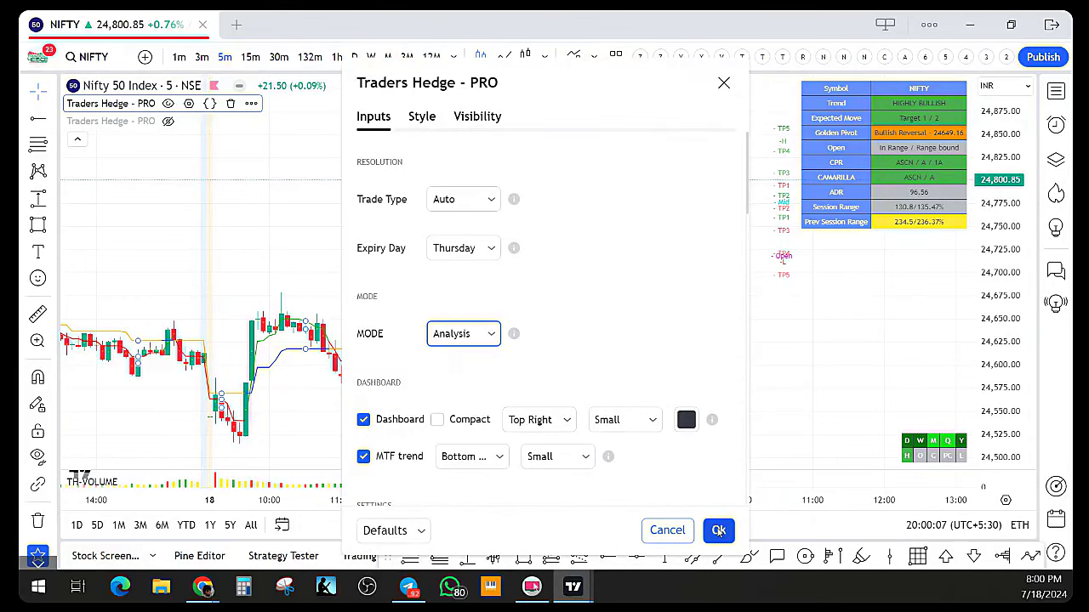
pyautogui.click(719, 531)
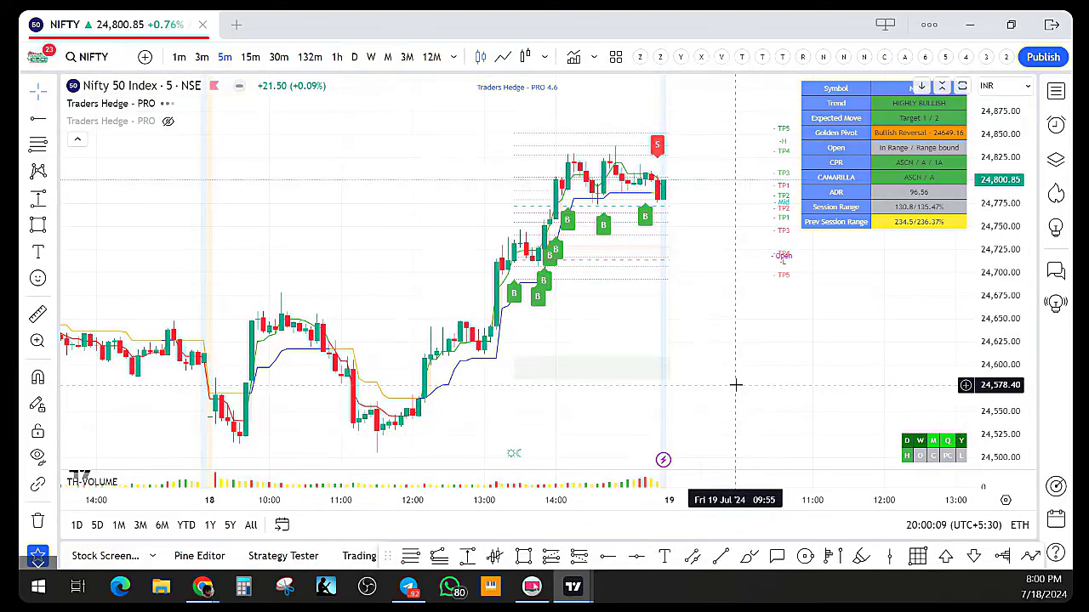
# Reload the NIFTY chart by switching to the 3-minute timeframe and back to 5 minutes
pyautogui.moveTo(711, 380); pyautogui.dragTo(634, 334)
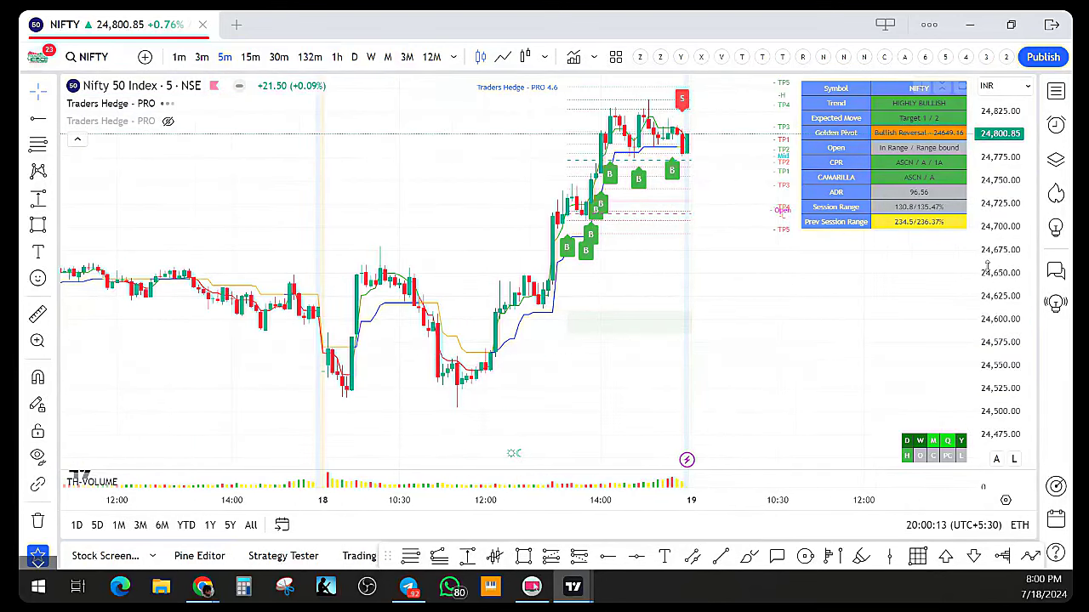
pyautogui.moveTo(768, 381); pyautogui.dragTo(765, 390)
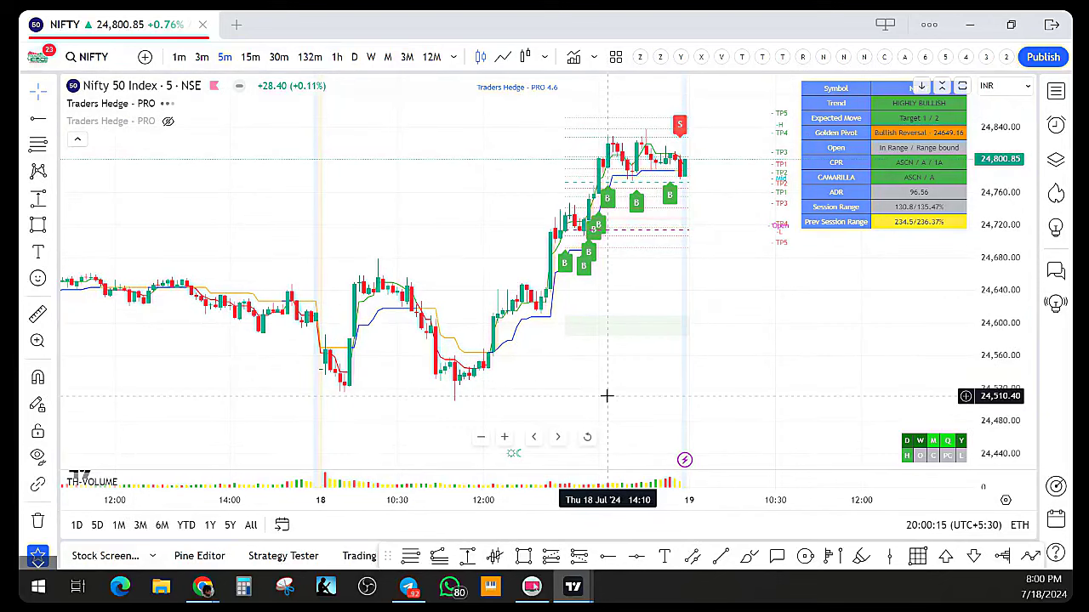
pyautogui.moveTo(601, 397); pyautogui.dragTo(600, 323)
pyautogui.scroll(-2, 638, 324)
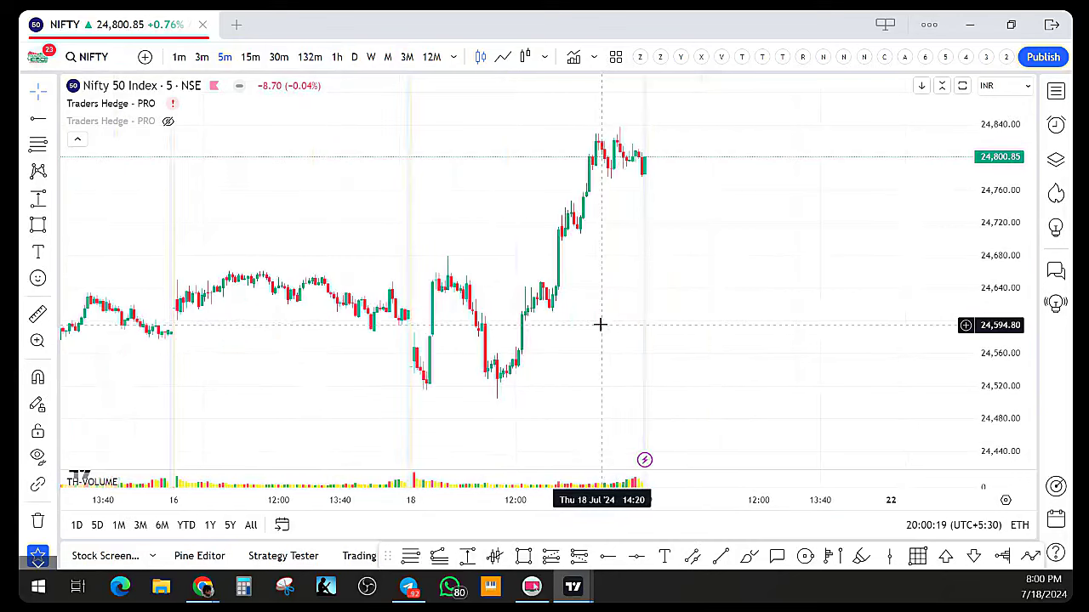
pyautogui.click(202, 56)
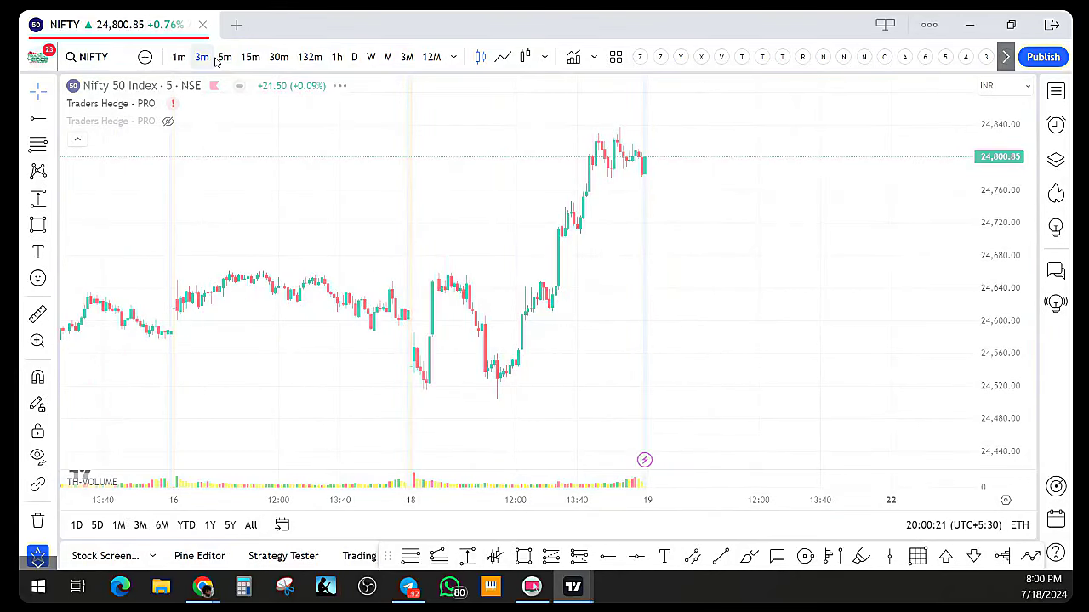
pyautogui.click(224, 57)
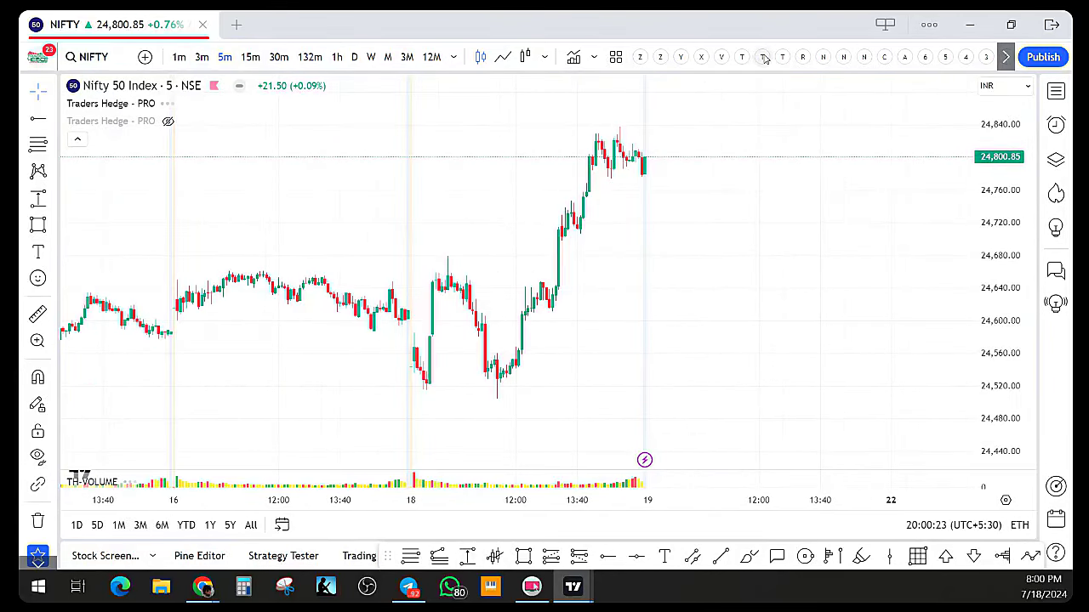
pyautogui.hscroll(3, 964, 58)
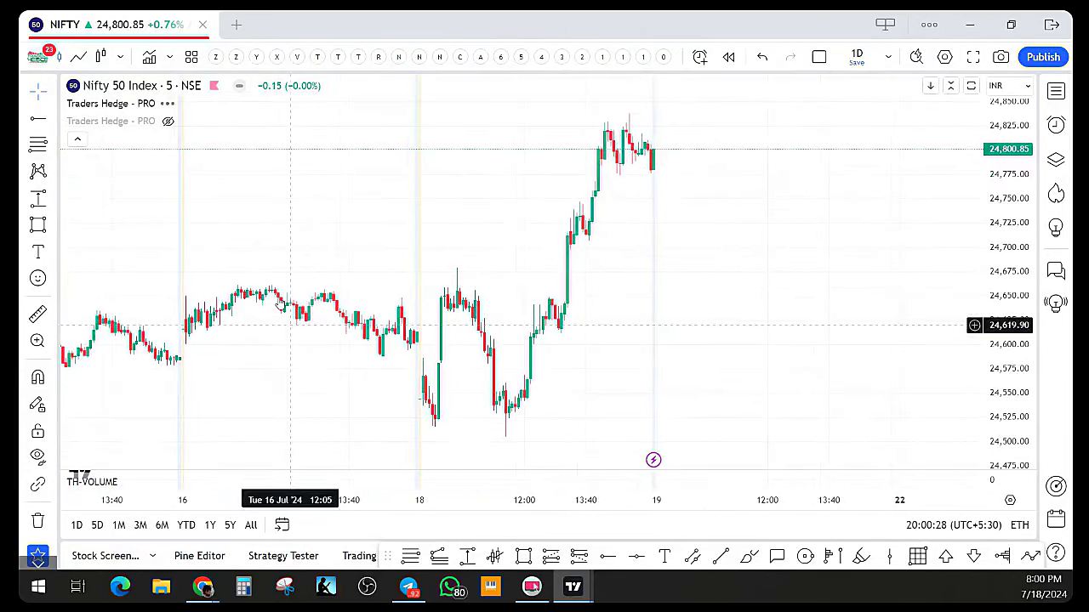
# Open the INTRA - CE&PE layout in a new tab, and return to the NIFTY chart to examine the 18 July session
pyautogui.click(237, 25)
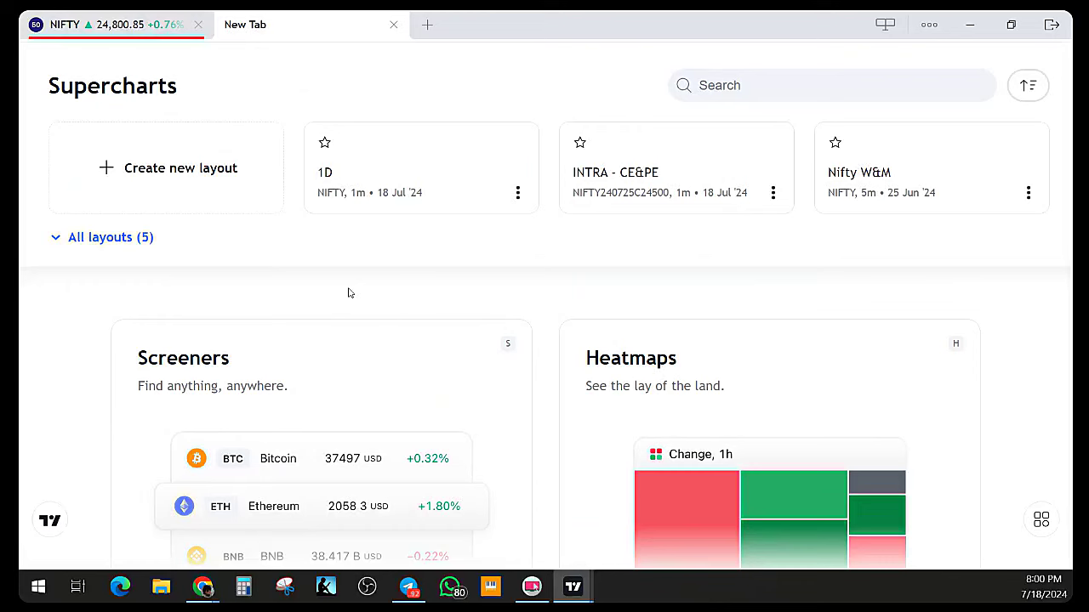
pyautogui.click(675, 180)
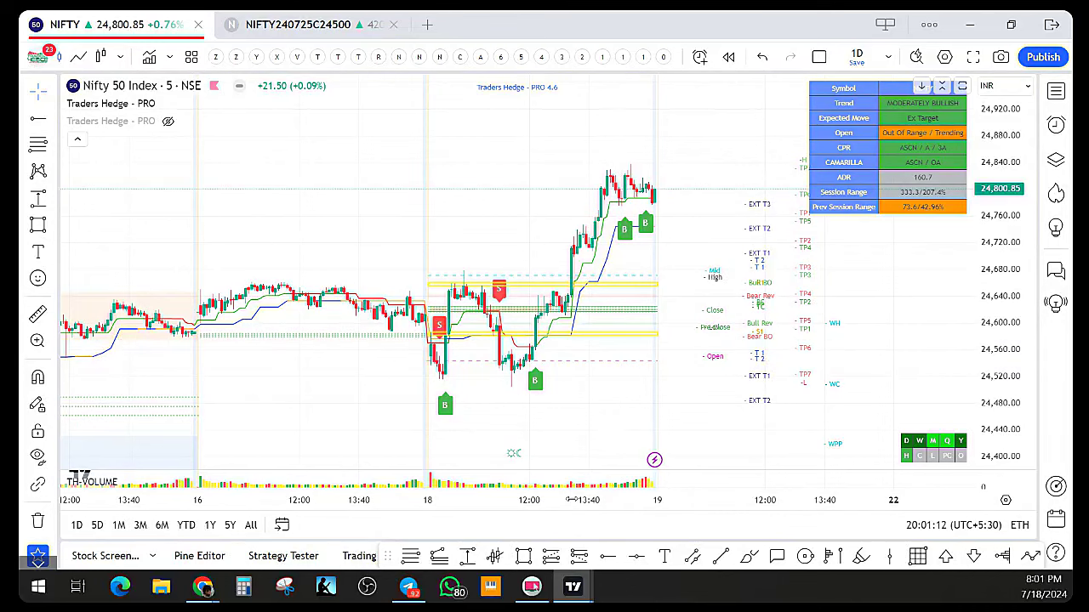
pyautogui.moveTo(572, 501); pyautogui.dragTo(455, 397)
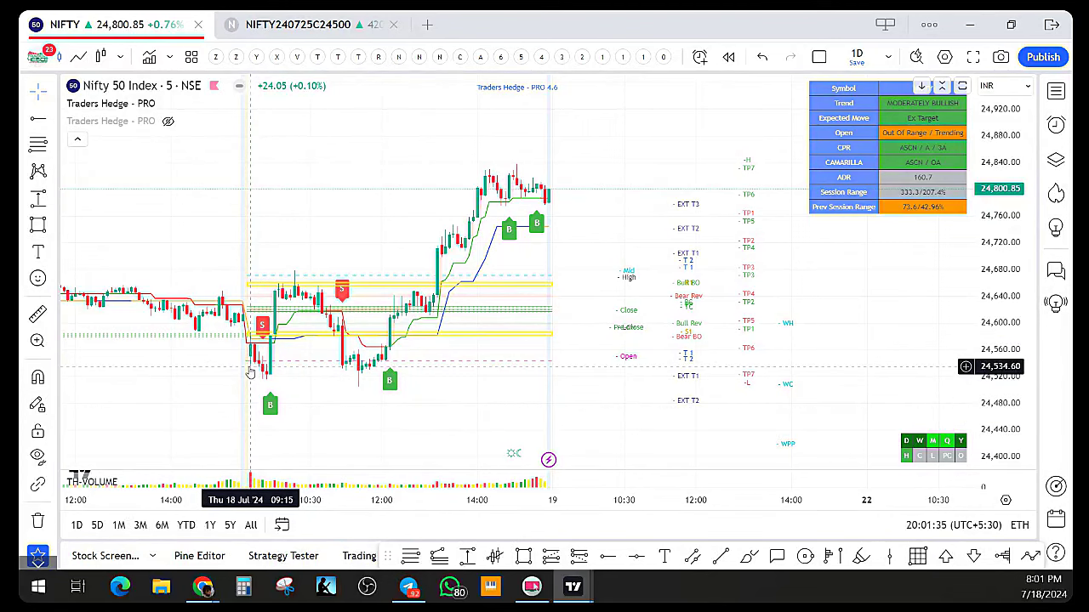
# Switch to the options layout and apply the favorite indicator template marked "0" to the 24500 call chart
pyautogui.click(281, 26)
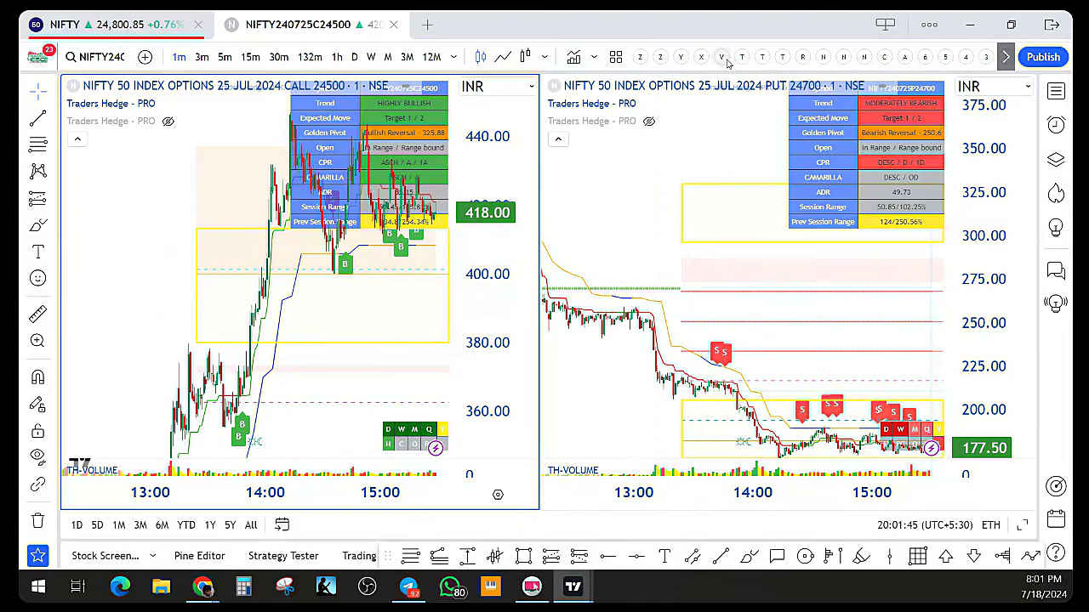
pyautogui.scroll(-5, 929, 60)
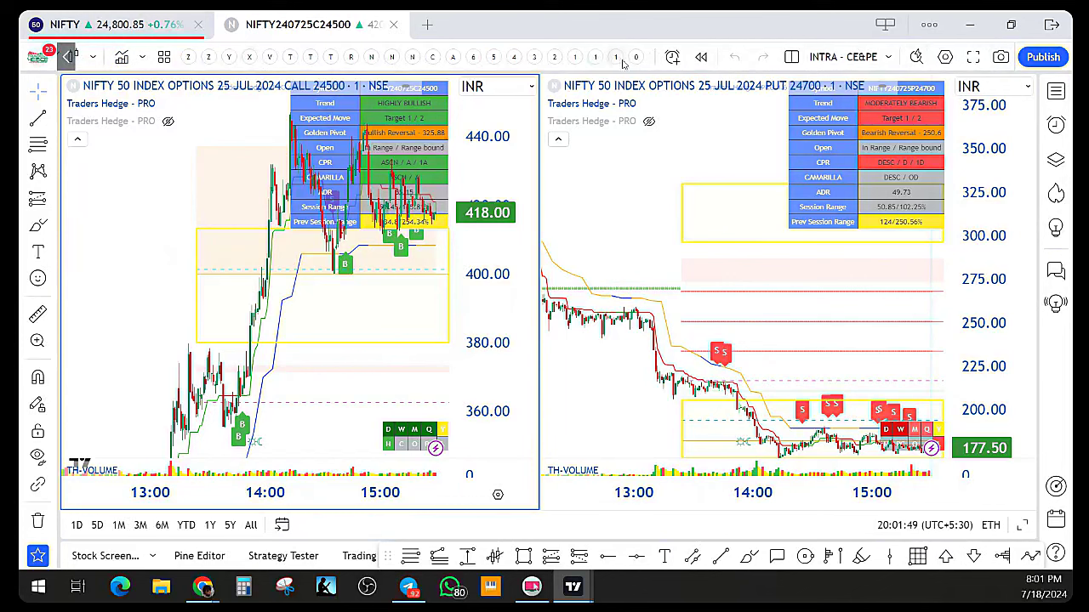
pyautogui.click(635, 57)
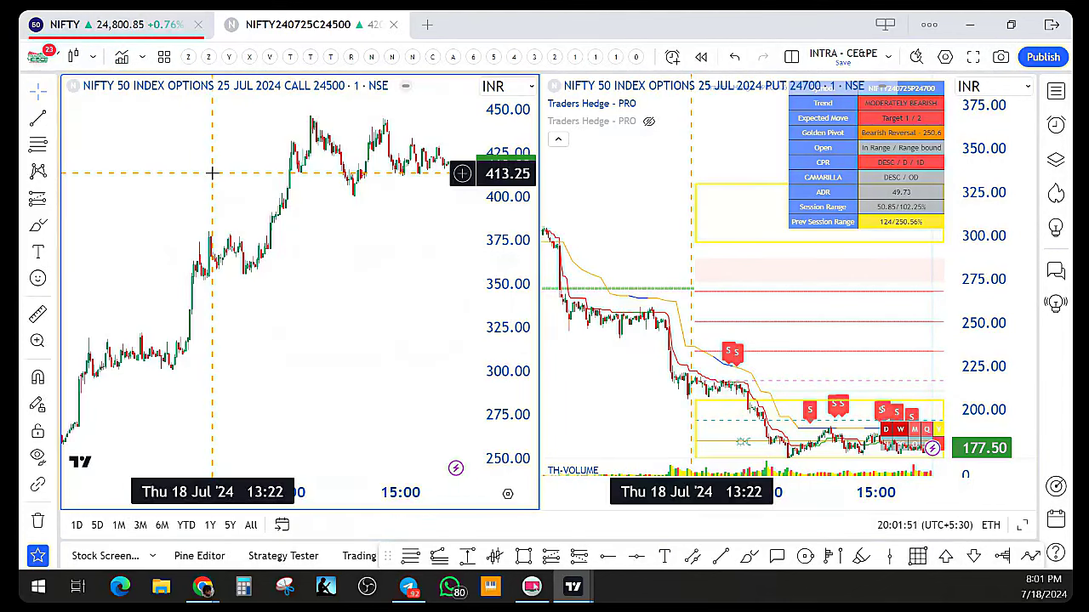
# Search for "NIFTY 24400" and load the 18 JUL 2024 CALL 24400 option in place of the 24500 call
pyautogui.write('NIFTY')
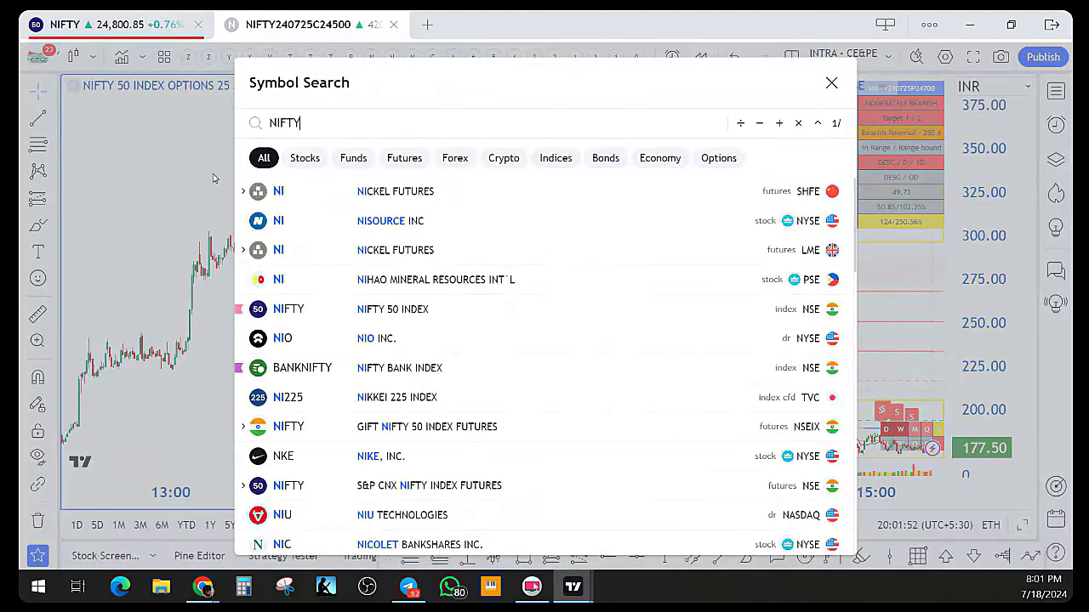
pyautogui.write(' 244')
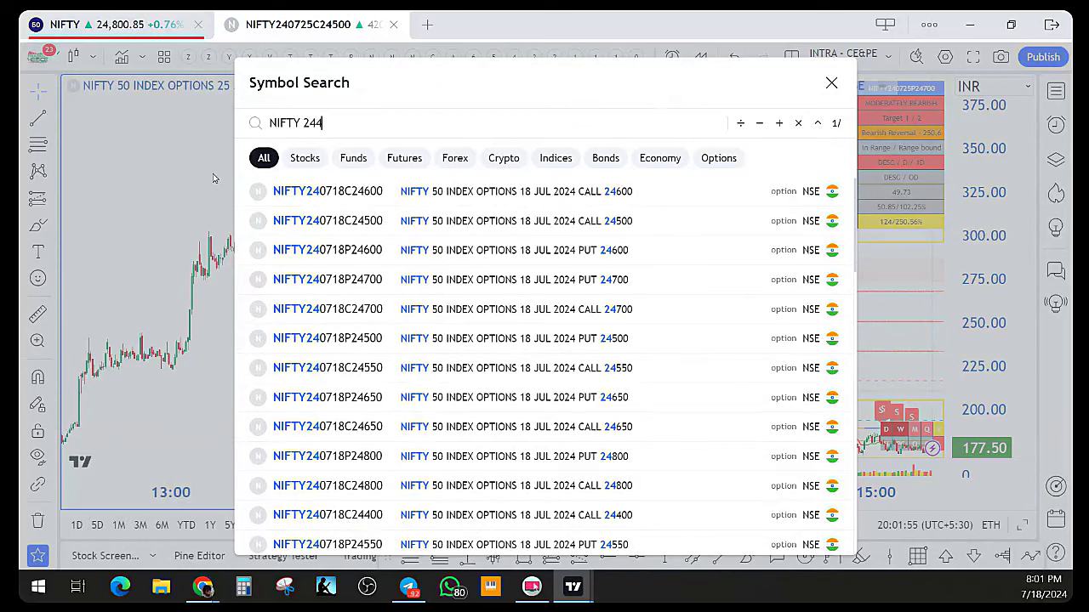
pyautogui.write('00')
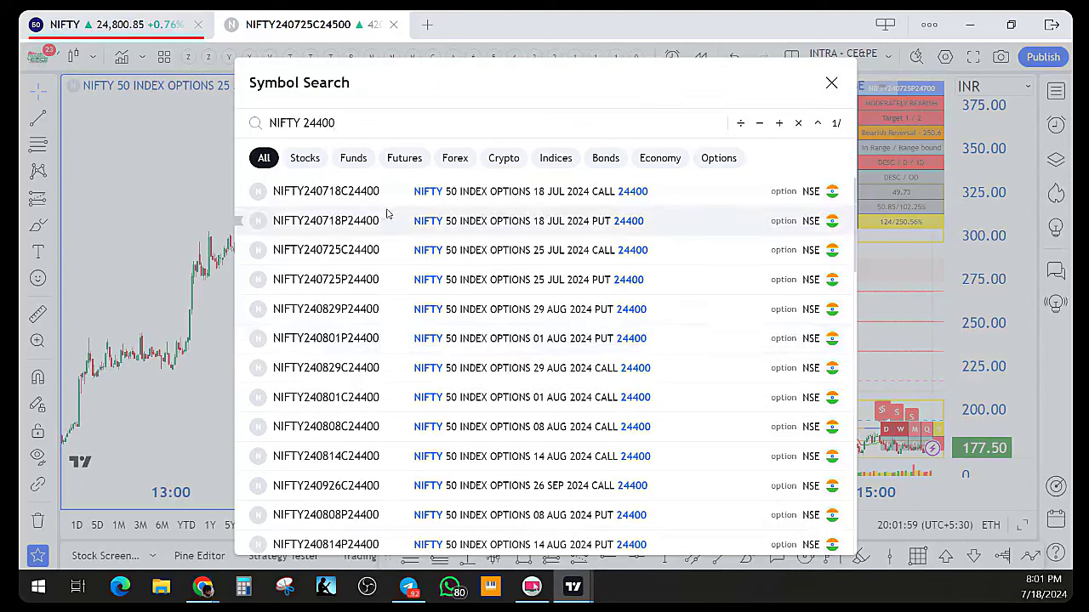
pyautogui.click(598, 196)
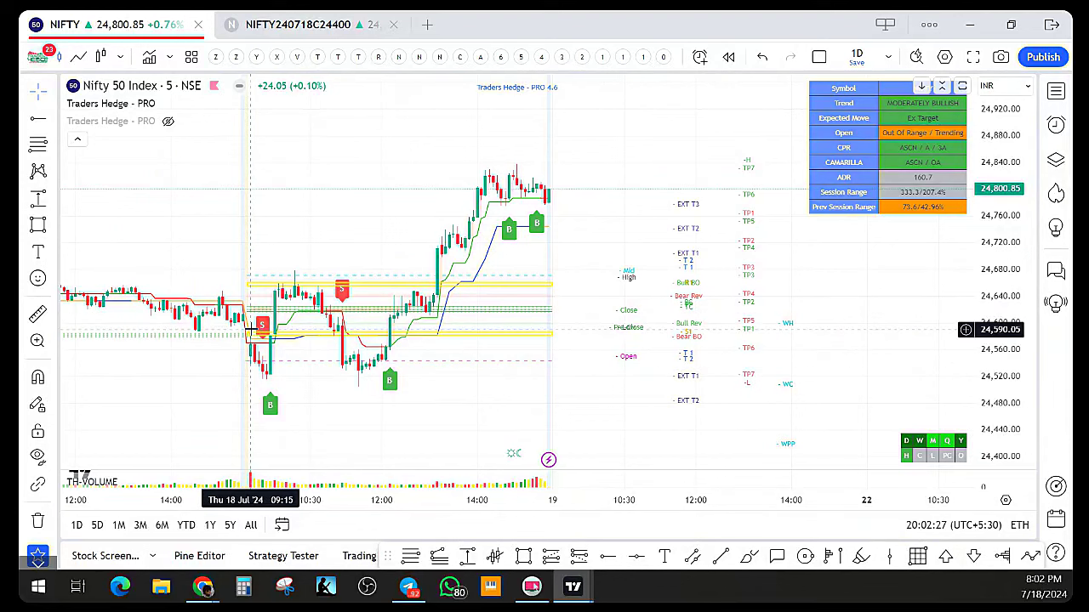
# Return to the options layout and load the 18 JUL 2024 PUT 24600 option in place of the 24700 put, searching for "NIFTY 24600"
pyautogui.hotkey('alt', 'Tab')
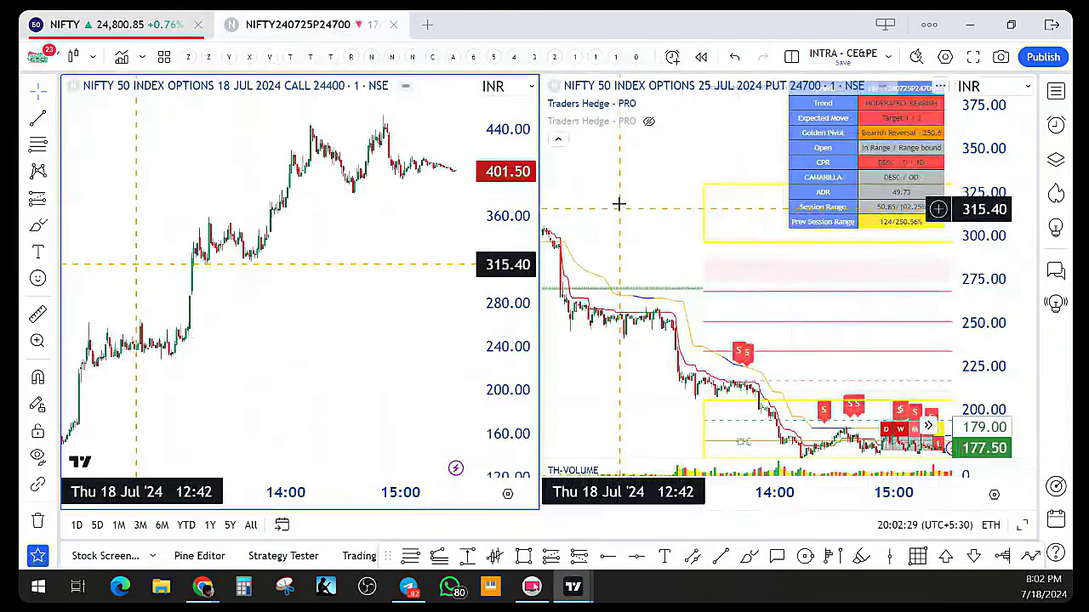
pyautogui.click(619, 204)
pyautogui.write('NIFTY ')
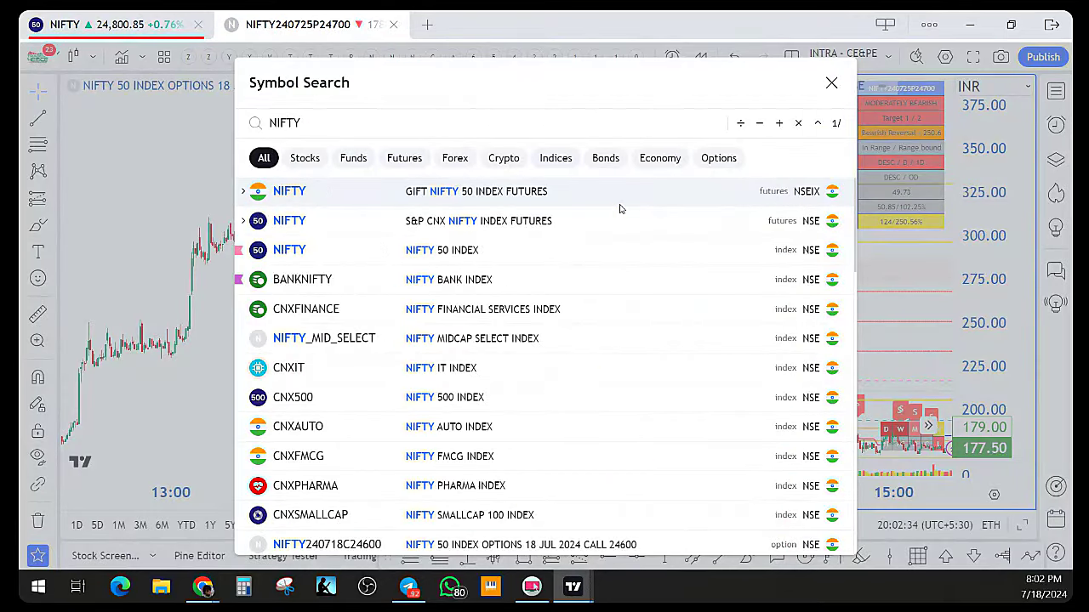
pyautogui.write('24600')
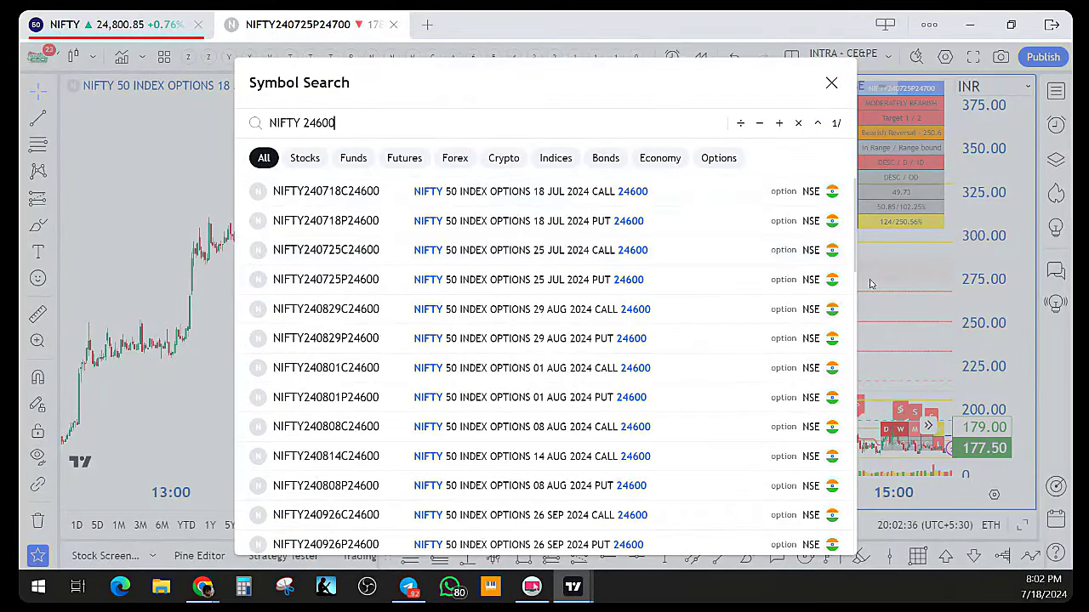
pyautogui.click(600, 223)
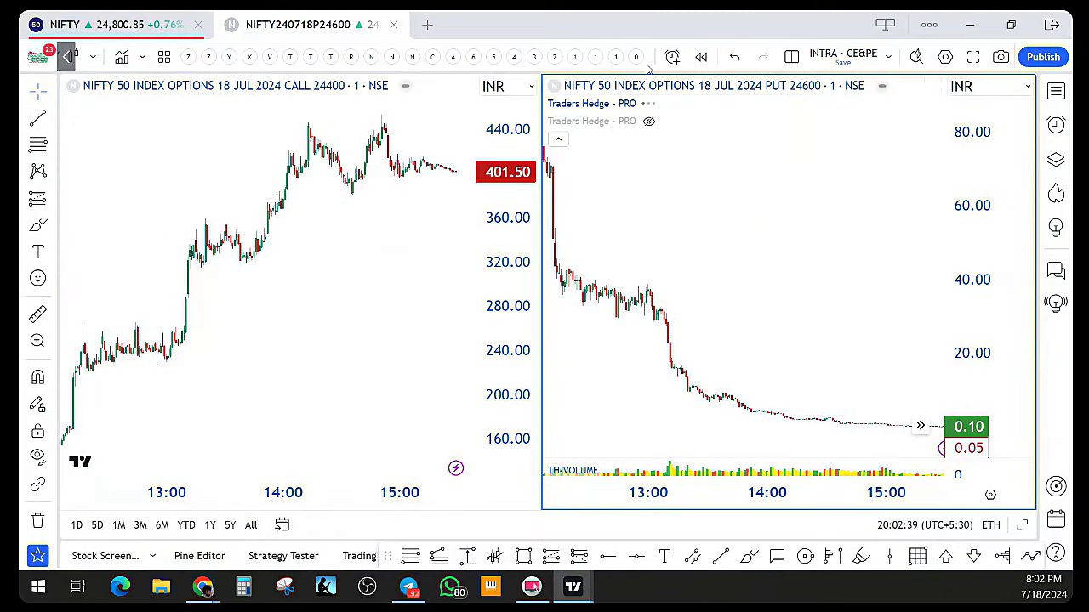
pyautogui.scroll(-3, 358, 381)
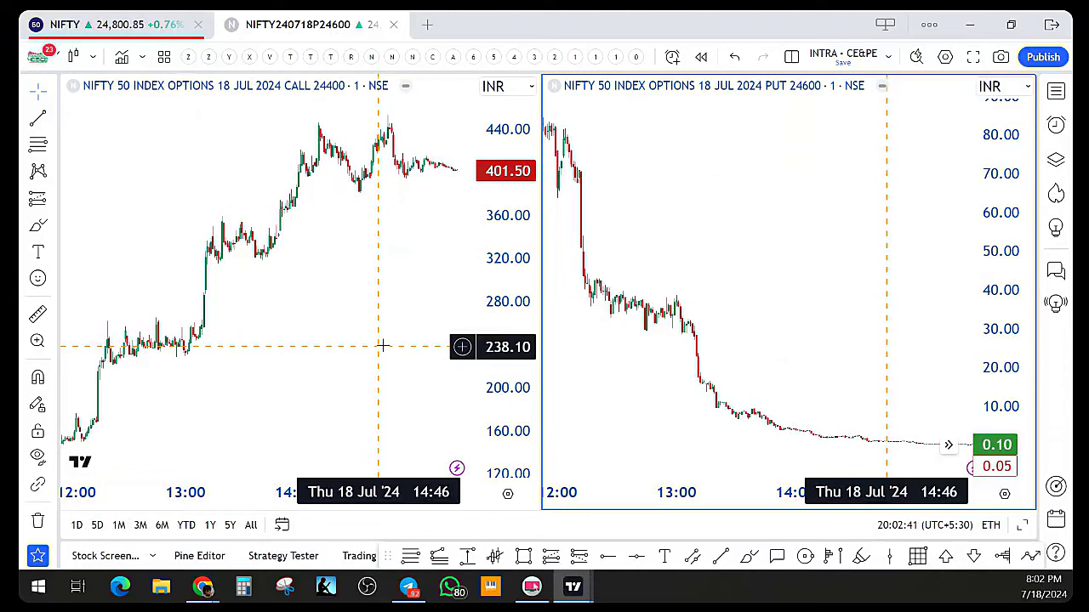
pyautogui.scroll(-2, 357, 381)
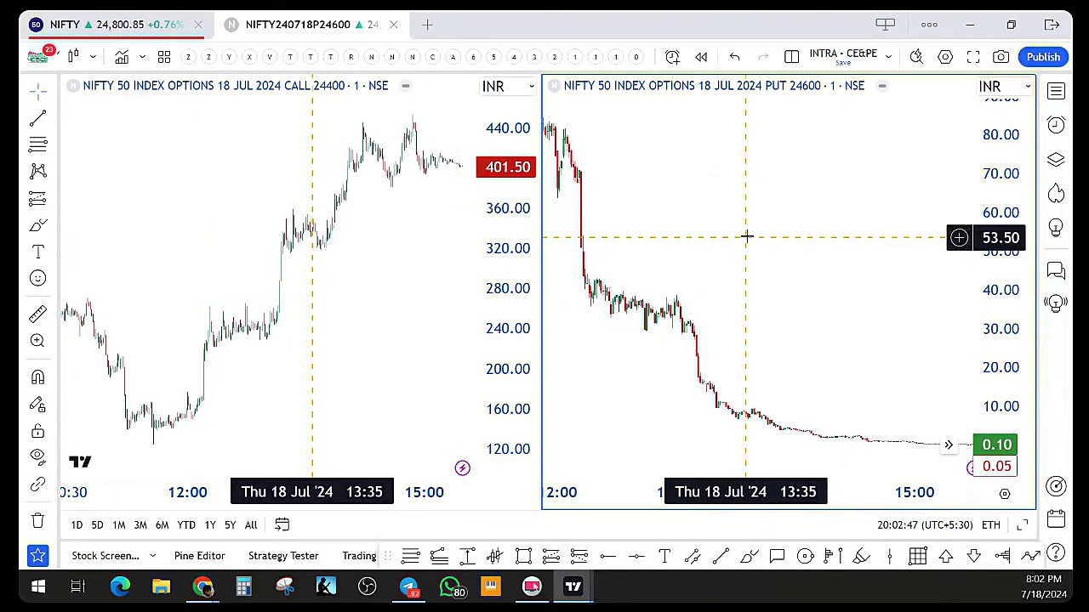
# Switch both option charts to the 5-minute timeframe and back to 1 minute
pyautogui.click(377, 297)
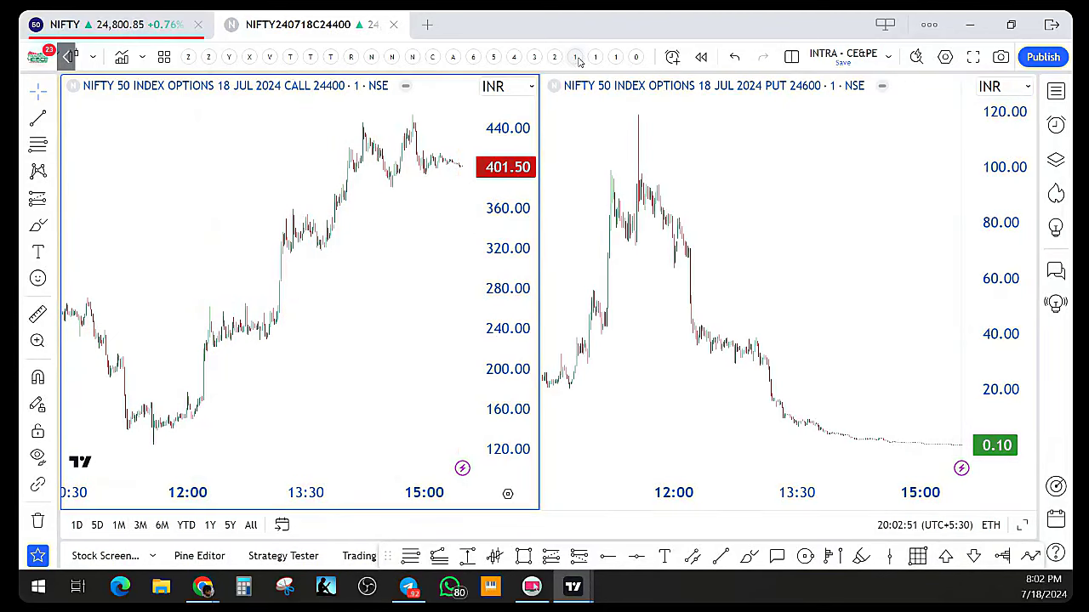
pyautogui.press('5')
pyautogui.press('Return')
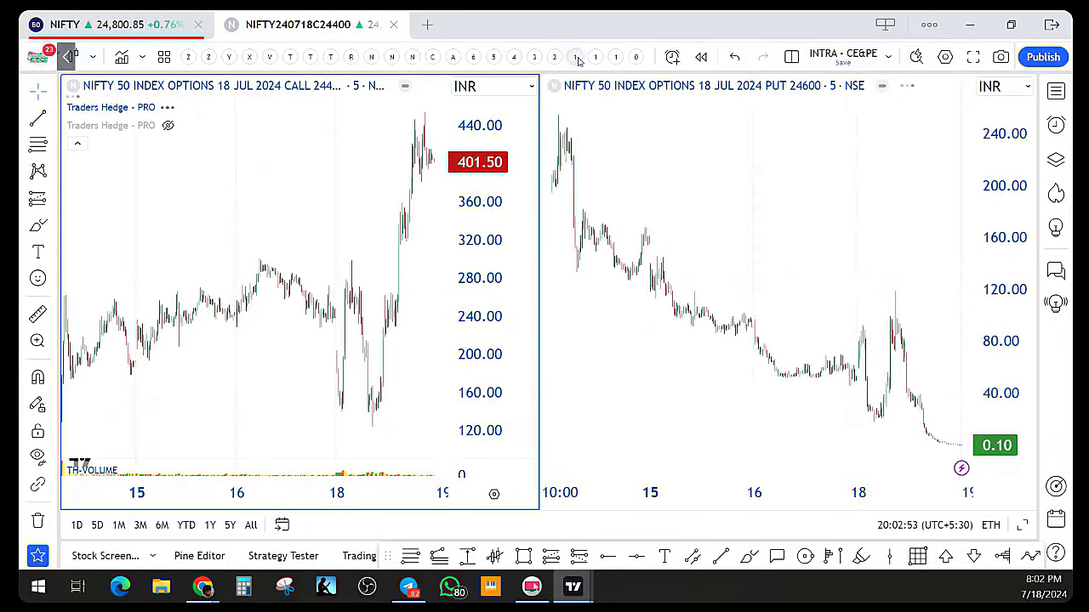
pyautogui.click(759, 256)
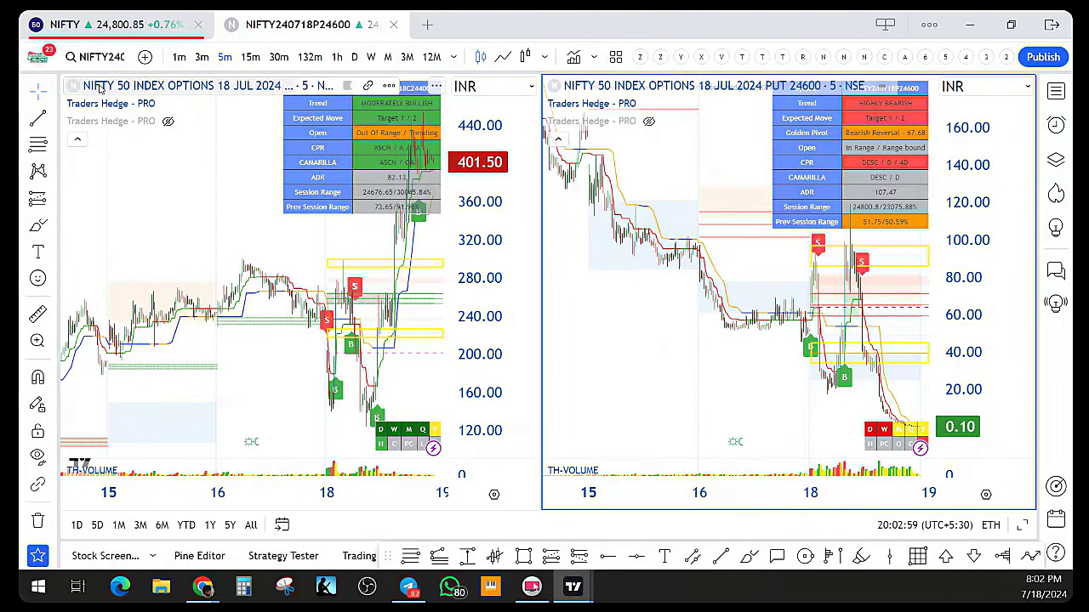
pyautogui.click(180, 57)
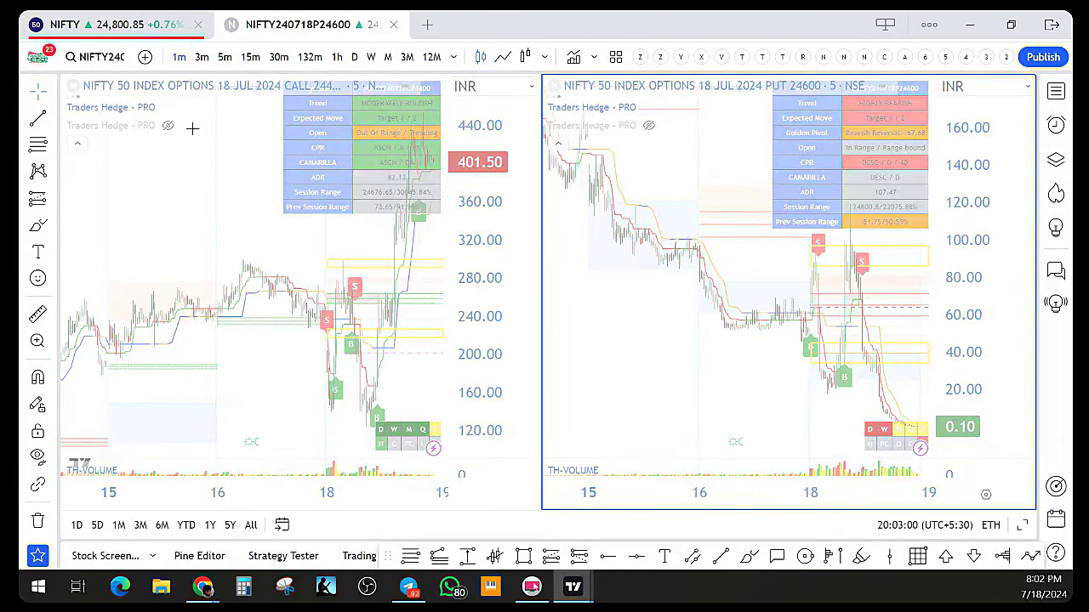
# Turn off the Dashboard and MTF trend in the Traders Hedge - PRO settings of the 24400 call chart
pyautogui.doubleClick(423, 314)
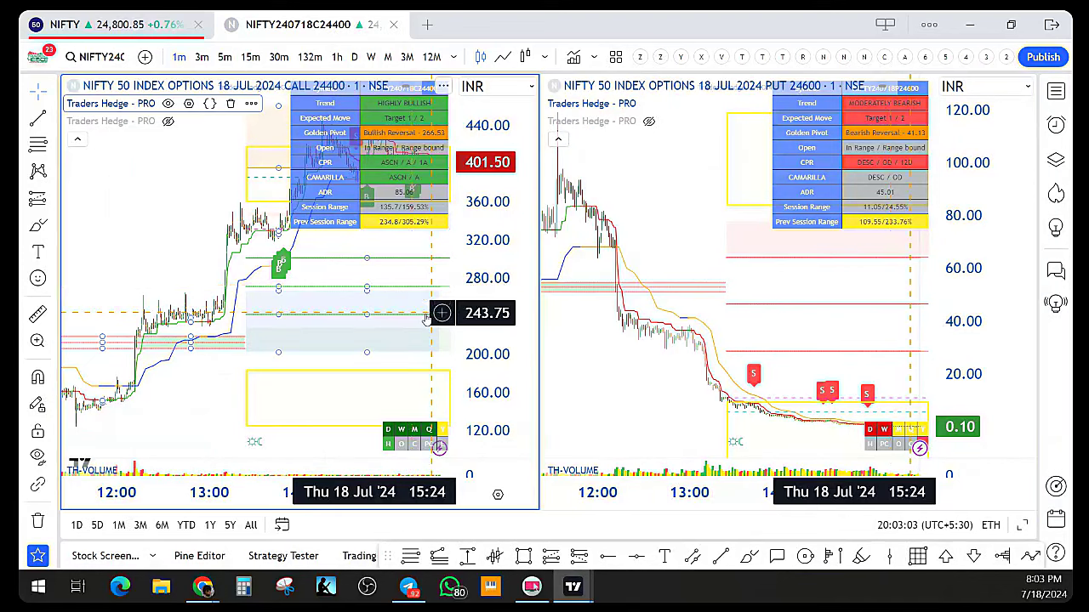
pyautogui.scroll(-5, 415, 311)
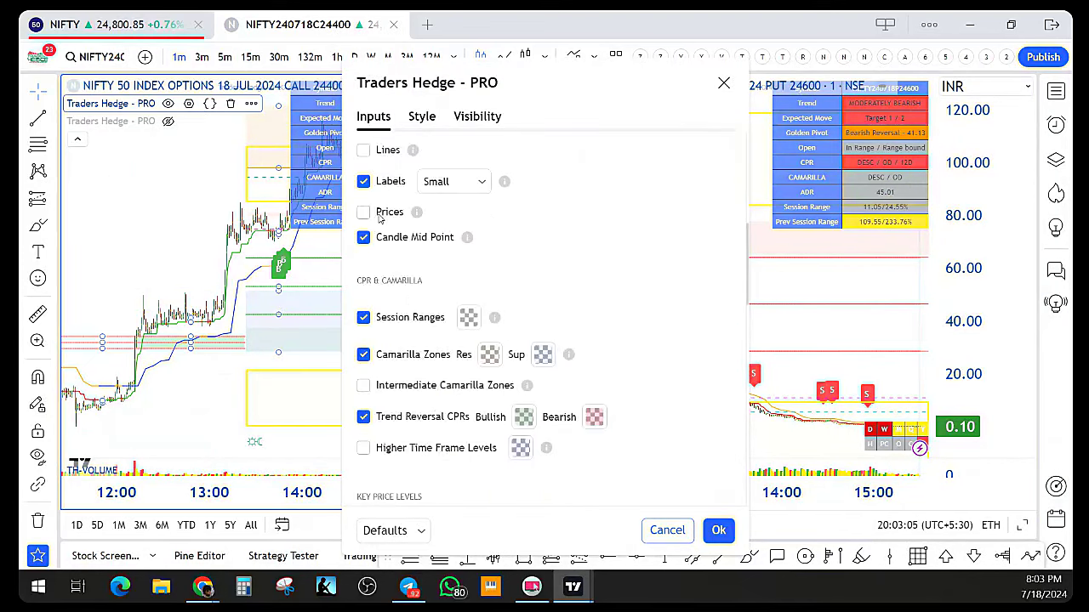
pyautogui.scroll(4, 369, 323)
pyautogui.click(363, 338)
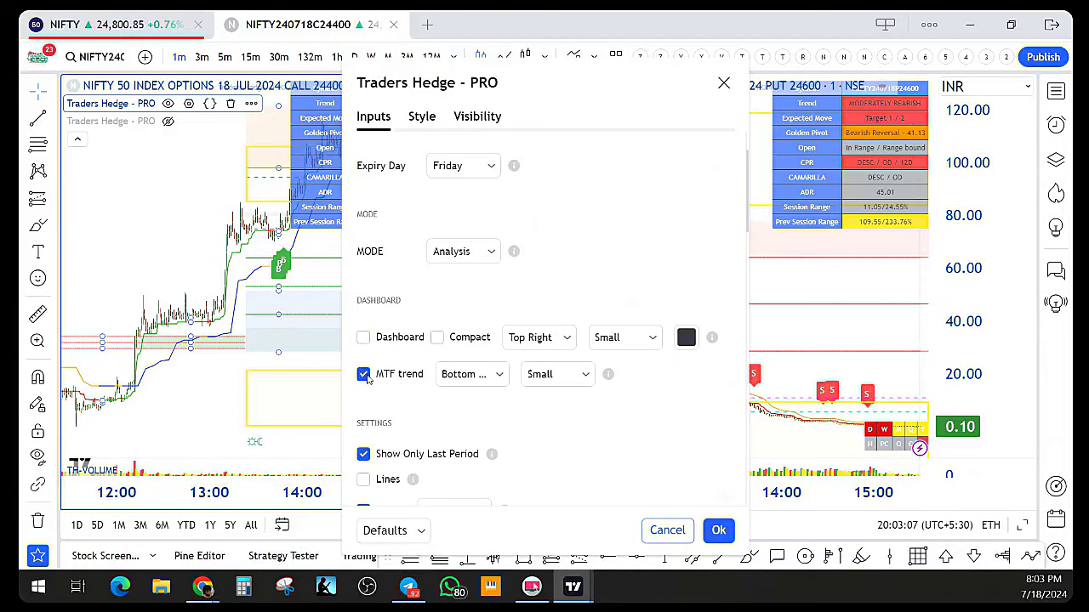
pyautogui.click(363, 375)
# Disable Camarilla Zones and the Prev Session and Week key price levels for the call chart's indicator
pyautogui.scroll(-2, 555, 456)
pyautogui.scroll(-3, 555, 456)
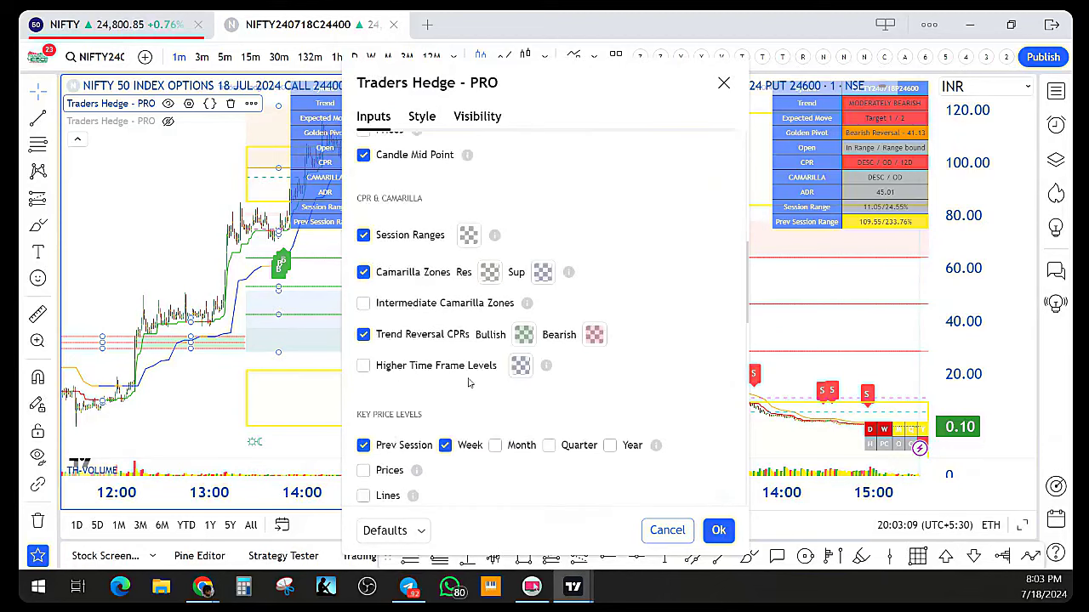
pyautogui.click(364, 235)
pyautogui.click(363, 272)
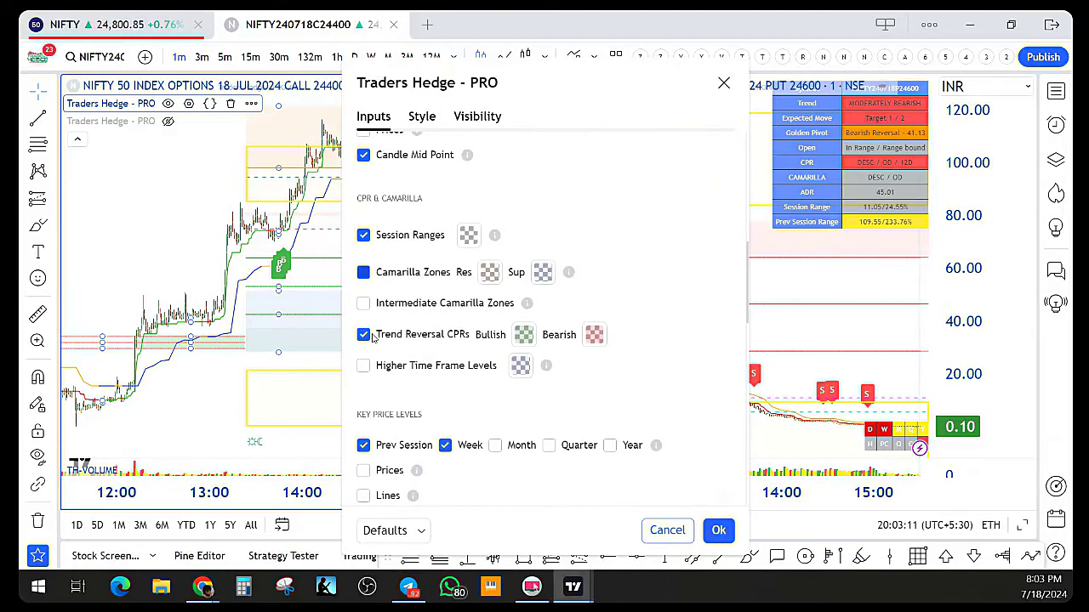
pyautogui.scroll(-2, 407, 456)
pyautogui.scroll(-1, 407, 457)
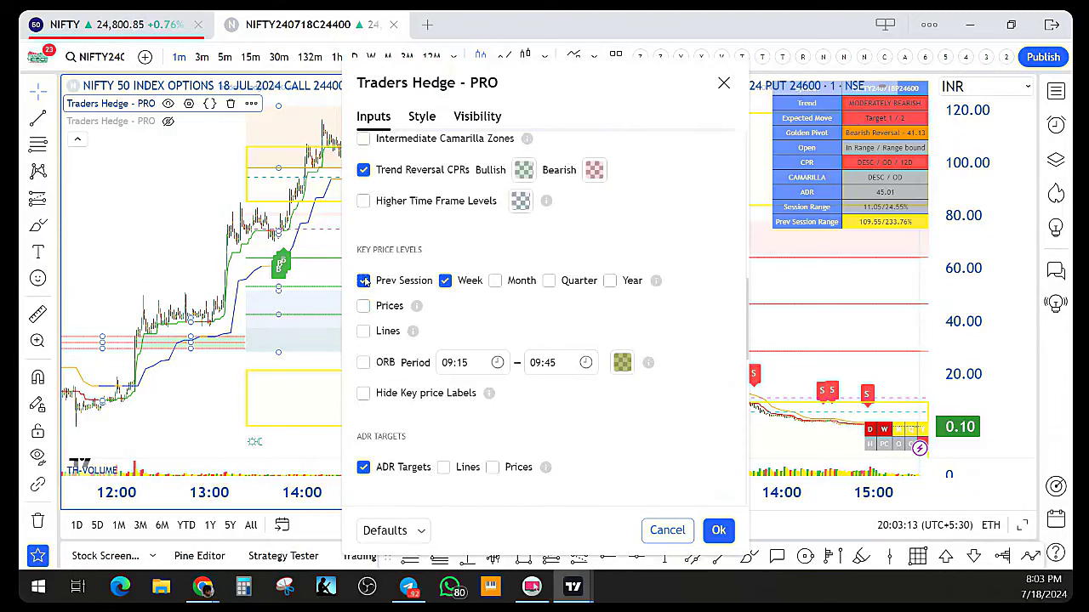
pyautogui.click(425, 279)
pyautogui.click(445, 280)
pyautogui.scroll(-2, 366, 463)
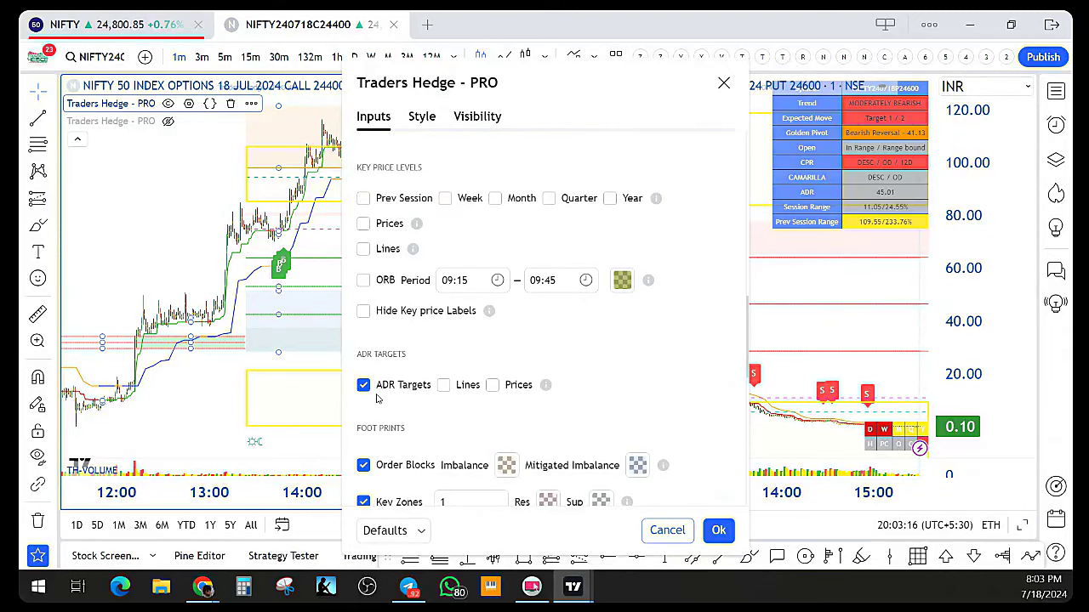
# Disable Order Blocks and Key Zones for the call chart's indicator and apply the settings
pyautogui.click(363, 466)
pyautogui.scroll(-4, 370, 470)
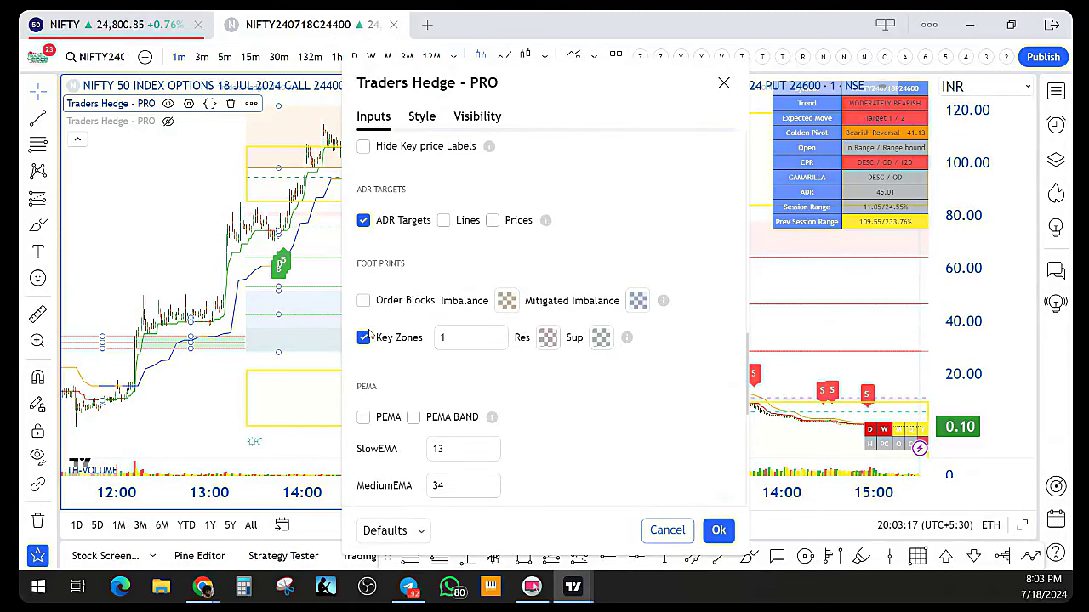
pyautogui.click(364, 337)
pyautogui.scroll(-10, 698, 503)
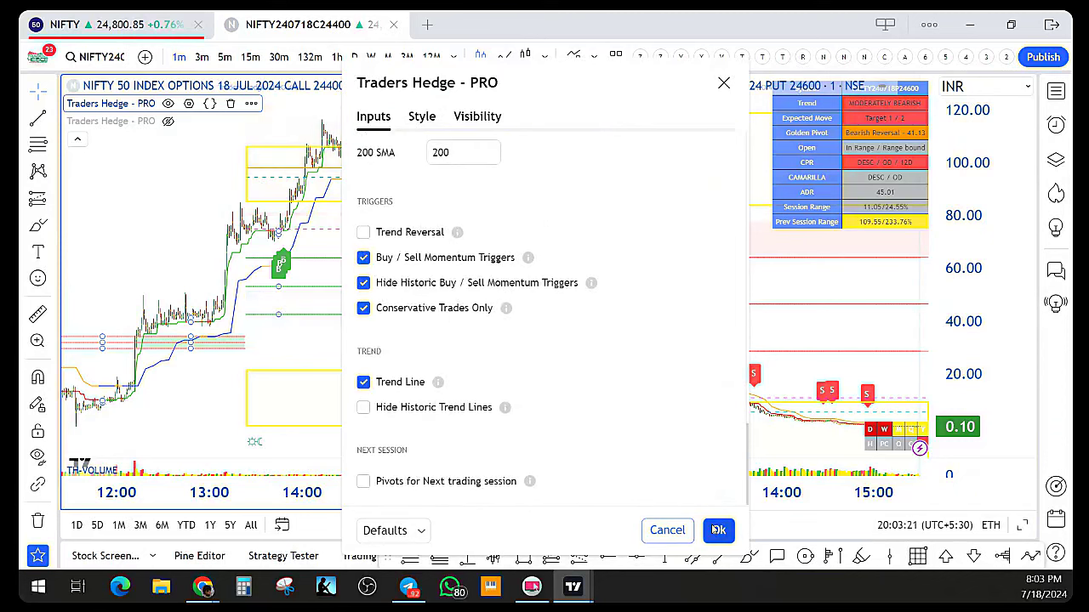
pyautogui.click(719, 530)
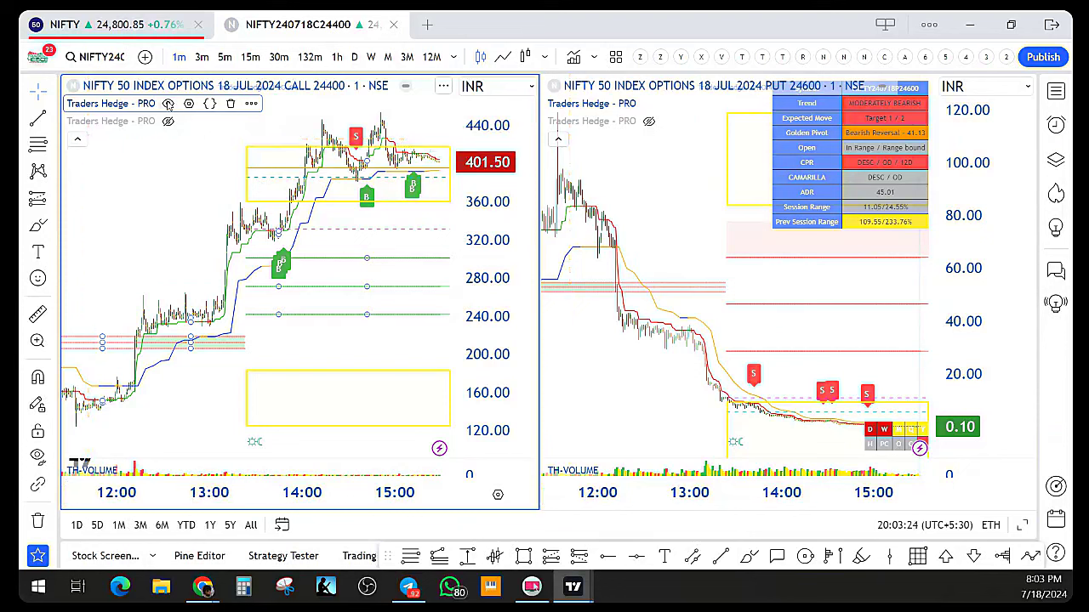
# Copy the call chart's simplified Traders Hedge - PRO indicator onto the 24600 put chart and hide the put chart's original one
pyautogui.click(251, 104)
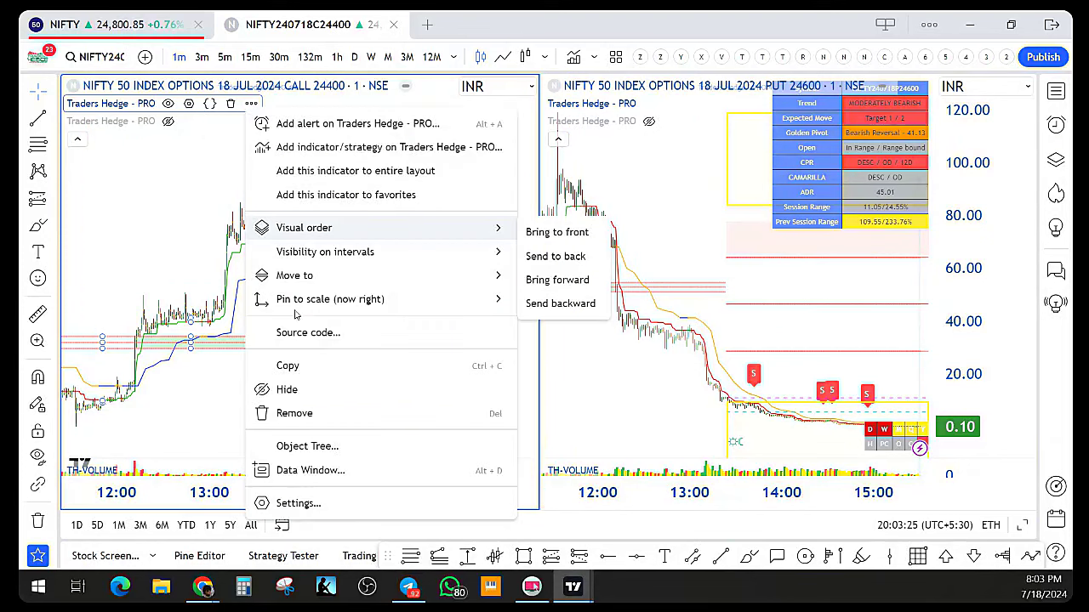
pyautogui.click(289, 366)
pyautogui.click(689, 197)
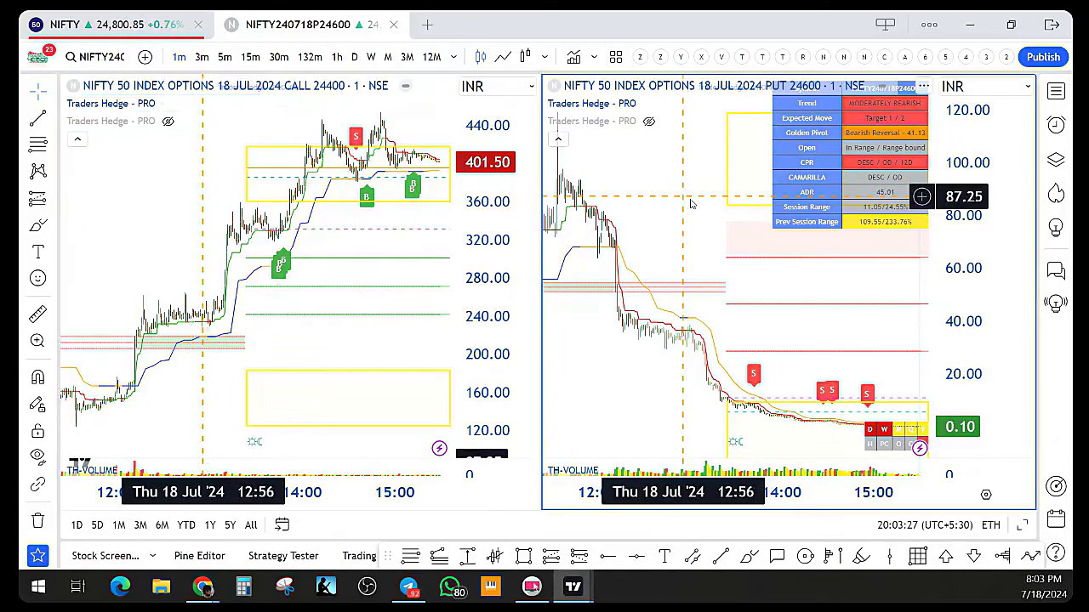
pyautogui.rightClick(690, 204)
pyautogui.click(724, 194)
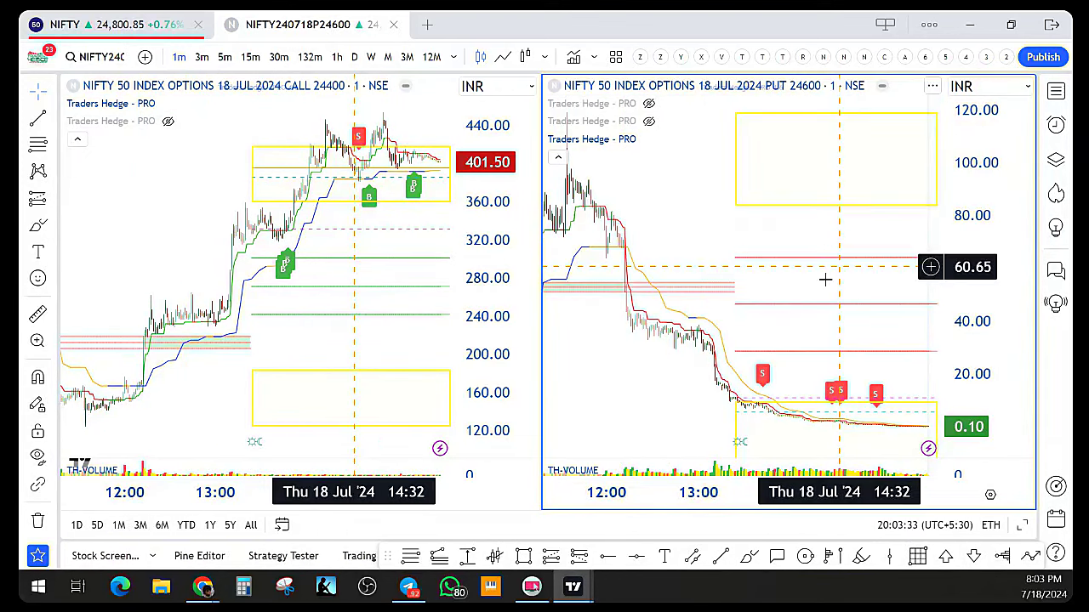
# Examine the trend lines and triggers on both option charts from the 18 July session back to the 16 July session
pyautogui.scroll(2, 802, 291)
pyautogui.scroll(3, 275, 333)
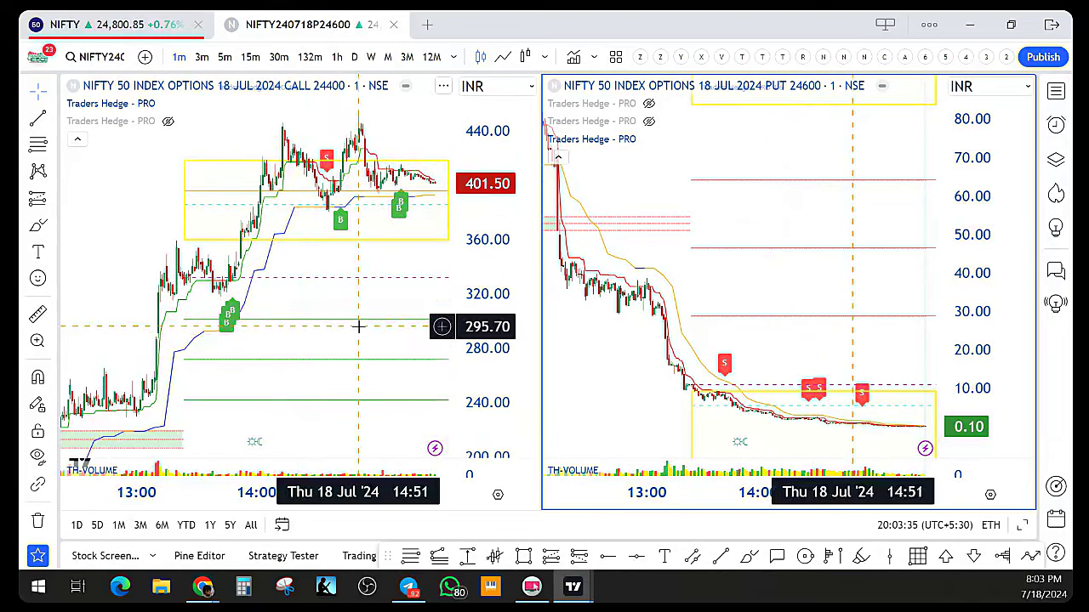
pyautogui.scroll(-4, 358, 323)
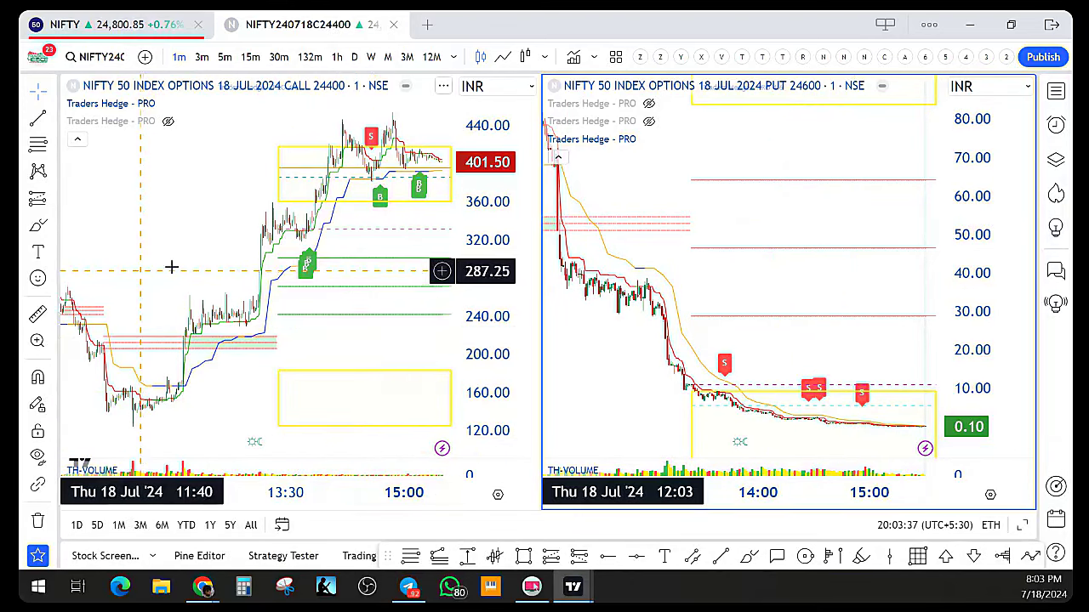
pyautogui.moveTo(202, 268); pyautogui.dragTo(321, 266)
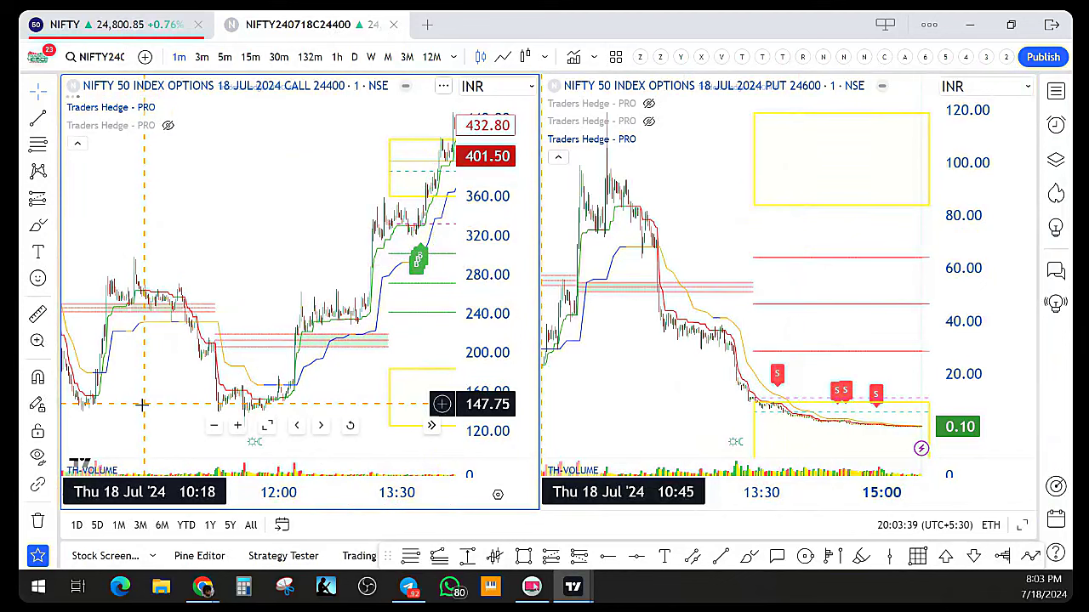
pyautogui.hscroll(-10, 142, 406)
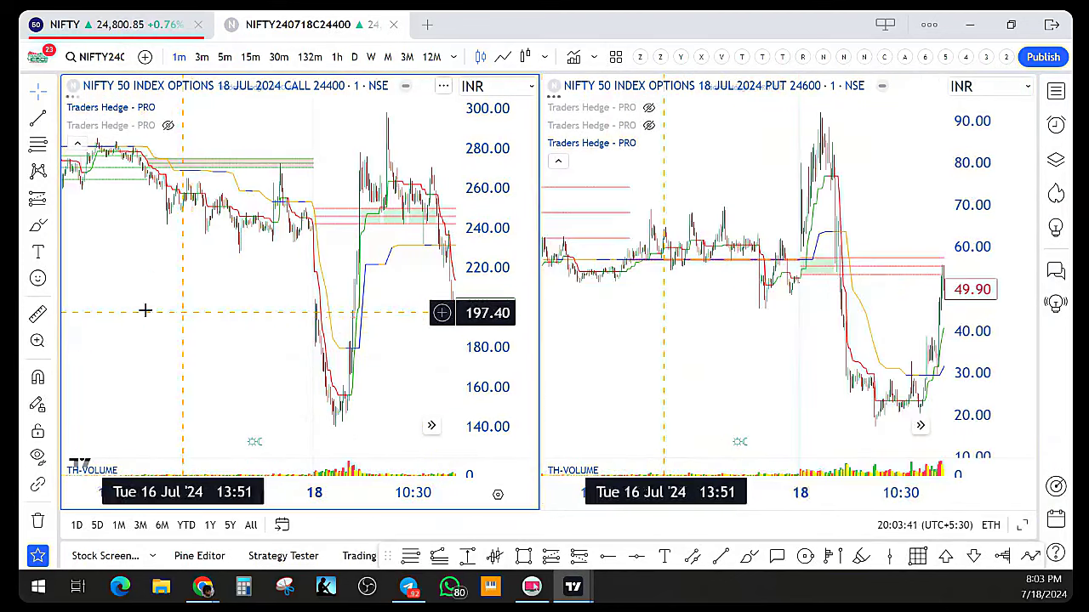
pyautogui.hscroll(-10, 145, 310)
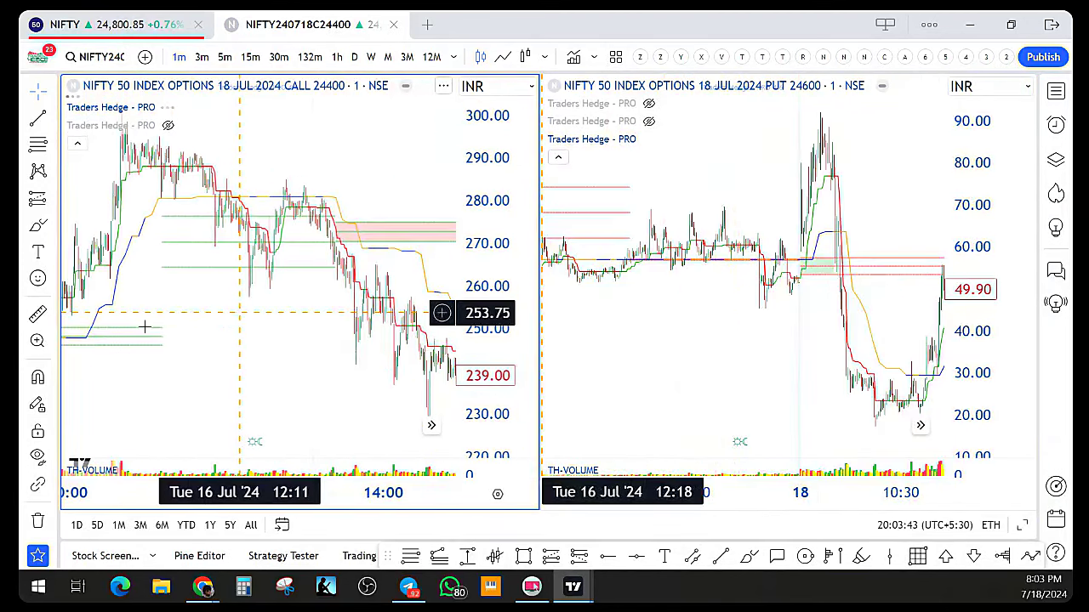
pyautogui.hscroll(-5, 162, 357)
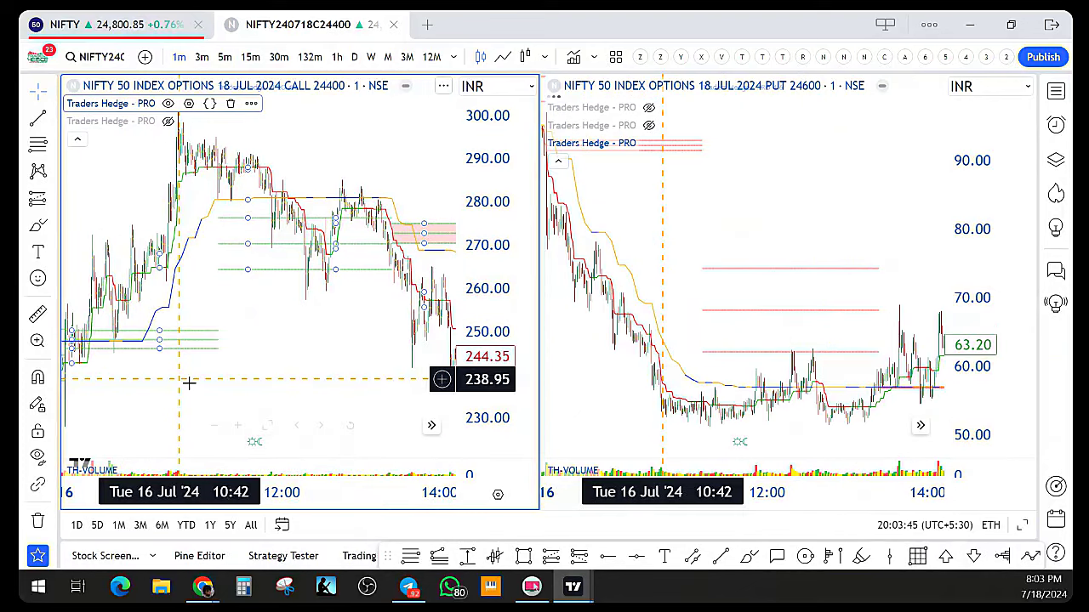
pyautogui.hscroll(-8, 340, 374)
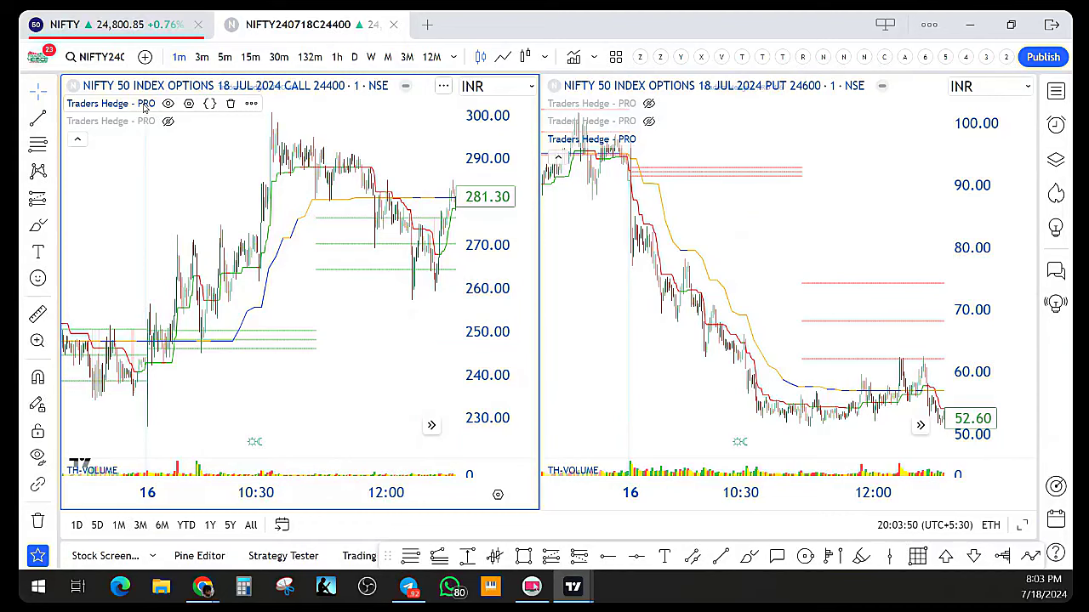
# Set the Trade Type of the call chart's Traders Hedge - PRO indicator to Intraday
pyautogui.click(187, 104)
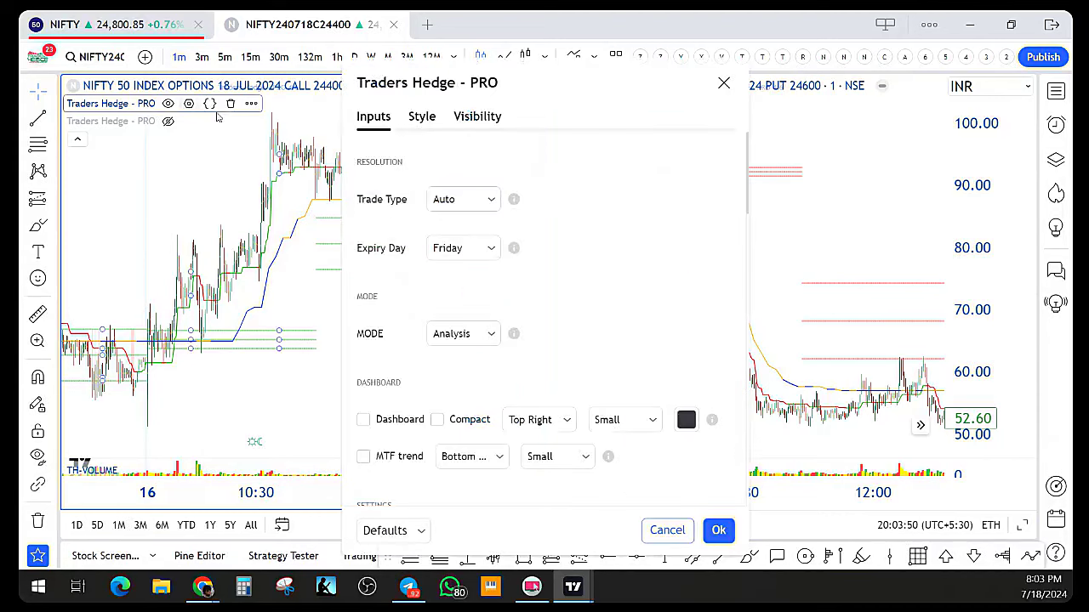
pyautogui.click(475, 201)
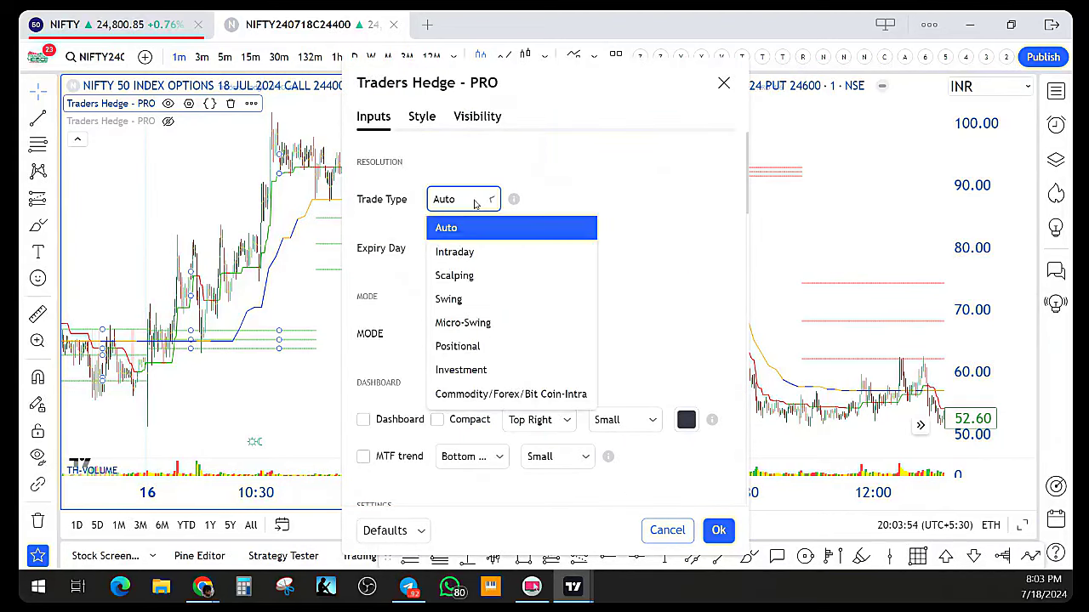
pyautogui.click(466, 252)
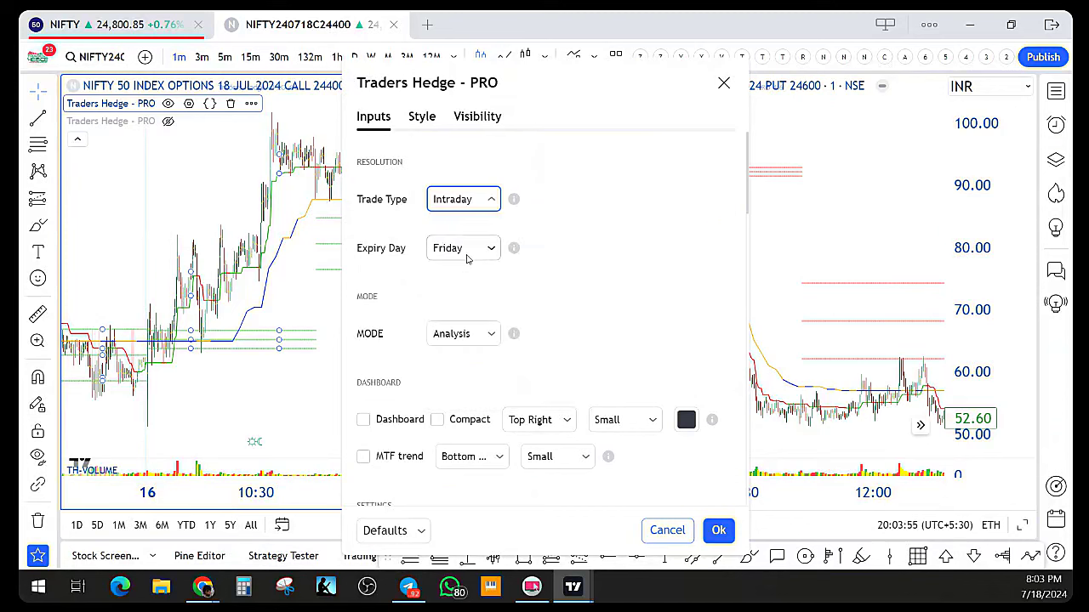
pyautogui.click(718, 530)
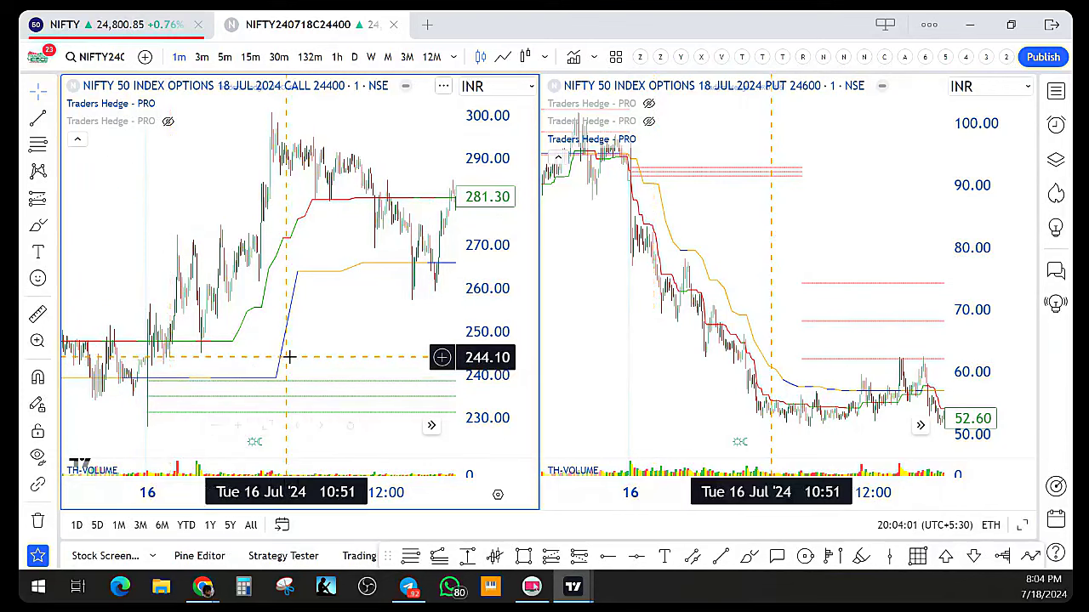
pyautogui.scroll(1, 289, 357)
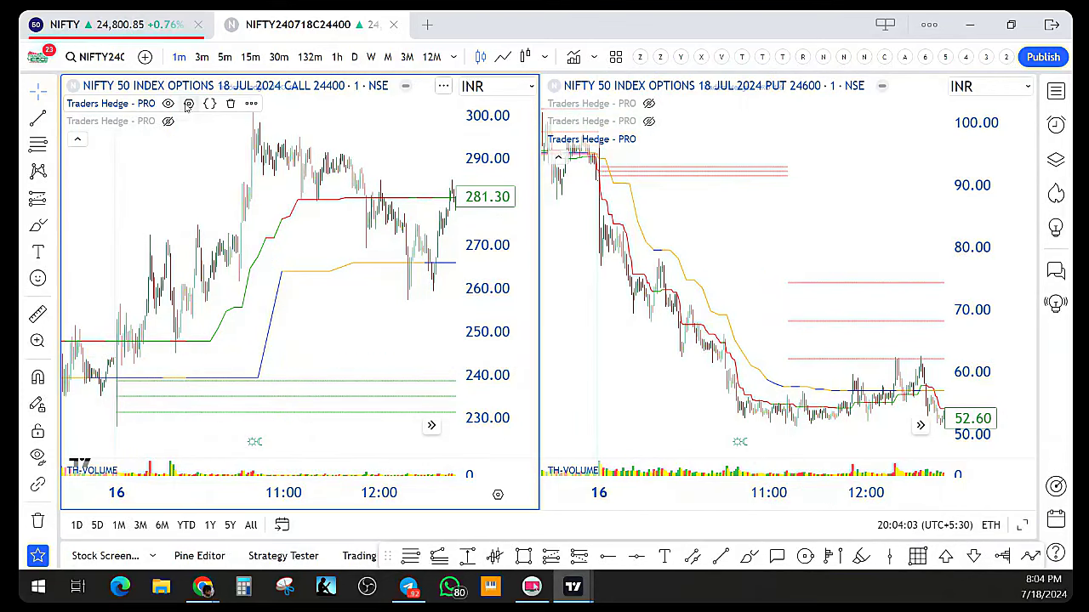
# Turn off Hide Historic Buy / Sell Momentum Triggers for the 24400 call chart's Traders Hedge - PRO indicator and apply the settings
pyautogui.click(188, 103)
pyautogui.scroll(-10, 443, 348)
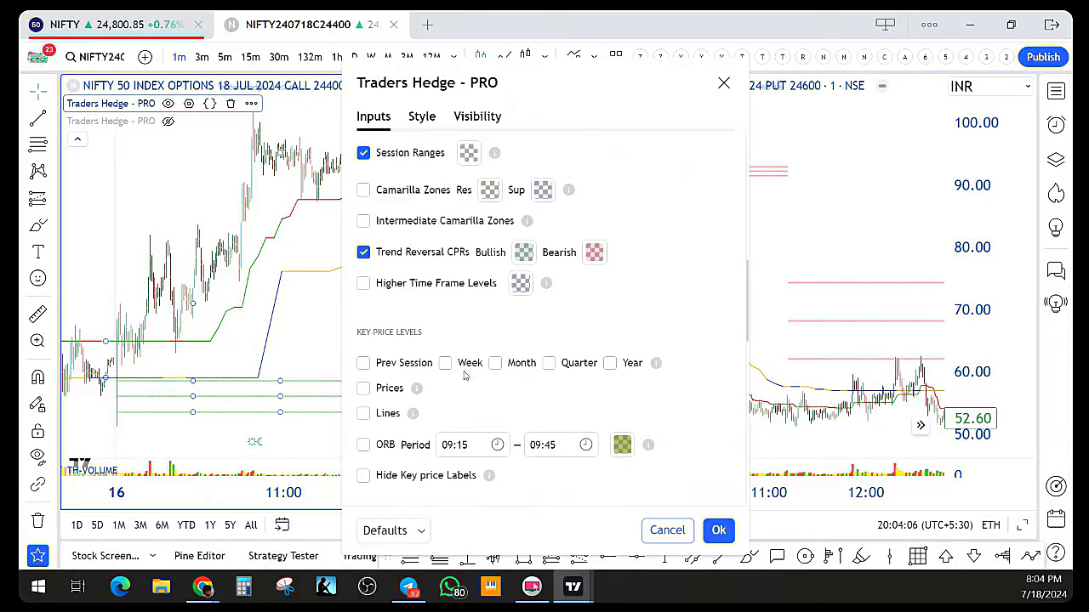
pyautogui.scroll(-6, 461, 387)
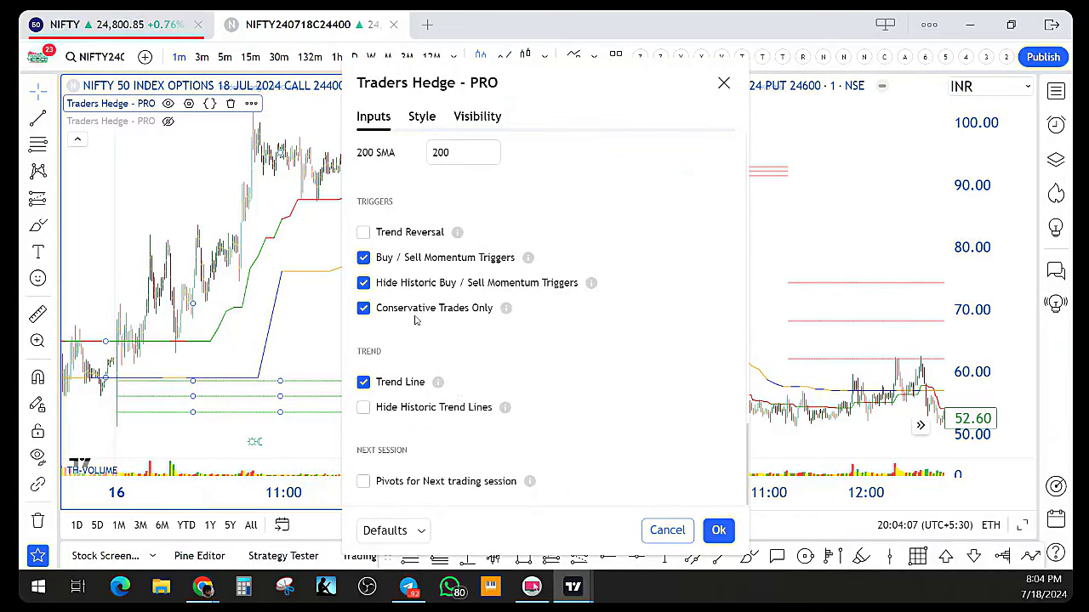
pyautogui.click(367, 288)
pyautogui.scroll(12, 562, 241)
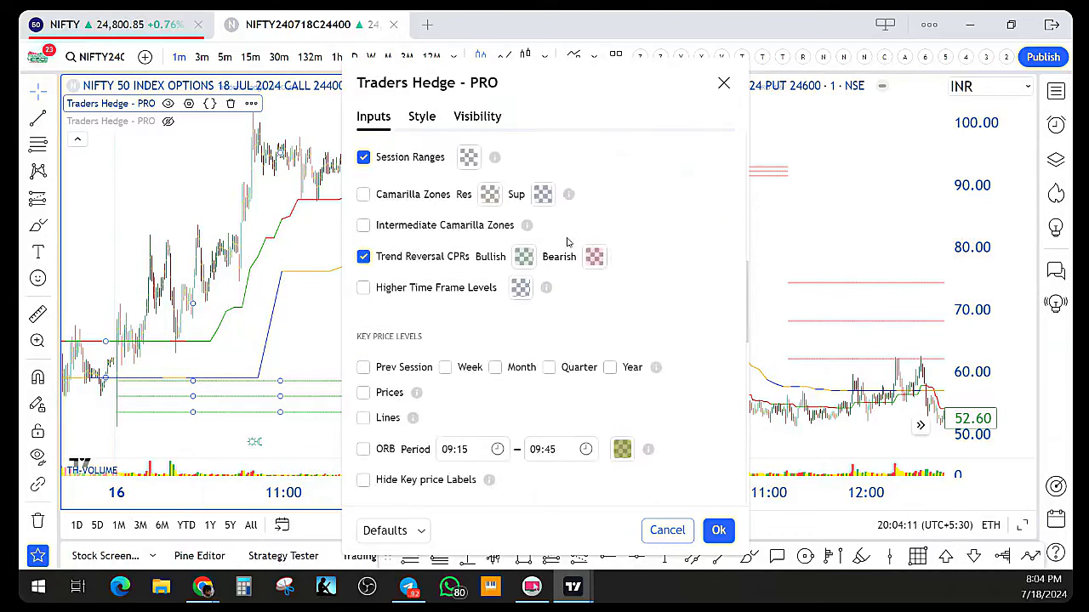
pyautogui.scroll(8, 567, 242)
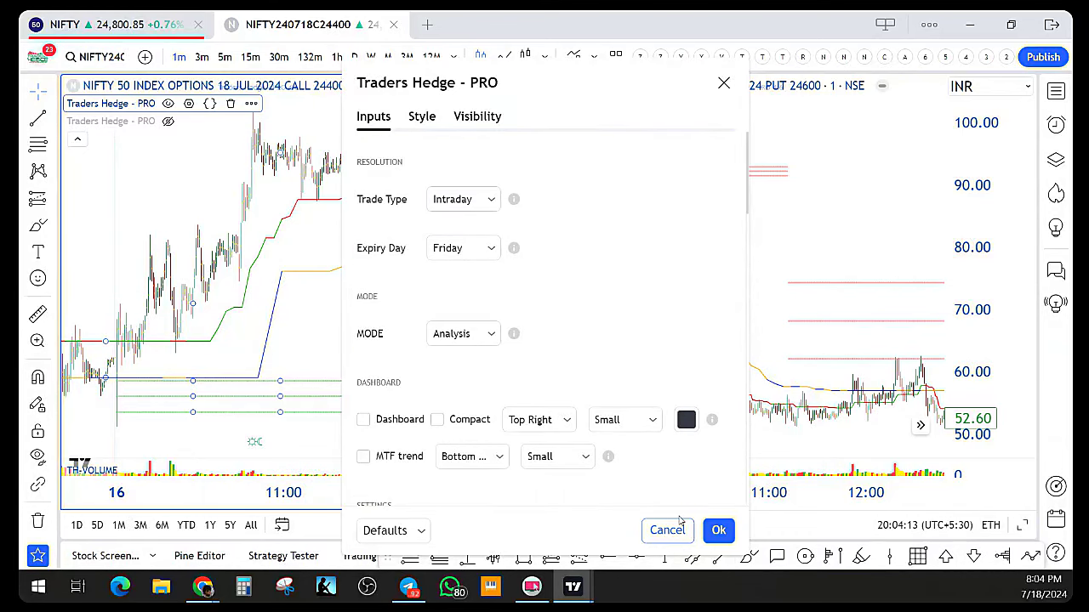
pyautogui.click(718, 530)
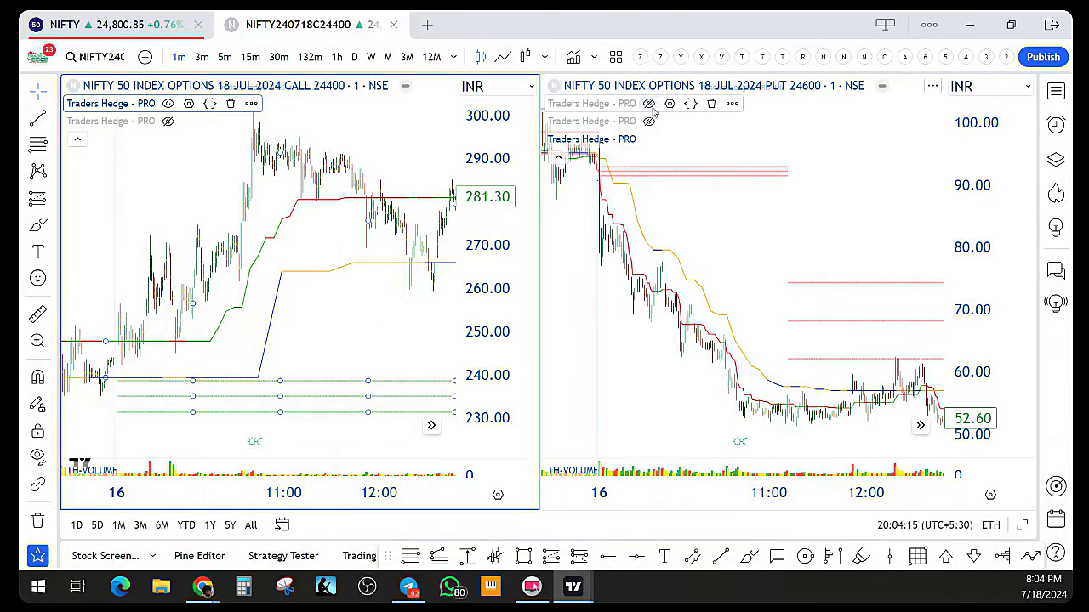
# Turn off Hide Historic Buy / Sell Momentum Triggers for the 24600 put chart's visible Traders Hedge - PRO indicator and apply the settings
pyautogui.click(697, 238)
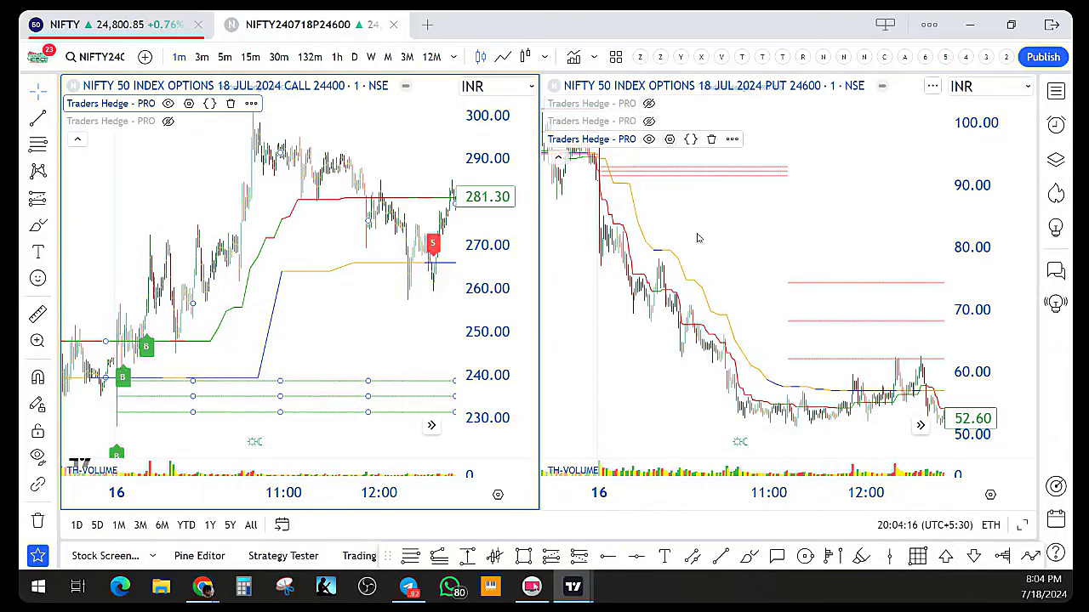
pyautogui.doubleClick(772, 346)
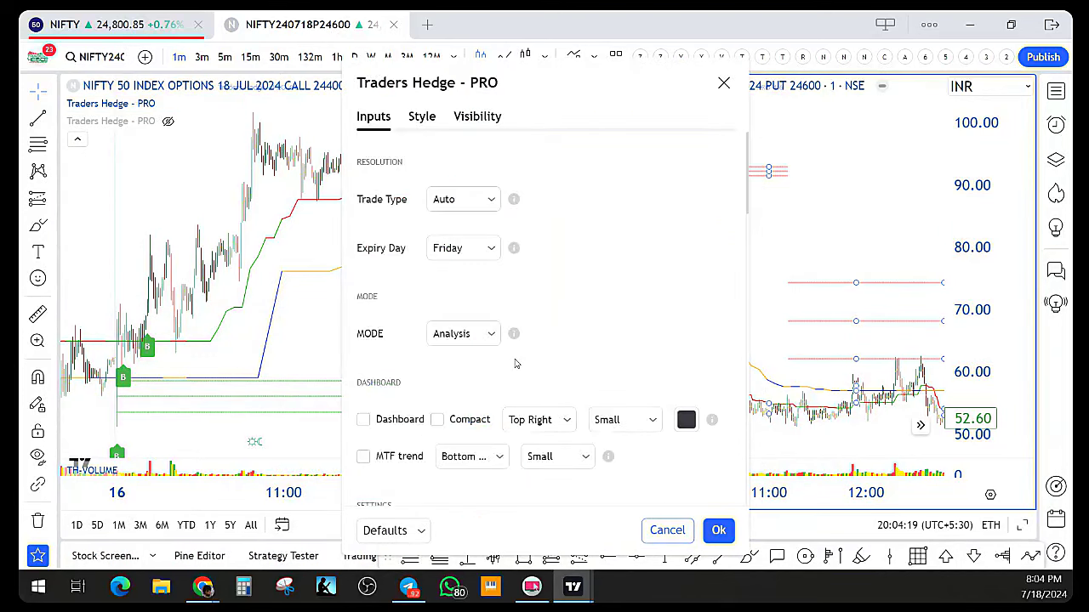
pyautogui.scroll(-15, 514, 363)
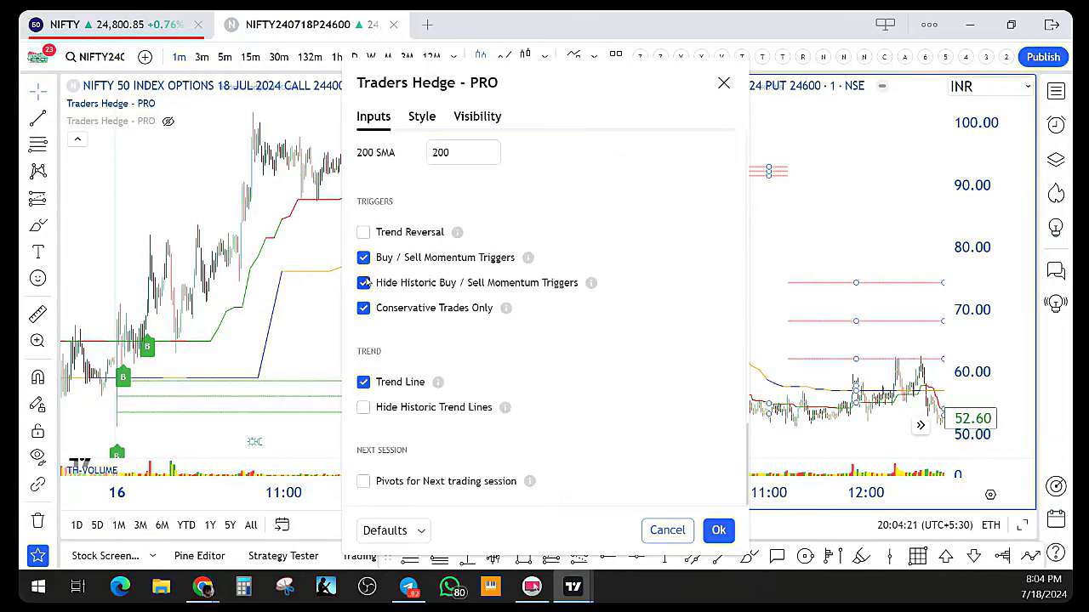
pyautogui.click(364, 283)
pyautogui.click(718, 528)
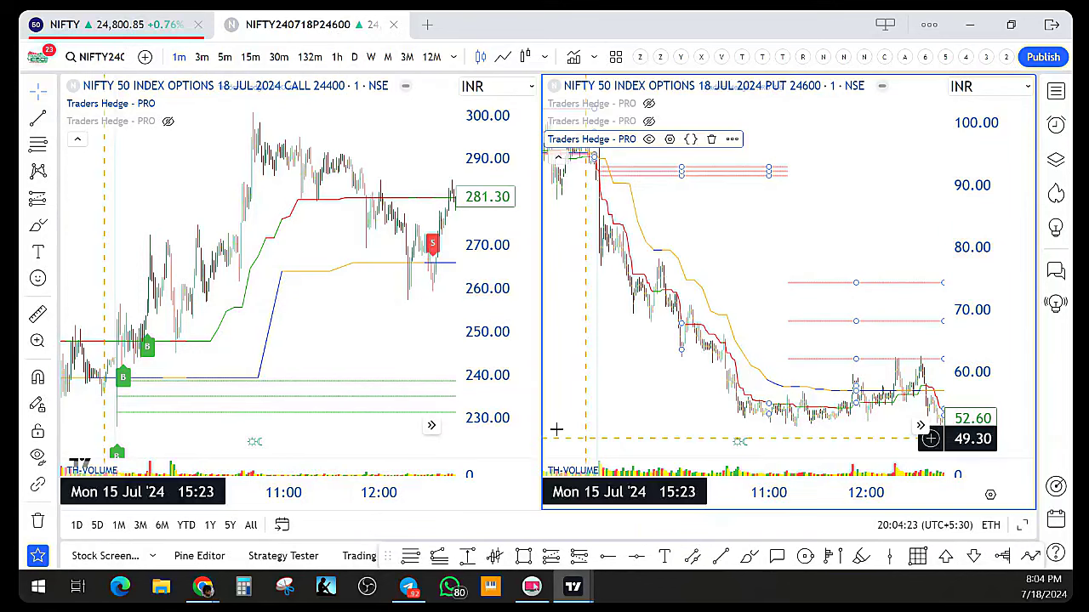
pyautogui.click(392, 330)
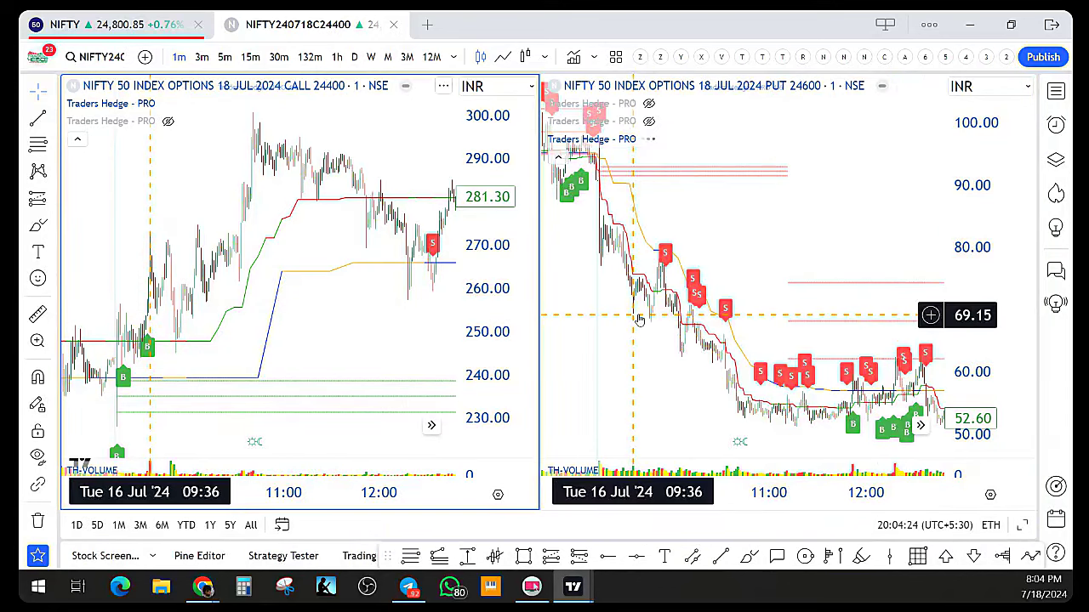
pyautogui.moveTo(669, 359); pyautogui.dragTo(698, 368)
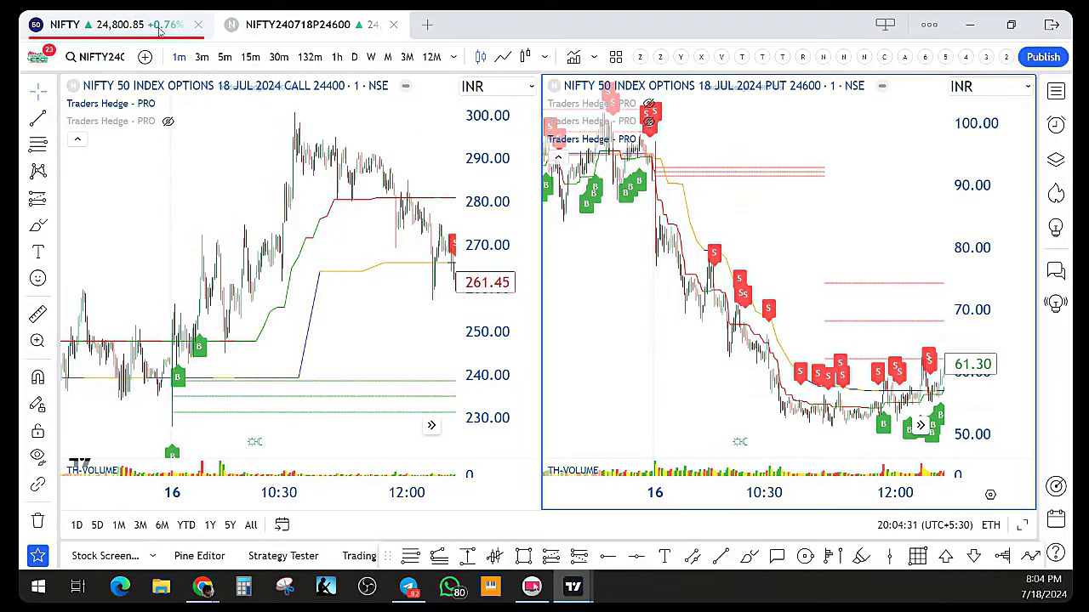
# Examine the buy and sell triggers on the NIFTY 5-minute chart for 18 July against the preceding sessions back to 15 July
pyautogui.click(139, 24)
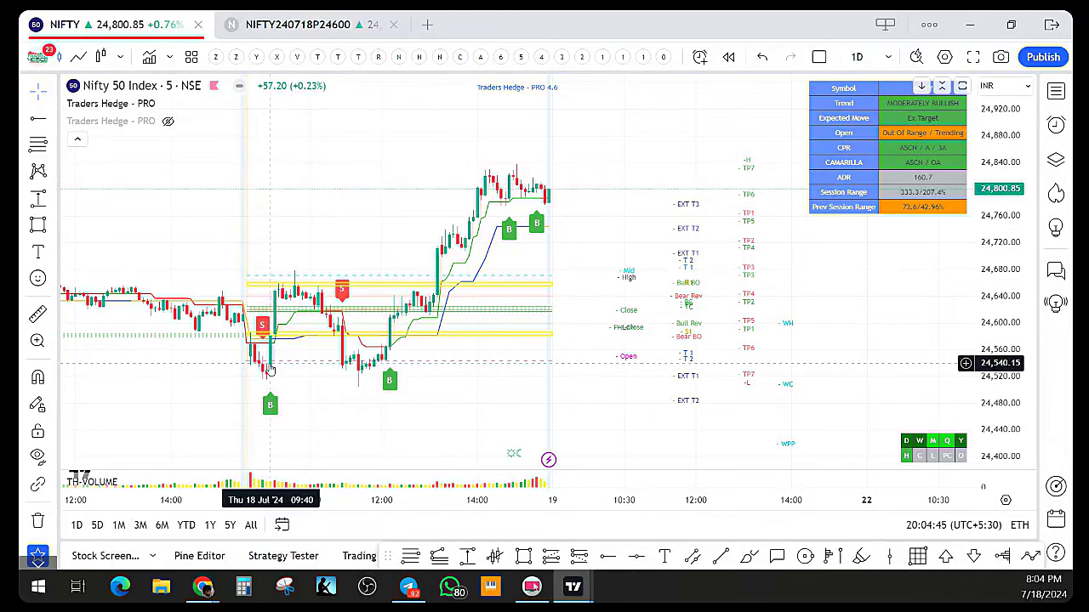
pyautogui.scroll(1, 274, 366)
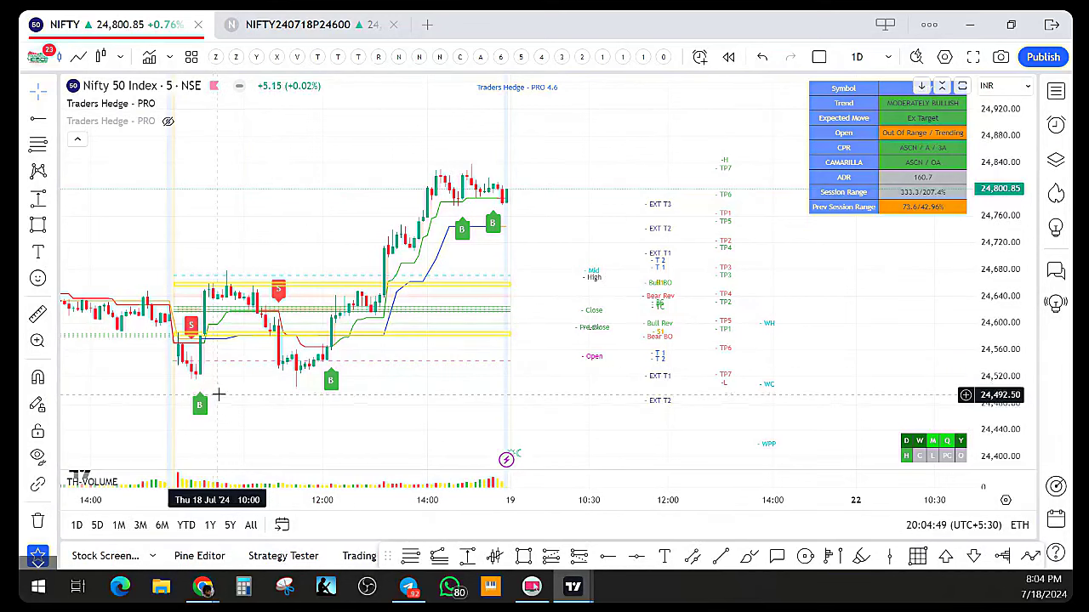
pyautogui.moveTo(214, 389); pyautogui.dragTo(255, 397)
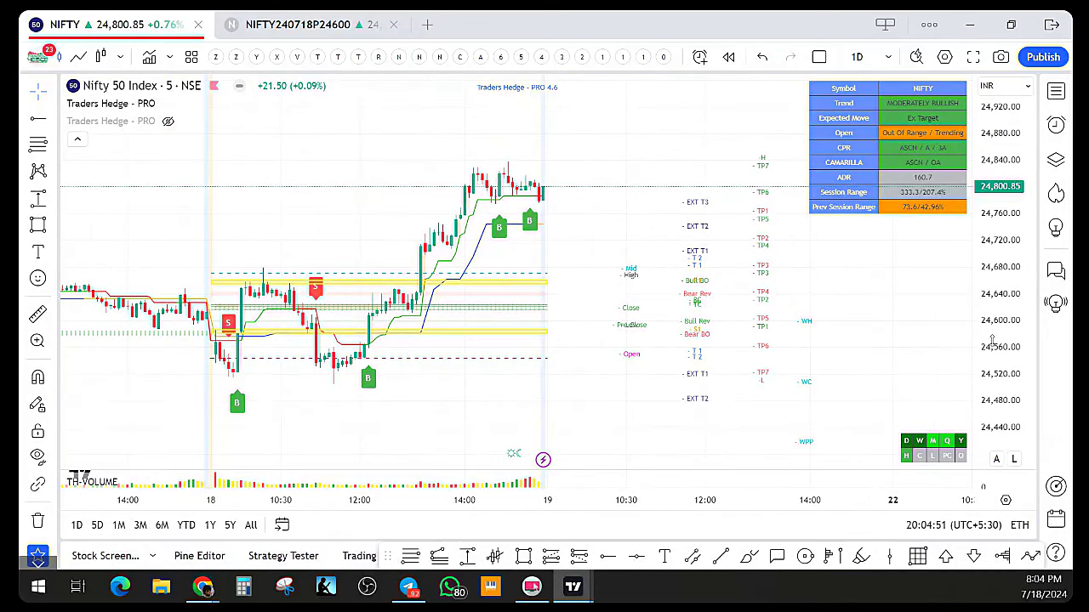
pyautogui.moveTo(992, 340); pyautogui.dragTo(999, 296)
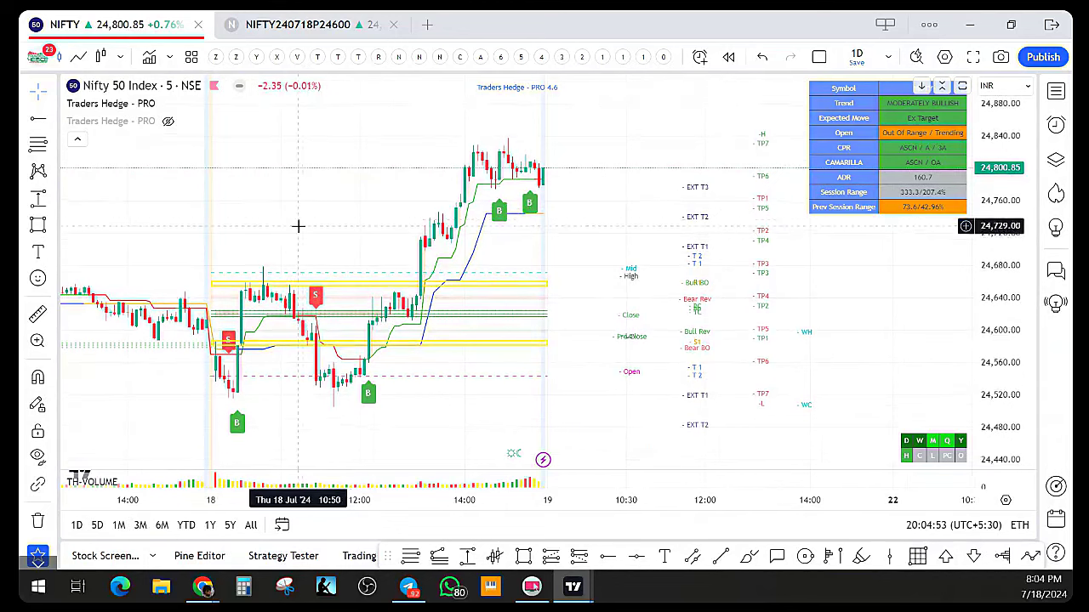
pyautogui.moveTo(313, 230); pyautogui.dragTo(333, 230)
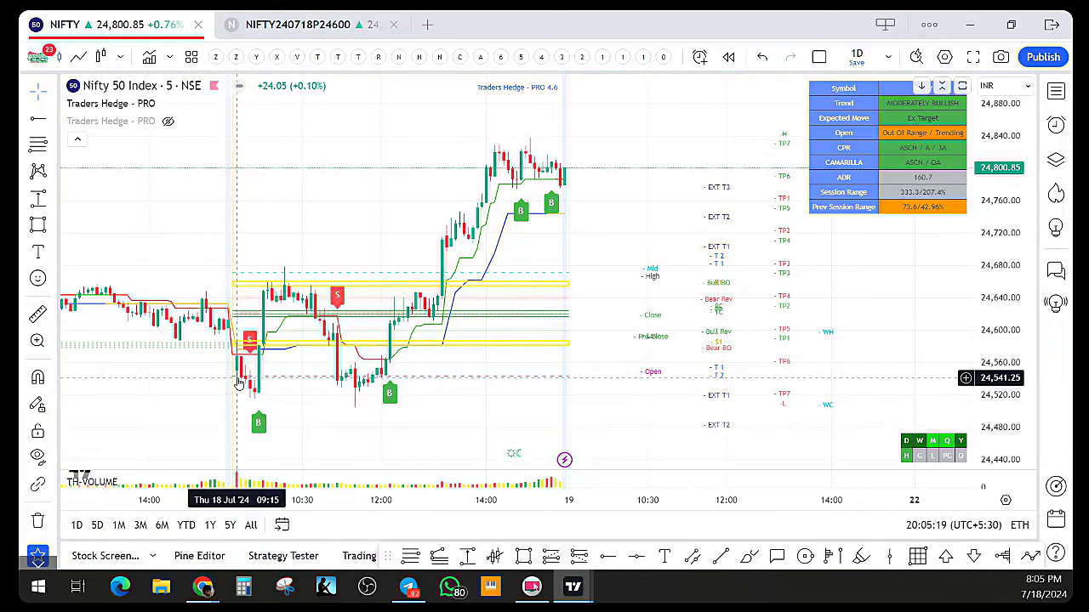
pyautogui.scroll(-5, 239, 383)
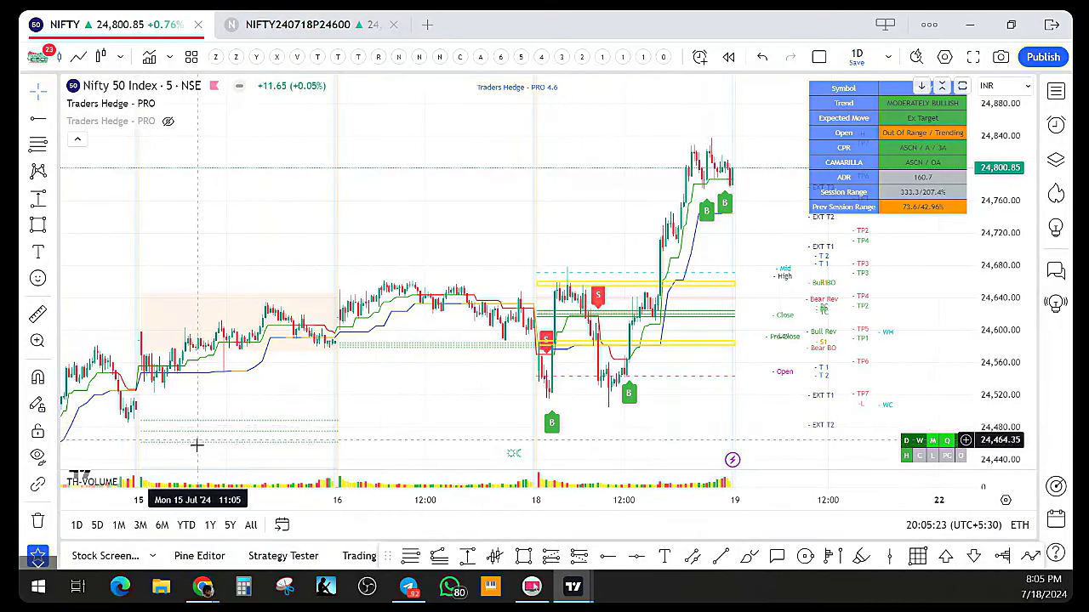
pyautogui.scroll(3, 284, 434)
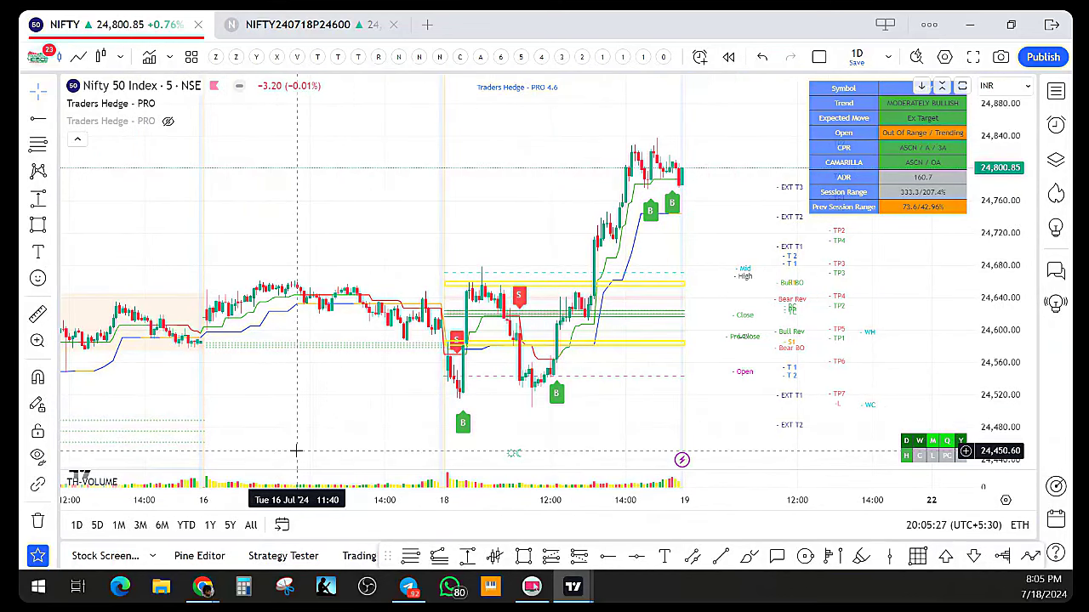
pyautogui.scroll(-1, 403, 396)
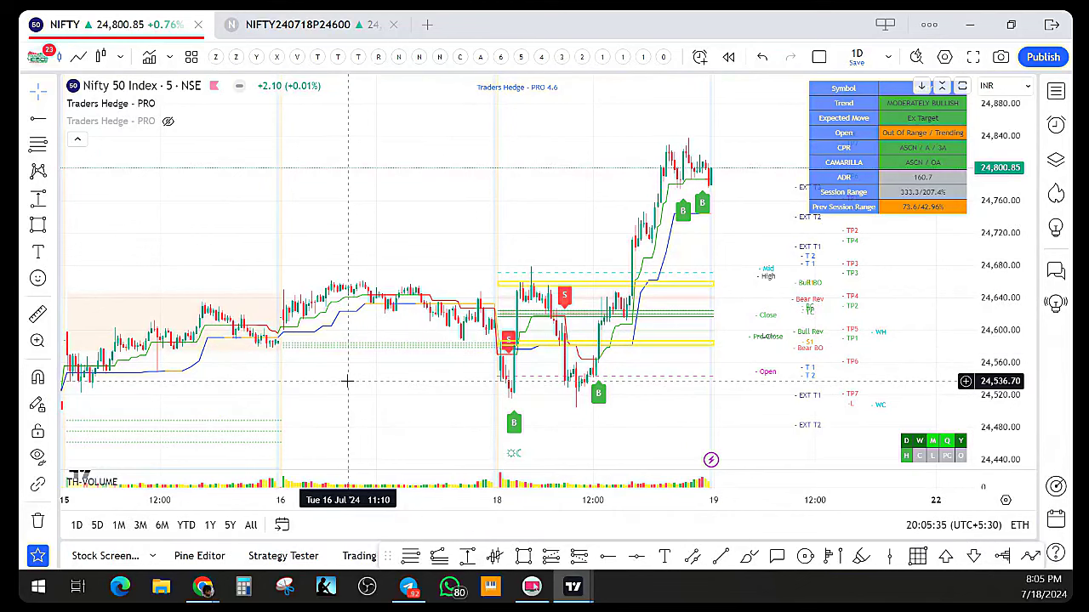
pyautogui.scroll(-2, 347, 382)
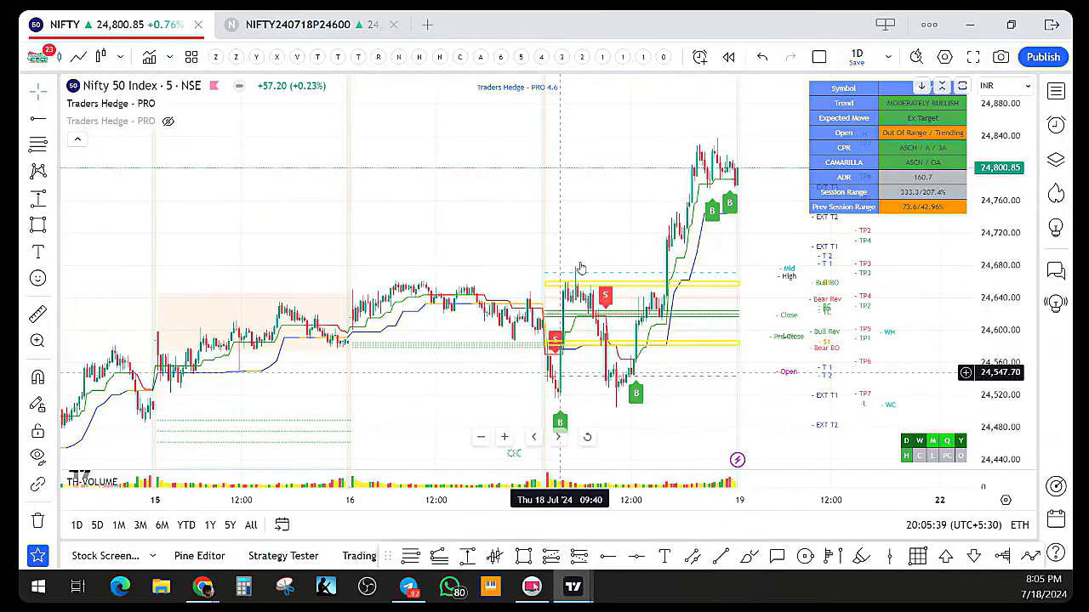
pyautogui.scroll(2, 527, 338)
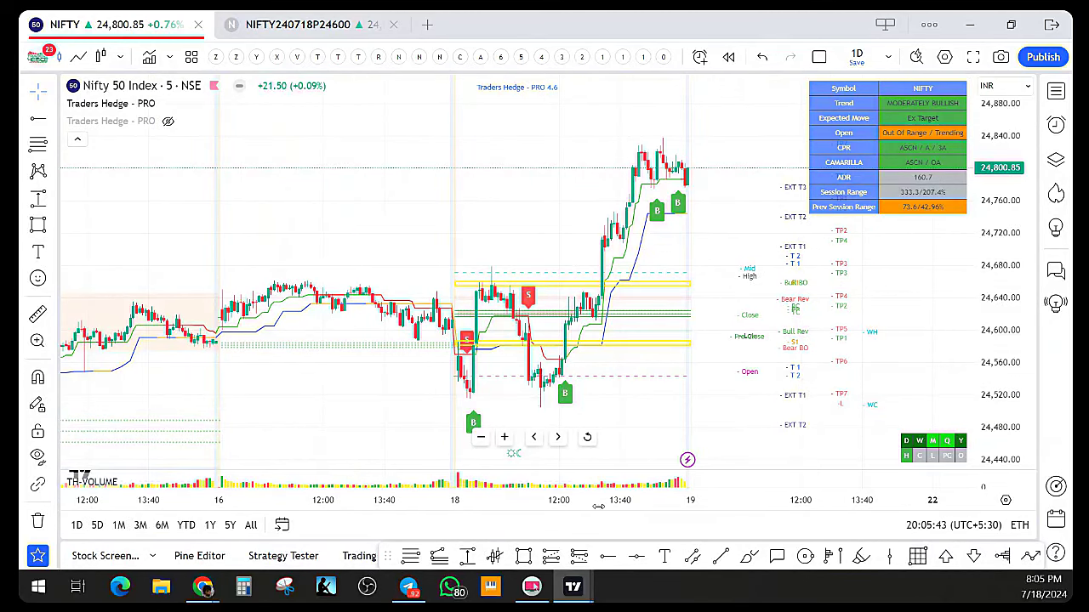
pyautogui.scroll(1, 386, 396)
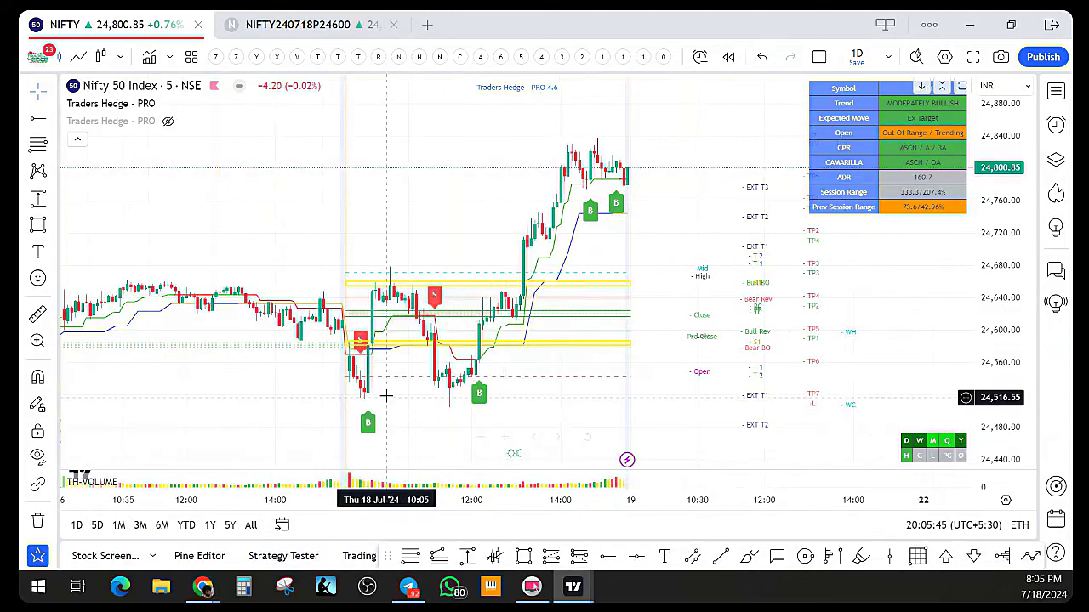
pyautogui.scroll(-1, 388, 393)
pyautogui.scroll(-1, 372, 384)
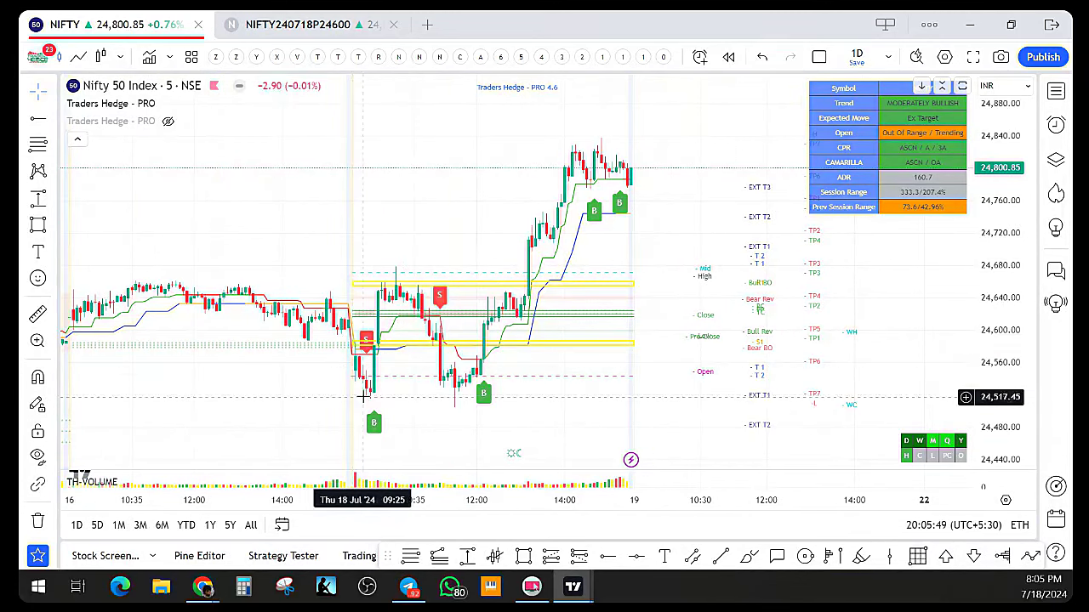
pyautogui.scroll(-1, 363, 396)
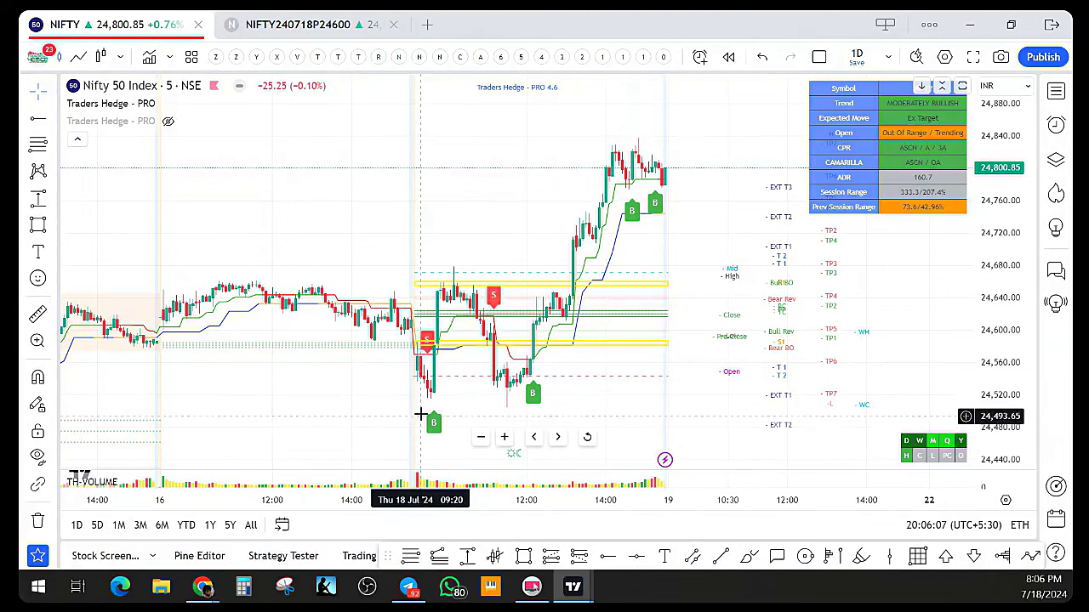
# Compare the 16 July triggers on the 24400 call and 24600 put charts, and compress the call chart's price scale
pyautogui.click(289, 20)
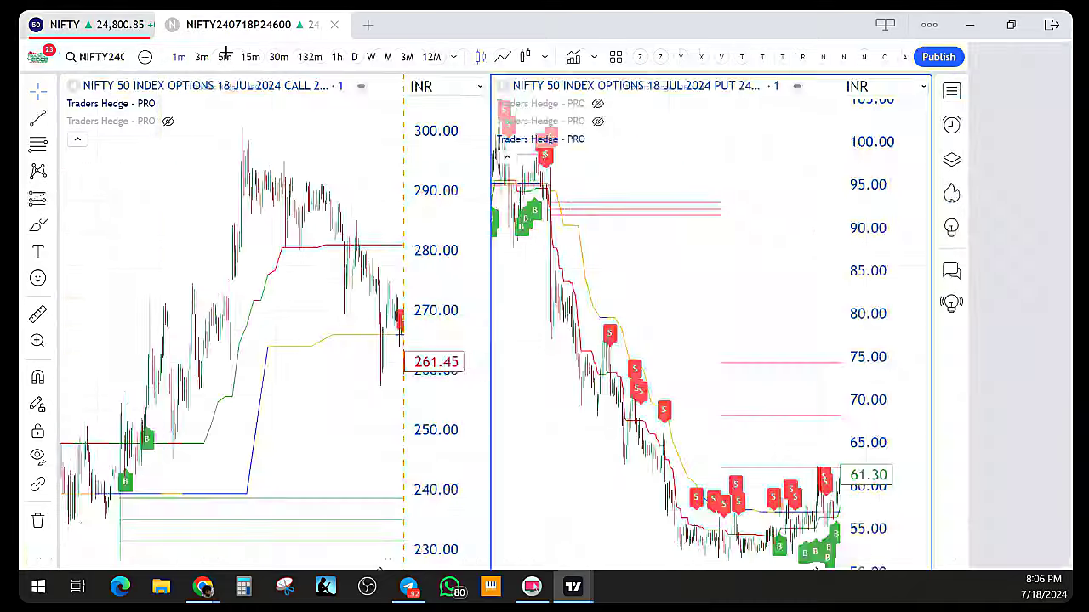
pyautogui.click(110, 24)
pyautogui.click(289, 24)
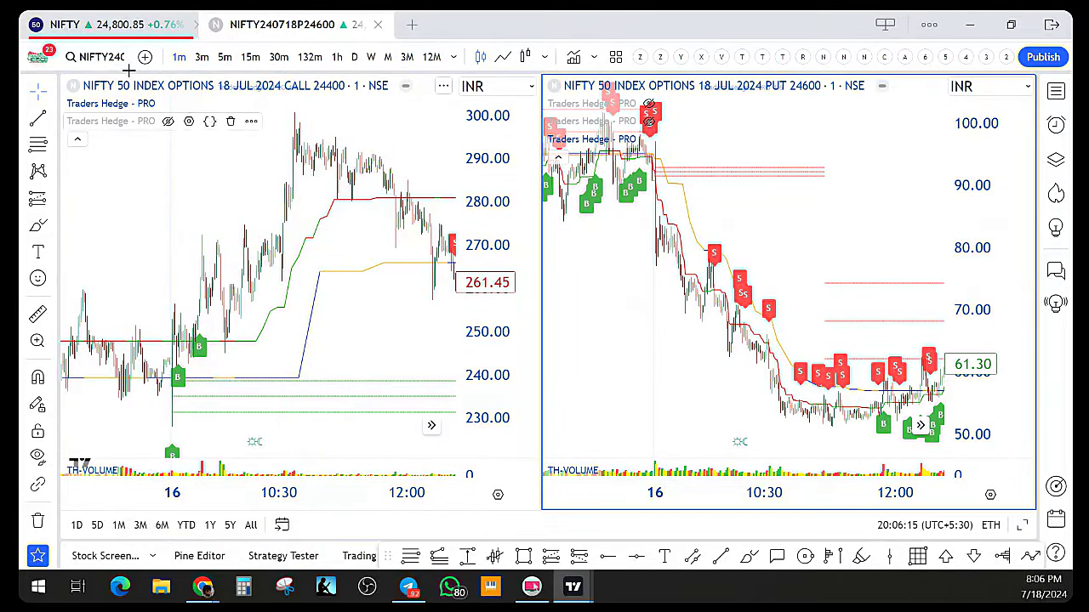
pyautogui.click(122, 24)
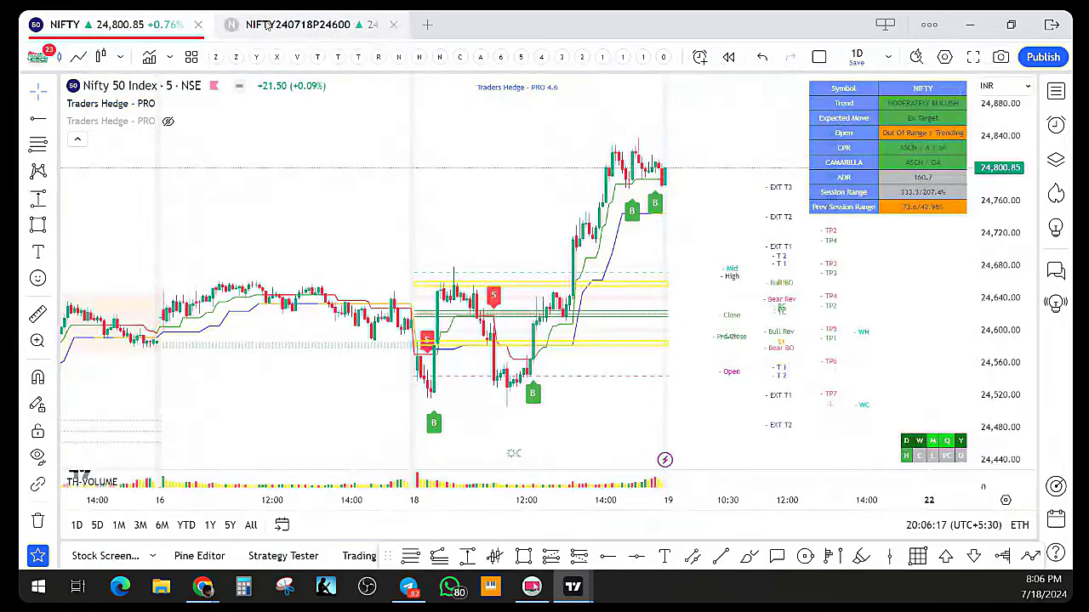
pyautogui.click(294, 24)
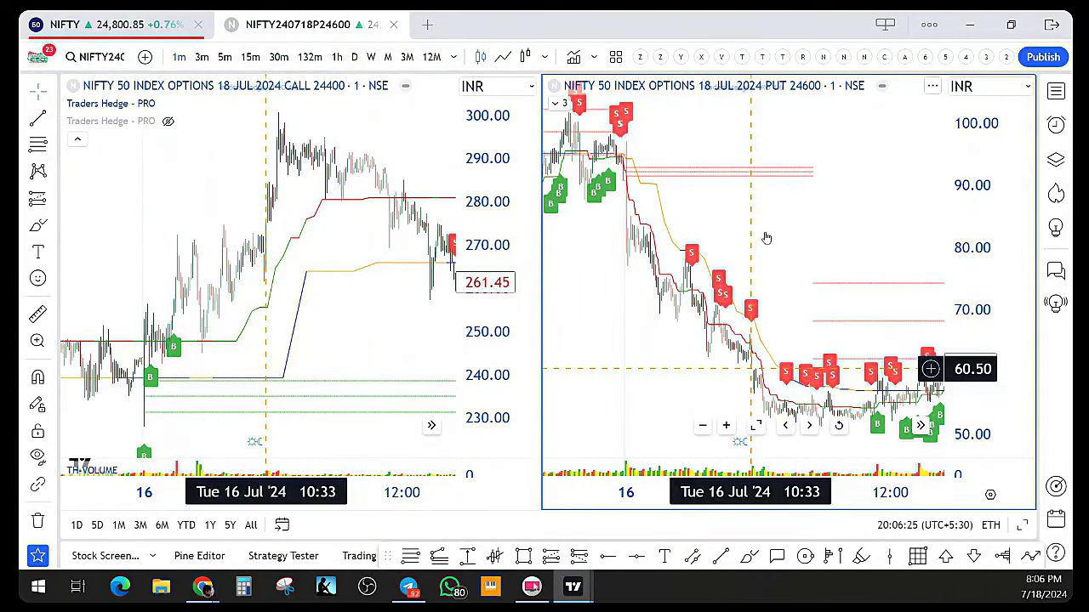
pyautogui.scroll(-2, 766, 235)
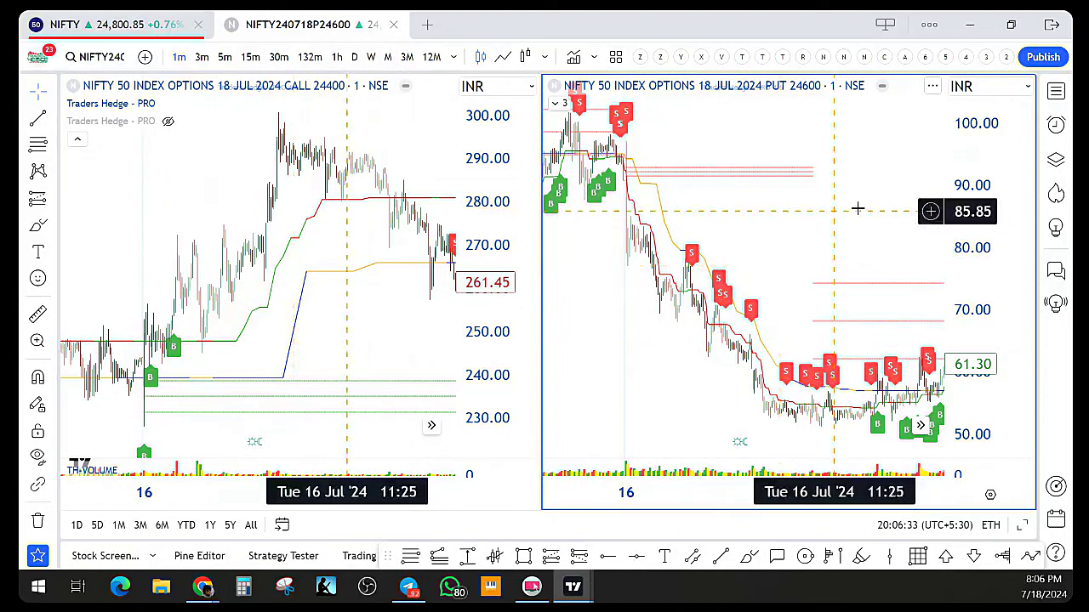
pyautogui.scroll(-1, 868, 277)
pyautogui.scroll(1, 866, 278)
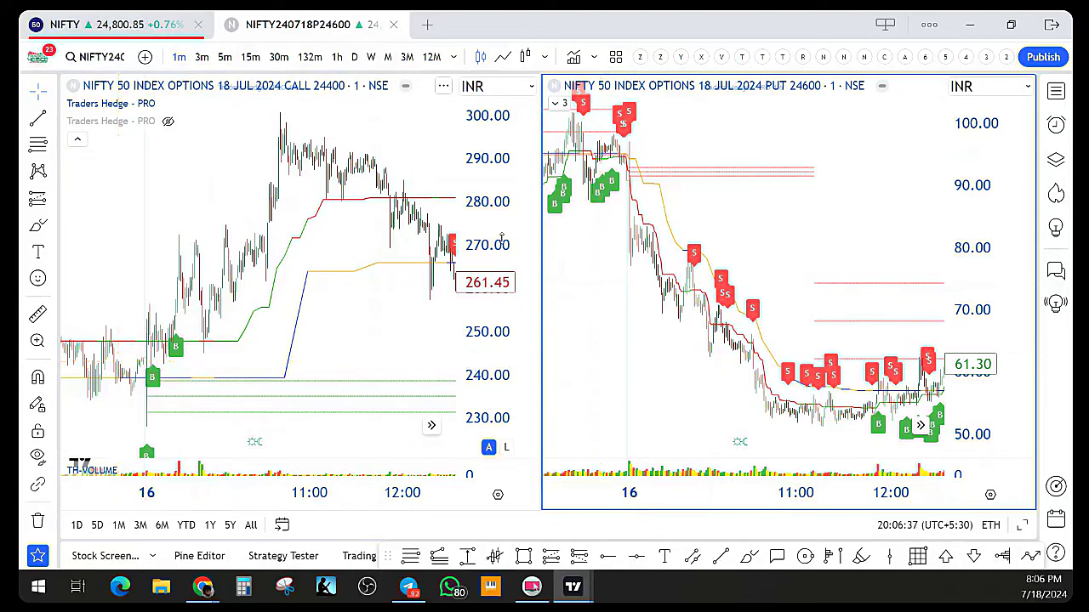
pyautogui.moveTo(502, 218); pyautogui.dragTo(495, 322)
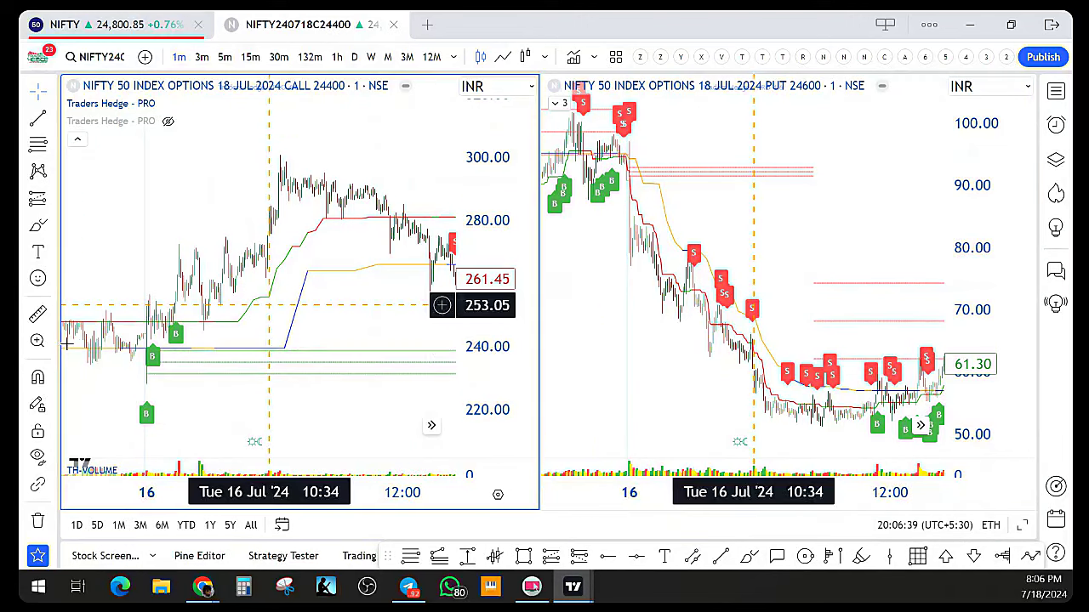
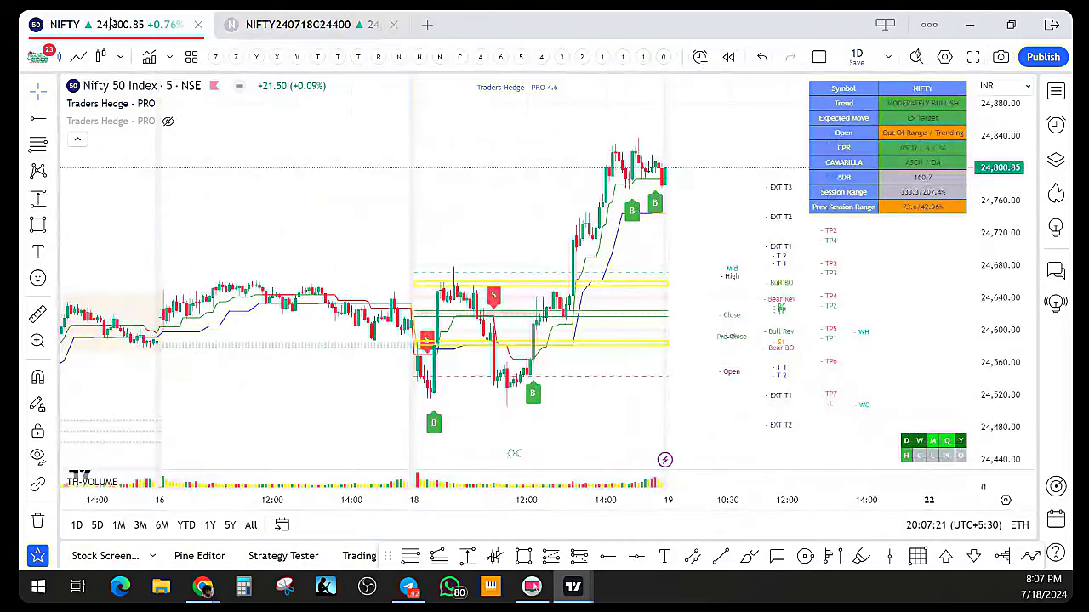
# Review the 16 to 18 July price action on the NIFTY chart and return to the option charts
pyautogui.scroll(3, 346, 423)
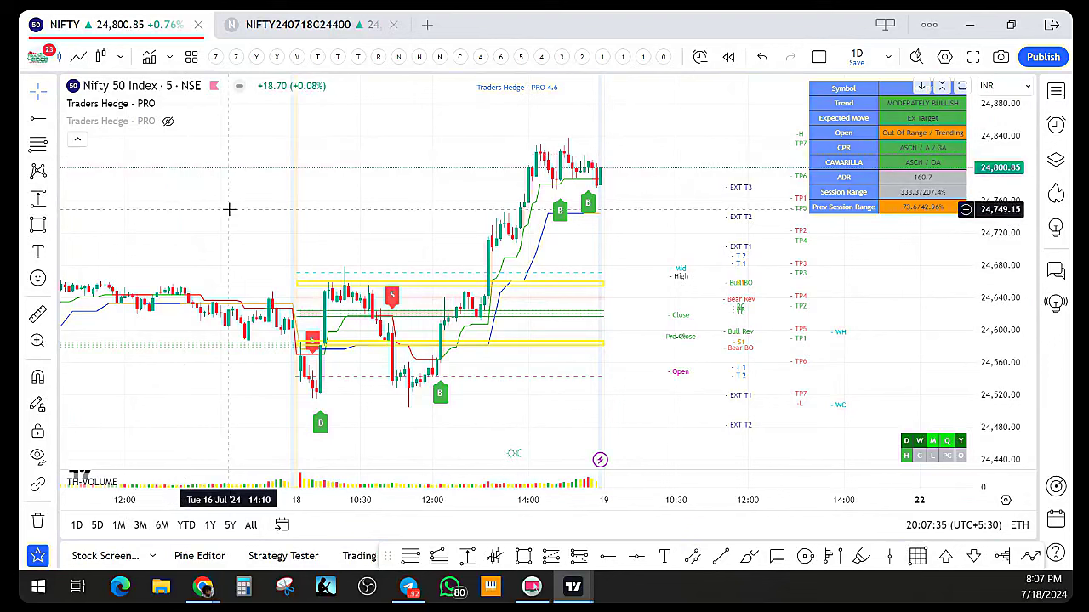
pyautogui.scroll(2, 230, 209)
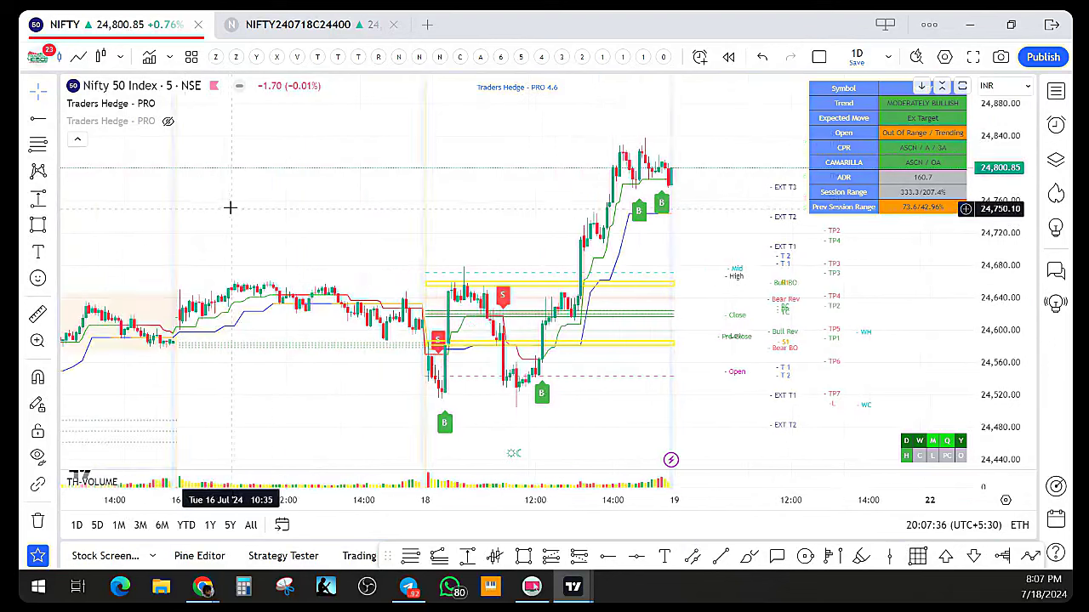
pyautogui.click(258, 26)
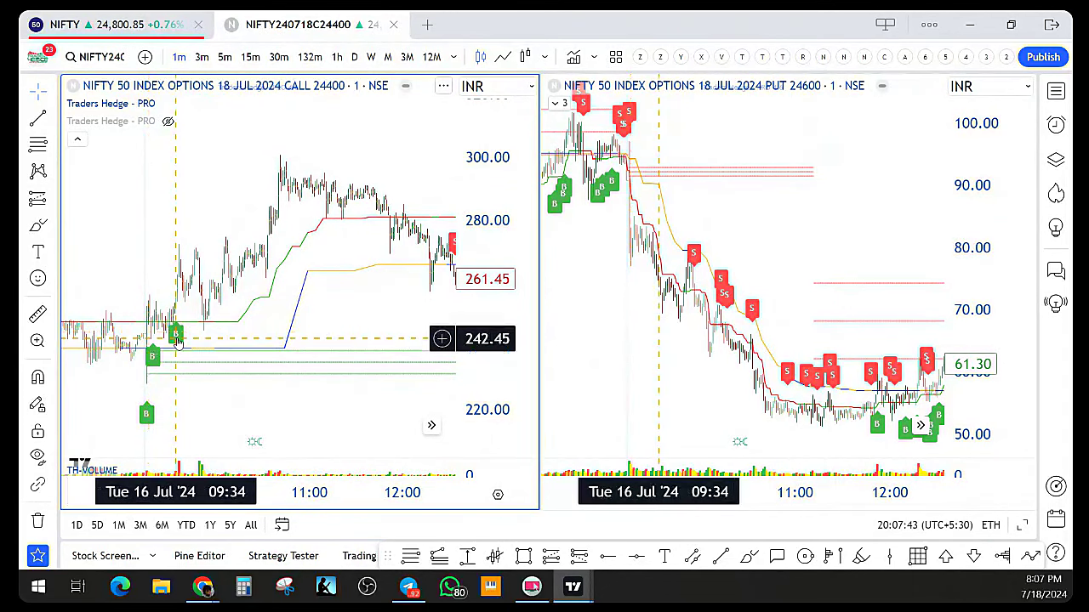
# Circle the 16 July 09:34 breakout candle above the second buy trigger on the 24400 call chart with the Brush
pyautogui.hscroll(1, 194, 204)
pyautogui.hscroll(-4, 200, 218)
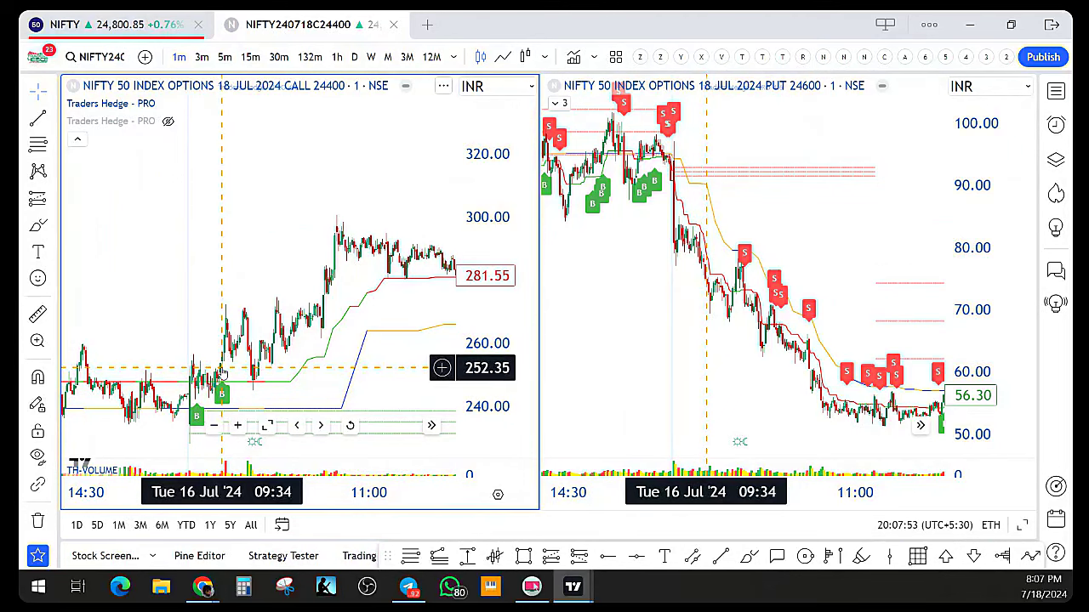
pyautogui.moveTo(223, 426)
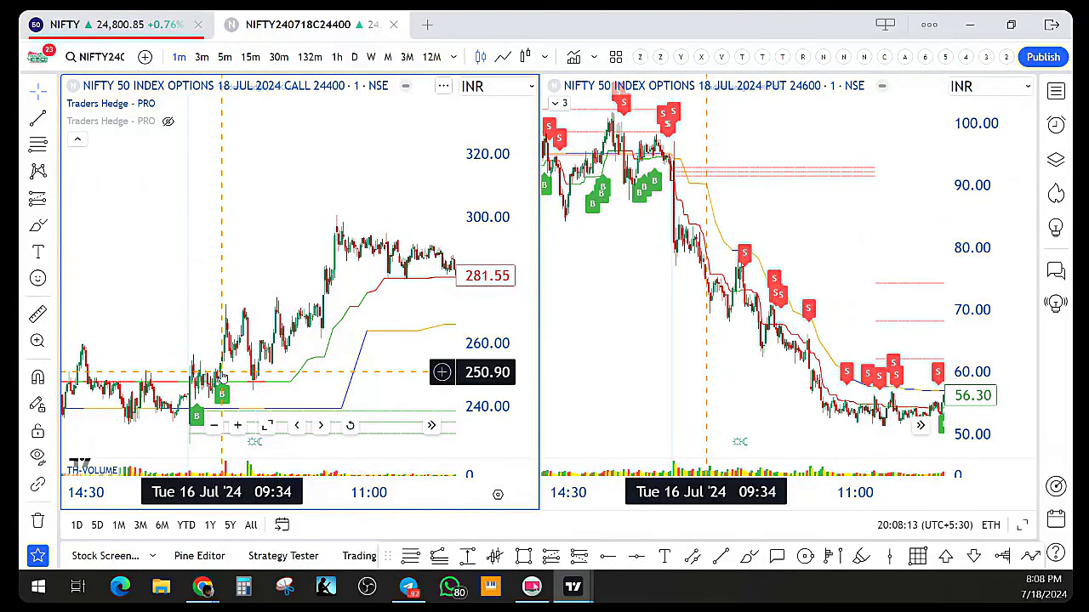
pyautogui.scroll(3, 221, 374)
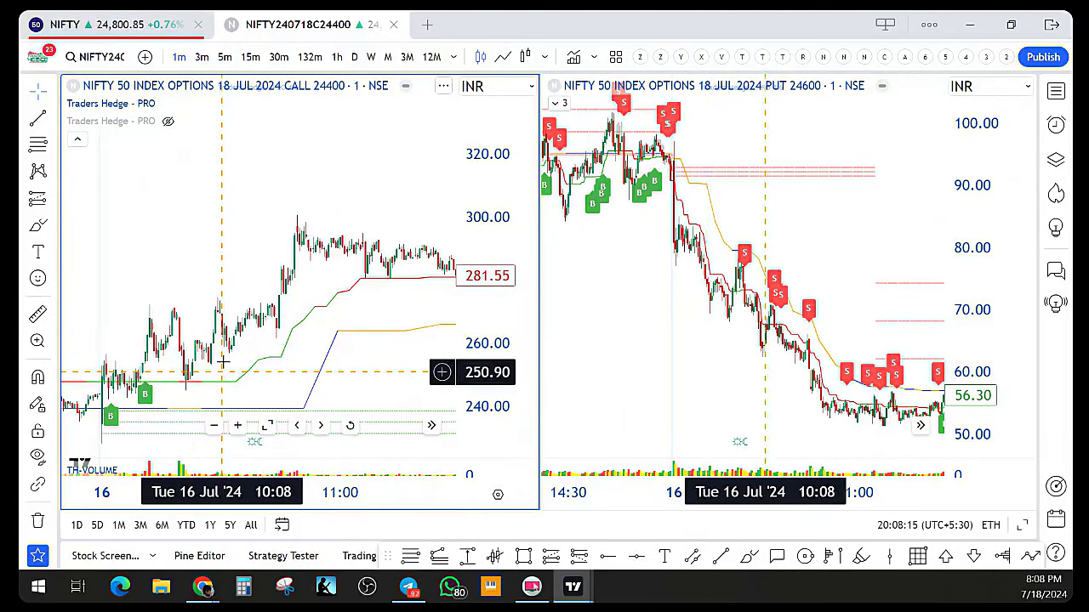
pyautogui.moveTo(289, 264)
pyautogui.mouseDown()
pyautogui.moveTo(380, 252)
pyautogui.moveTo(281, 258)
pyautogui.moveTo(297, 273)
pyautogui.mouseUp()
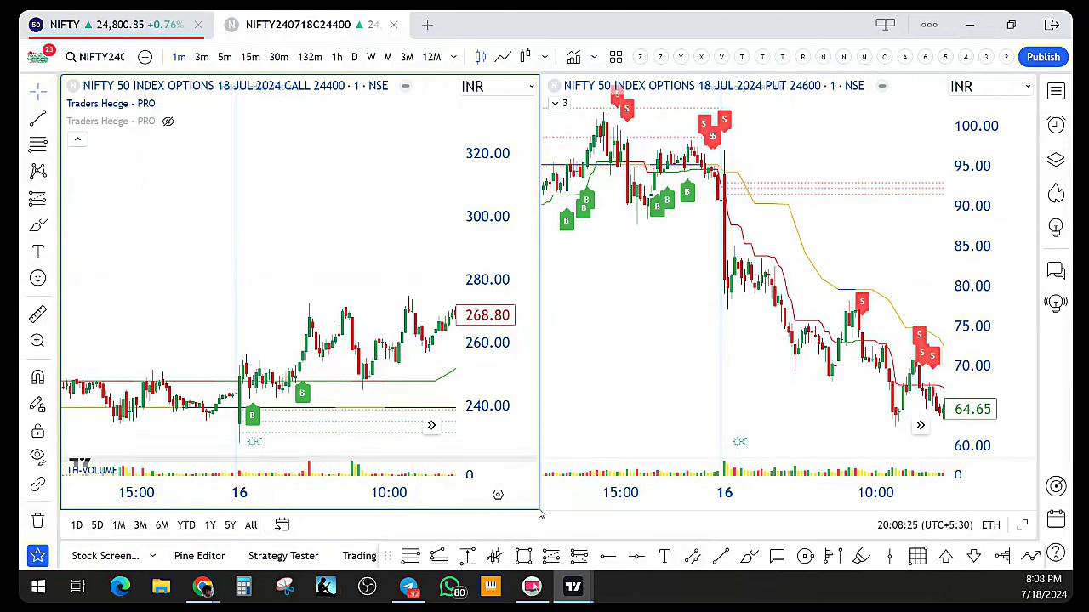
pyautogui.click(749, 556)
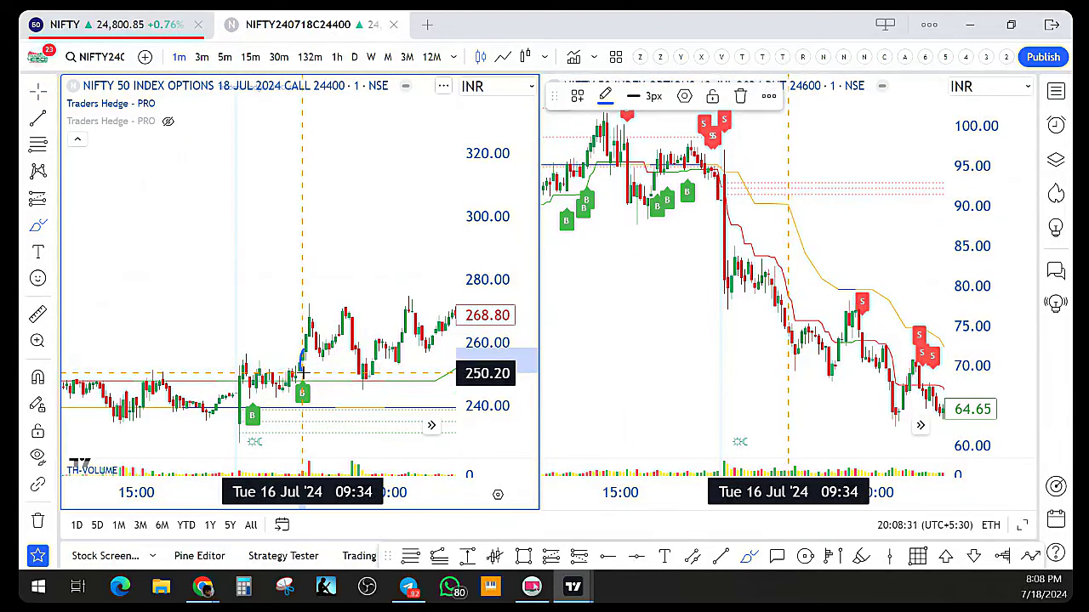
pyautogui.moveTo(305, 367); pyautogui.dragTo(305, 356)
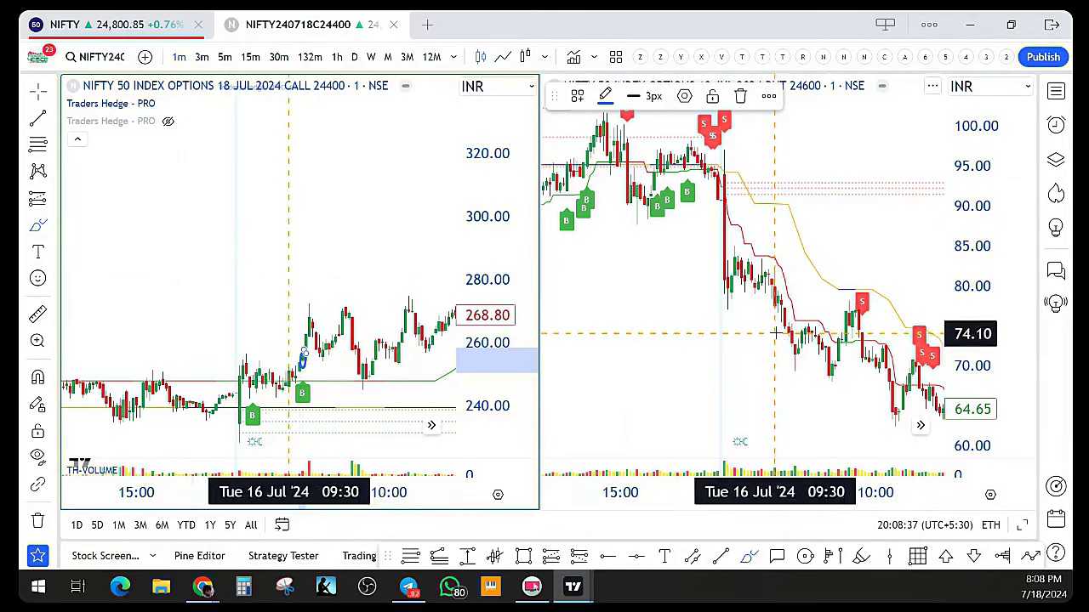
# Circle the matching 09:34 candle, the trend lines above it and the last sell trigger before the drop on the 24600 put chart
pyautogui.moveTo(786, 322); pyautogui.dragTo(785, 334)
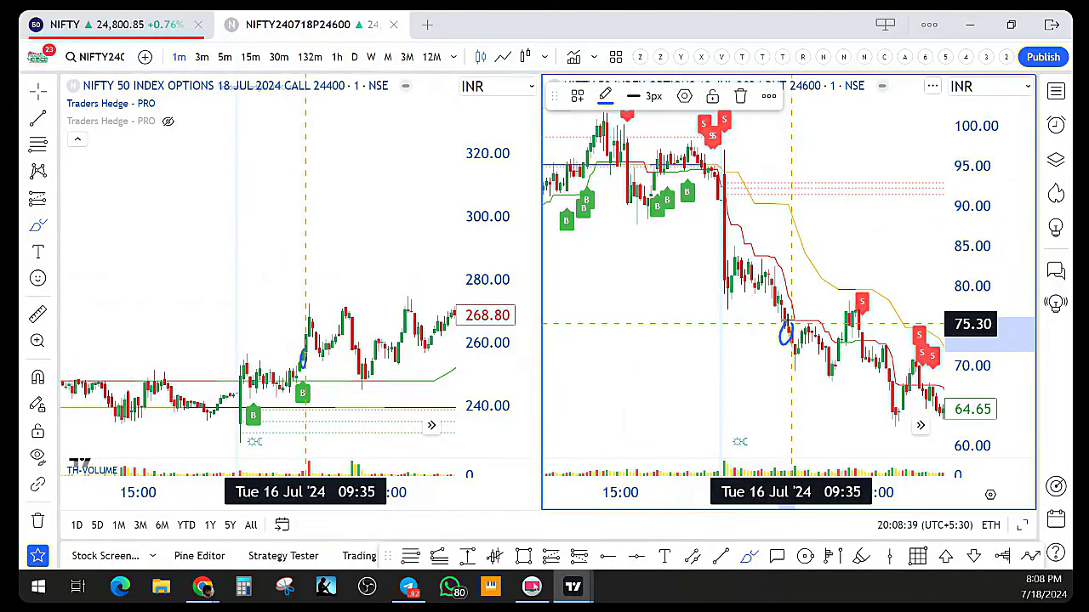
pyautogui.moveTo(797, 189)
pyautogui.mouseDown()
pyautogui.moveTo(777, 218)
pyautogui.moveTo(780, 274)
pyautogui.moveTo(793, 185)
pyautogui.mouseUp()
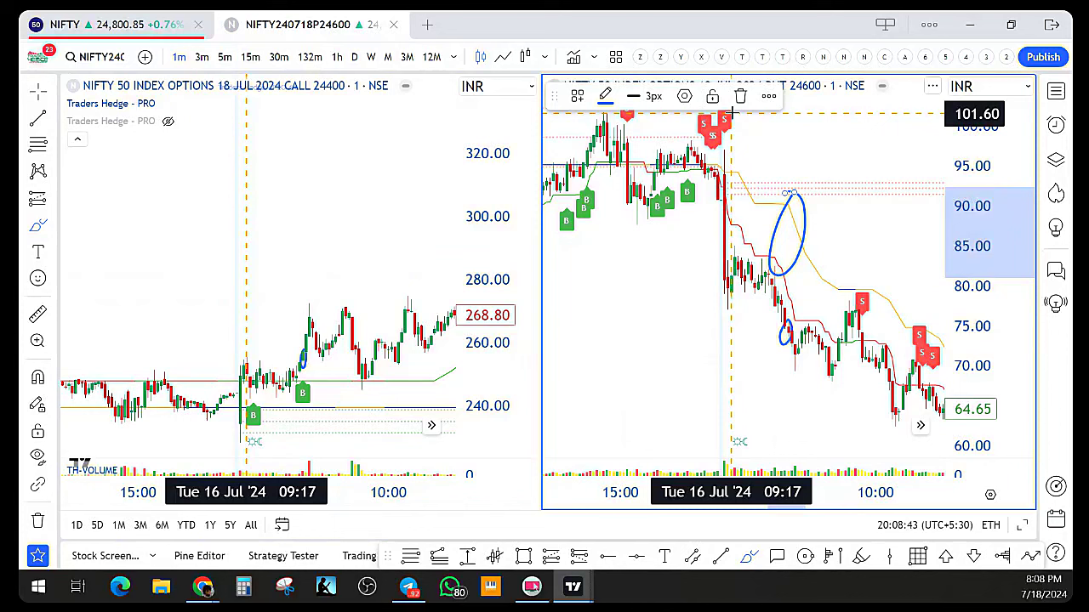
pyautogui.moveTo(730, 113)
pyautogui.mouseDown()
pyautogui.moveTo(722, 128)
pyautogui.moveTo(728, 112)
pyautogui.mouseUp()
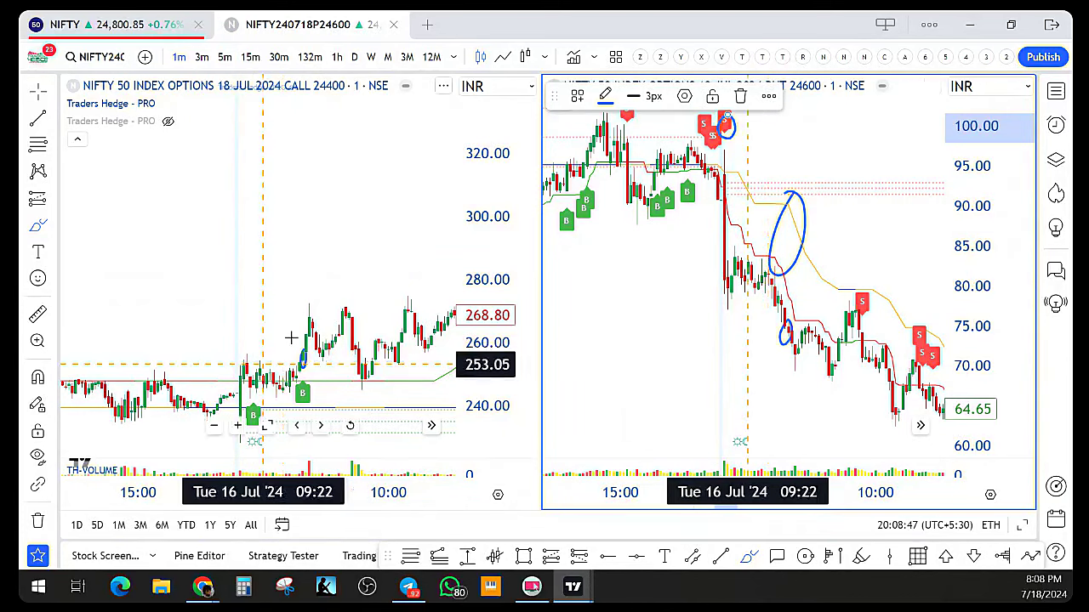
# Review the call chart's price action following the 09:34 candle, check the NIFTY 5-minute chart and return to the option charts
pyautogui.scroll(-1, 255, 374)
pyautogui.scroll(1, 334, 373)
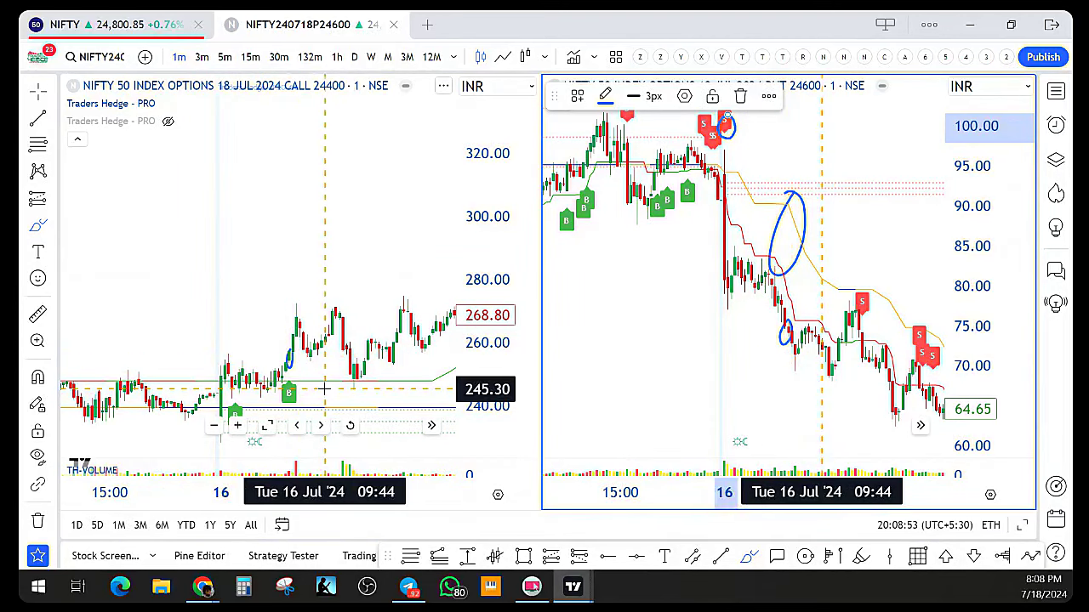
pyautogui.scroll(1, 291, 361)
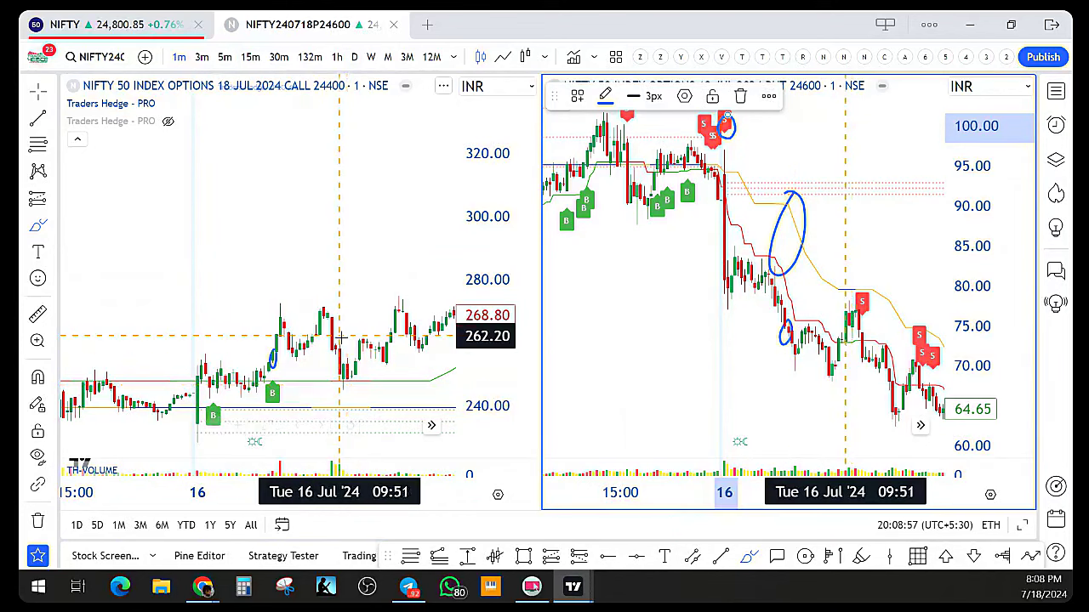
pyautogui.click(128, 25)
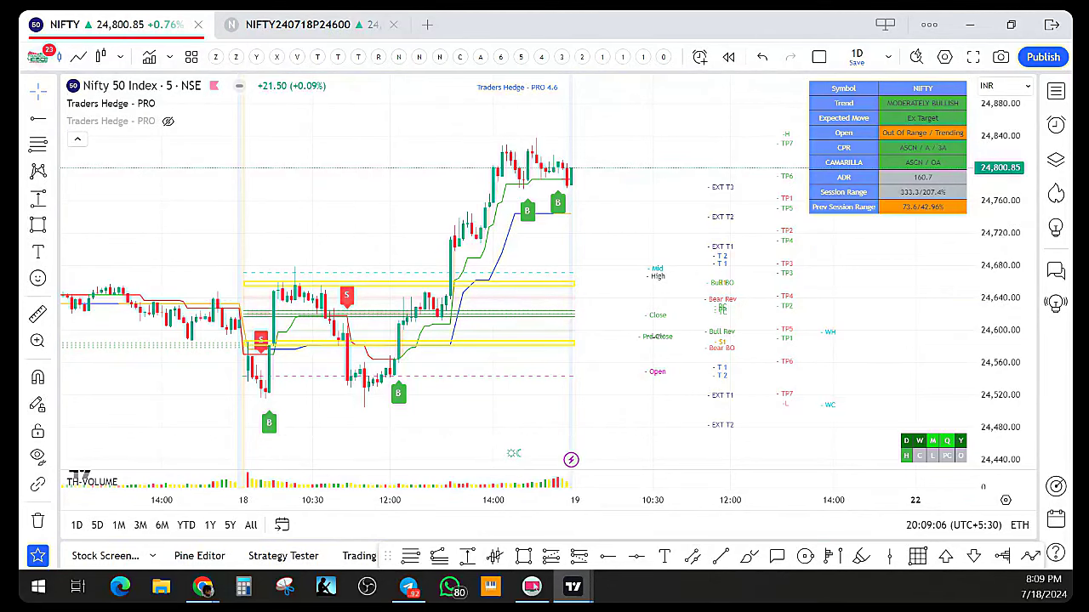
pyautogui.click(269, 26)
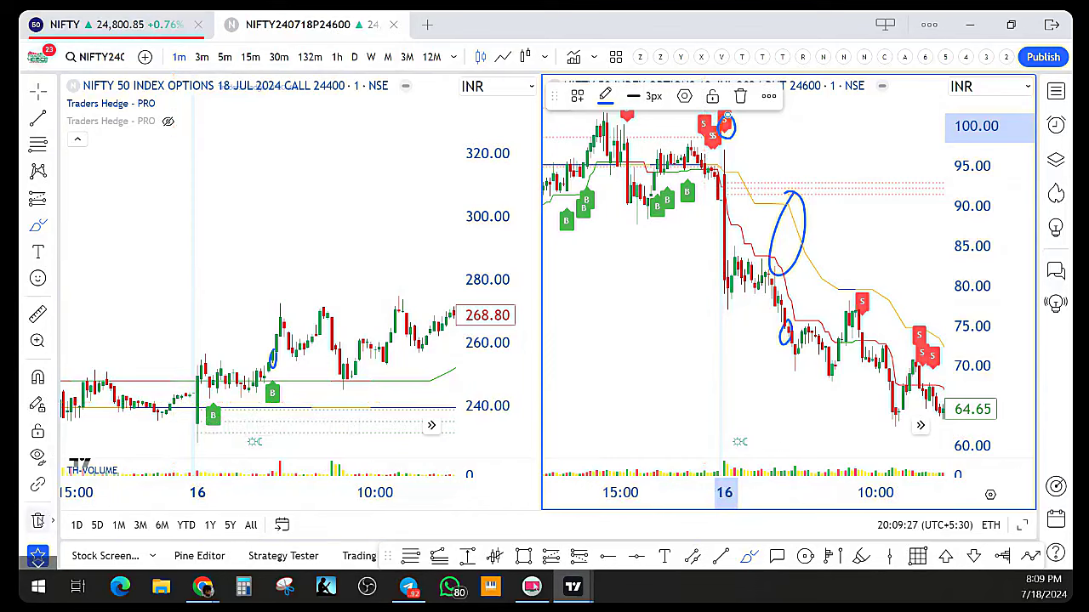
# Remove all brush drawings from the 24600 put chart and the 24400 call chart
pyautogui.click(38, 521)
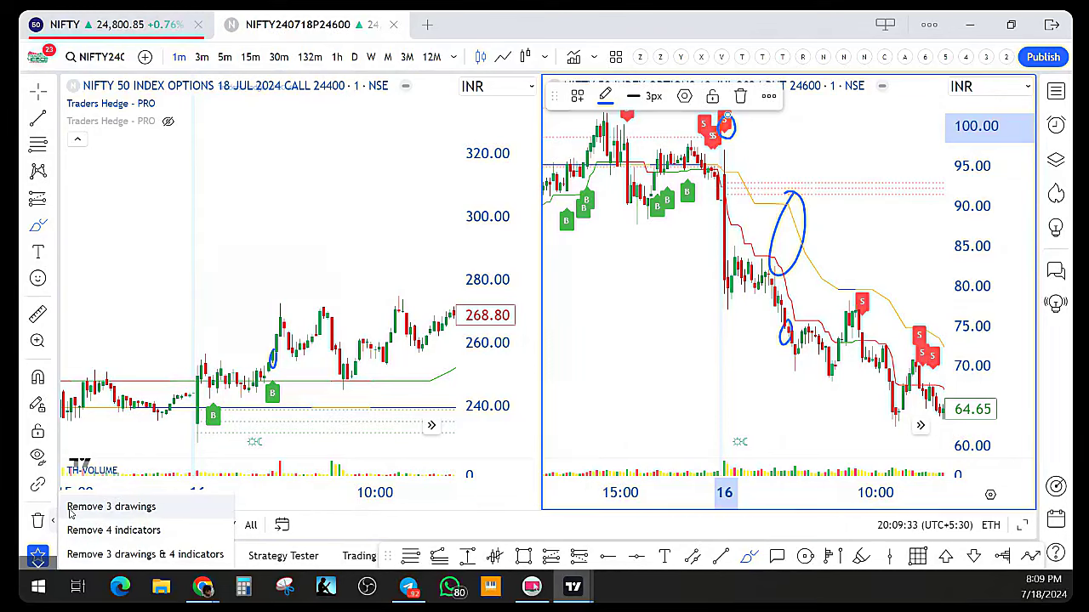
pyautogui.click(71, 507)
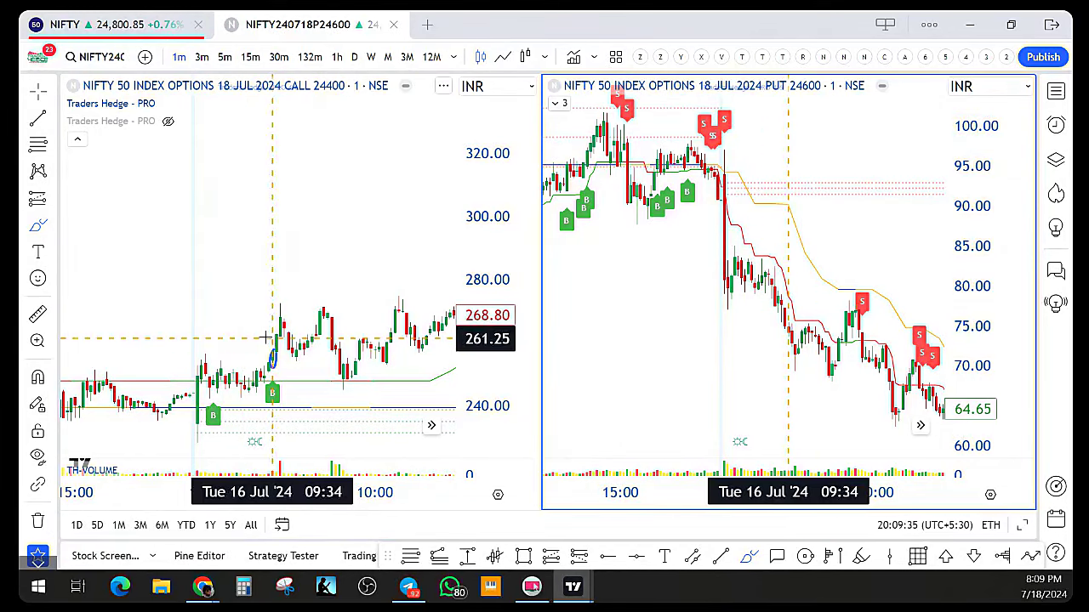
pyautogui.scroll(-2, 286, 293)
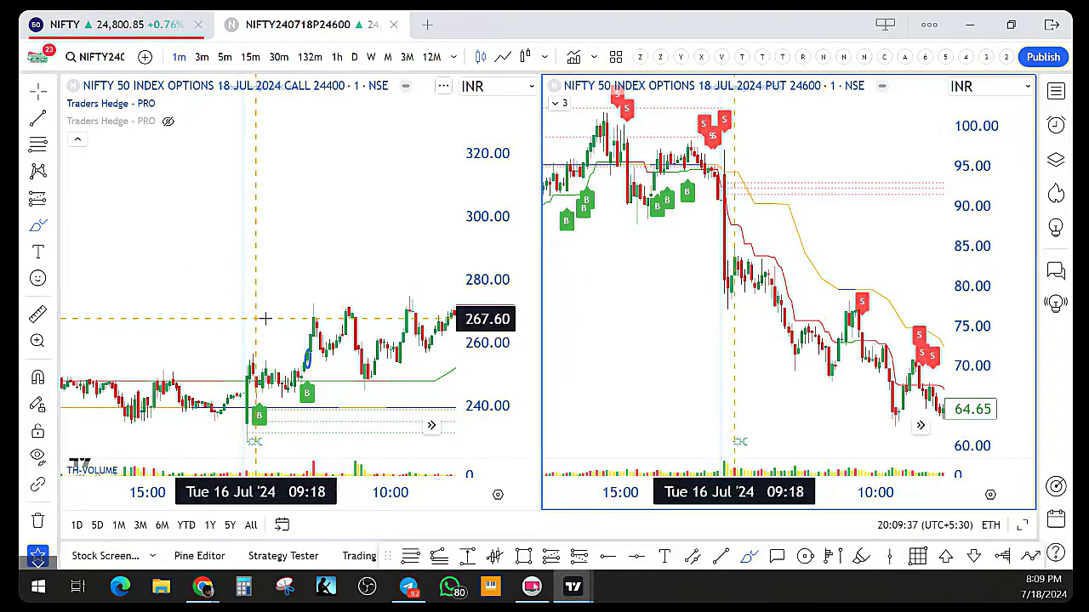
pyautogui.click(327, 280)
pyautogui.moveTo(297, 297); pyautogui.dragTo(262, 302)
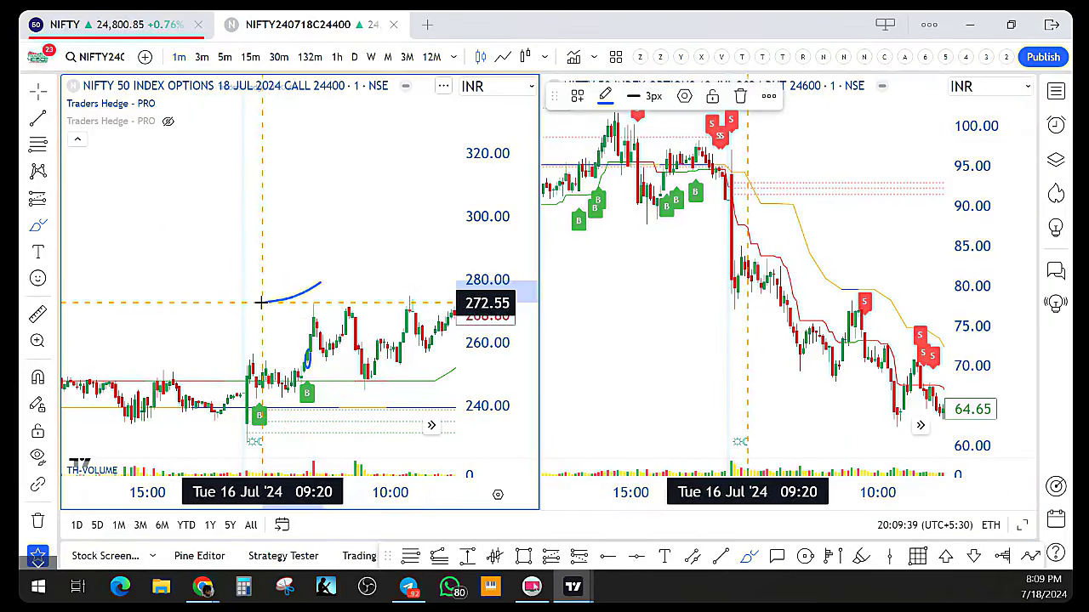
pyautogui.click(51, 522)
pyautogui.click(81, 515)
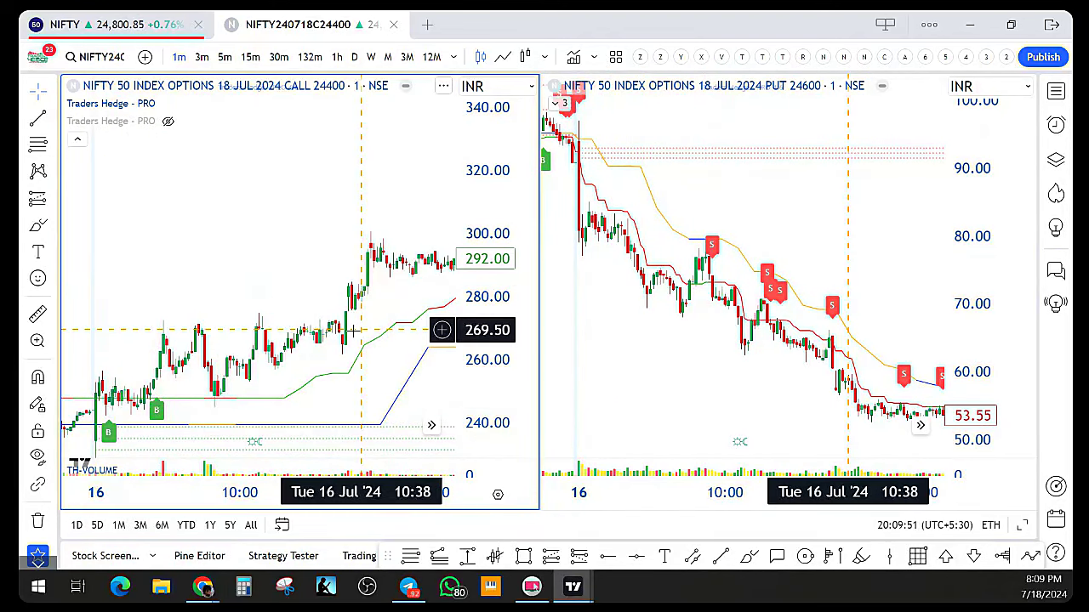
# Examine the 24400 call's 16 July rally up to midday against the put chart, referring to the NIFTY 5-minute chart
pyautogui.moveTo(360, 329); pyautogui.dragTo(153, 328)
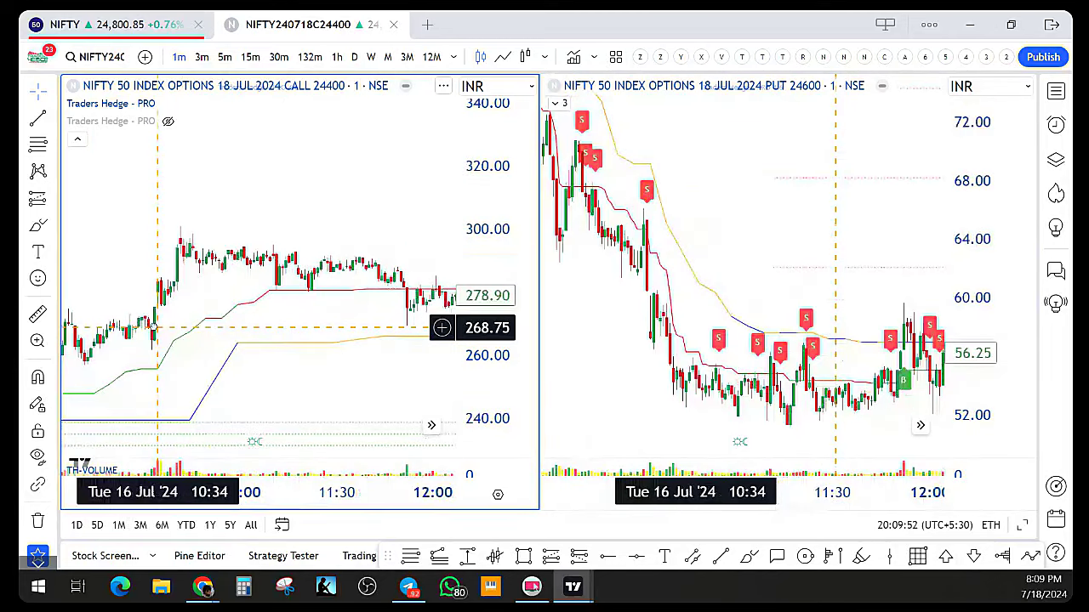
pyautogui.moveTo(357, 314); pyautogui.dragTo(293, 311)
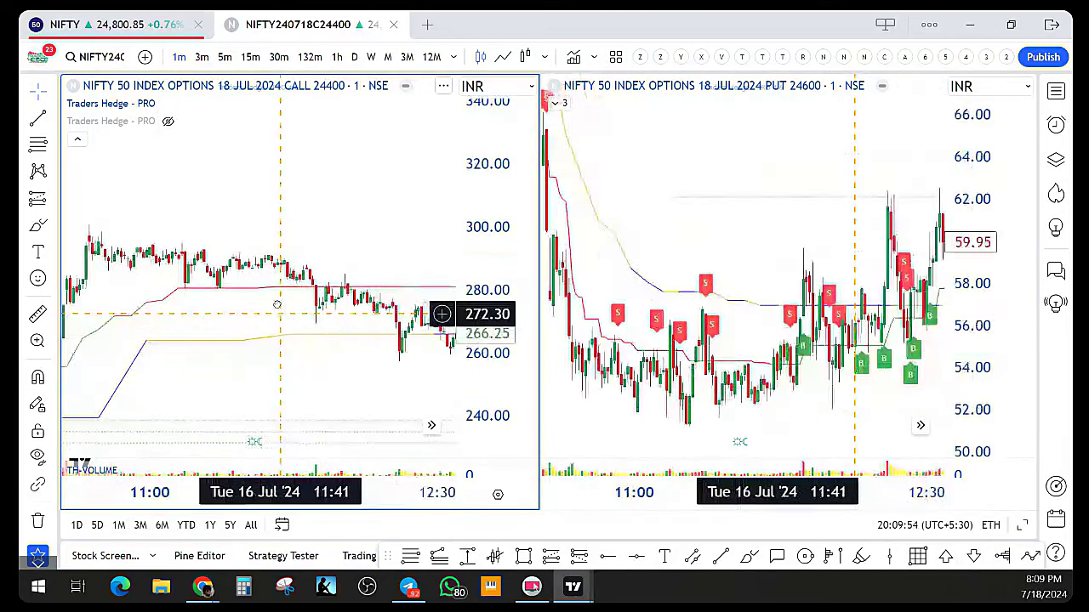
pyautogui.scroll(-3, 255, 340)
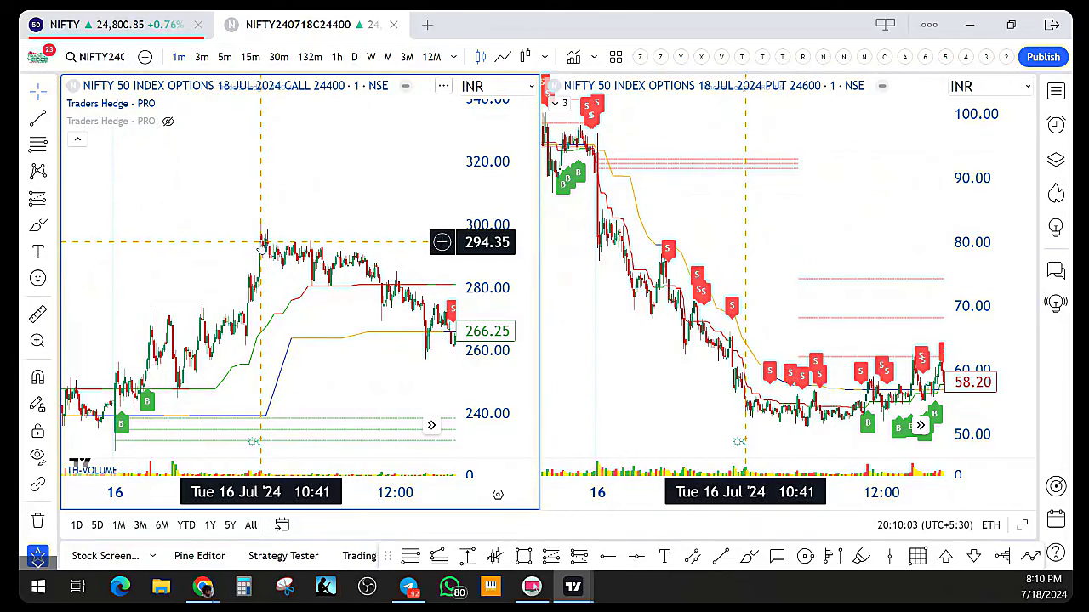
pyautogui.click(136, 20)
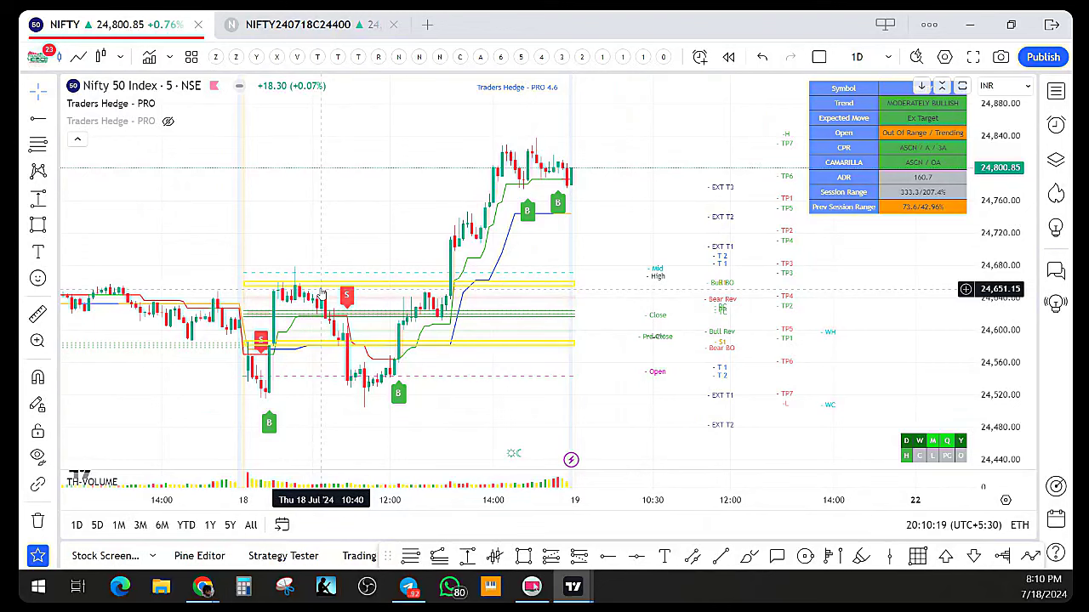
pyautogui.click(255, 27)
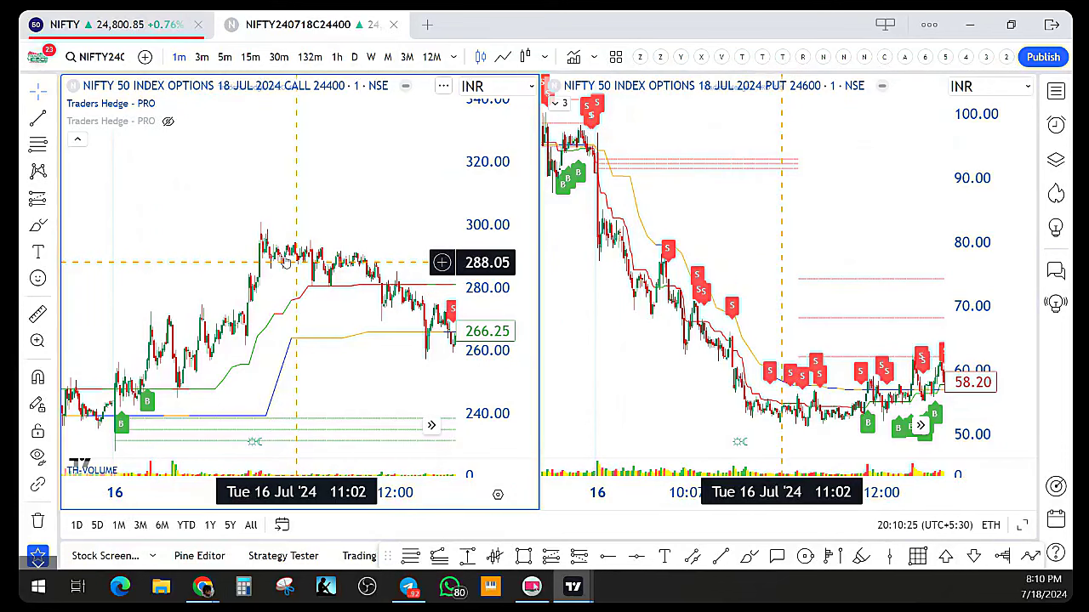
pyautogui.click(149, 25)
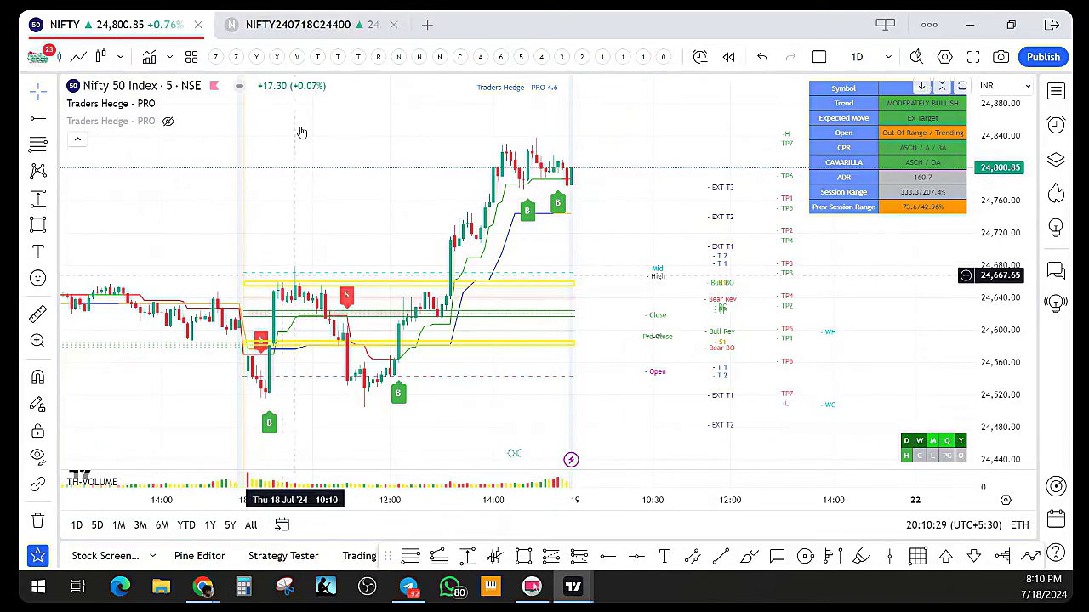
pyautogui.click(295, 26)
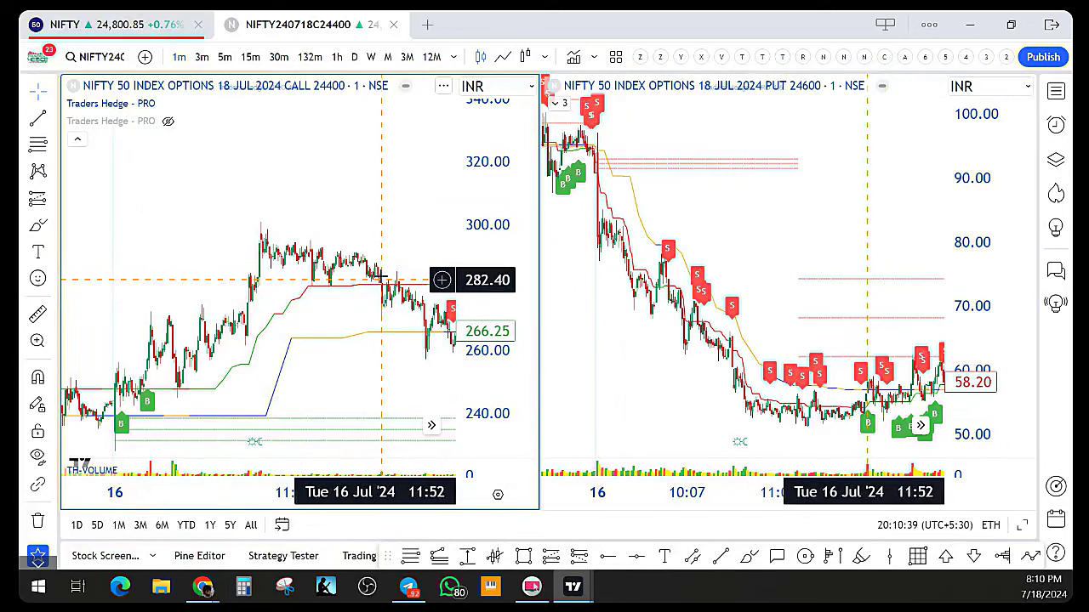
# Compare the midday and afternoon buy and sell triggers of 16 July on the 24400 call and 24600 put charts
pyautogui.scroll(-1, 375, 297)
pyautogui.scroll(1, 371, 299)
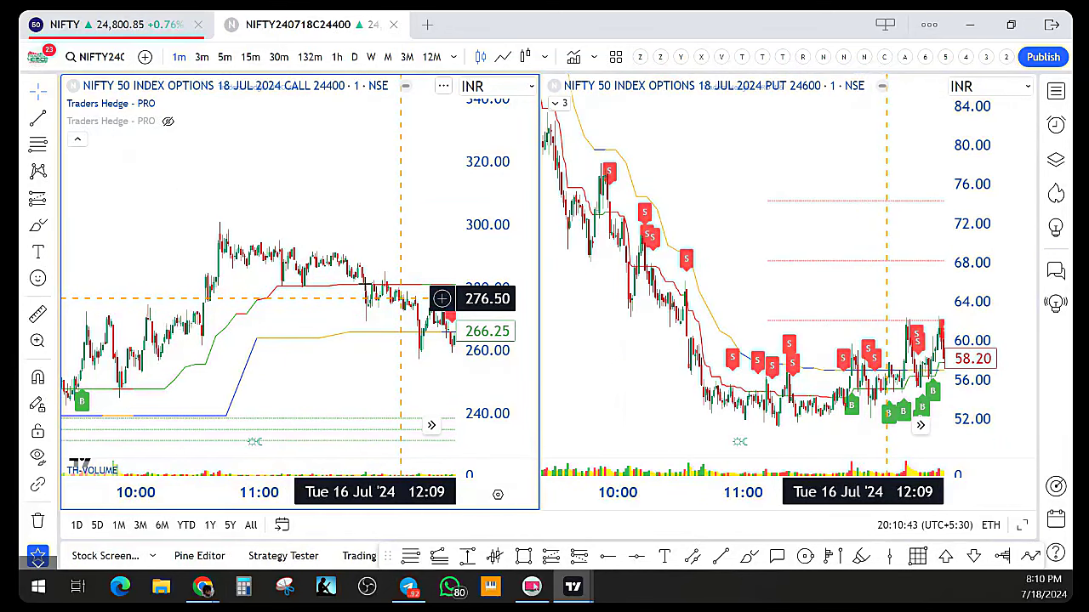
pyautogui.moveTo(404, 251); pyautogui.dragTo(309, 238)
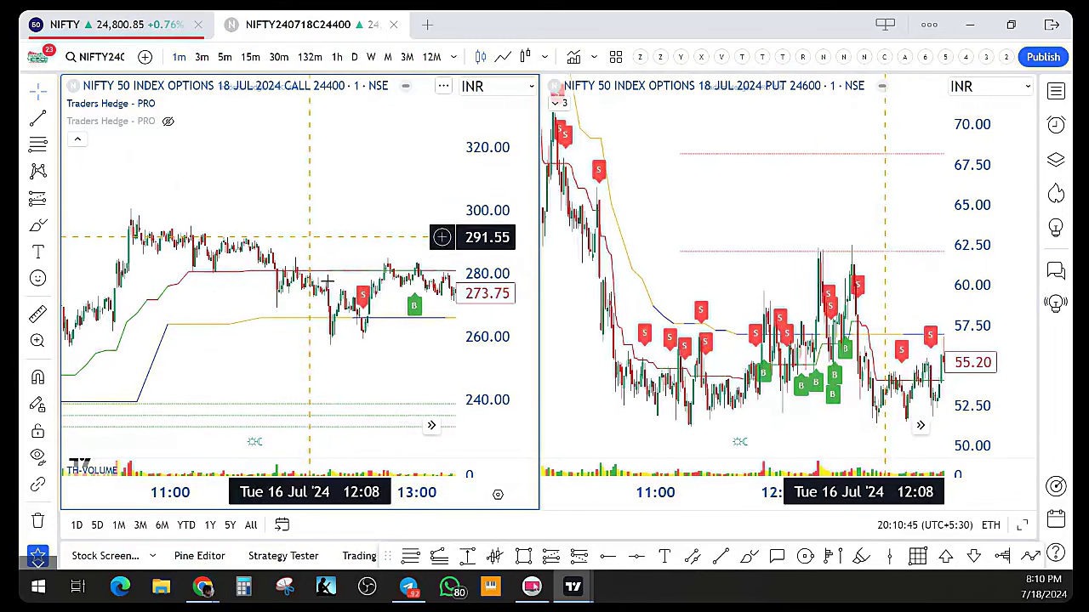
pyautogui.scroll(-4, 337, 335)
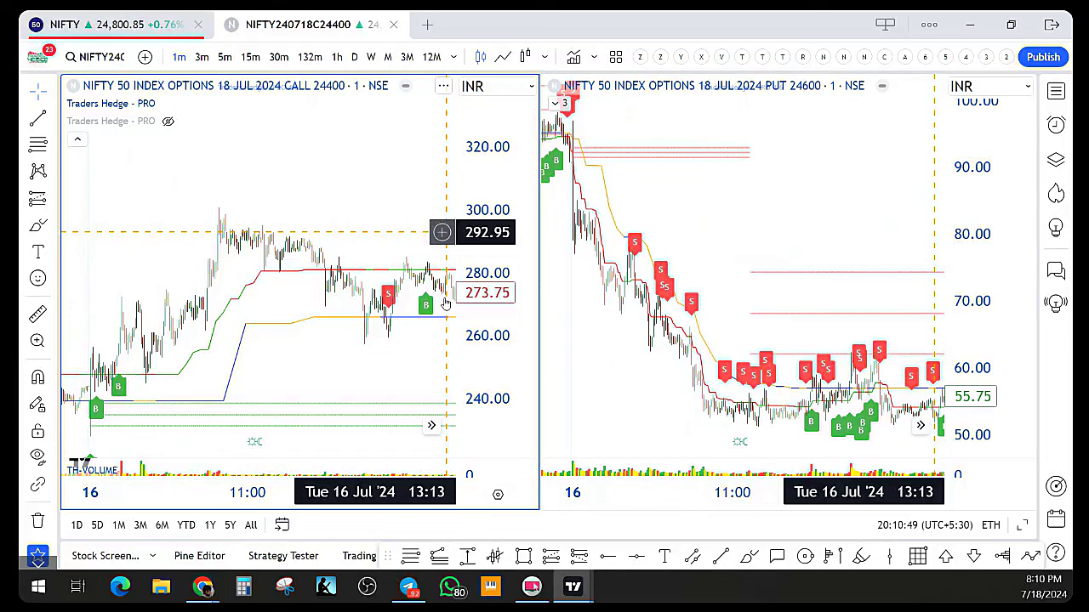
pyautogui.moveTo(400, 355); pyautogui.dragTo(309, 356)
pyautogui.scroll(3, 304, 345)
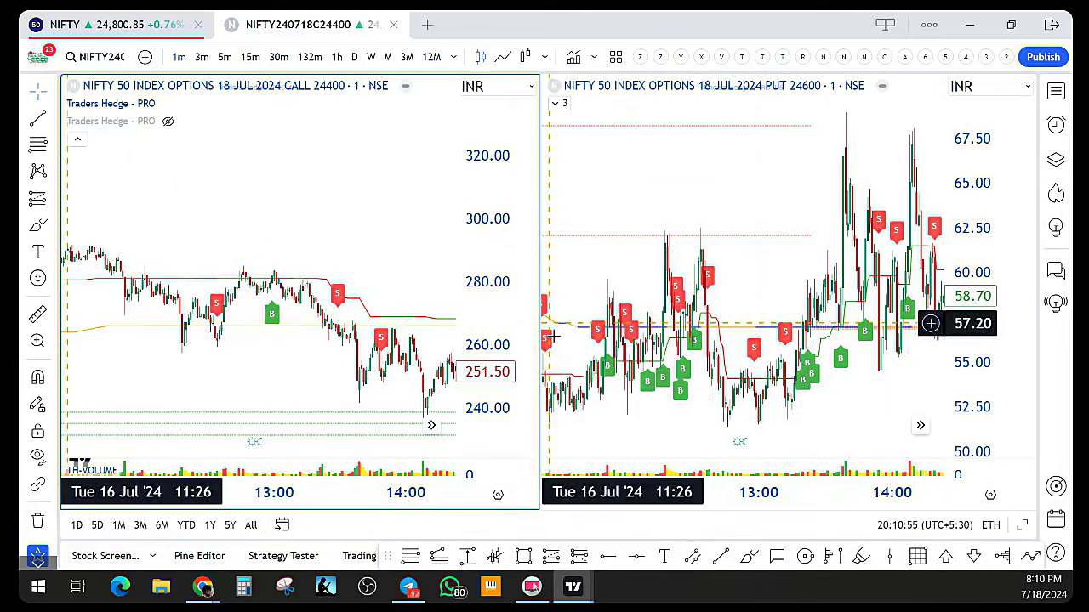
# Rescale the call chart's price axis and review its 16 July morning rally and triggers alongside the 24600 put chart
pyautogui.moveTo(489, 340); pyautogui.dragTo(489, 264)
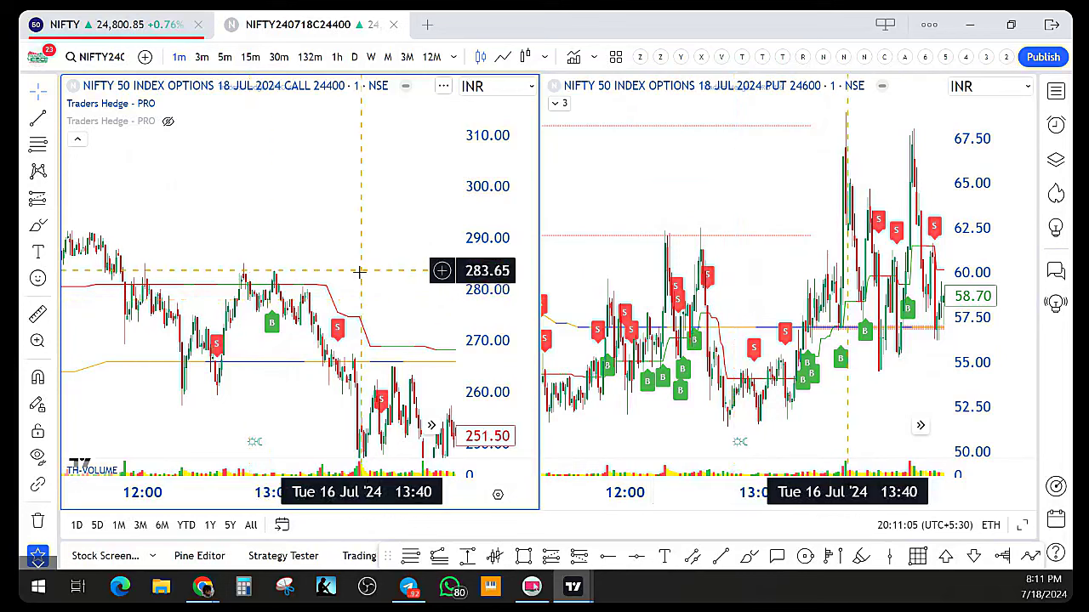
pyautogui.scroll(-3, 362, 280)
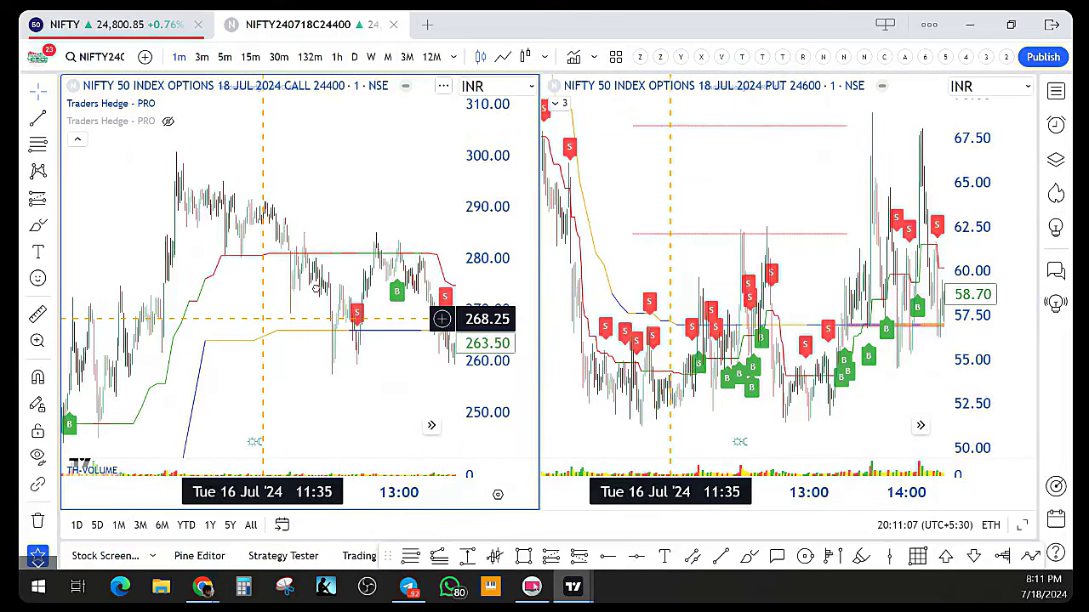
pyautogui.scroll(3, 263, 319)
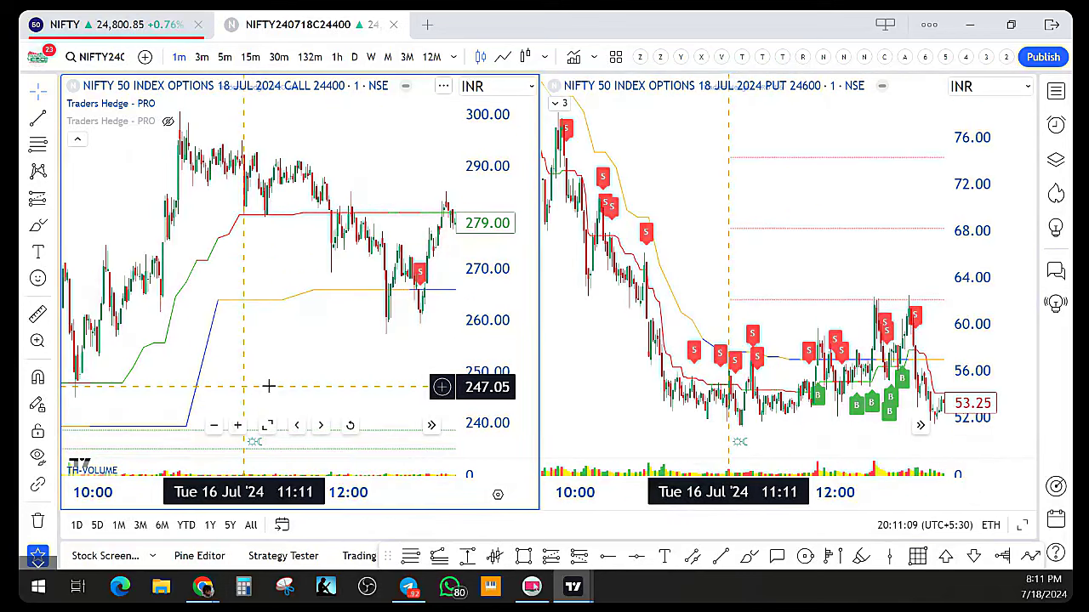
pyautogui.scroll(-2, 268, 386)
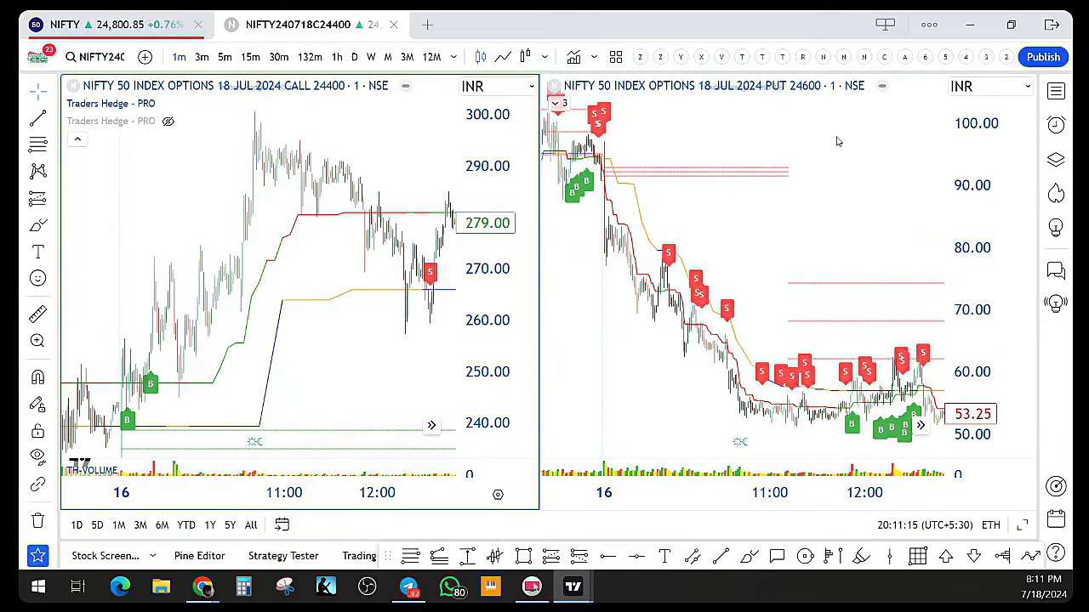
pyautogui.scroll(-3, 363, 263)
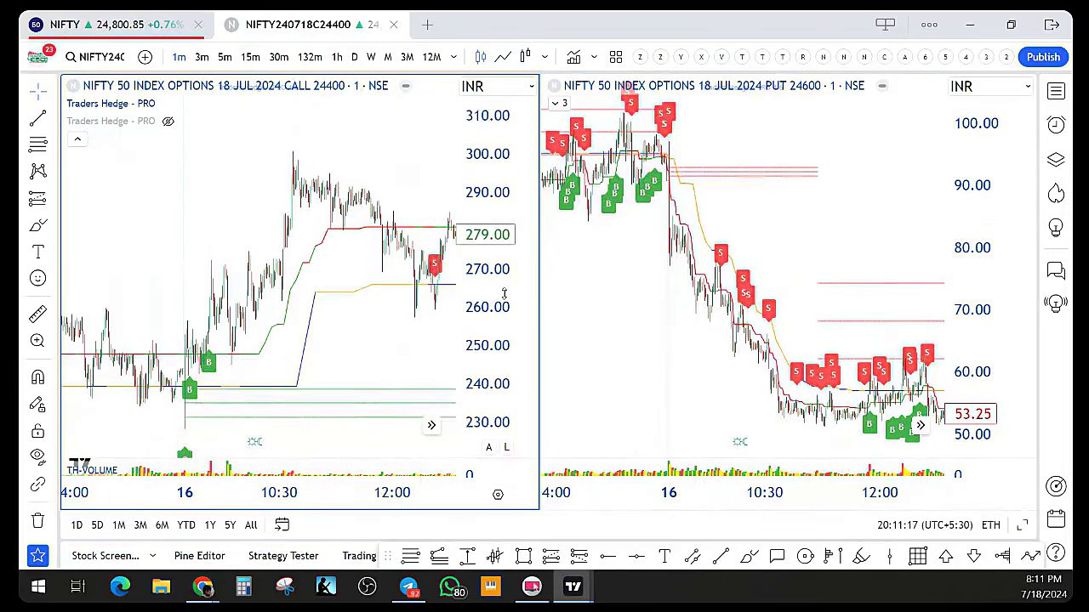
pyautogui.scroll(2, 329, 349)
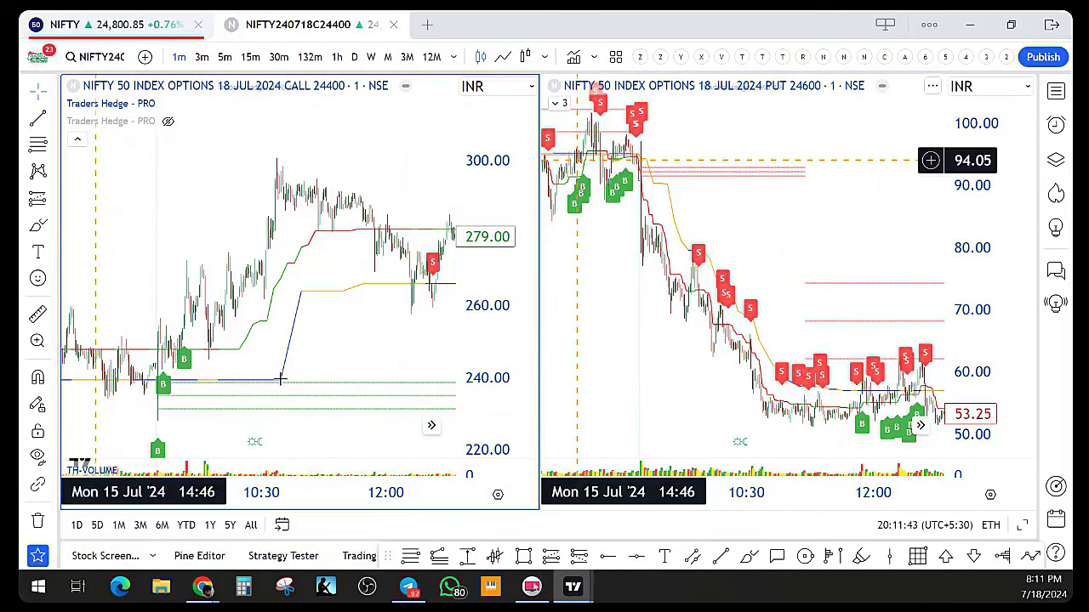
# Compare the 16 July morning triggers and price moves on the 24400 call and 24600 put charts
pyautogui.scroll(-2, 360, 292)
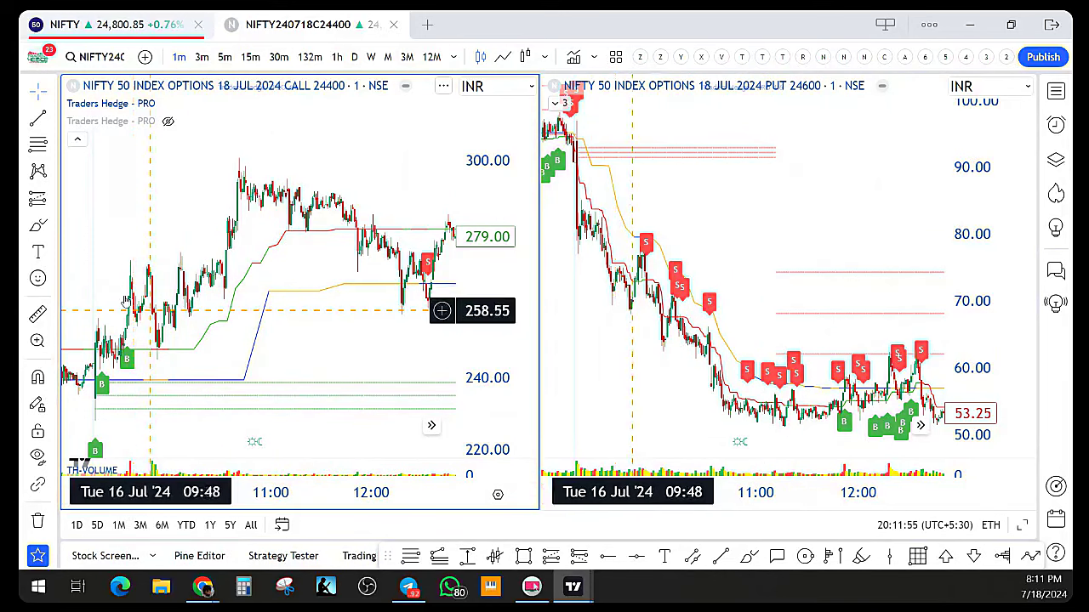
pyautogui.scroll(3, 204, 328)
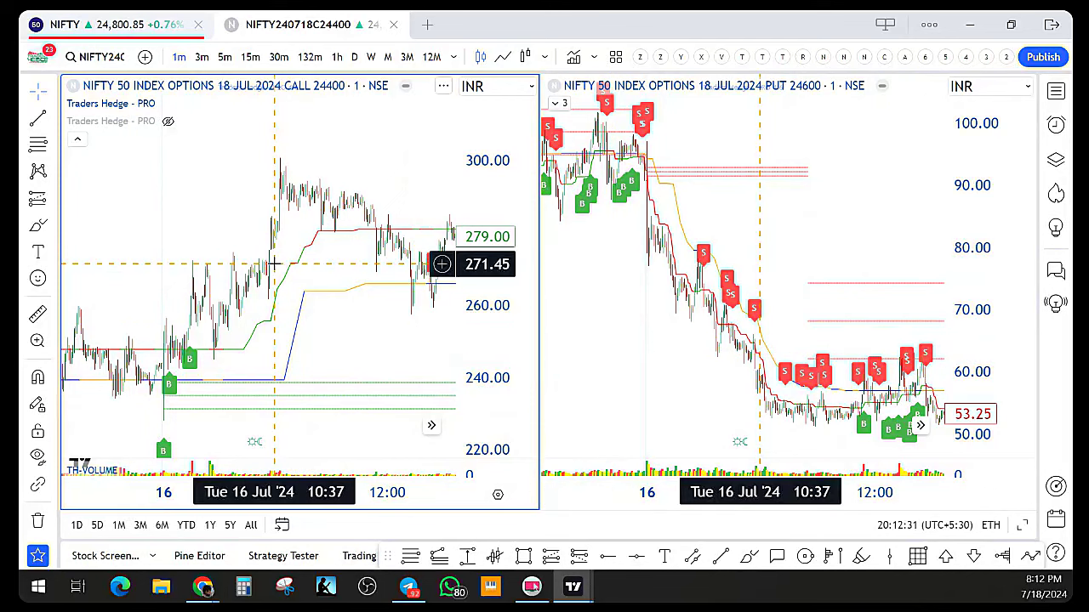
pyautogui.click(654, 350)
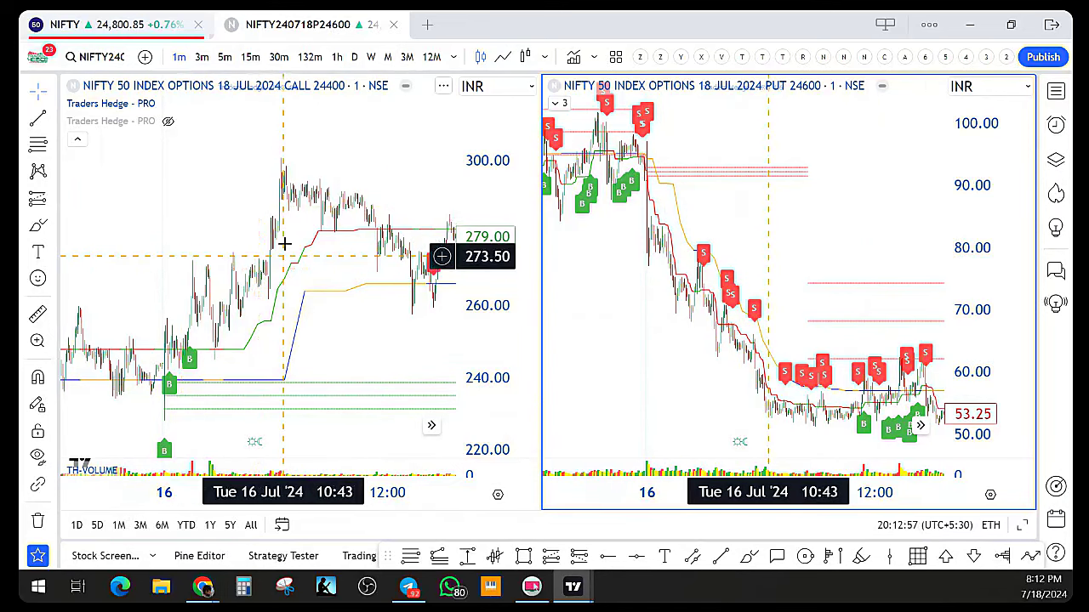
pyautogui.scroll(2, 283, 244)
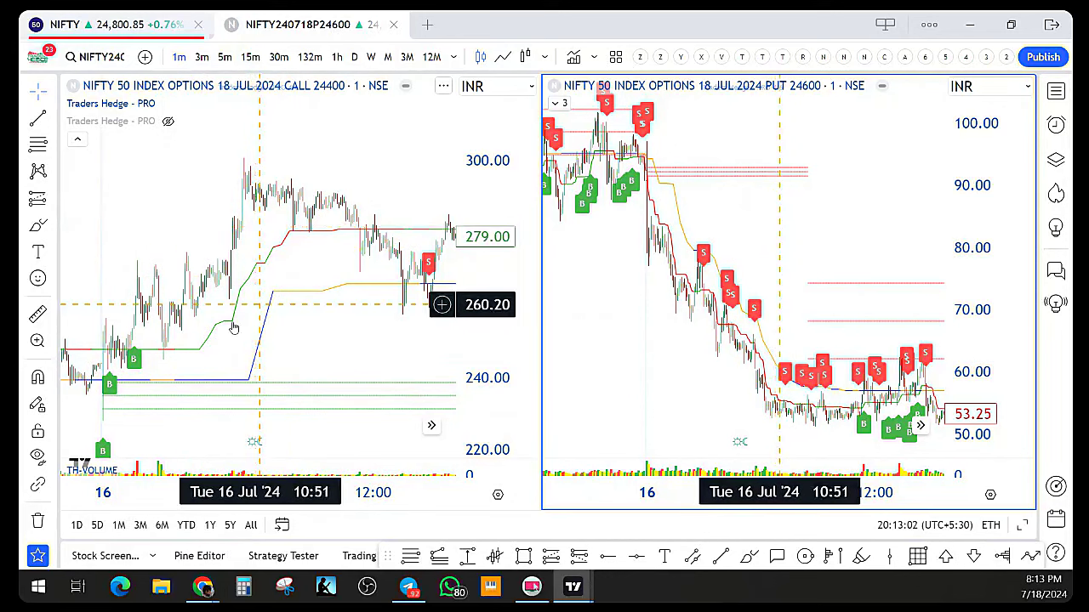
pyautogui.click(314, 265)
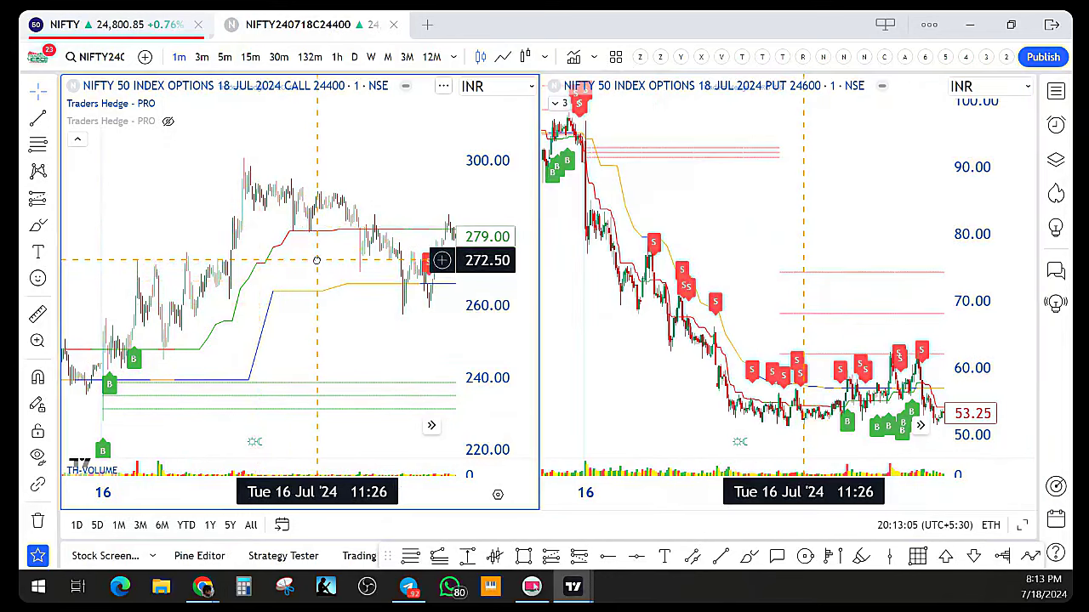
pyautogui.scroll(-1, 340, 268)
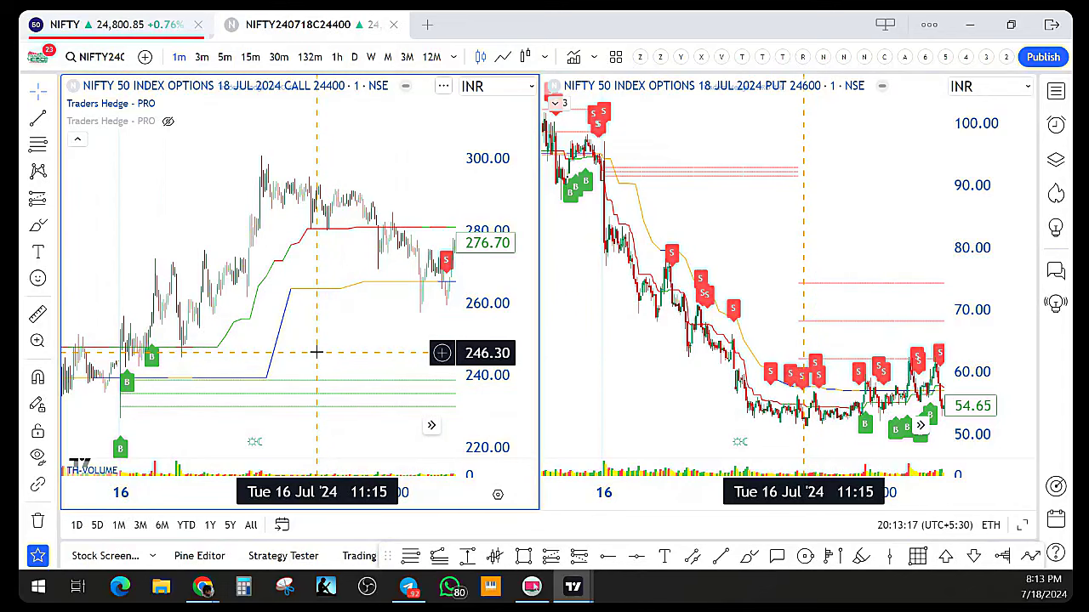
pyautogui.hscroll(-2, 316, 351)
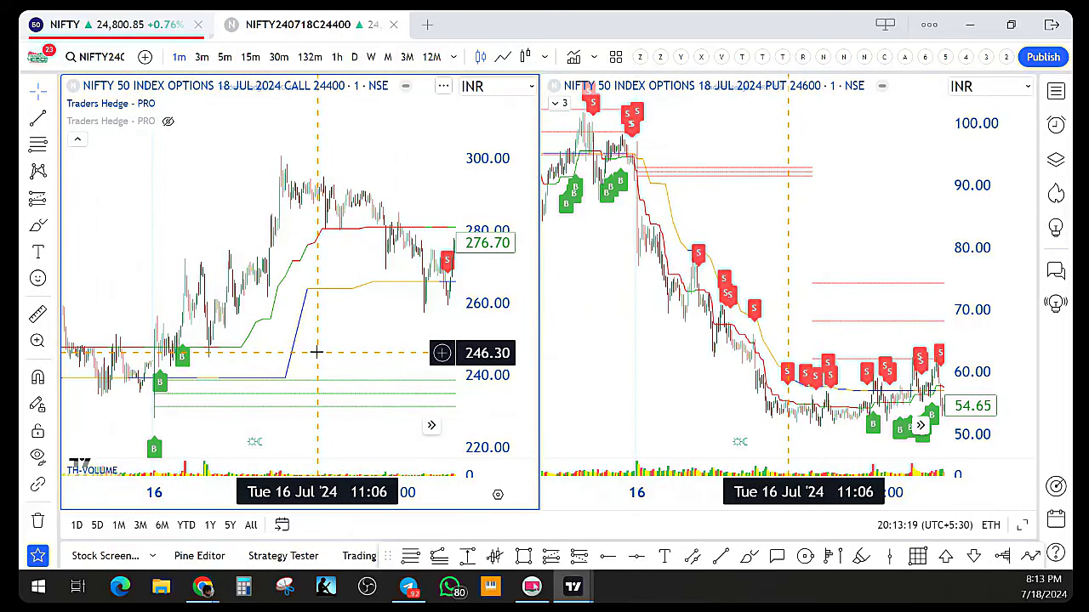
pyautogui.hscroll(2, 316, 351)
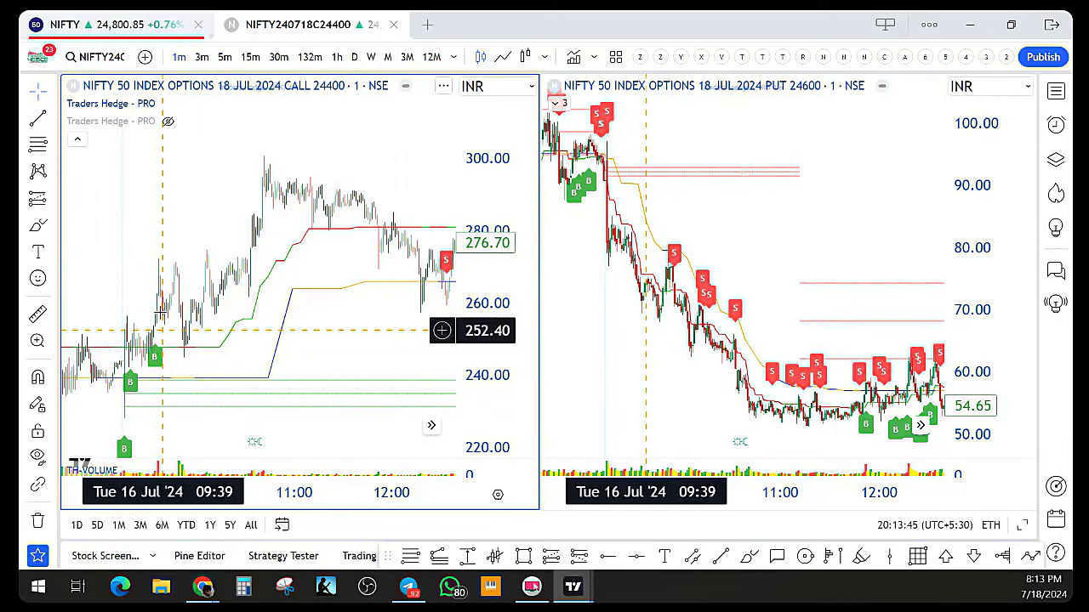
# Circle the call's second 16 July buy trigger with the brush and place a vertical line at 09:34 on both option charts
pyautogui.click(749, 556)
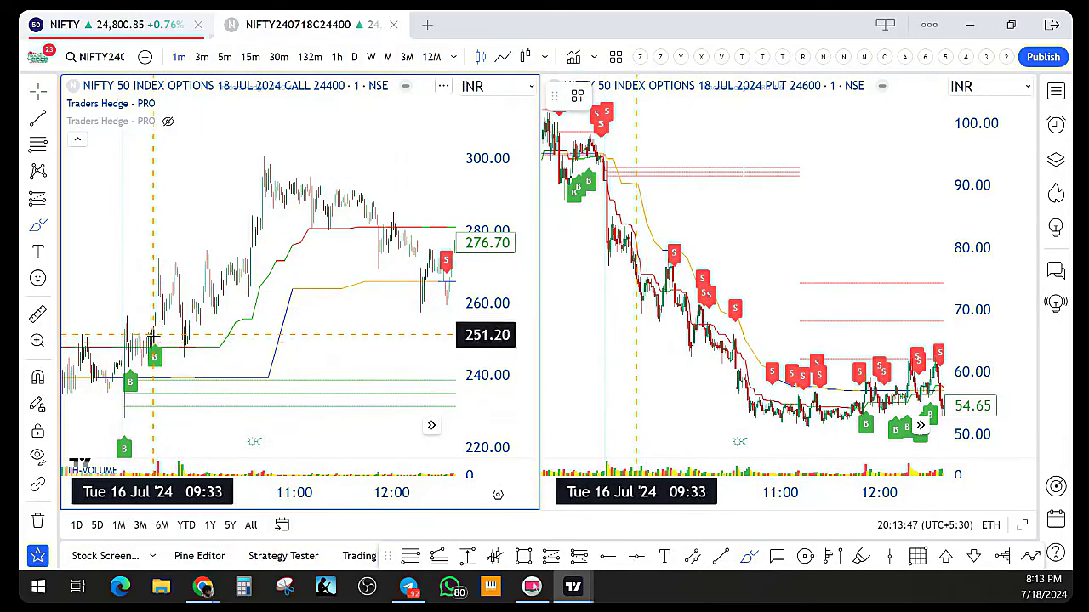
pyautogui.moveTo(144, 356)
pyautogui.mouseDown()
pyautogui.moveTo(177, 376)
pyautogui.moveTo(157, 347)
pyautogui.moveTo(165, 313)
pyautogui.mouseUp()
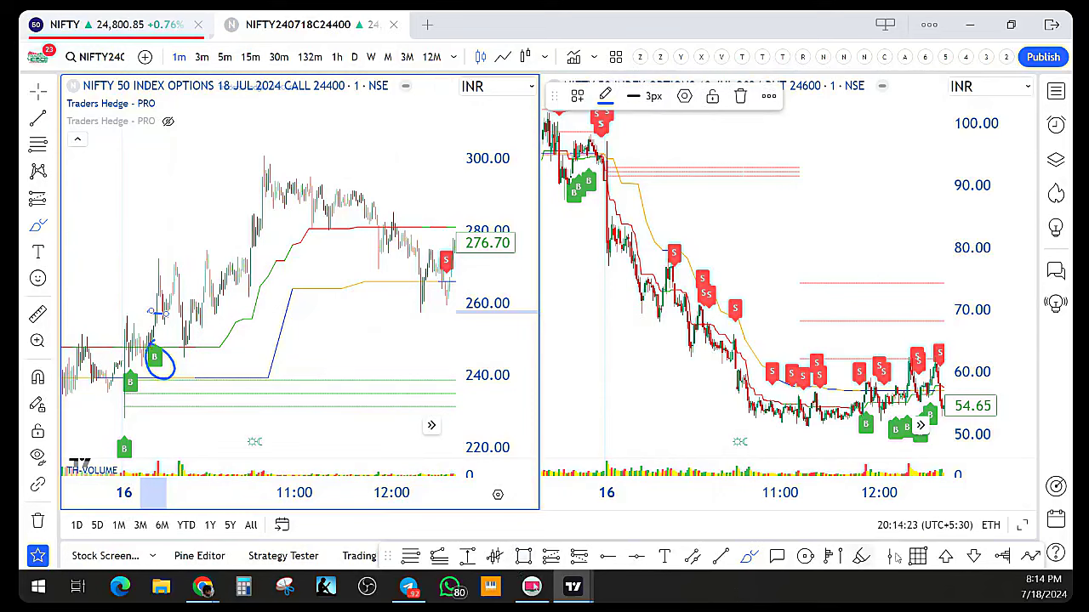
pyautogui.click(889, 557)
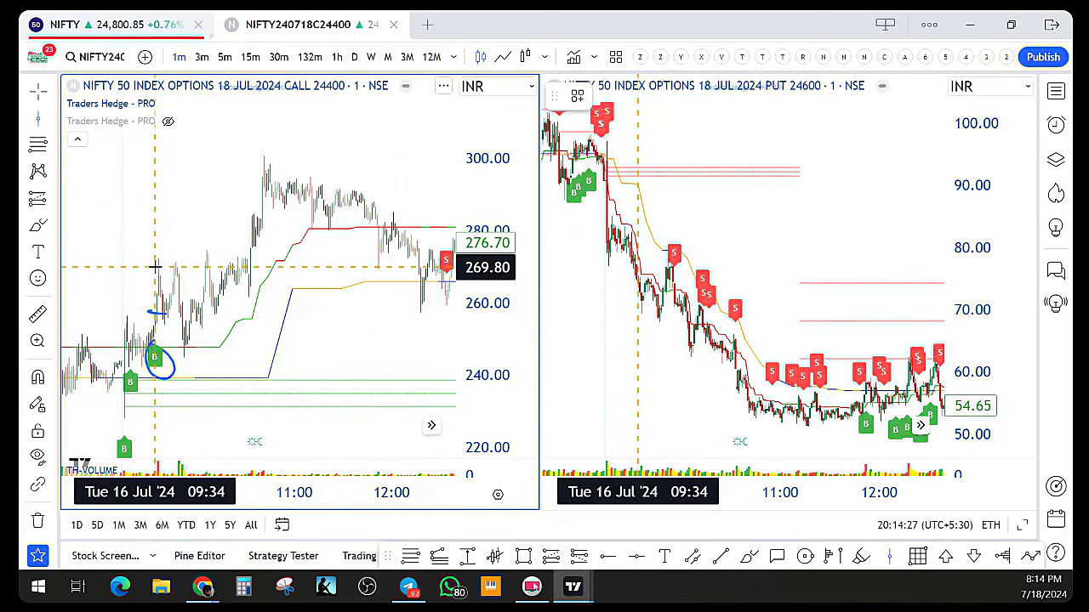
pyautogui.click(155, 267)
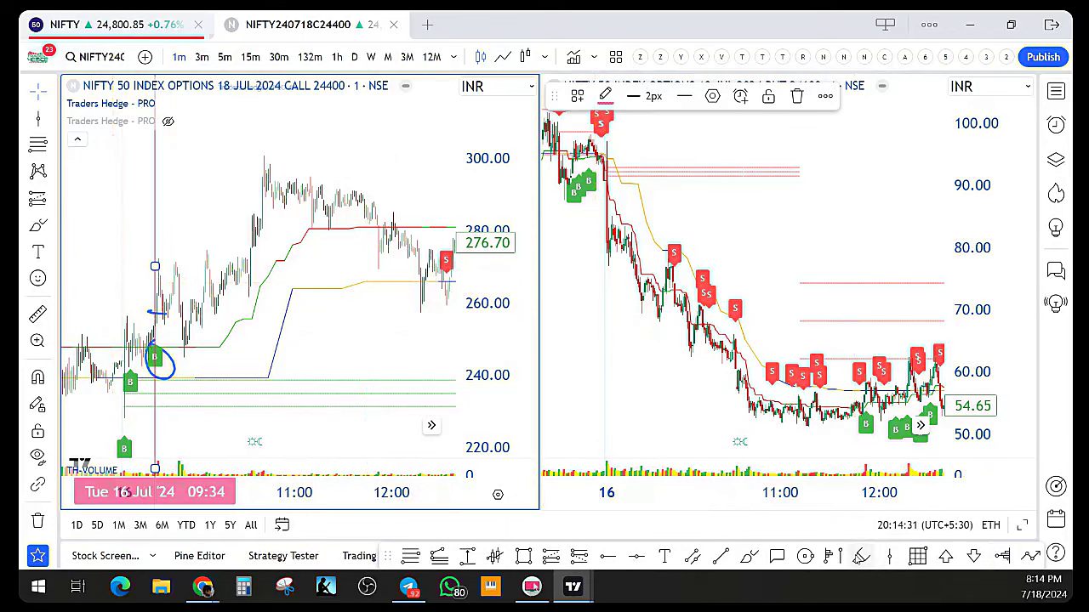
pyautogui.click(889, 556)
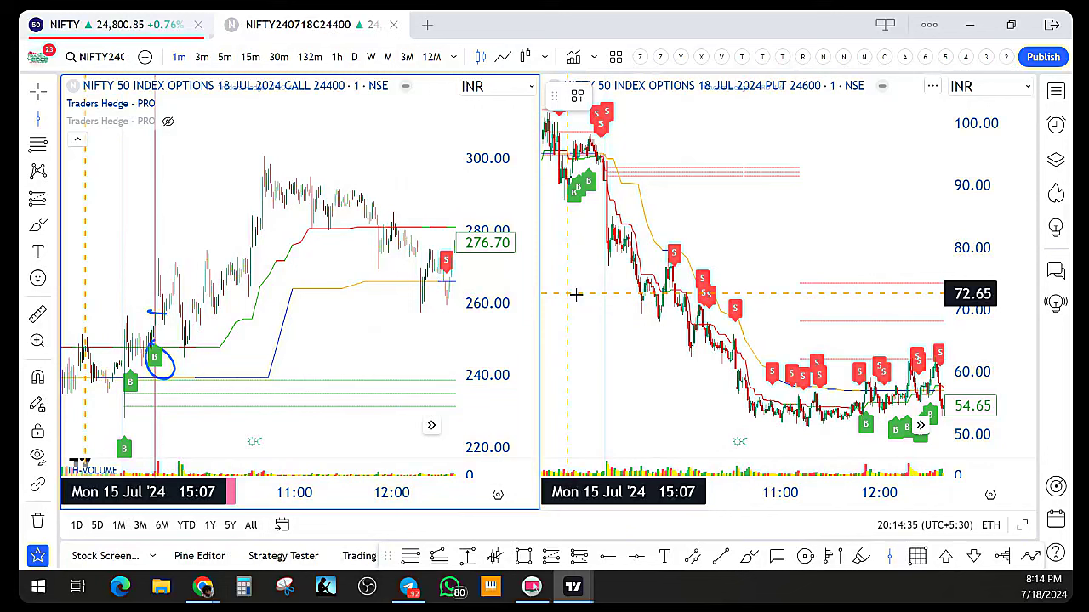
pyautogui.click(637, 290)
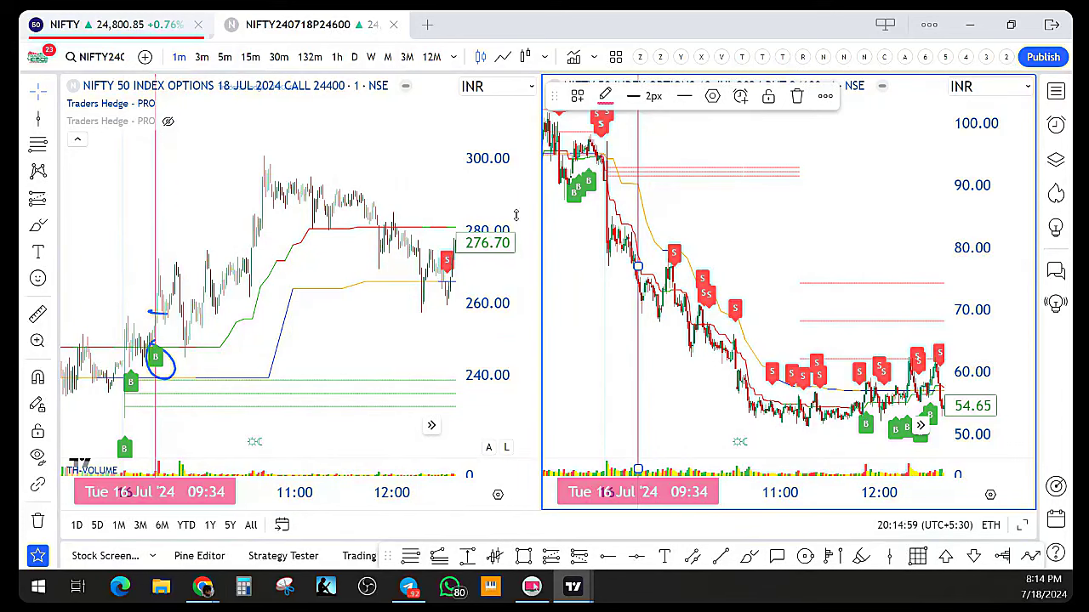
# Rescale the call chart's prices and circle its late-morning and midday points along the red and orange lines with the brush
pyautogui.click(181, 285)
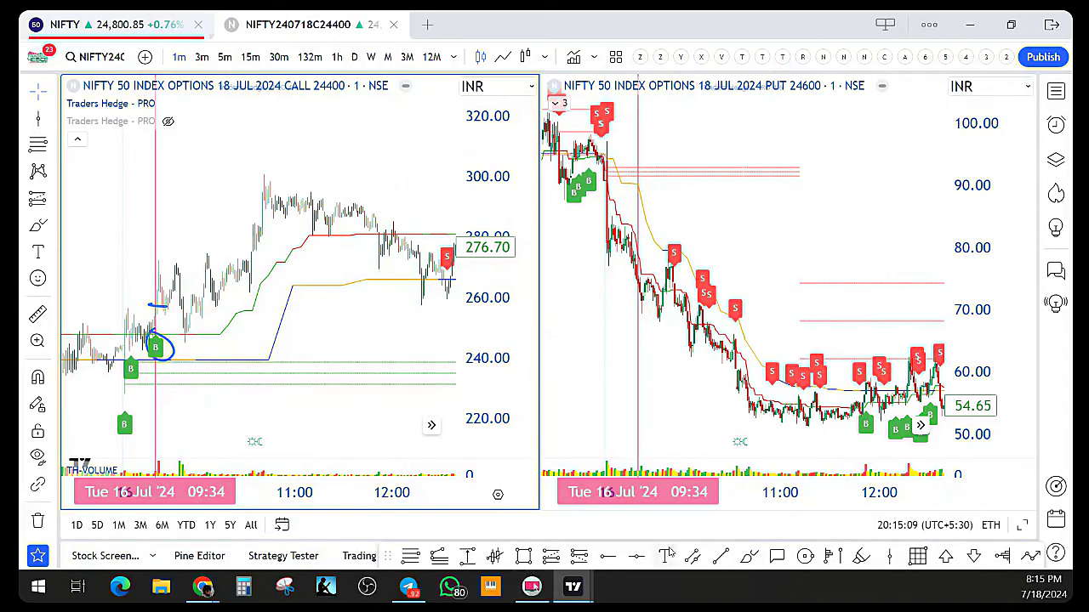
pyautogui.click(749, 557)
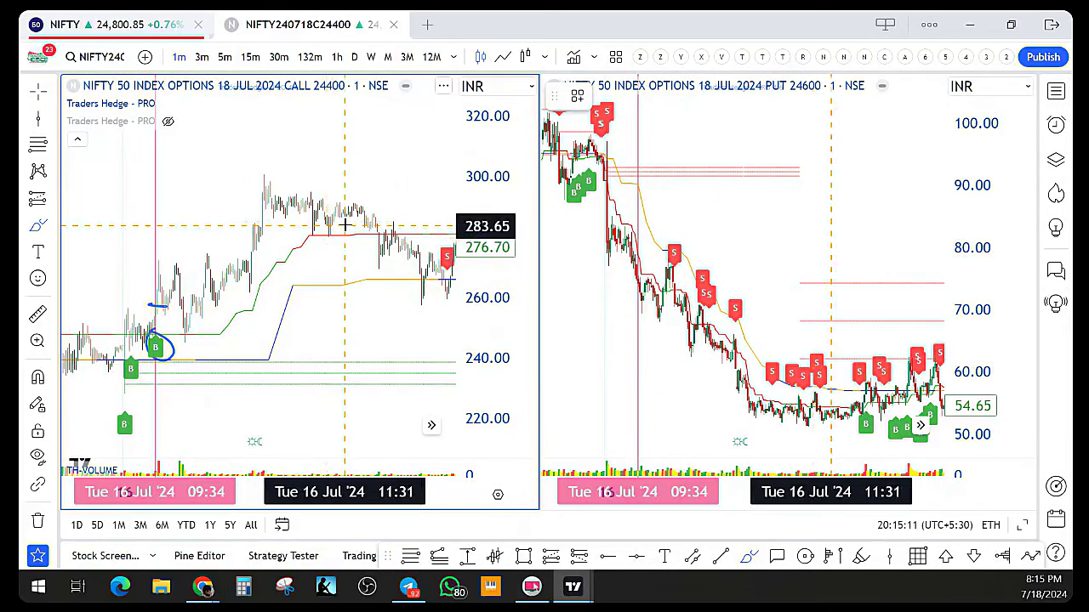
pyautogui.moveTo(342, 230)
pyautogui.mouseDown()
pyautogui.moveTo(319, 247)
pyautogui.moveTo(345, 230)
pyautogui.mouseUp()
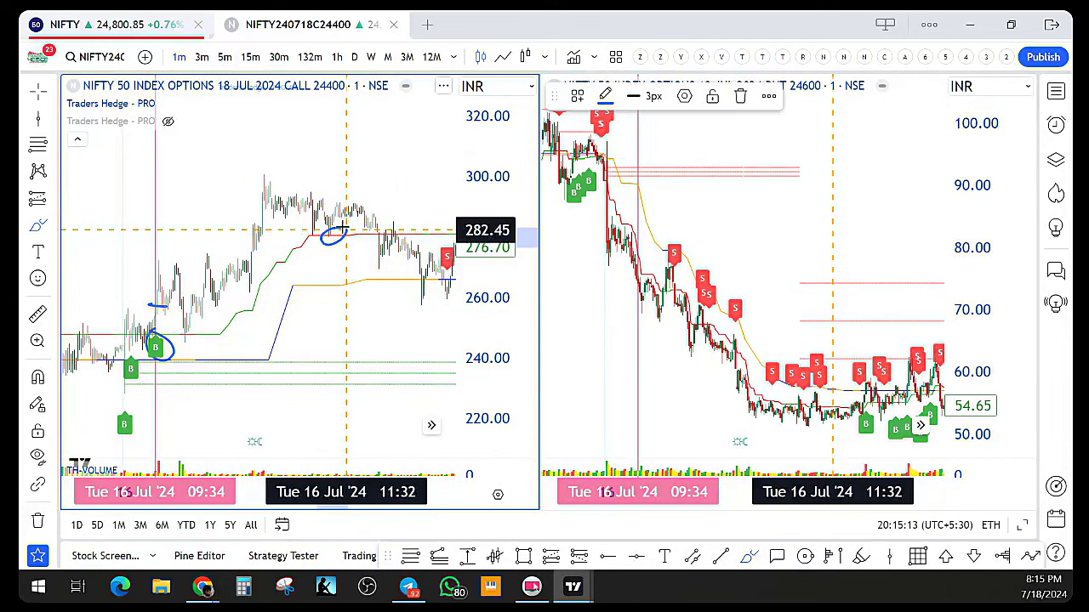
pyautogui.moveTo(345, 278)
pyautogui.mouseDown()
pyautogui.moveTo(338, 291)
pyautogui.moveTo(350, 282)
pyautogui.mouseUp()
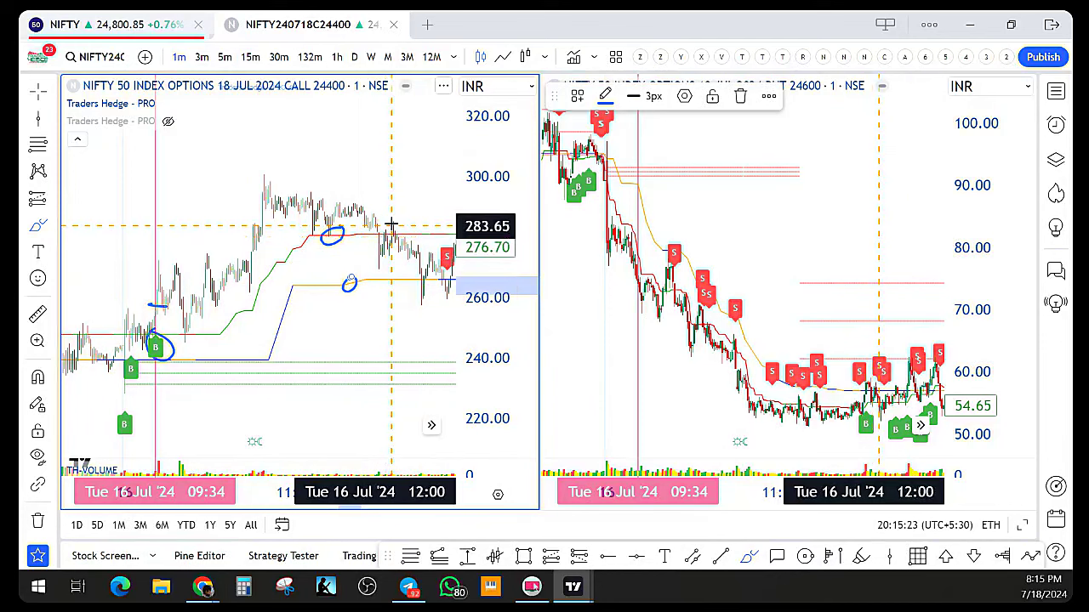
pyautogui.moveTo(389, 226); pyautogui.dragTo(389, 228)
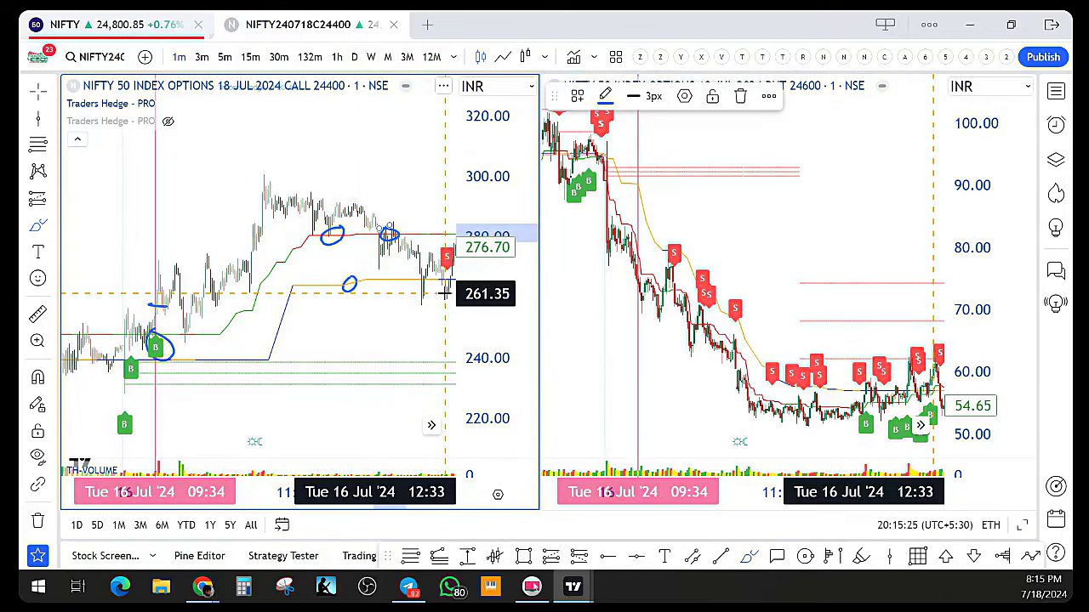
pyautogui.moveTo(430, 281)
pyautogui.mouseDown()
pyautogui.moveTo(425, 298)
pyautogui.moveTo(430, 278)
pyautogui.mouseUp()
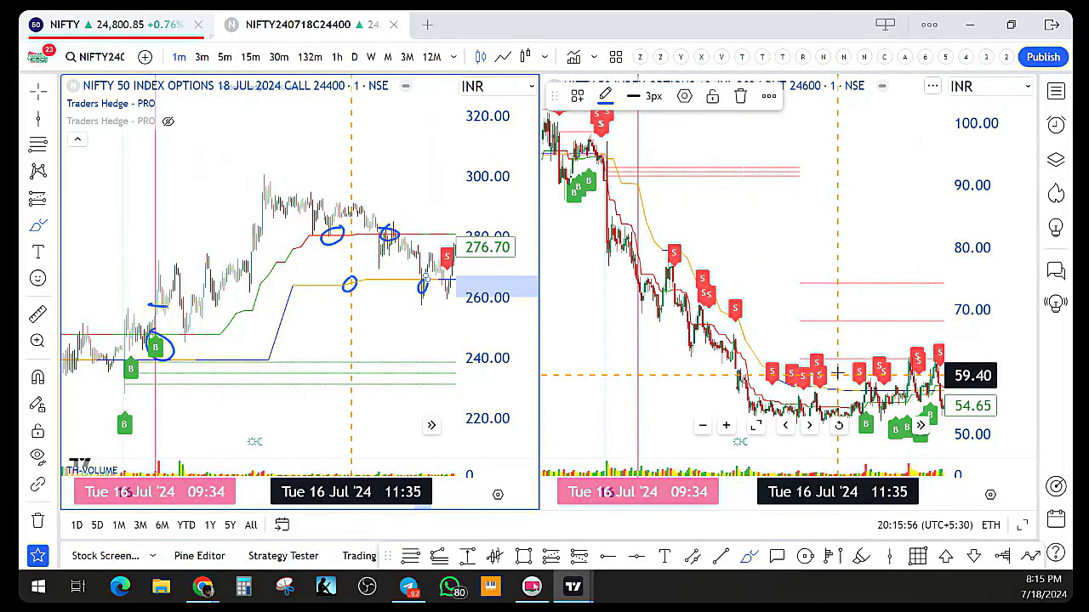
# Circle the 24600 put's morning decline, the call's price around 10:20, and the put's sell triggers at that time
pyautogui.moveTo(838, 370)
pyautogui.mouseDown()
pyautogui.moveTo(657, 300)
pyautogui.moveTo(795, 432)
pyautogui.moveTo(831, 396)
pyautogui.moveTo(812, 364)
pyautogui.mouseUp()
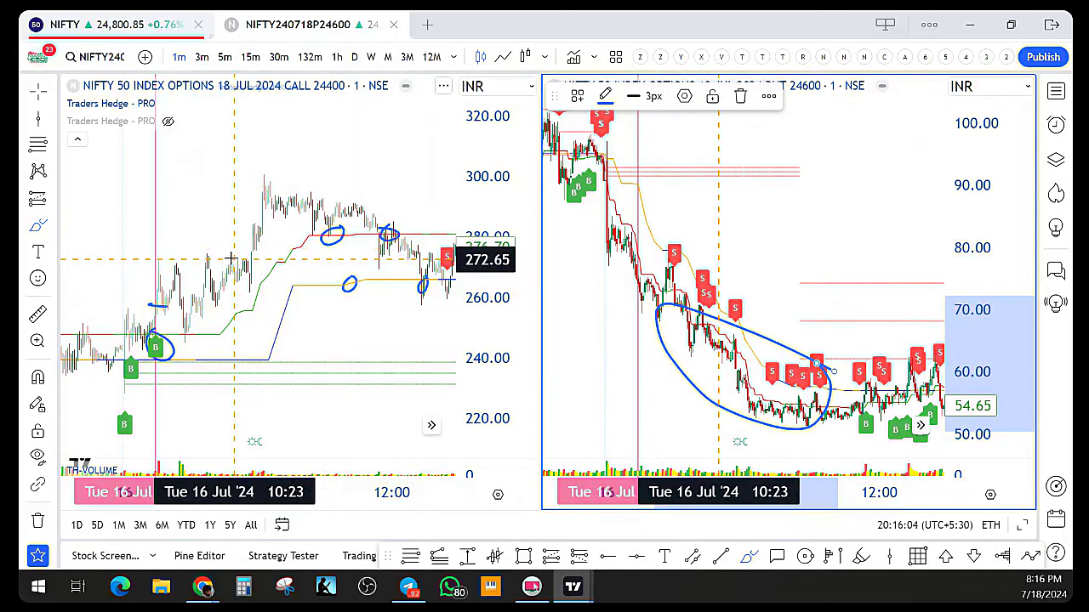
pyautogui.moveTo(230, 258); pyautogui.dragTo(233, 253)
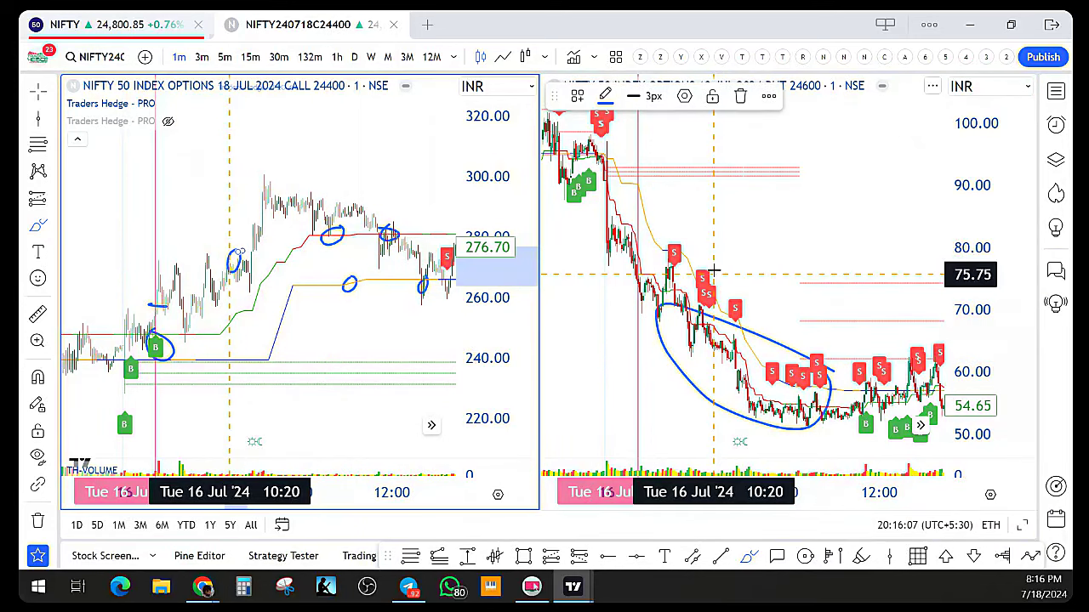
pyautogui.moveTo(704, 255)
pyautogui.mouseDown()
pyautogui.moveTo(690, 281)
pyautogui.moveTo(697, 260)
pyautogui.moveTo(708, 319)
pyautogui.mouseUp()
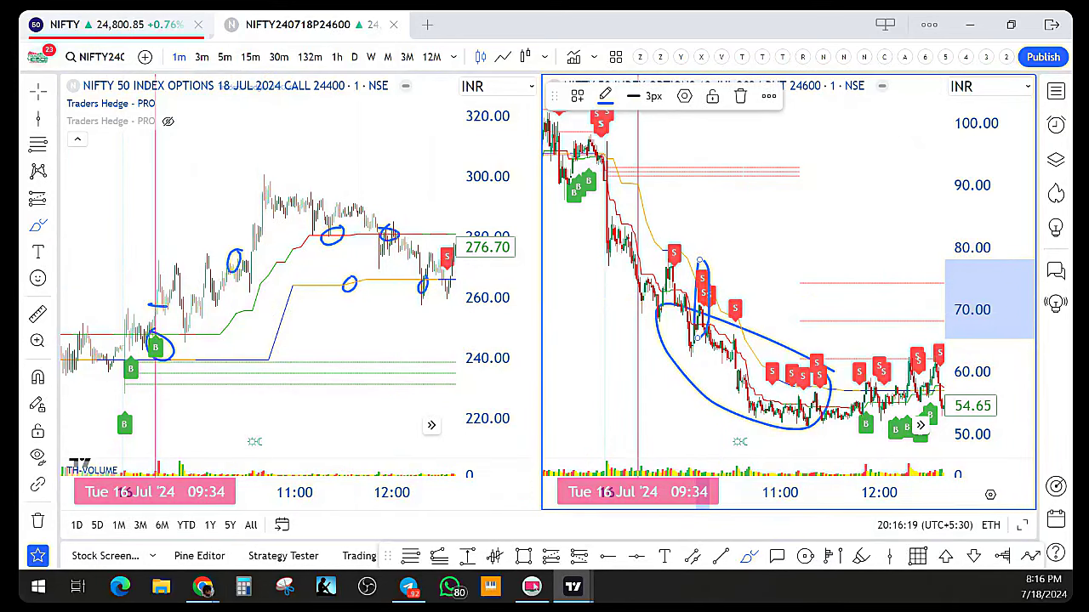
# Clear all drawings from both option charts, circling the call's late-morning price action around the red line in between
pyautogui.click(38, 519)
pyautogui.click(74, 508)
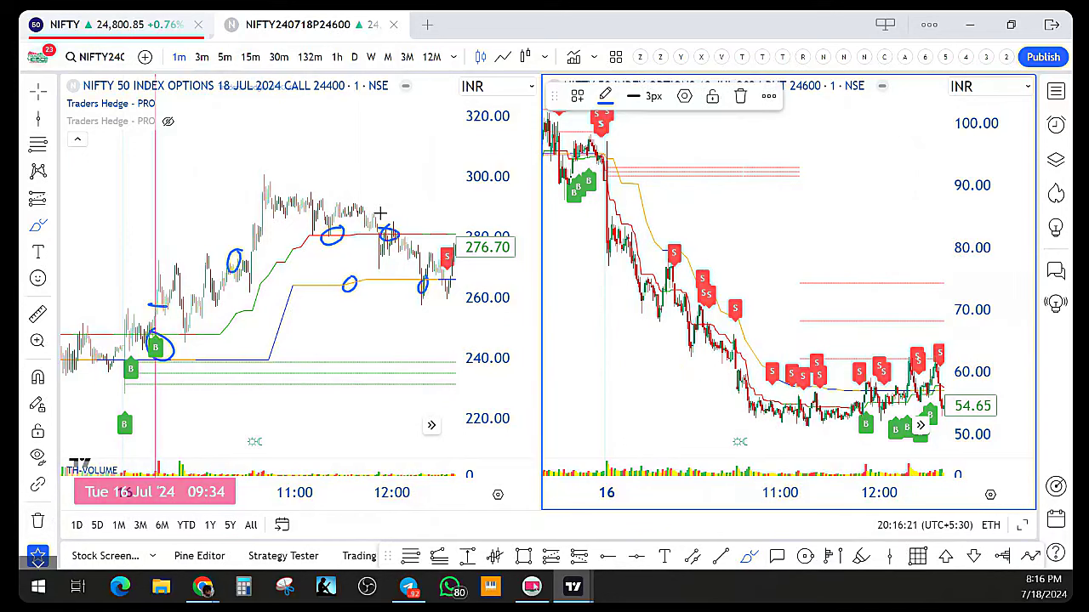
pyautogui.moveTo(413, 219)
pyautogui.mouseDown()
pyautogui.moveTo(351, 216)
pyautogui.moveTo(395, 255)
pyautogui.moveTo(408, 220)
pyautogui.mouseUp()
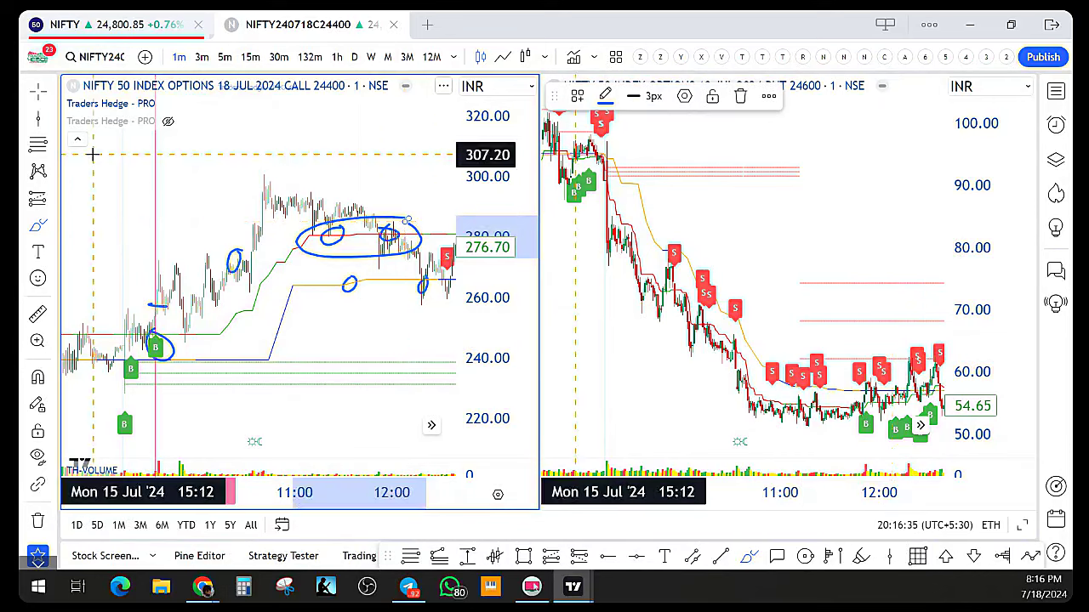
pyautogui.click(37, 521)
pyautogui.click(93, 509)
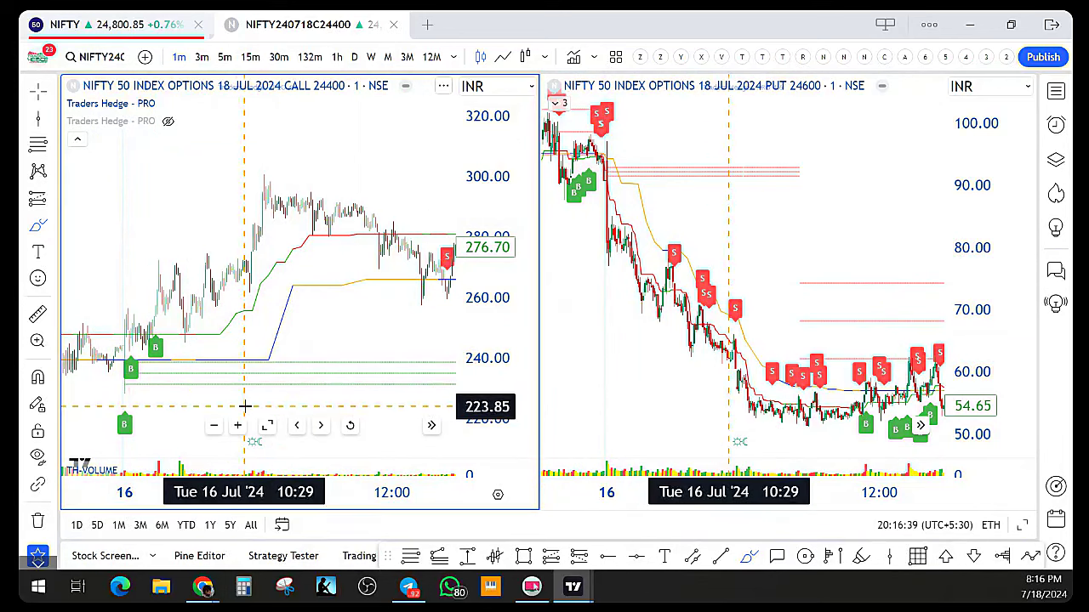
# Circle the call's noon dip at the red line and its 12:30 dip at the lower line, and clear both circles
pyautogui.scroll(-2, 293, 370)
pyautogui.scroll(1, 292, 370)
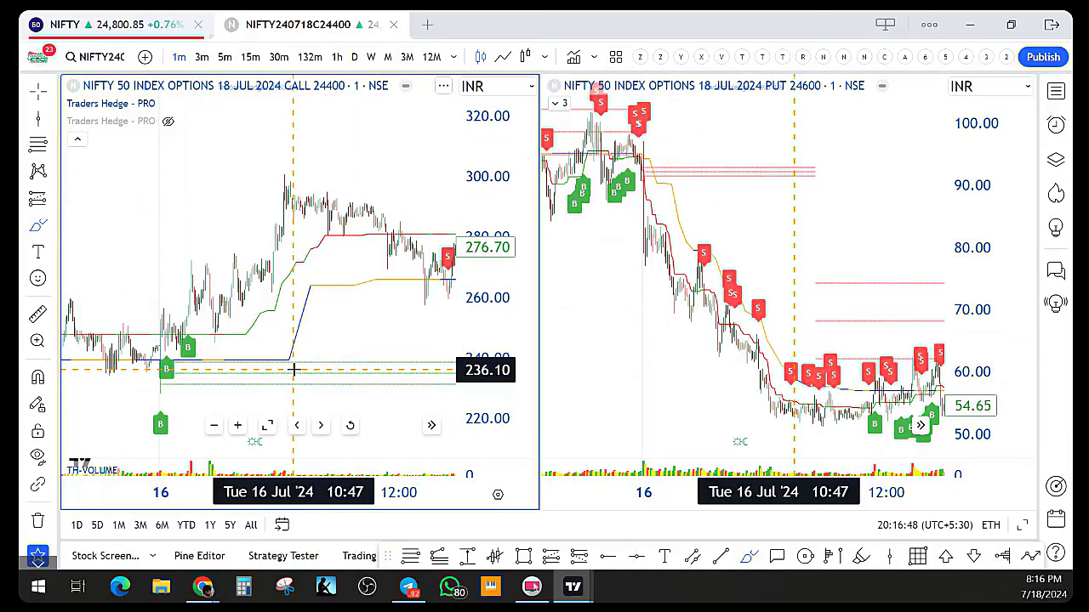
pyautogui.scroll(-1, 293, 370)
pyautogui.scroll(2, 295, 362)
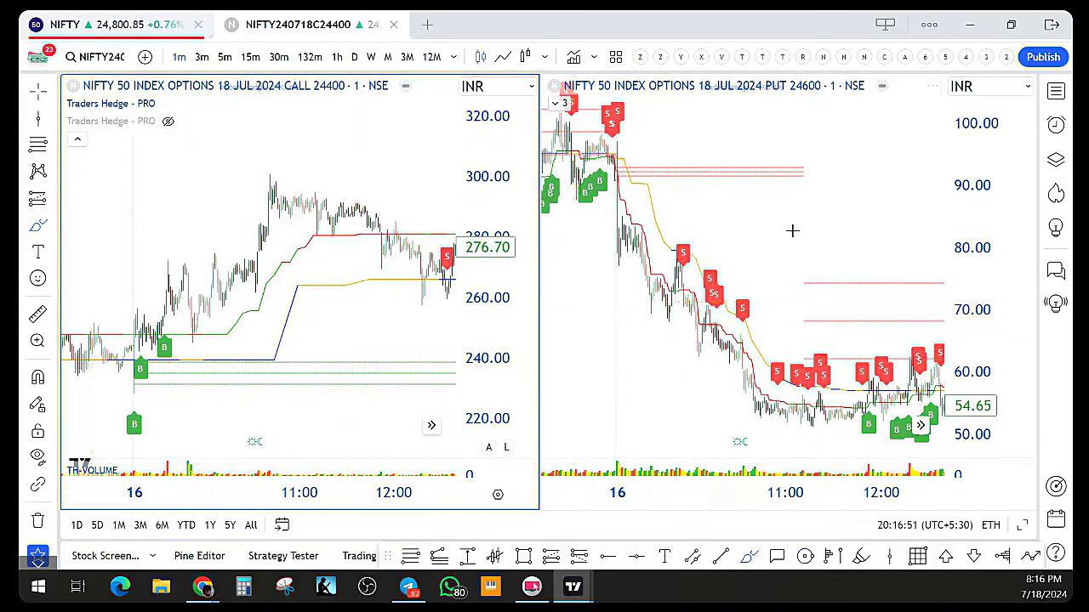
pyautogui.scroll(-1, 682, 270)
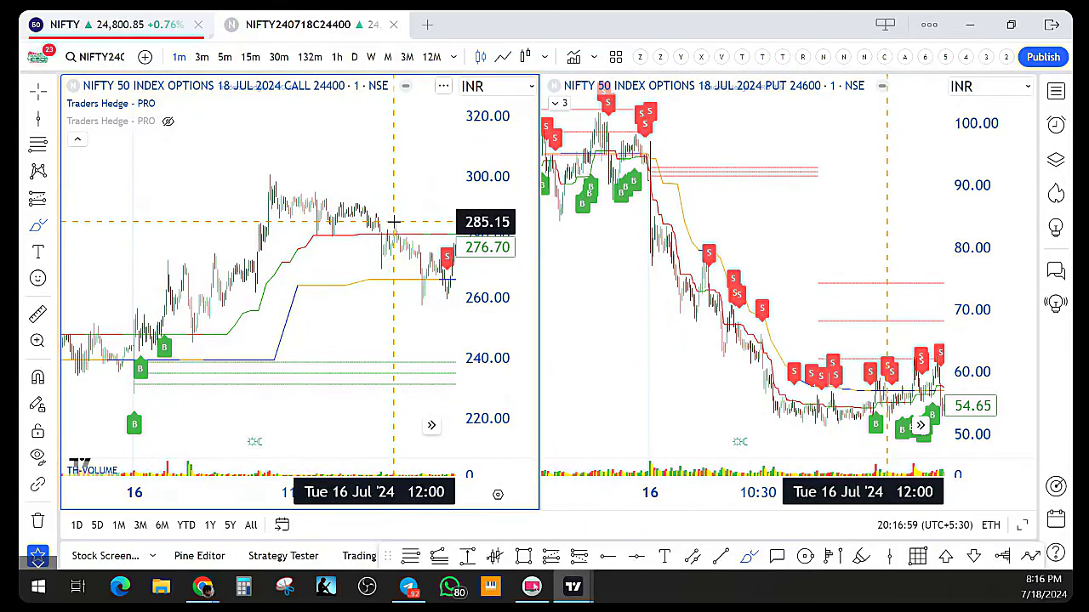
pyautogui.moveTo(389, 224)
pyautogui.mouseDown()
pyautogui.moveTo(385, 243)
pyautogui.moveTo(400, 224)
pyautogui.mouseUp()
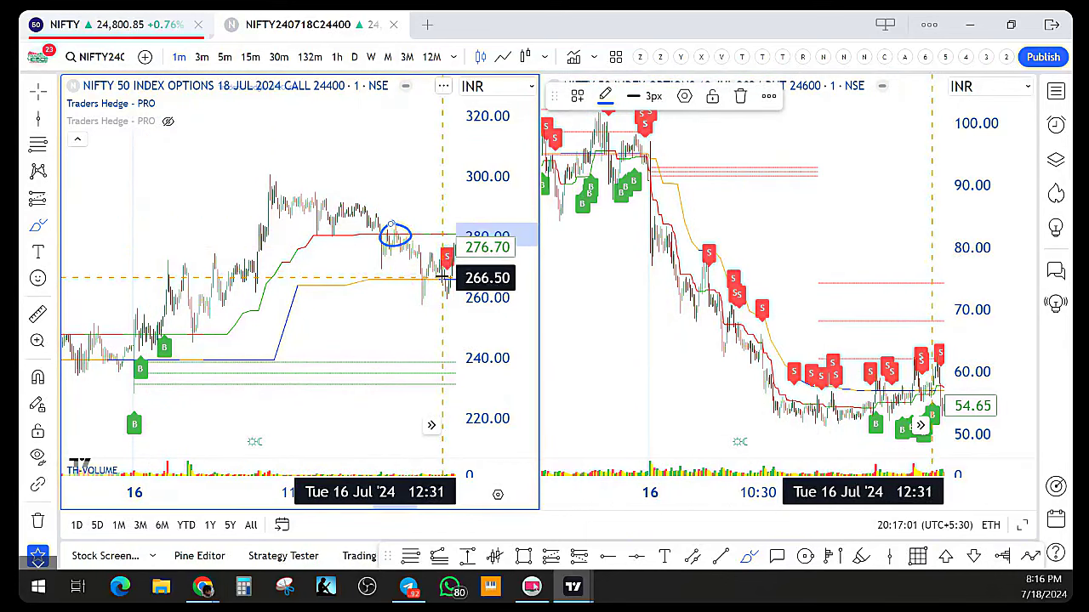
pyautogui.moveTo(441, 280)
pyautogui.mouseDown()
pyautogui.moveTo(417, 280)
pyautogui.moveTo(425, 300)
pyautogui.moveTo(451, 281)
pyautogui.mouseUp()
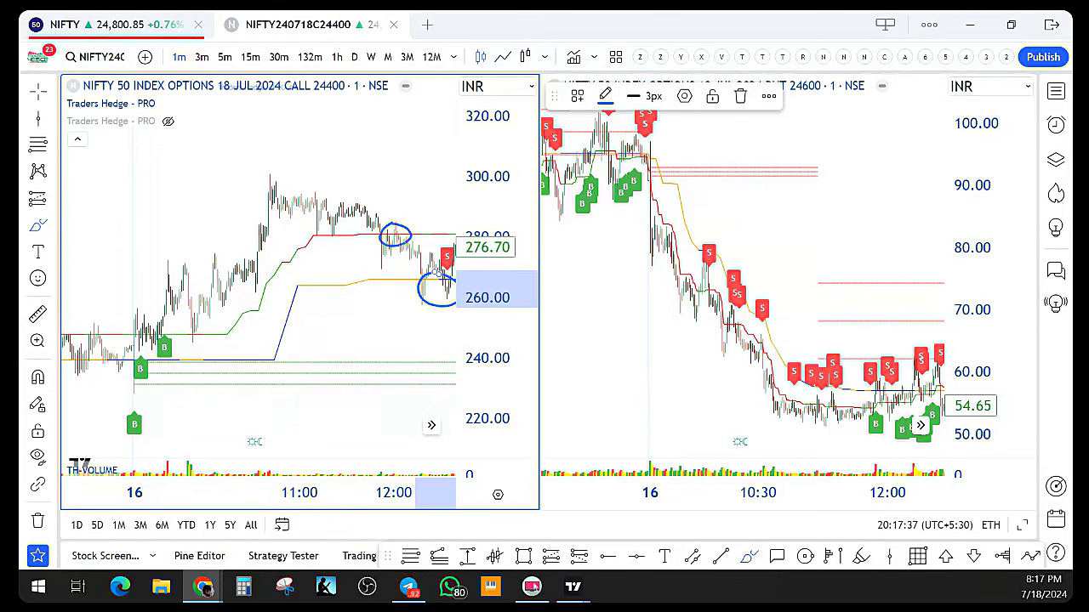
pyautogui.click(37, 520)
pyautogui.click(81, 507)
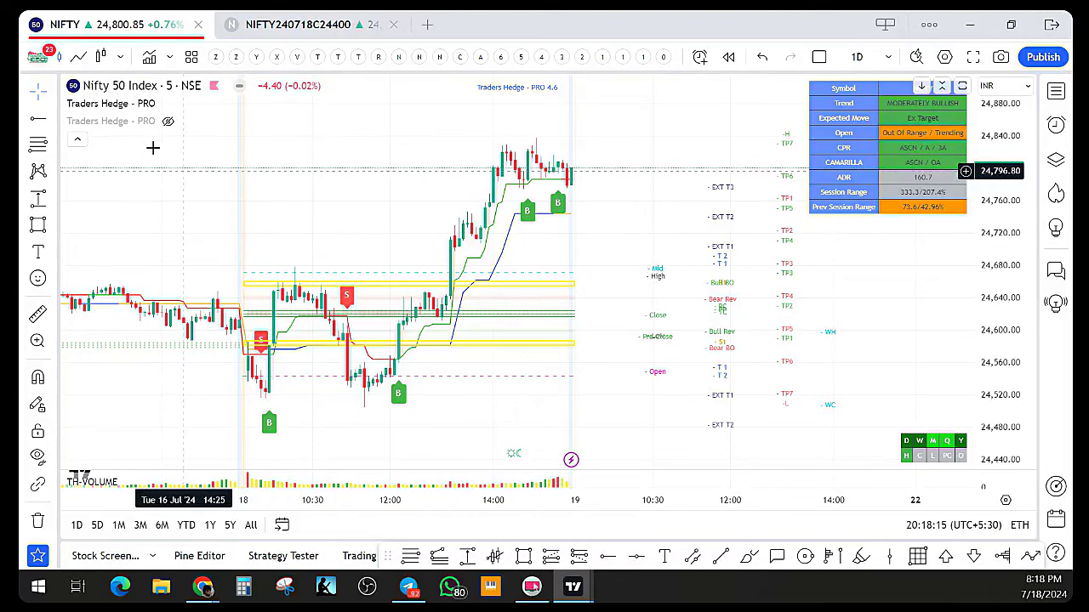
# Remove the existing Traders Hedge - PRO indicators from the NIFTY chart and add the invite-only Traders Hedge - Pro with Alerts script
pyautogui.moveTo(231, 109)
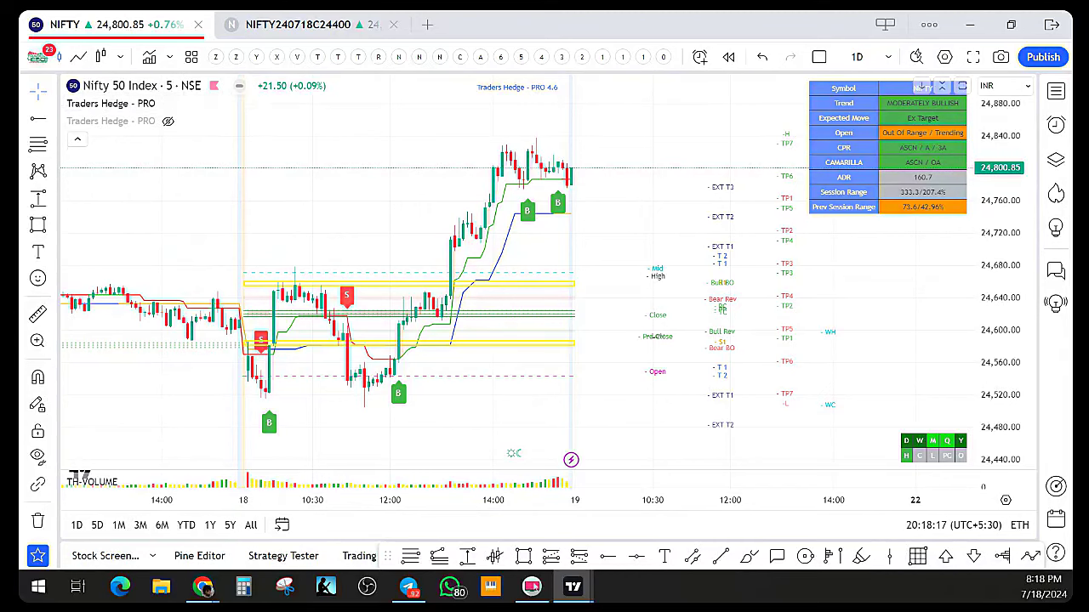
pyautogui.click(229, 103)
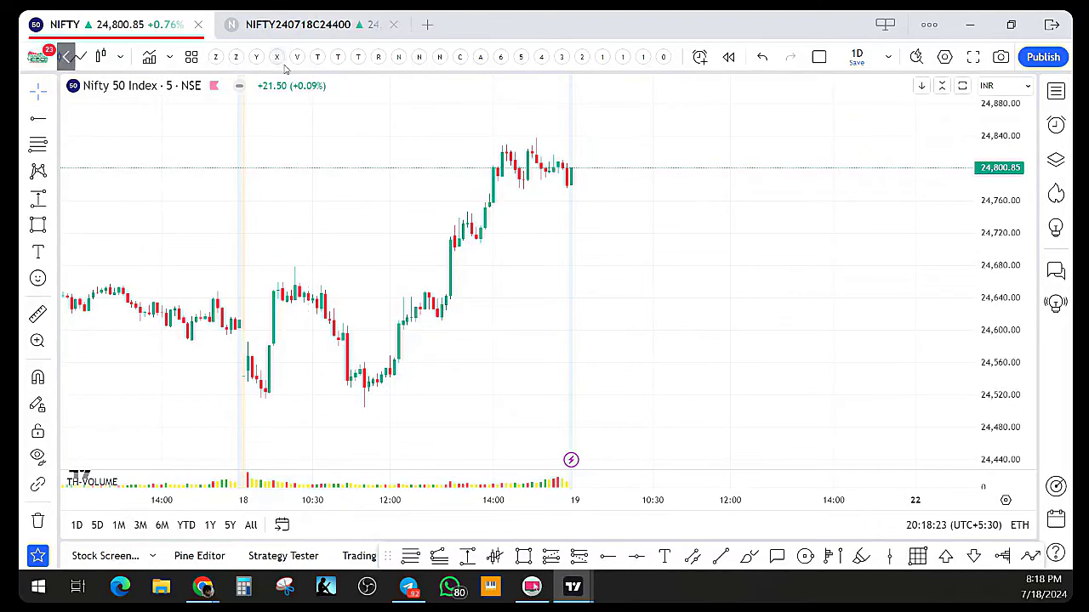
pyautogui.click(150, 58)
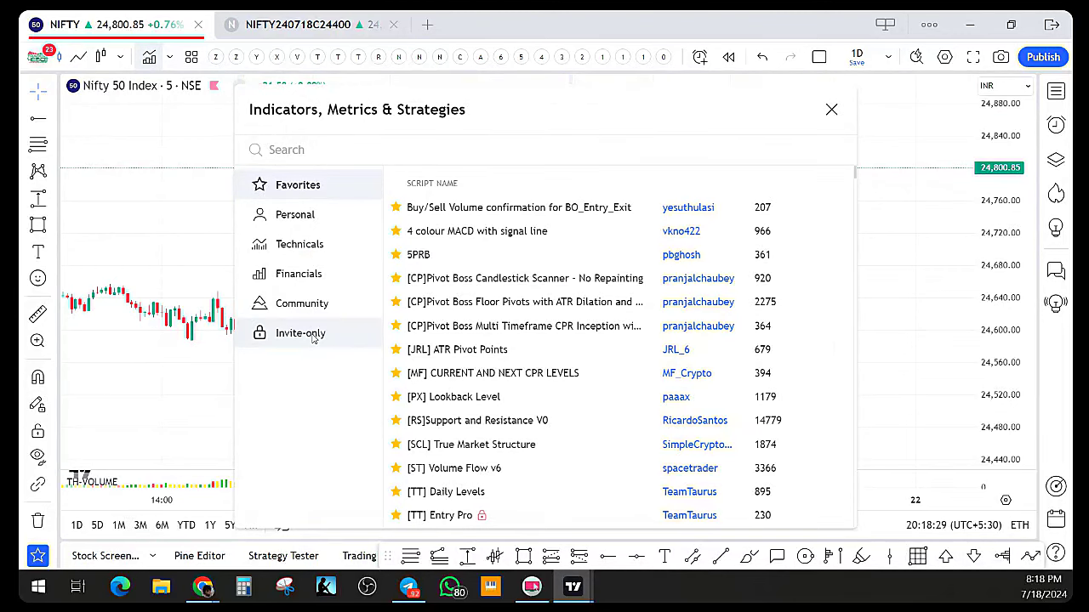
pyautogui.click(313, 336)
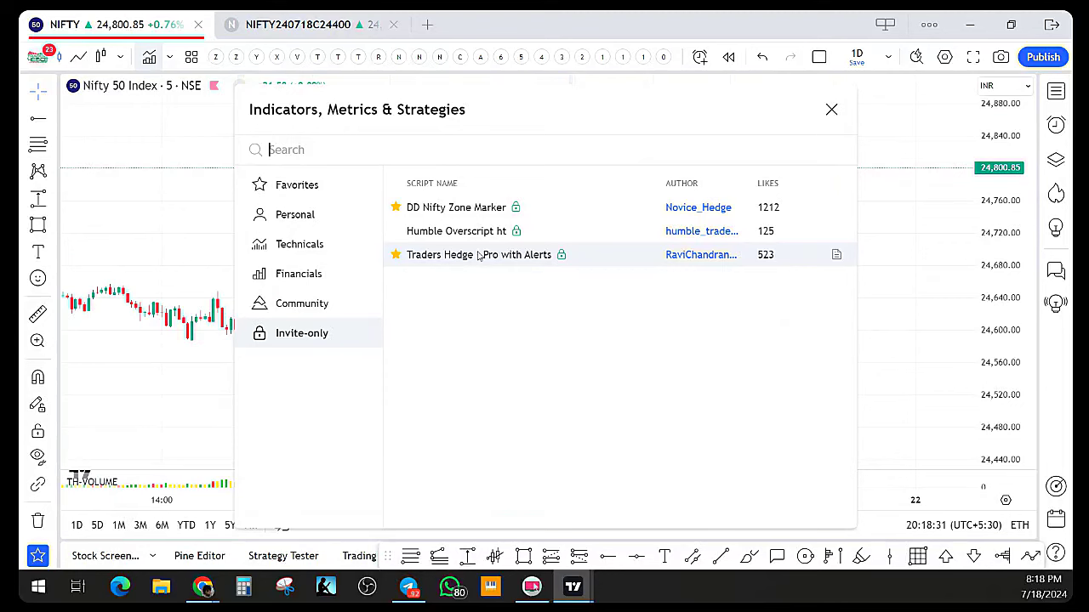
pyautogui.click(479, 255)
pyautogui.click(177, 221)
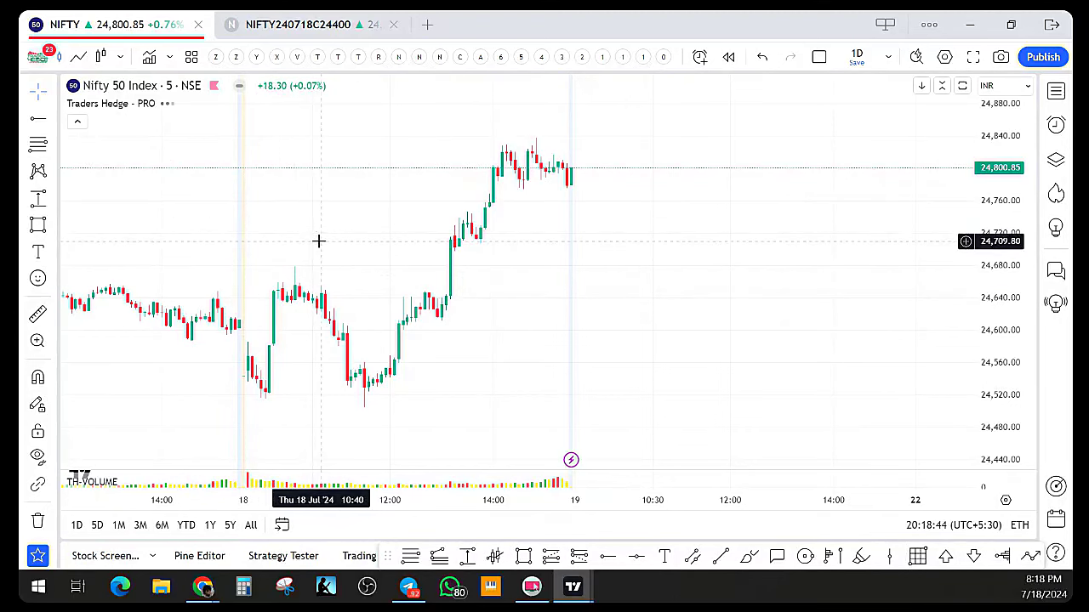
# Circle the Traders Hedge - PRO 4.6 label above the NIFTY candles with the brush and clear the circle
pyautogui.scroll(-2, 511, 325)
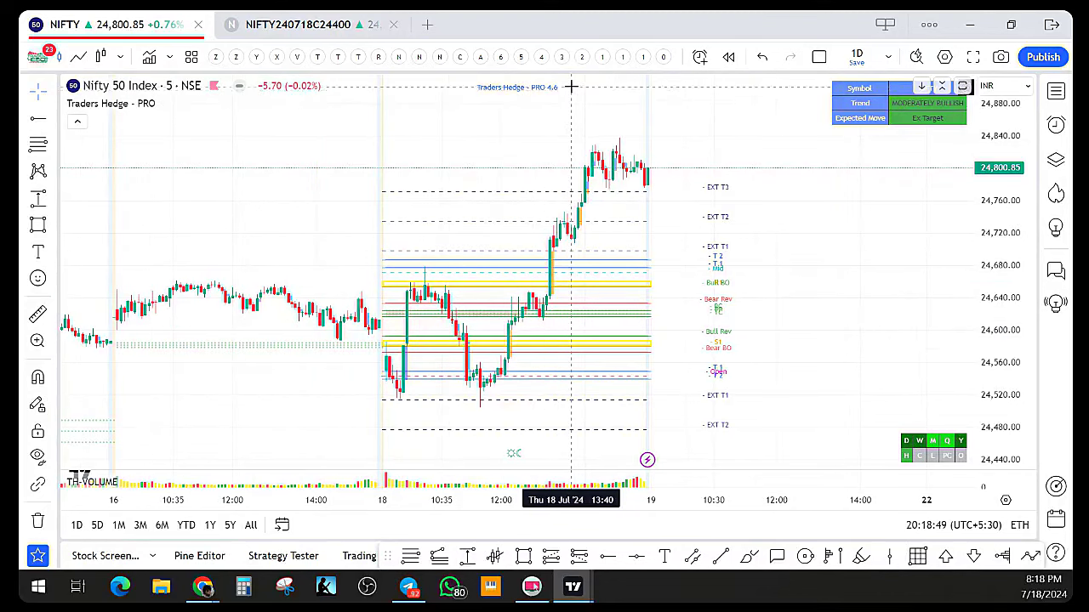
pyautogui.moveTo(570, 86); pyautogui.dragTo(507, 105)
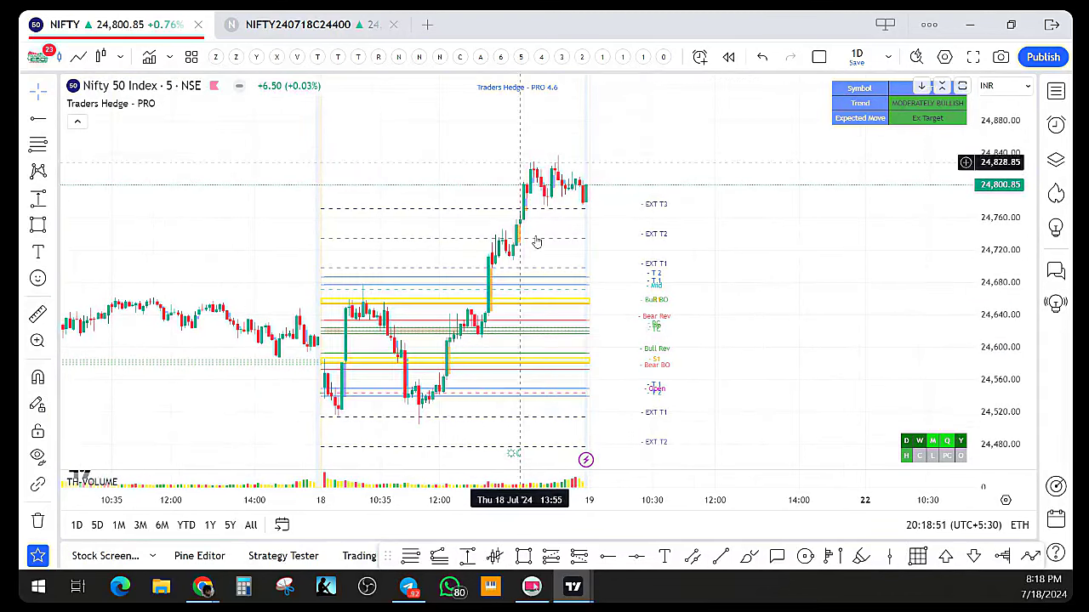
pyautogui.click(572, 108)
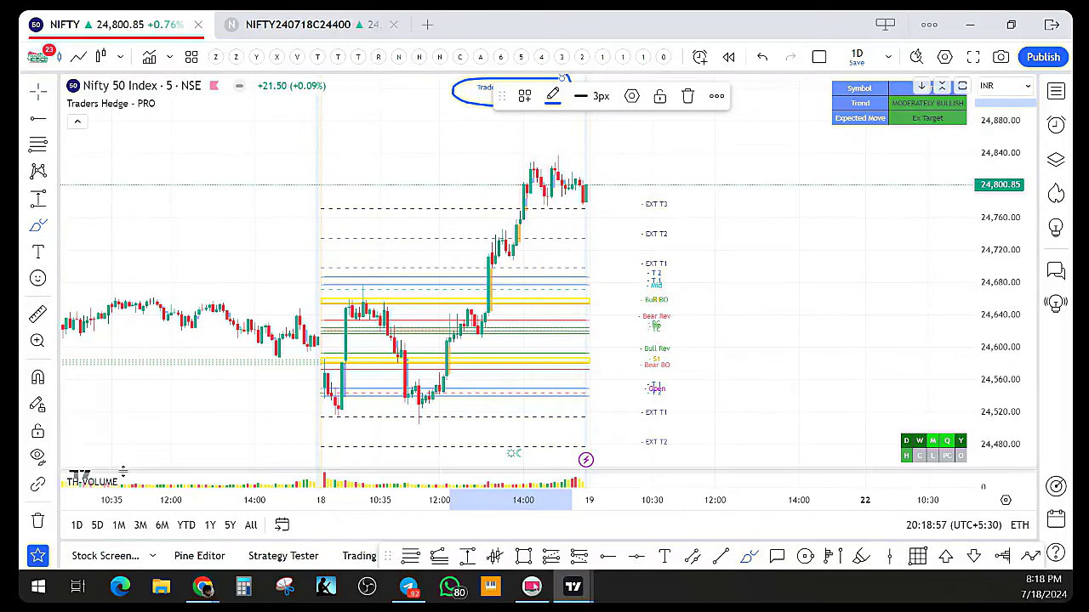
pyautogui.click(38, 520)
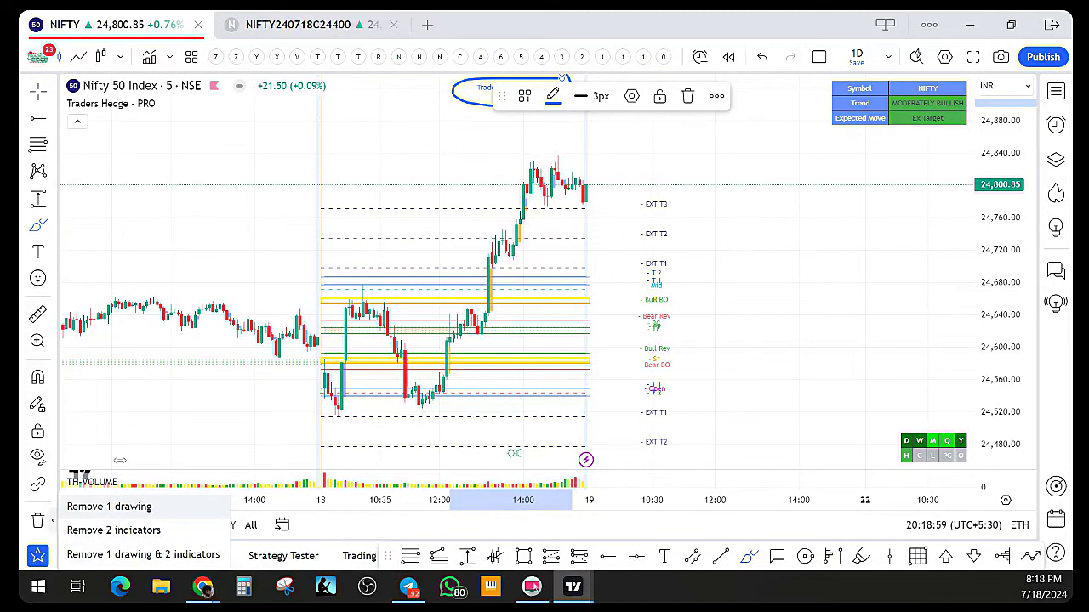
pyautogui.click(109, 506)
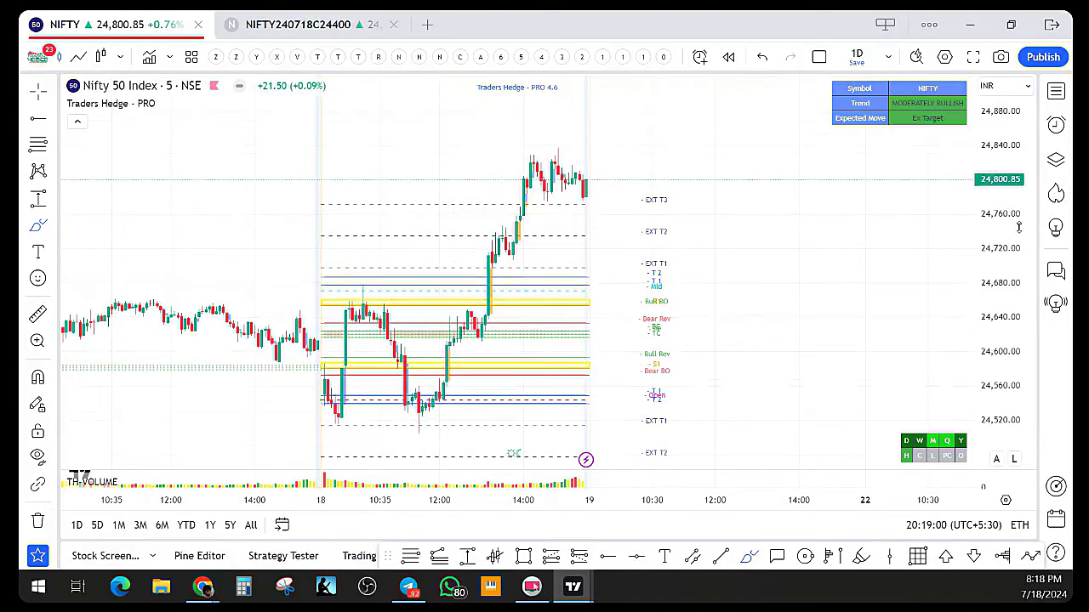
pyautogui.scroll(-1, 644, 459)
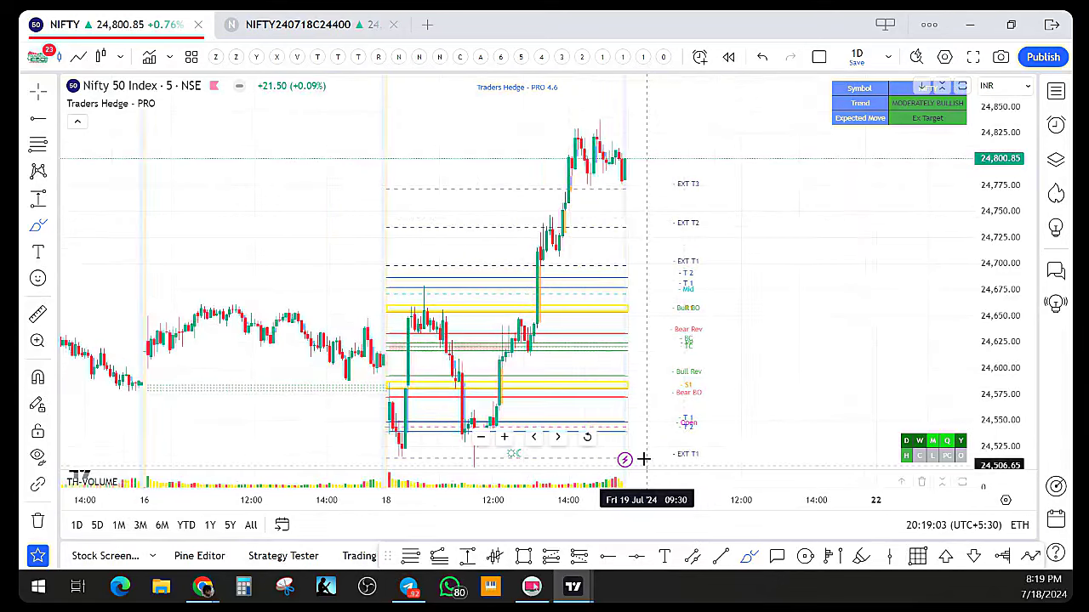
pyautogui.scroll(2, 644, 460)
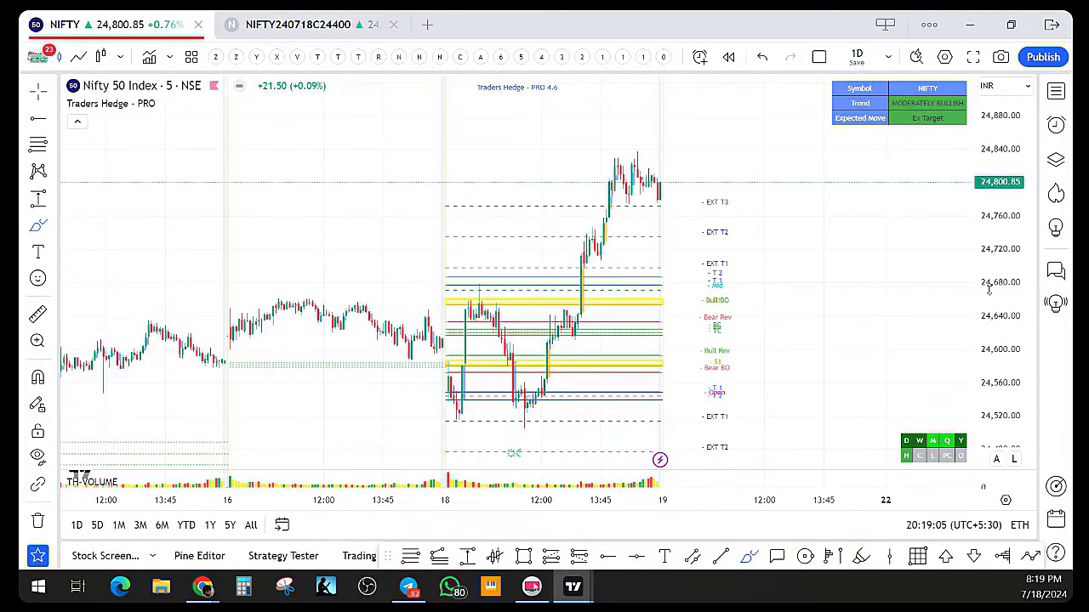
pyautogui.scroll(2, 377, 323)
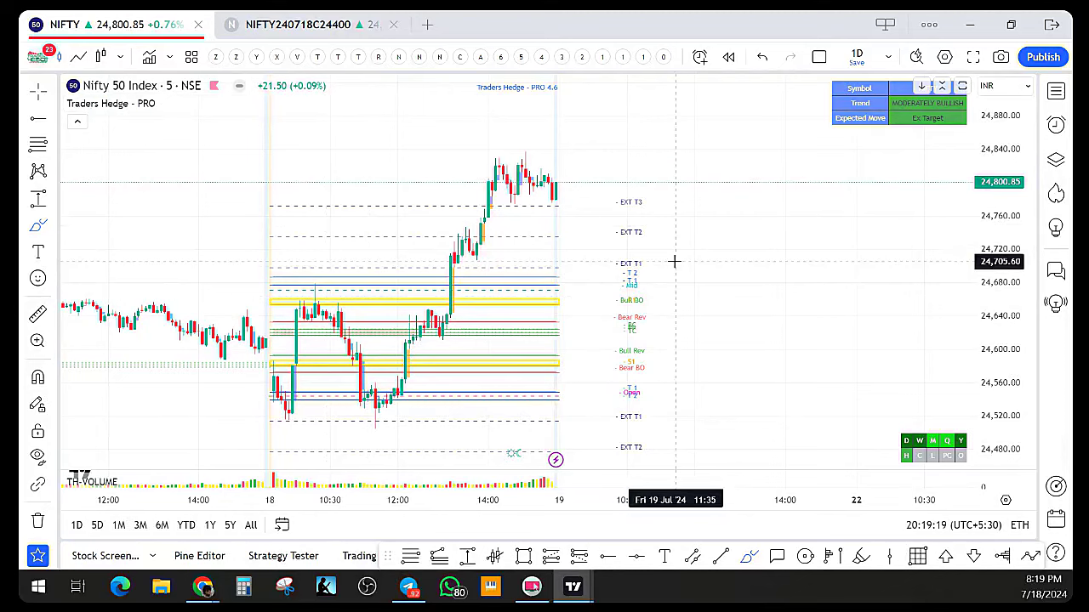
pyautogui.moveTo(1007, 213); pyautogui.dragTo(1006, 218)
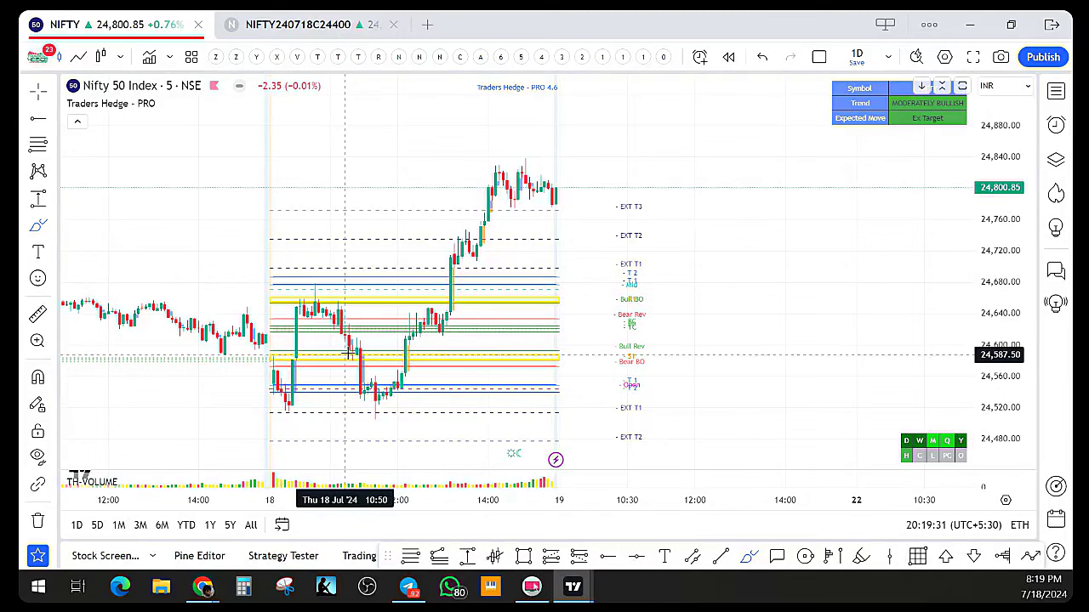
pyautogui.scroll(-2, 462, 367)
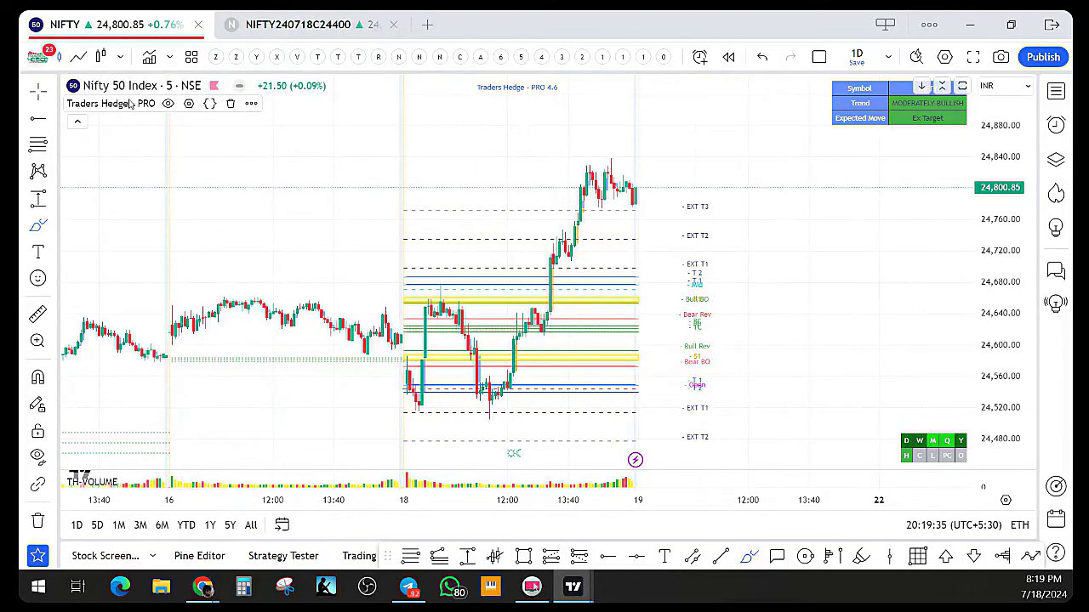
# Open the Traders Hedge - PRO inputs and turn off the Compact option for the dashboard
pyautogui.click(189, 103)
pyautogui.scroll(-4, 428, 253)
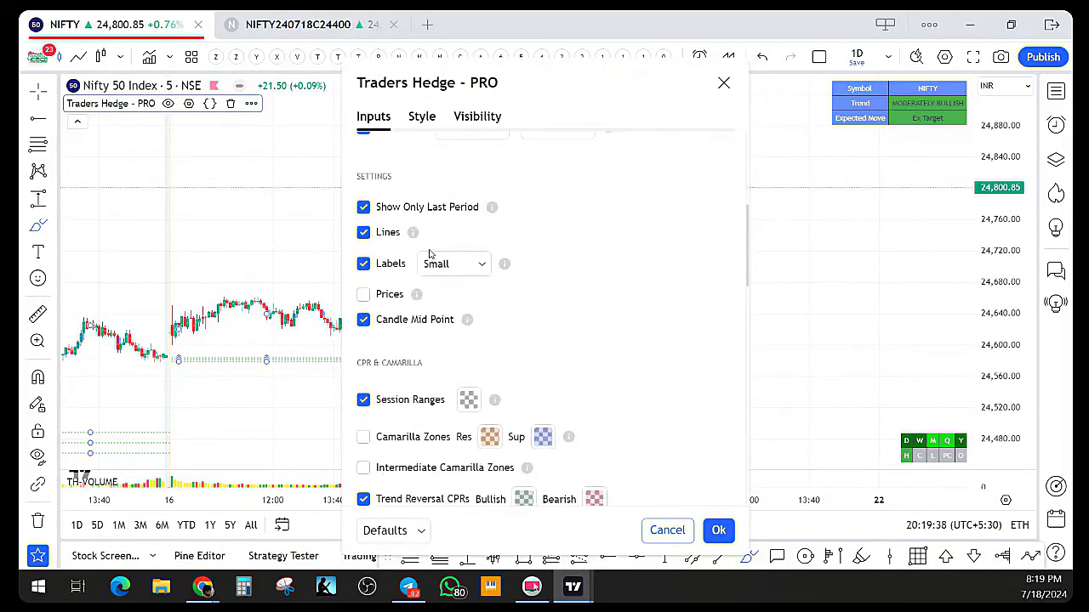
pyautogui.scroll(2, 417, 272)
pyautogui.scroll(2, 417, 281)
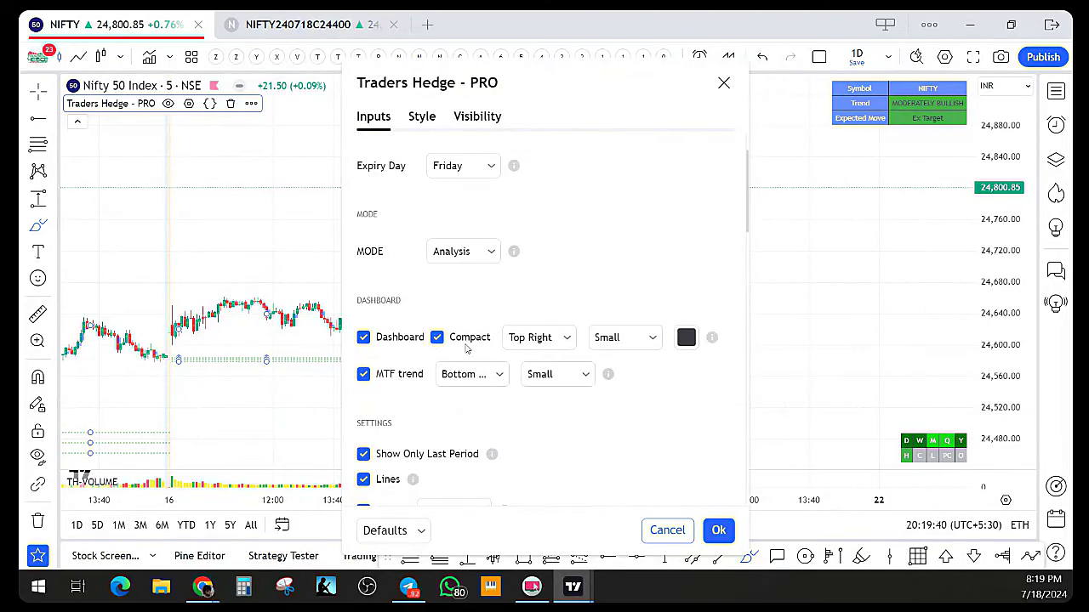
pyautogui.click(438, 339)
# Disable Order Blocks and enable Trend Line and Buy / Sell Momentum Triggers in the Traders Hedge - PRO inputs
pyautogui.scroll(-1, 594, 407)
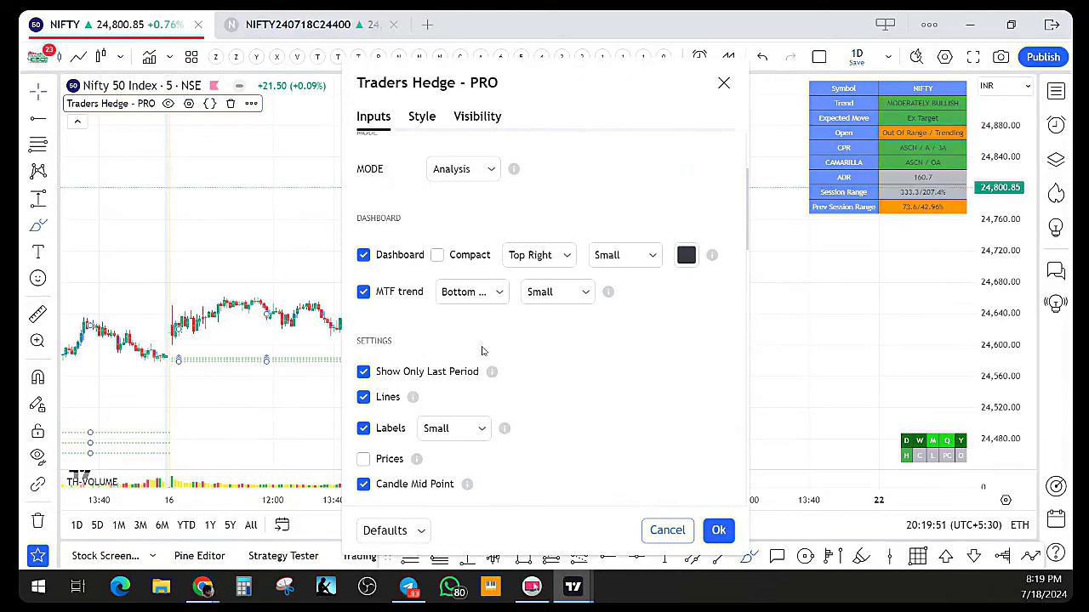
pyautogui.scroll(-2, 486, 351)
pyautogui.scroll(-2, 385, 382)
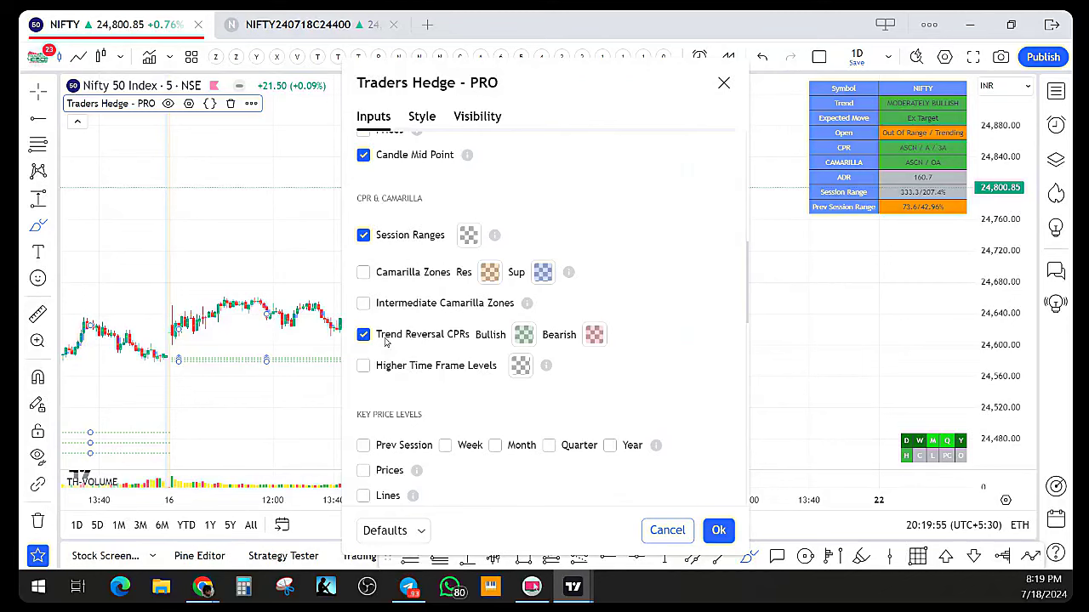
pyautogui.scroll(-4, 430, 338)
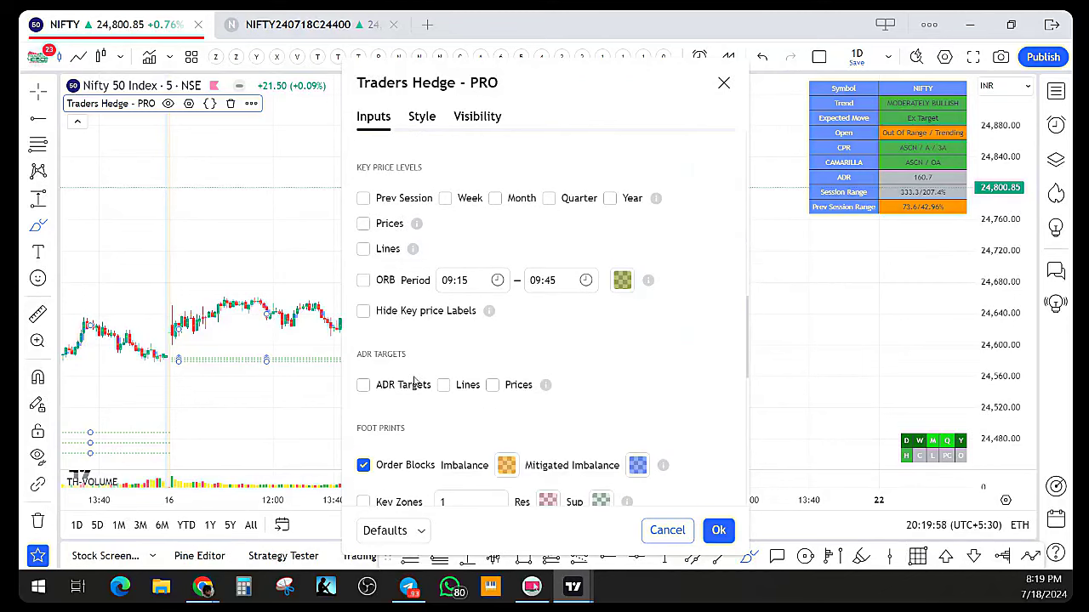
pyautogui.scroll(-2, 415, 382)
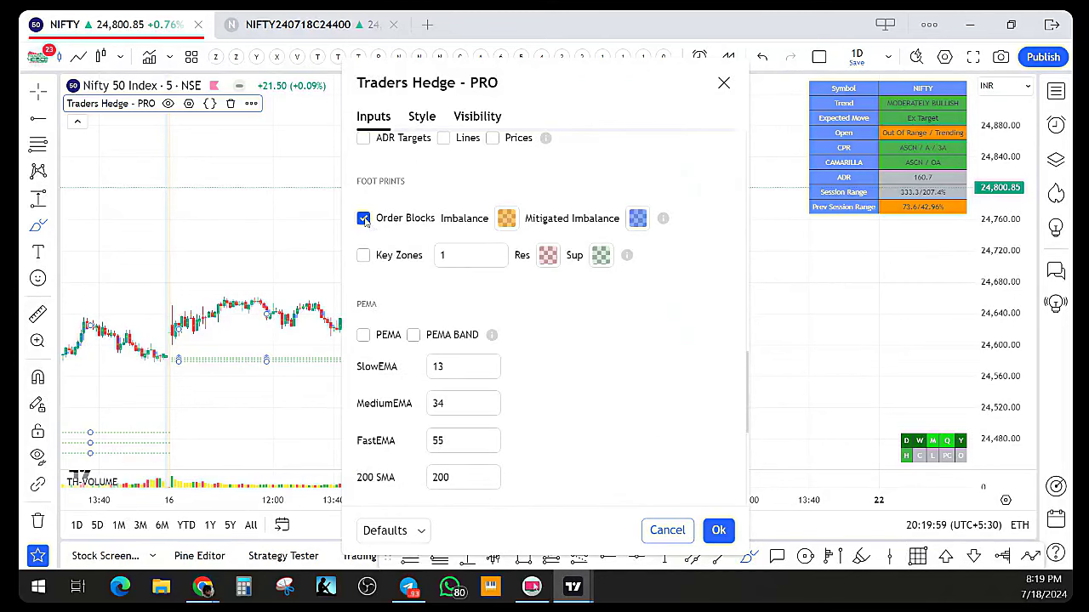
pyautogui.scroll(-4, 406, 334)
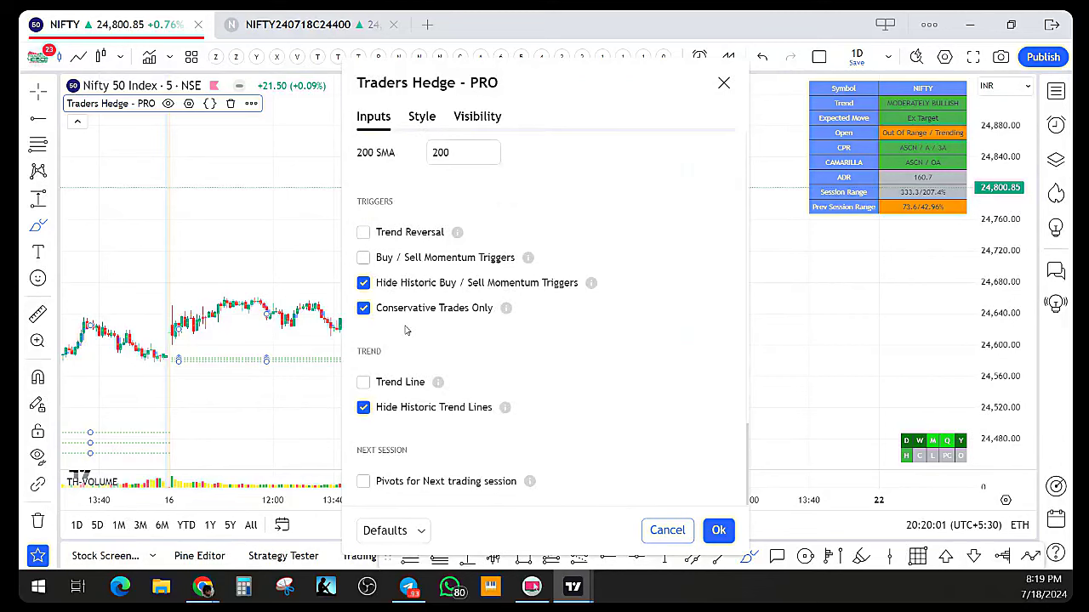
pyautogui.click(364, 382)
pyautogui.scroll(2, 647, 375)
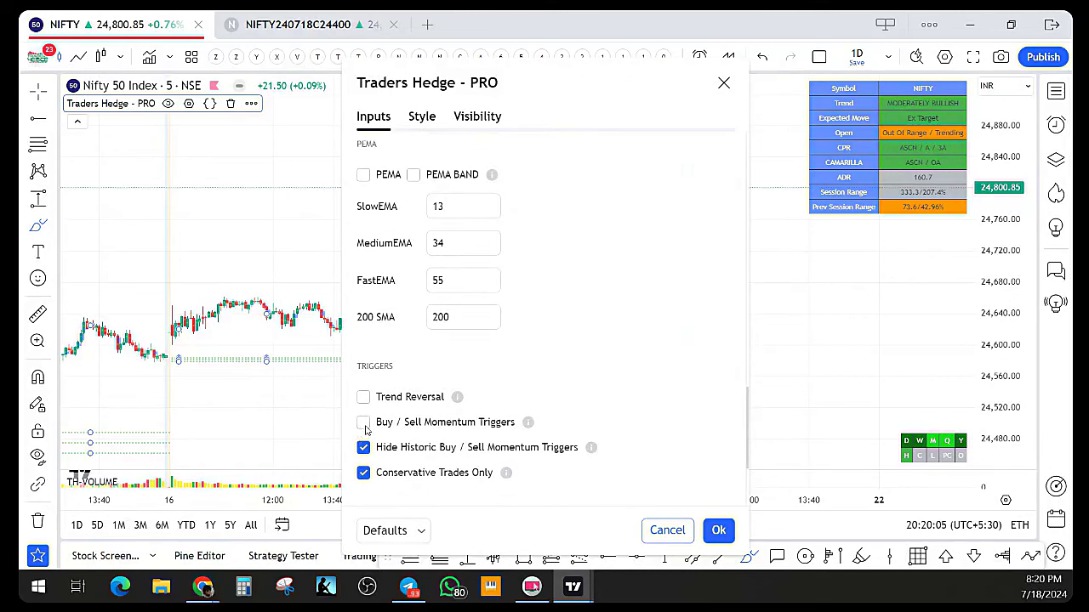
pyautogui.click(364, 422)
# Turn off Lines in the indicator's general settings, review the remaining inputs and apply the changes
pyautogui.scroll(10, 612, 365)
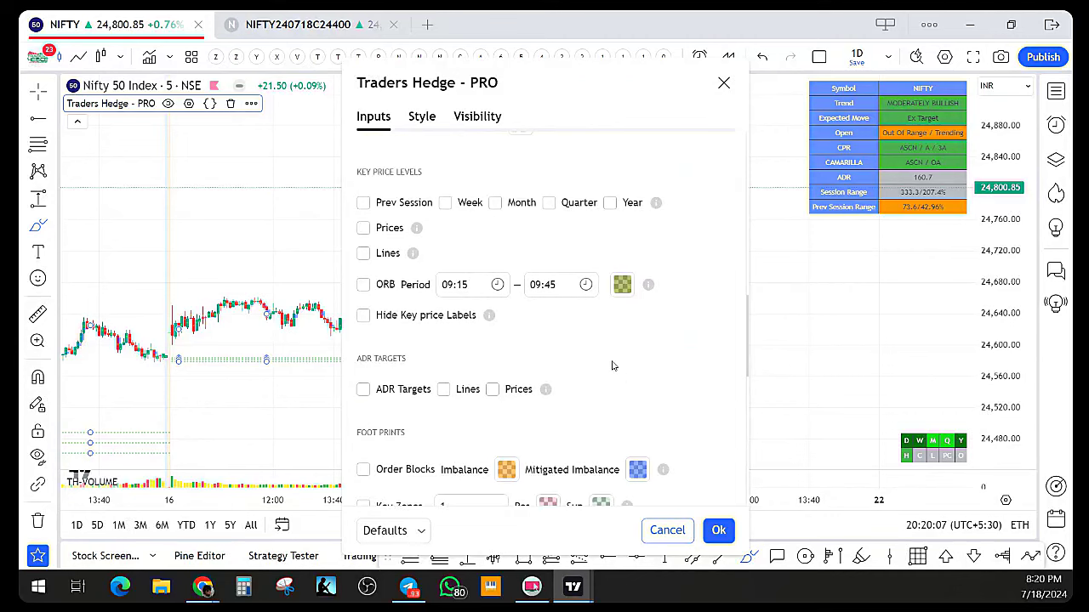
pyautogui.scroll(2, 611, 365)
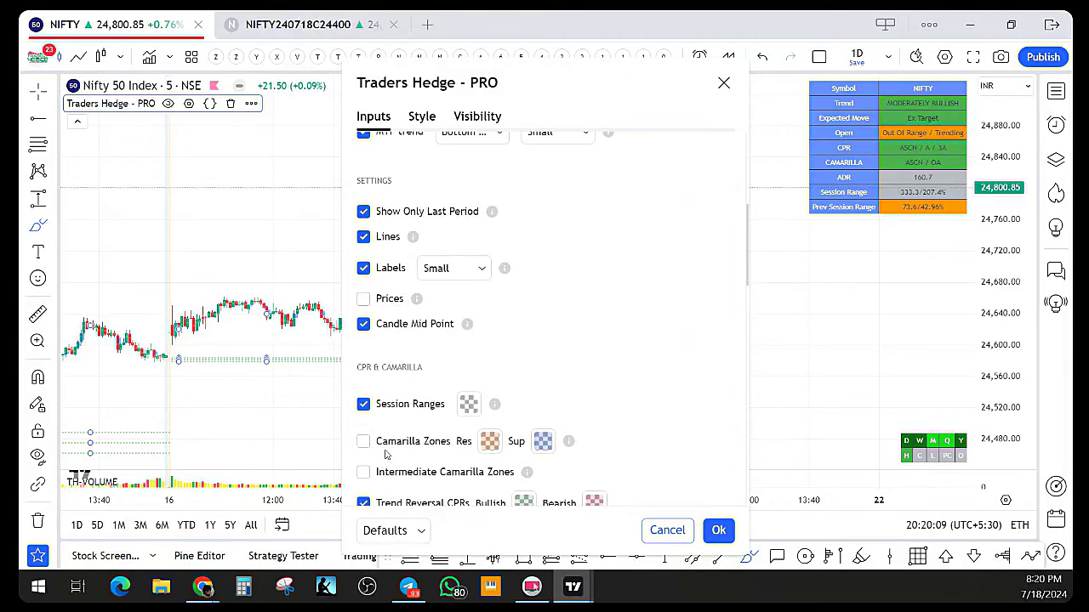
pyautogui.scroll(2, 384, 451)
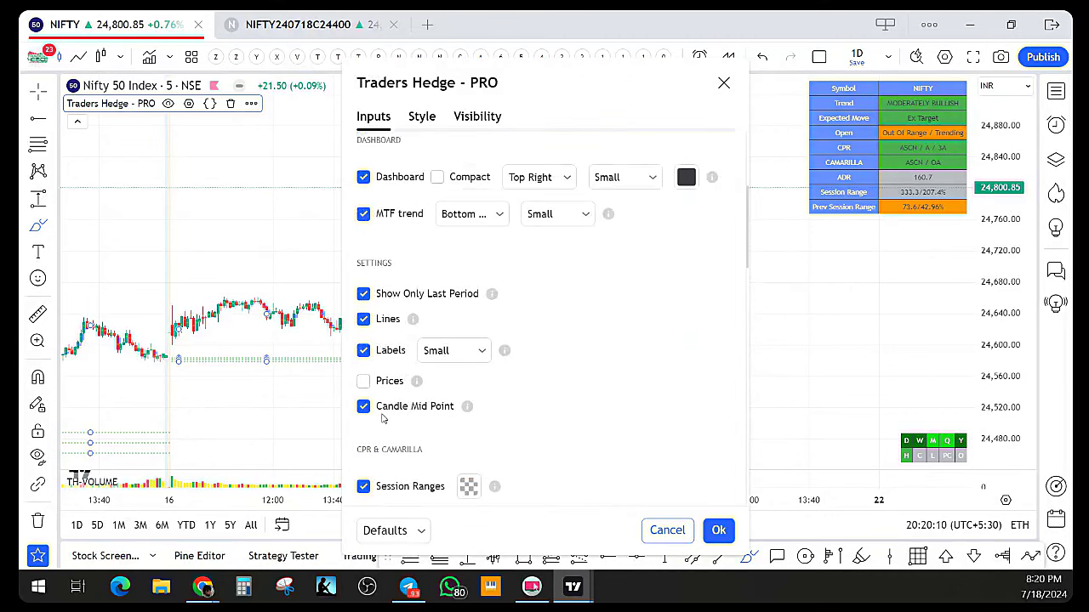
pyautogui.click(364, 320)
pyautogui.scroll(4, 457, 348)
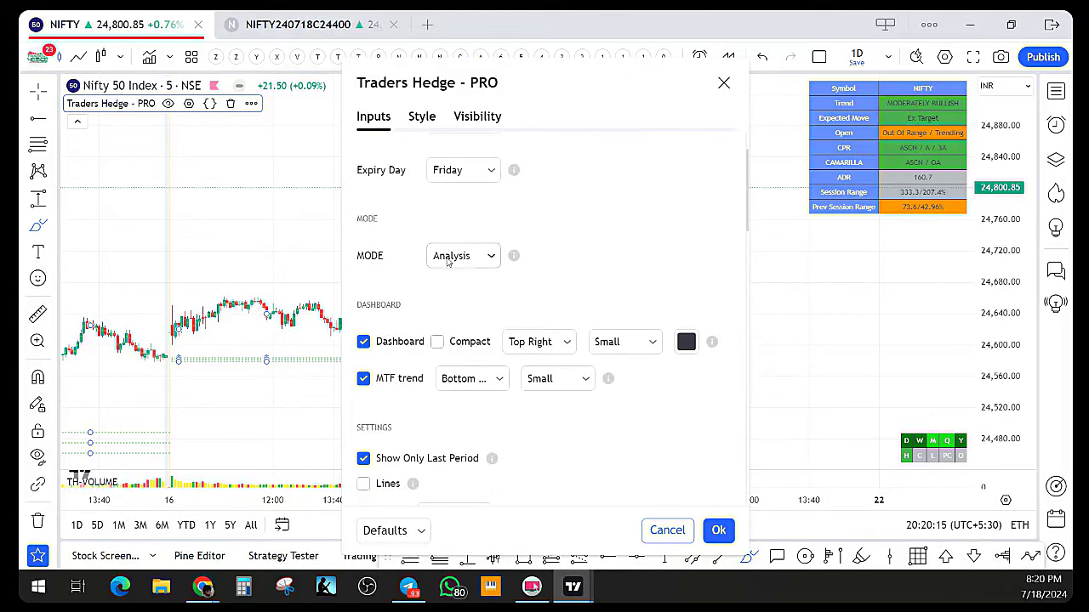
pyautogui.scroll(-4, 434, 347)
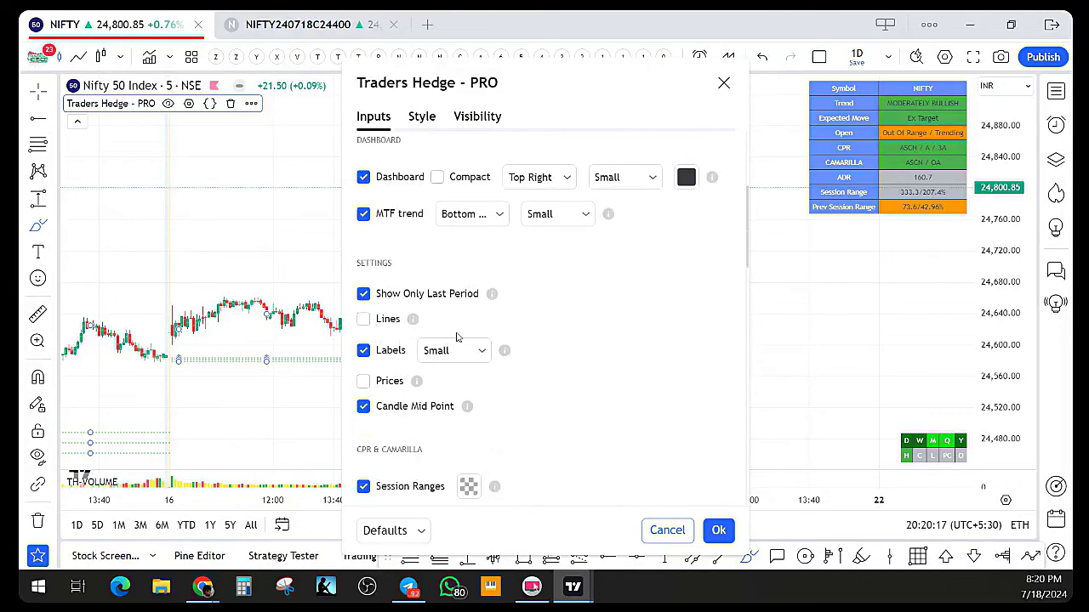
pyautogui.scroll(-3, 457, 338)
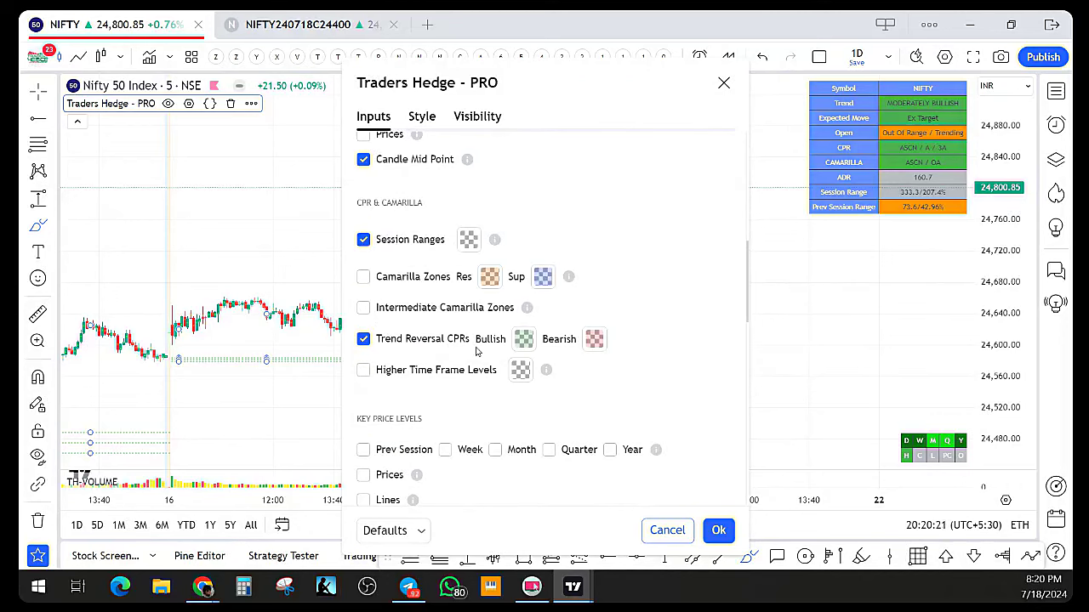
pyautogui.scroll(-8, 627, 375)
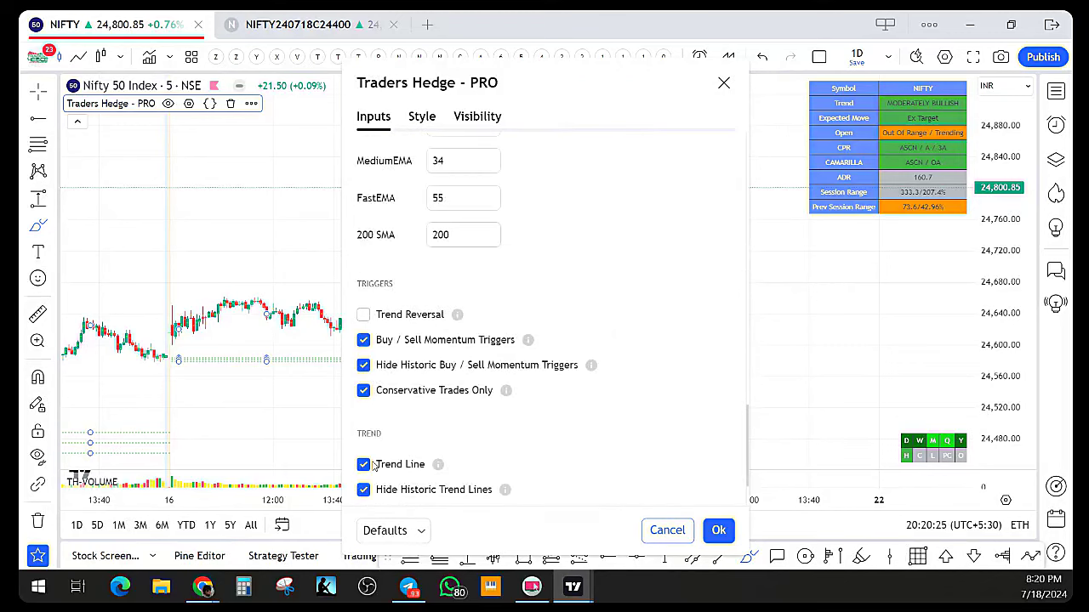
pyautogui.click(719, 531)
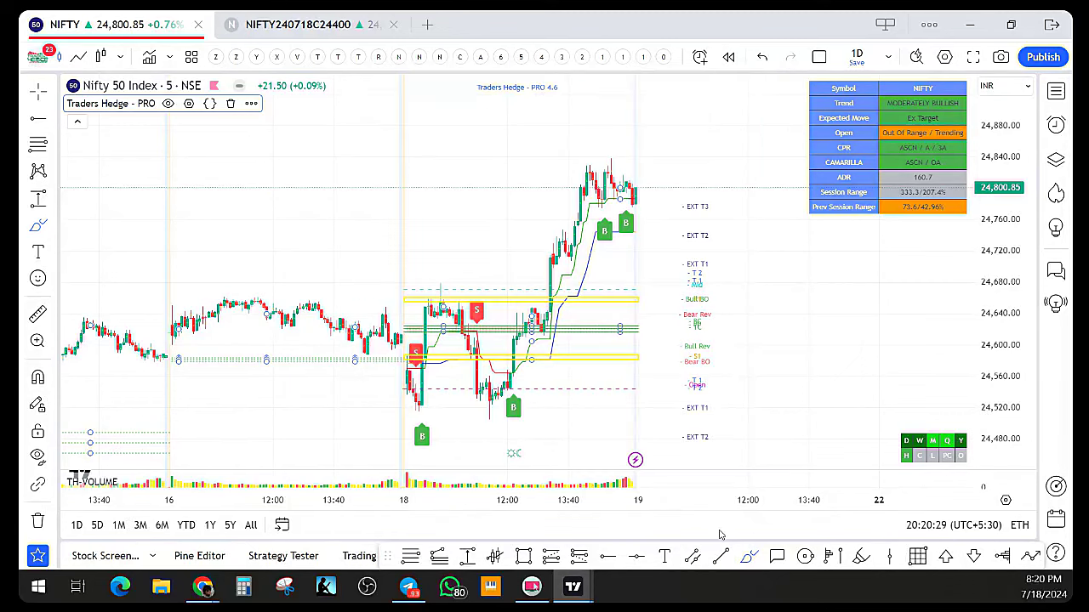
# Draw a short brush arc above the 18 July candles and clear the brush marks from the chart
pyautogui.click(594, 394)
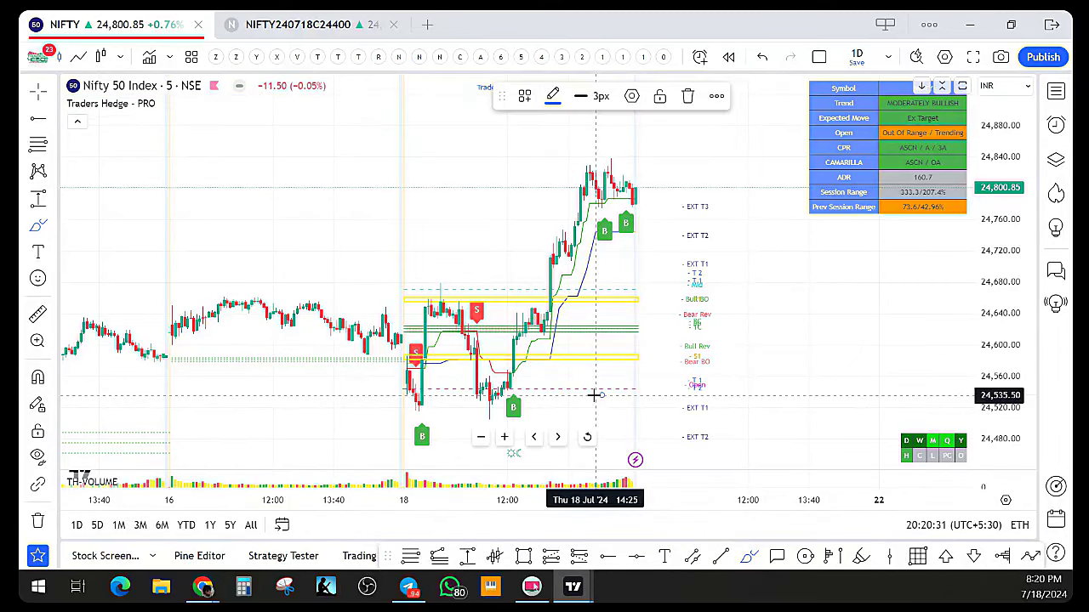
pyautogui.scroll(-2, 594, 395)
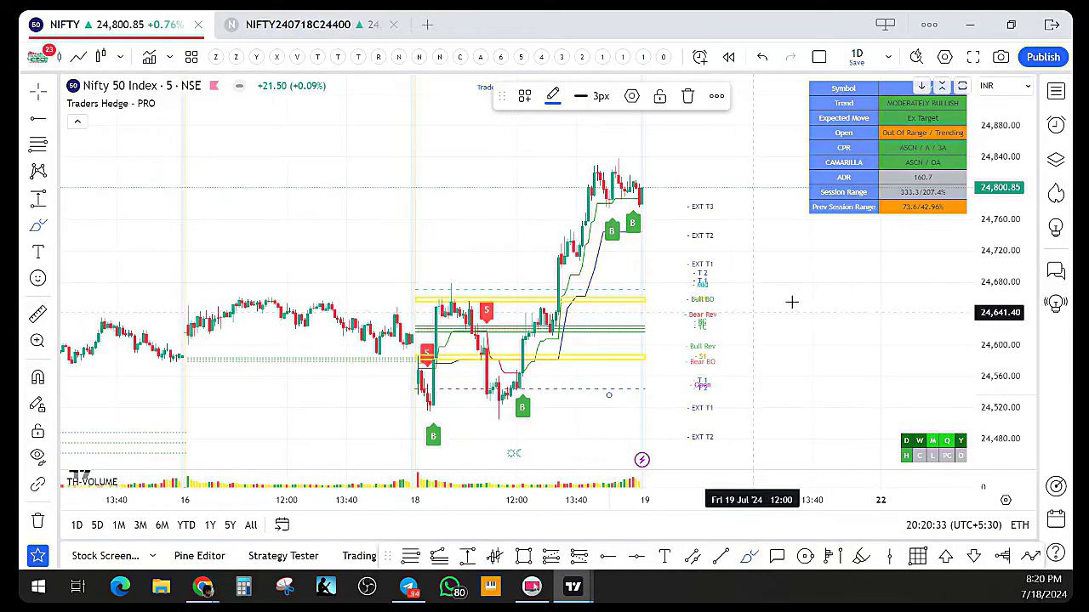
pyautogui.moveTo(1002, 257); pyautogui.dragTo(1006, 193)
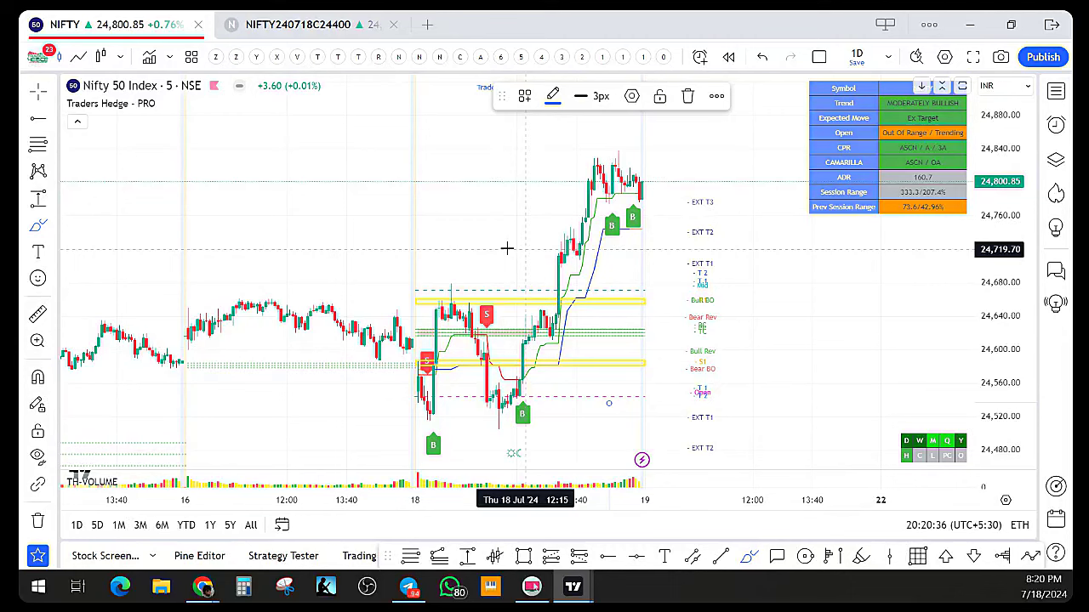
pyautogui.moveTo(438, 228); pyautogui.dragTo(408, 195)
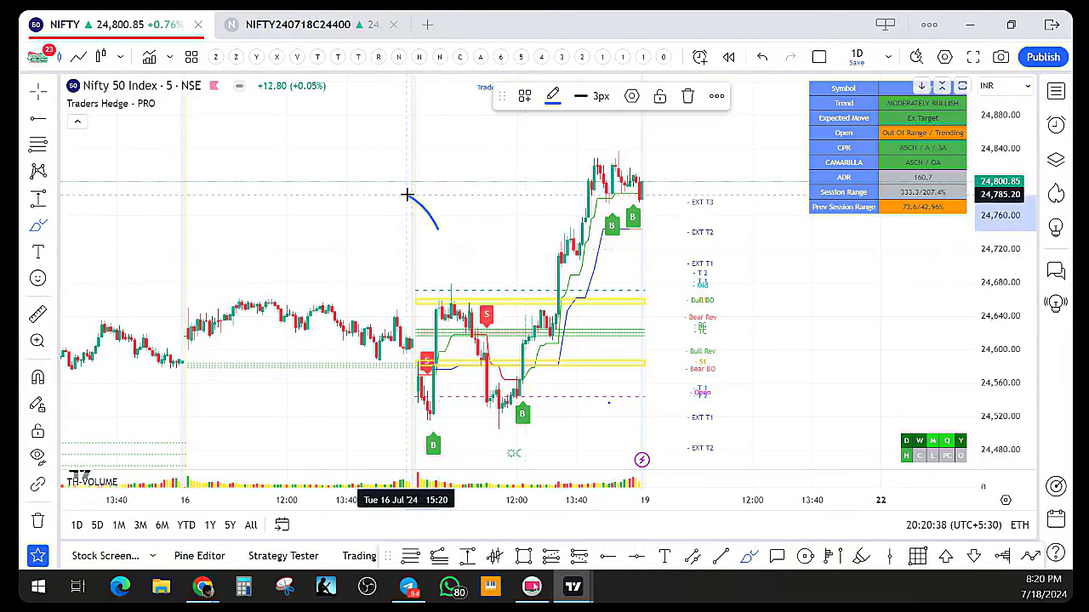
pyautogui.click(39, 521)
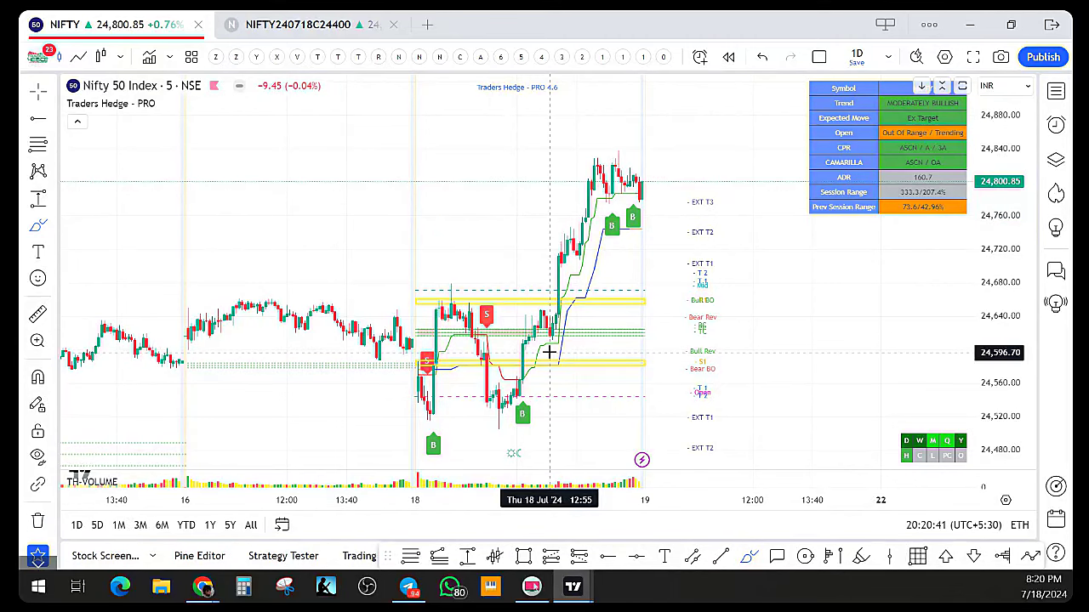
# Examine the price levels, yellow zones and buy/sell triggers of the 18 July session against the previous sessions
pyautogui.scroll(1, 346, 321)
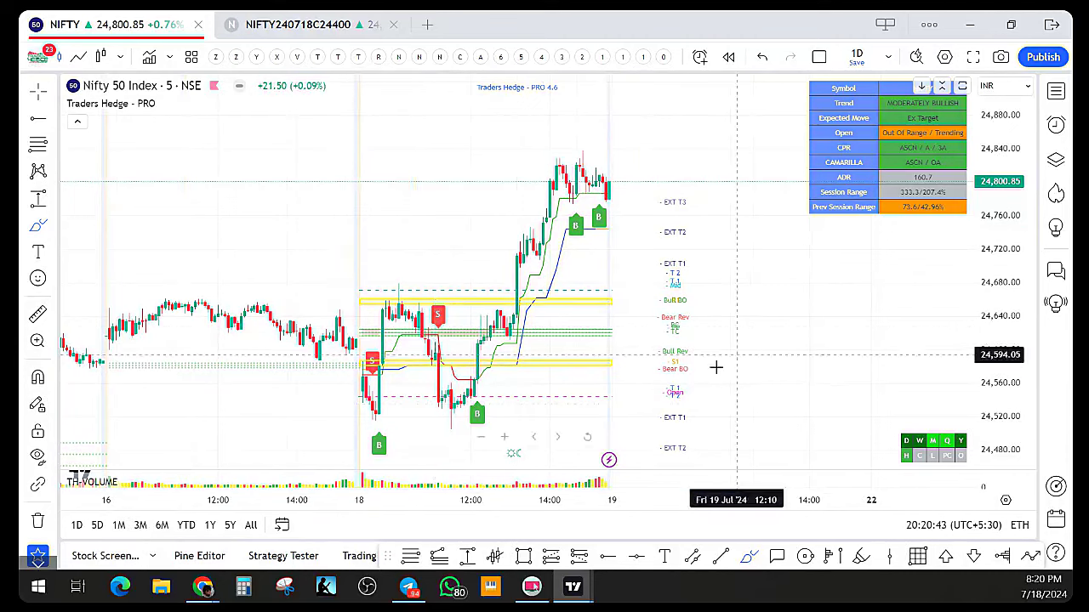
pyautogui.moveTo(1016, 208); pyautogui.dragTo(1019, 249)
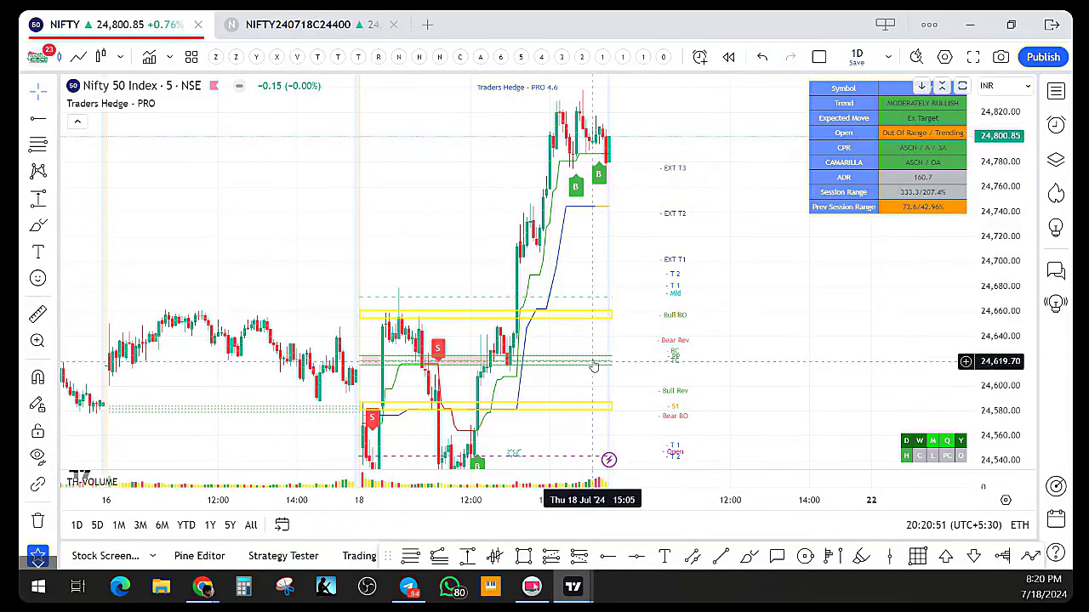
pyautogui.moveTo(618, 345); pyautogui.dragTo(584, 264)
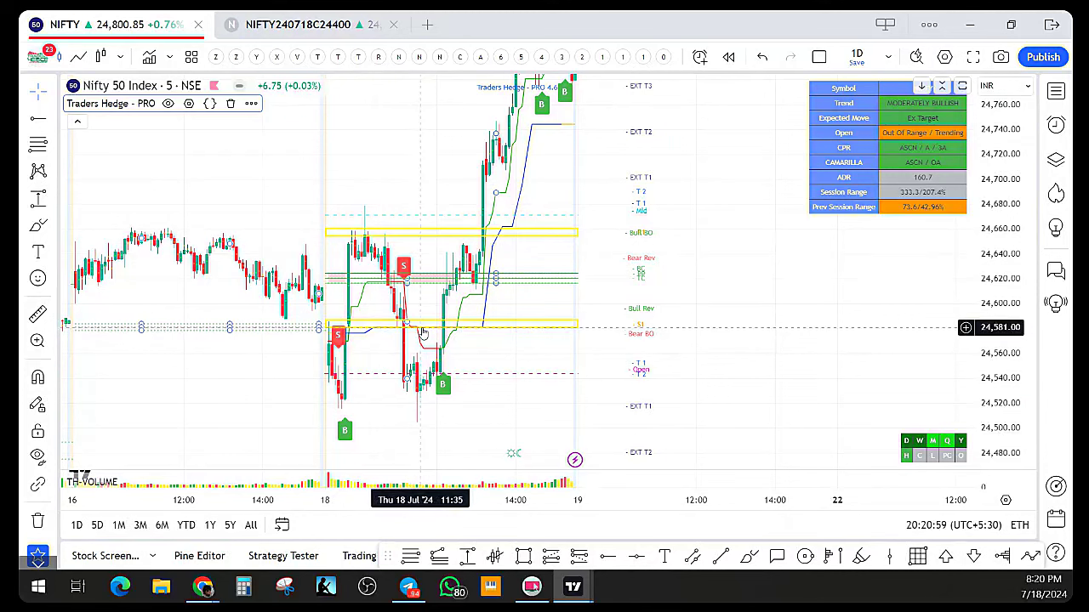
pyautogui.scroll(1, 665, 443)
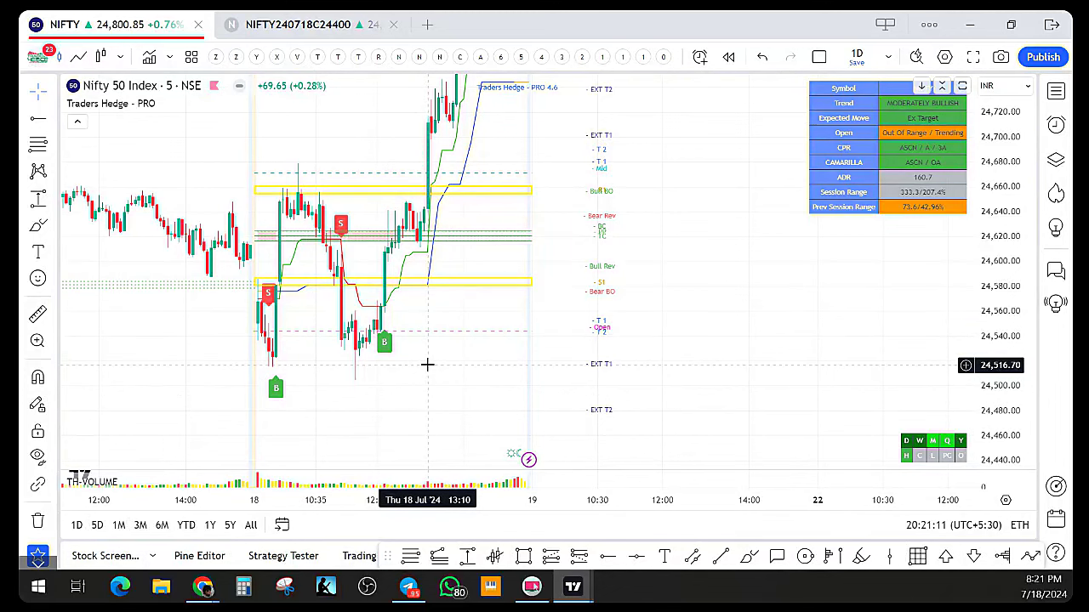
pyautogui.scroll(-2, 451, 364)
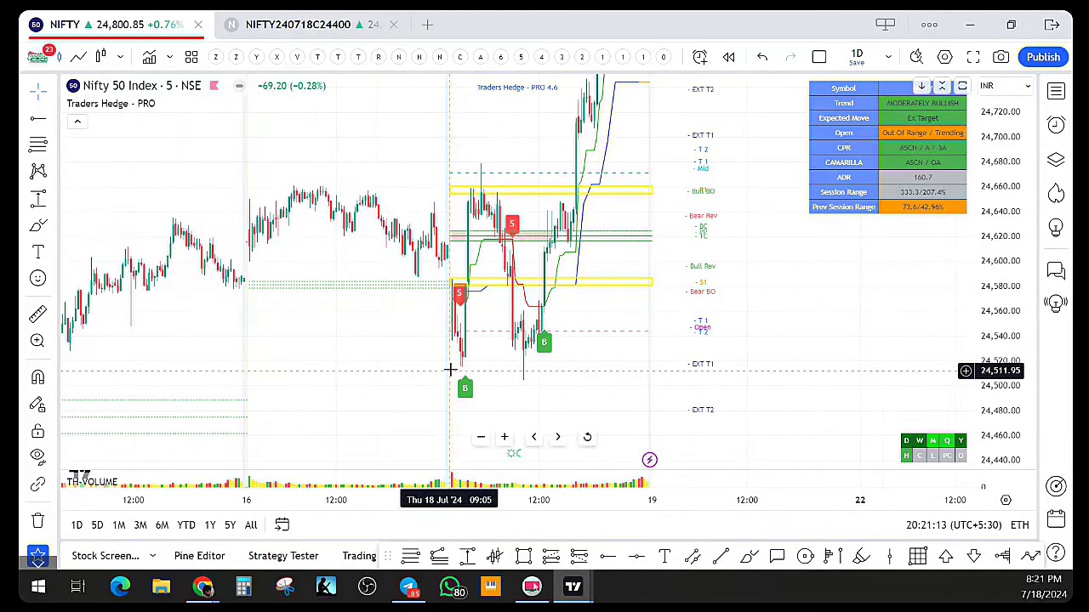
pyautogui.scroll(-2, 456, 369)
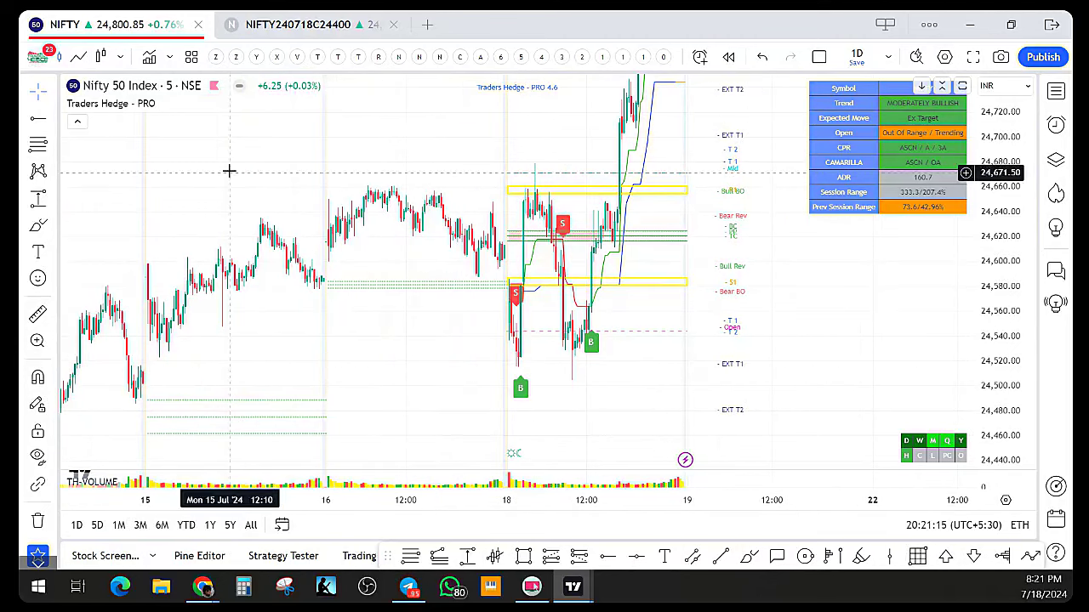
# Open the Traders Hedge - PRO inputs and set MODE to AI
pyautogui.click(189, 103)
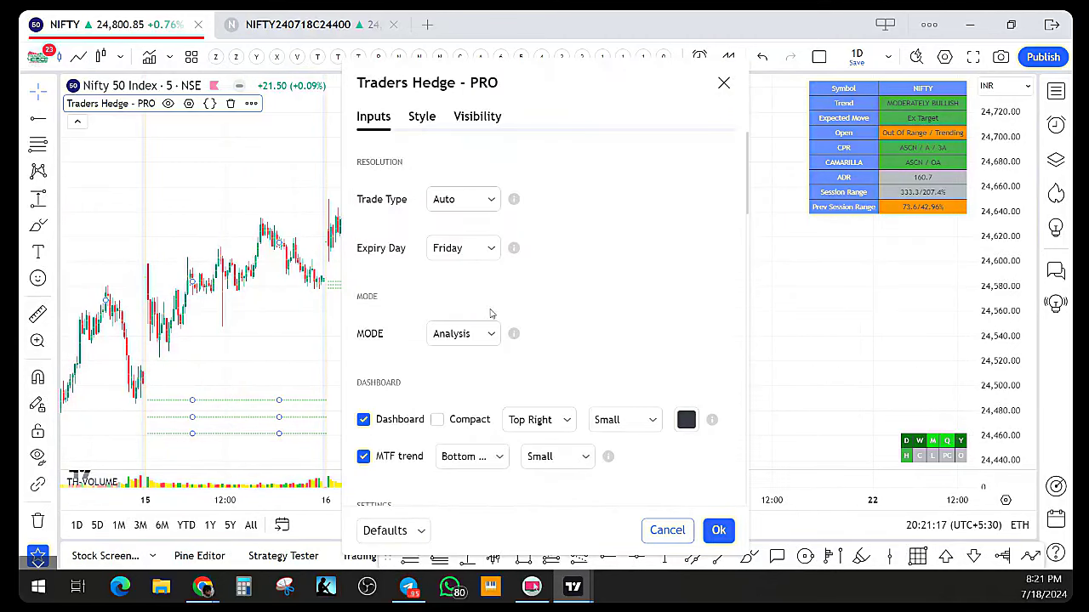
pyautogui.scroll(-3, 491, 323)
pyautogui.scroll(3, 476, 297)
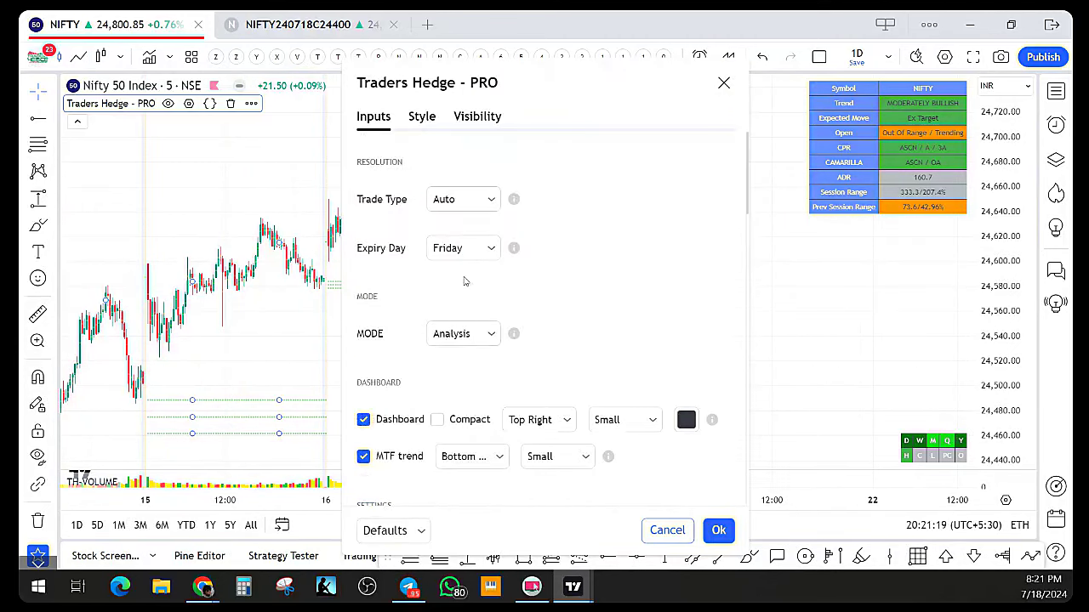
pyautogui.click(455, 334)
pyautogui.click(451, 361)
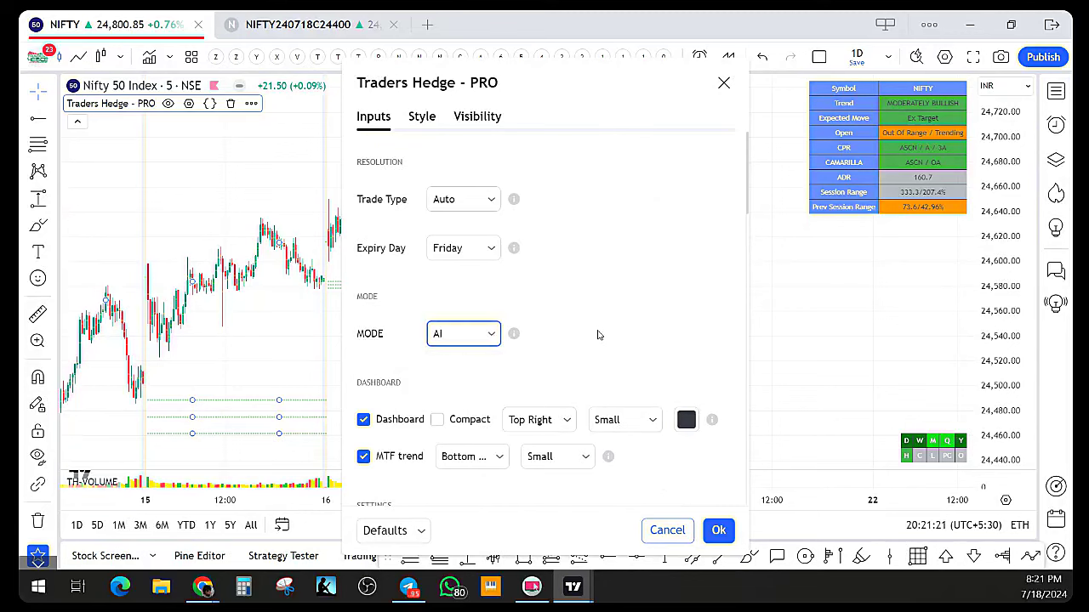
# Enable Key Zones under Foot Prints, set its value to 4 and apply the indicator changes
pyautogui.scroll(-10, 594, 333)
pyautogui.scroll(-2, 592, 335)
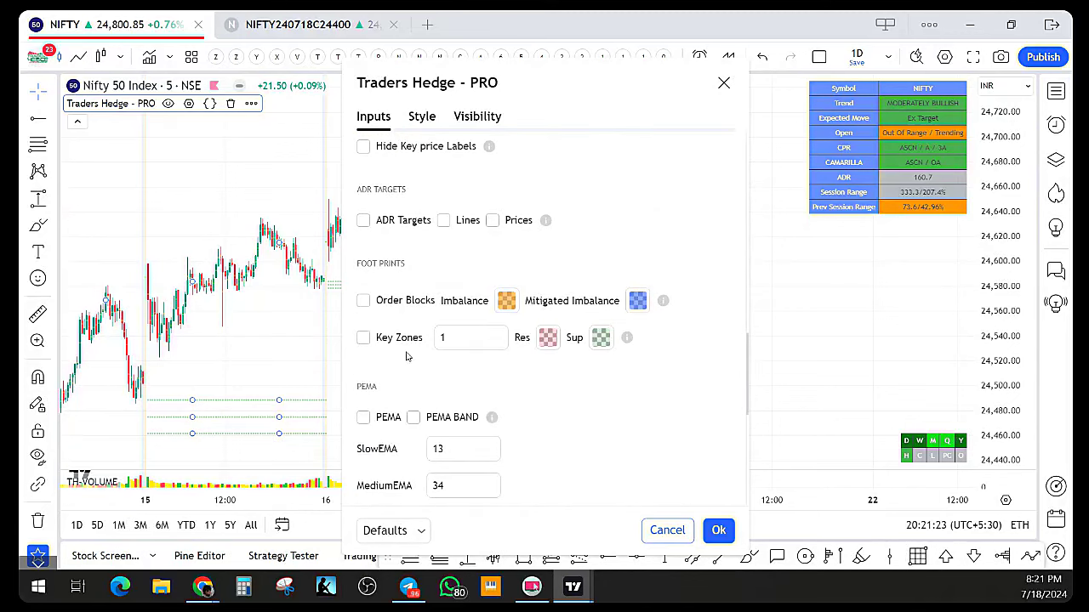
pyautogui.click(363, 338)
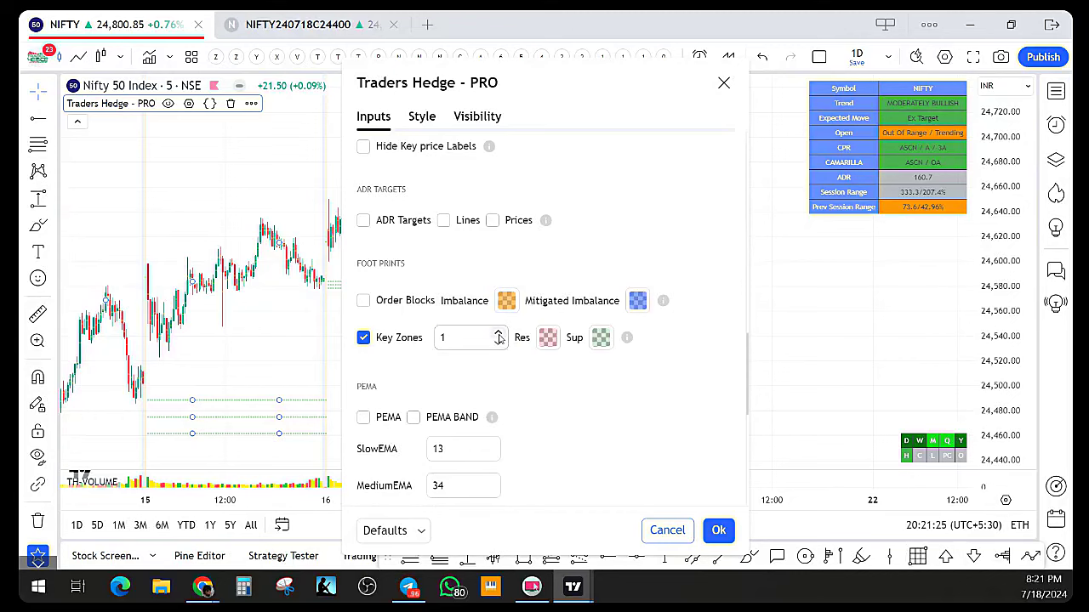
pyautogui.click(498, 334)
pyautogui.click(498, 334)
pyautogui.click(498, 335)
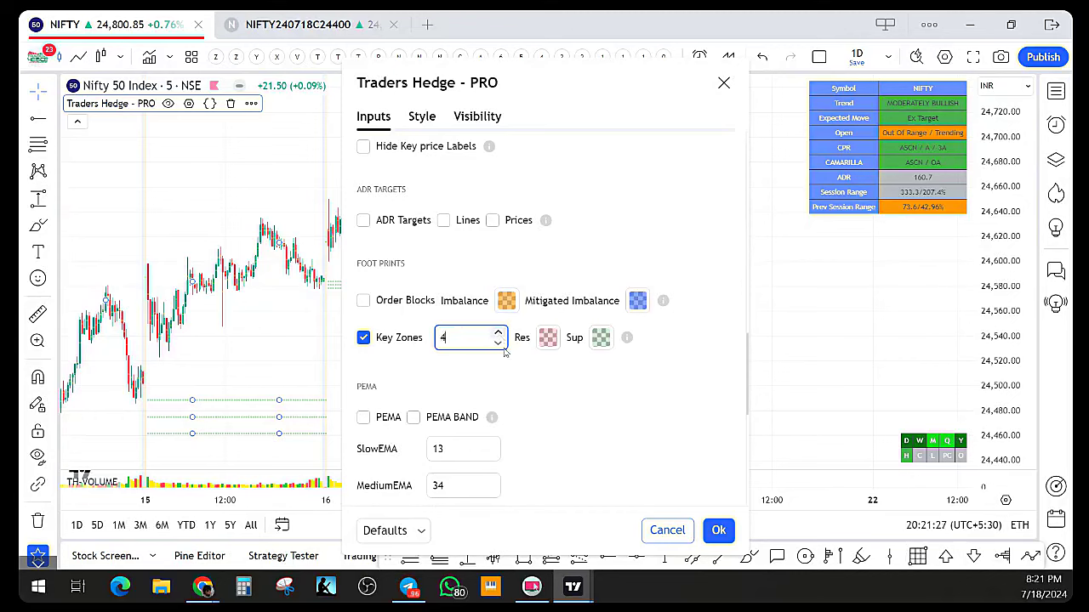
pyautogui.click(719, 530)
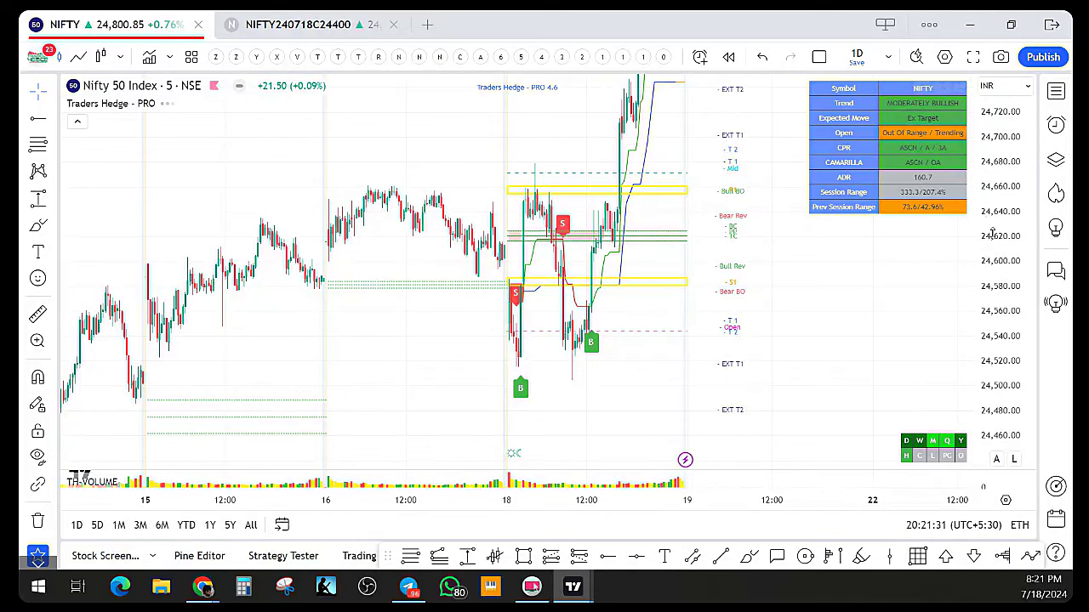
# Examine the AI mode TP levels, key zones and buy/sell triggers across the 18 July session
pyautogui.scroll(6, 770, 340)
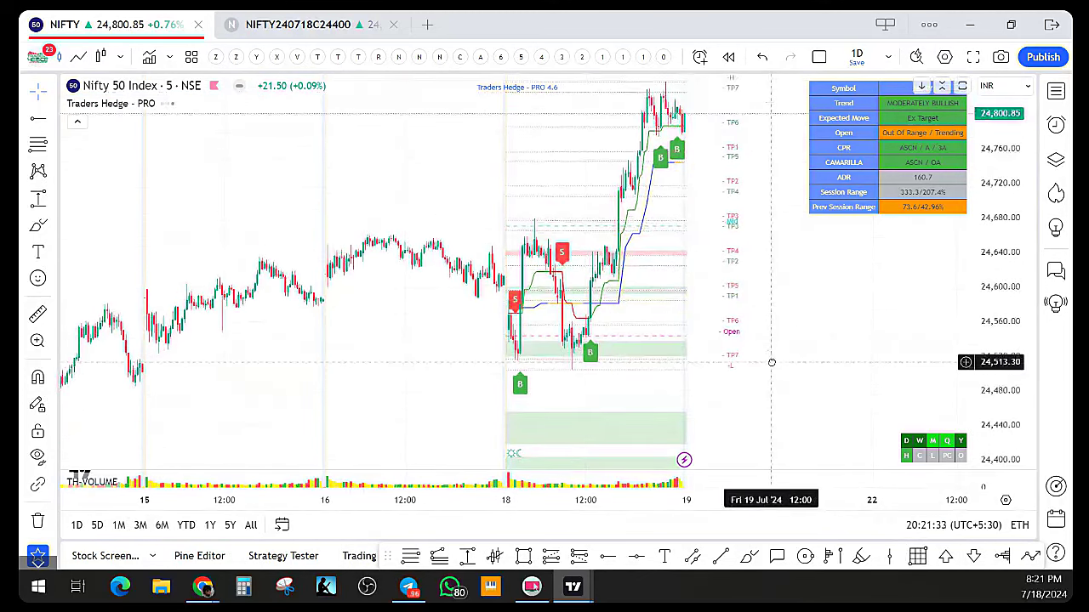
pyautogui.scroll(-1, 612, 319)
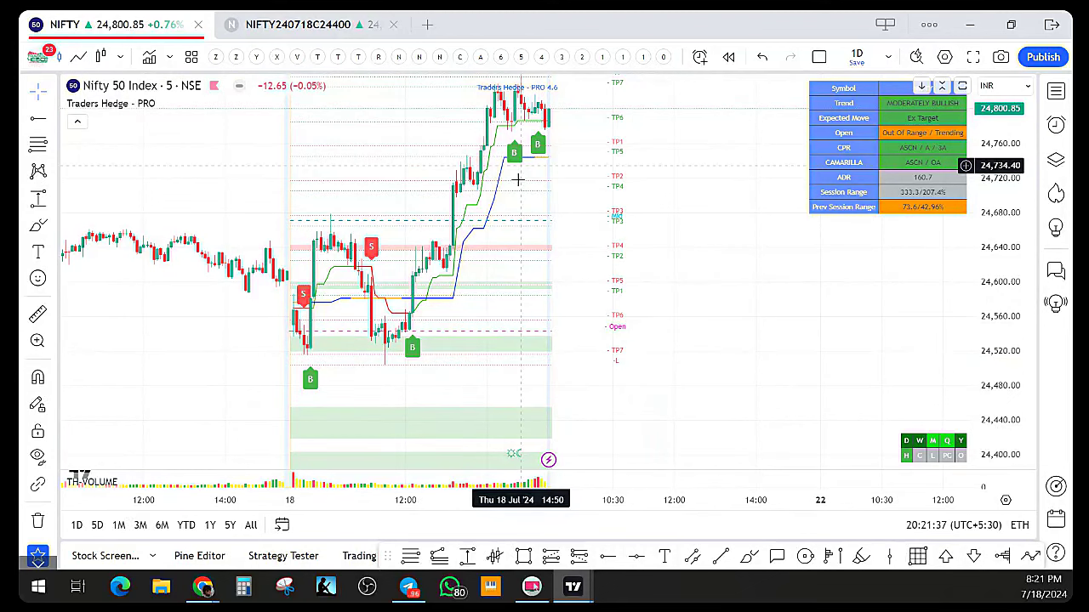
pyautogui.moveTo(736, 238); pyautogui.dragTo(746, 304)
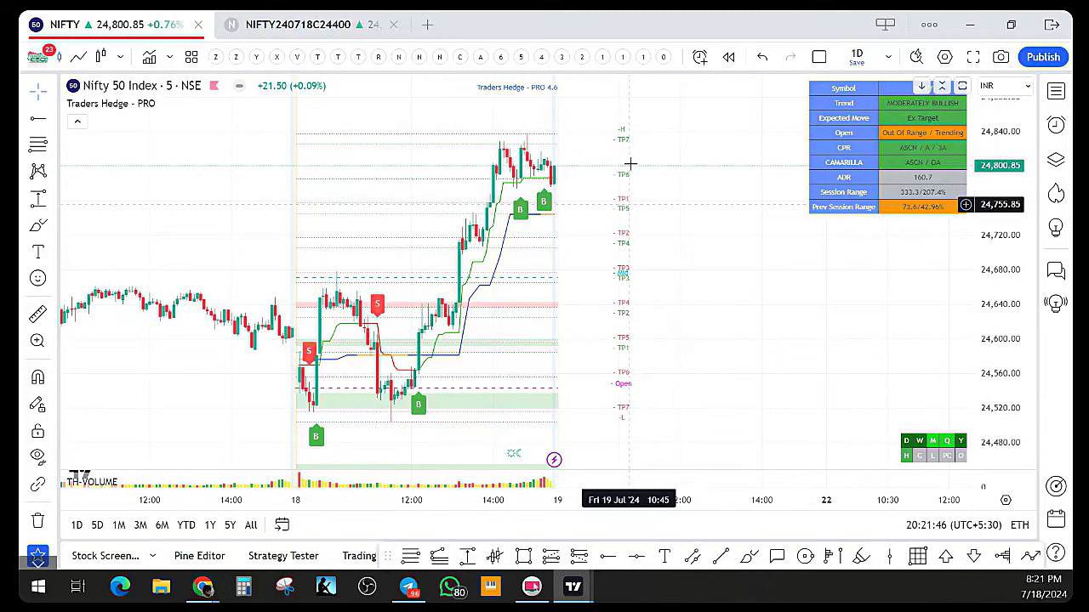
pyautogui.scroll(2, 380, 330)
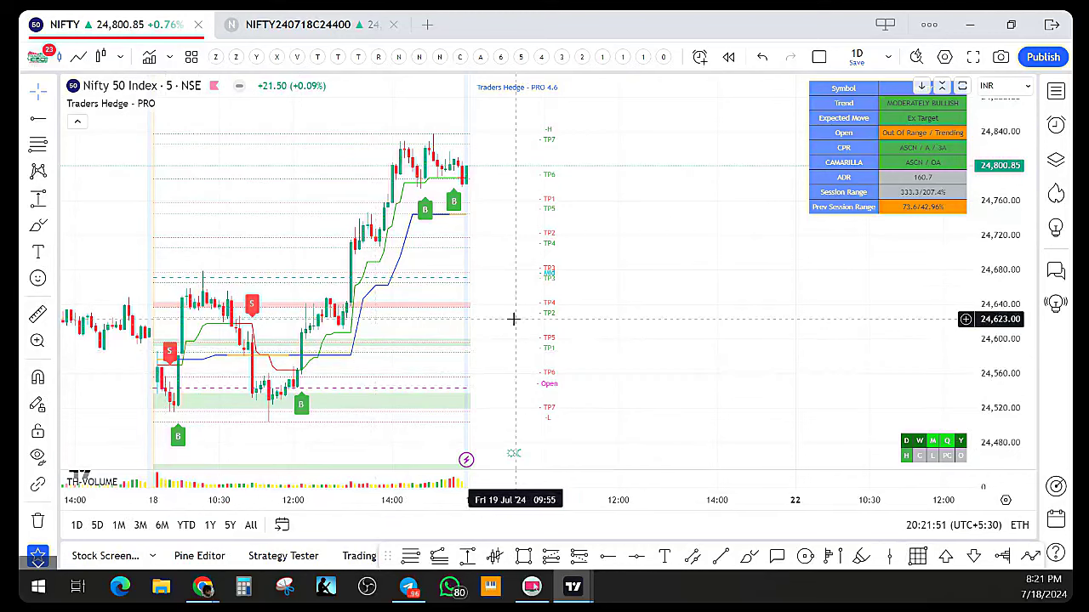
pyautogui.moveTo(526, 315); pyautogui.dragTo(561, 295)
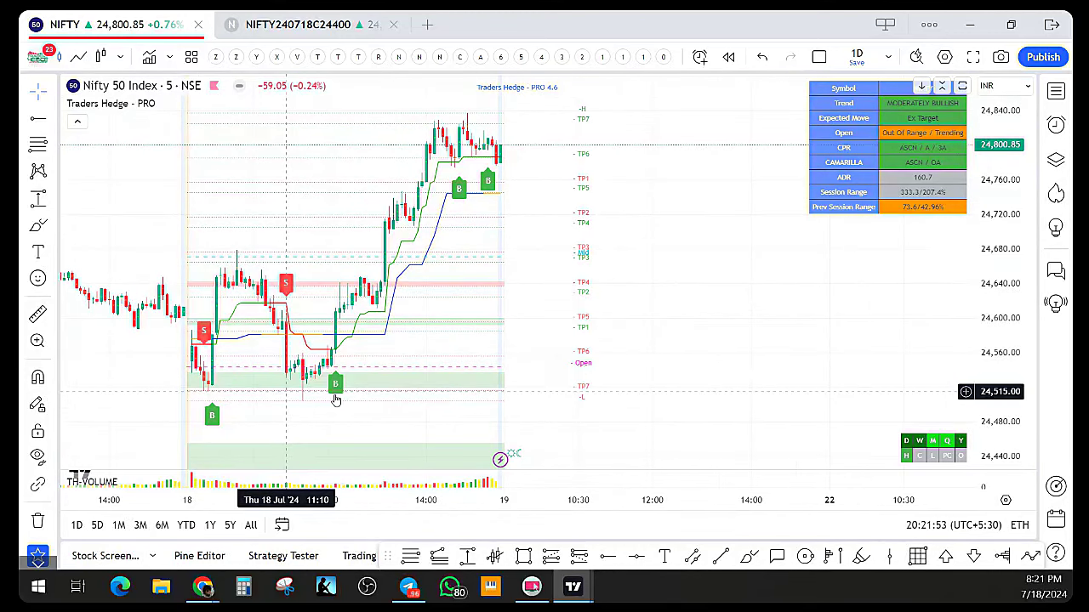
pyautogui.moveTo(336, 400); pyautogui.dragTo(401, 404)
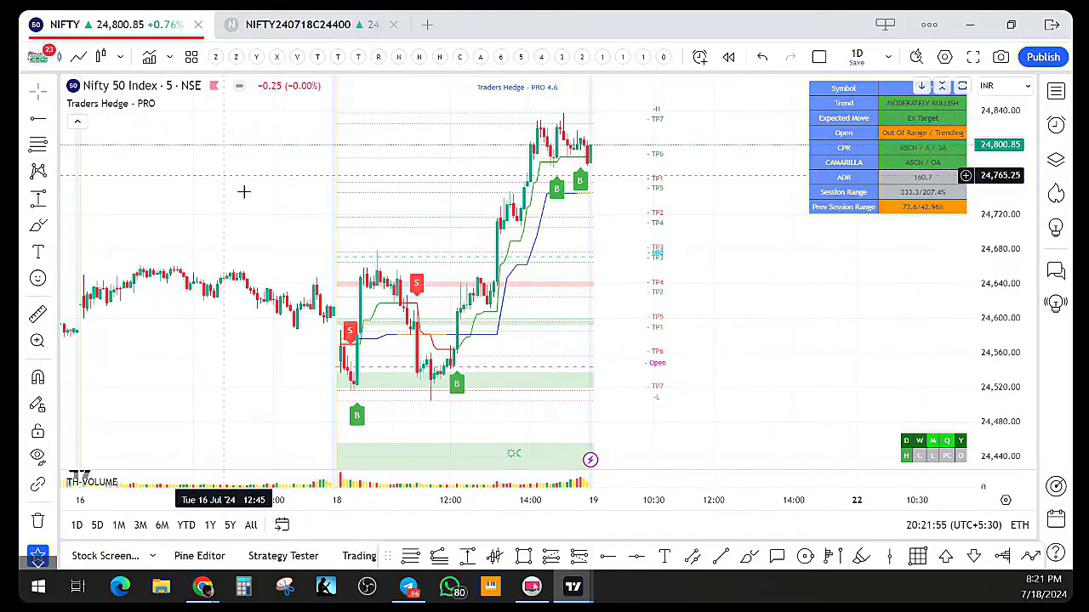
# Mark the red and green key zones and trace the price swings and breakout with the brush, and clear the drawings
pyautogui.click(749, 564)
pyautogui.moveTo(601, 367); pyautogui.dragTo(603, 370)
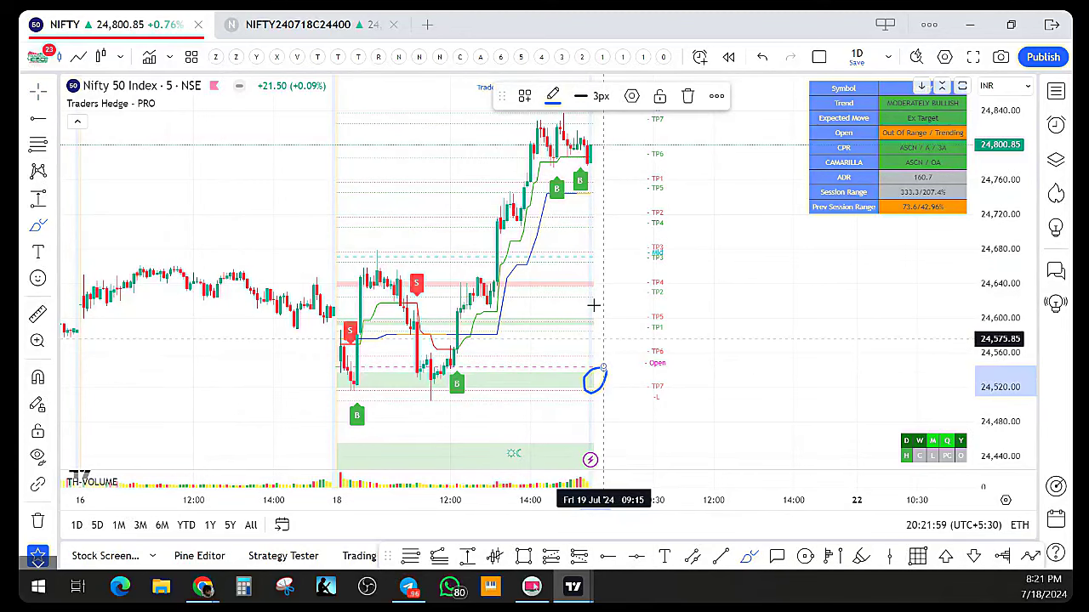
pyautogui.moveTo(599, 289); pyautogui.dragTo(594, 274)
pyautogui.moveTo(341, 336)
pyautogui.mouseDown()
pyautogui.moveTo(348, 374)
pyautogui.moveTo(370, 271)
pyautogui.moveTo(381, 274)
pyautogui.moveTo(441, 406)
pyautogui.moveTo(485, 280)
pyautogui.moveTo(362, 277)
pyautogui.mouseUp()
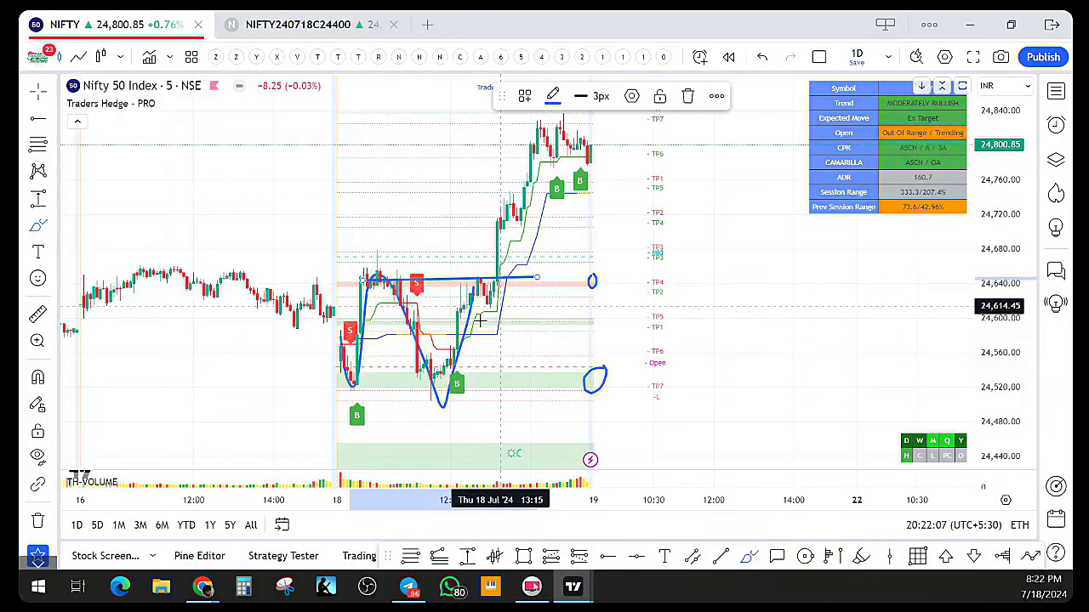
pyautogui.moveTo(325, 384); pyautogui.dragTo(539, 381)
pyautogui.moveTo(498, 273); pyautogui.dragTo(541, 134)
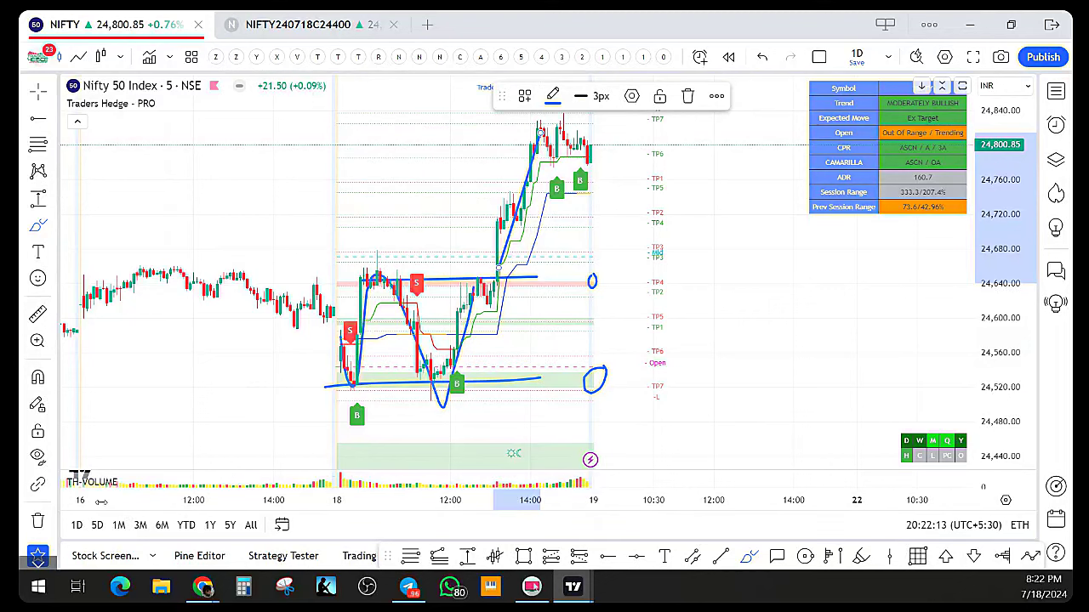
pyautogui.click(37, 520)
pyautogui.click(89, 508)
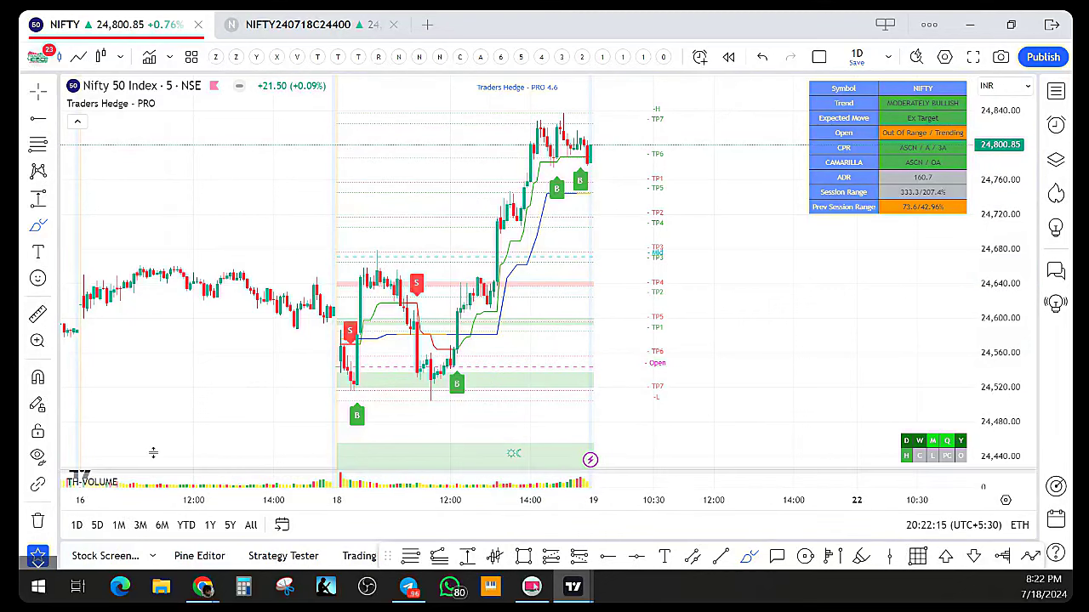
# Set the Traders Hedge - PRO MODE to Analysis and apply the change
pyautogui.scroll(2, 213, 414)
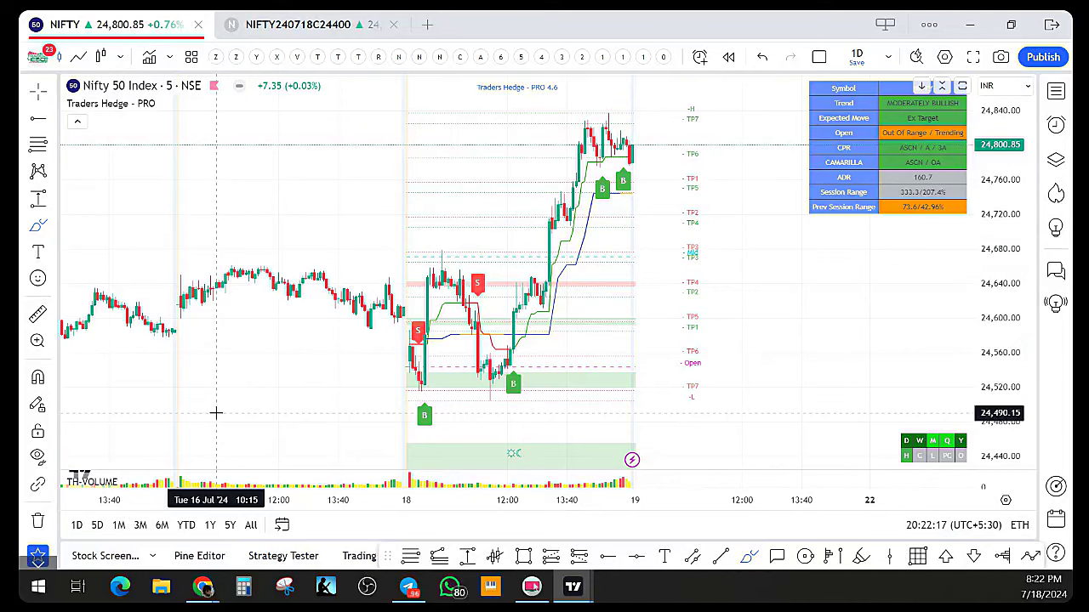
pyautogui.scroll(1, 216, 413)
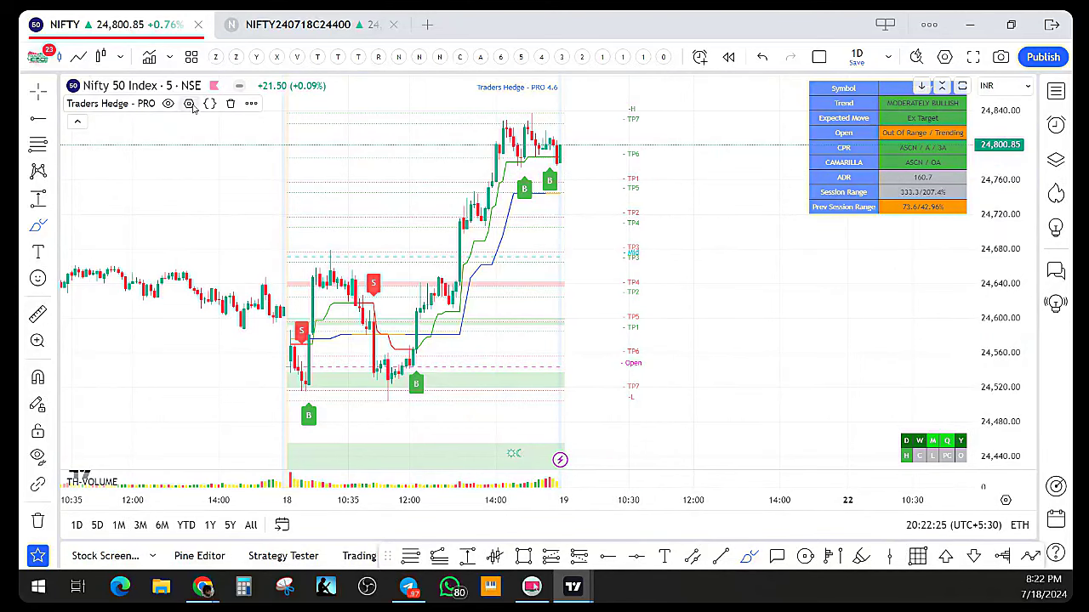
pyautogui.click(190, 103)
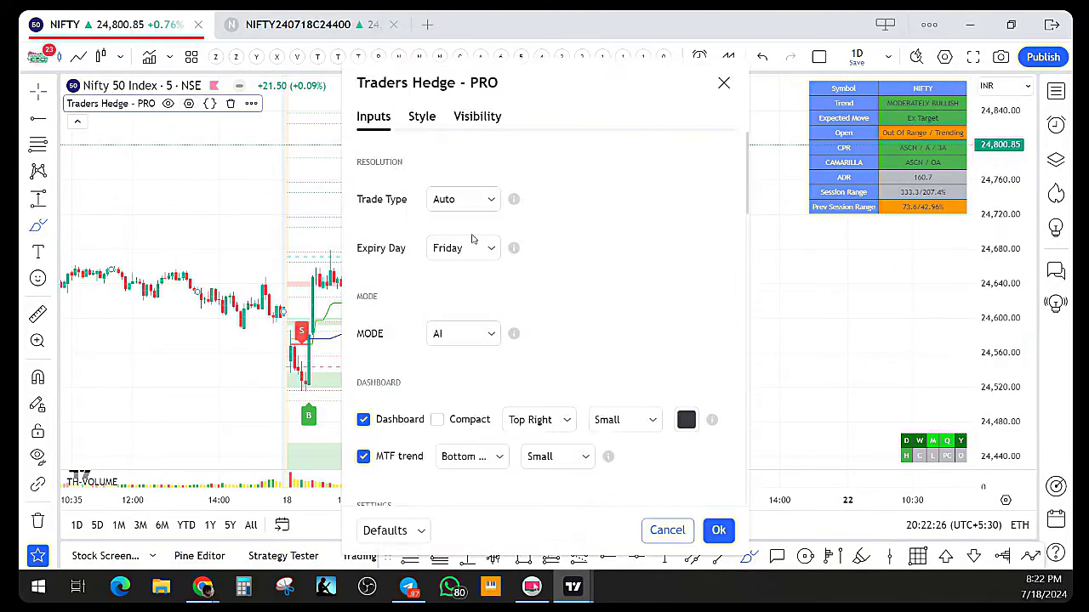
pyautogui.click(463, 338)
pyautogui.click(464, 387)
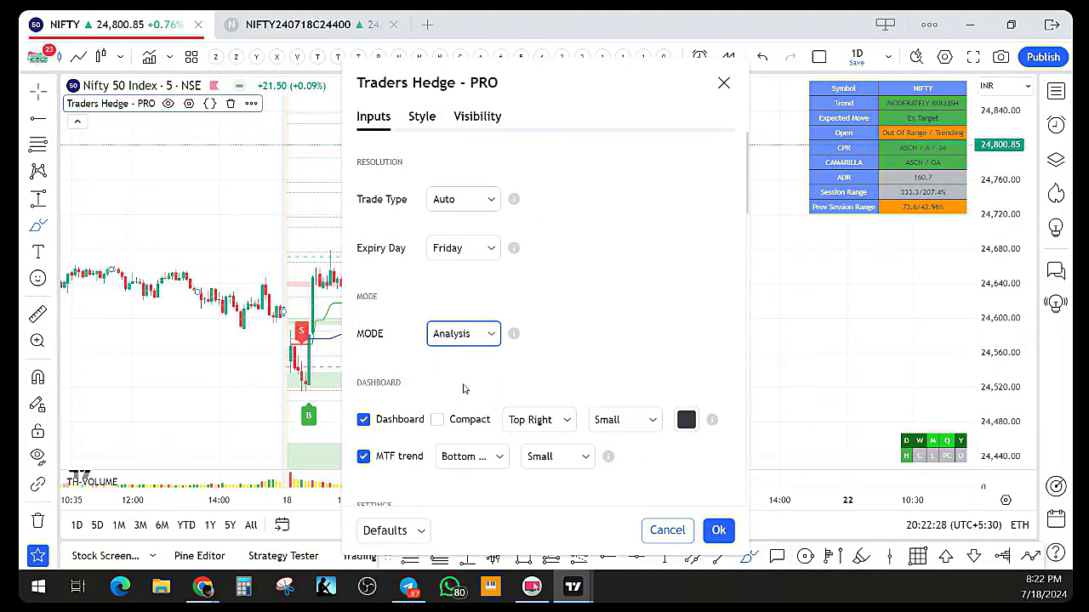
pyautogui.click(719, 530)
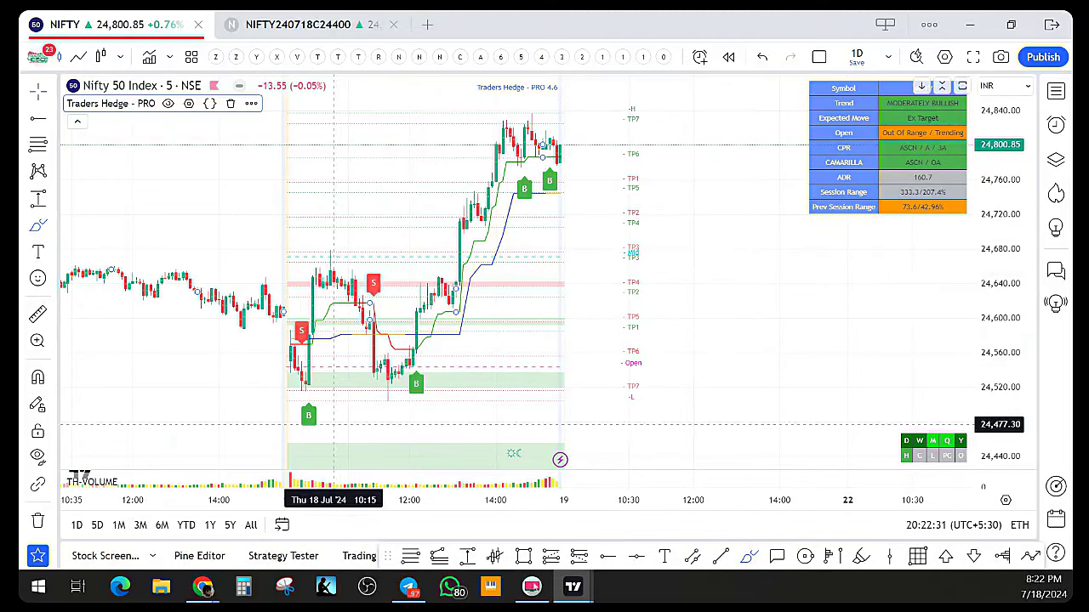
# Load Adani Enterprises from the NIFTY 50 watchlist and bring its 18 July session into view
pyautogui.click(1055, 91)
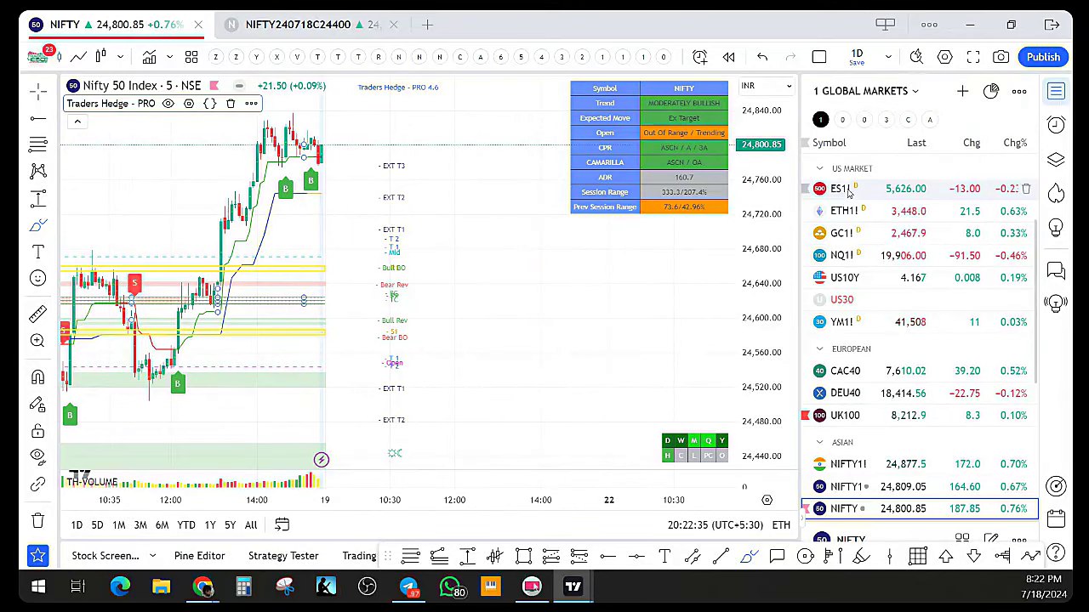
pyautogui.click(843, 120)
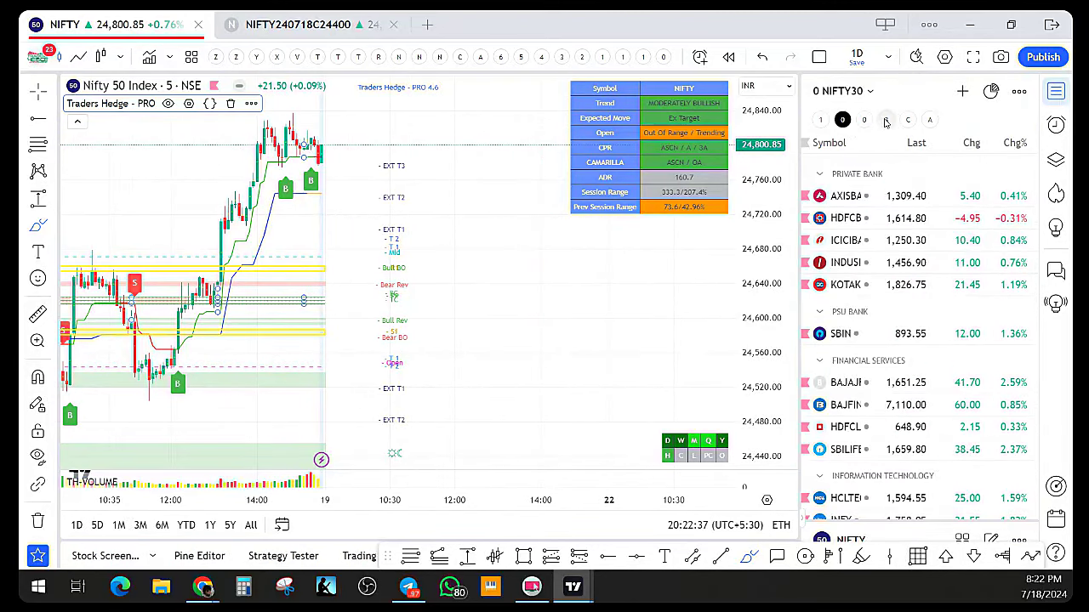
pyautogui.click(840, 90)
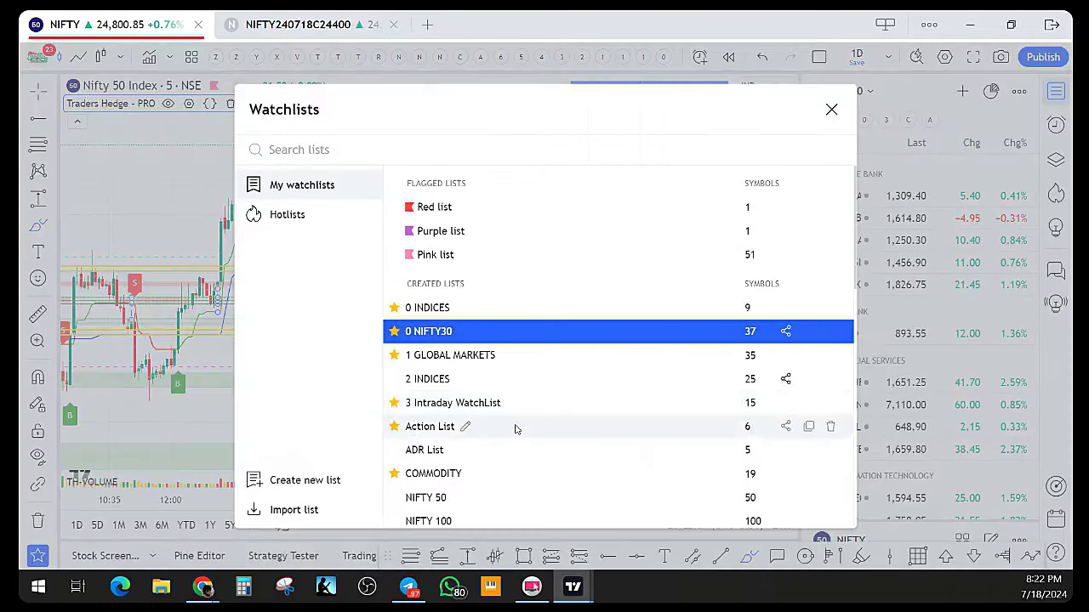
pyautogui.click(435, 497)
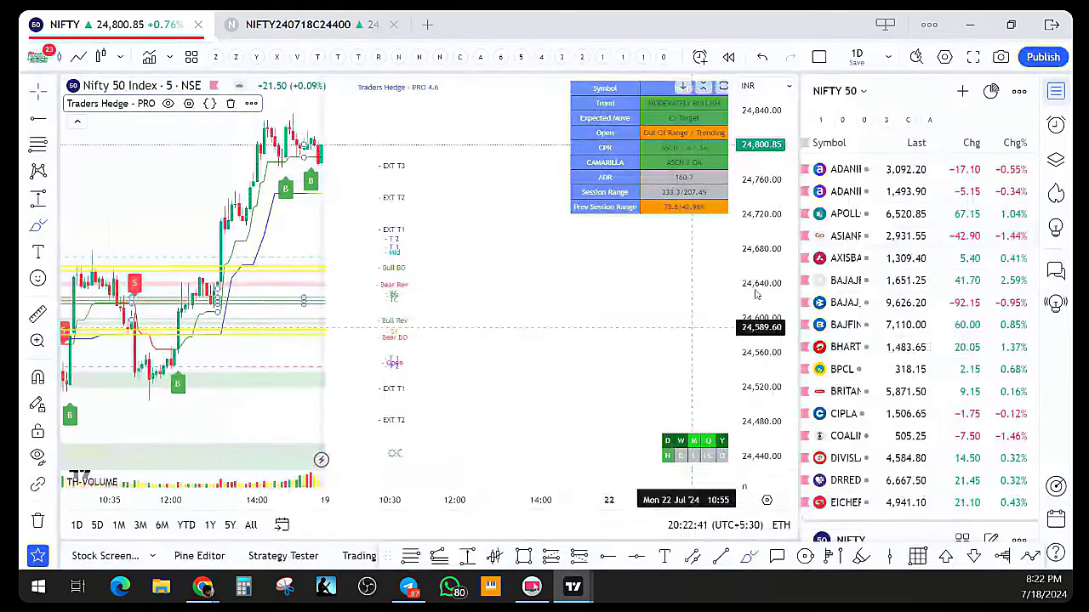
pyautogui.click(860, 176)
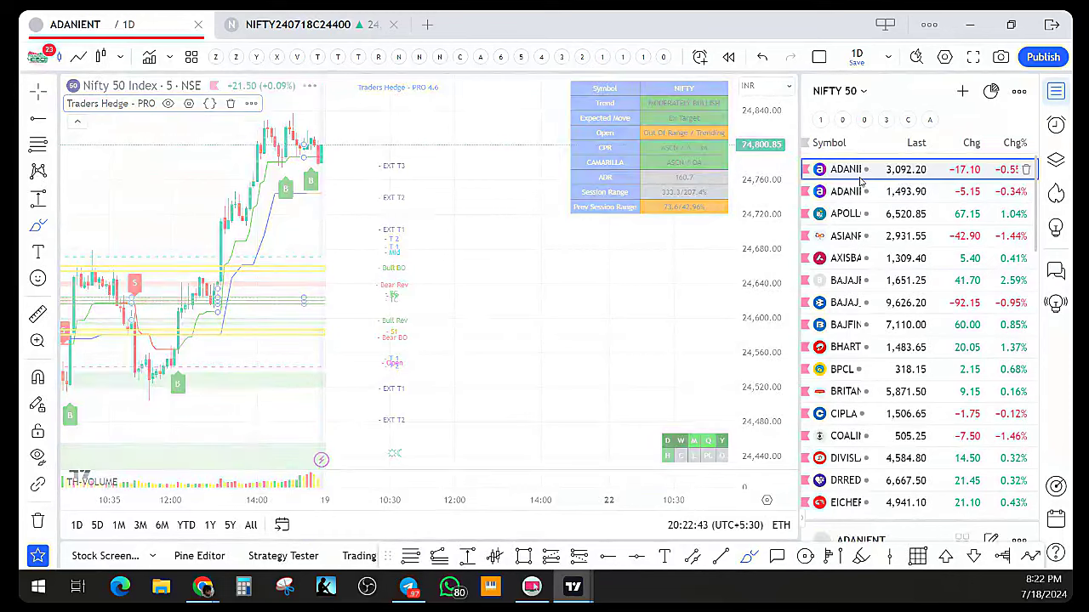
pyautogui.scroll(-2, 867, 183)
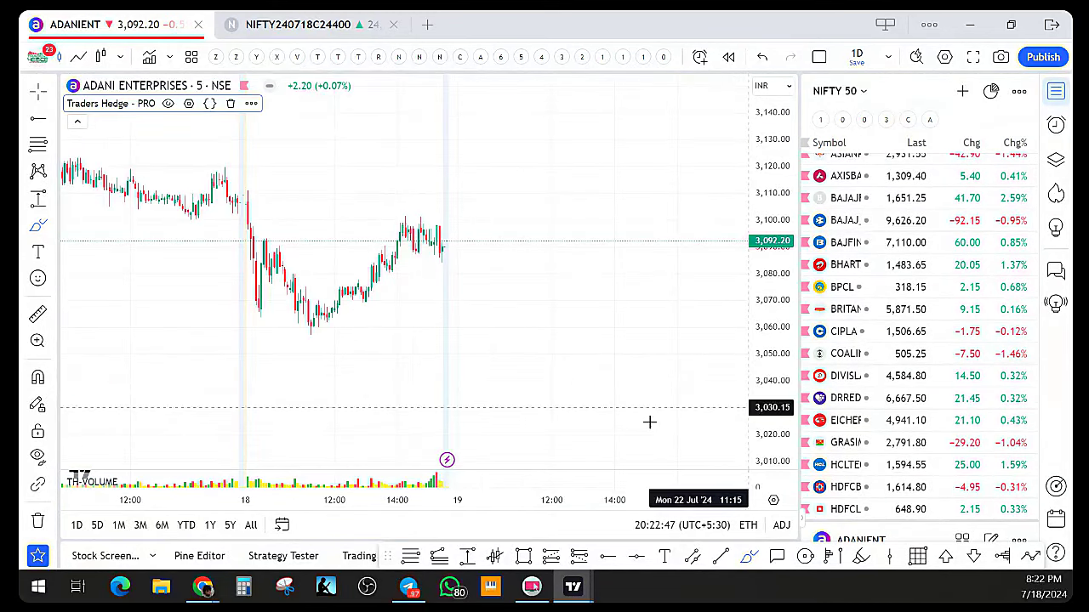
pyautogui.scroll(-1, 442, 436)
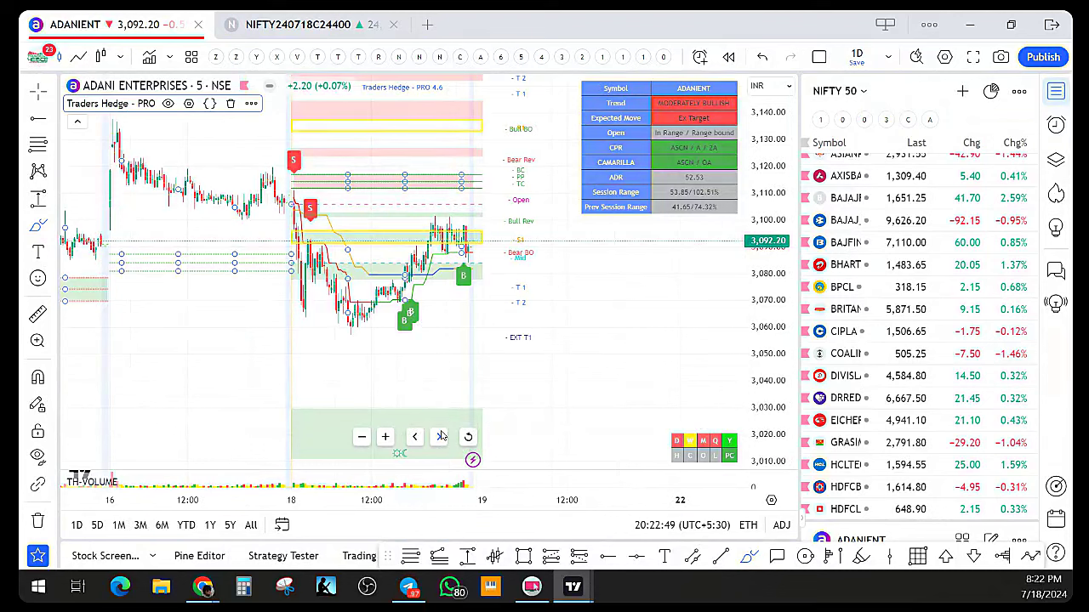
pyautogui.click(442, 436)
pyautogui.click(441, 436)
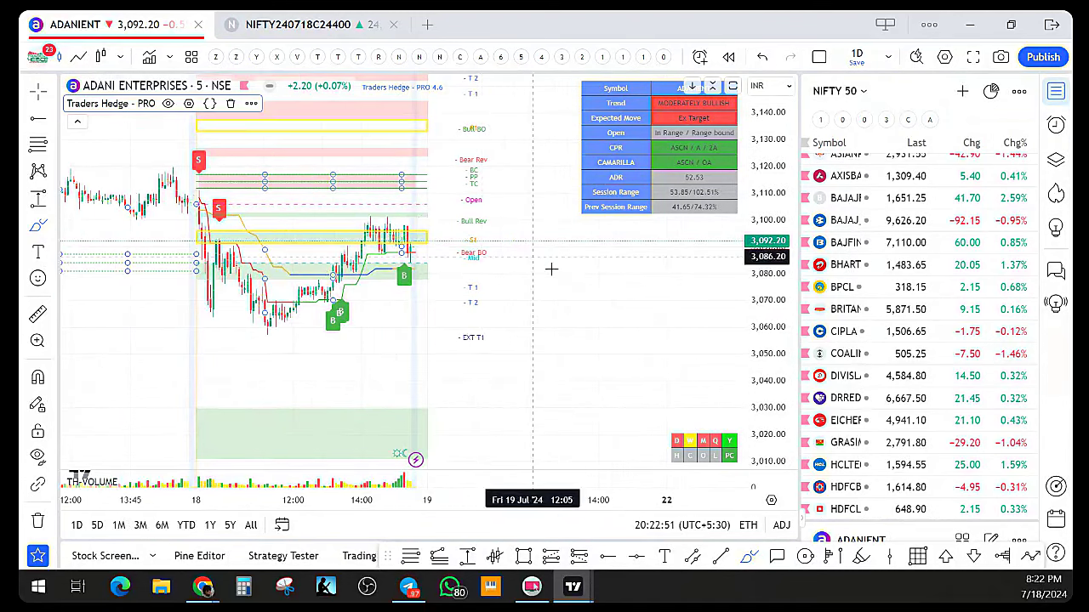
# Disable Key Zones in the Traders Hedge - PRO inputs and apply the change
pyautogui.scroll(-1, 551, 269)
pyautogui.click(188, 103)
pyautogui.scroll(-10, 413, 338)
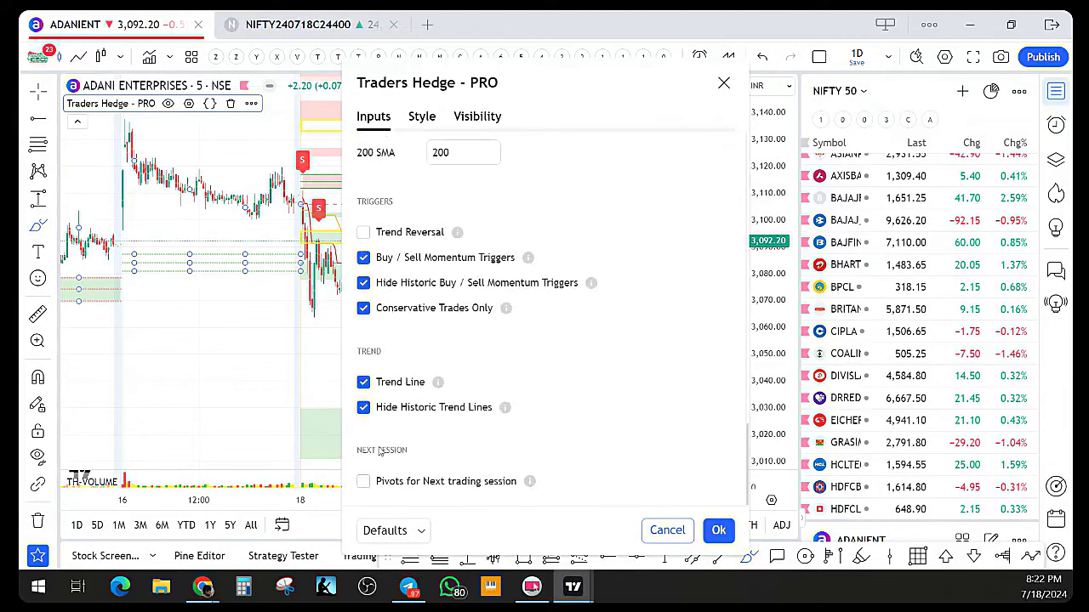
pyautogui.scroll(5, 375, 320)
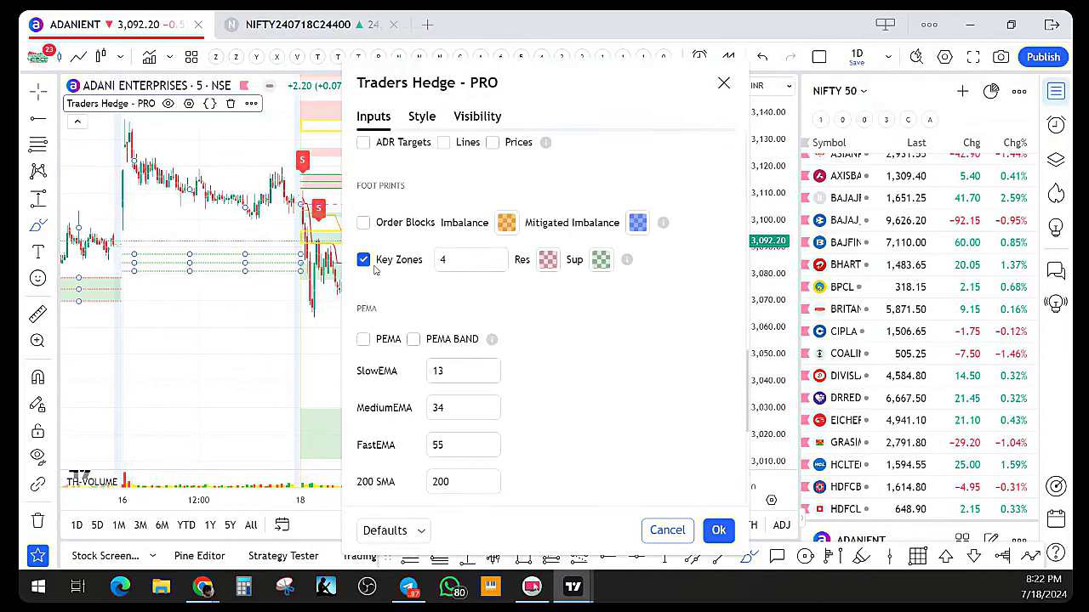
pyautogui.click(364, 260)
pyautogui.click(719, 530)
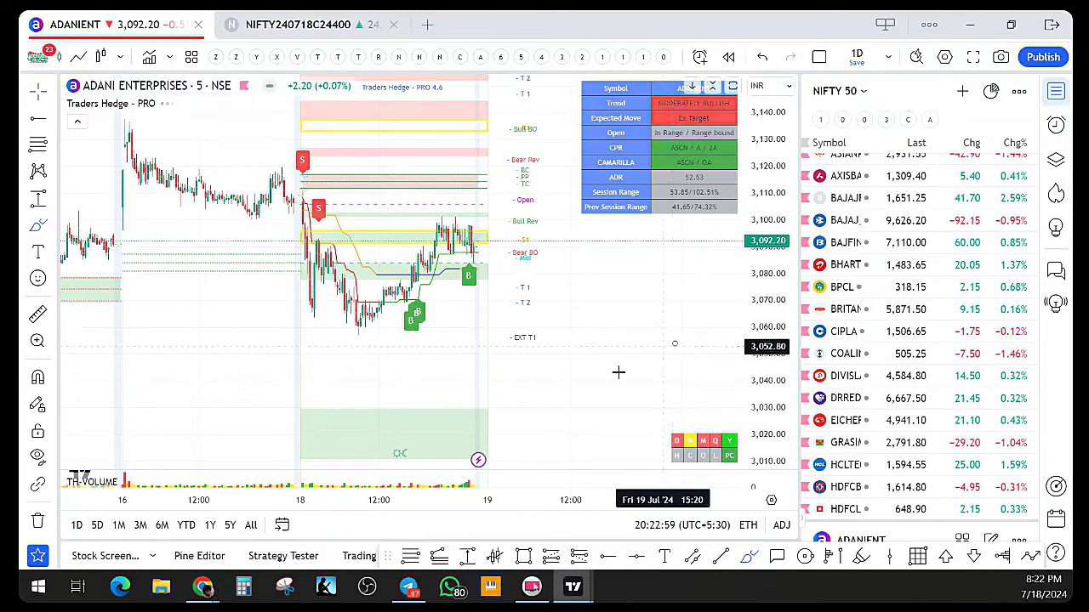
# Remove the stray brush drawings from the Adani Enterprises chart
pyautogui.scroll(-3, 619, 372)
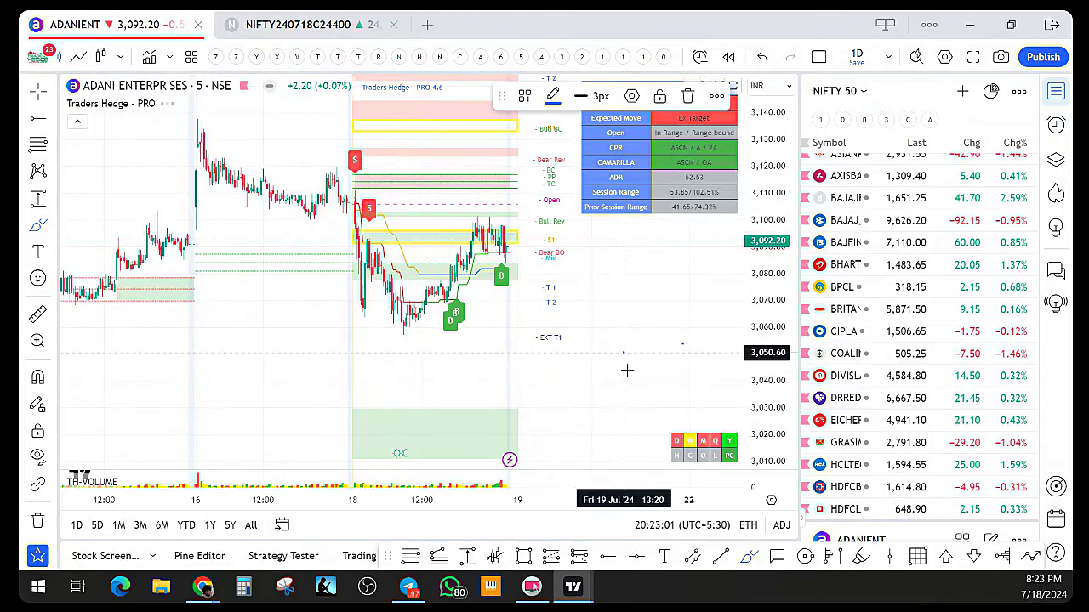
pyautogui.moveTo(624, 356); pyautogui.dragTo(646, 390)
pyautogui.click(49, 520)
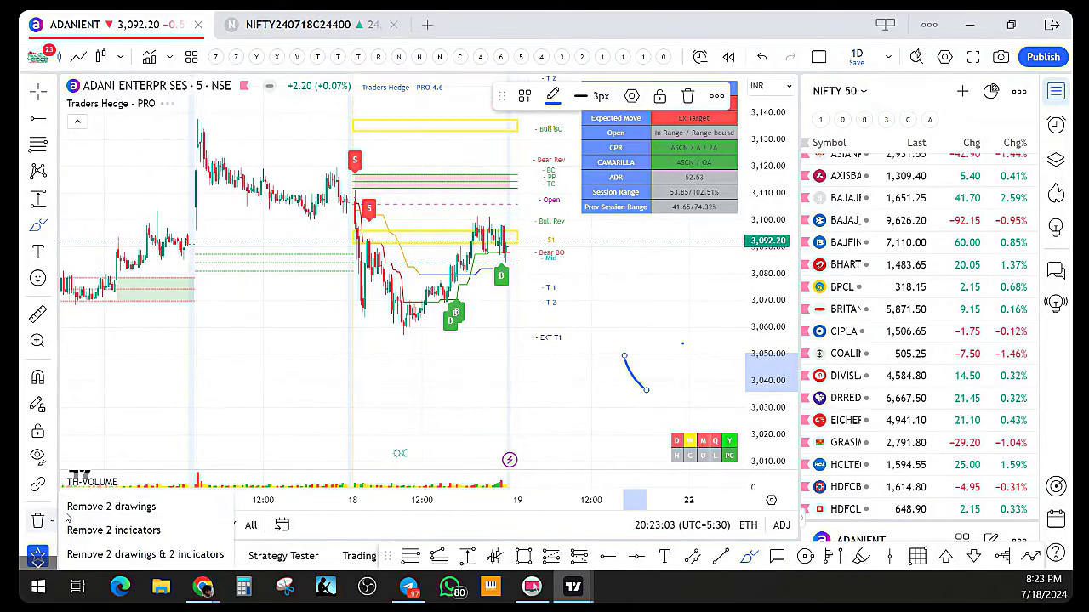
pyautogui.click(94, 507)
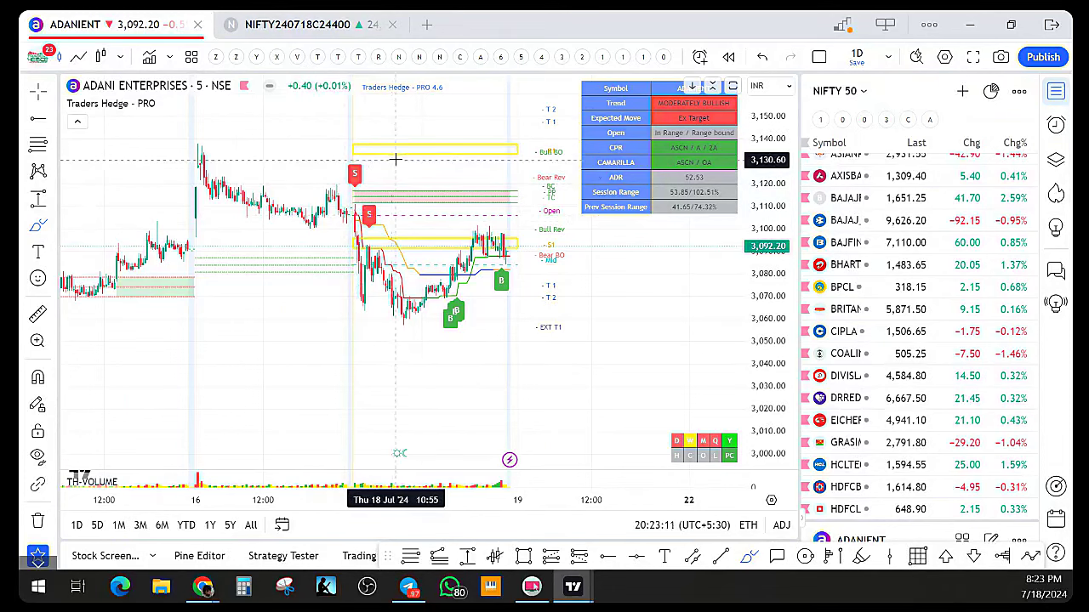
# Circle the 15 July price action at the pivot band, trace the rise to the 16 July high, and clear the drawings
pyautogui.scroll(-3, 396, 159)
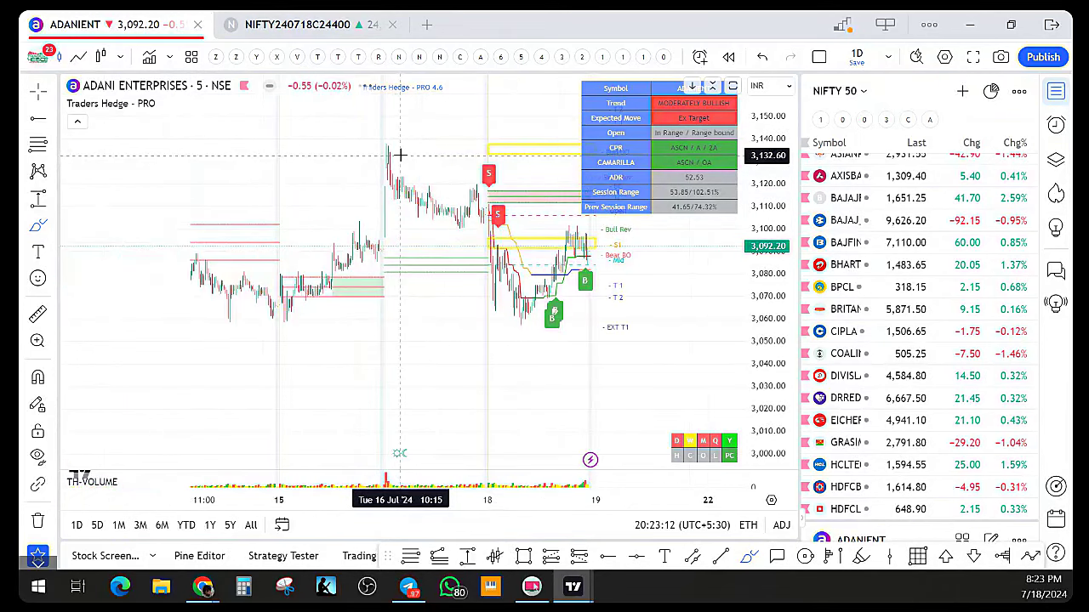
pyautogui.scroll(-2, 430, 240)
pyautogui.scroll(-1, 408, 264)
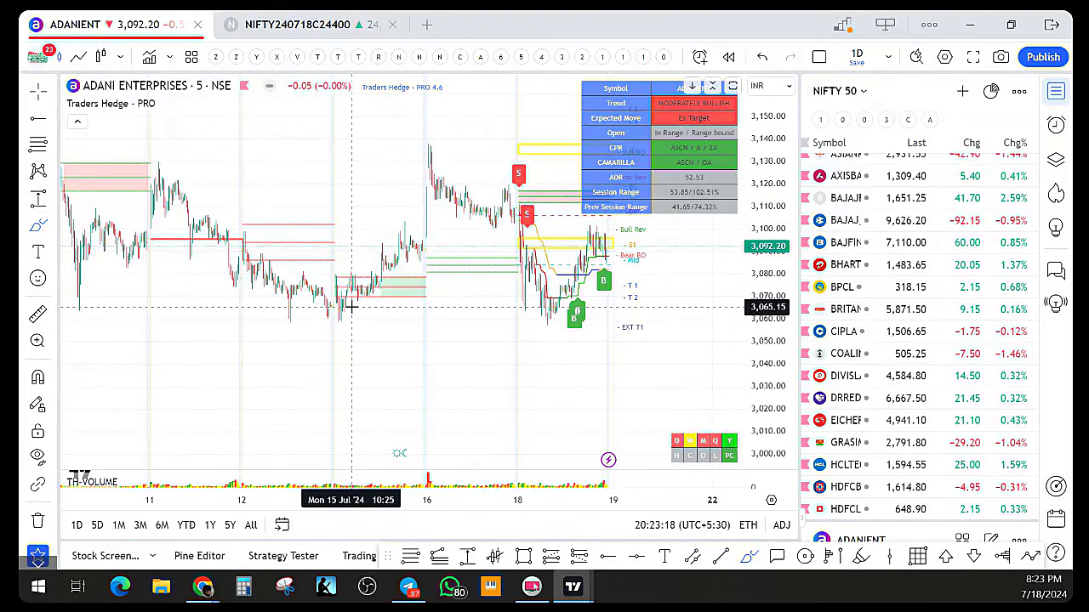
pyautogui.scroll(2, 341, 281)
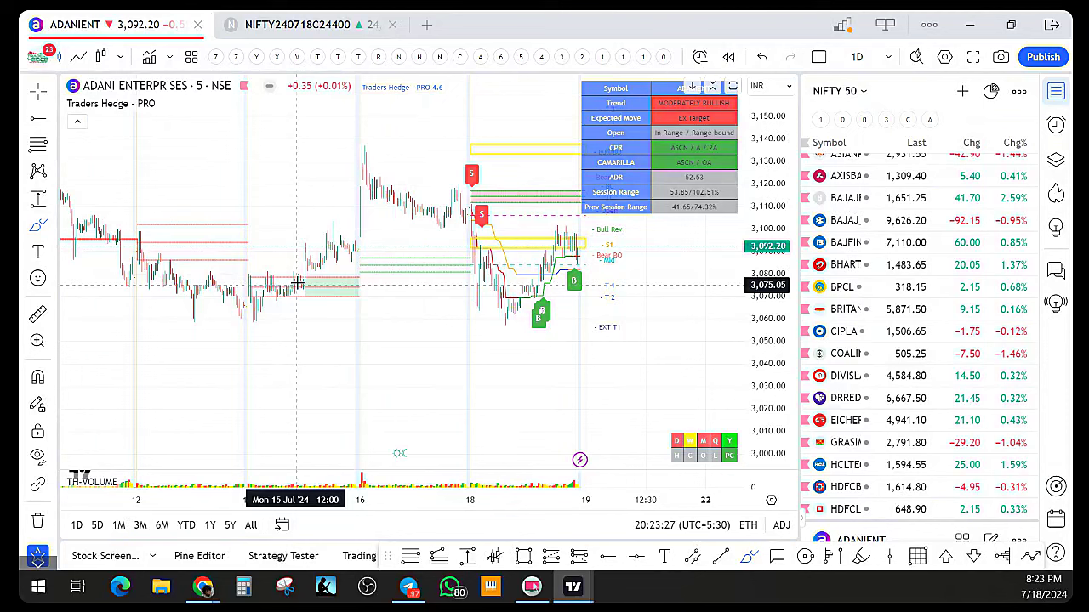
pyautogui.scroll(-2, 297, 283)
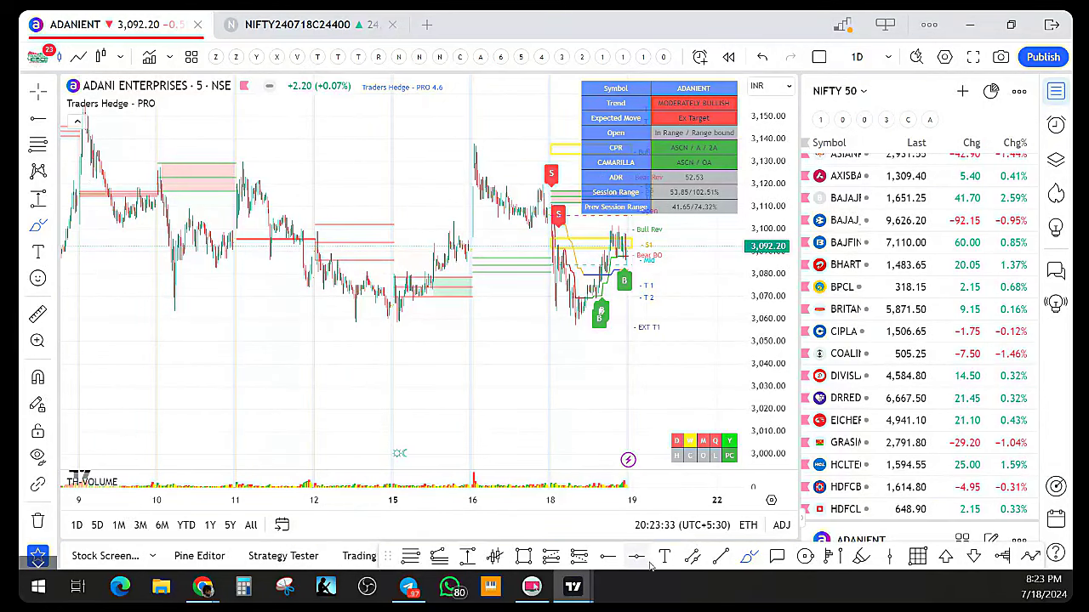
pyautogui.click(746, 557)
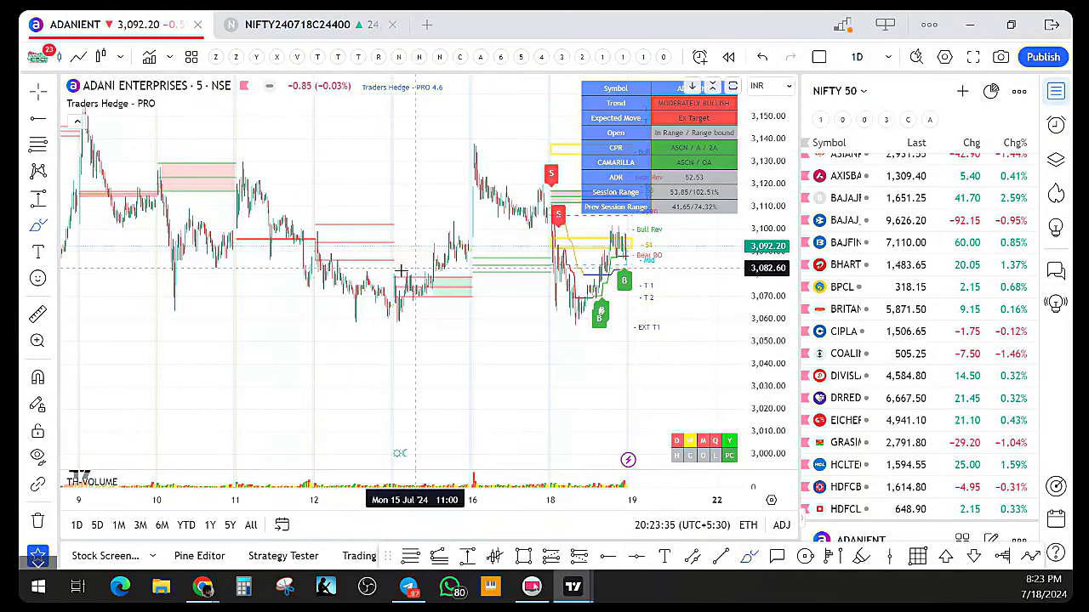
pyautogui.moveTo(401, 270)
pyautogui.mouseDown()
pyautogui.moveTo(393, 313)
pyautogui.moveTo(423, 293)
pyautogui.moveTo(414, 281)
pyautogui.mouseUp()
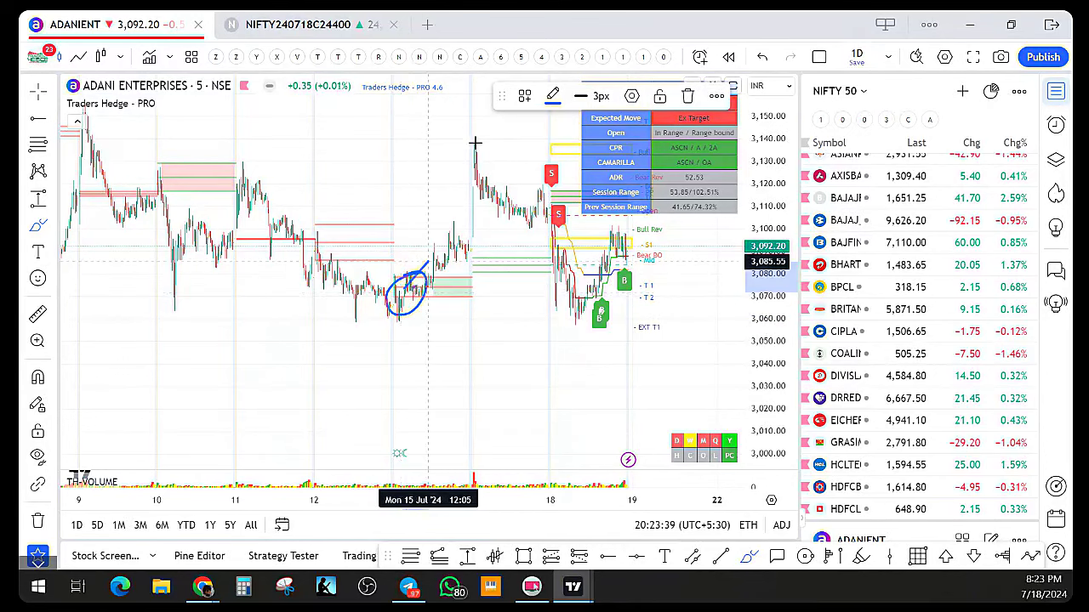
pyautogui.moveTo(475, 143); pyautogui.dragTo(406, 285)
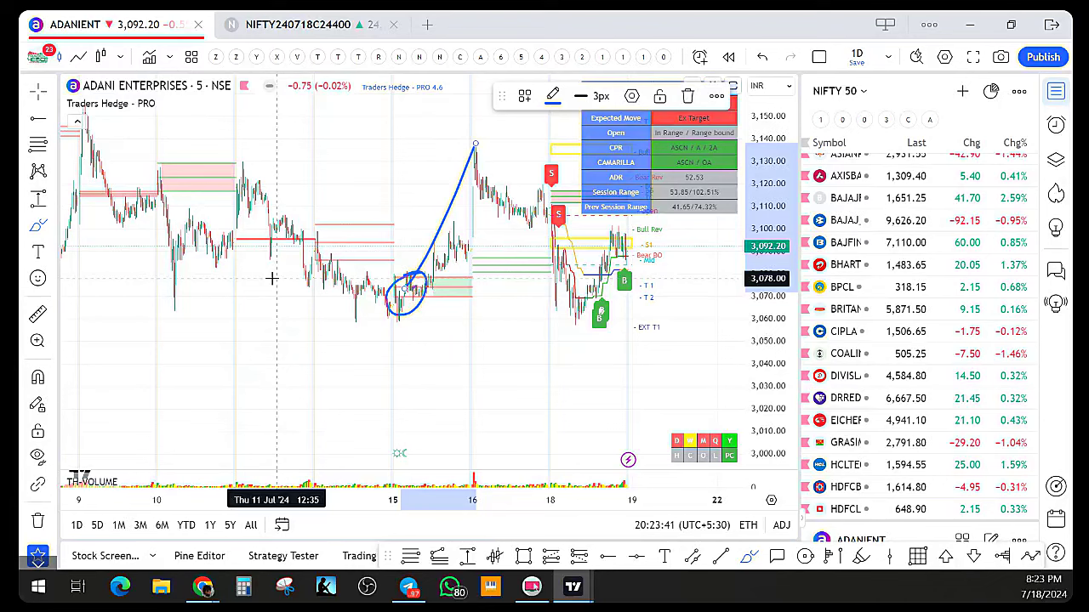
pyautogui.click(37, 521)
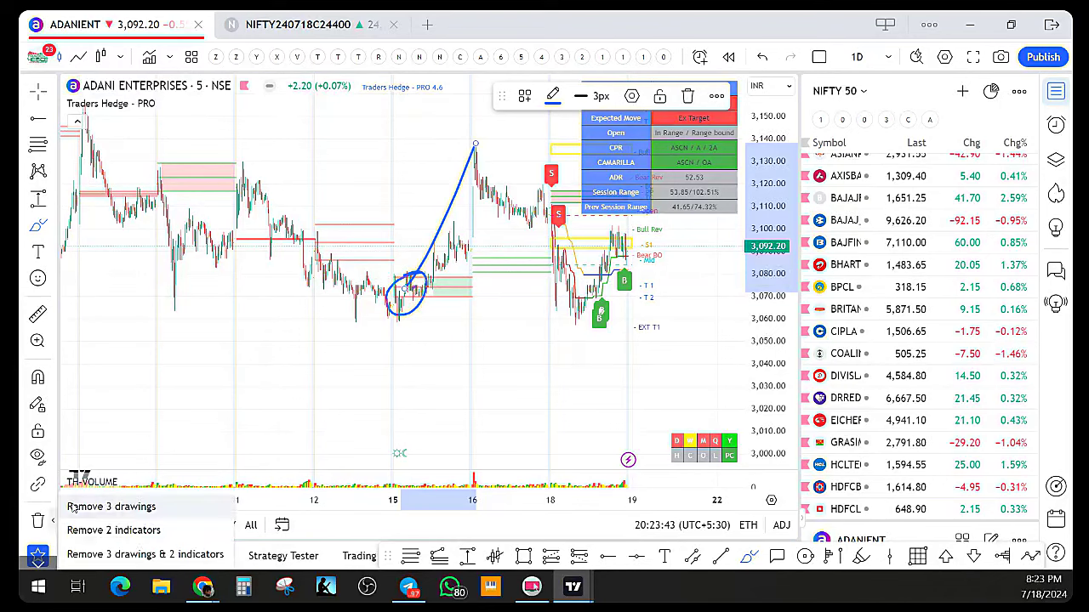
pyautogui.click(110, 507)
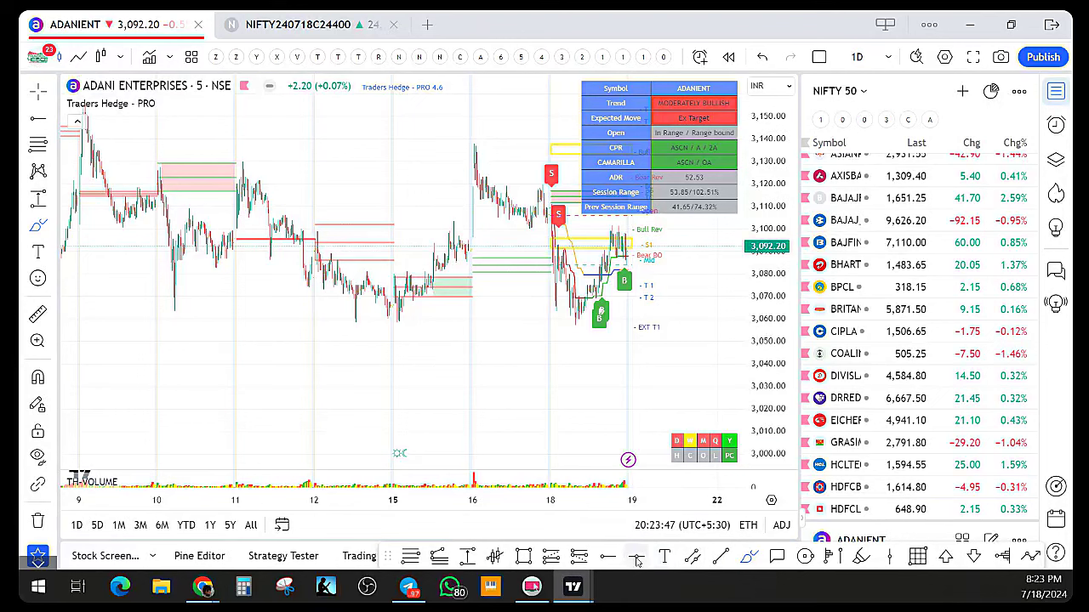
# Place a horizontal line at 3,059.25 along the 15 July low and compare it with the 18 July price swings
pyautogui.click(389, 321)
pyautogui.scroll(3, 370, 382)
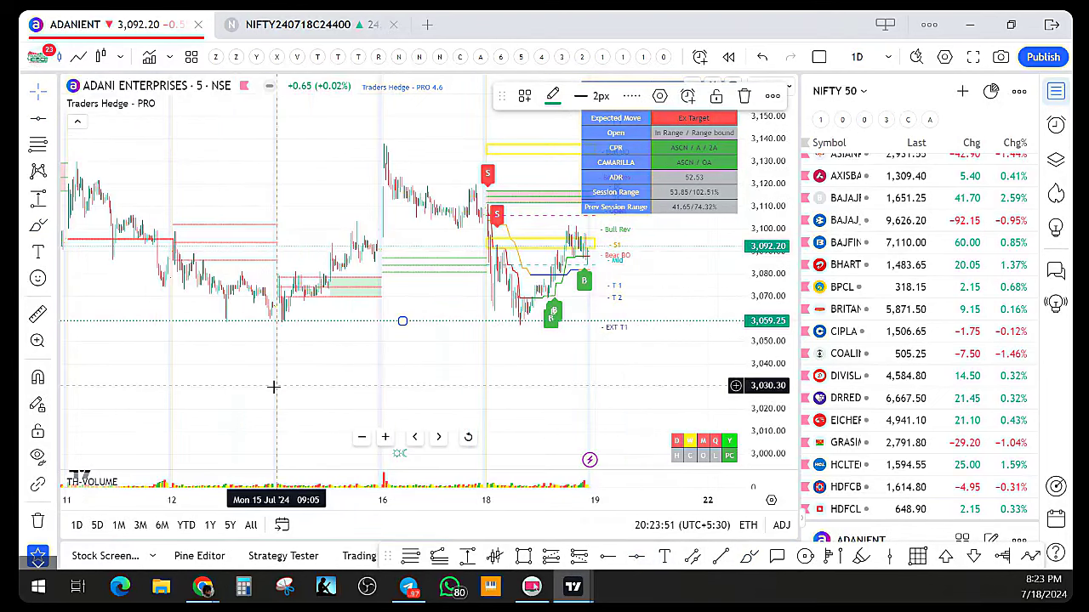
pyautogui.scroll(3, 371, 375)
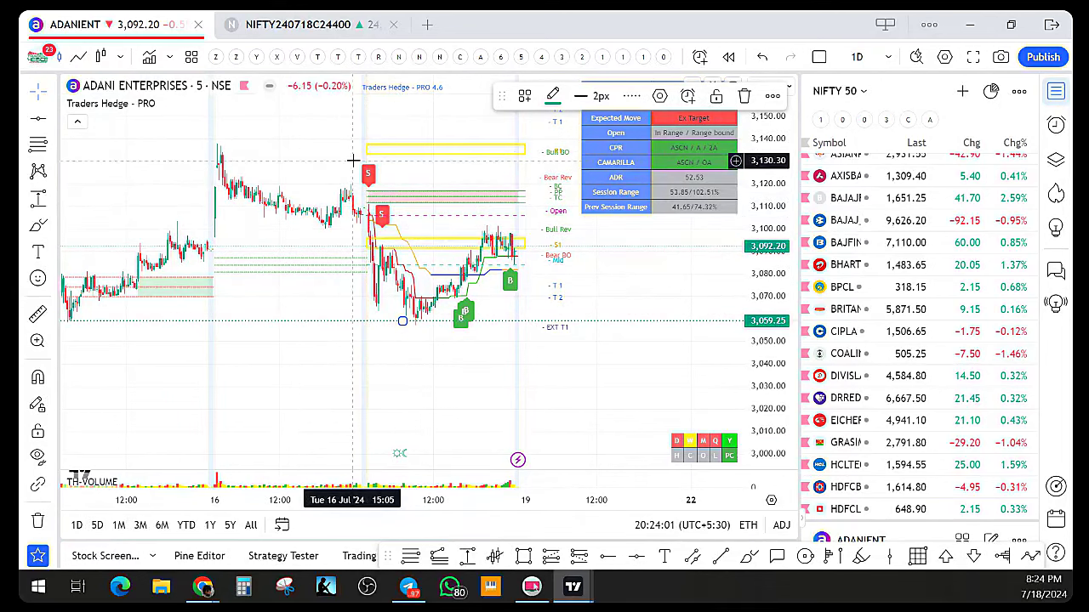
pyautogui.scroll(3, 263, 314)
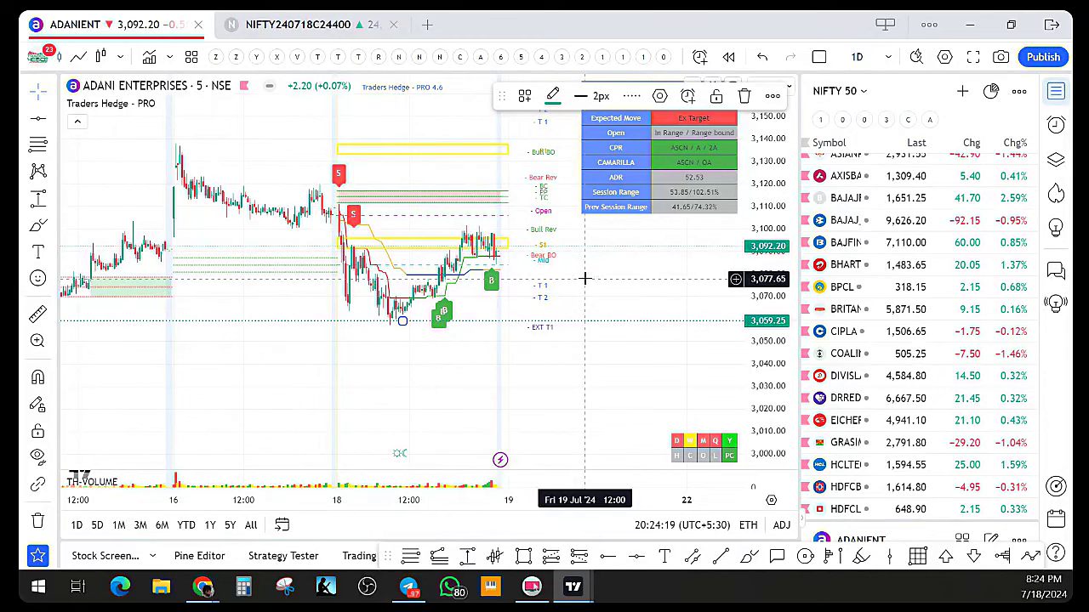
pyautogui.scroll(-1, 583, 277)
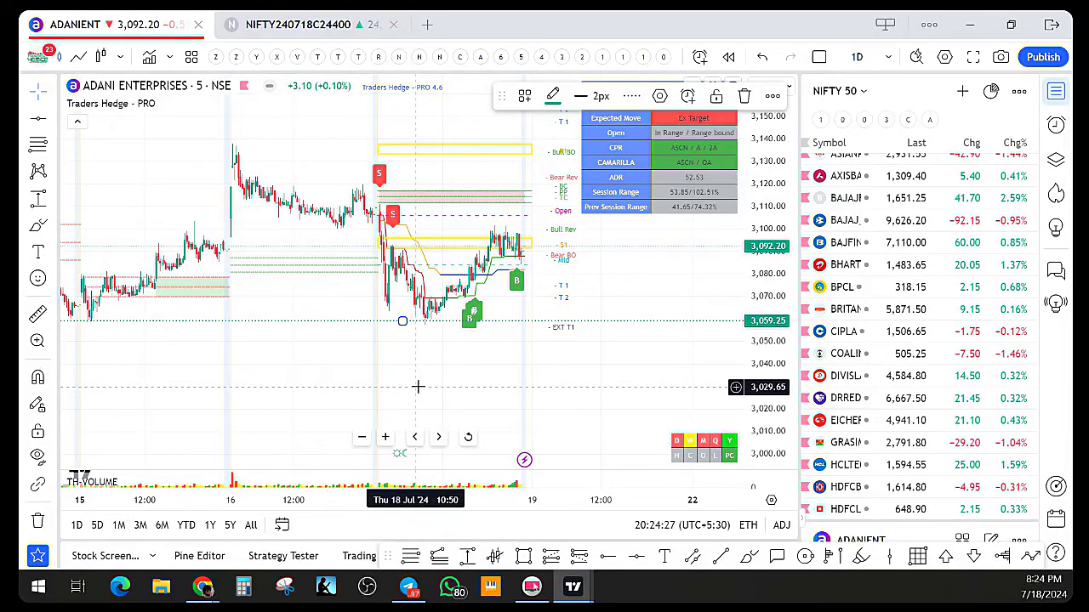
# Load the Nifty Bank Index chart from the 1 GLOBAL MARKETS watchlist
pyautogui.click(821, 120)
pyautogui.scroll(-5, 891, 338)
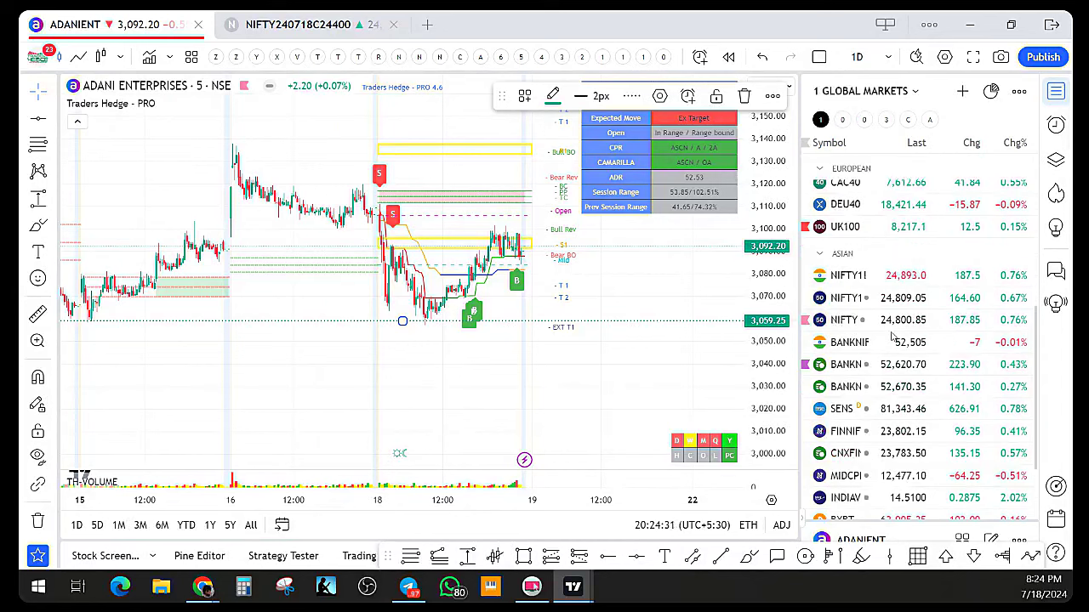
pyautogui.click(858, 366)
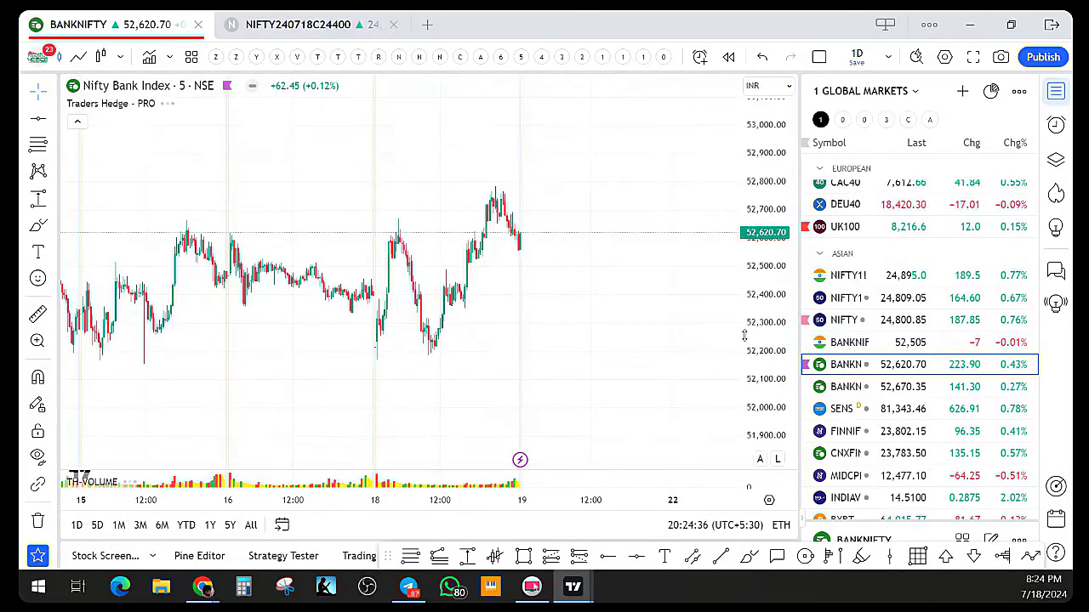
# Switch the Nifty Bank Index to the saved 1-hour indicator template and examine its July high, low and breakout levels
pyautogui.click(603, 58)
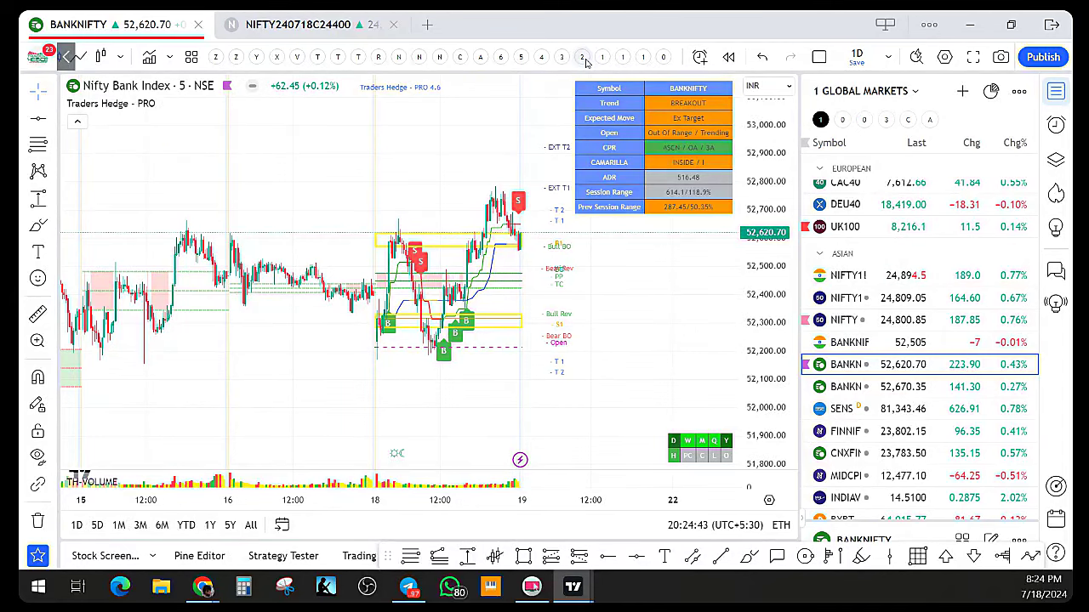
pyautogui.click(585, 62)
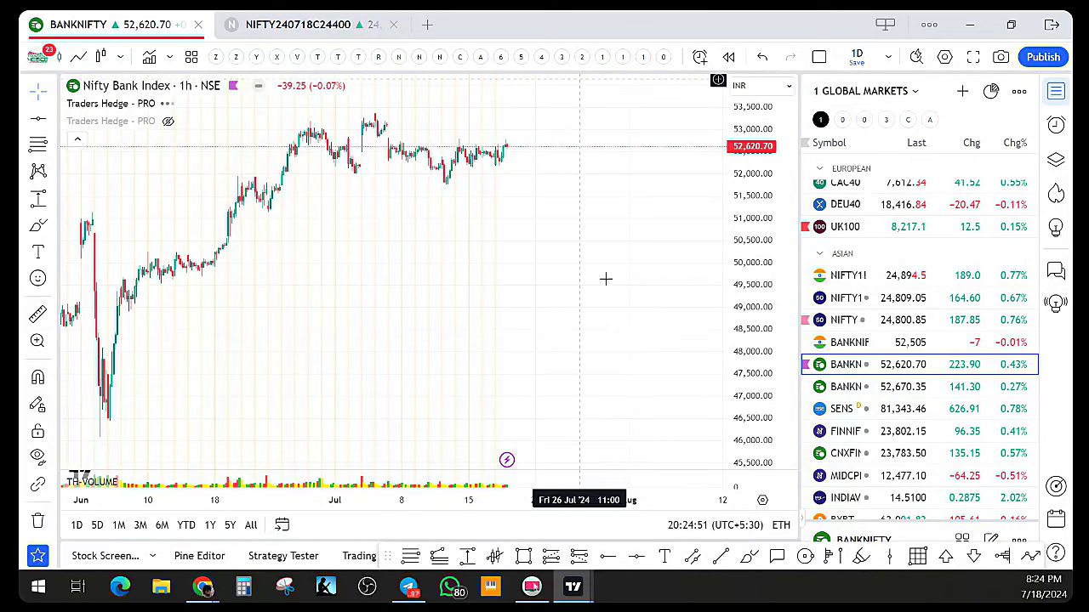
pyautogui.scroll(5, 606, 307)
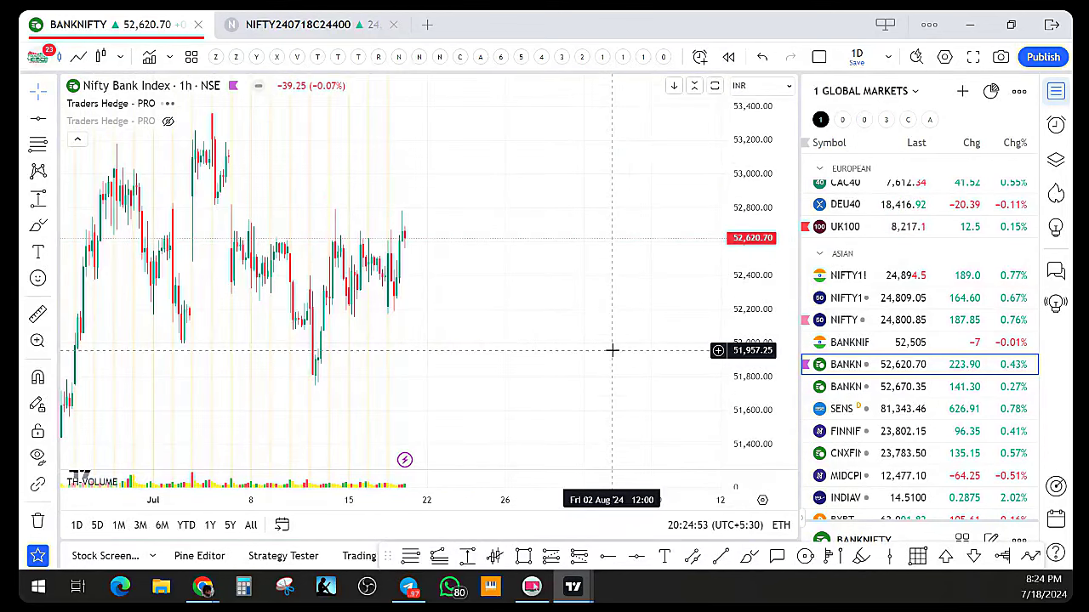
pyautogui.scroll(-1, 620, 352)
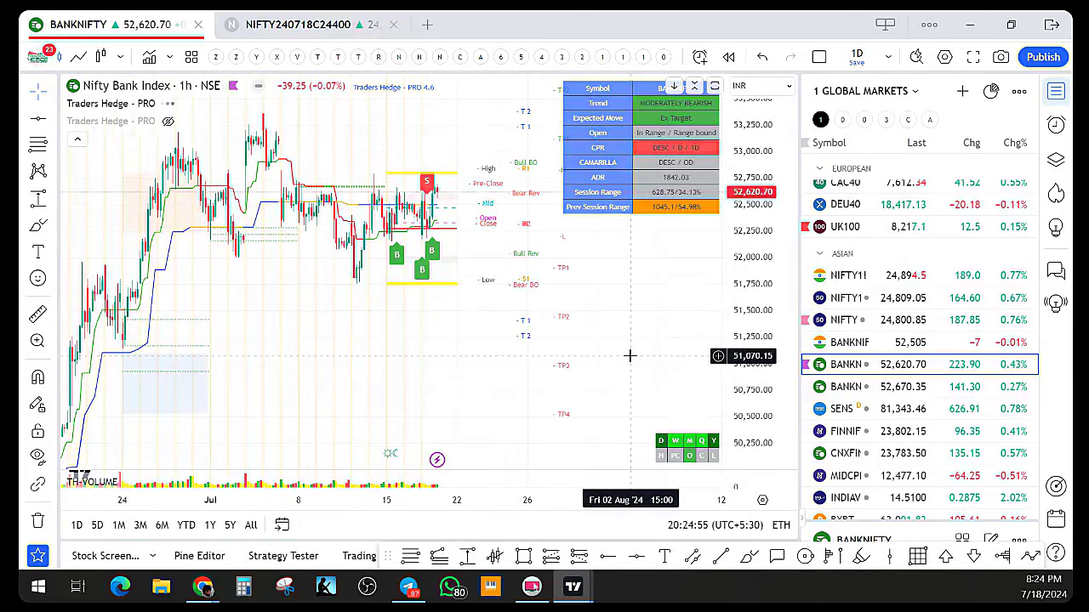
pyautogui.scroll(2, 621, 357)
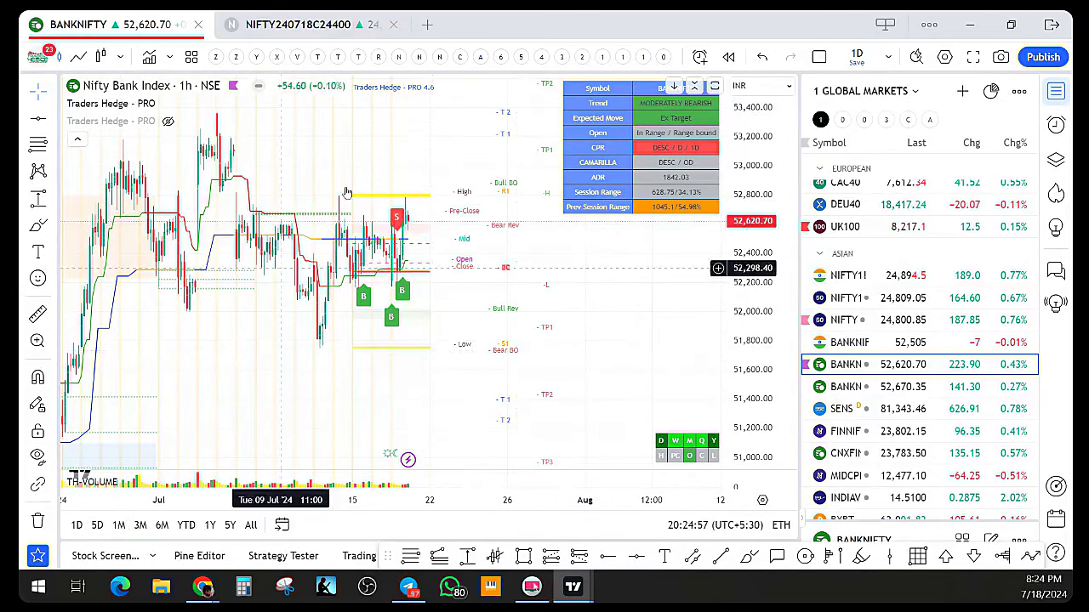
pyautogui.scroll(2, 378, 297)
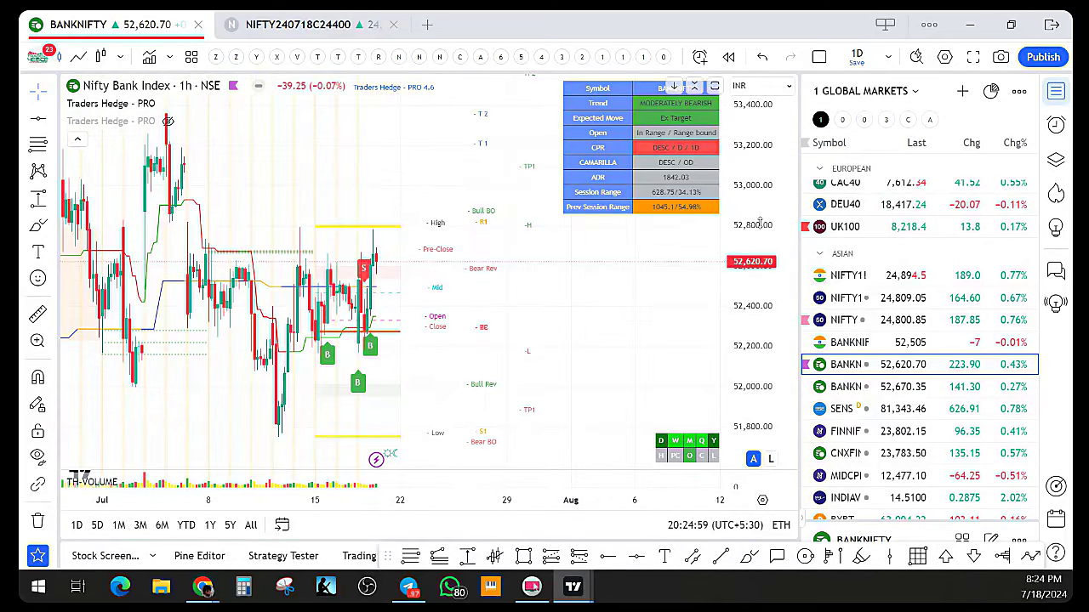
# Review the July range on the Nifty Bank Index chart and the Resolution, Mode and Dashboard inputs of Traders Hedge - PRO
pyautogui.scroll(1, 531, 363)
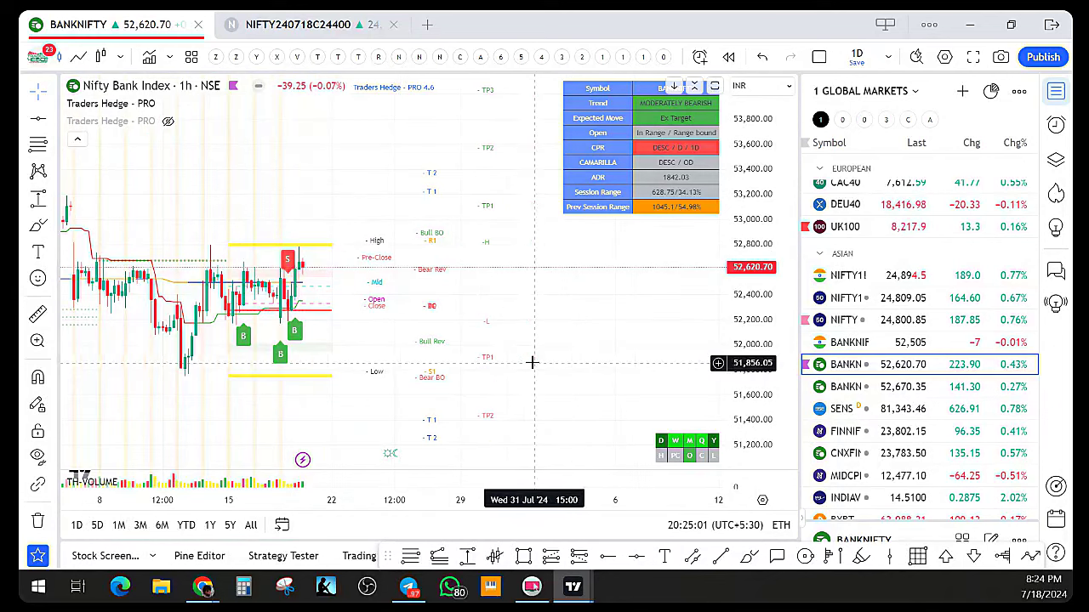
pyautogui.moveTo(487, 319); pyautogui.dragTo(638, 323)
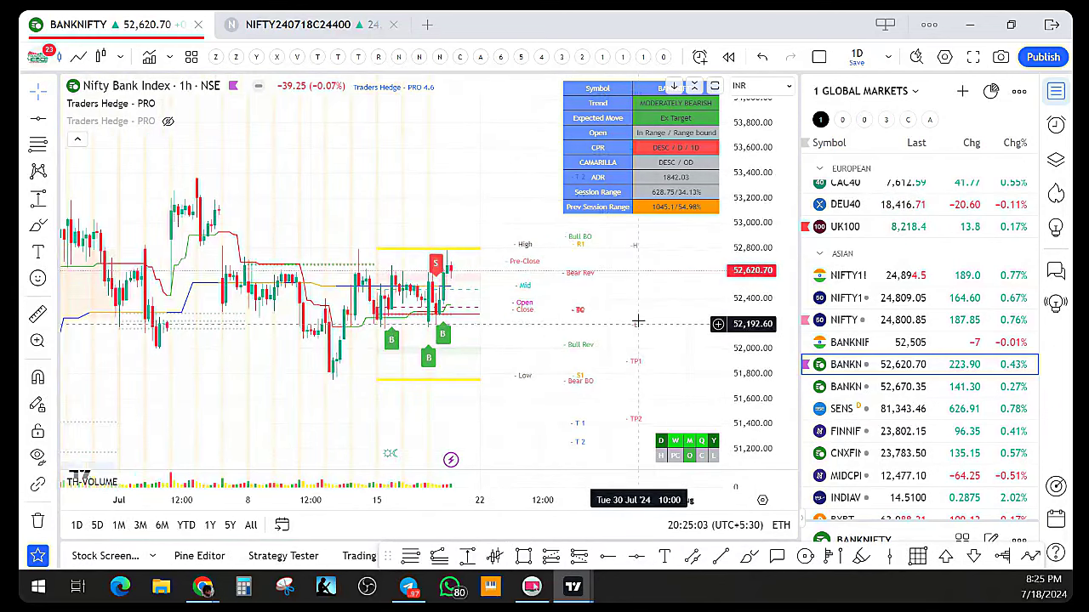
pyautogui.scroll(-2, 638, 322)
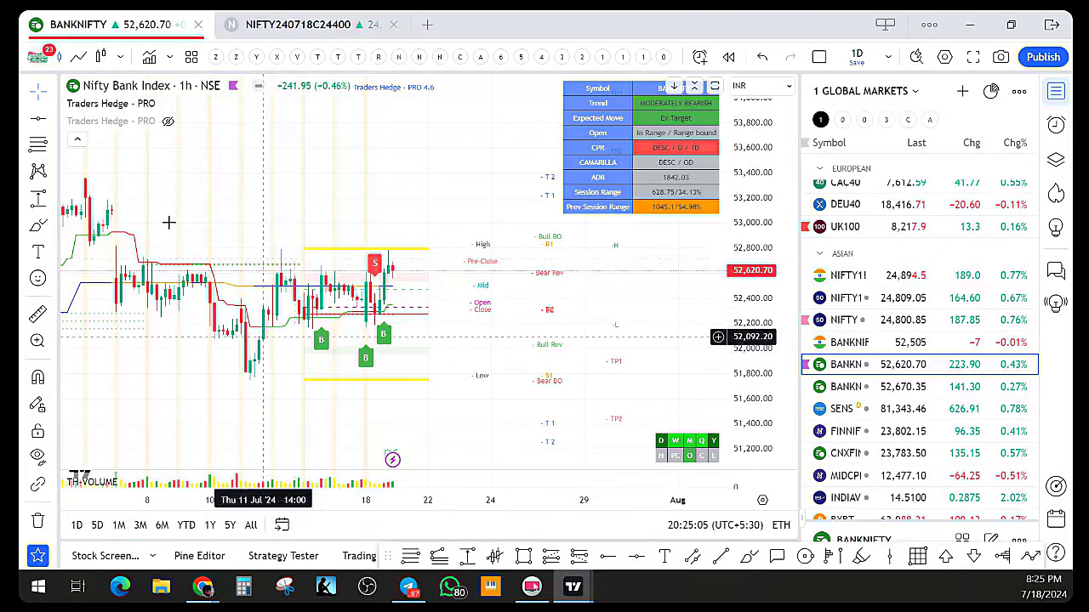
pyautogui.moveTo(145, 107)
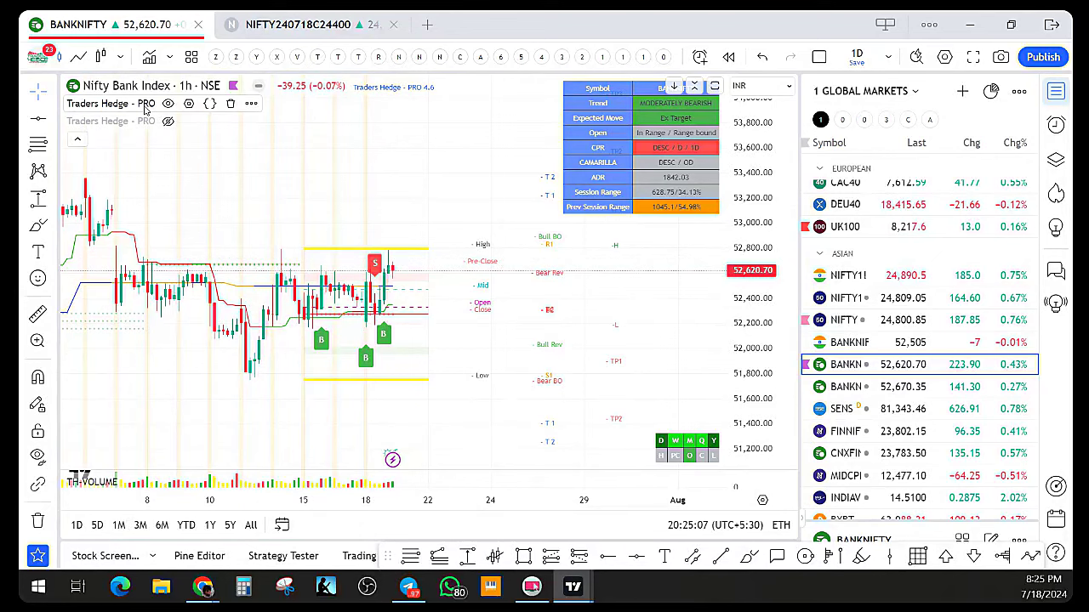
pyautogui.doubleClick(444, 283)
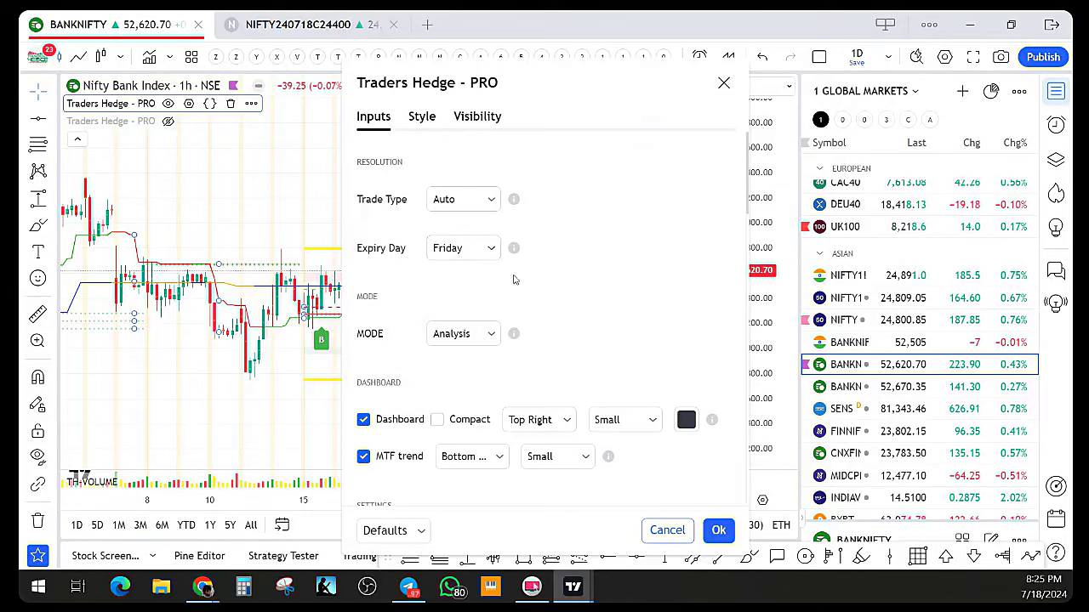
pyautogui.click(716, 533)
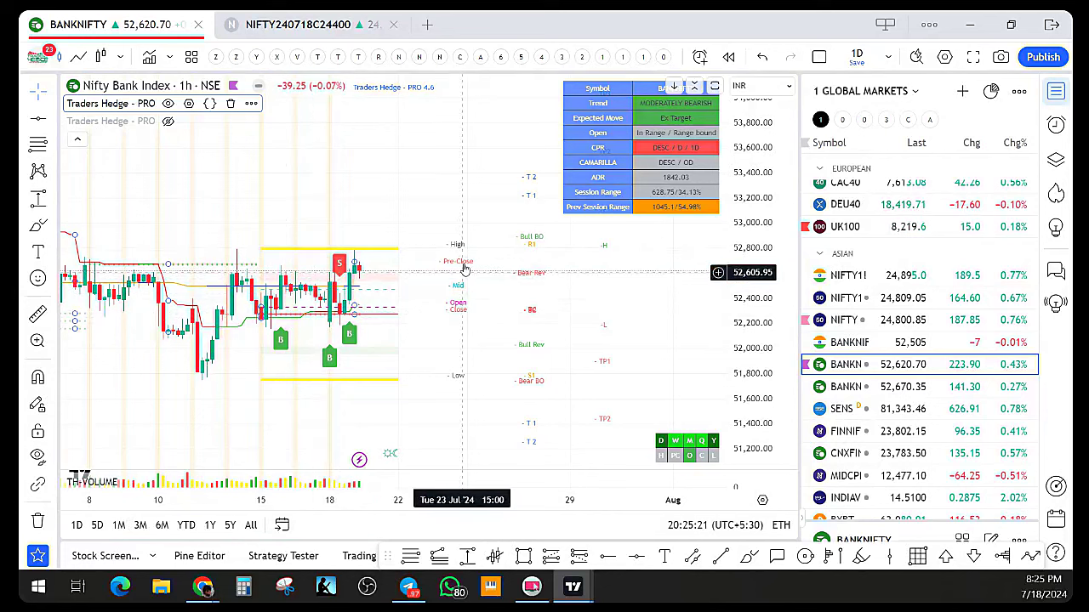
pyautogui.click(189, 102)
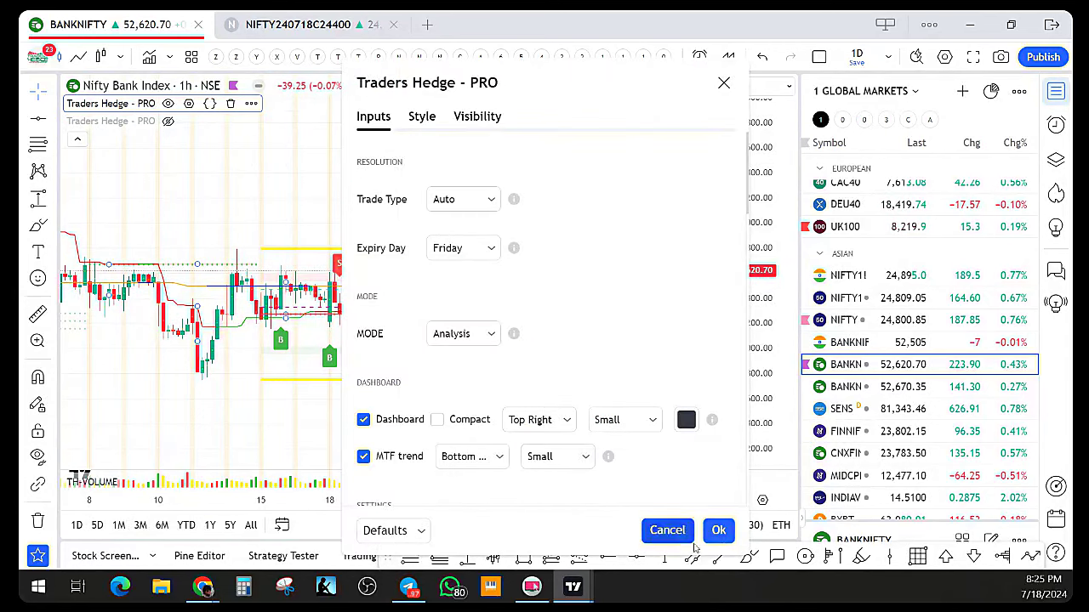
pyautogui.click(668, 533)
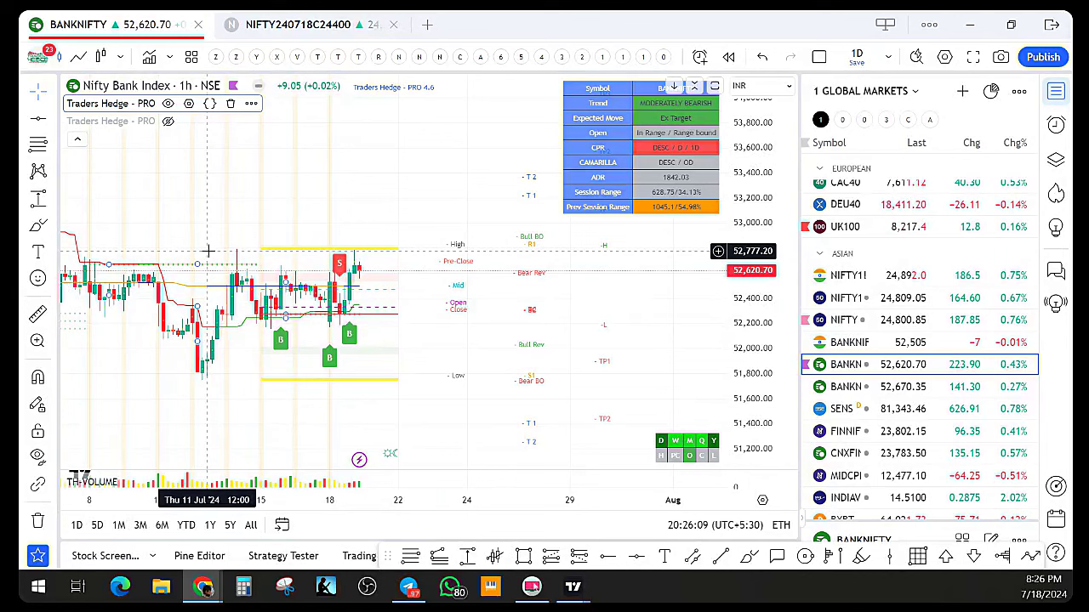
# Increase the opacity of the Key Zones resistance and support colours in the visible Traders Hedge - PRO indicator and apply it
pyautogui.scroll(-3, 207, 252)
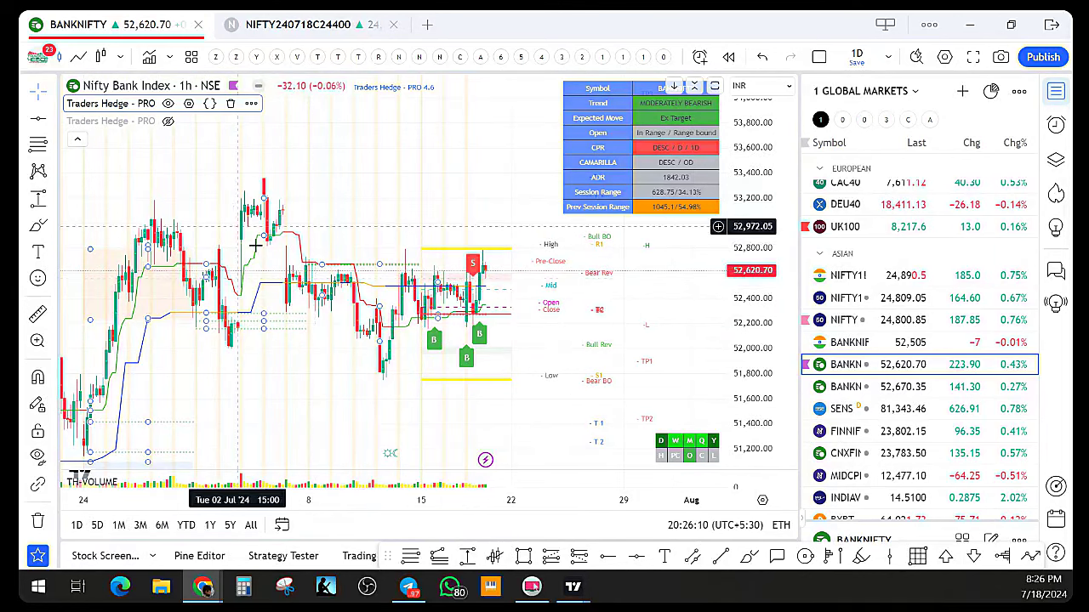
pyautogui.scroll(-2, 407, 374)
pyautogui.scroll(3, 408, 374)
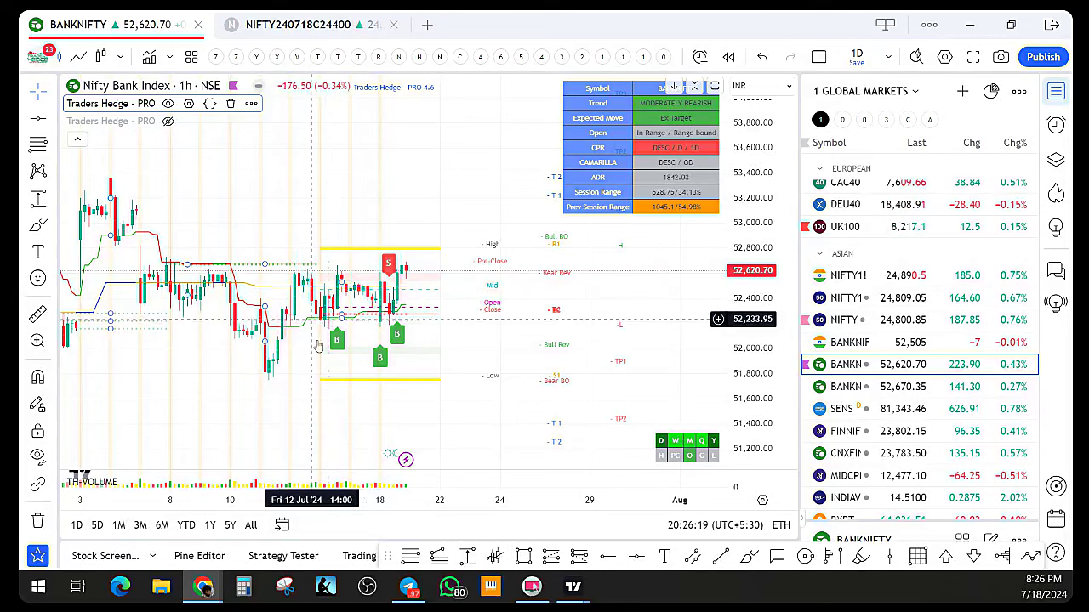
pyautogui.click(194, 105)
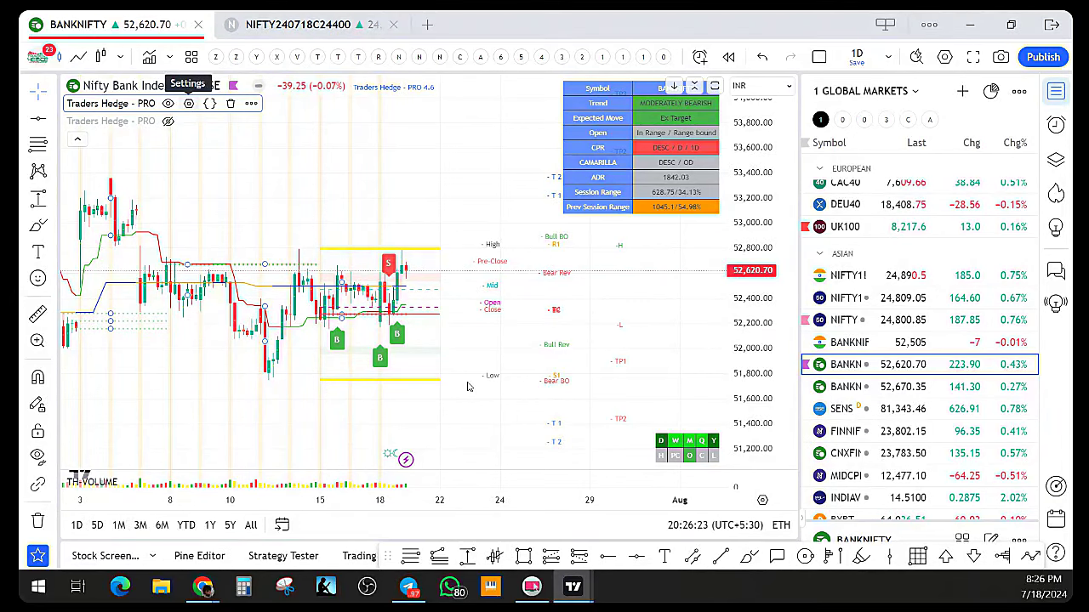
pyautogui.scroll(-5, 465, 358)
pyautogui.scroll(-3, 465, 358)
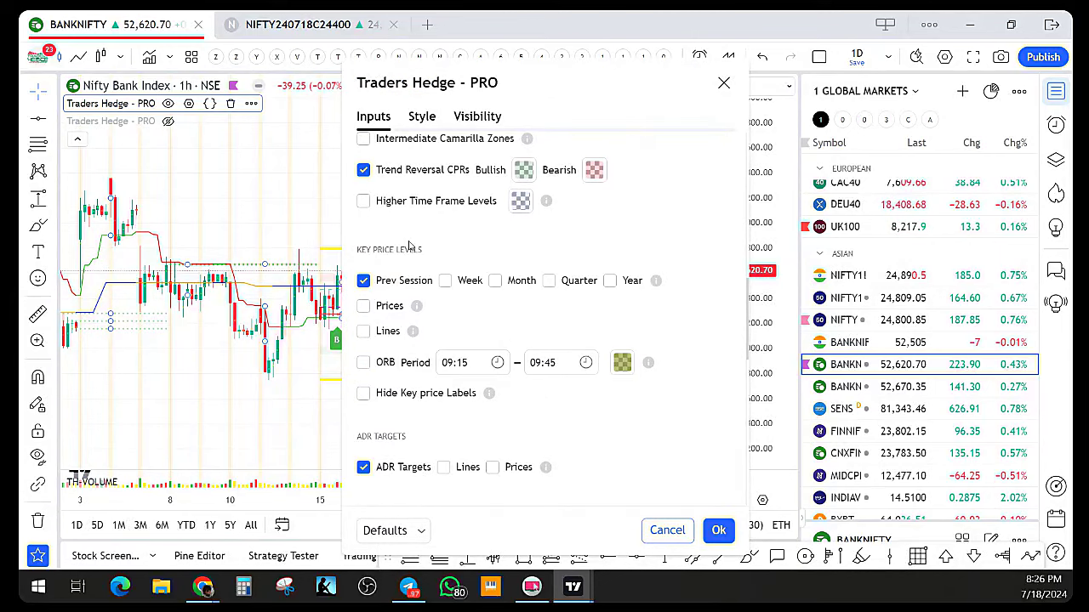
pyautogui.scroll(-3, 410, 245)
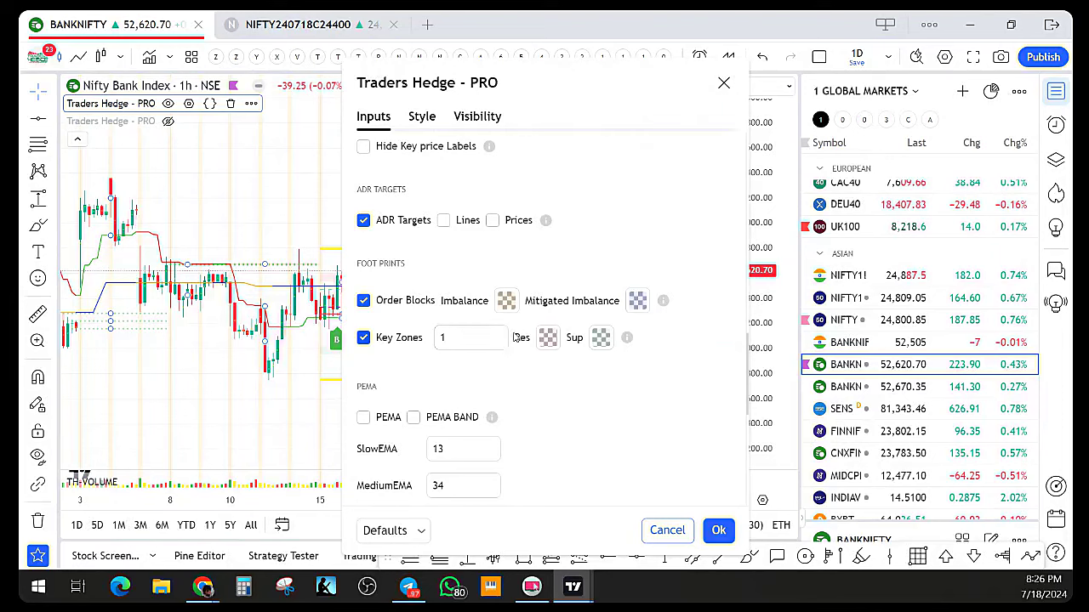
pyautogui.click(548, 337)
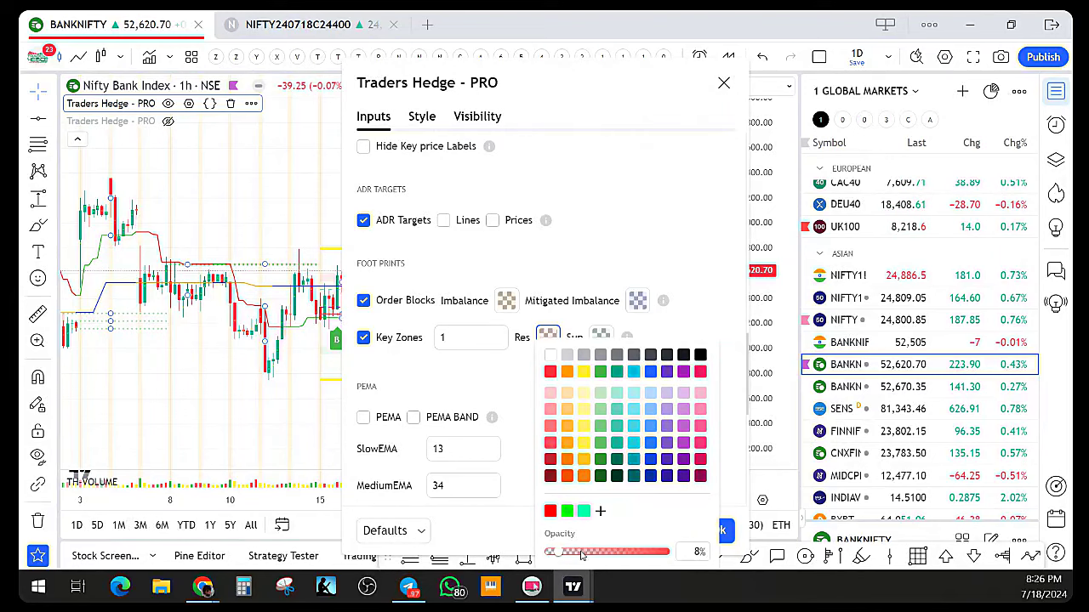
pyautogui.click(601, 337)
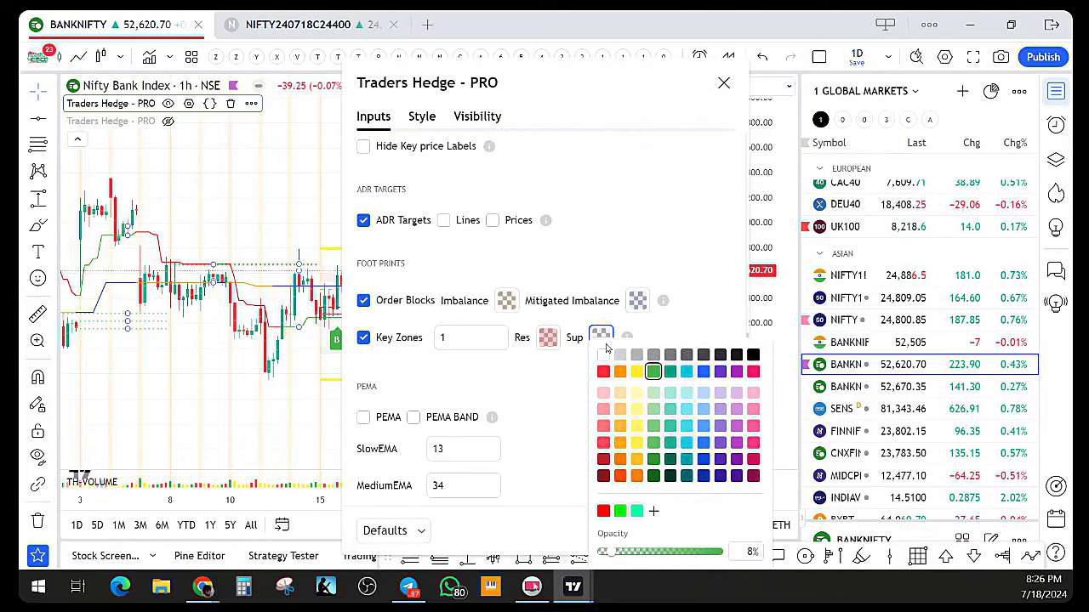
pyautogui.click(630, 553)
pyautogui.click(553, 257)
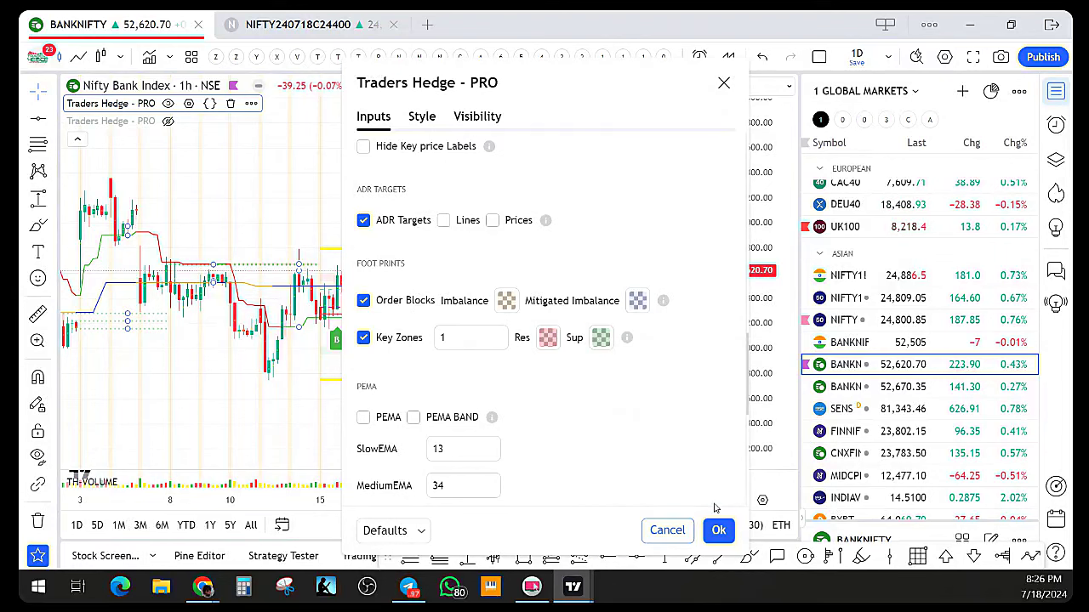
pyautogui.click(719, 530)
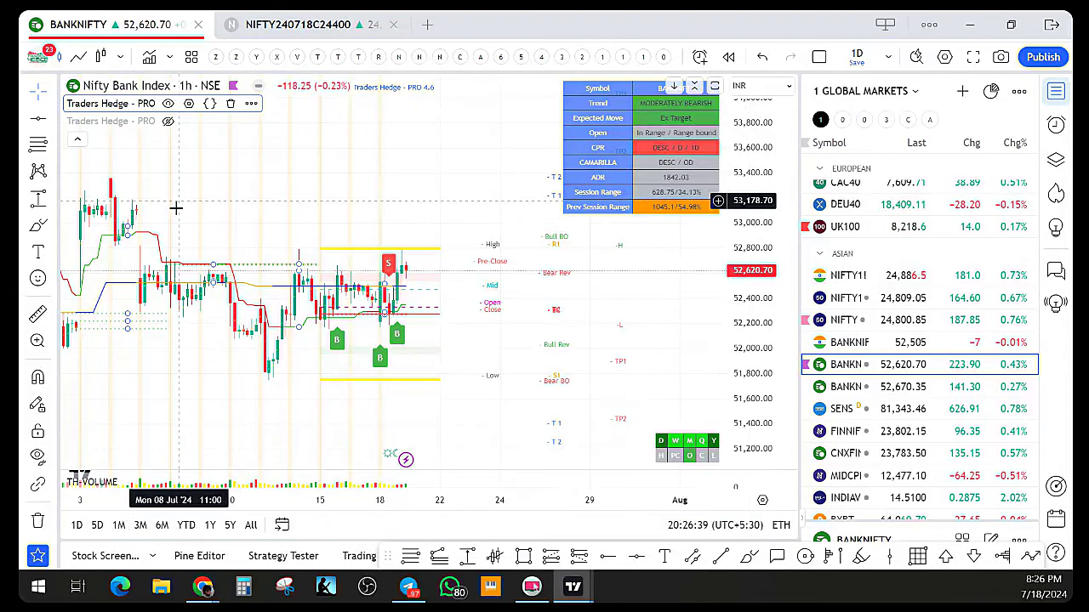
# Switch the visible Traders Hedge - PRO indicator's mode to AI and apply it
pyautogui.click(189, 103)
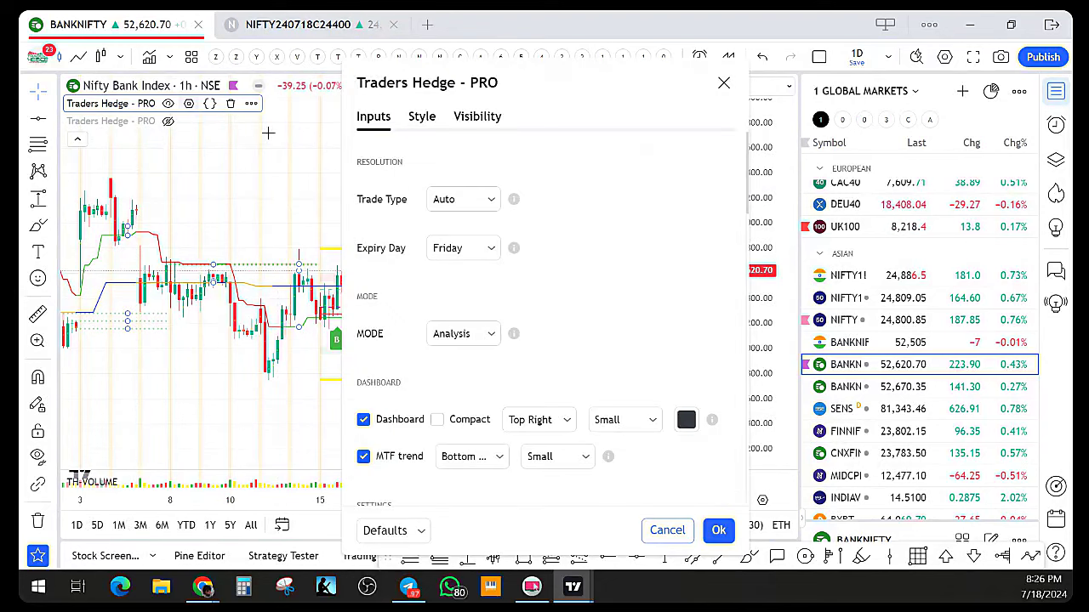
pyautogui.scroll(-5, 510, 318)
pyautogui.scroll(5, 482, 276)
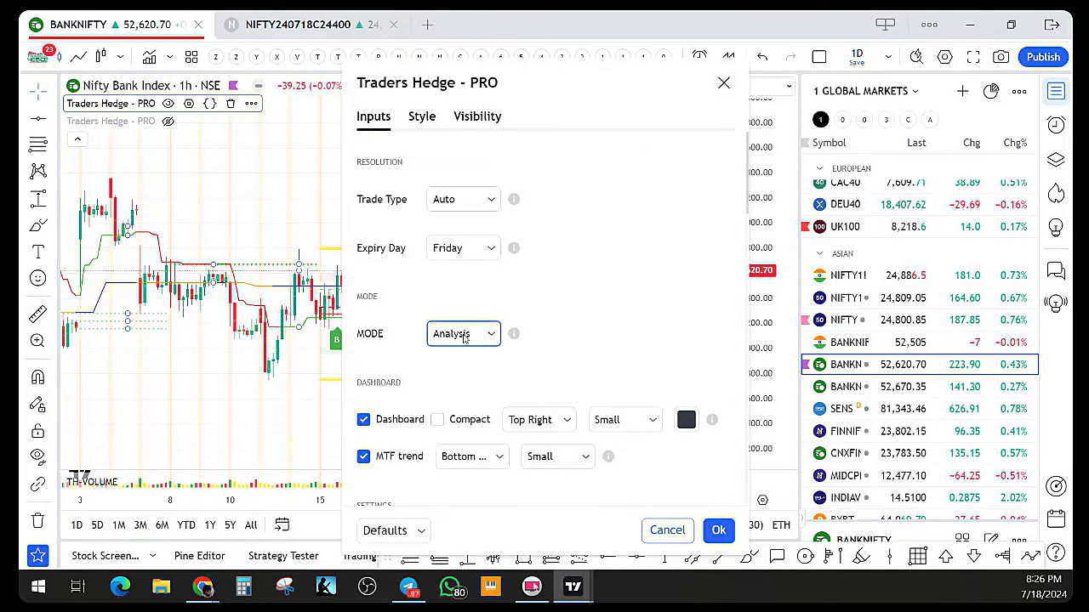
pyautogui.click(463, 334)
pyautogui.click(448, 365)
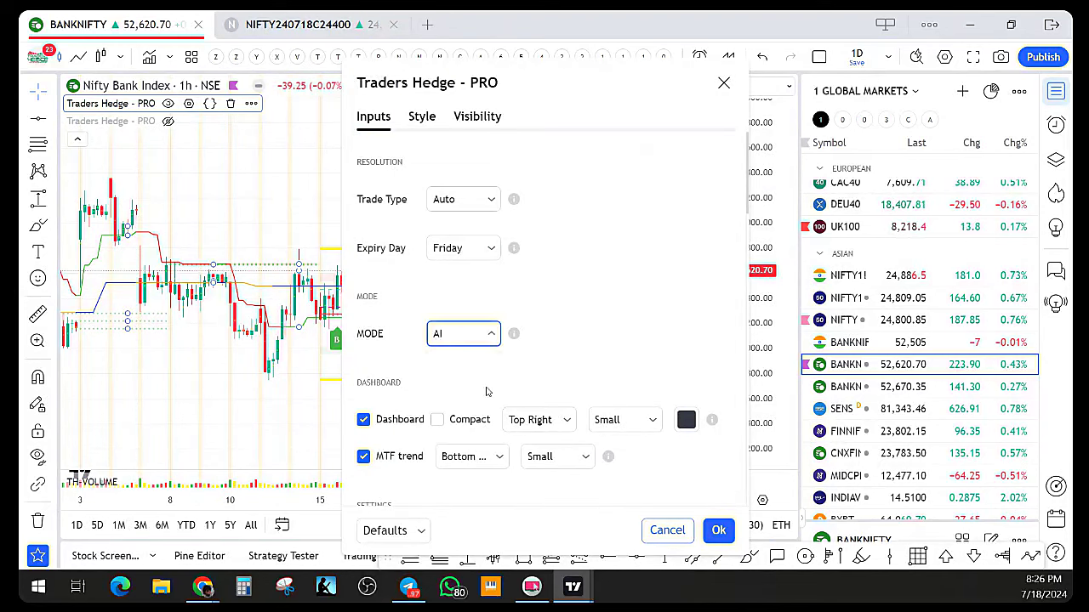
pyautogui.click(717, 531)
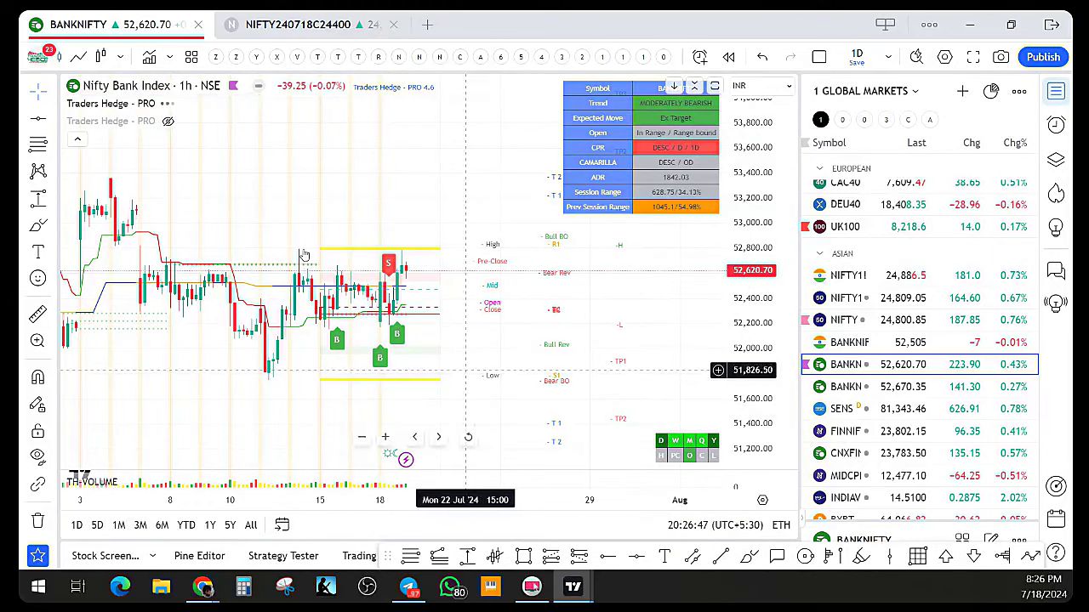
# Examine the AI-mode key zones, buy and sell signals and target levels on the Nifty Bank Index 1-hour chart for July
pyautogui.scroll(-1, 489, 334)
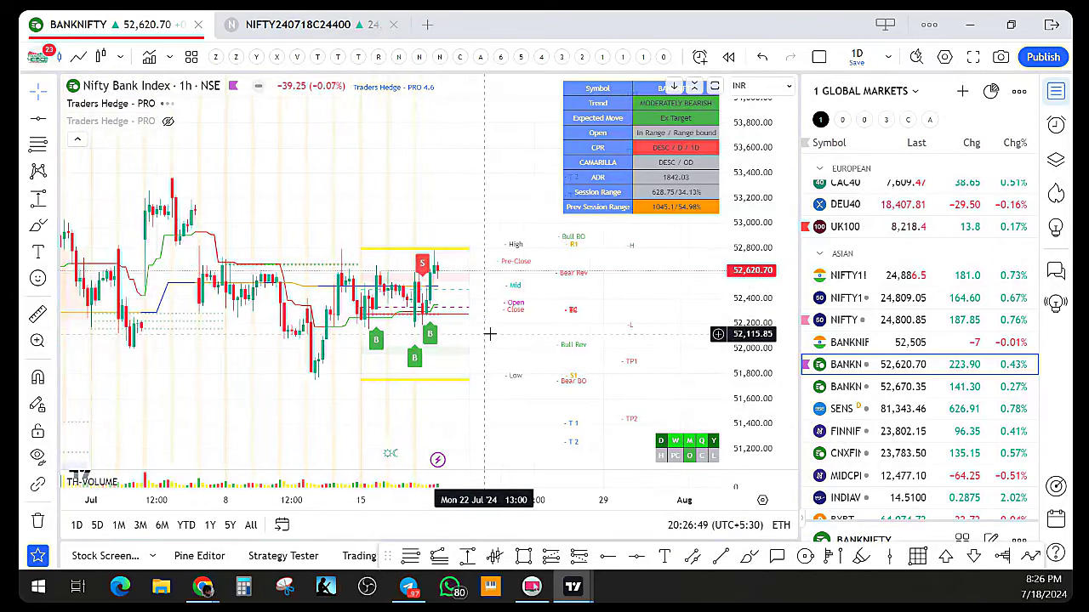
pyautogui.scroll(-1, 489, 334)
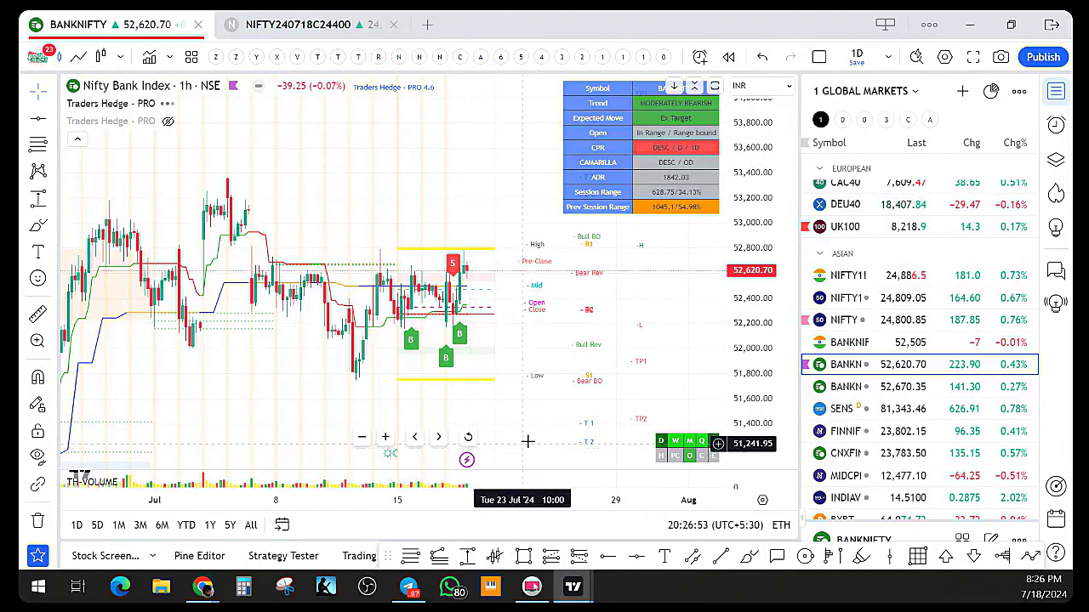
pyautogui.scroll(2, 442, 349)
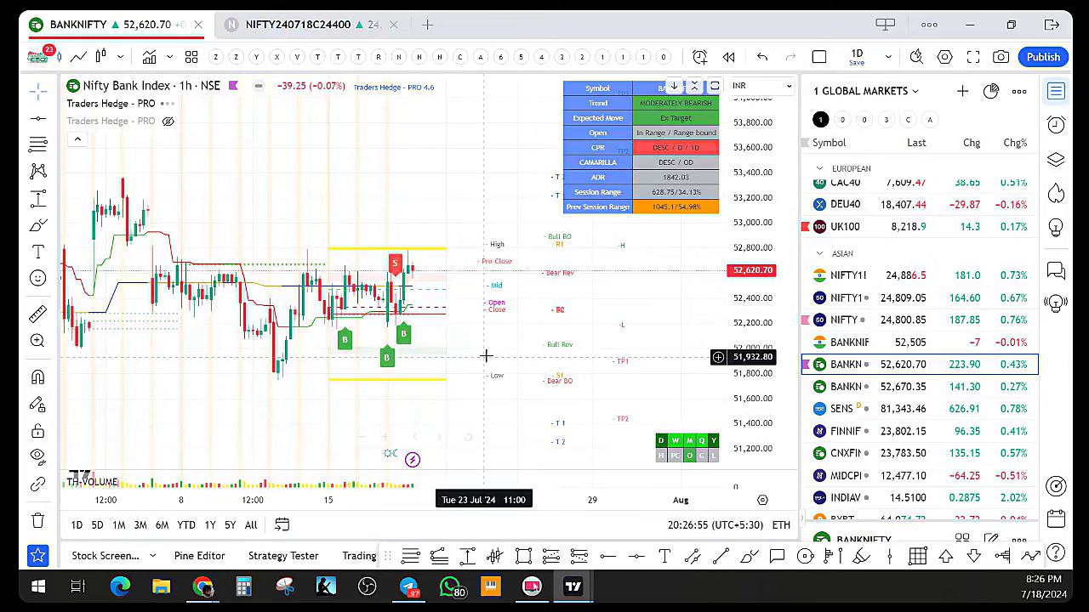
pyautogui.scroll(1, 482, 364)
pyautogui.moveTo(482, 364); pyautogui.dragTo(551, 336)
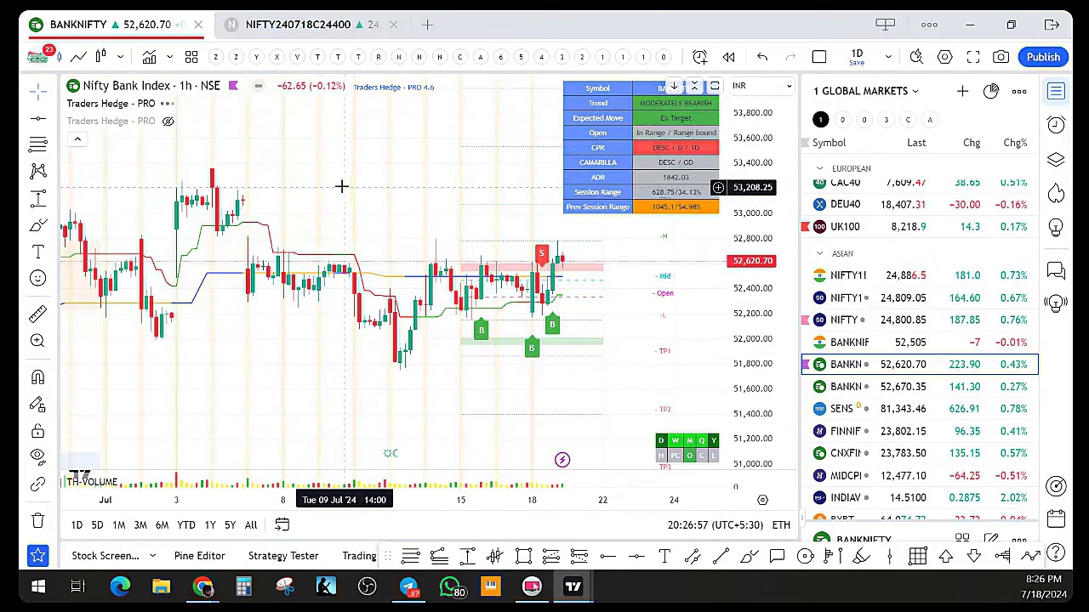
pyautogui.moveTo(341, 182); pyautogui.dragTo(197, 198)
pyautogui.moveTo(767, 299); pyautogui.dragTo(768, 340)
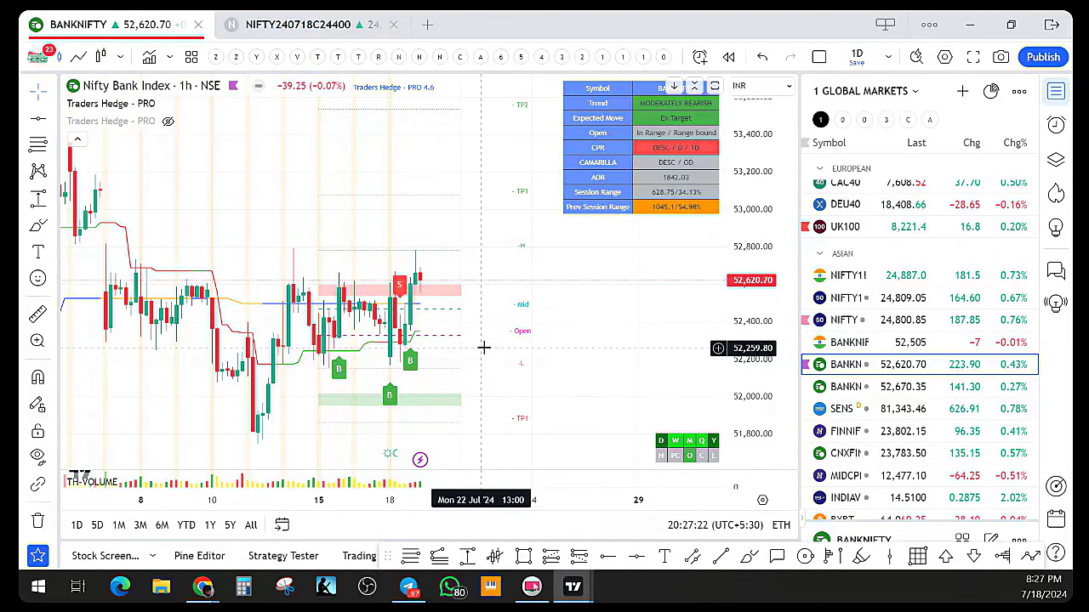
pyautogui.scroll(-3, 483, 347)
pyautogui.moveTo(792, 251); pyautogui.dragTo(792, 285)
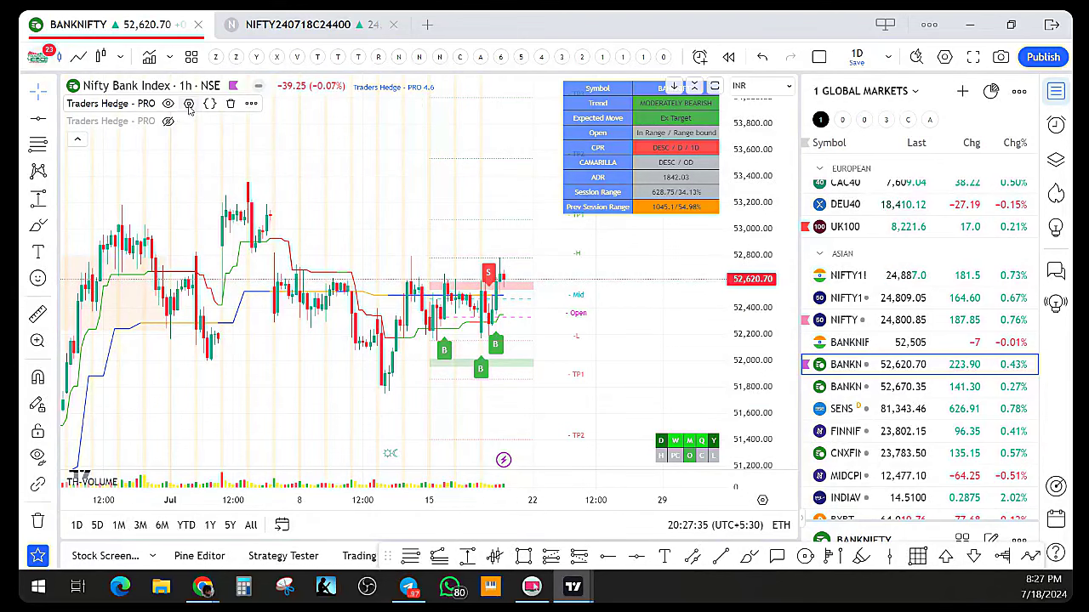
# Increase the number of Key Zones in the visible Traders Hedge - PRO indicator's Foot Prints inputs and apply it
pyautogui.click(189, 103)
pyautogui.scroll(-10, 460, 357)
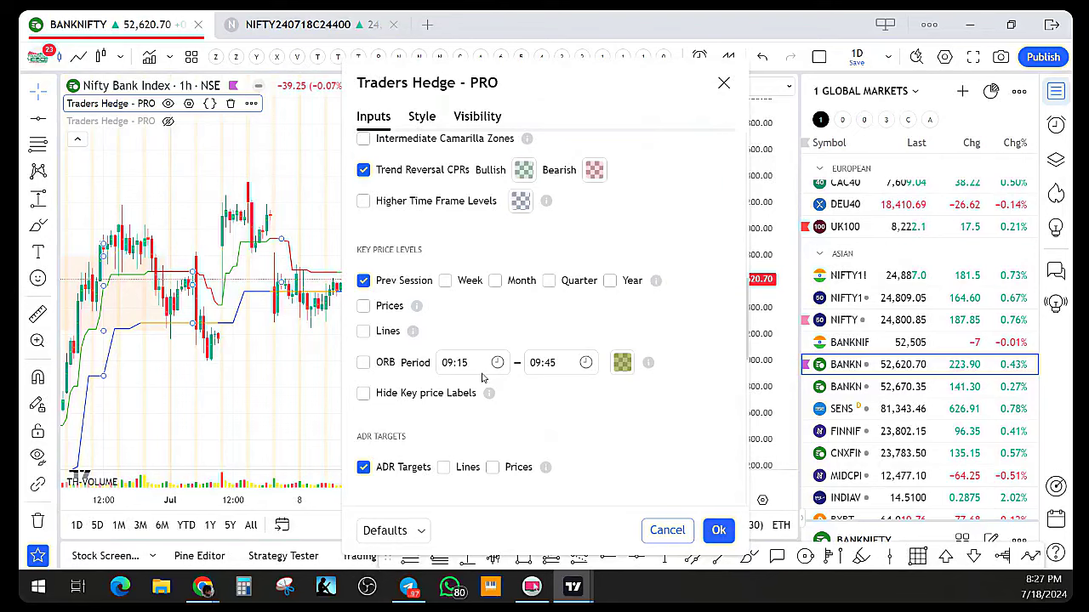
pyautogui.scroll(-3, 438, 366)
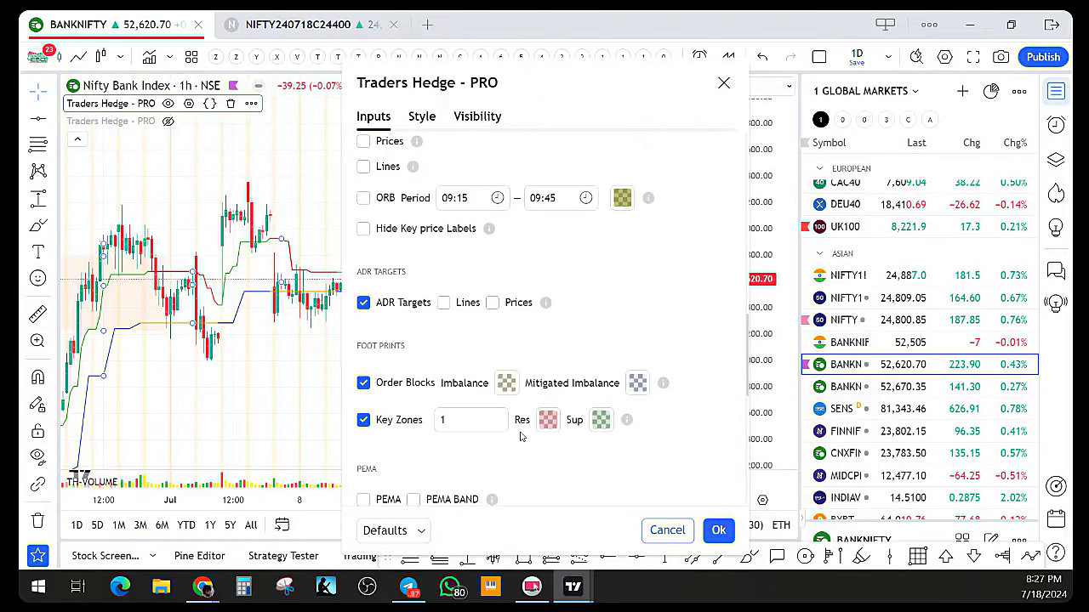
pyautogui.click(499, 416)
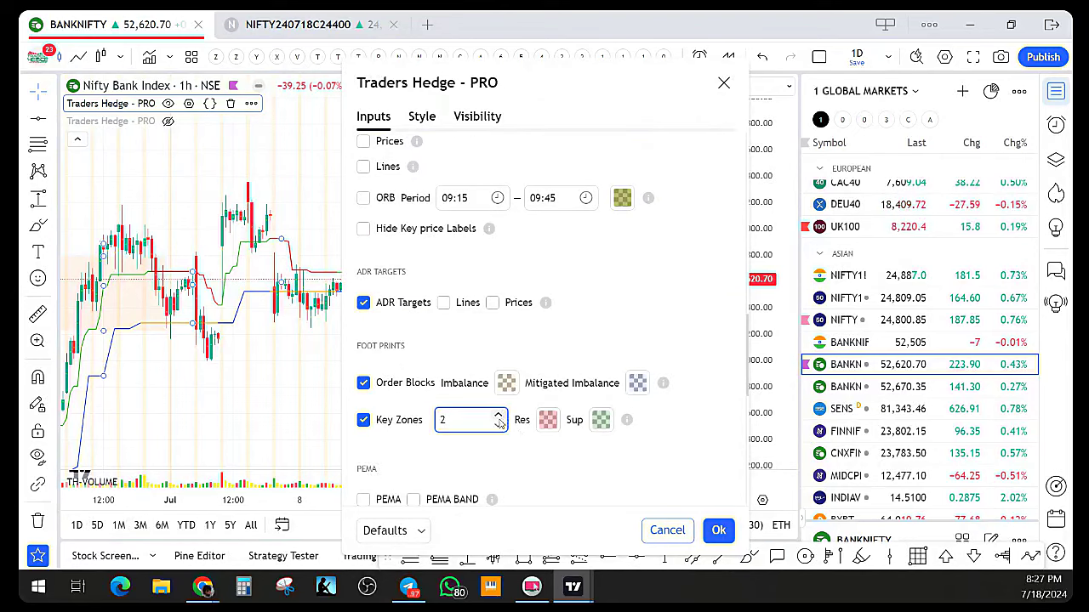
pyautogui.click(499, 419)
pyautogui.click(718, 529)
# Examine the support zones from about 52,000 down to 49,600 against the June and July price swings and TP levels
pyautogui.scroll(-3, 607, 393)
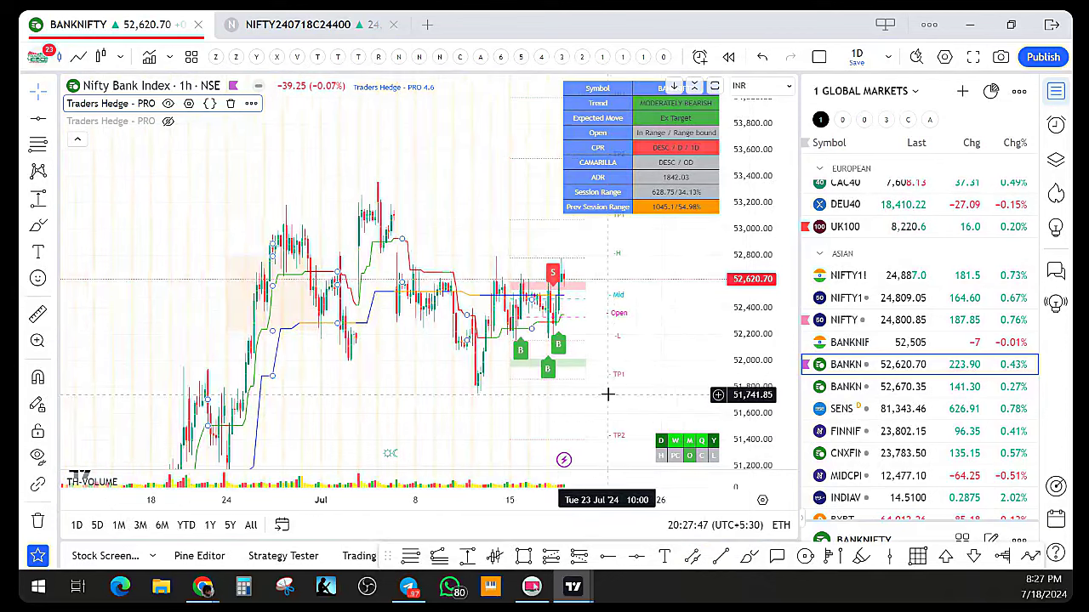
pyautogui.scroll(3, 607, 394)
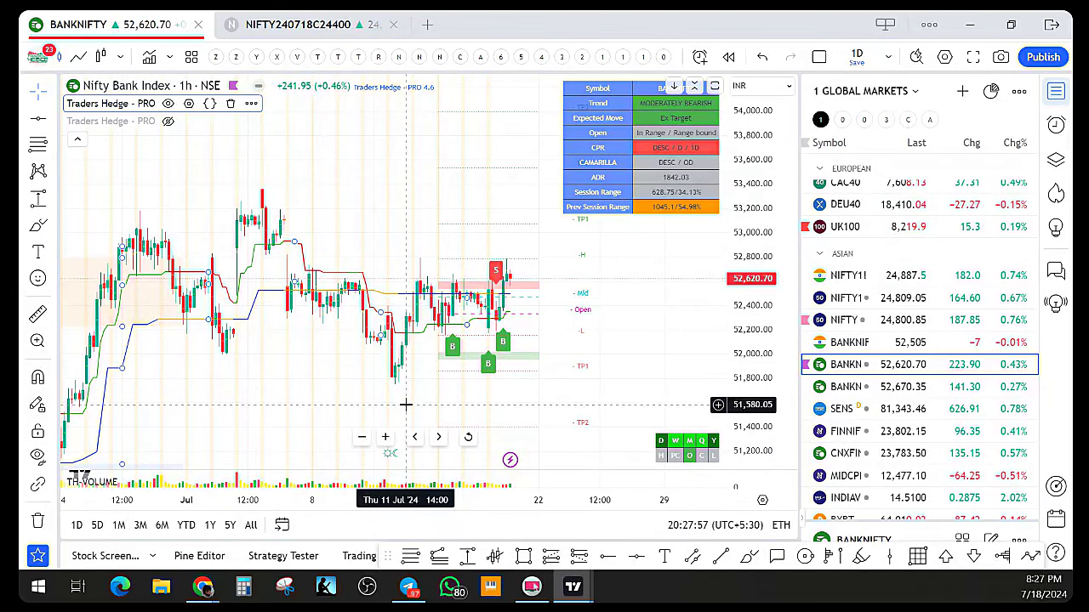
pyautogui.scroll(-3, 658, 267)
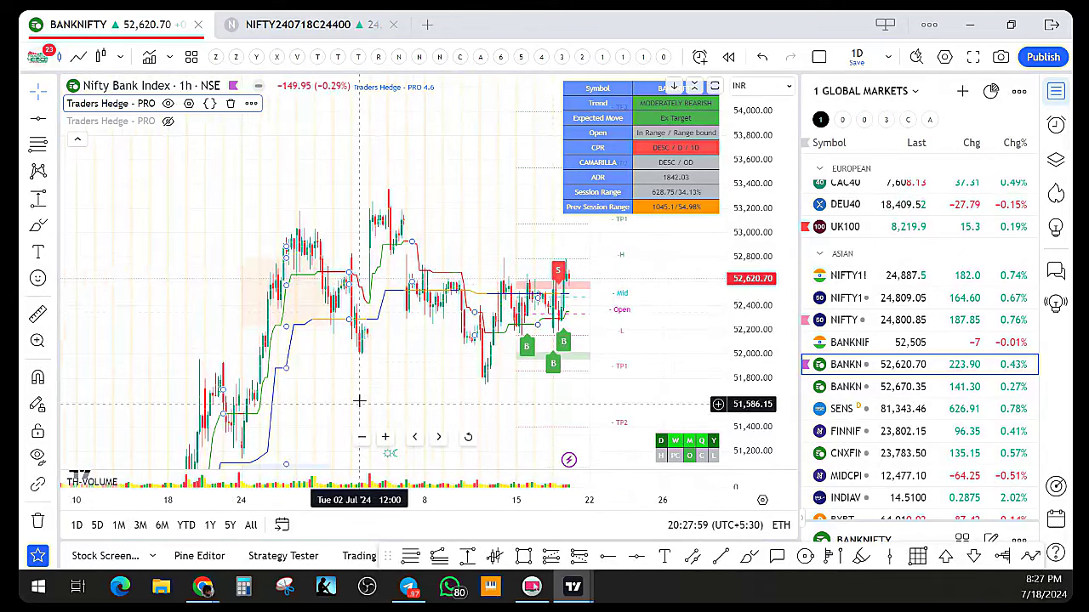
pyautogui.moveTo(359, 400); pyautogui.dragTo(274, 245)
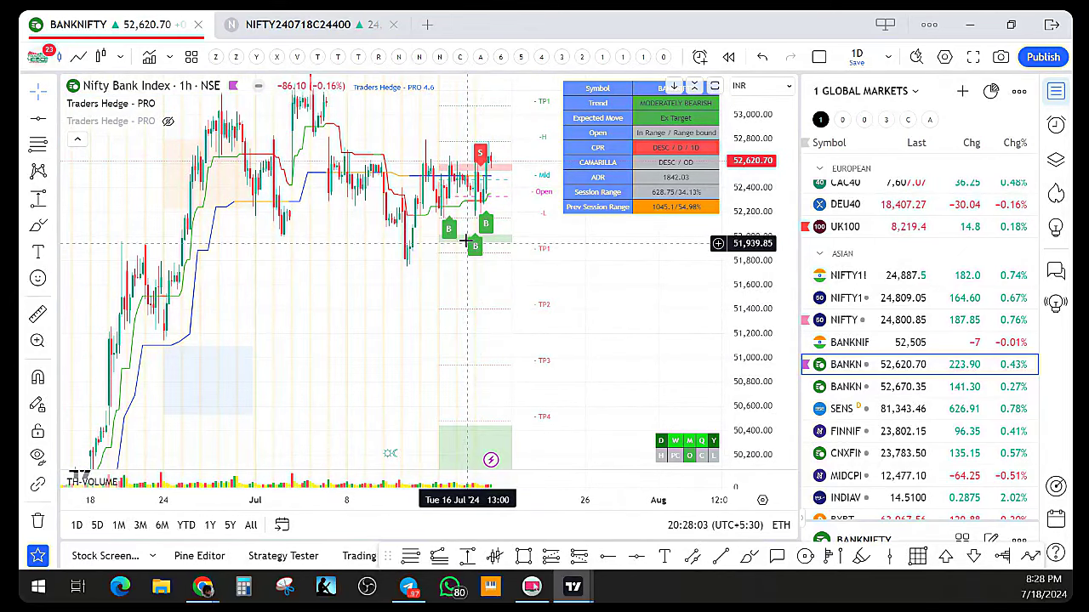
pyautogui.moveTo(741, 236); pyautogui.dragTo(741, 298)
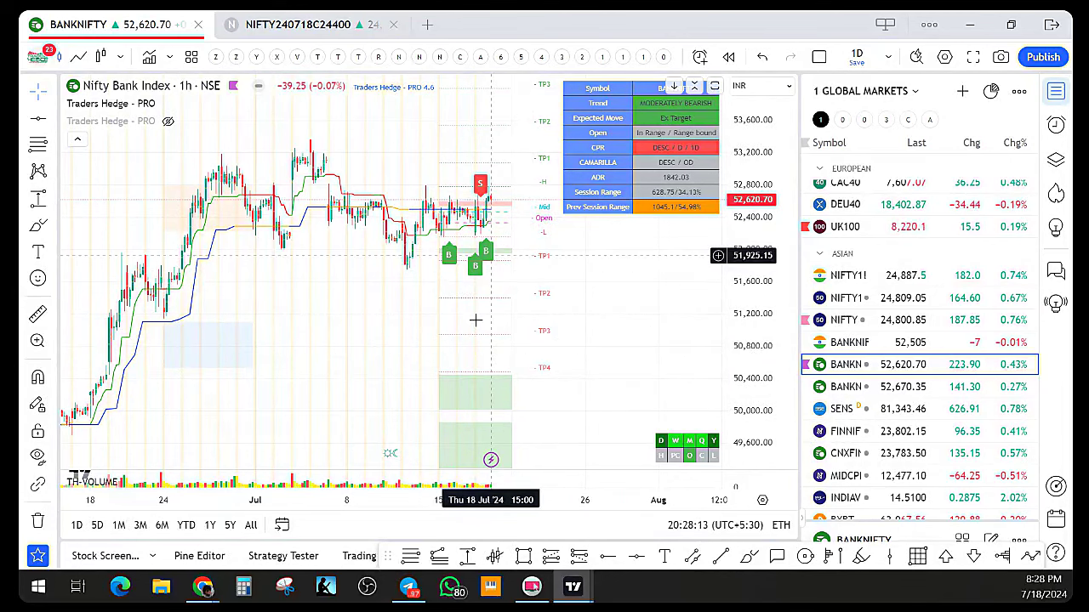
pyautogui.scroll(-2, 475, 319)
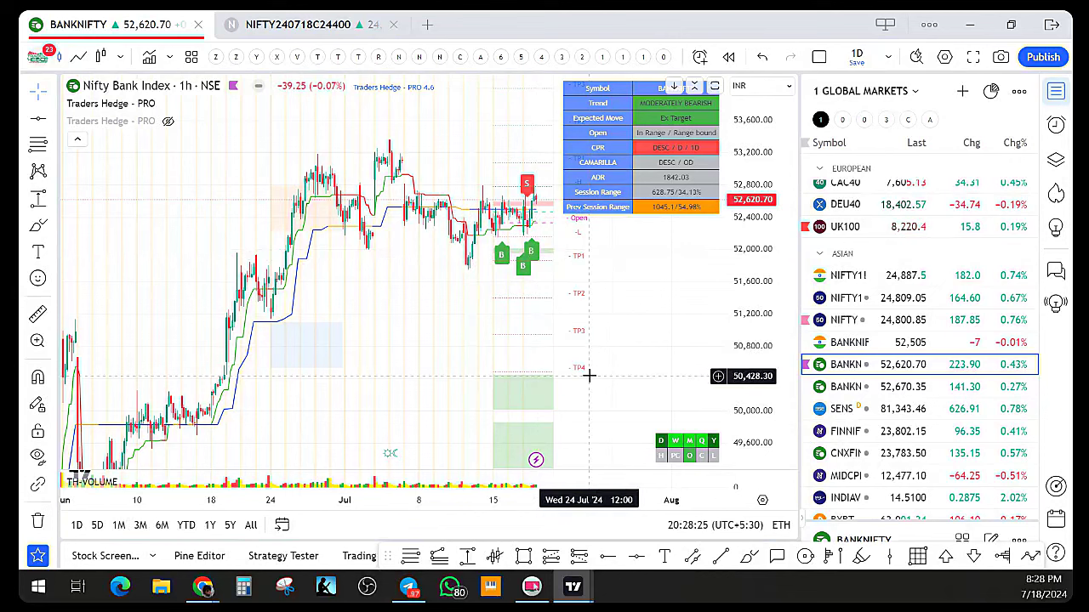
pyautogui.scroll(2, 572, 372)
pyautogui.scroll(1, 571, 372)
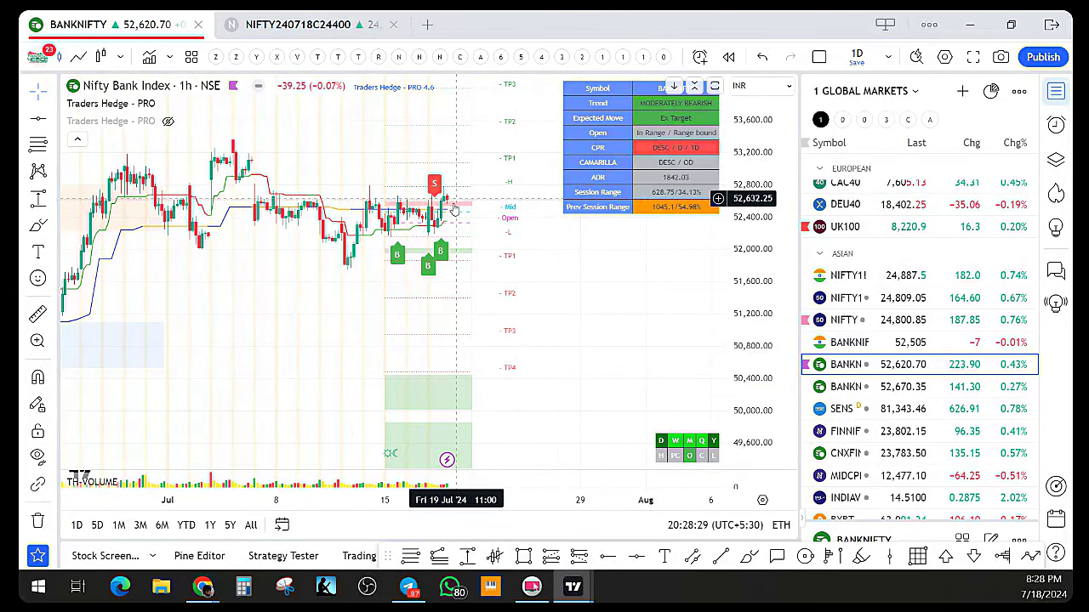
pyautogui.scroll(-2, 444, 199)
pyautogui.scroll(-2, 480, 206)
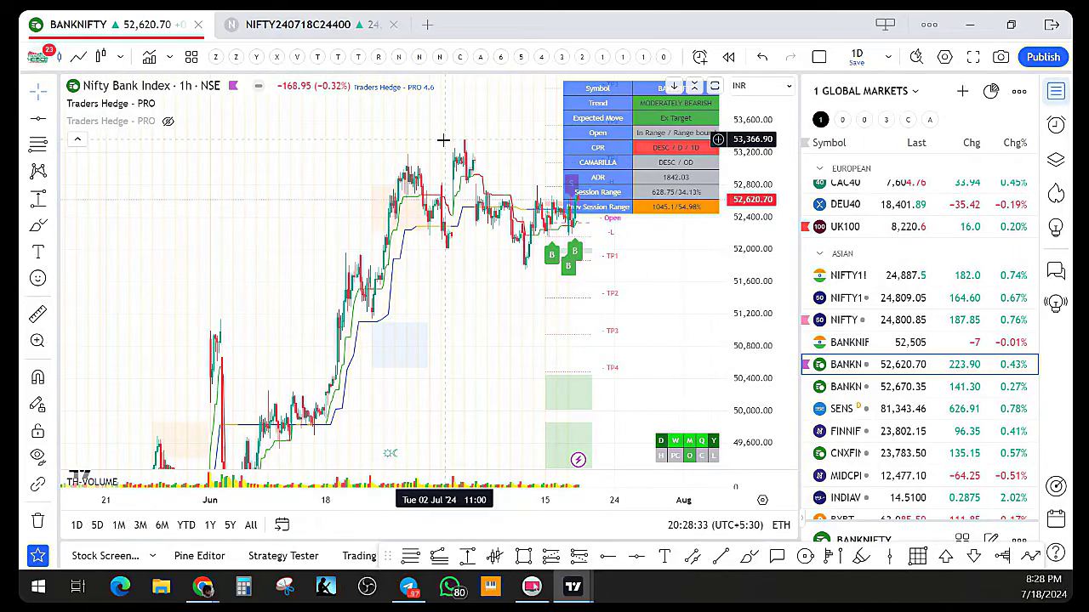
pyautogui.moveTo(426, 356); pyautogui.dragTo(323, 409)
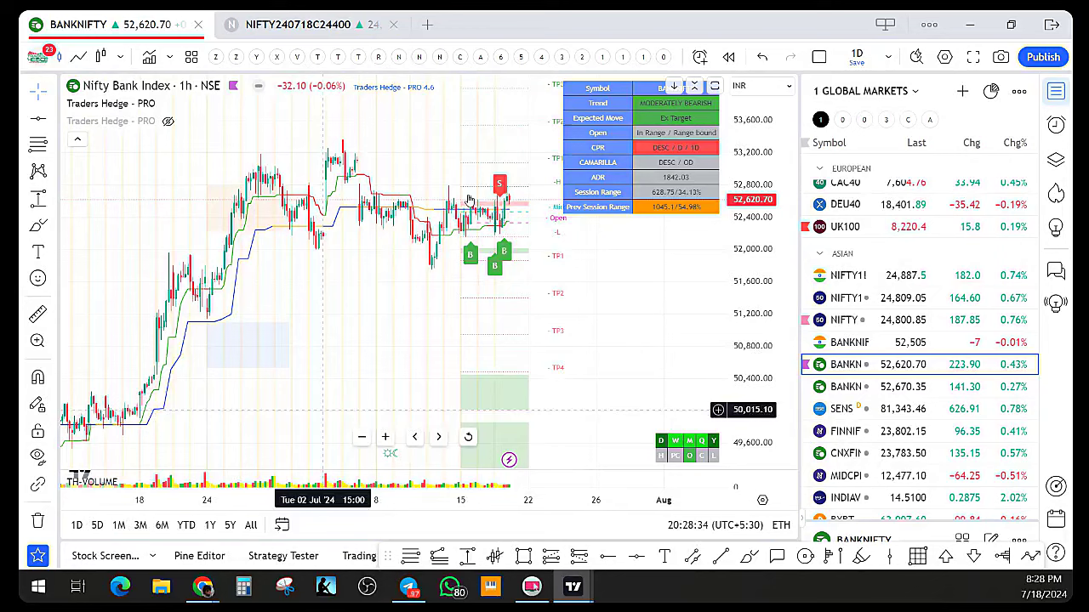
pyautogui.scroll(1, 323, 409)
pyautogui.scroll(2, 530, 127)
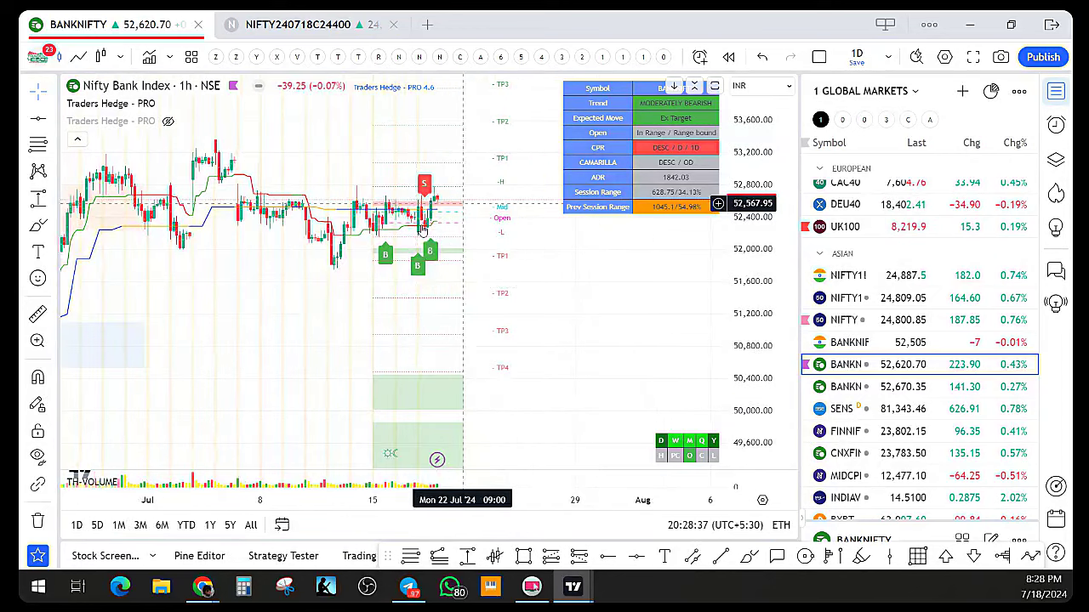